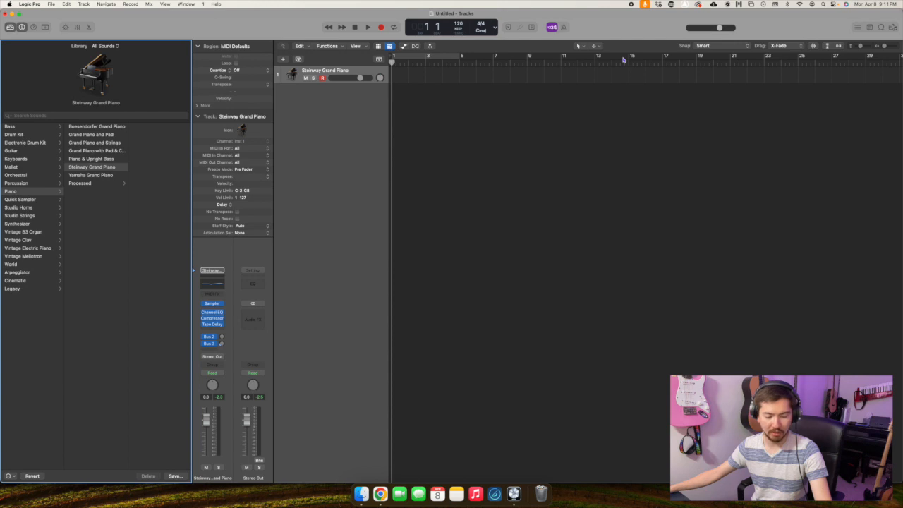
Browse the Apple Loops list in the Loop Browser as far as the Abstract Atmosphere loops, and close the browser.
key(o)
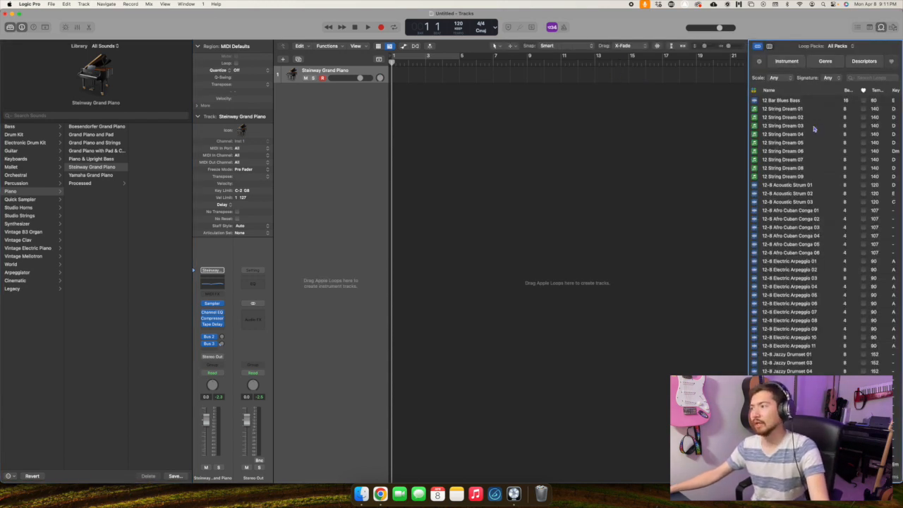
scroll(813, 128, down, 5)
scroll(813, 128, up, 5)
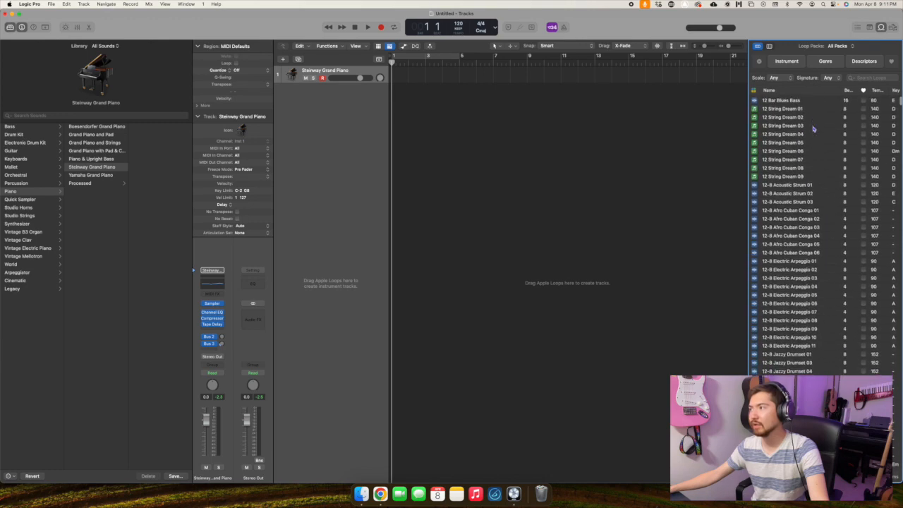
scroll(813, 127, down, 8)
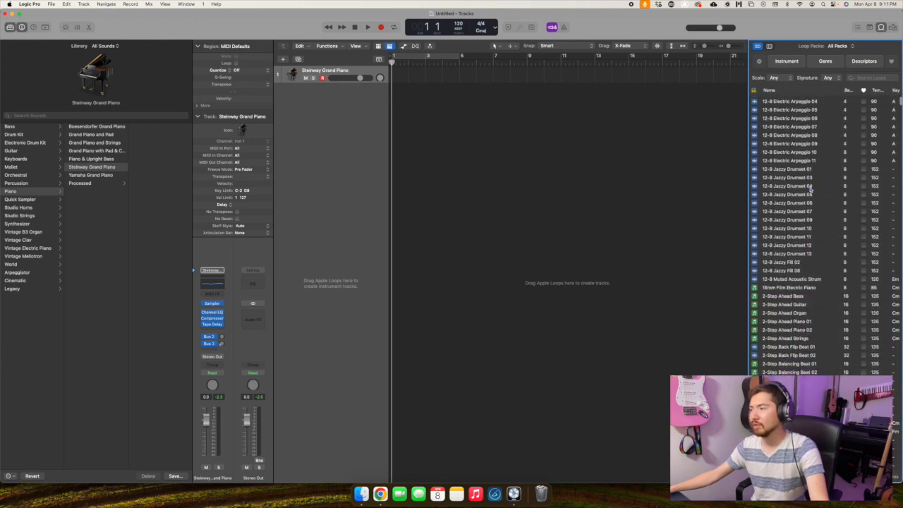
scroll(814, 199, down, 15)
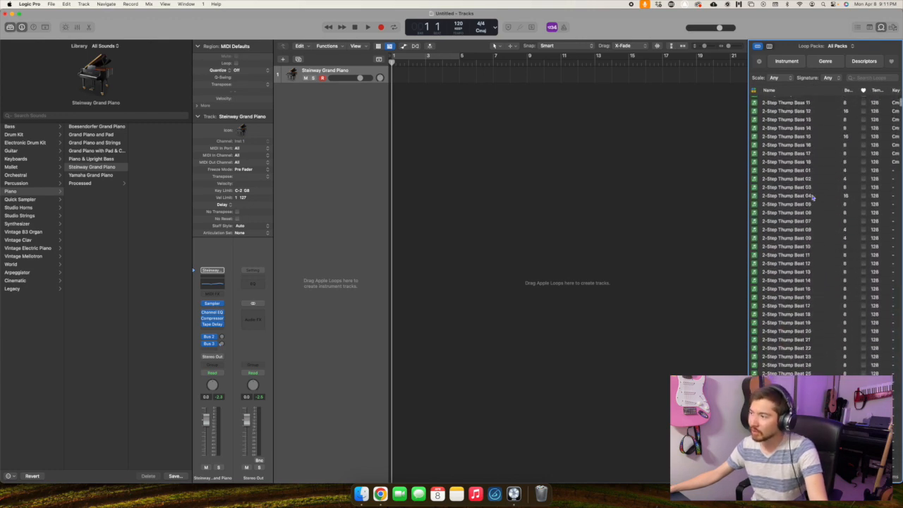
scroll(815, 201, down, 1)
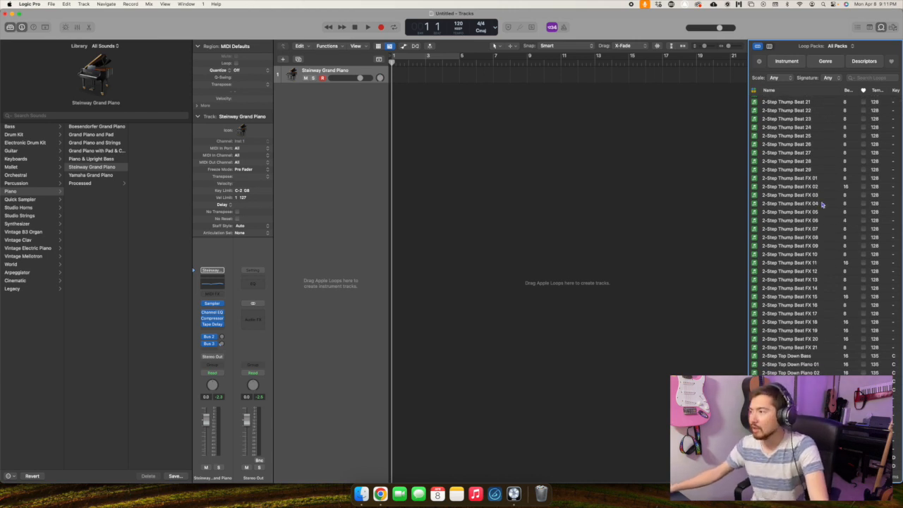
scroll(822, 203, down, 20)
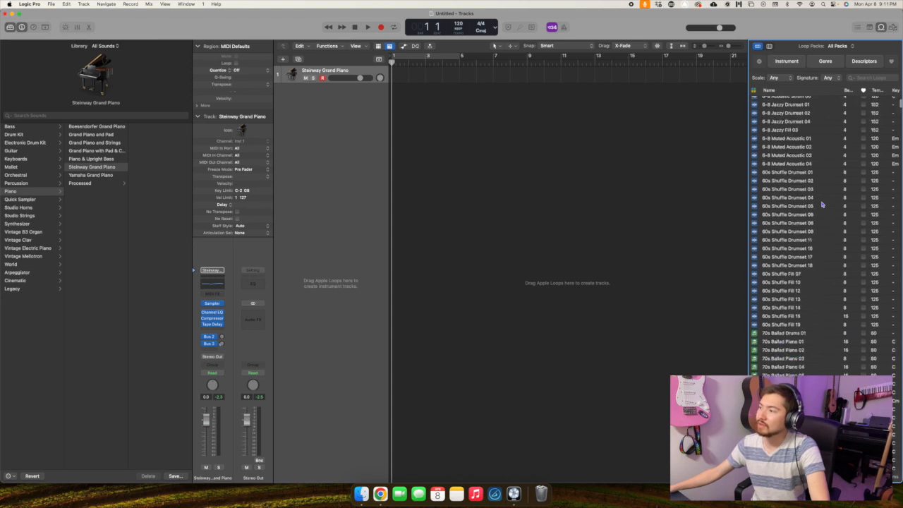
scroll(822, 204, down, 10)
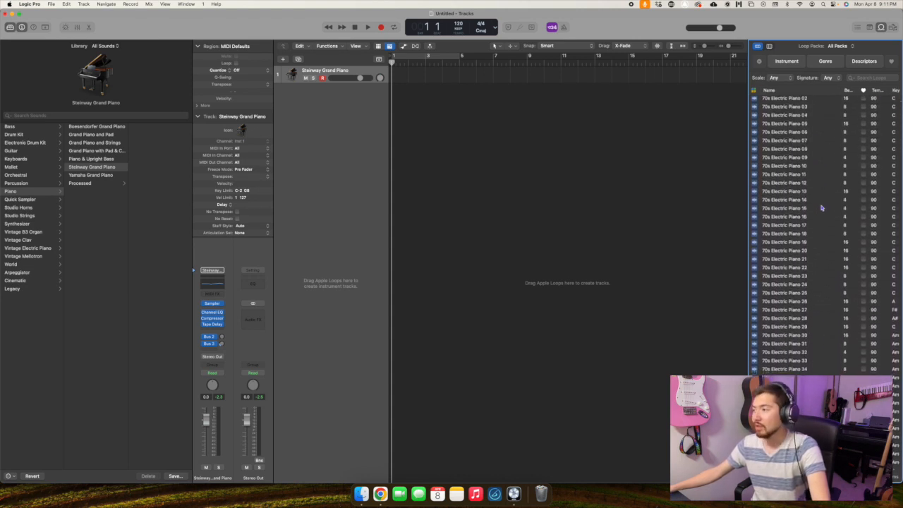
scroll(830, 207, down, 20)
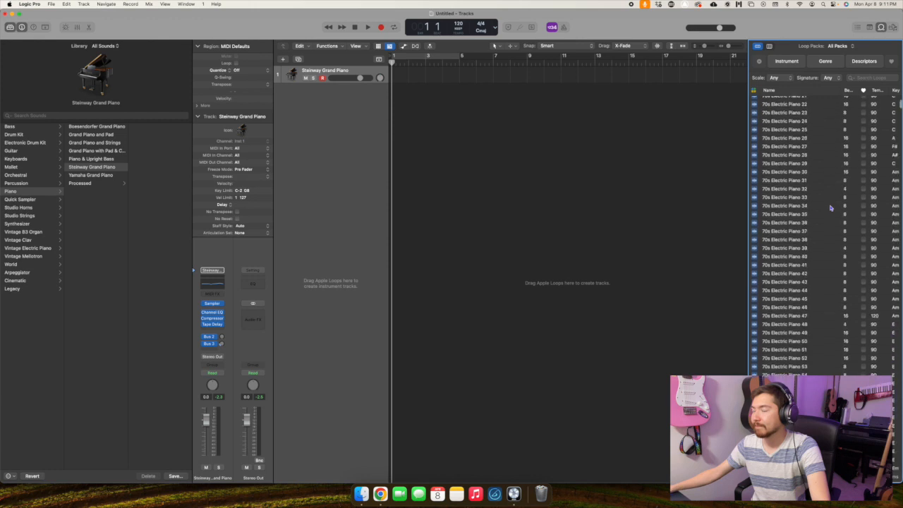
scroll(830, 208, down, 20)
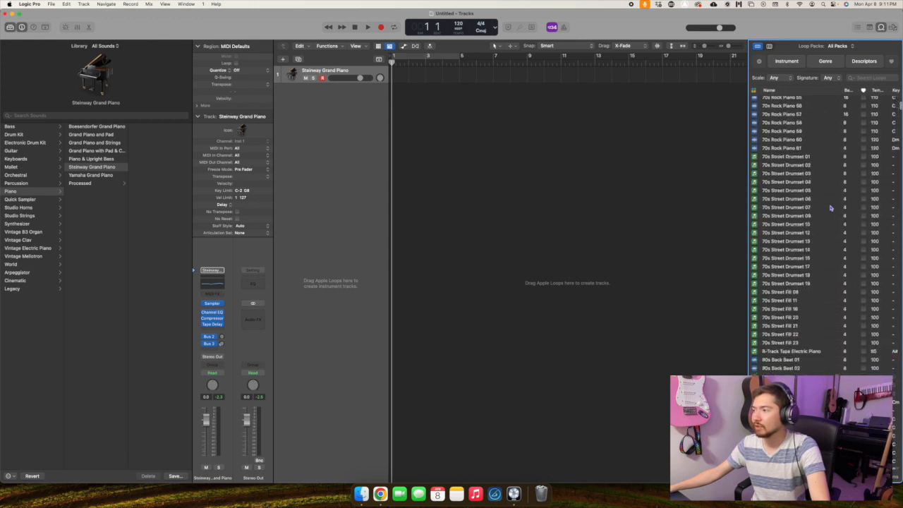
scroll(830, 208, down, 20)
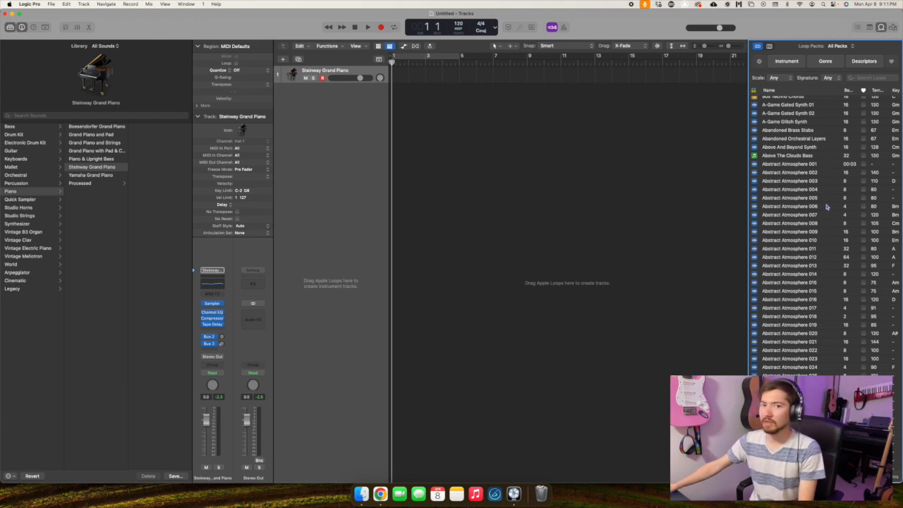
scroll(830, 209, down, 2)
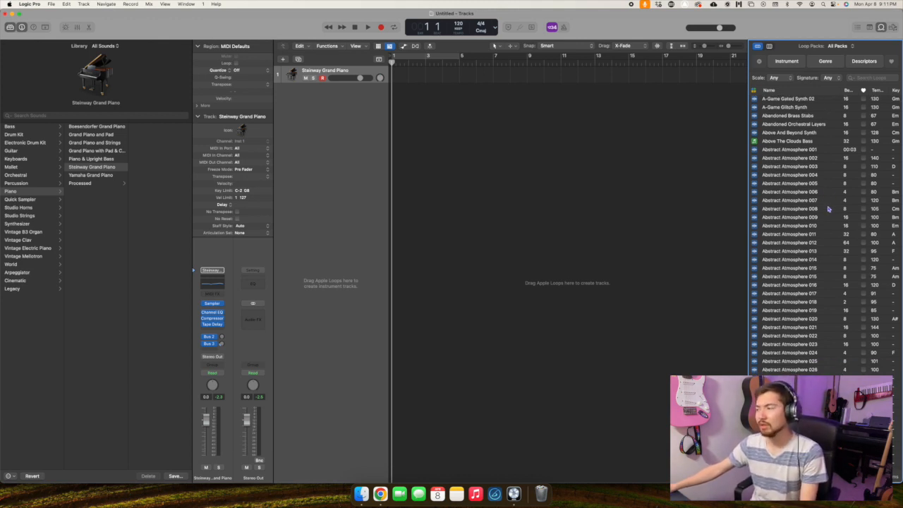
scroll(829, 212, up, 15)
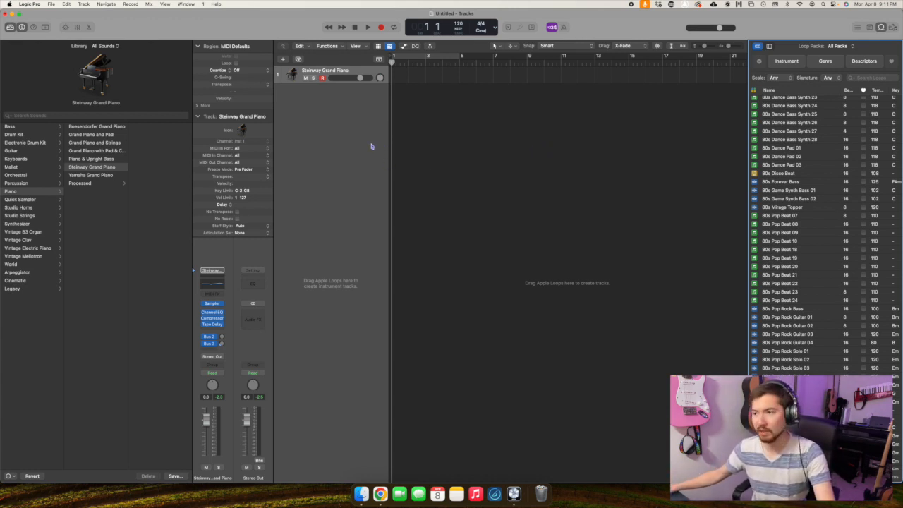
key(o)
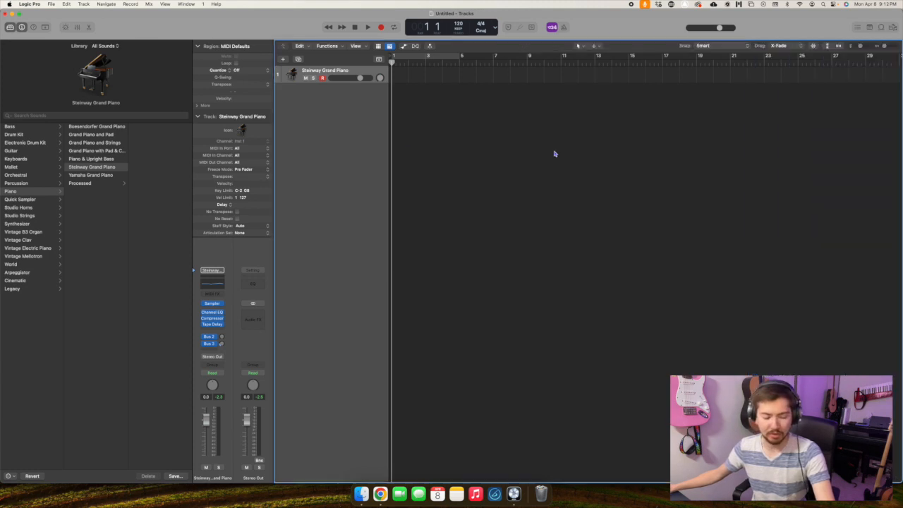
Add a second software instrument track and load the East Bay drum kit on it.
key(alt+super+s)
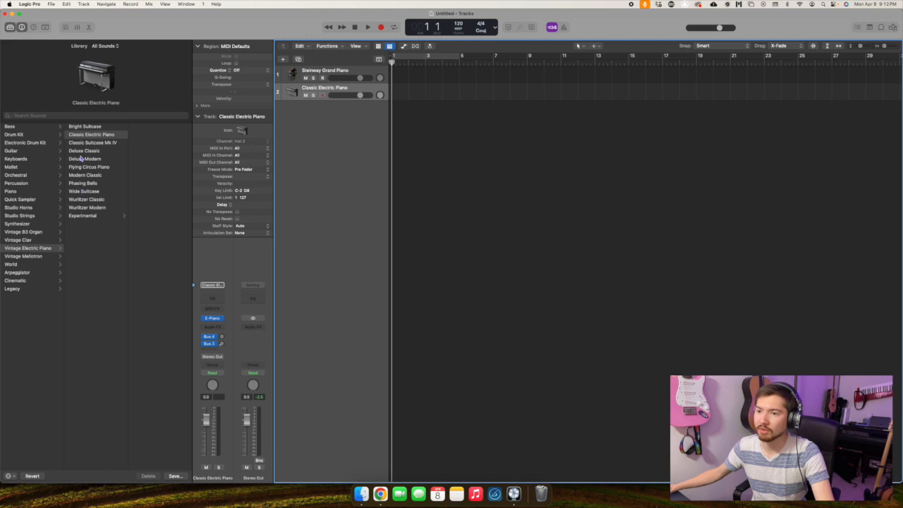
click(15, 134)
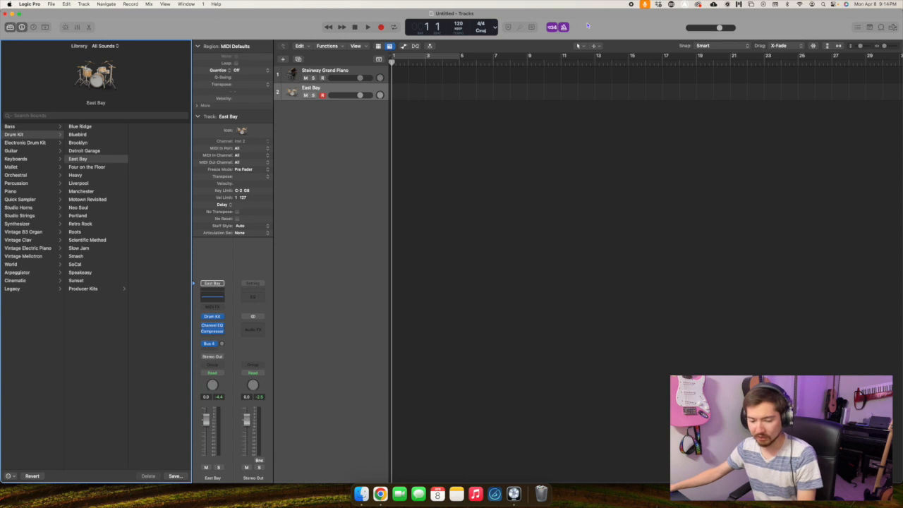
Set the project tempo to 168 BPM during metronome playback, and select the Steinway Grand Piano track.
key(space)
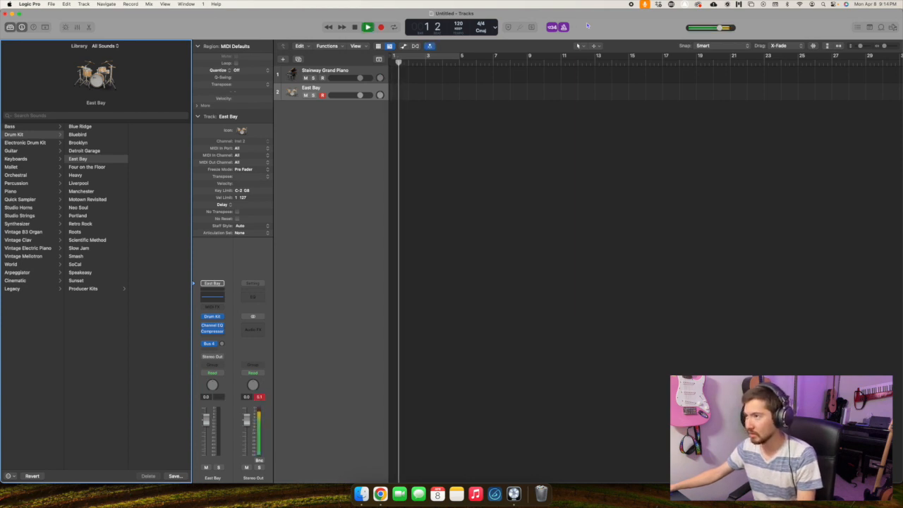
drag(460, 24, 460, 13)
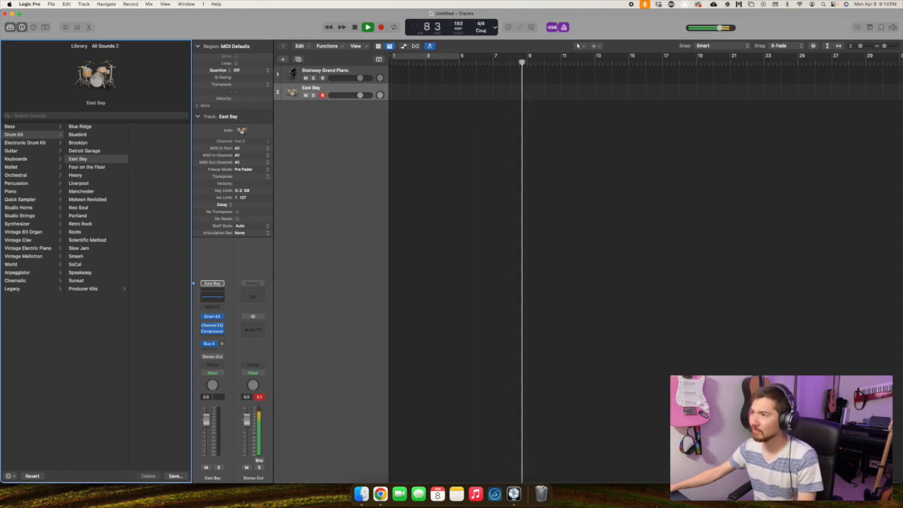
drag(458, 23, 458, 18)
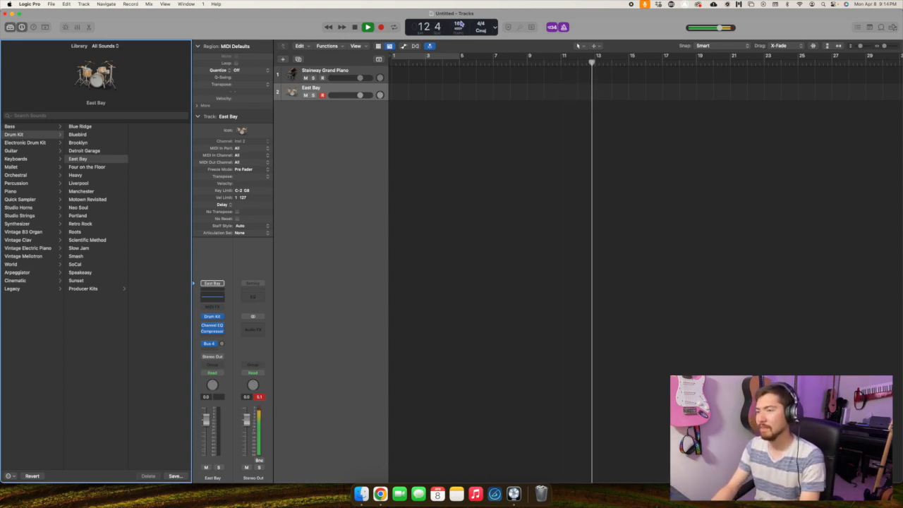
click(324, 70)
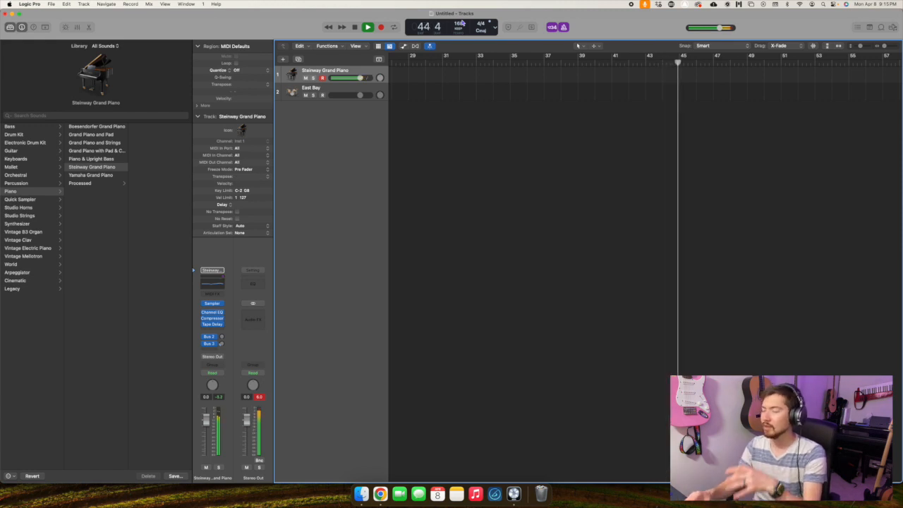
key(space)
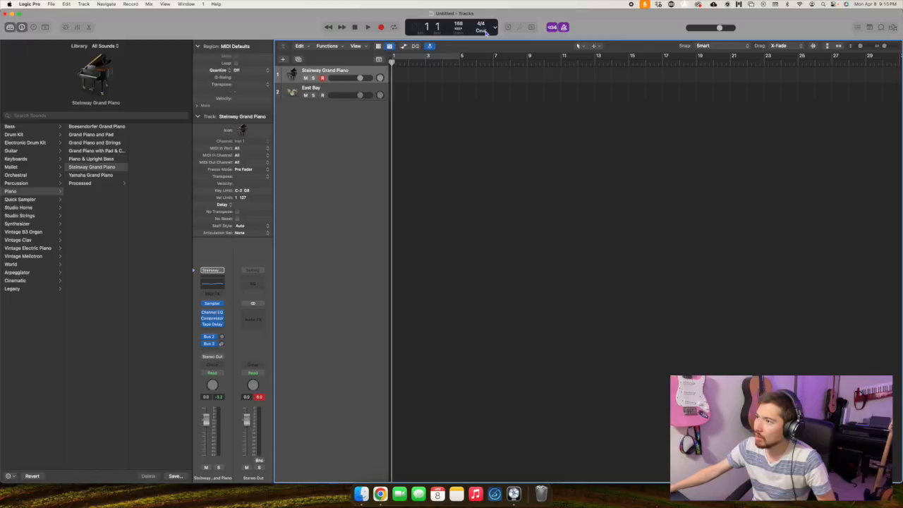
Set the project key signature to E major.
click(484, 32)
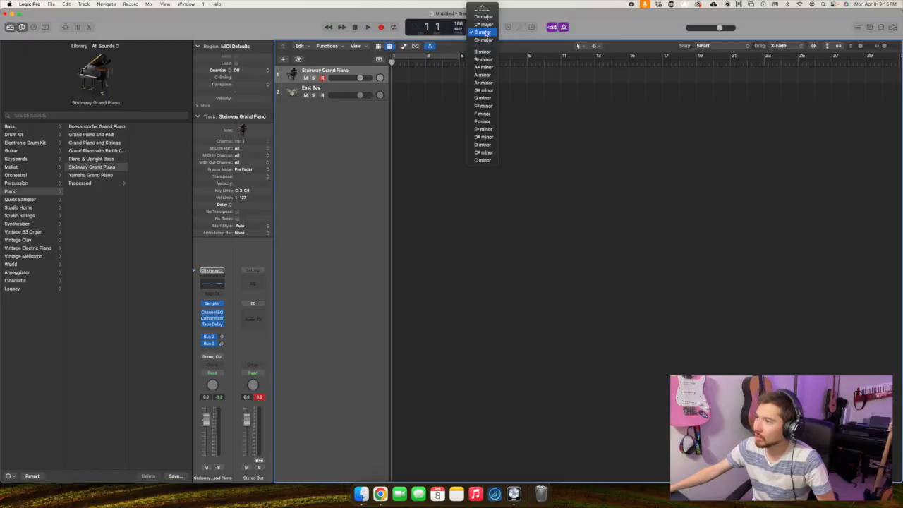
mouse_move(484, 5)
click(485, 48)
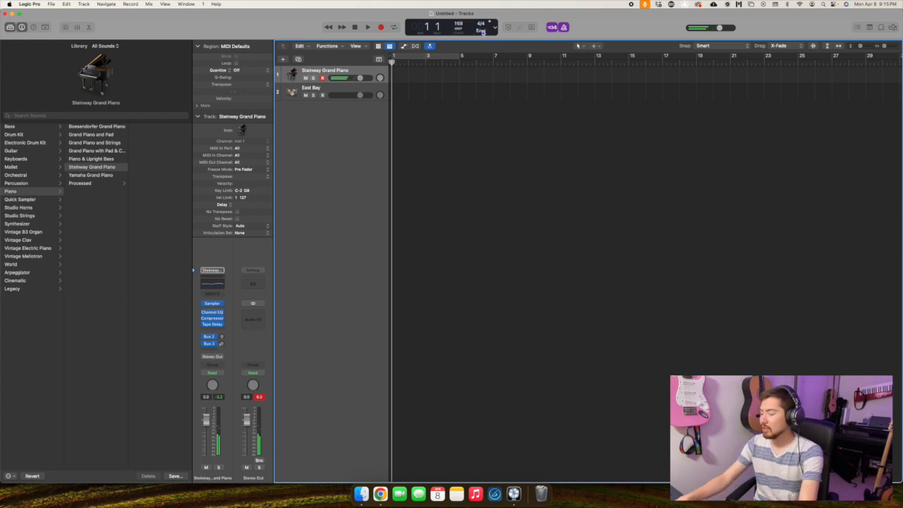
Record a kick and hi-hat pattern about five bars long on the East Bay track and play it back.
click(356, 87)
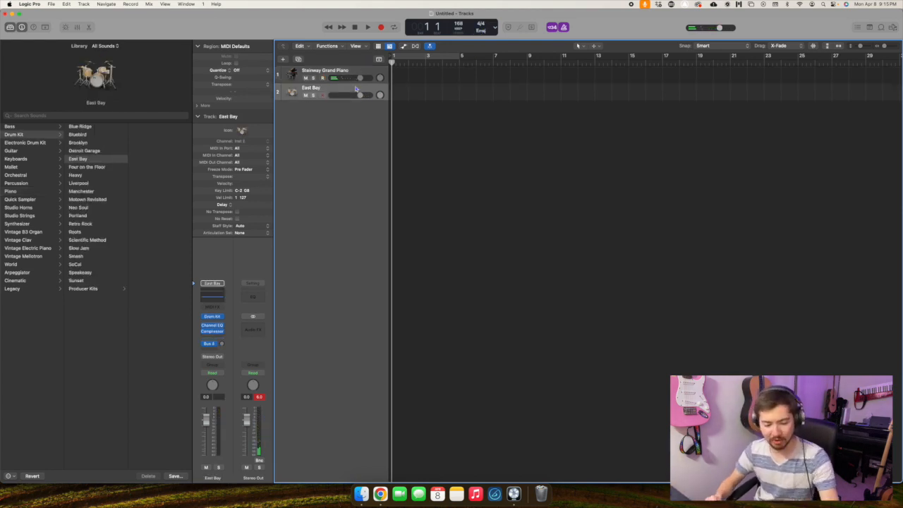
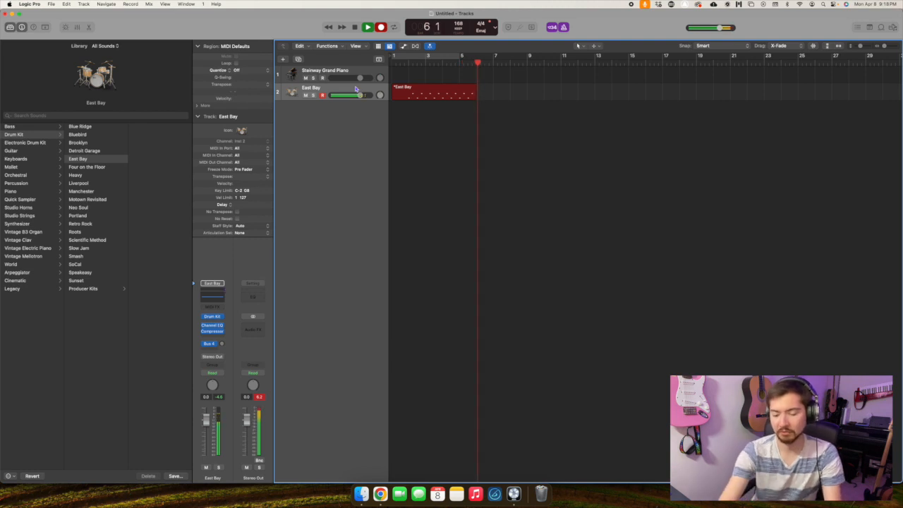
key(space)
click(407, 62)
key(space)
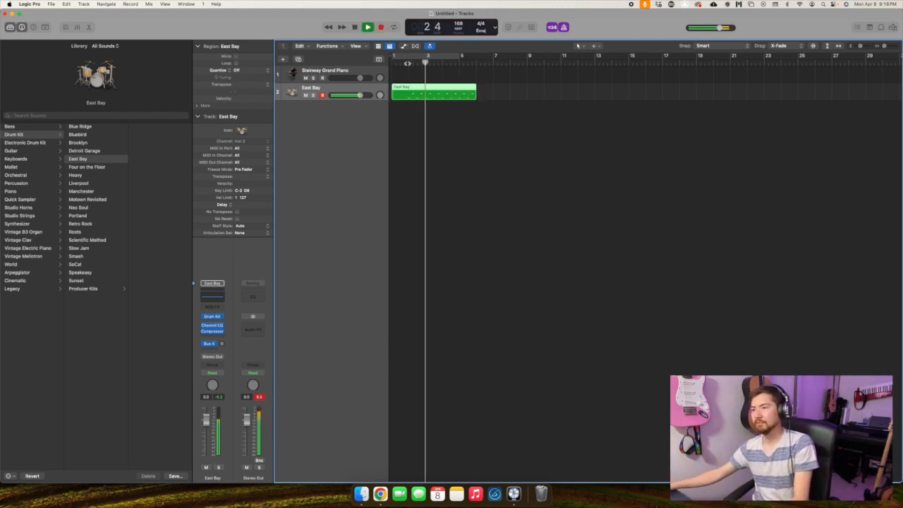
key(space)
Open the recorded East Bay region in an enlarged Piano Roll and place the playhead at bar 2.
double_click(431, 93)
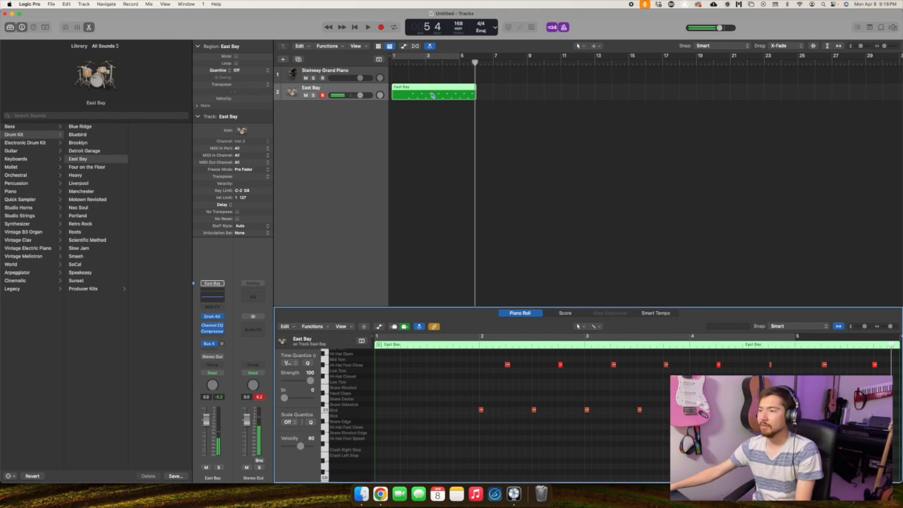
drag(631, 308, 631, 251)
scroll(532, 319, right, 2)
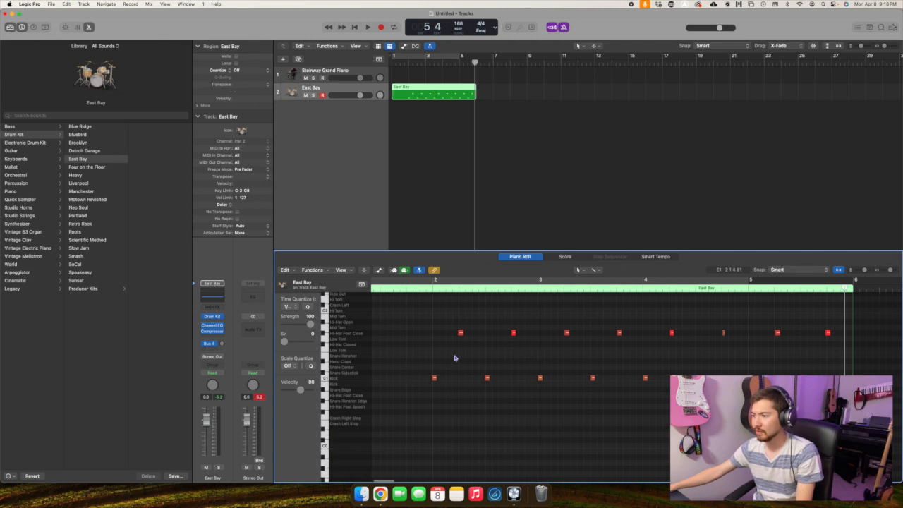
click(435, 289)
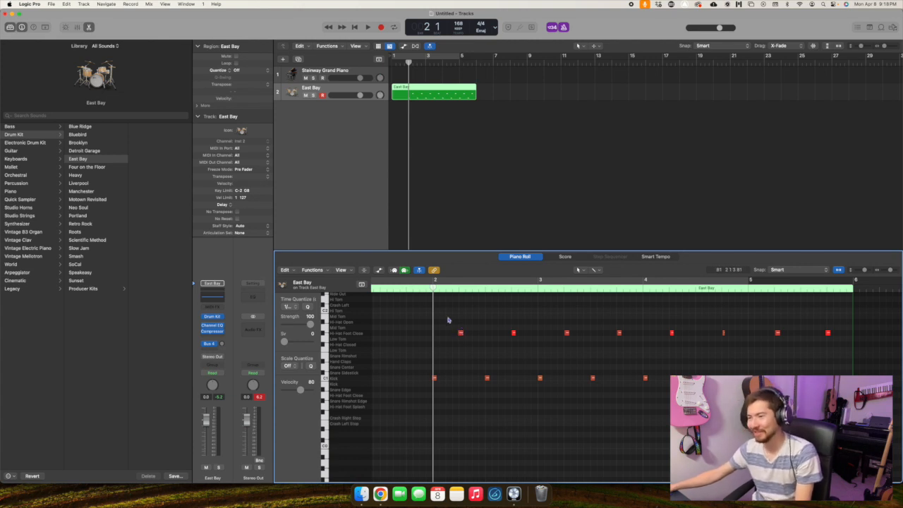
Quantize all the drum notes in the East Bay region to 1/8 Note and play back the result.
key(super+a)
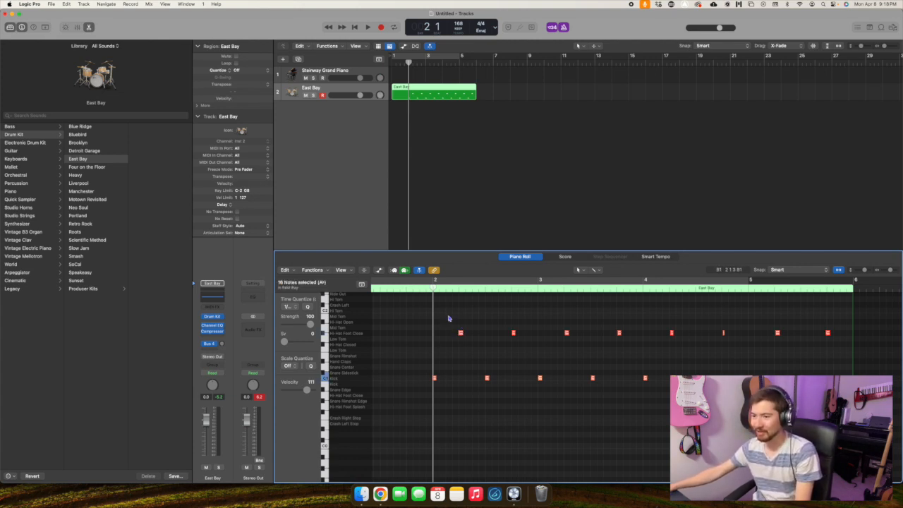
drag(321, 302, 351, 304)
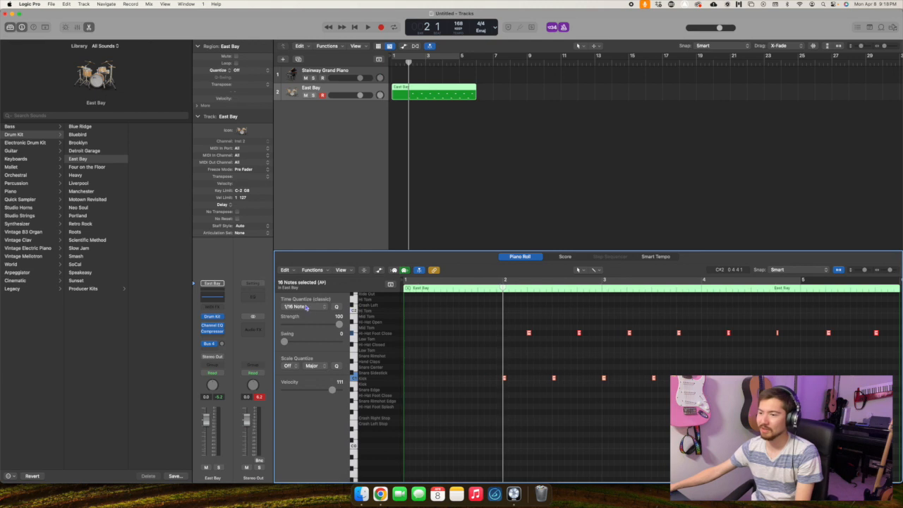
scroll(468, 331, right, 3)
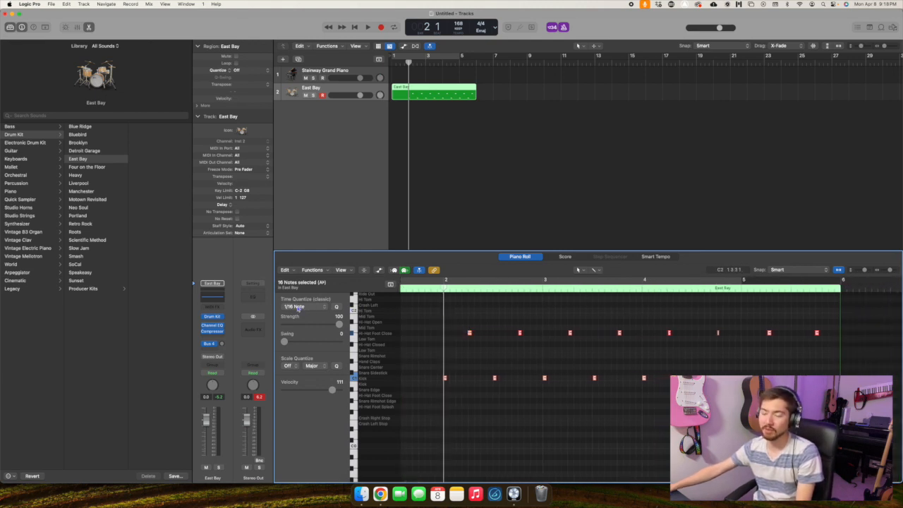
click(299, 307)
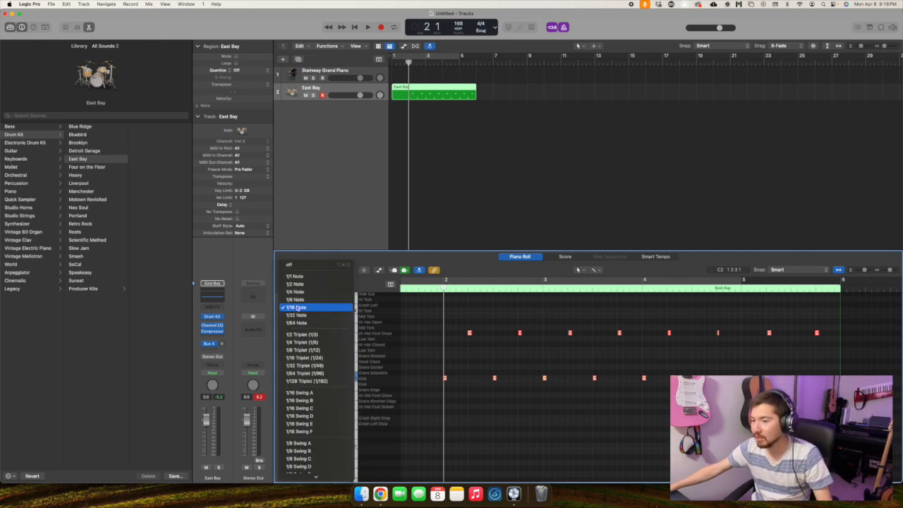
click(295, 299)
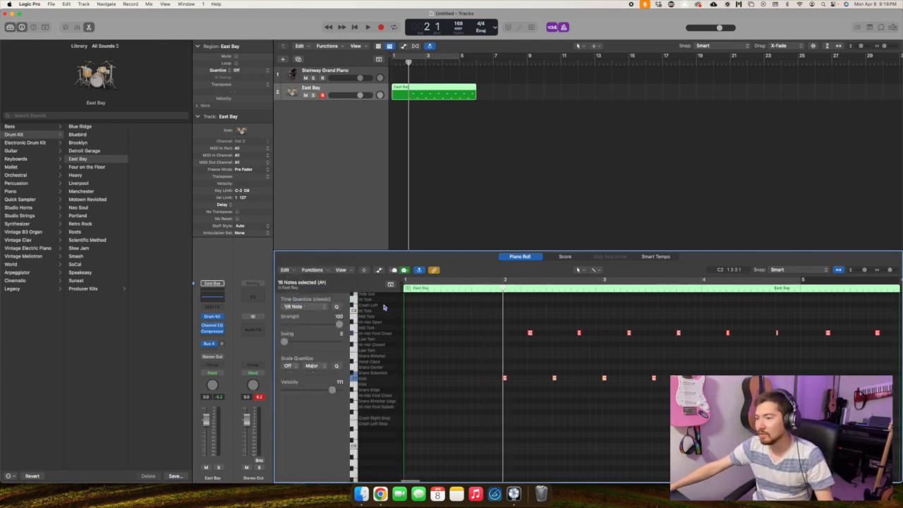
scroll(519, 314, right, 3)
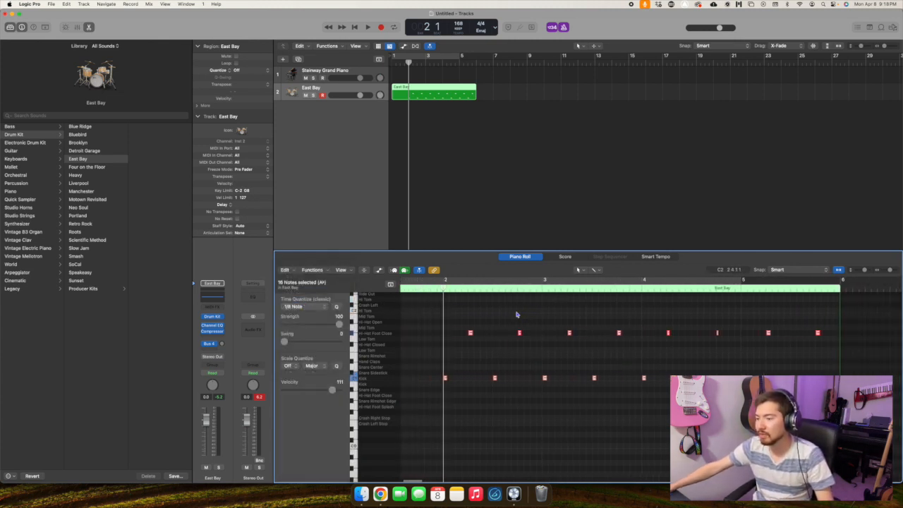
click(464, 312)
key(space)
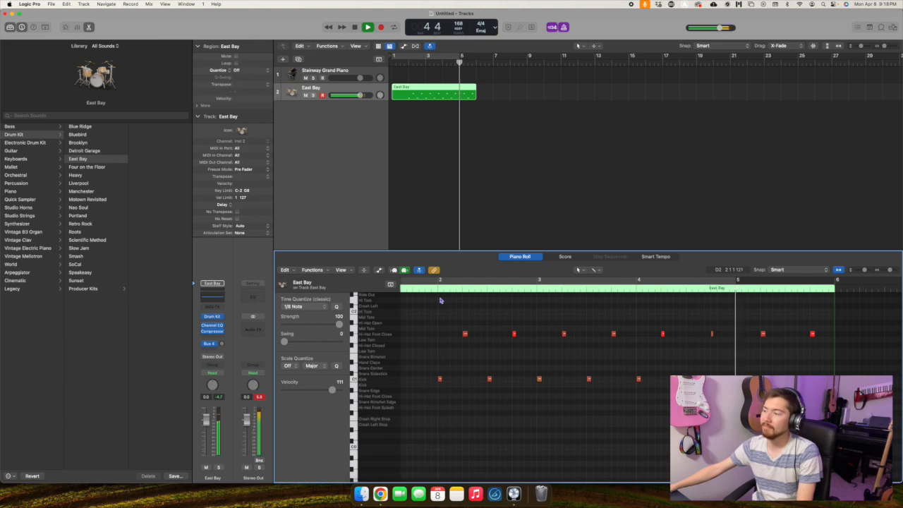
Play back the quantized East Bay drum pattern from bar 2 and stop playback.
key(space)
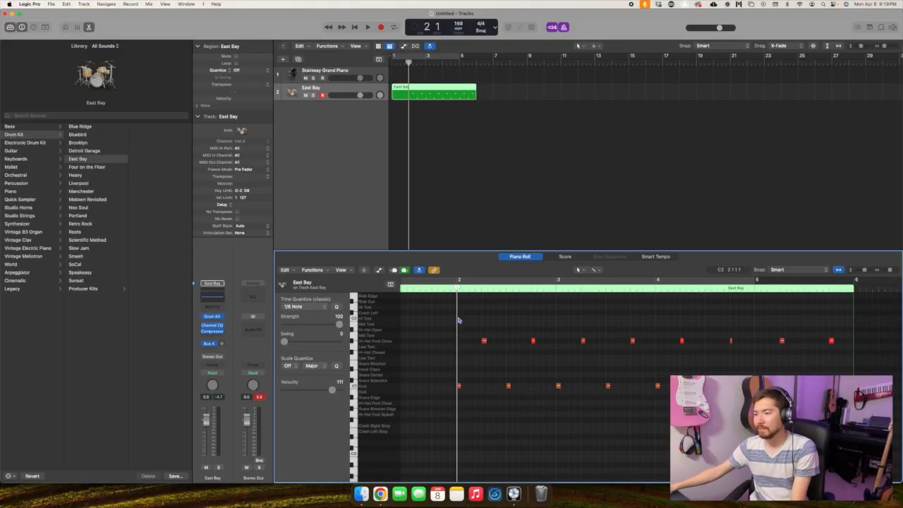
key(space)
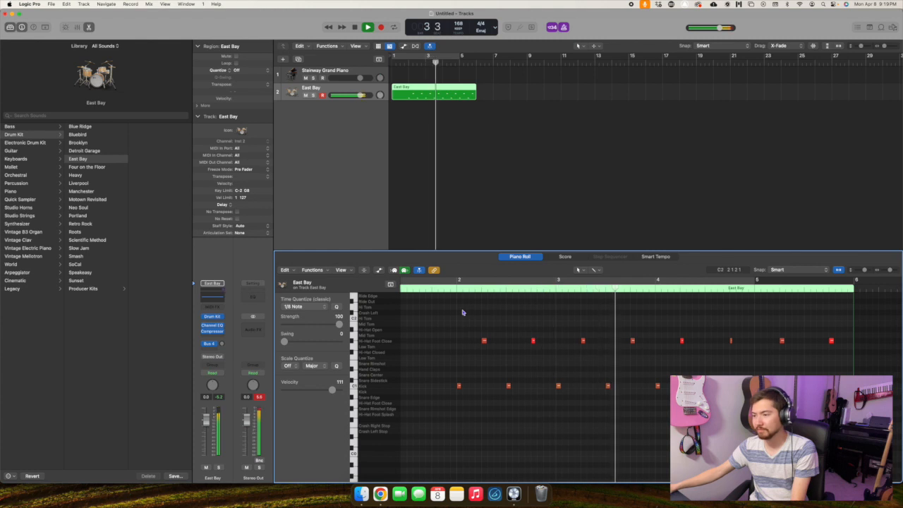
key(space)
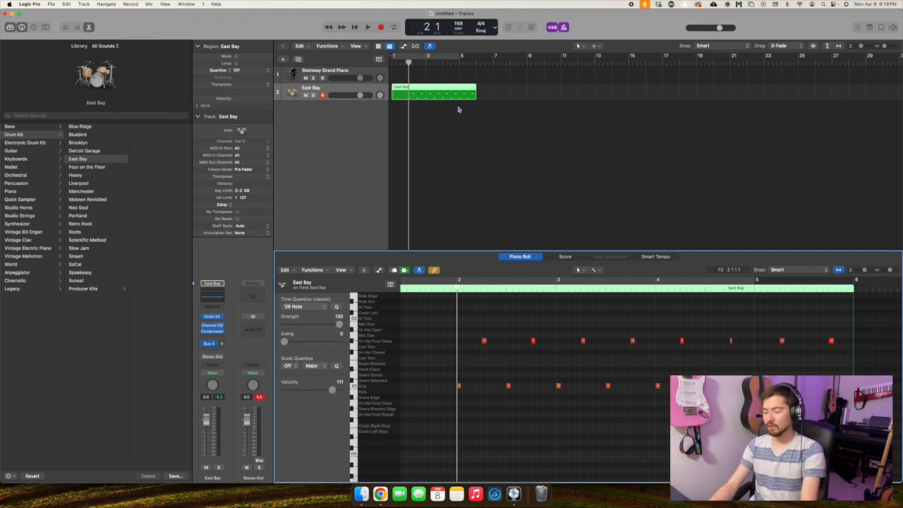
Record a piano part about nine bars long on the Steinway Grand Piano track and return the playhead to the start.
click(346, 71)
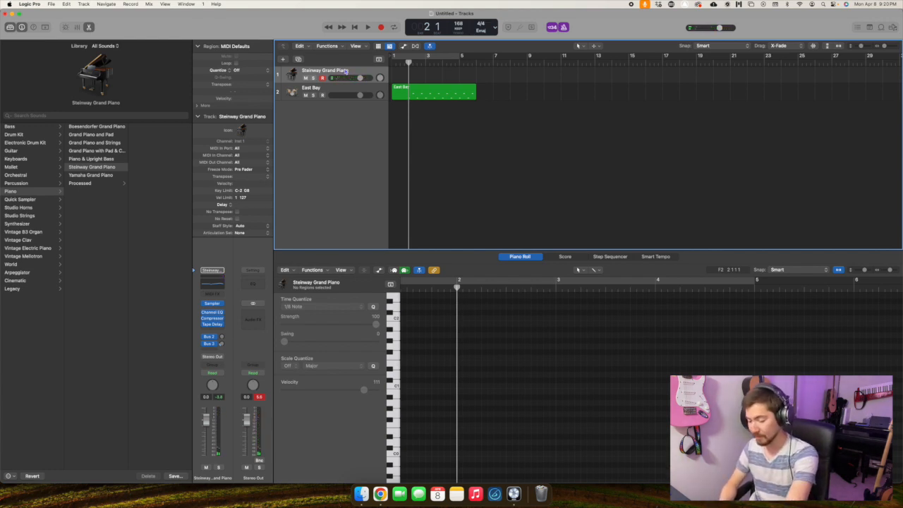
key(r)
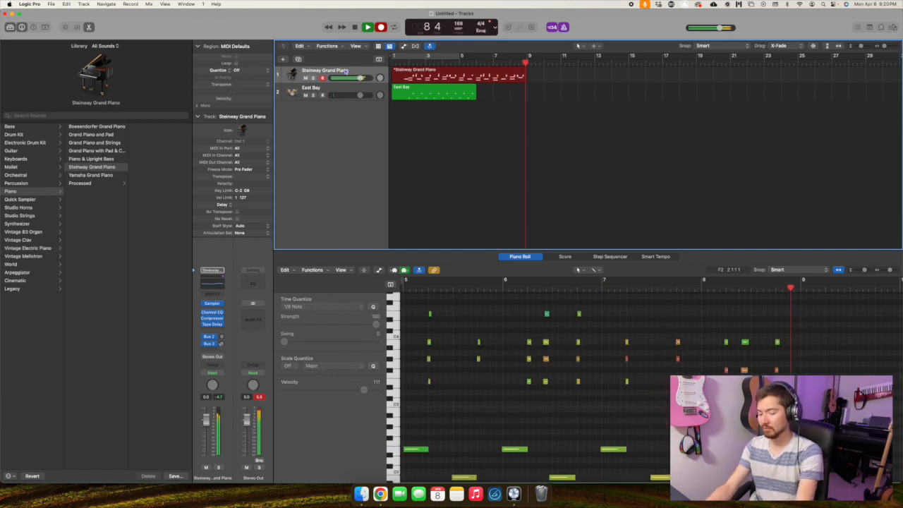
key(space)
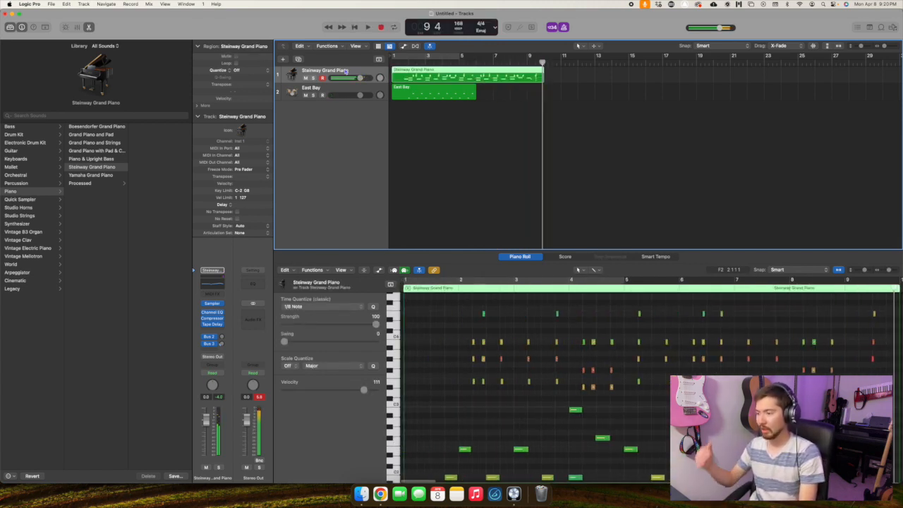
key(Return)
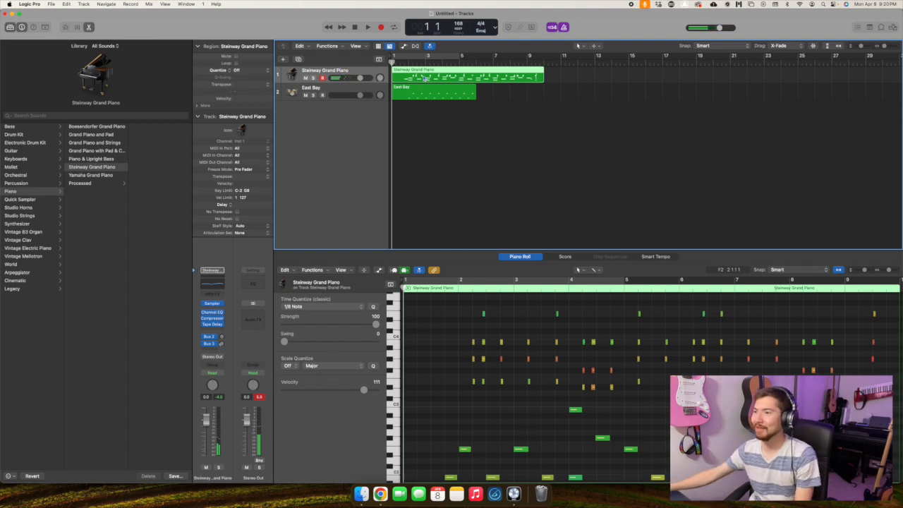
Quantize all notes in the Steinway Grand Piano region to 1/16 Note and play back the result.
key(period)
click(535, 320)
key(super+a)
click(308, 307)
click(319, 316)
click(374, 307)
key(space)
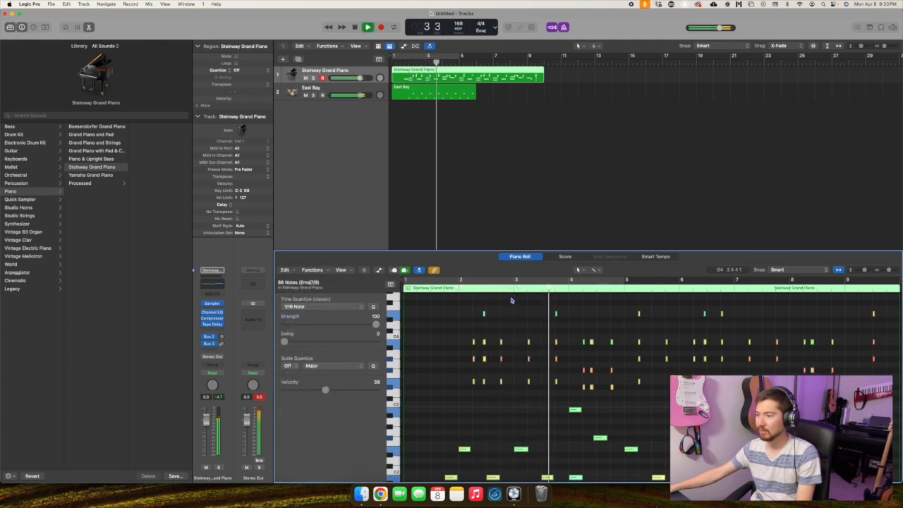
key(space)
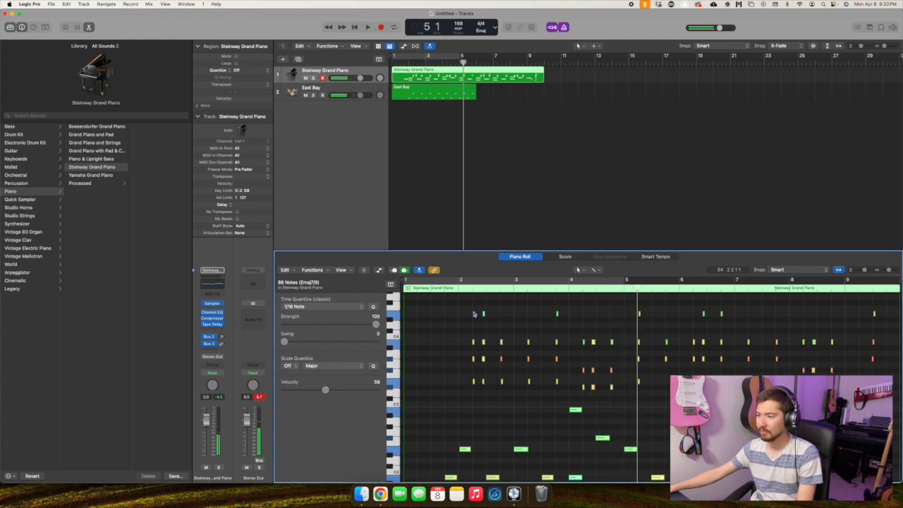
Change the piano notes' time quantize to 1/16 Triplet (1/24) and play the region back from just before bar 2.
click(325, 307)
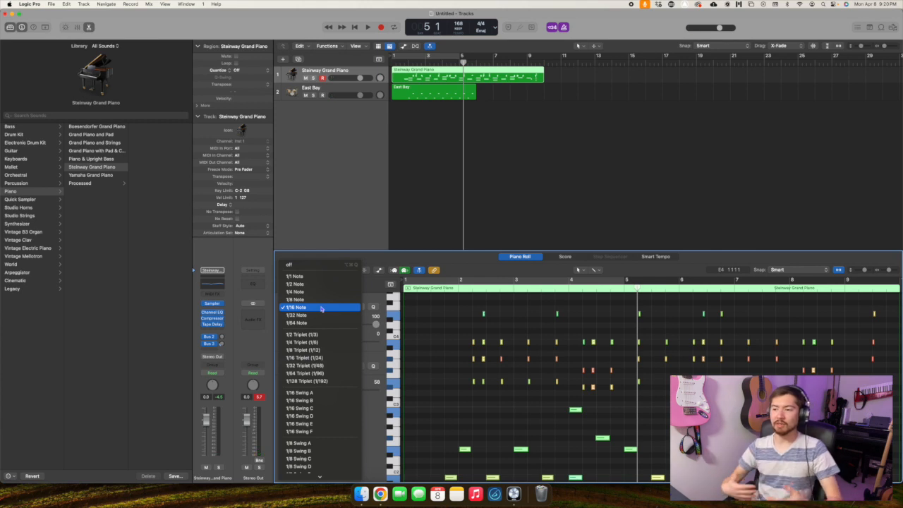
click(309, 358)
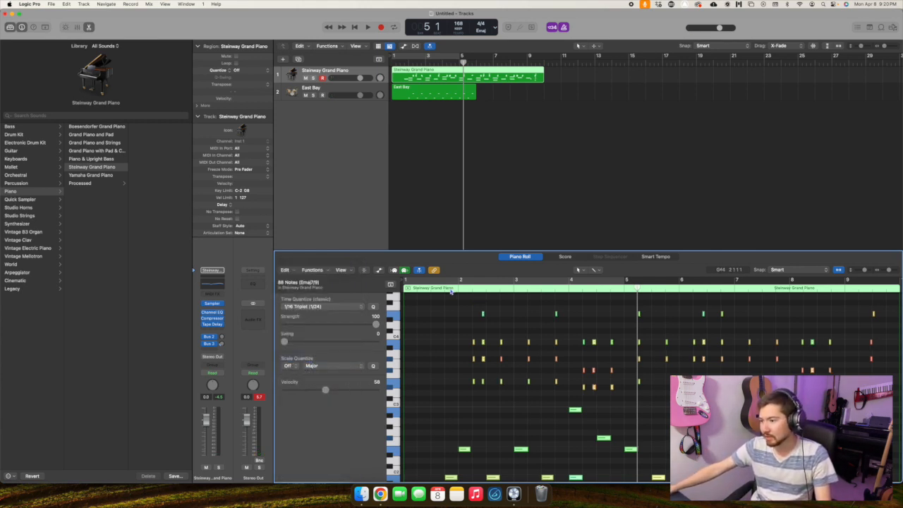
click(444, 289)
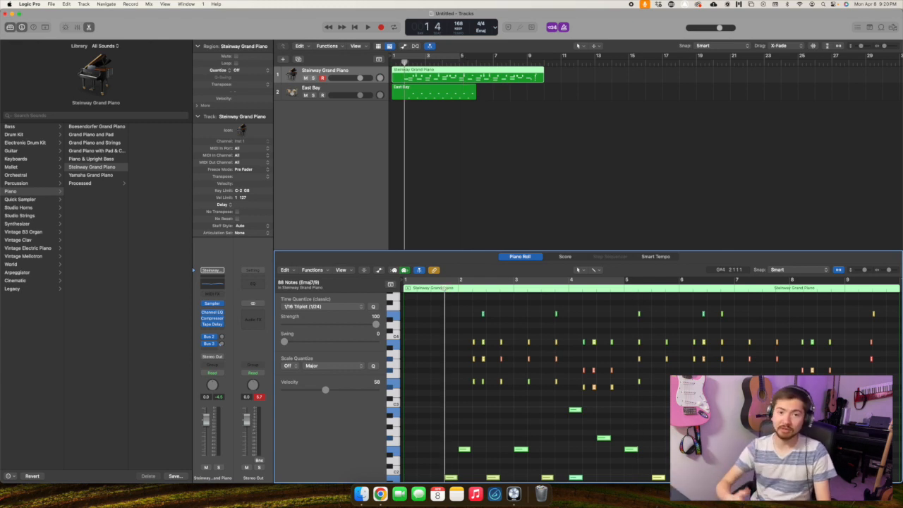
key(space)
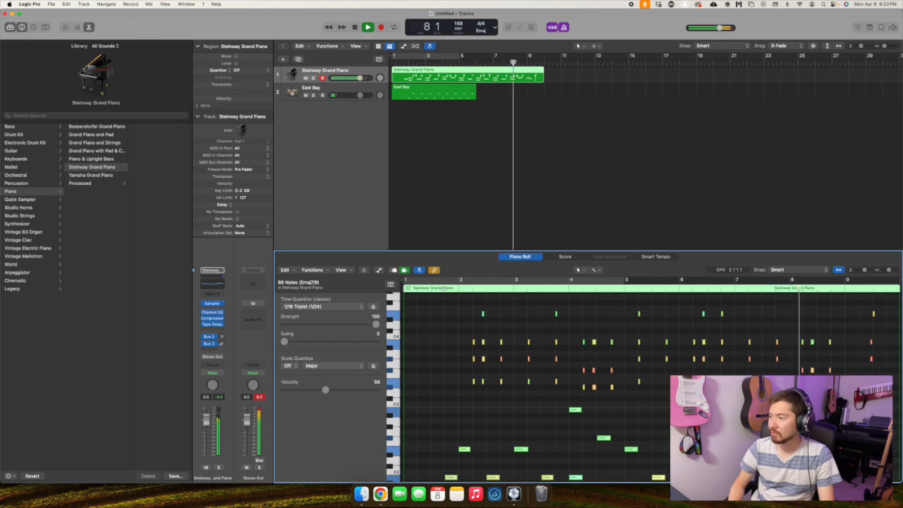
key(space)
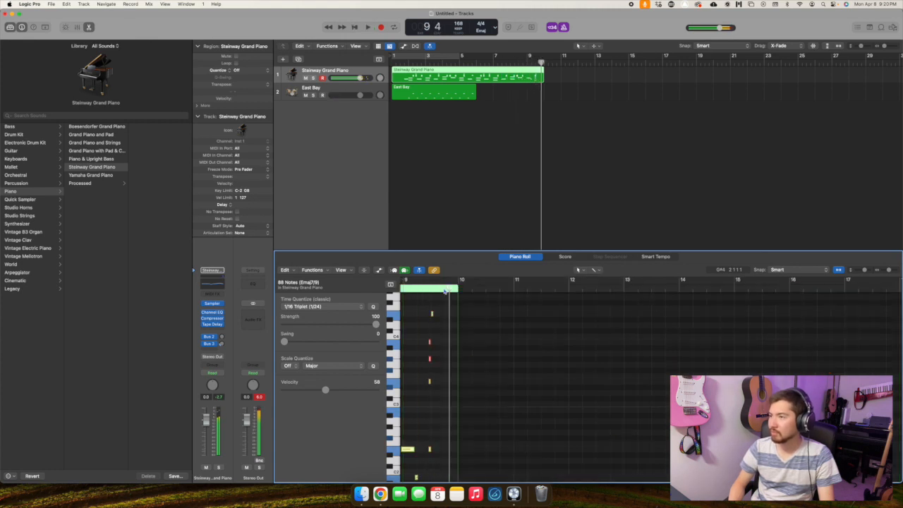
Trim the East Bay drum region to start at bar 2 and extend its end to bar 10, matching the piano region.
click(439, 332)
scroll(439, 331, left, 5)
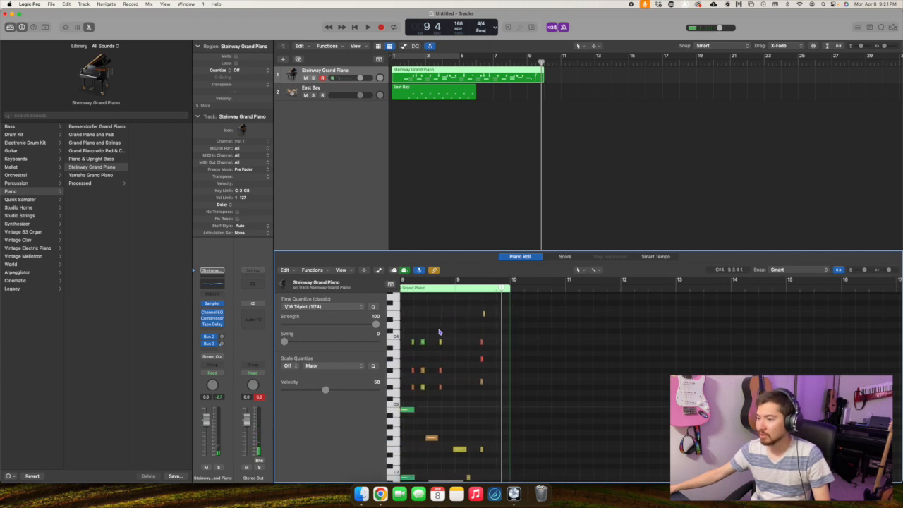
scroll(439, 332, left, 3)
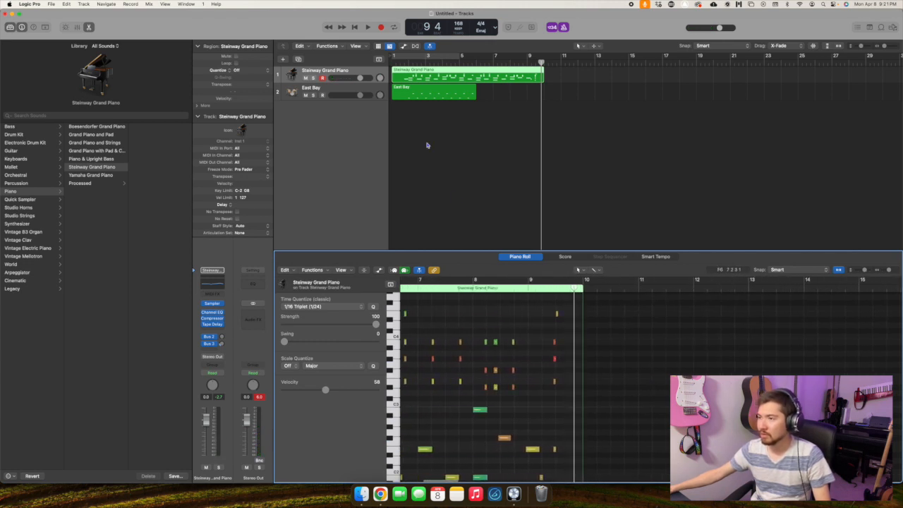
click(483, 101)
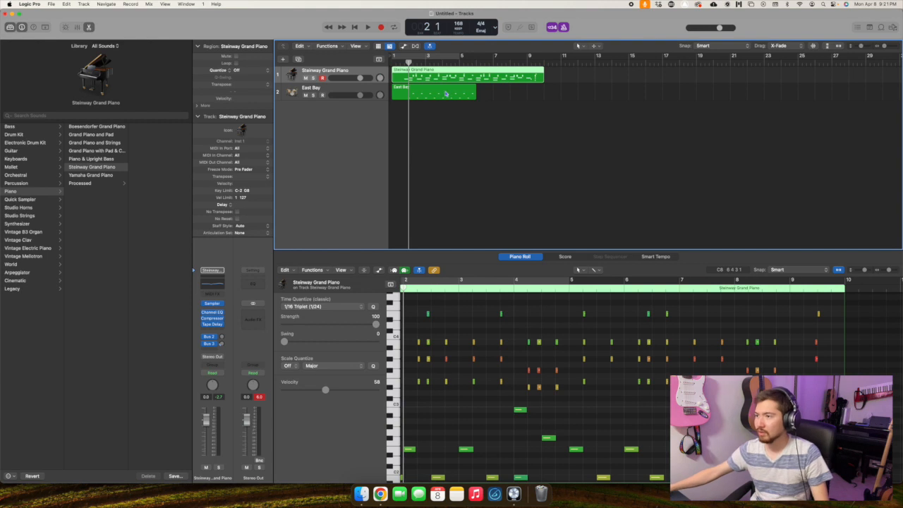
click(448, 101)
drag(400, 95, 402, 95)
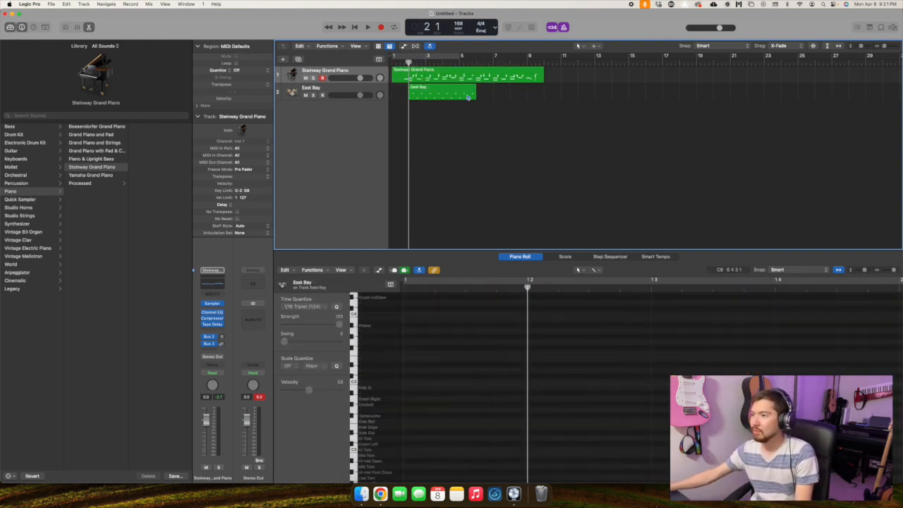
drag(475, 95, 540, 99)
Copy all 16 kick and hi-hat notes in the East Bay region and paste them from bar 6 to fill the extension.
key(super+a)
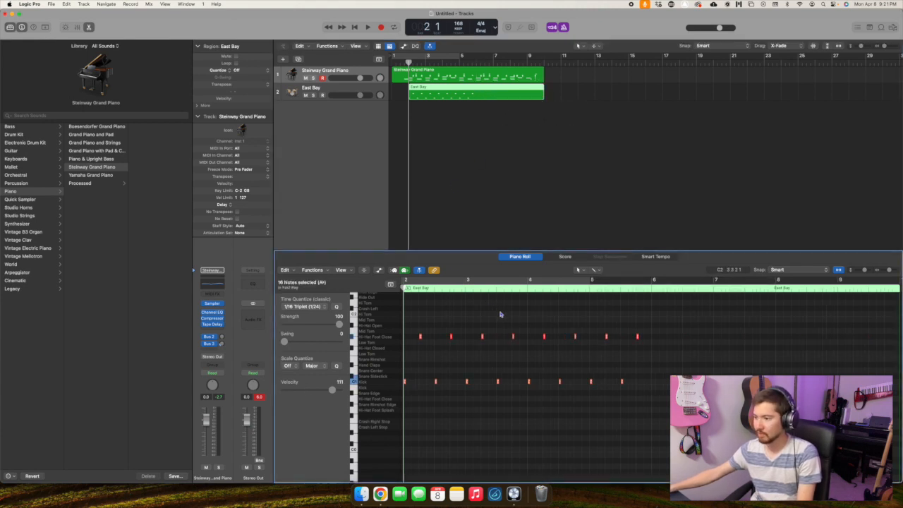
click(652, 290)
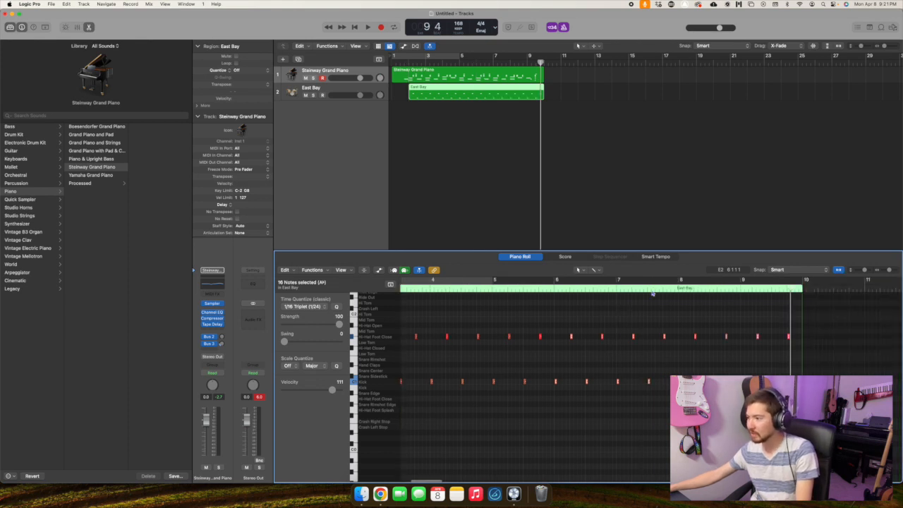
key(Return)
Turn off the metronome click and play the piano and drum parts together from bar 2.
click(438, 110)
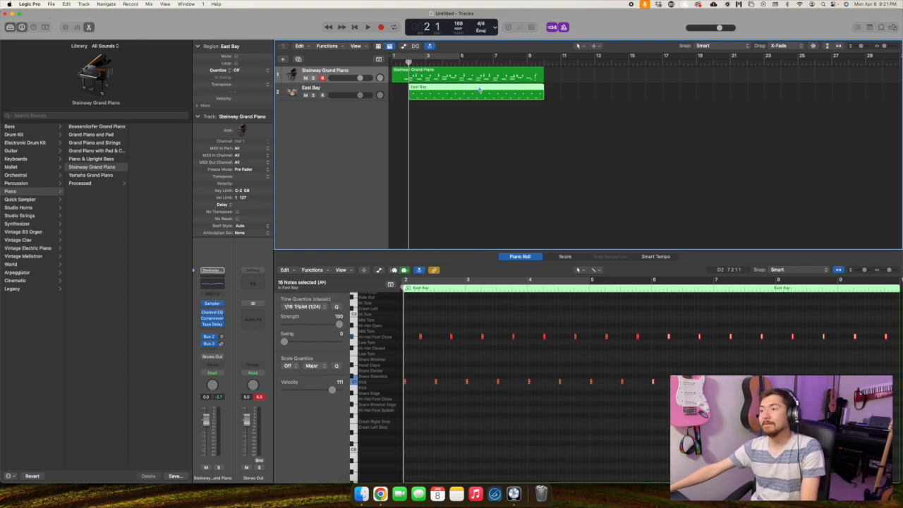
key(space)
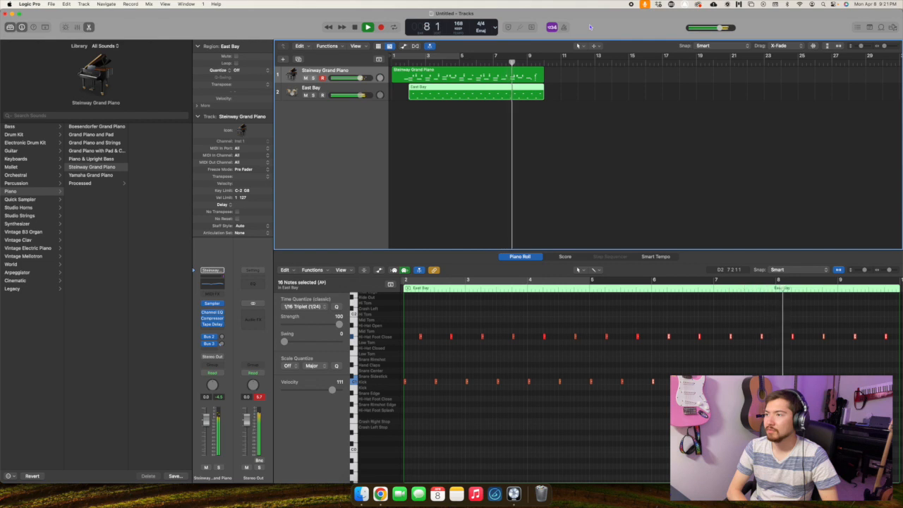
key(space)
Show the Steinway Grand Piano region in the Piano Roll and audition its notes around bar 8.
click(510, 72)
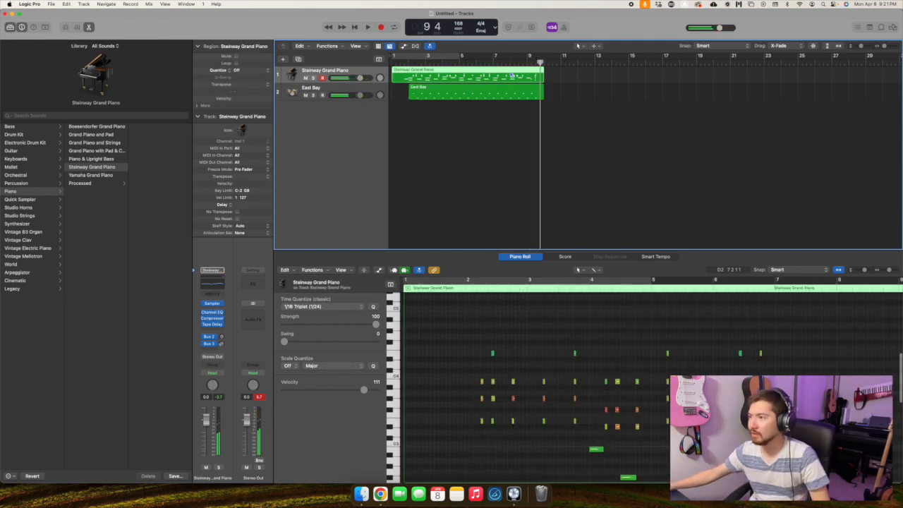
key(space)
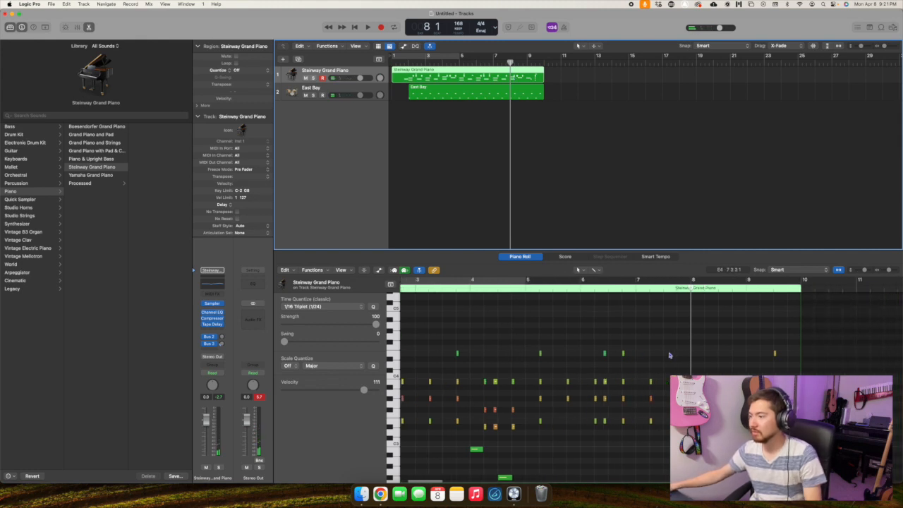
key(space)
scroll(663, 349, right, 3)
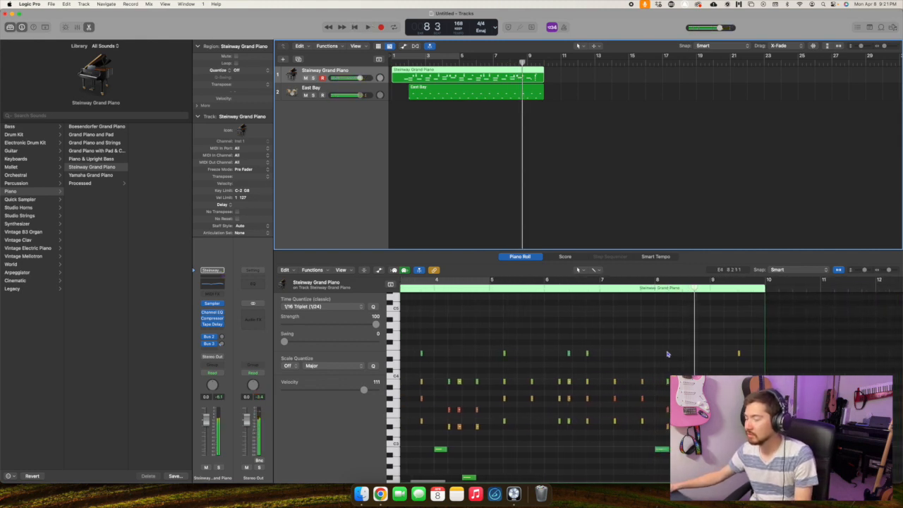
scroll(656, 324, down, 3)
click(641, 290)
key(space)
key(space)
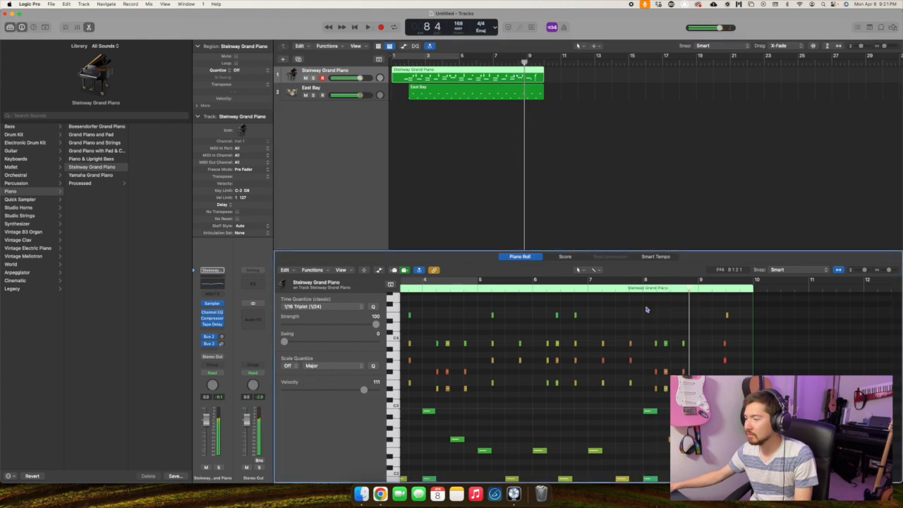
Select the piano notes in bar 8 and quantize only those to 1/8 Triplet (1/12).
scroll(646, 309, down, 2)
drag(646, 309, 703, 460)
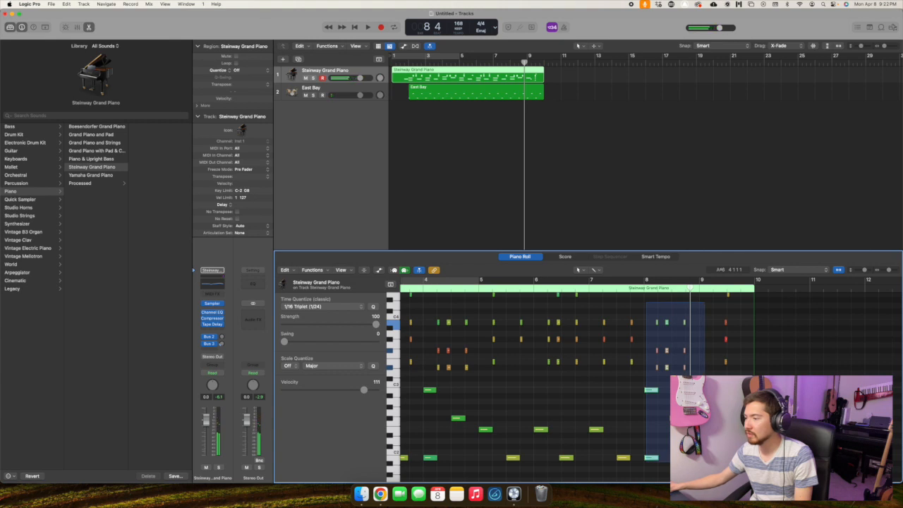
drag(715, 462, 714, 462)
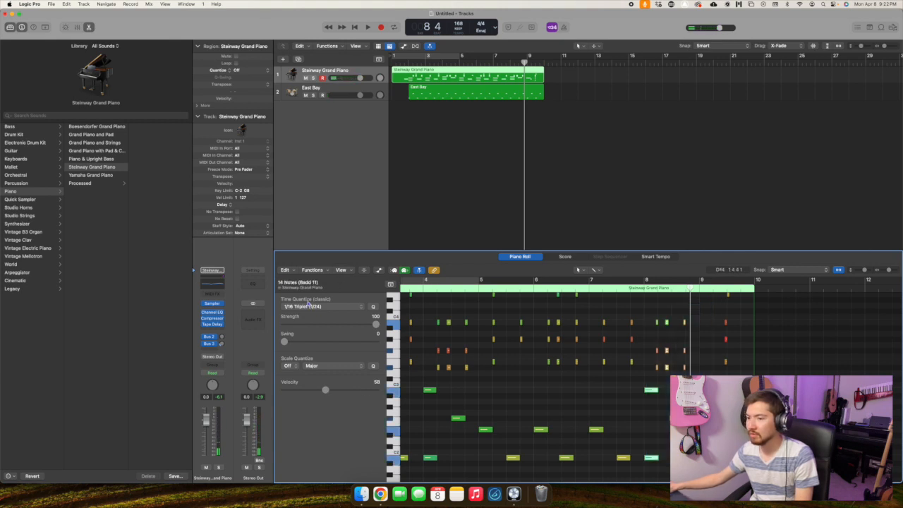
click(309, 307)
click(311, 308)
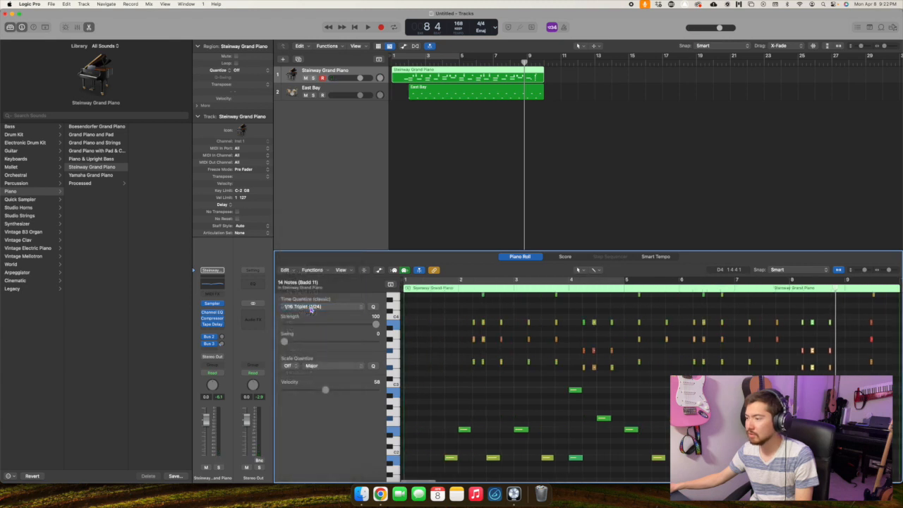
scroll(625, 368, right, 3)
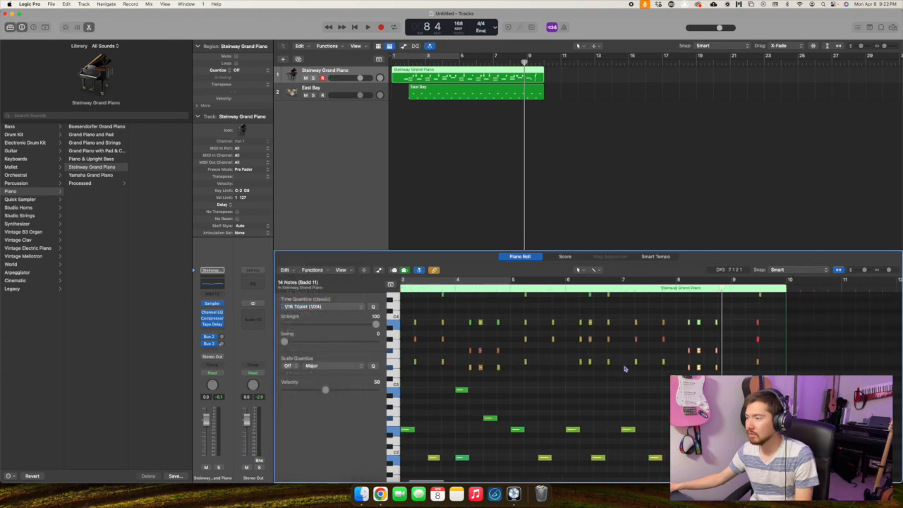
click(290, 308)
click(296, 298)
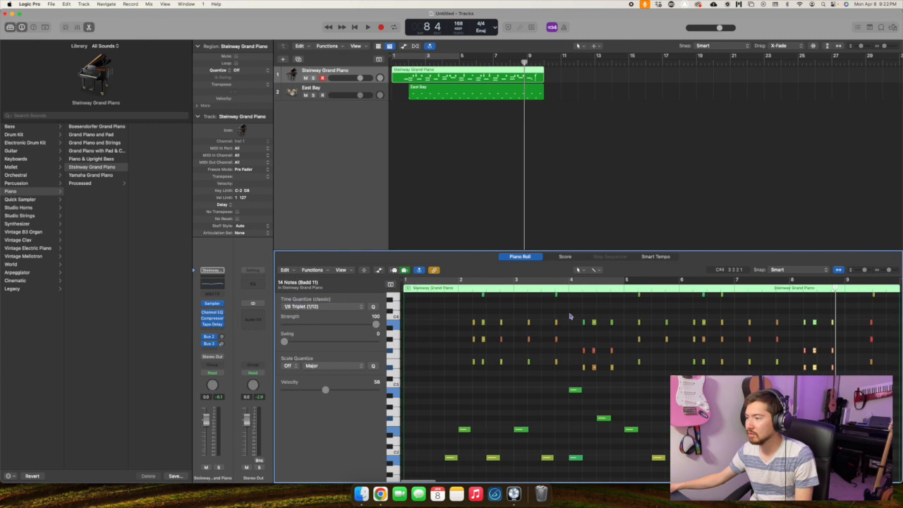
Deselect the notes and play back the piano and drum parts from about bar 7 to check the bar 8 timing.
scroll(653, 326, right, 1)
click(731, 290)
key(space)
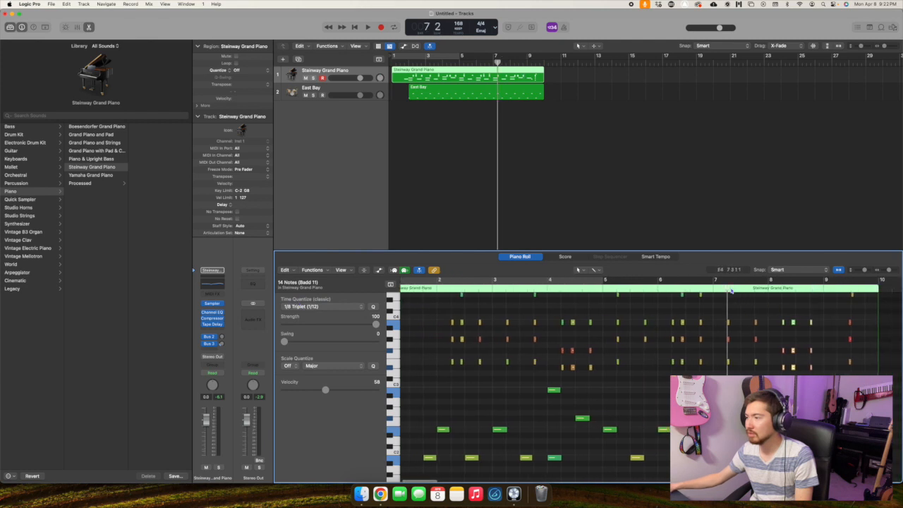
click(732, 300)
scroll(733, 305, right, 3)
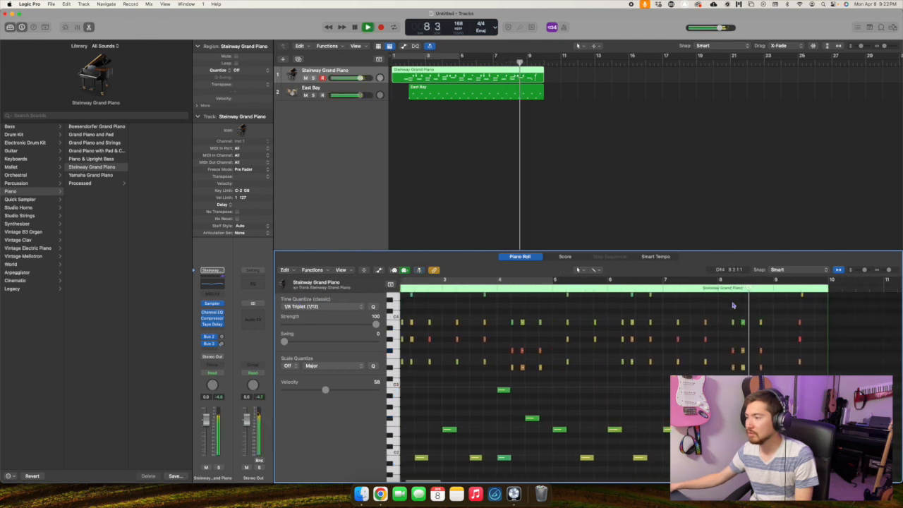
key(space)
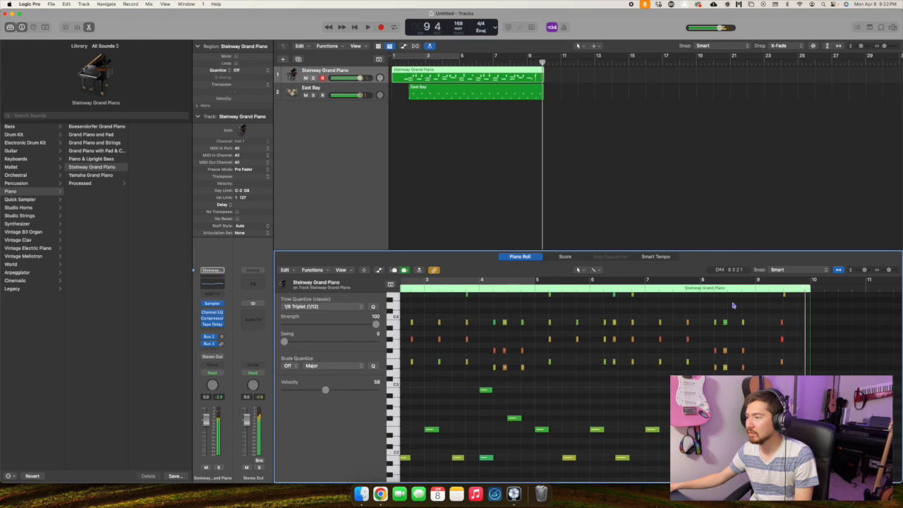
drag(602, 288, 588, 288)
key(space)
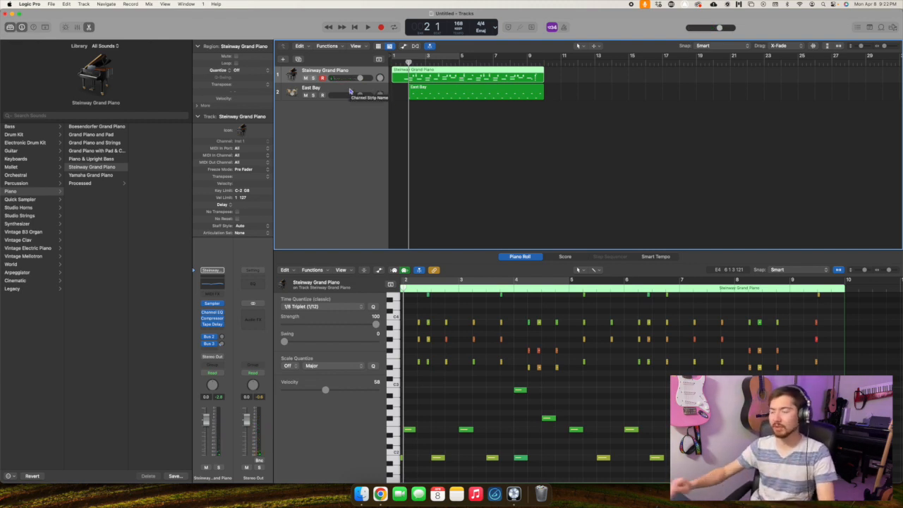
Play the piano and drum parts together from bar 2 through bar 9 to check them.
key(space)
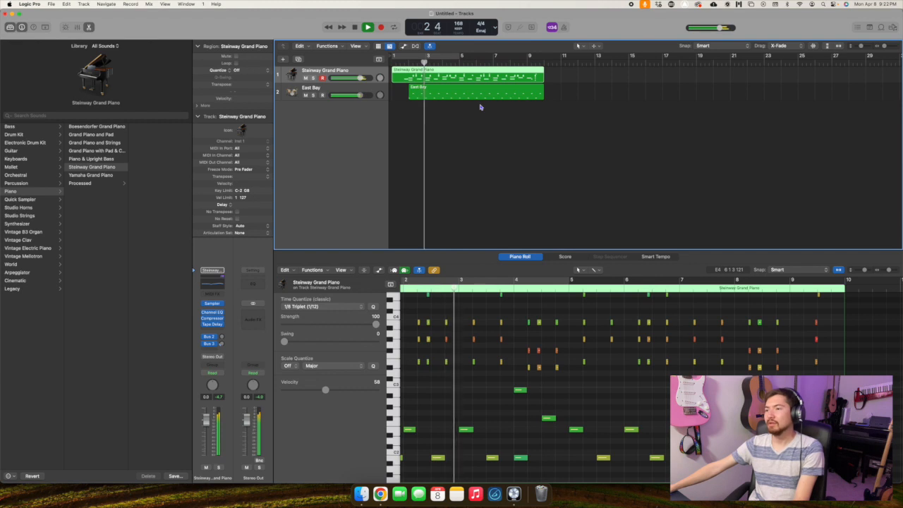
key(space)
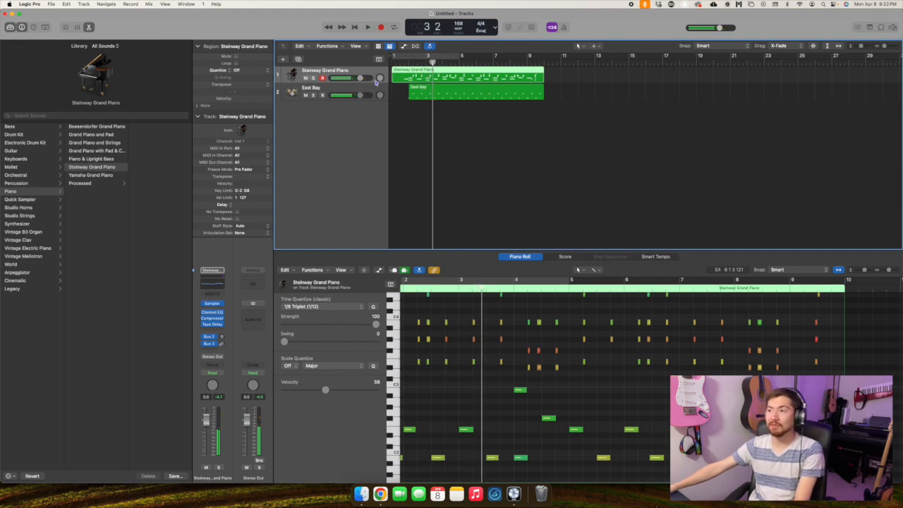
click(411, 61)
key(space)
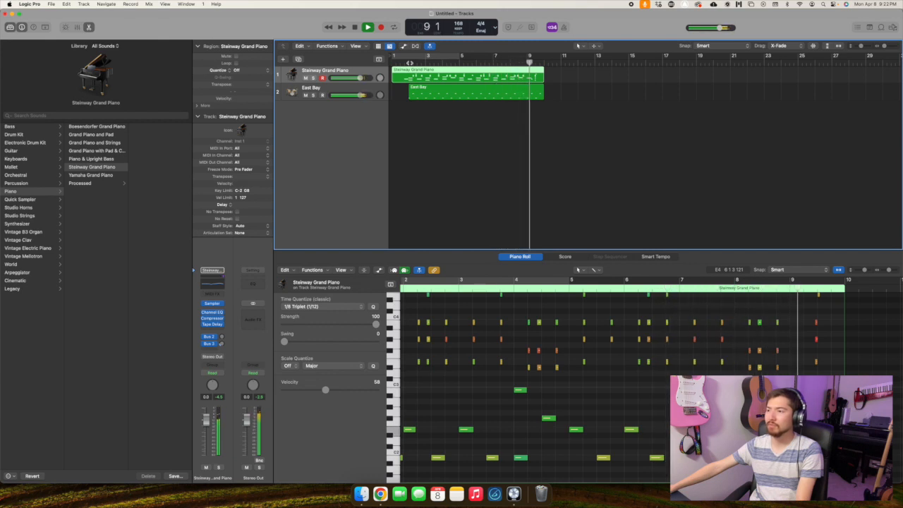
key(space)
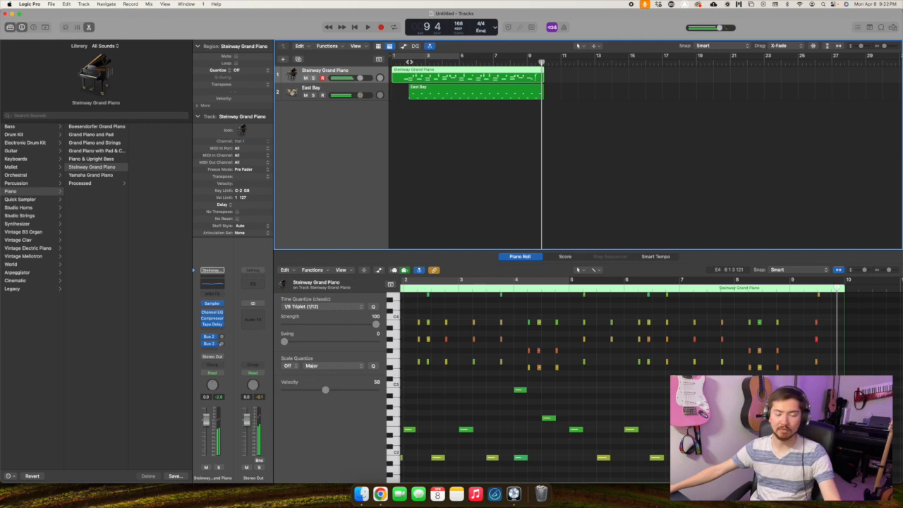
Hide the inspector, select the East Bay drum track and place the playhead at bar 2.
key(i)
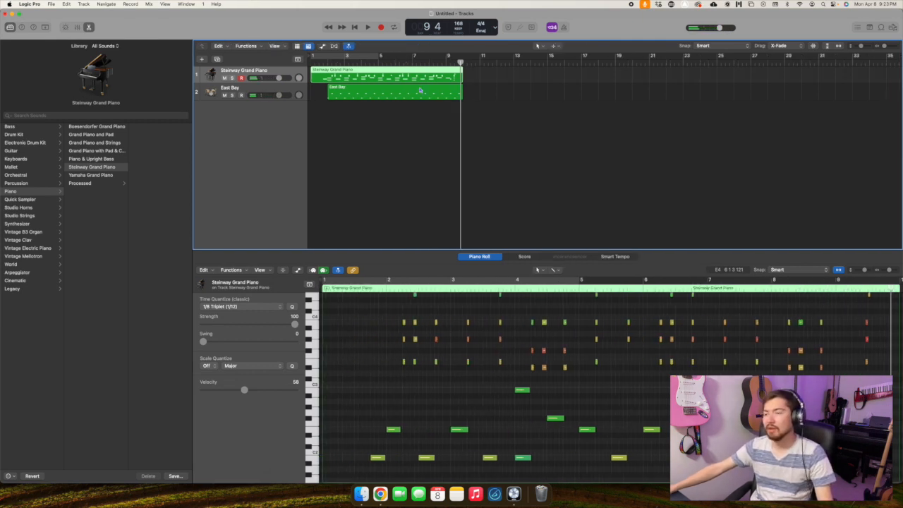
click(260, 89)
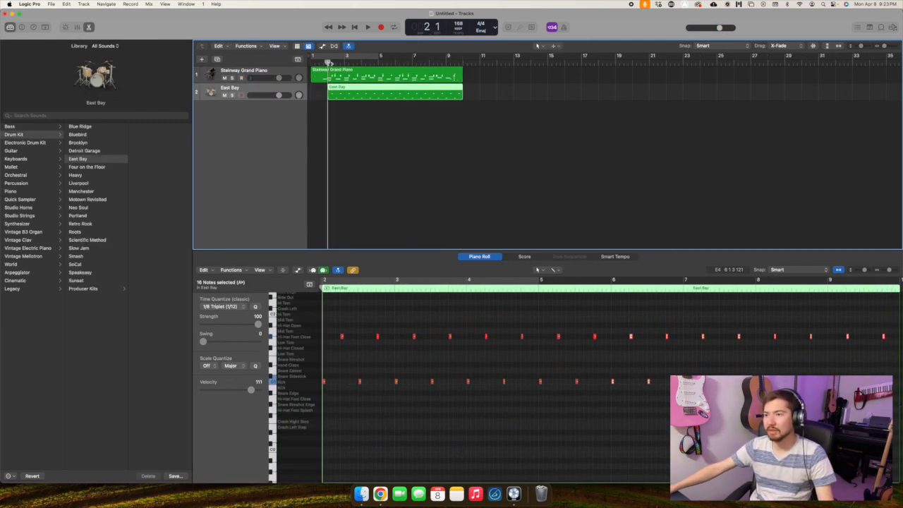
click(329, 63)
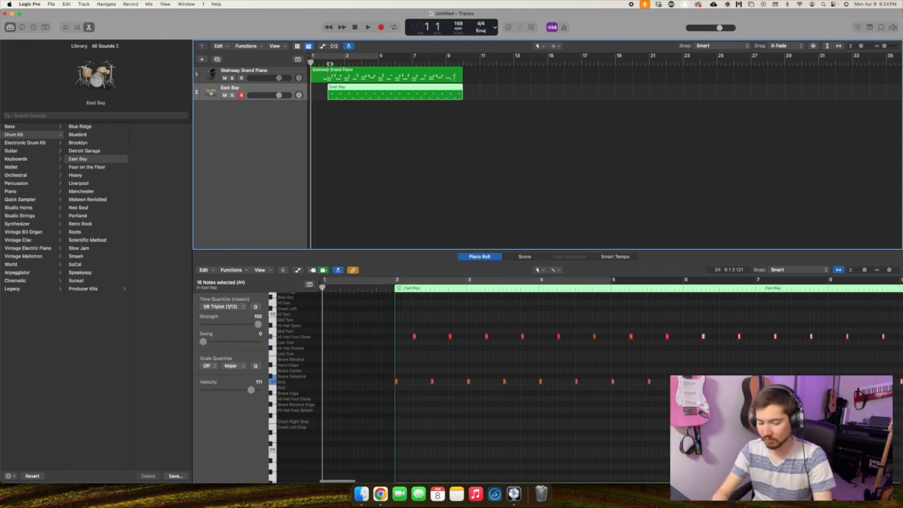
key(r)
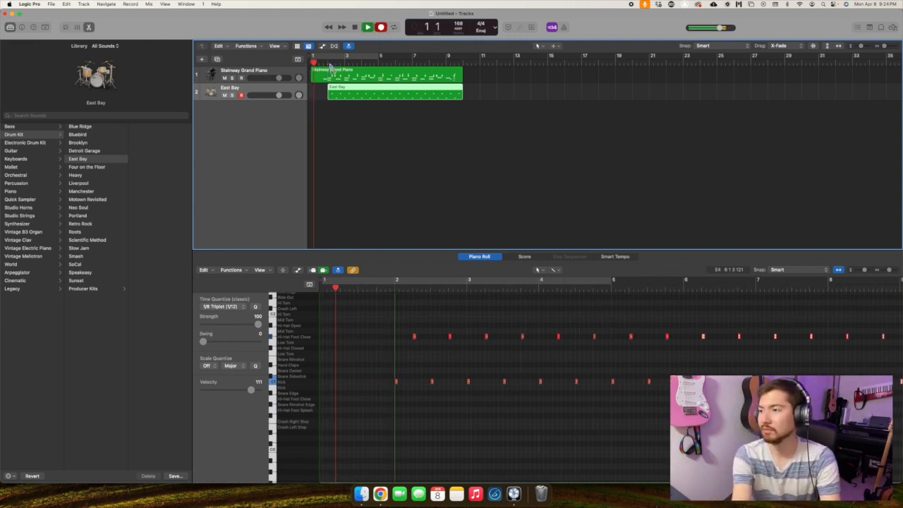
key(space)
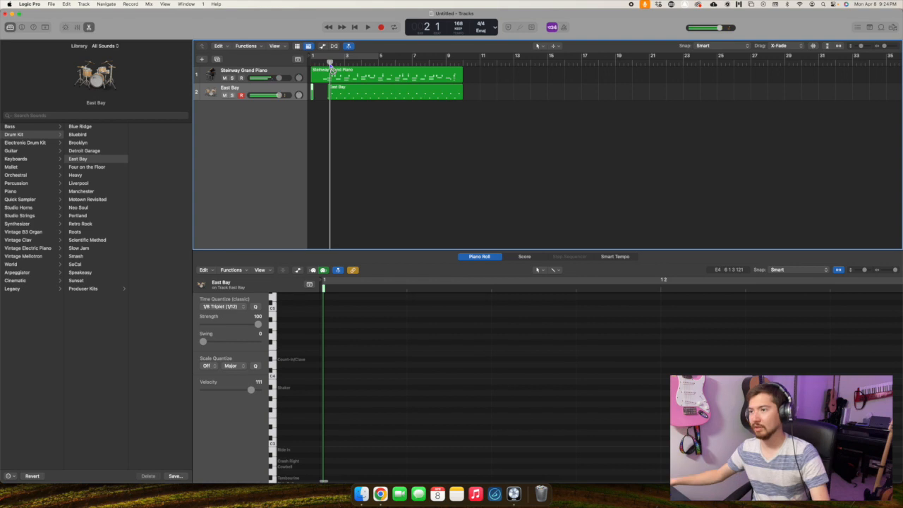
key(super+z)
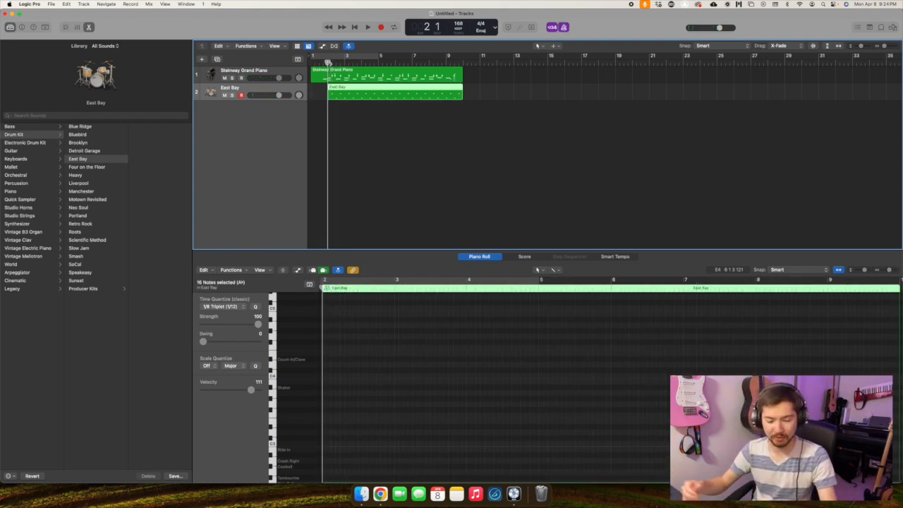
key(r)
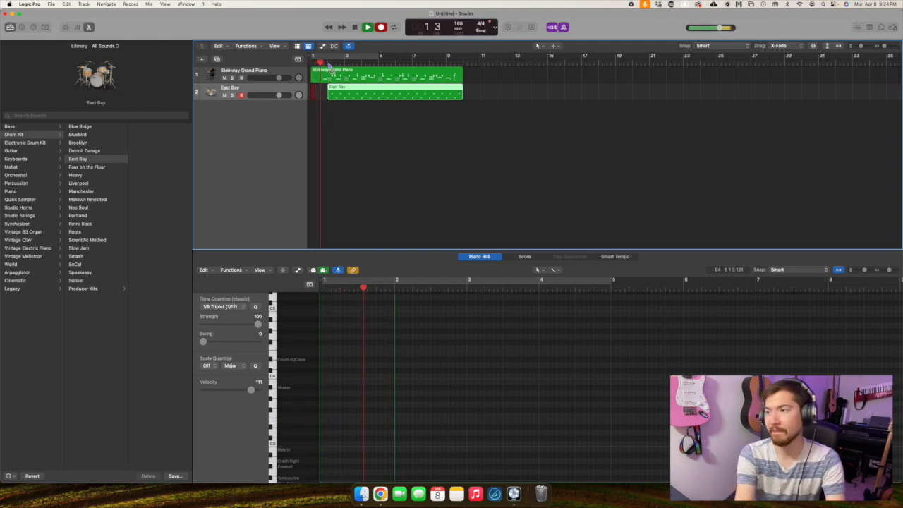
key(space)
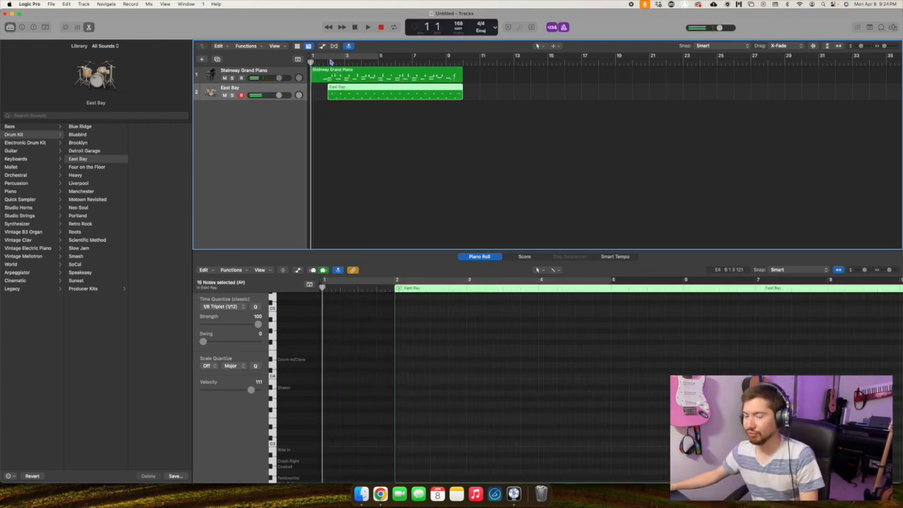
Record an additional drum layer into the East Bay part, starting at bar 1 and stopping in bar 9.
key(r)
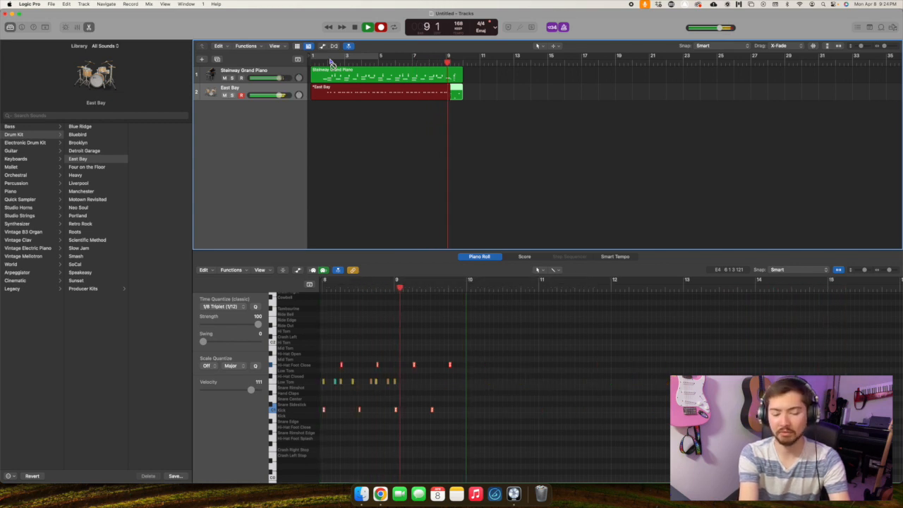
key(space)
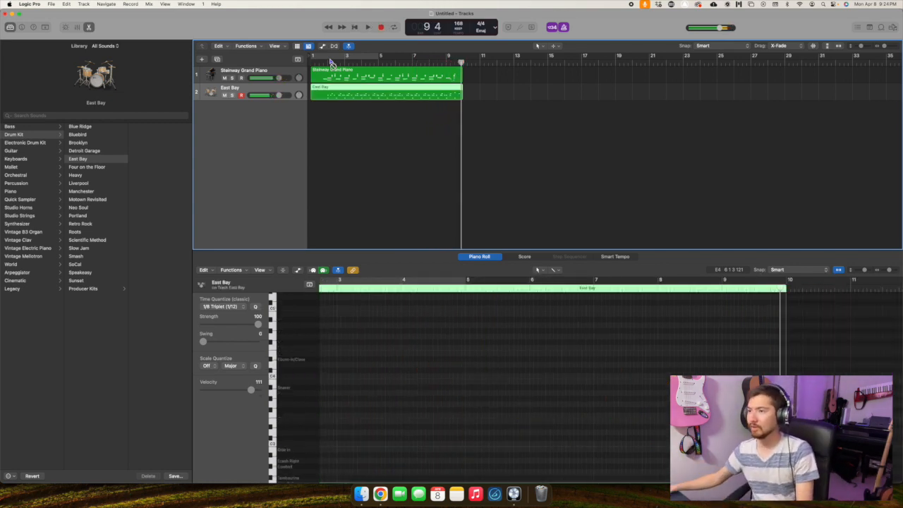
Select the newly recorded row of drum notes between kick and upper hits and quantize them to 1/16 Triplet (1/24).
key(z)
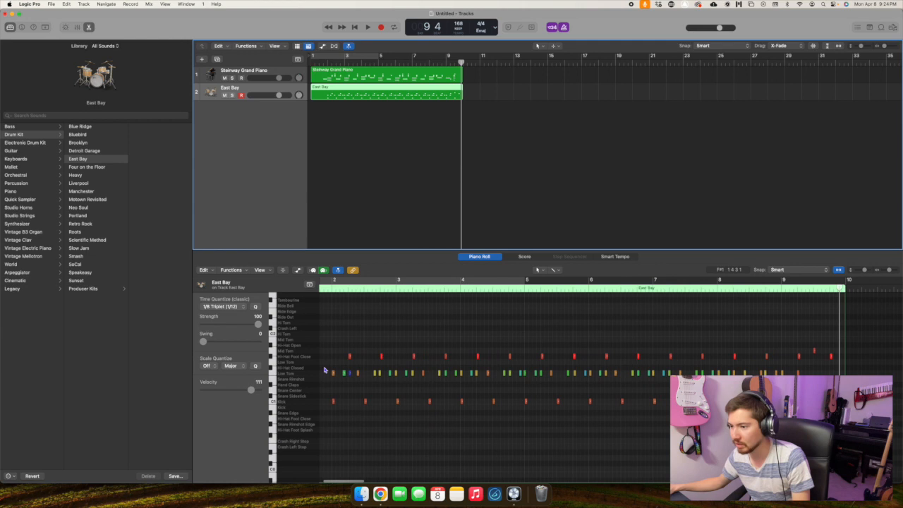
drag(326, 374, 805, 378)
click(220, 306)
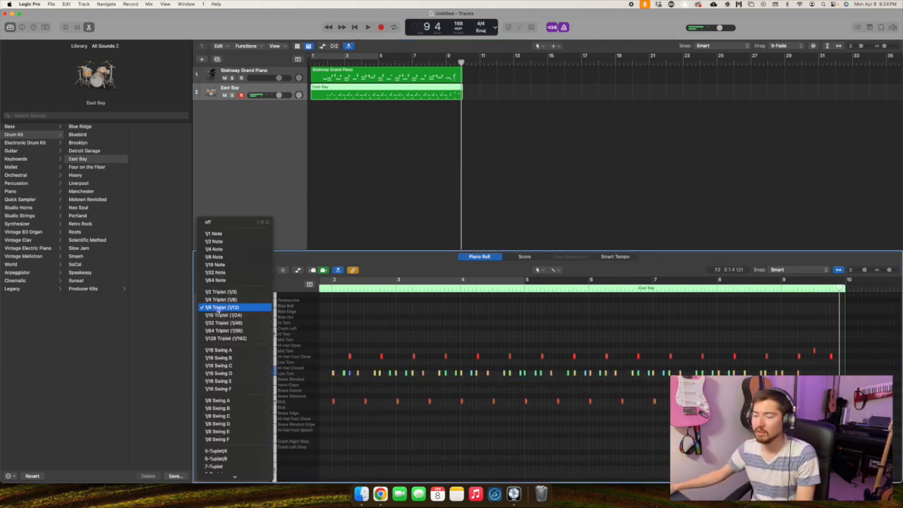
click(219, 314)
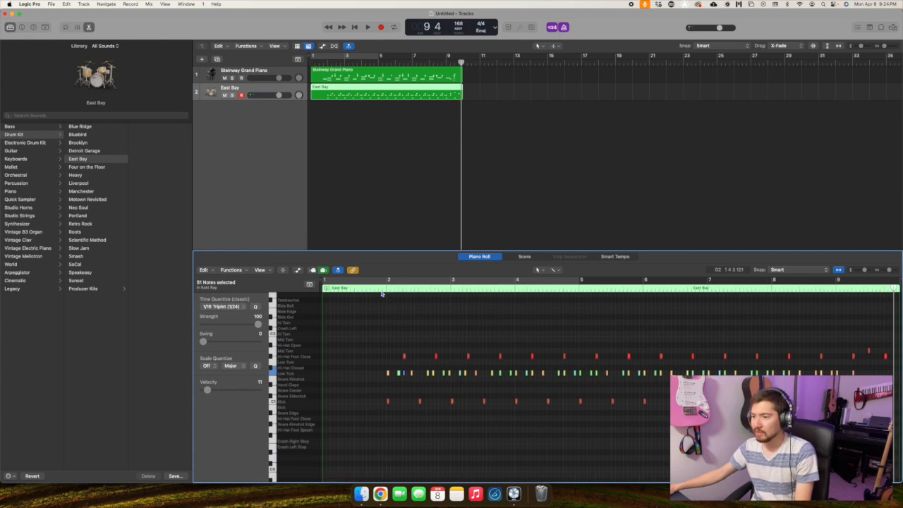
Solo the East Bay track and play it from bar 2 to check the quantized notes.
click(385, 291)
key(s)
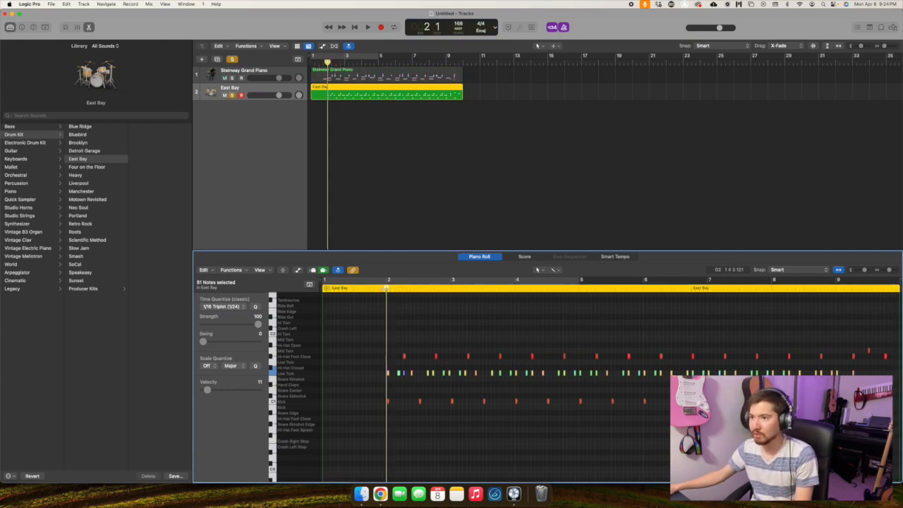
key(space)
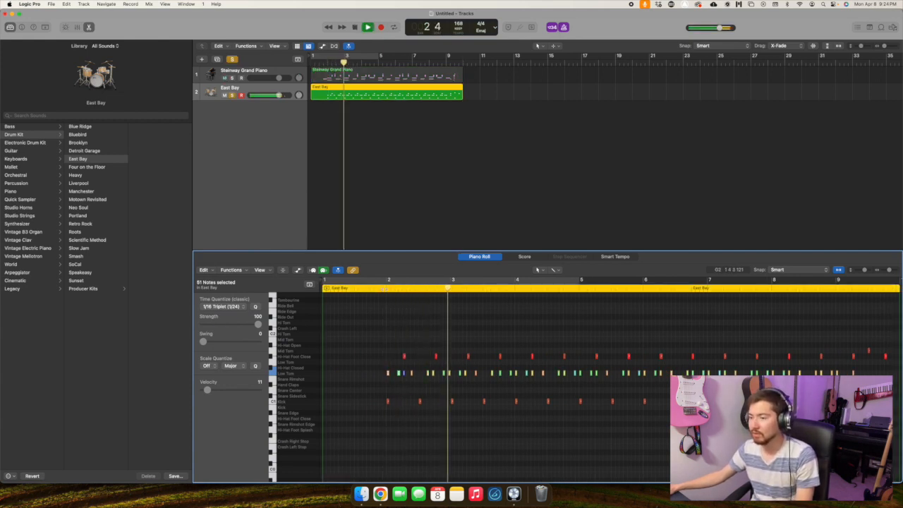
key(space)
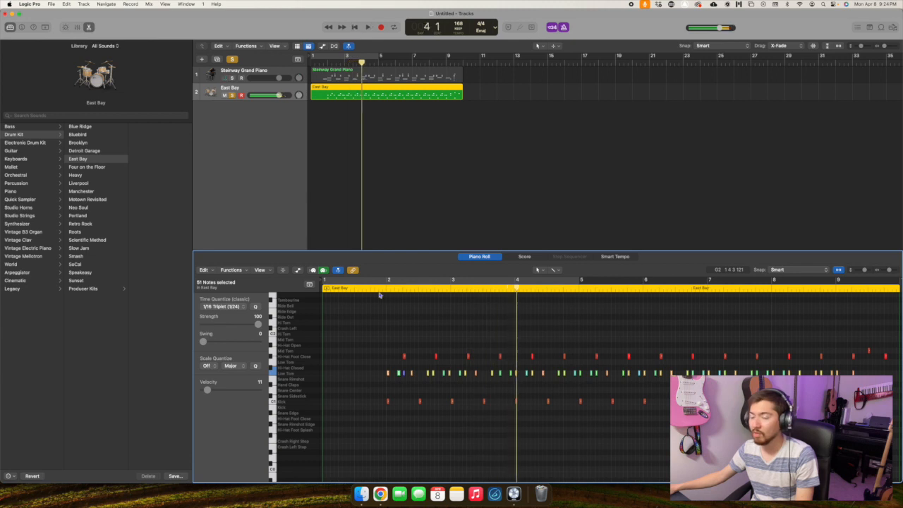
Quantize the selected drum notes to 1/32 Triplet (1/48) and play the soloed drums from bar 2.
click(223, 307)
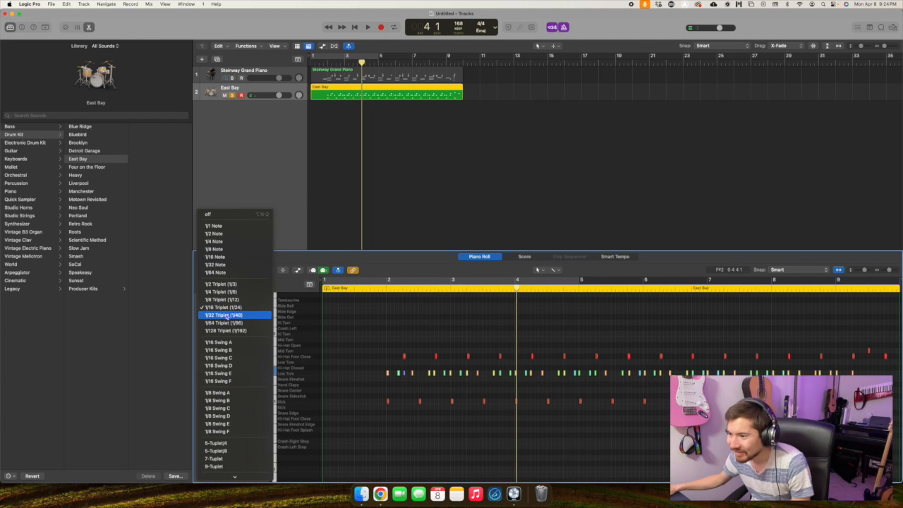
click(224, 314)
click(385, 289)
key(space)
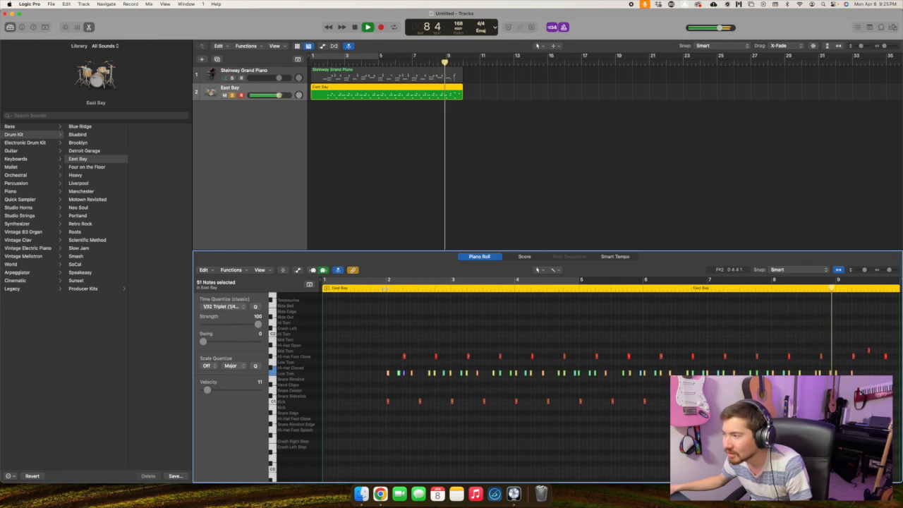
key(space)
Quantize the selected drum notes to 1/64 Triplet (1/96) and play the soloed drums from bar 2.
scroll(396, 312, left, 10)
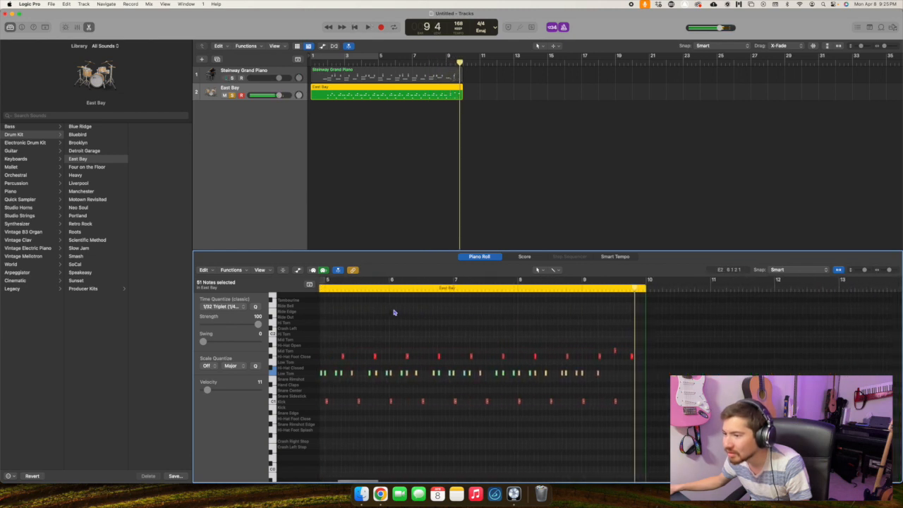
key(super+Right)
key(super+Right)
key(super+Right)
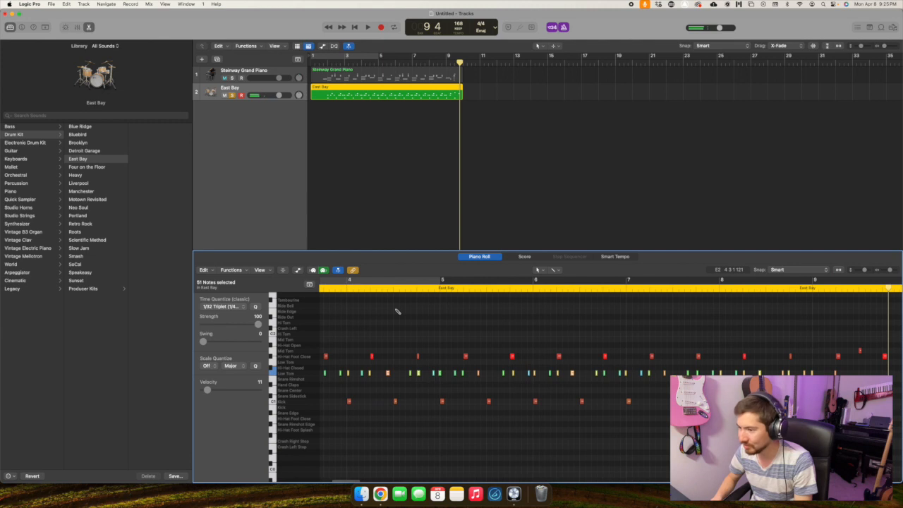
scroll(396, 312, left, 10)
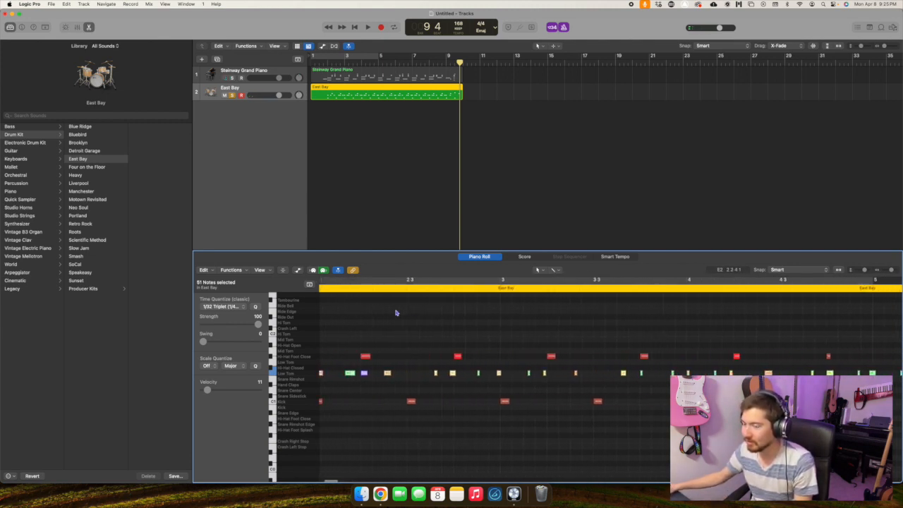
click(223, 307)
click(223, 315)
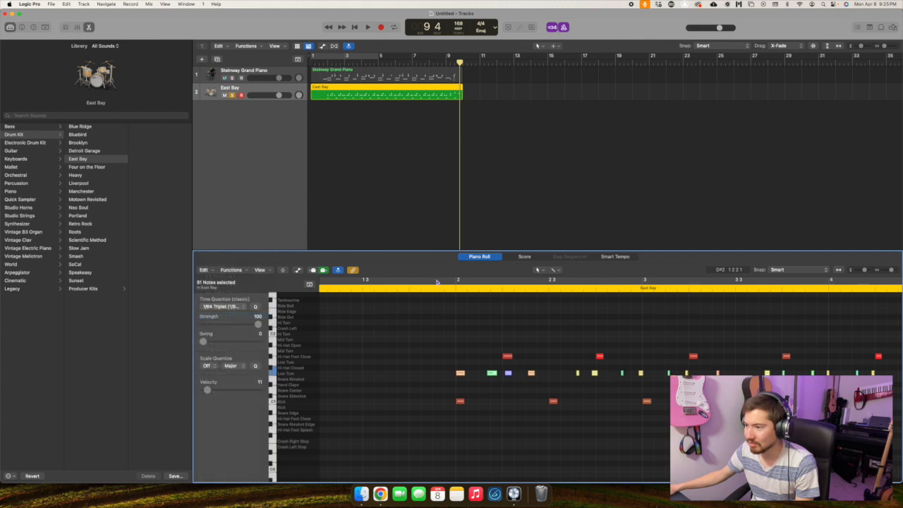
click(454, 291)
key(space)
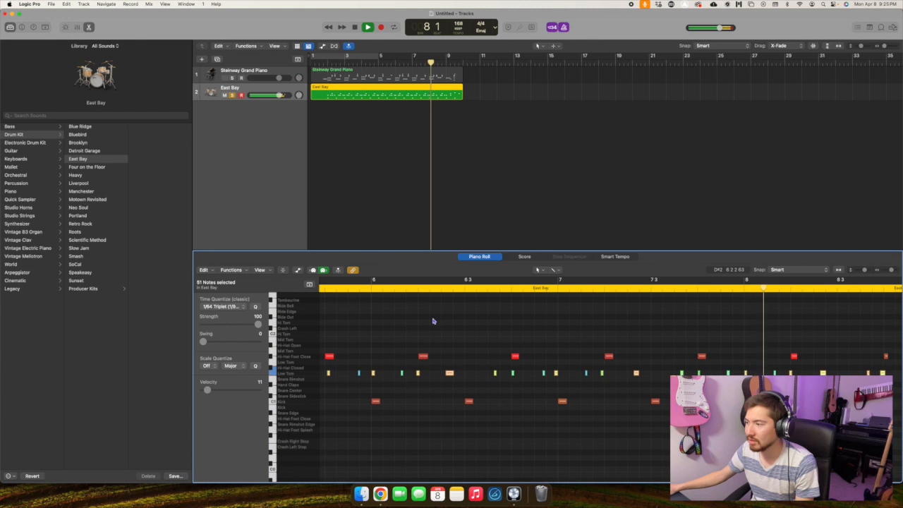
key(space)
Replay the soloed drums' bar 2 several times to examine the timing of the selected notes.
scroll(433, 321, left, 10)
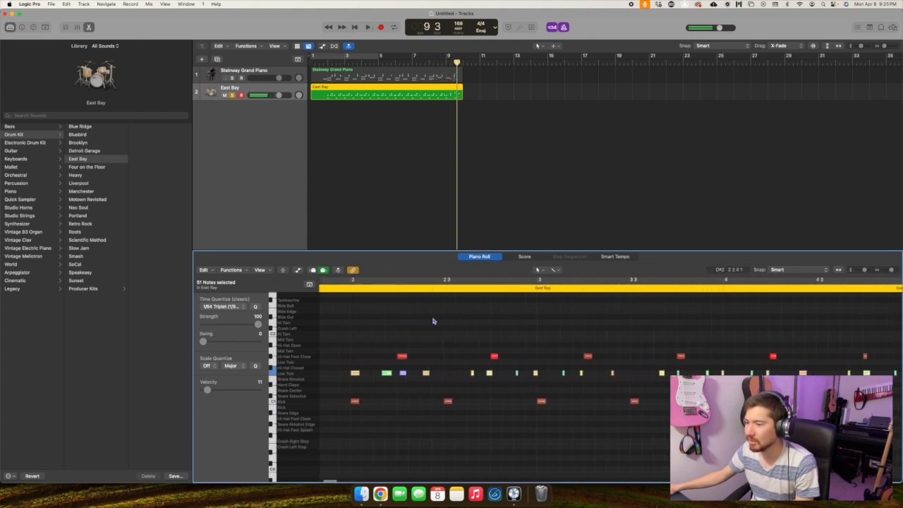
click(407, 288)
key(space)
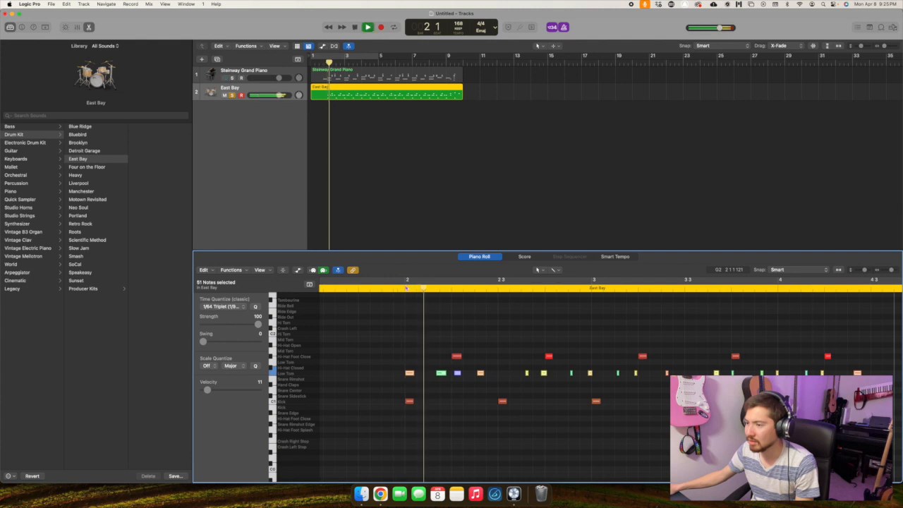
key(space)
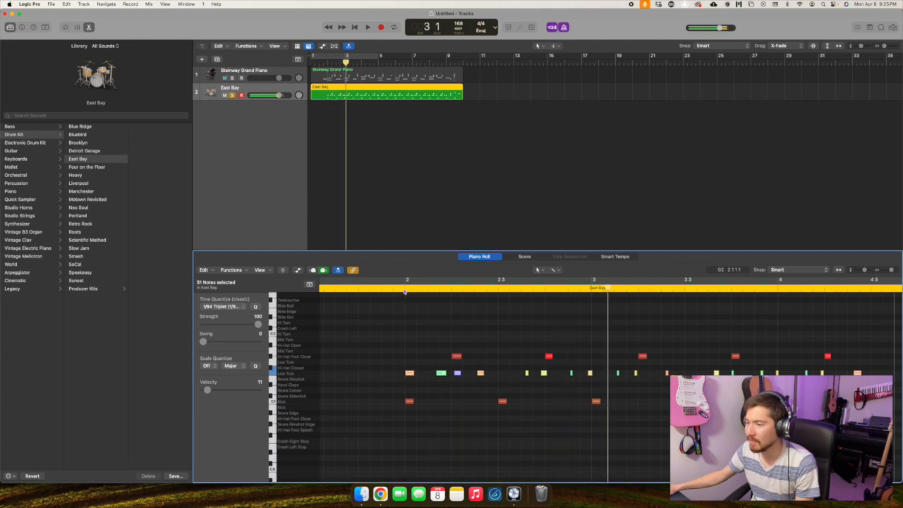
click(407, 290)
key(space)
key(space)
click(406, 289)
key(space)
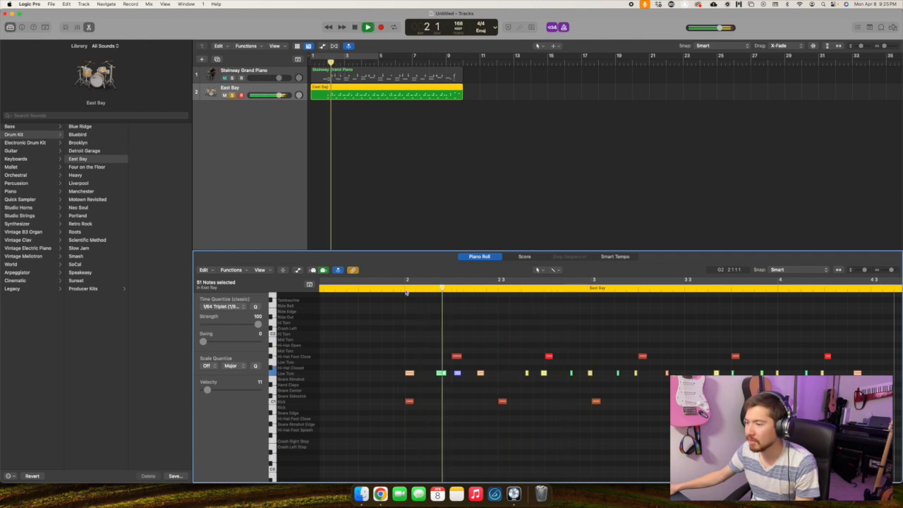
key(space)
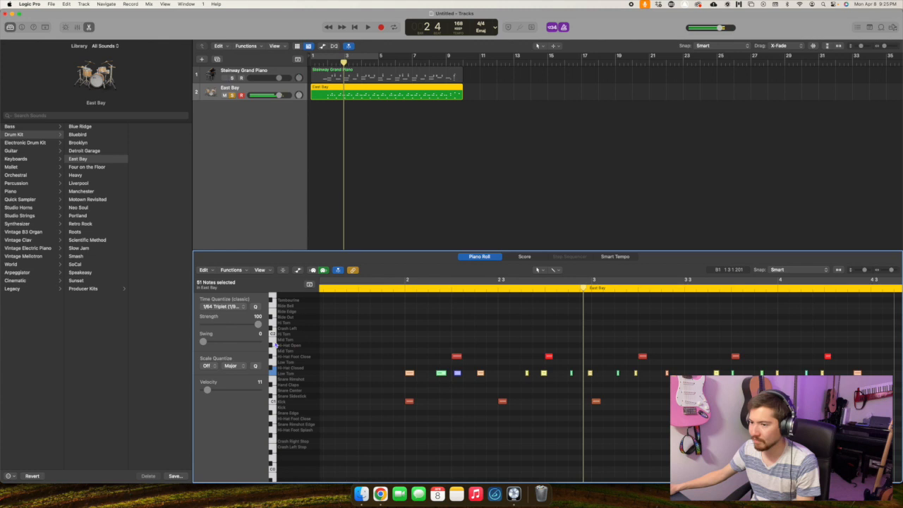
Quantize the selected drum notes to 1/8 Triplet (1/12) and play the soloed drums from bar 2.
click(226, 307)
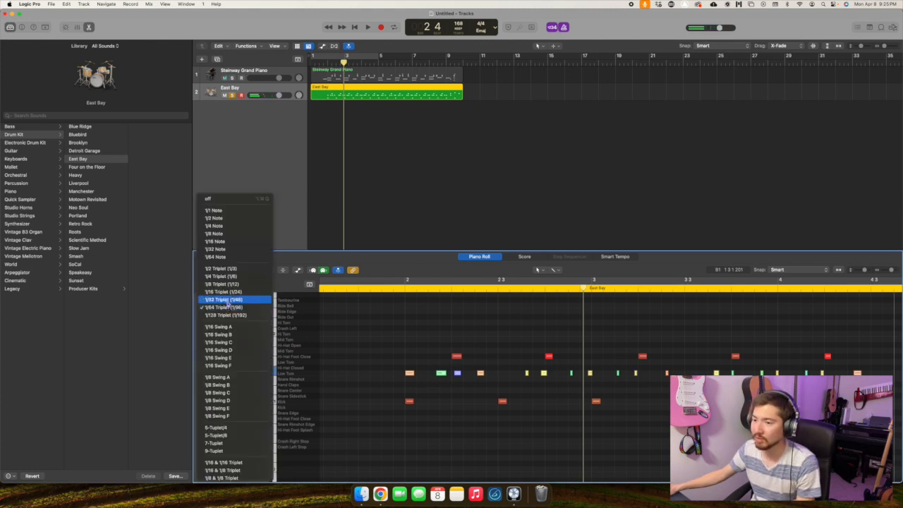
click(223, 285)
click(400, 292)
key(space)
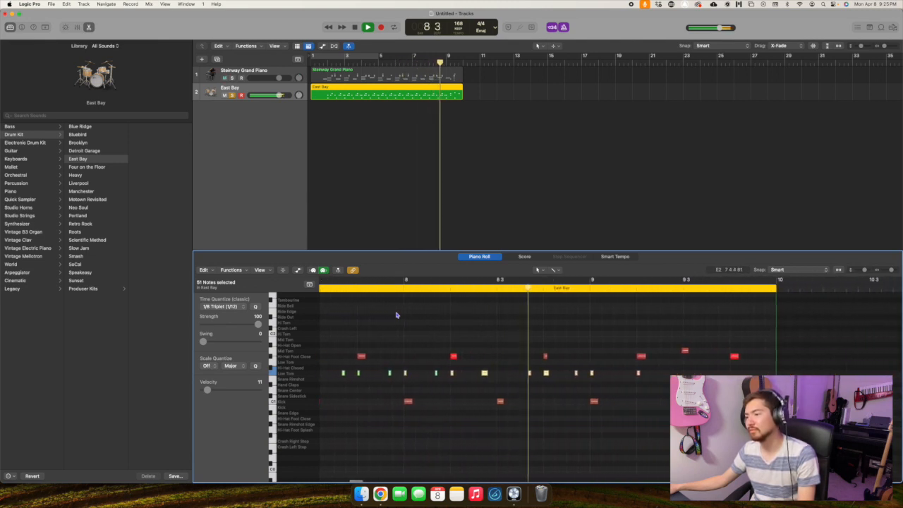
key(space)
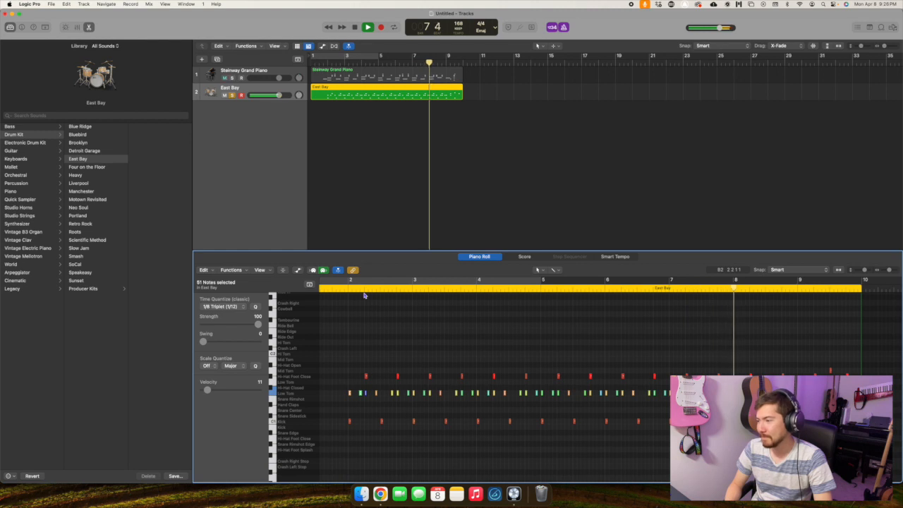
Stop playback and record a drum fill with Hi Tom and Mid Tom hits in bar 9 of the East Bay part.
key(space)
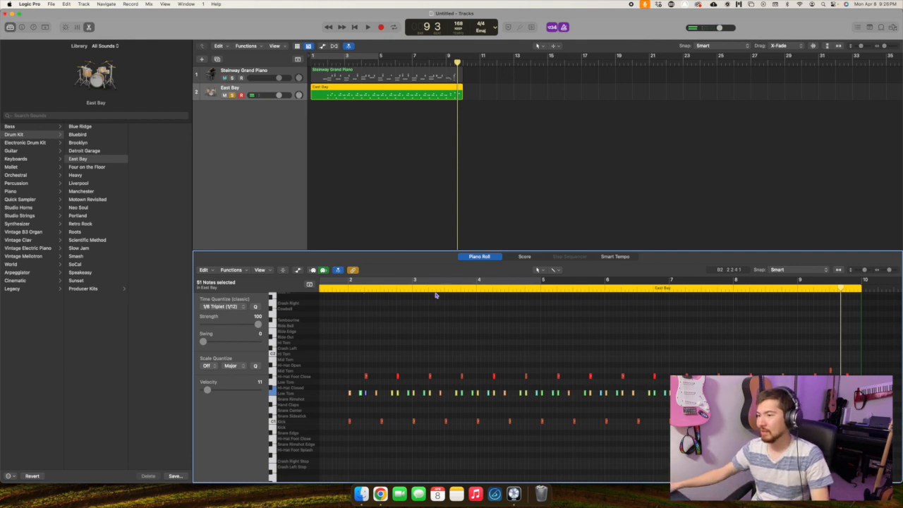
scroll(459, 300, right, 3)
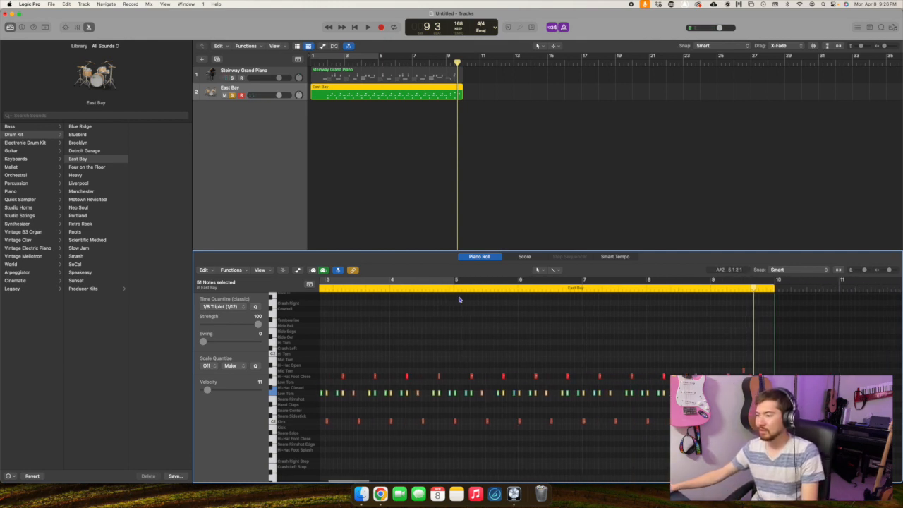
click(713, 288)
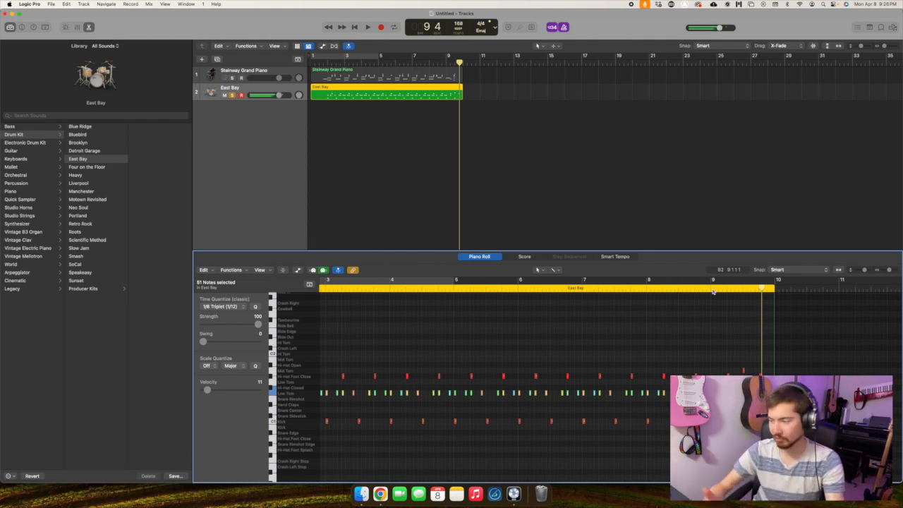
click(711, 289)
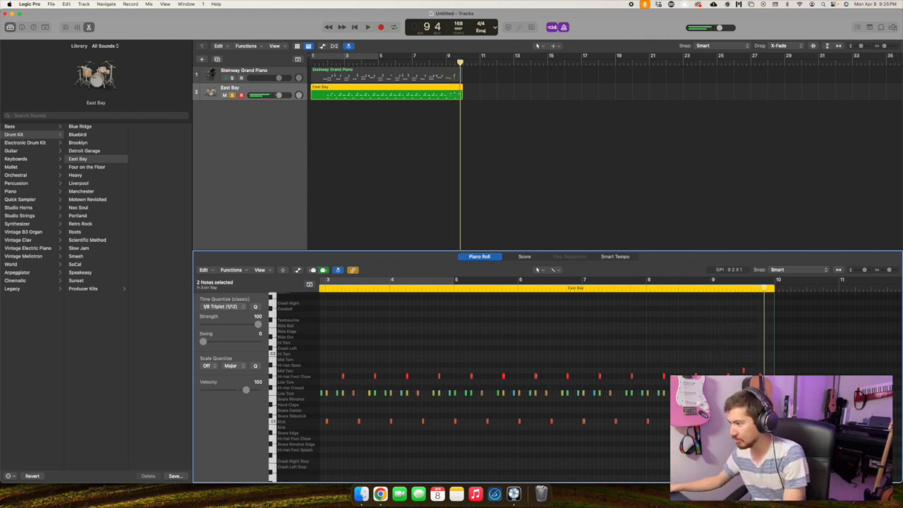
click(713, 290)
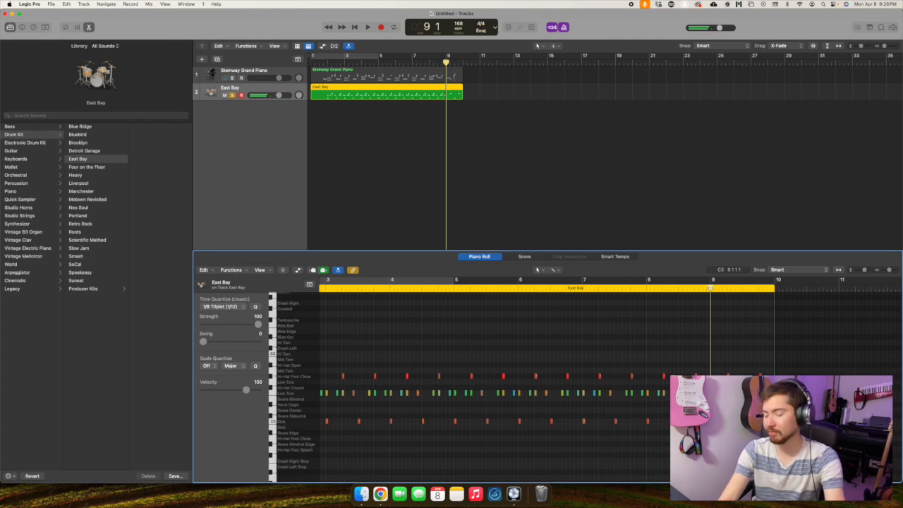
key(r)
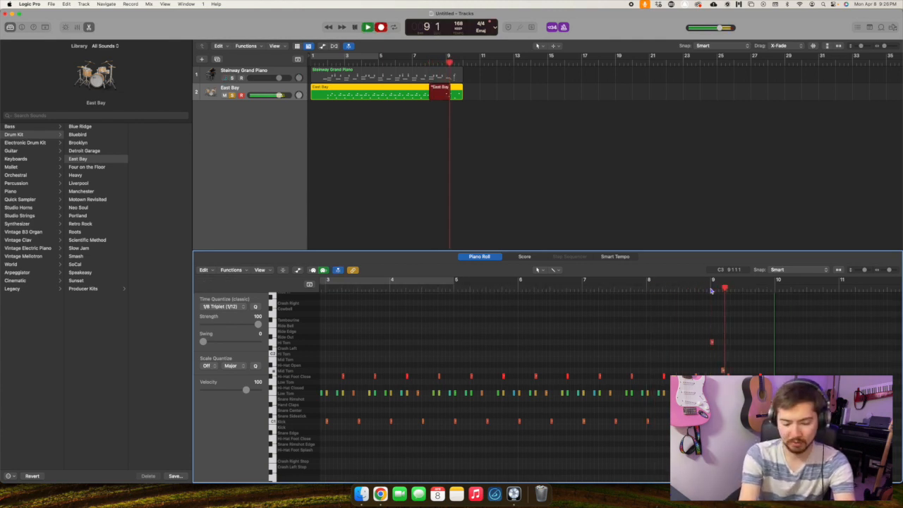
key(space)
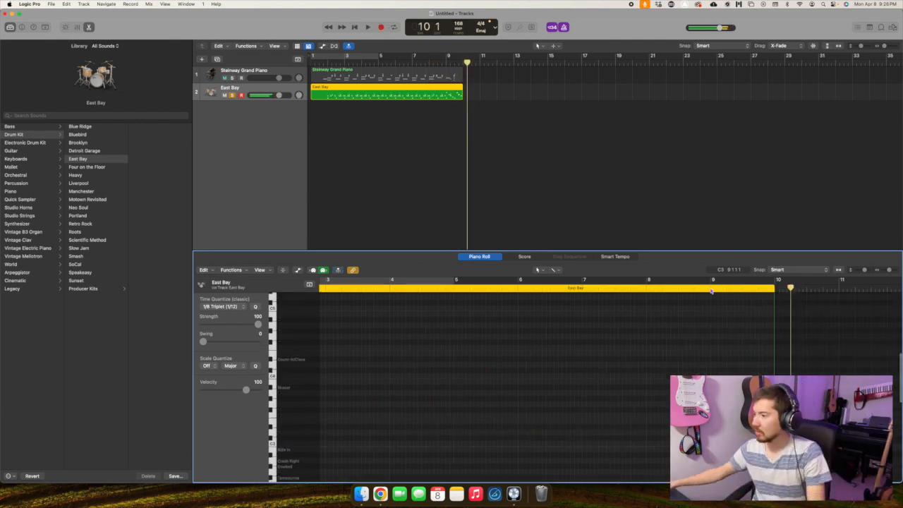
Quantize the fill notes from the first Mid Tom hit to the end of bar 9 to 1/8 Triplet (1/12).
scroll(724, 369, down, 5)
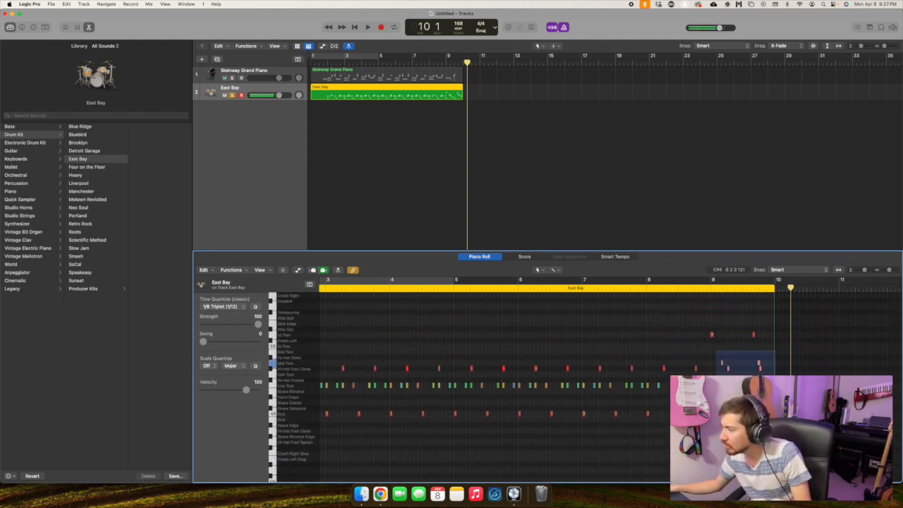
drag(716, 350, 776, 376)
click(220, 308)
click(221, 308)
key(shift+space)
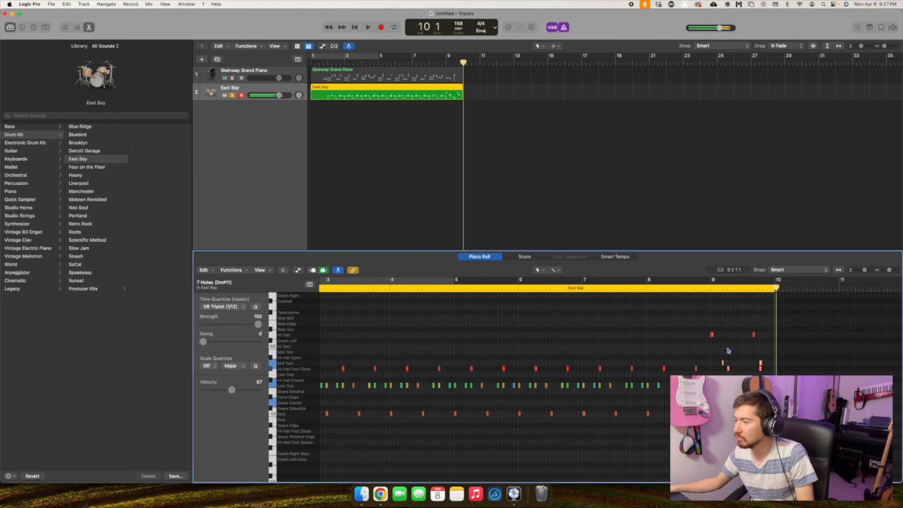
Play the soloed drums from beat 8.4 to check the timing of the bar 9 fill.
key(z)
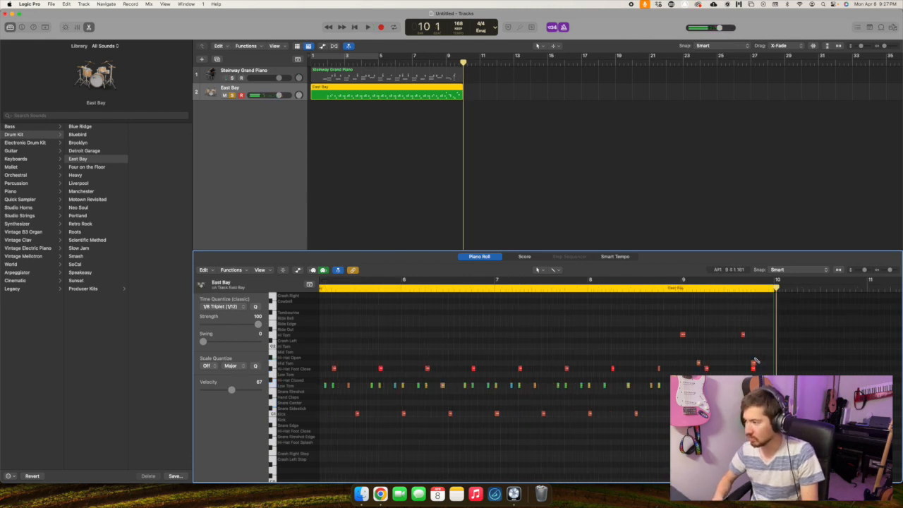
scroll(706, 357, right, 2)
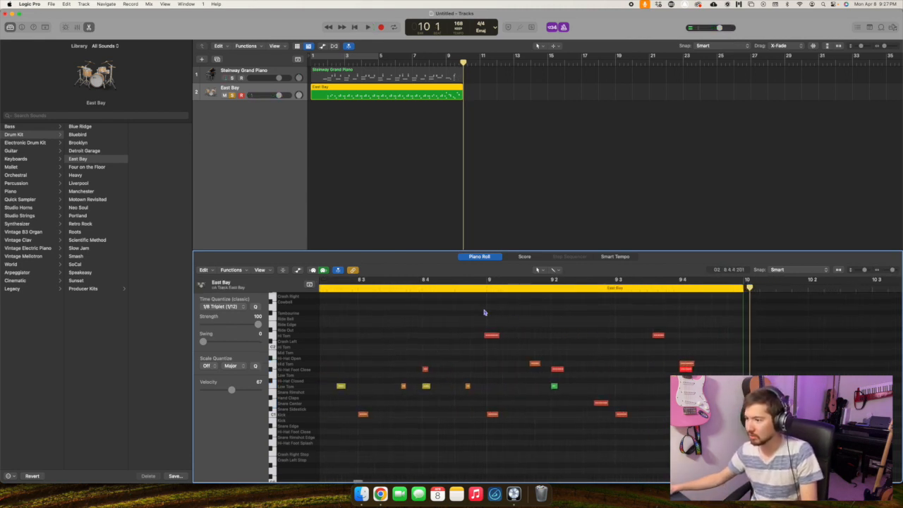
click(455, 288)
click(425, 290)
key(space)
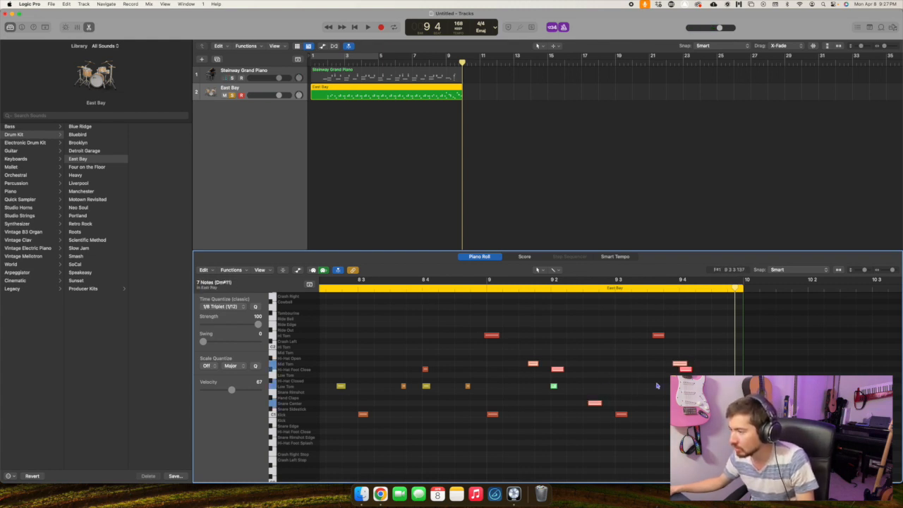
Select the bar 9 fill notes including both Hi Tom hits and quantize them to 1/8 Triplet (1/12).
drag(483, 314, 732, 418)
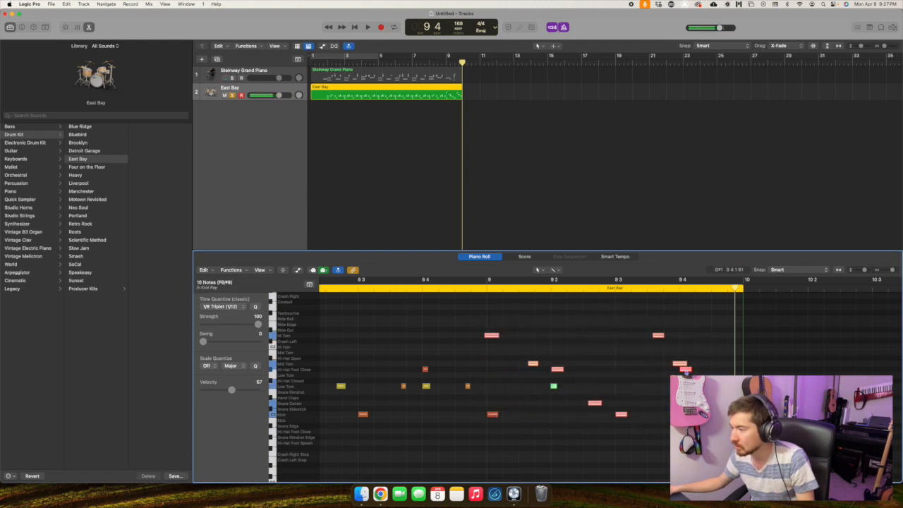
click(235, 307)
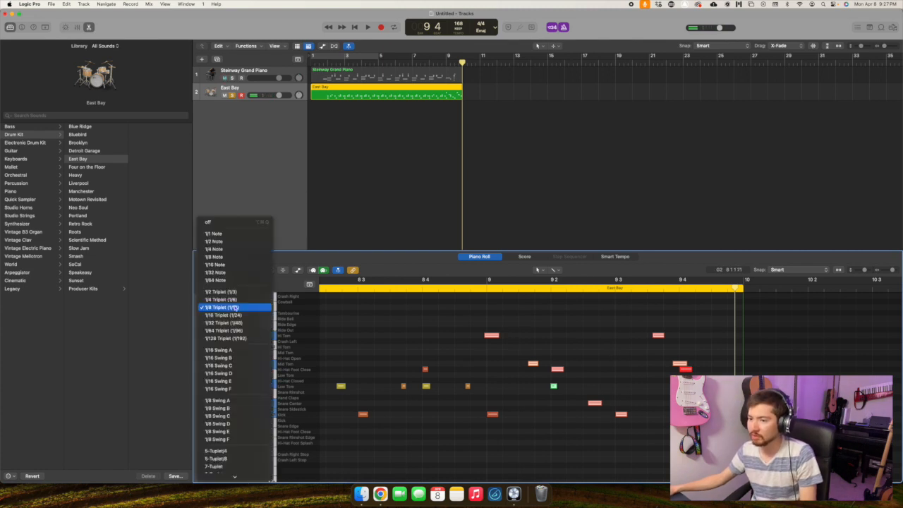
click(236, 307)
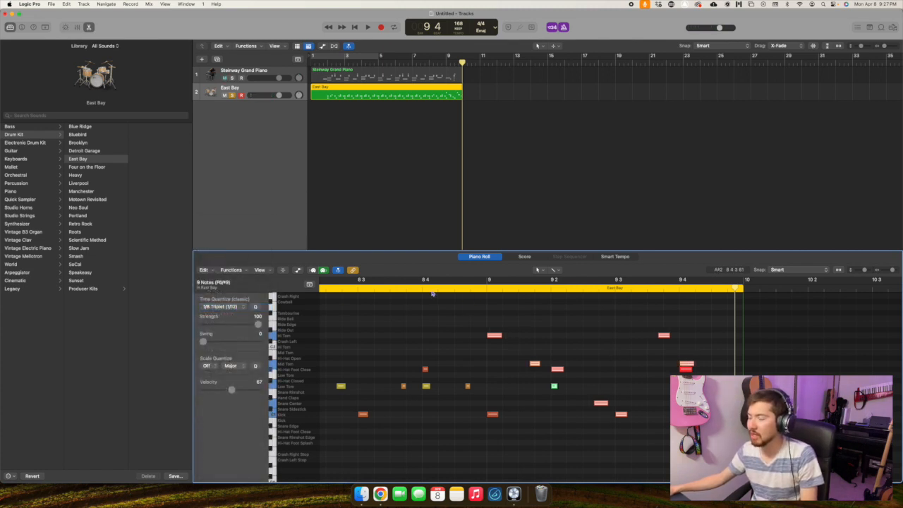
Record Crash Left hits at bars 2 and 6 over the existing drum part, starting from the beginning of the song.
double_click(399, 285)
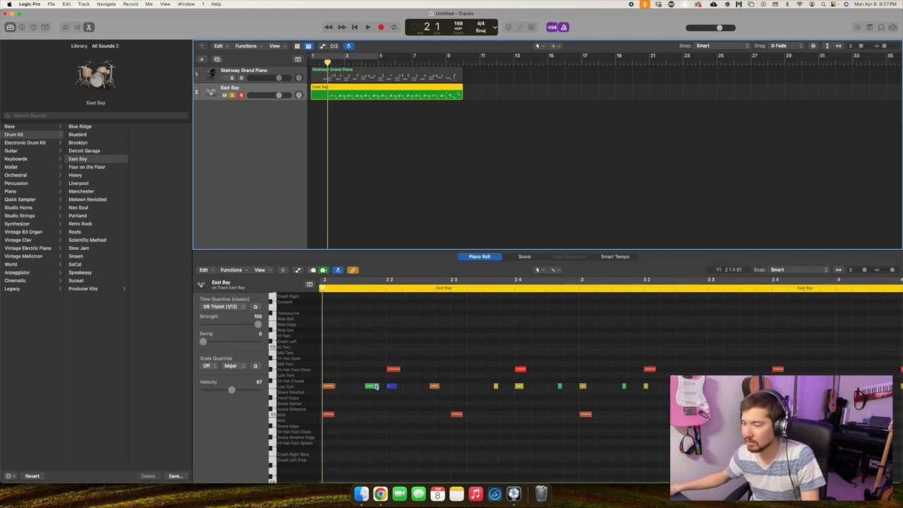
scroll(376, 386, down, 3)
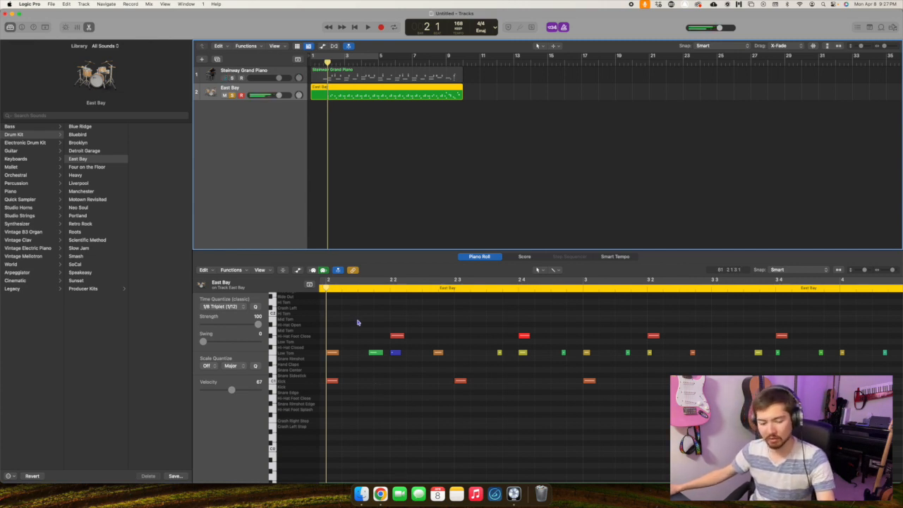
key(Return)
key(space)
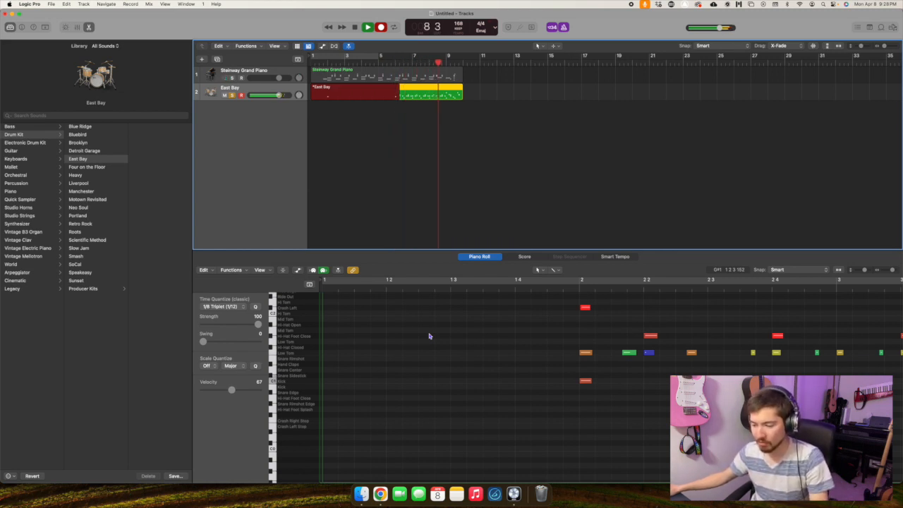
key(space)
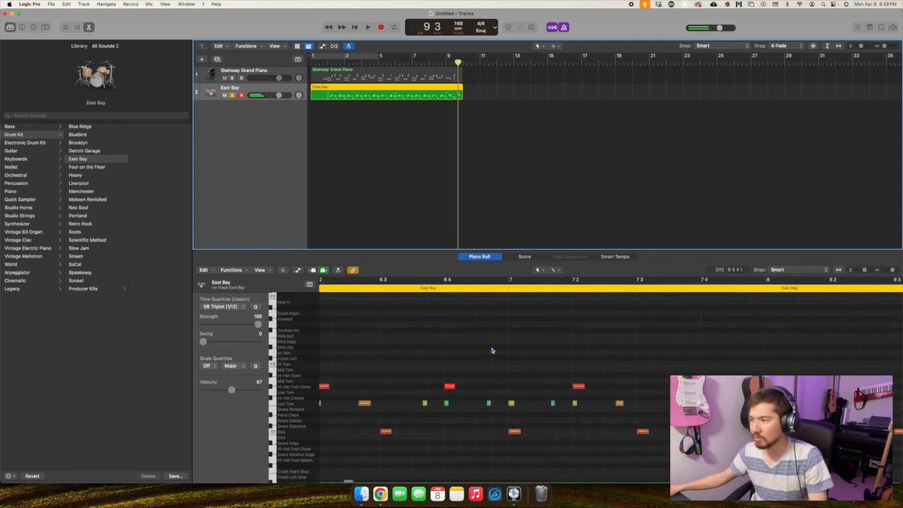
Record a Ride Out hit into the drum fill between beats 9.2 and 9.3.
click(376, 289)
key(r)
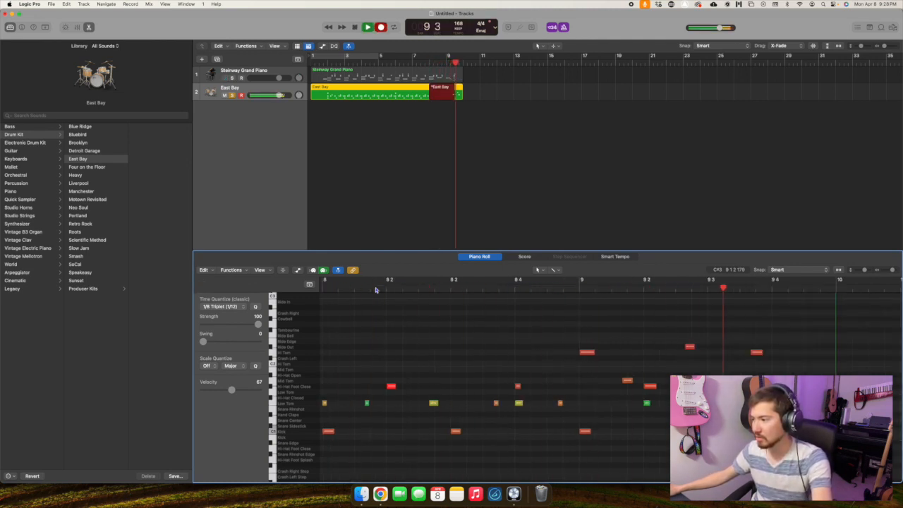
key(space)
scroll(594, 331, left, 5)
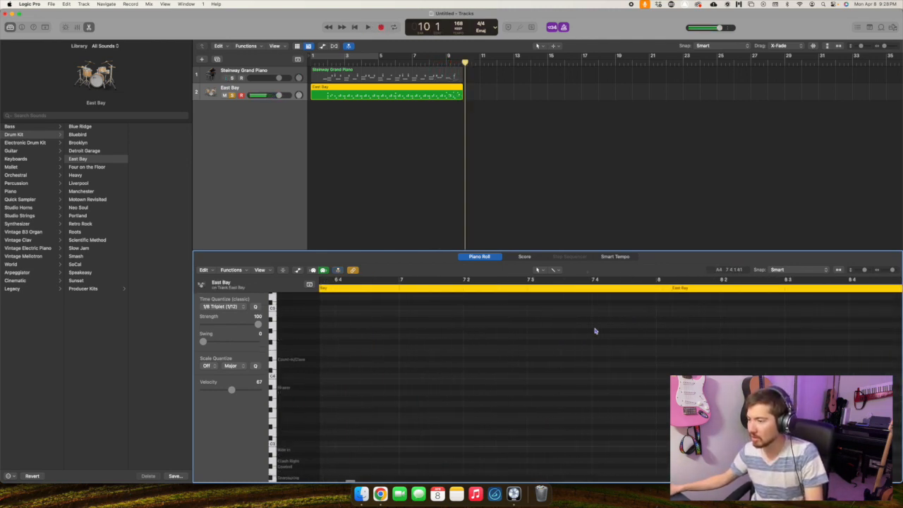
scroll(594, 330, left, 8)
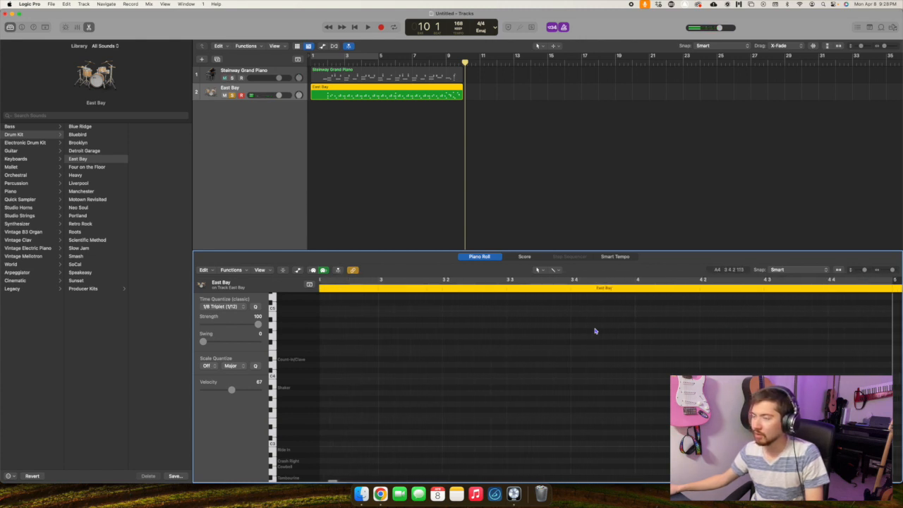
Turn off solo on the East Bay drum track and play the piano and drums together from the beginning.
click(463, 56)
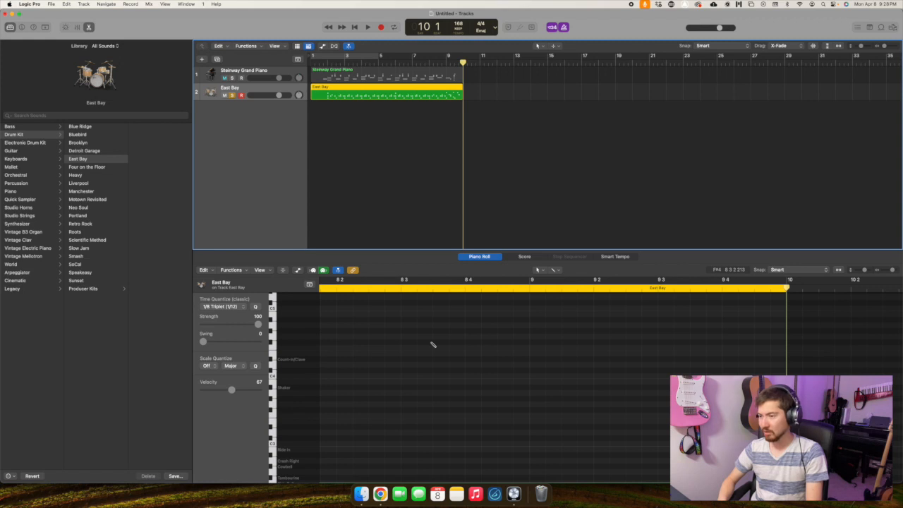
key(super+Left)
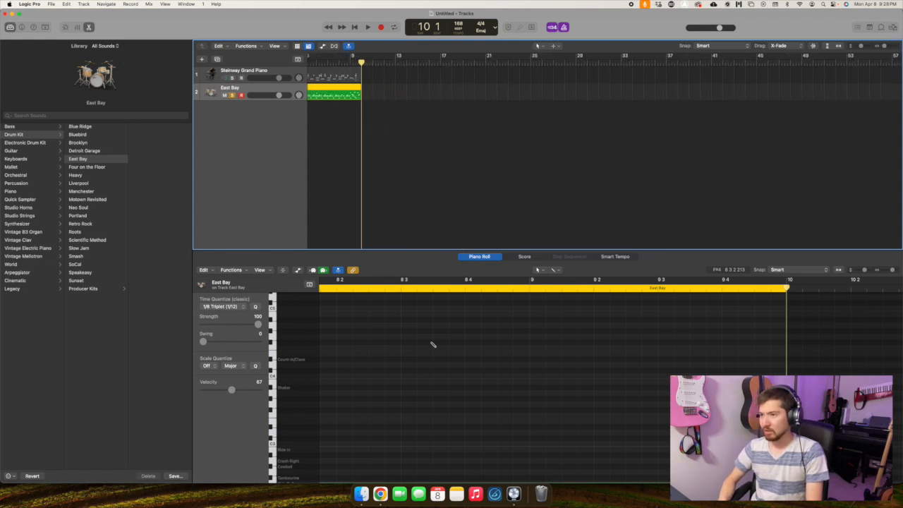
click(414, 334)
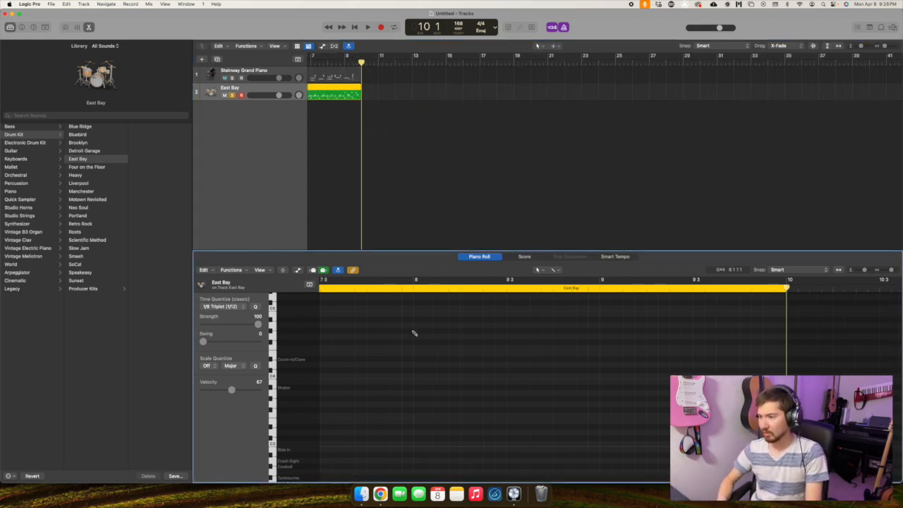
key(super+Left)
key(z)
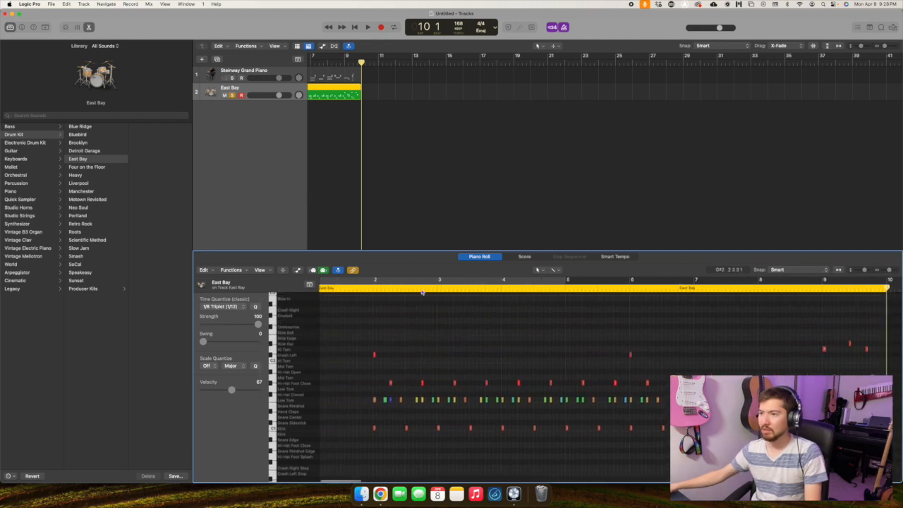
click(433, 232)
key(z)
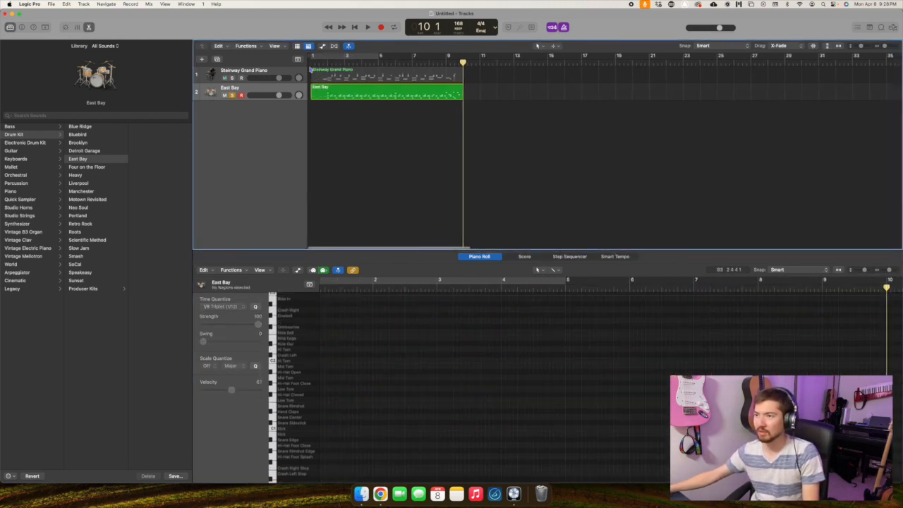
click(232, 95)
key(Return)
key(space)
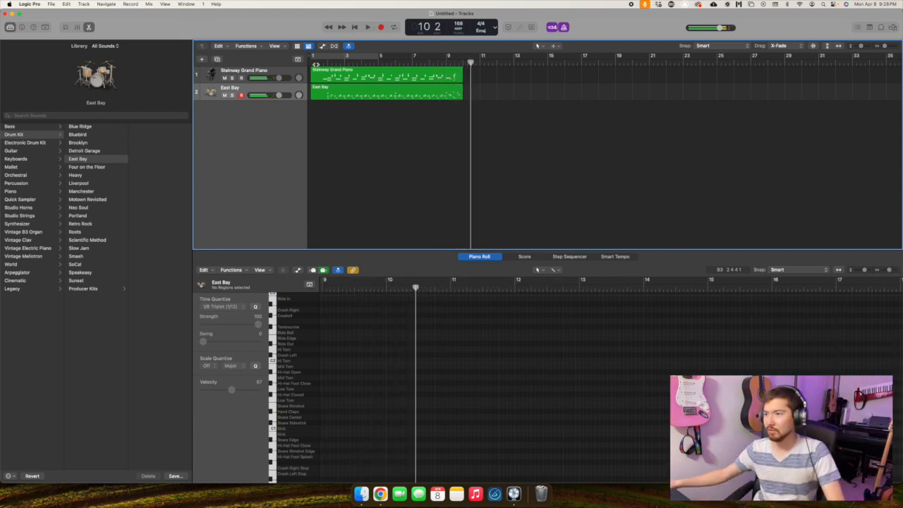
key(space)
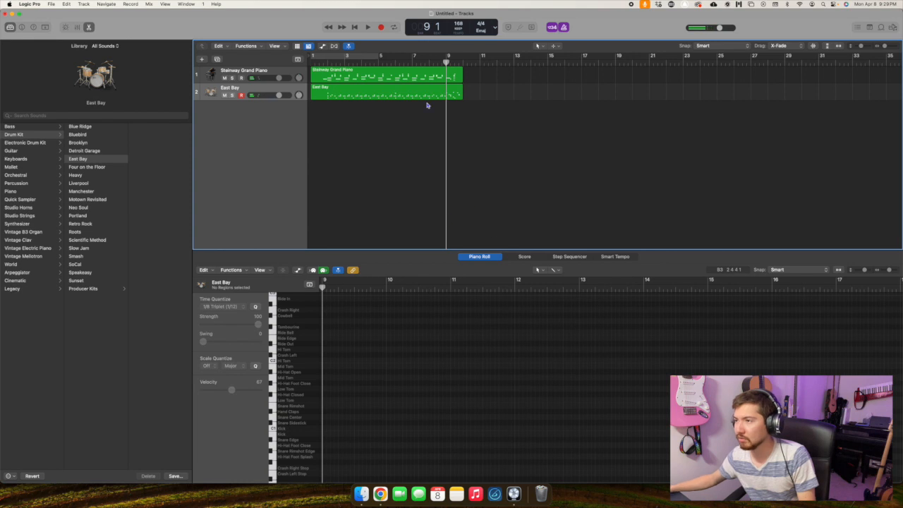
Move the Ride Out note in the bar 9 fill to beat 9.3 and play the fill.
click(427, 98)
key(space)
click(590, 345)
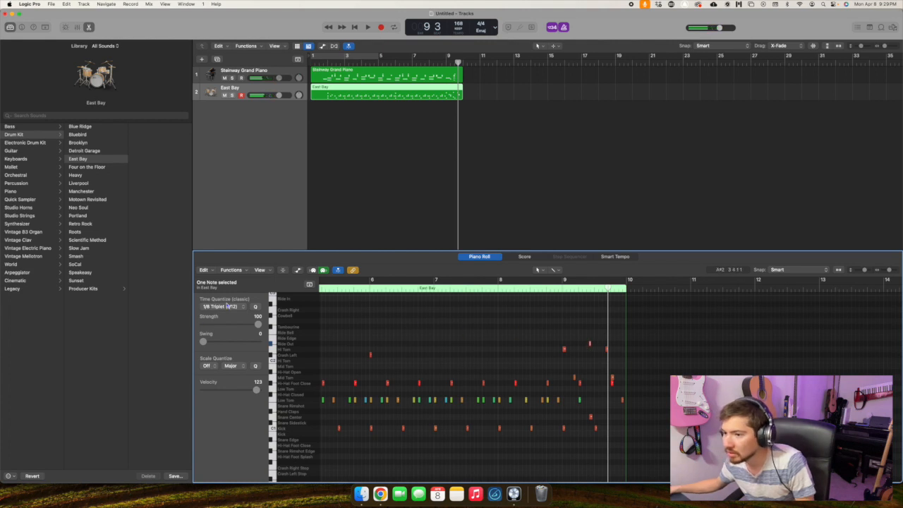
key(super+Right)
key(super+Right)
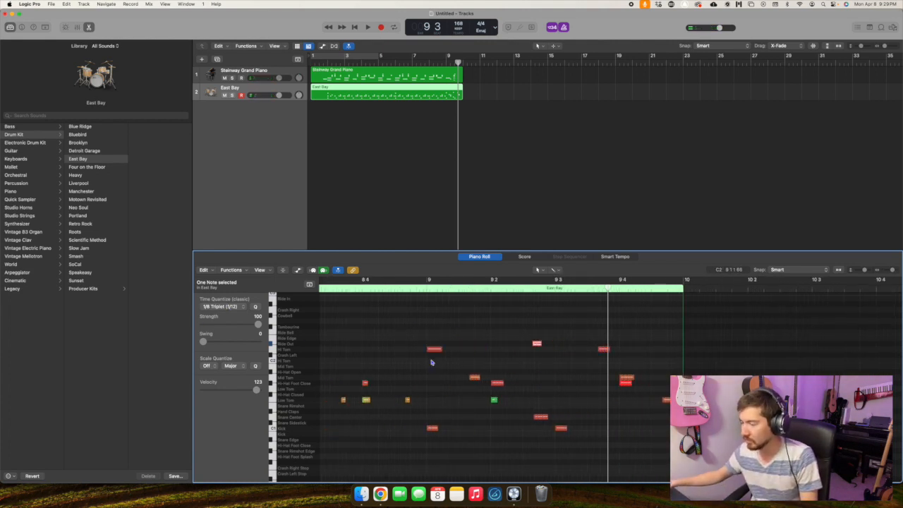
drag(538, 345, 560, 346)
click(384, 290)
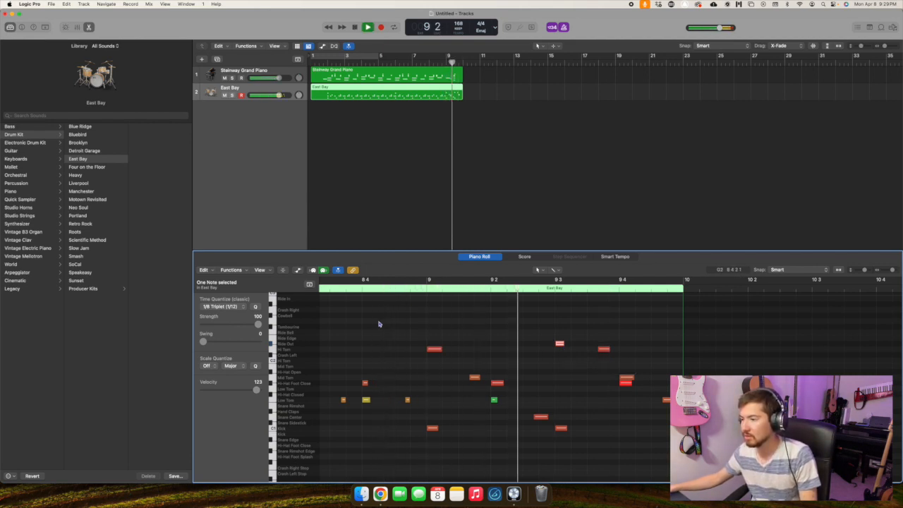
key(space)
Move the Ride Out note earlier, in line with the Snare Center hit before beat 9.3, and replay the fill.
drag(560, 345, 544, 346)
click(395, 290)
key(space)
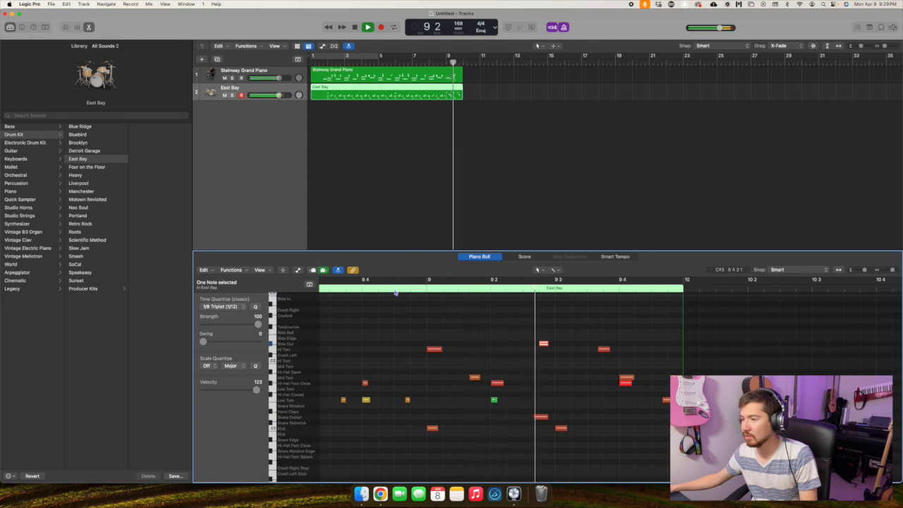
click(415, 313)
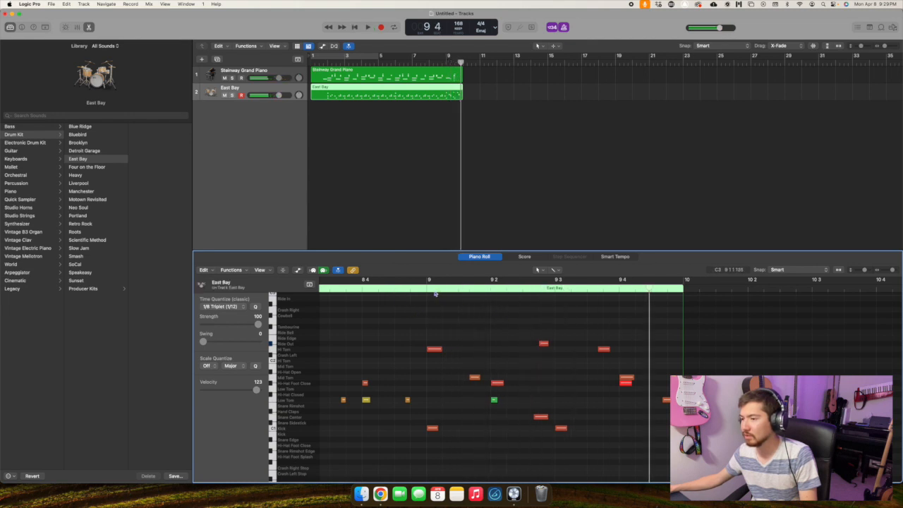
click(427, 292)
key(space)
key(space)
Return the Ride Out note to beat 9.3, over the kick hit, and play from beat 8.4.
drag(553, 347, 562, 347)
click(562, 346)
click(381, 289)
key(space)
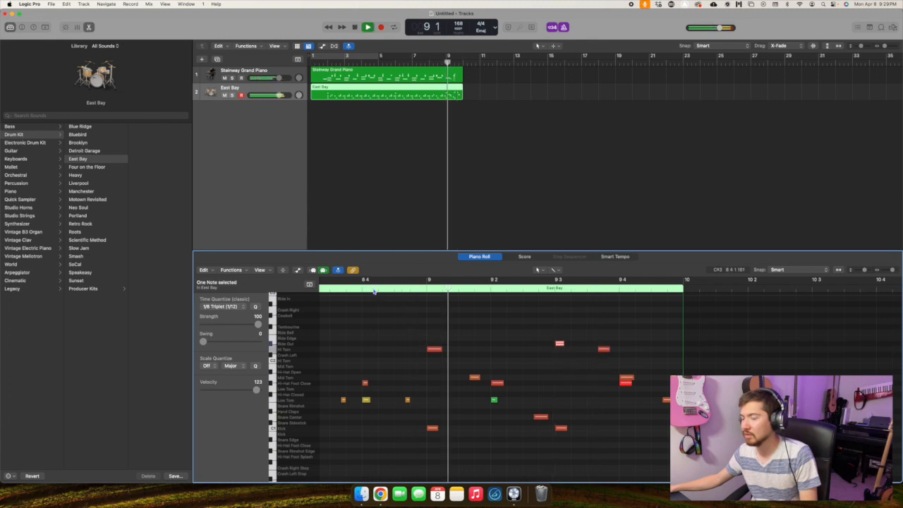
Move the Ride Out note in the bar 9 fill slightly ahead of the Snare Center hit before beat 9.3 and play the fill.
drag(560, 345, 529, 345)
double_click(388, 291)
key(space)
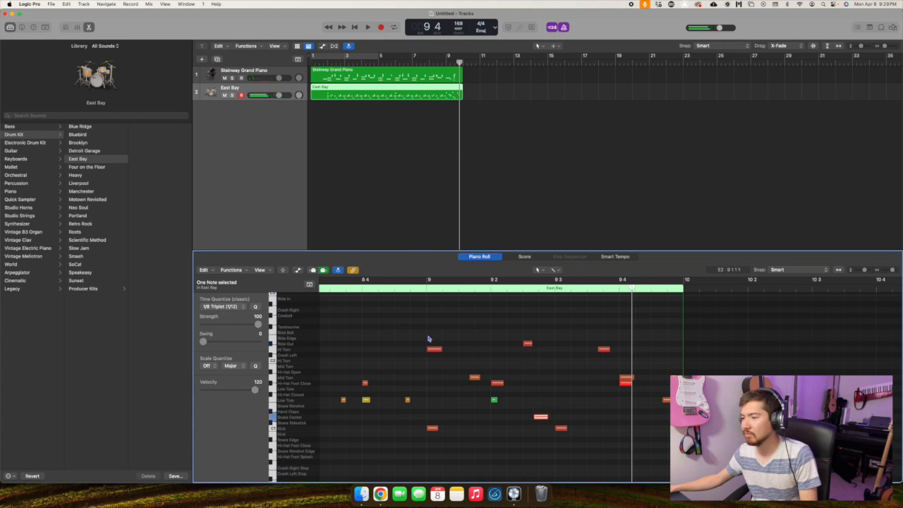
Align the Ride Out note with the Snare Center hit before beat 9.3 and replay the fill from around beat 8.4.
drag(536, 346, 539, 345)
double_click(405, 290)
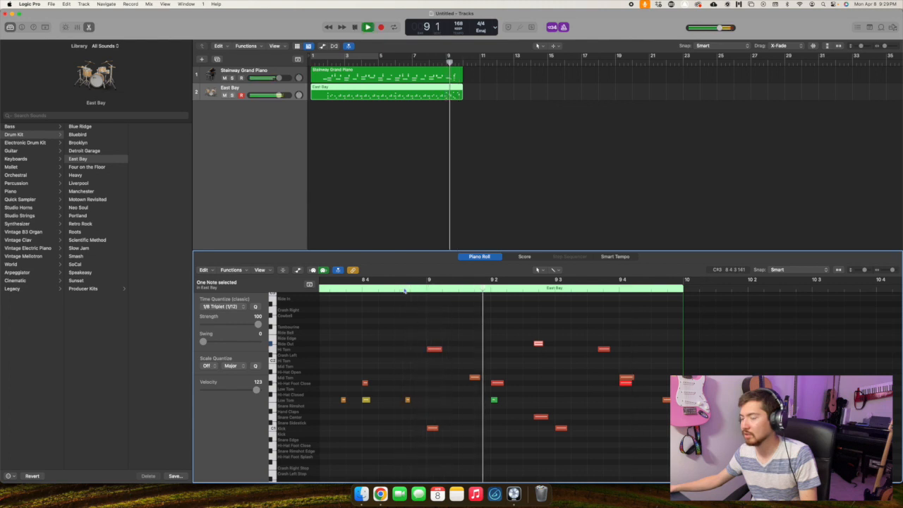
click(379, 291)
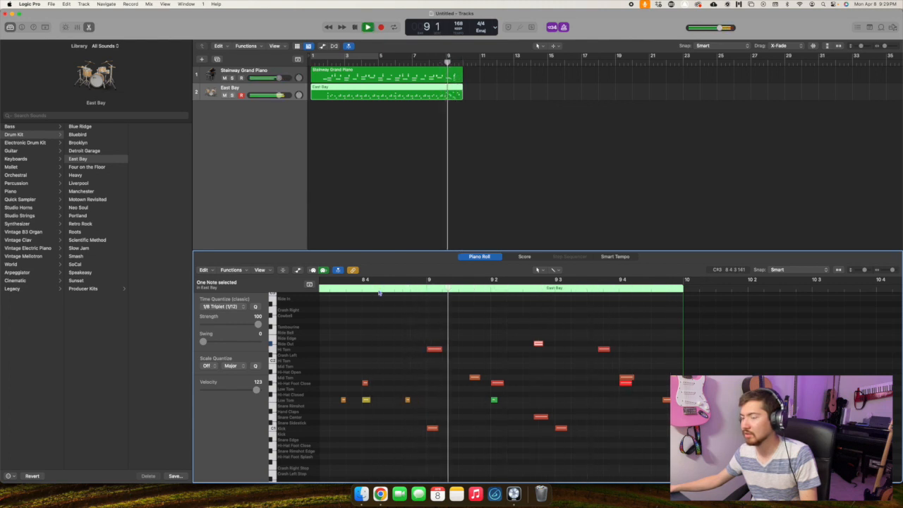
click(361, 291)
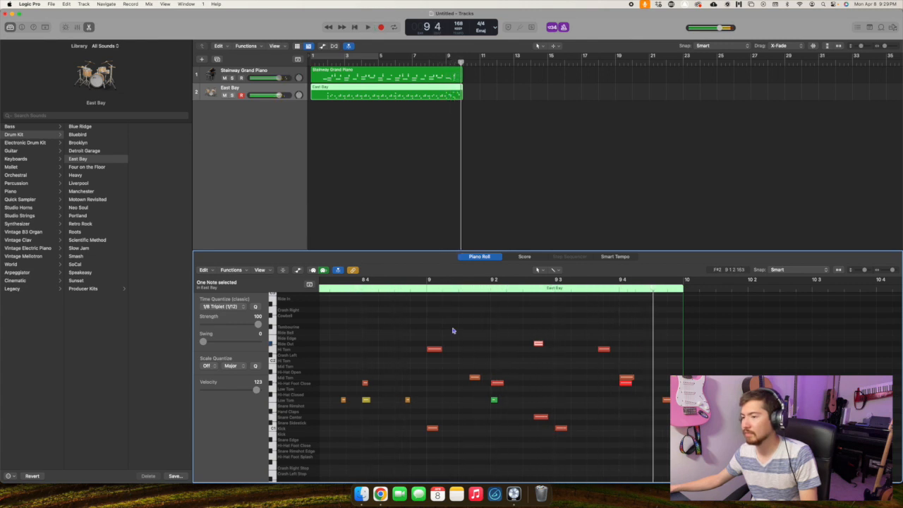
Return the playhead to the start of the song and show the East Bay drum region's notes for editing.
click(484, 177)
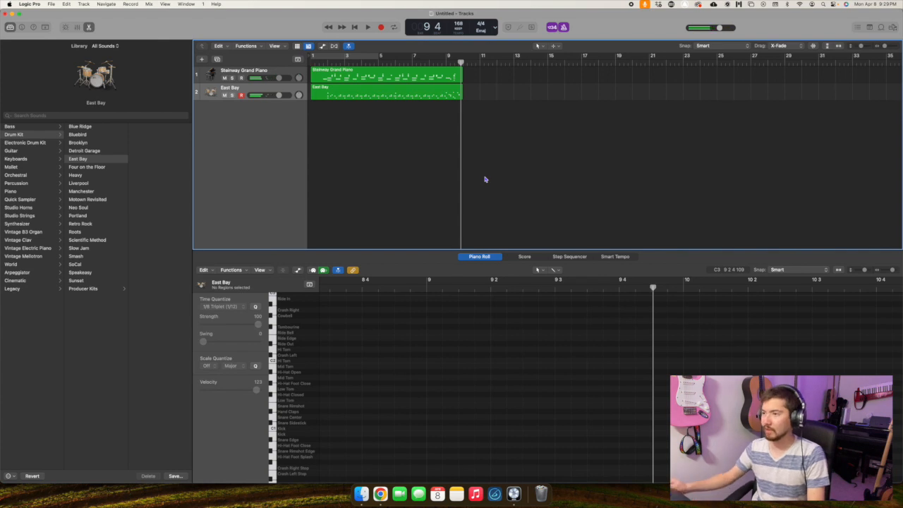
scroll(457, 151, down, 2)
scroll(396, 79, up, 2)
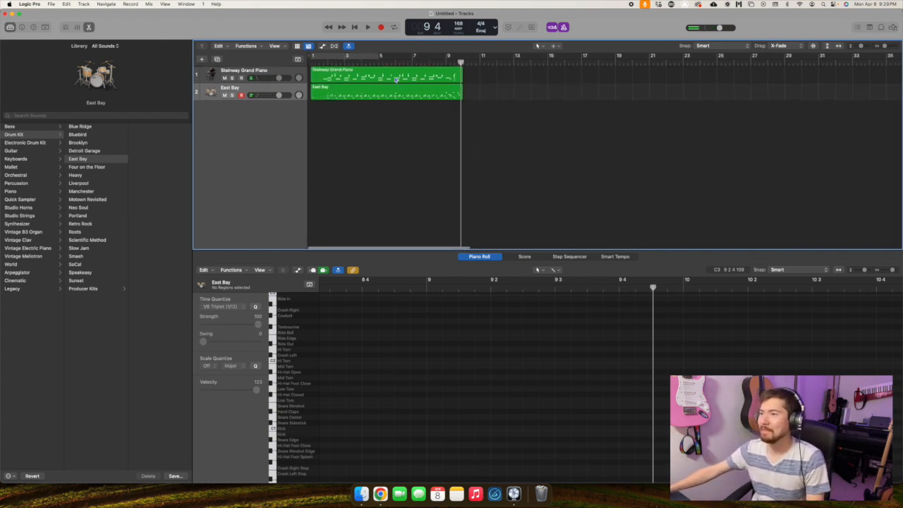
click(327, 57)
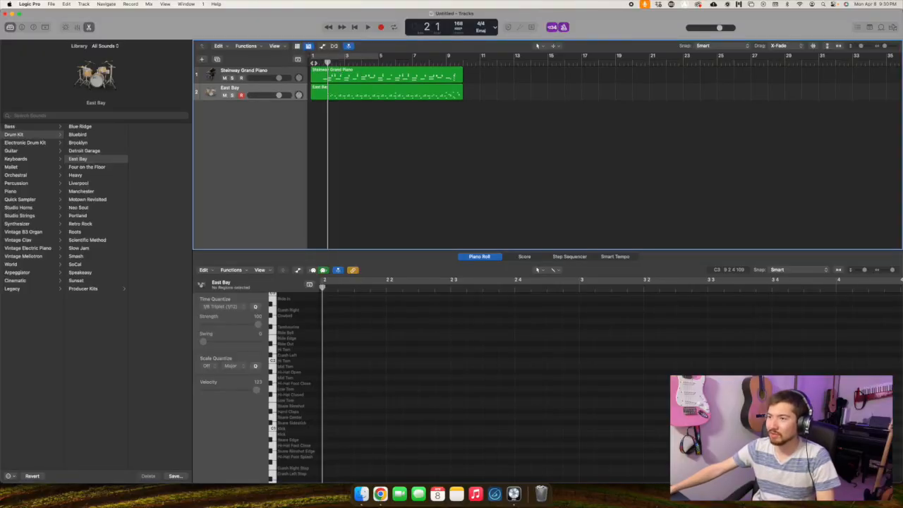
click(323, 86)
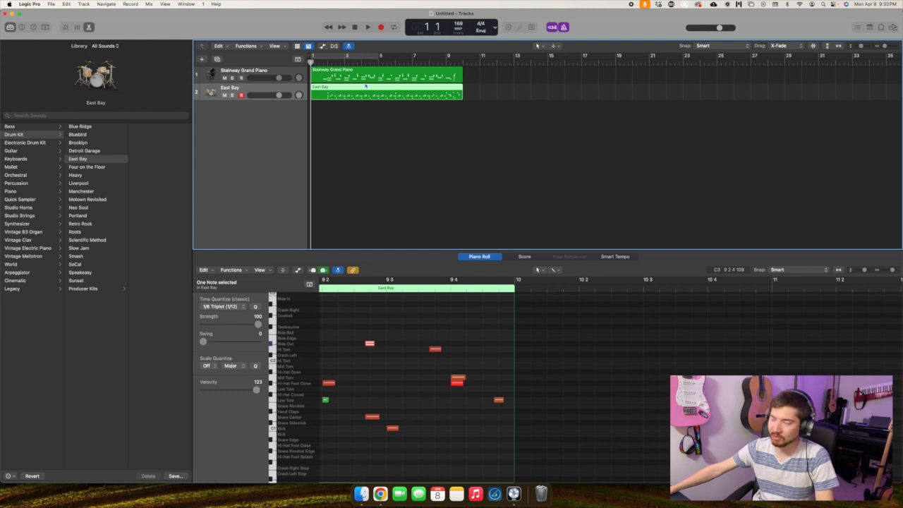
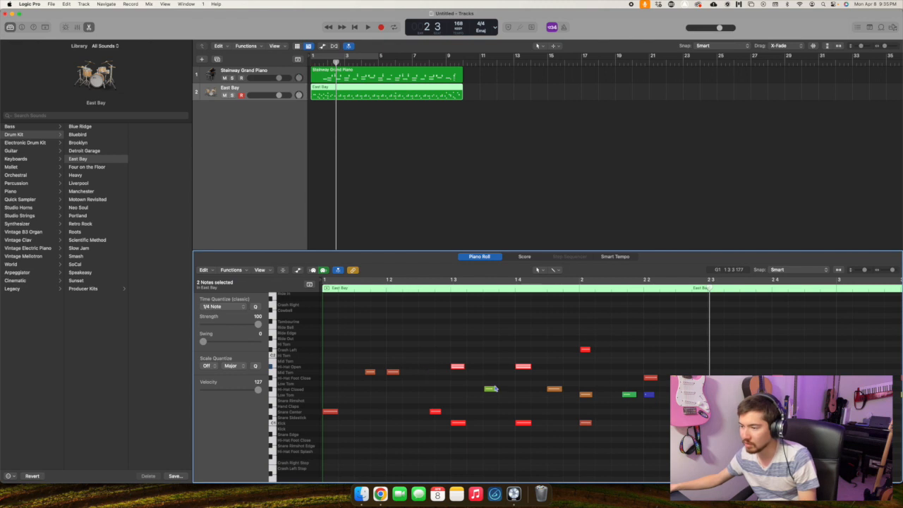
Move the two Hi-Hat Closed notes in bar 1 earlier, closer to beats 1.3 and 1.4, and play the intro.
drag(483, 383, 554, 395)
drag(487, 390, 469, 391)
click(524, 387)
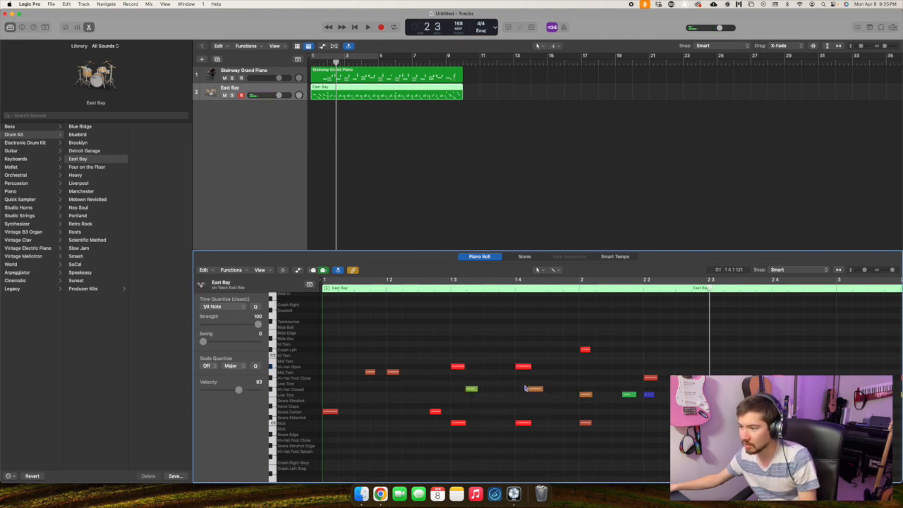
drag(534, 393, 539, 391)
key(space)
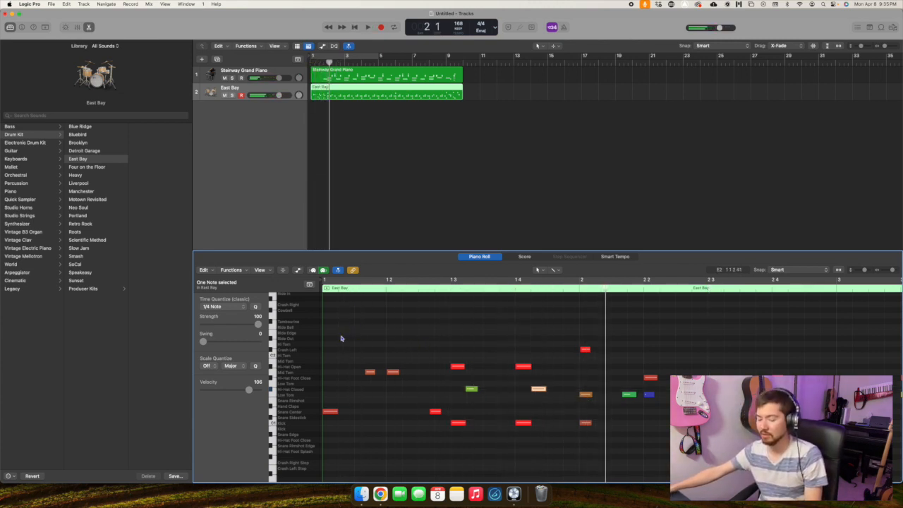
Replay the drum intro and play the piano and drums together from the beginning through the bar 9 fill.
key(s)
key(space)
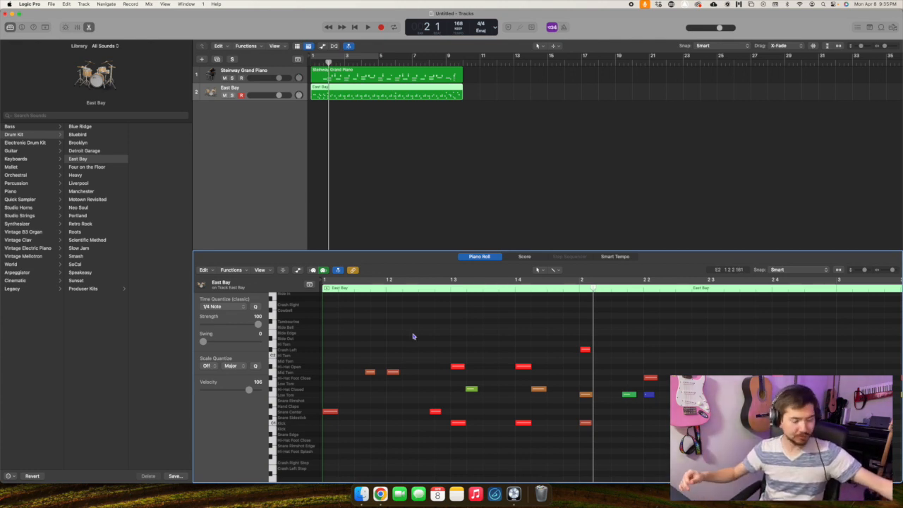
key(Return)
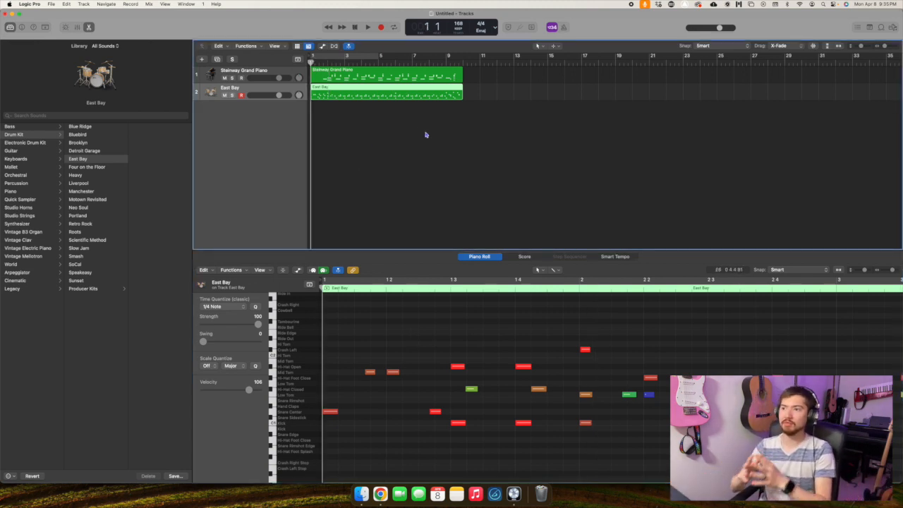
key(space)
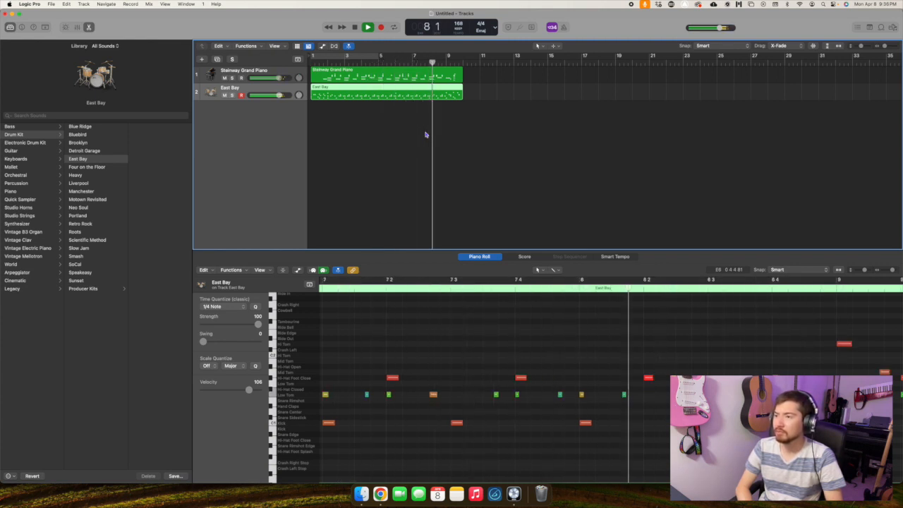
key(space)
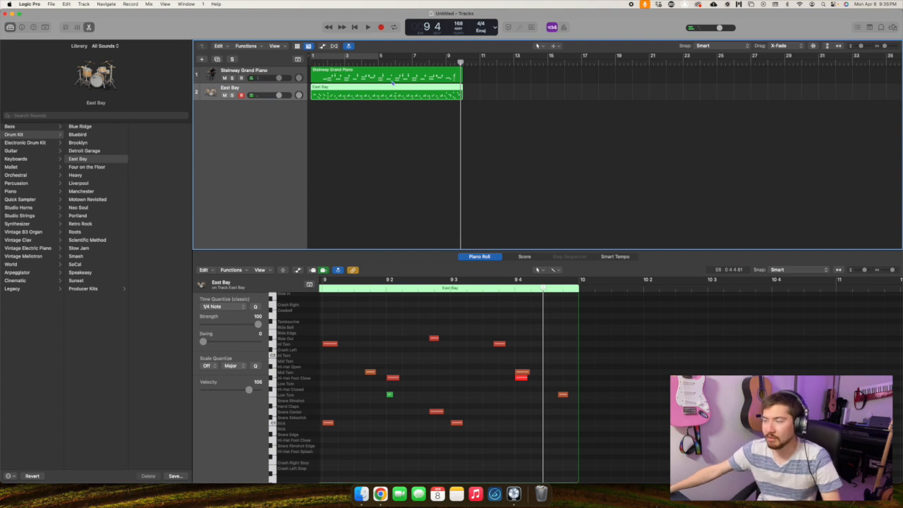
Split the East Bay drum region at bar 2 to separate the intro bar from the main groove.
click(326, 63)
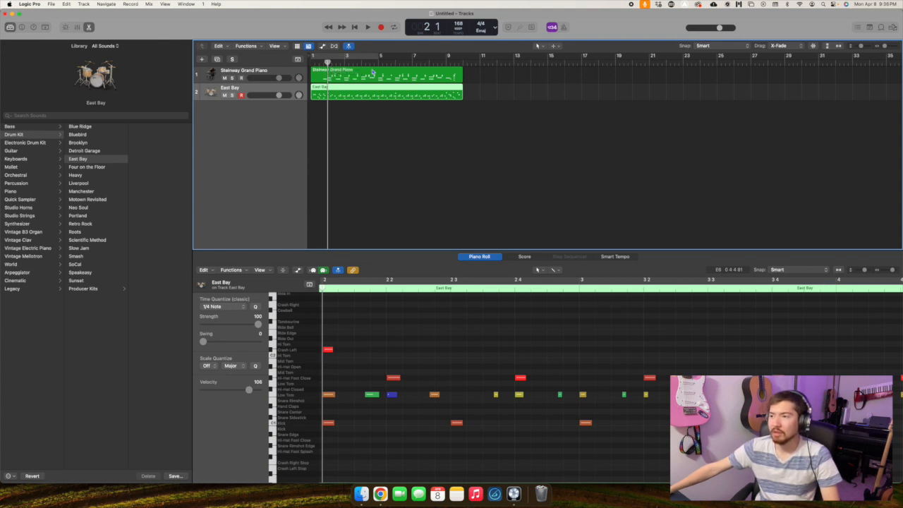
click(367, 75)
click(358, 99)
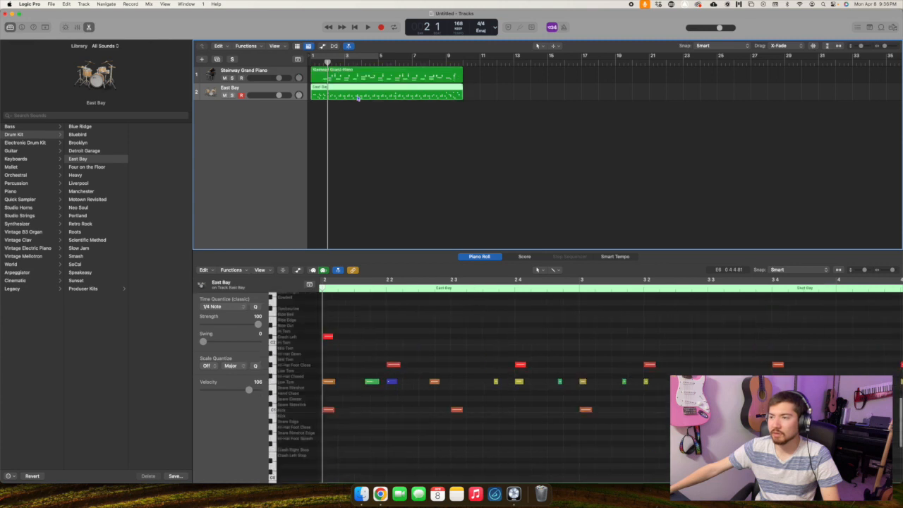
key(space)
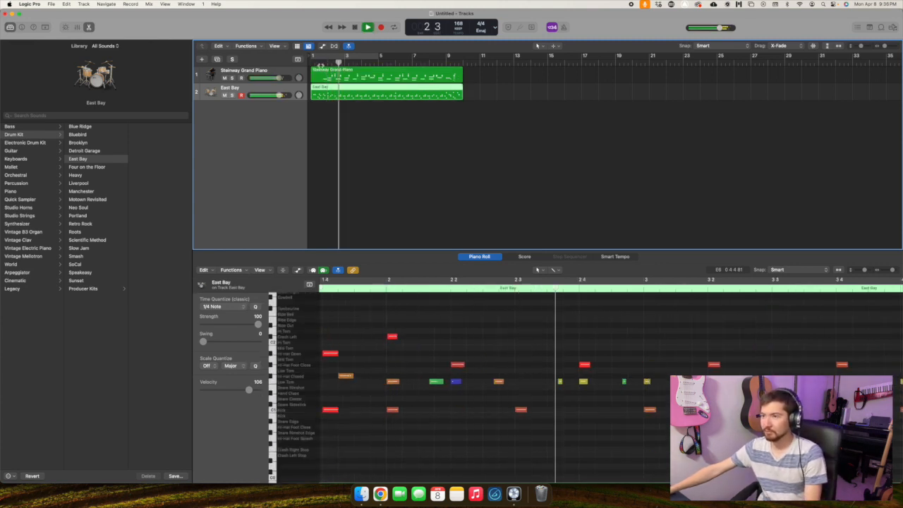
key(space)
key(super+t)
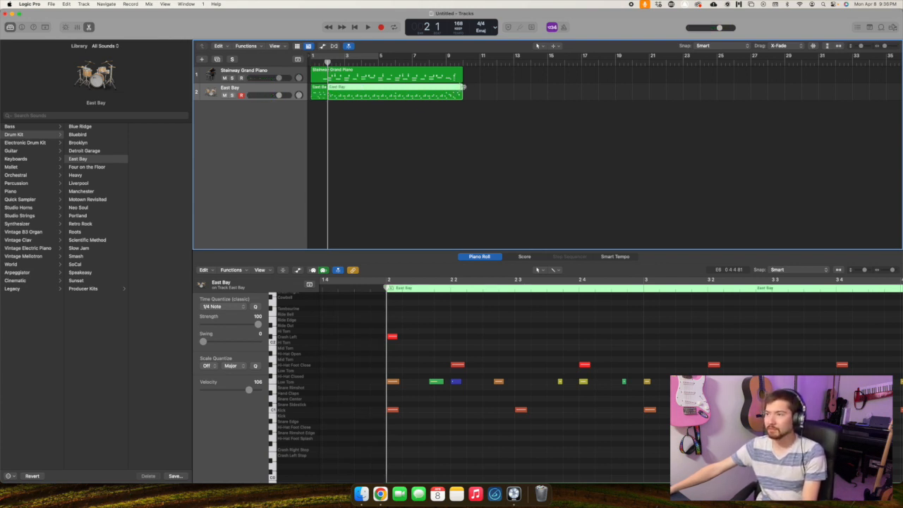
Loop the East Bay drum region that starts at bar 2 out to bar 50.
drag(463, 87, 598, 100)
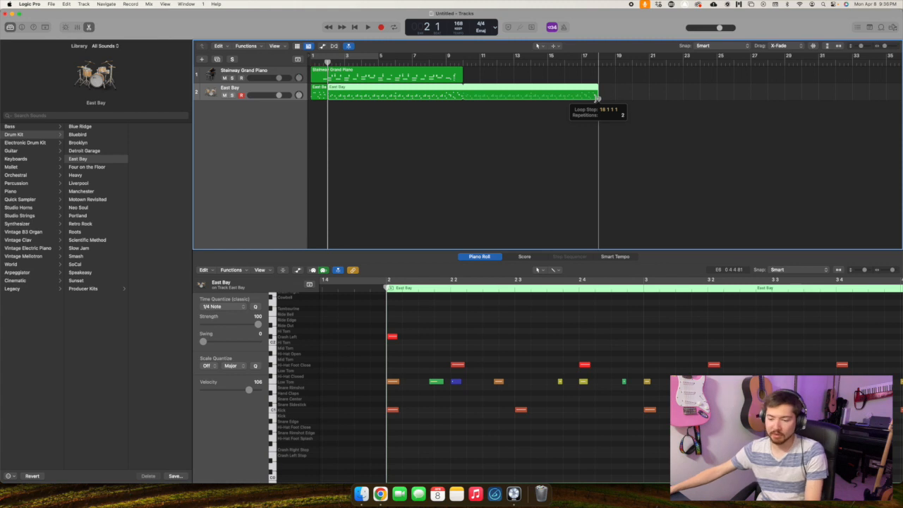
drag(597, 99, 851, 102)
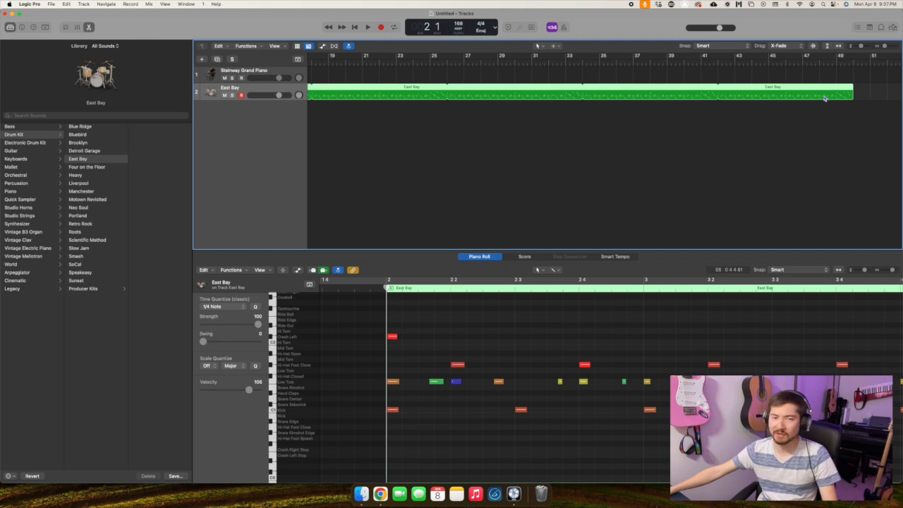
scroll(829, 98, left, 10)
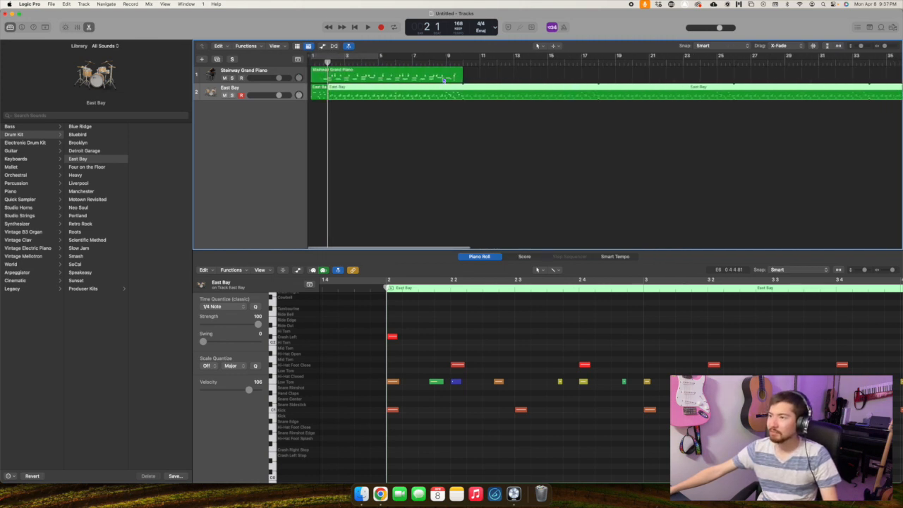
Split the Steinway Grand Piano region at bar 2 and loop the main part out to bar 50.
click(428, 75)
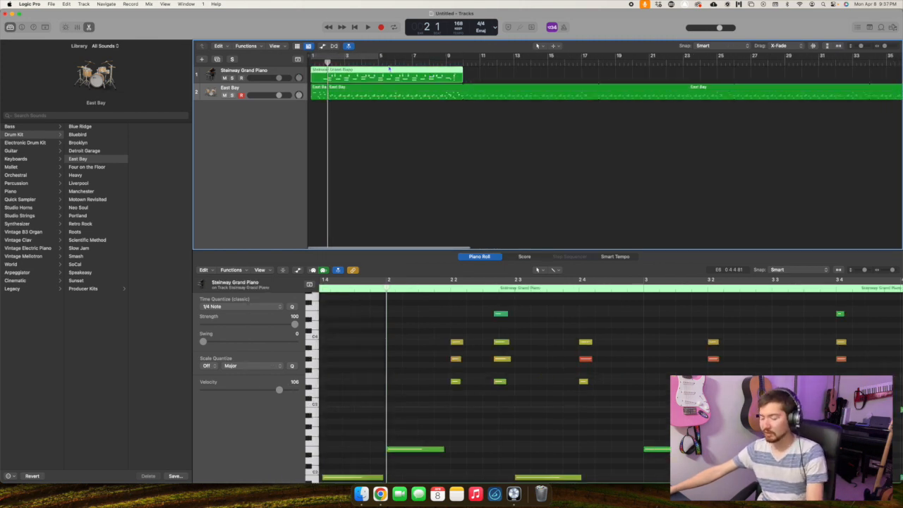
key(super+t)
drag(463, 69, 806, 73)
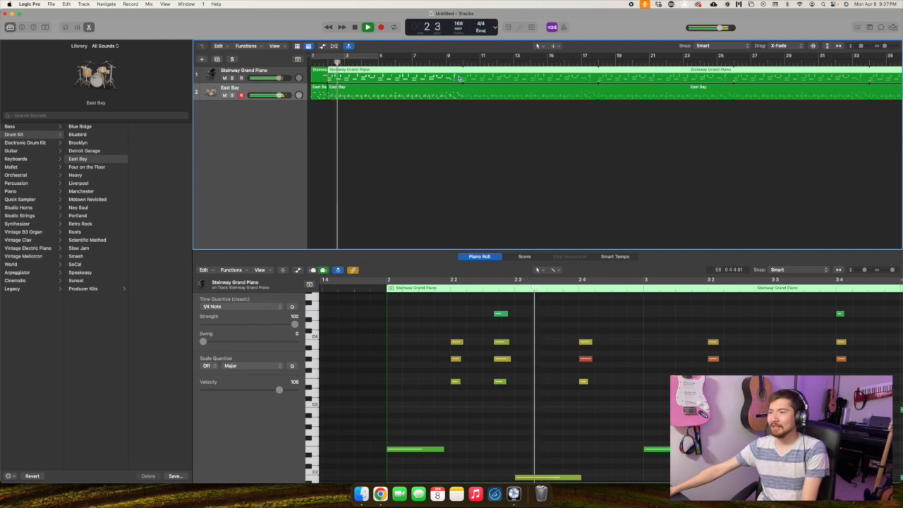
Play the looped piano and drums from bar 9 to check the transition into the repeats.
click(445, 62)
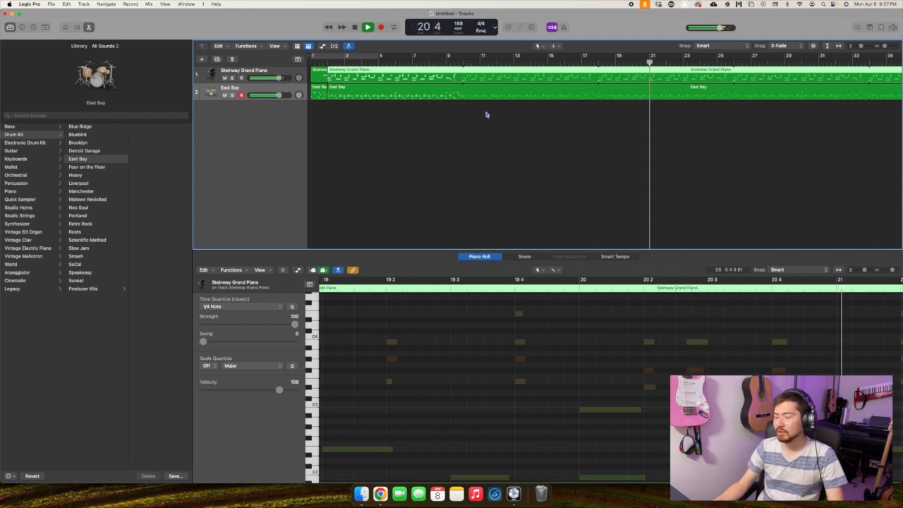
key(space)
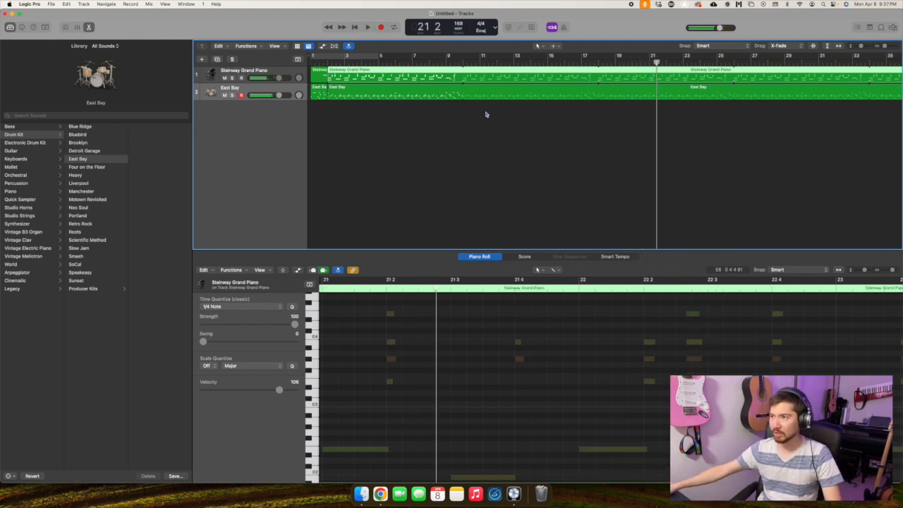
Extend the loops of both the East Bay drum region and the Steinway Grand Piano region to bar 58.
scroll(522, 85, right, 5)
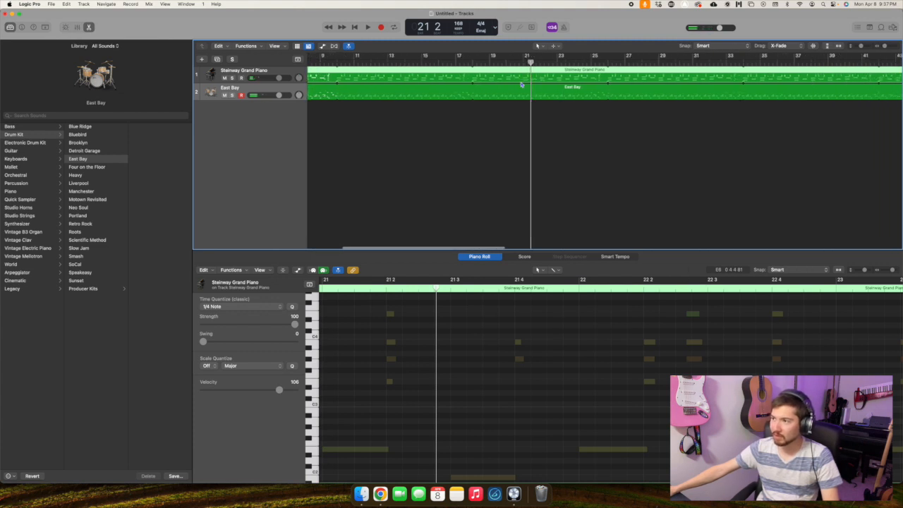
scroll(554, 84, right, 5)
scroll(569, 84, right, 5)
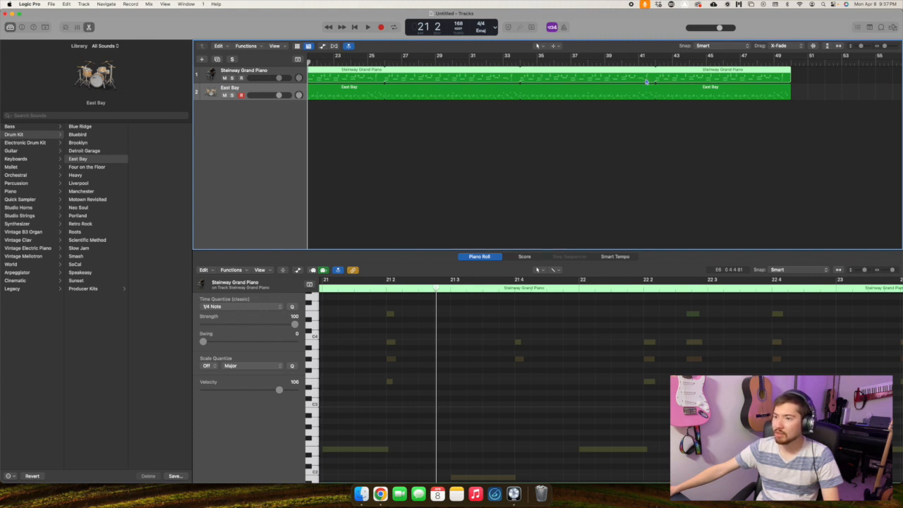
scroll(647, 82, right, 8)
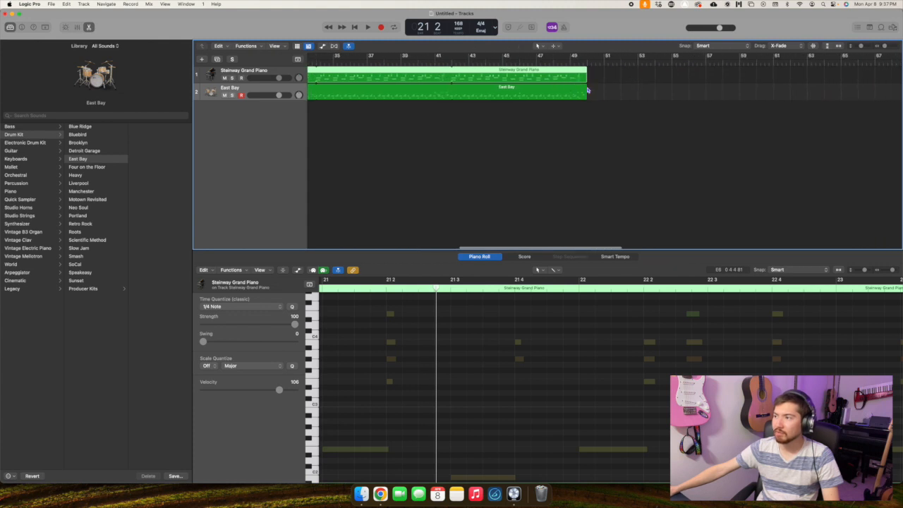
drag(589, 87, 716, 101)
drag(587, 69, 719, 71)
Review the looped arrangement along the timeline and play the last repeat from bar 50.
scroll(714, 72, left, 15)
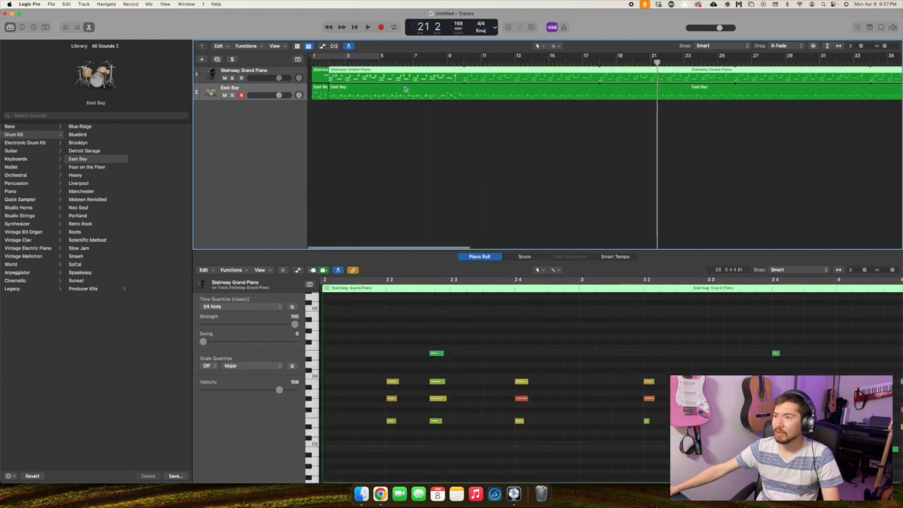
scroll(490, 71, right, 2)
scroll(502, 84, right, 10)
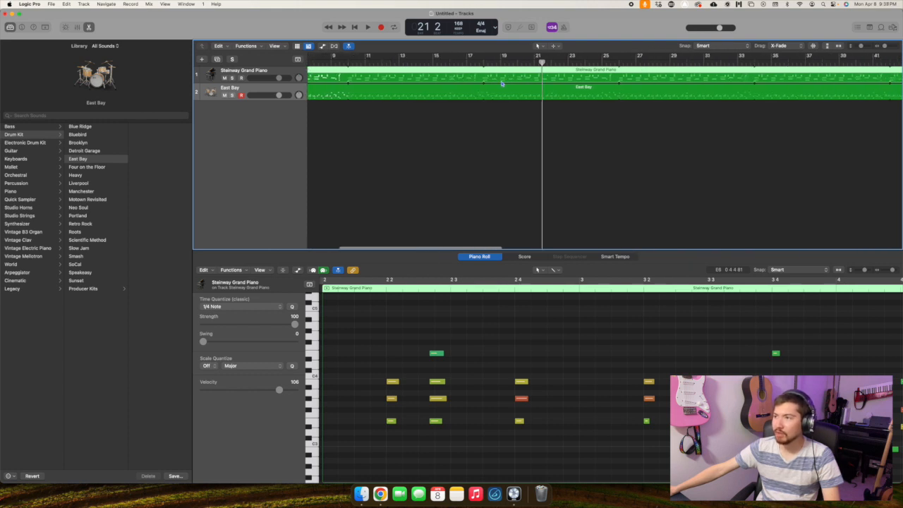
scroll(509, 83, right, 8)
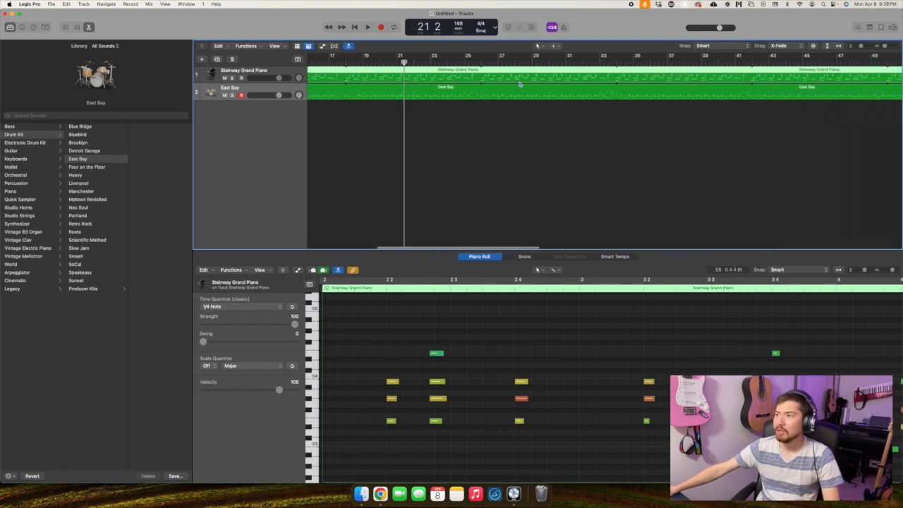
scroll(549, 82, right, 15)
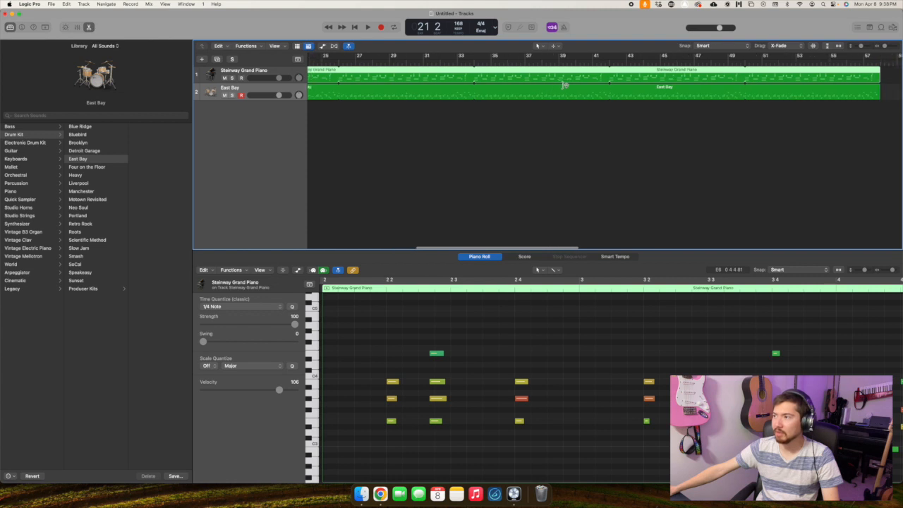
scroll(618, 70, right, 5)
click(601, 64)
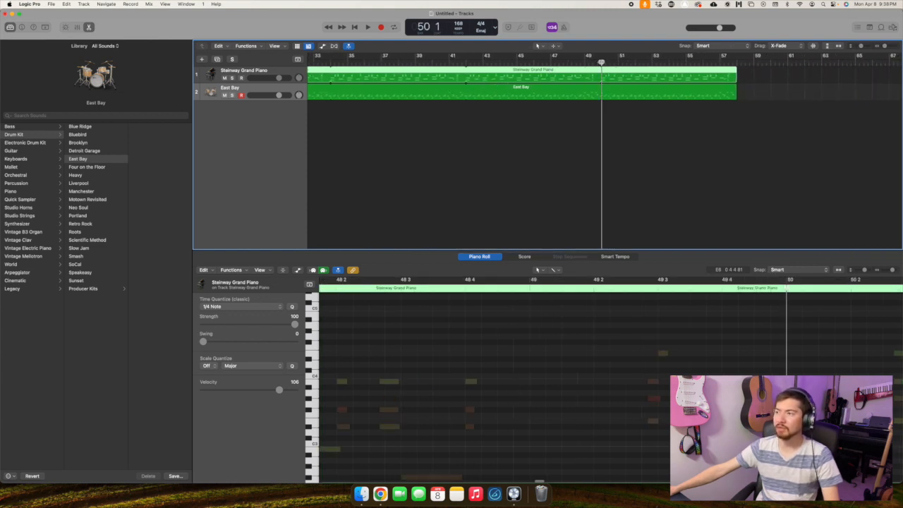
key(space)
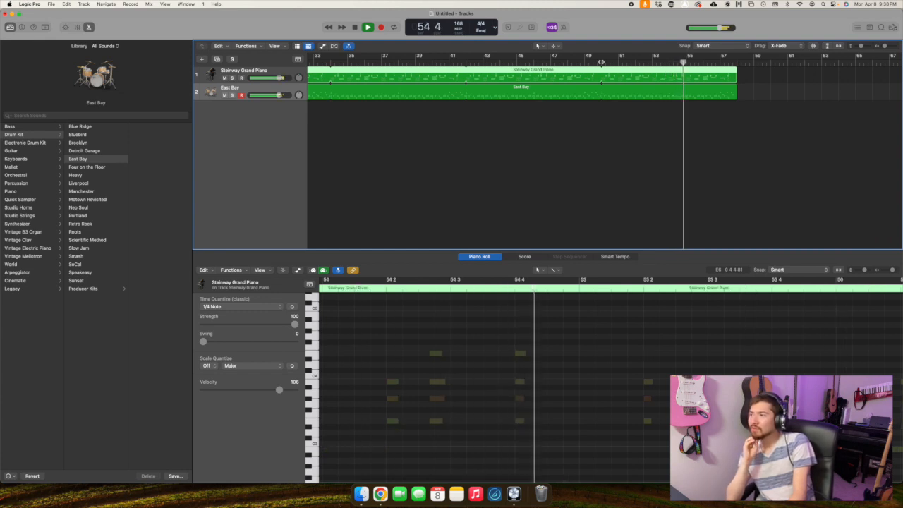
Split both the Steinway Grand Piano and East Bay loops at bar 56 and delete everything after it.
key(space)
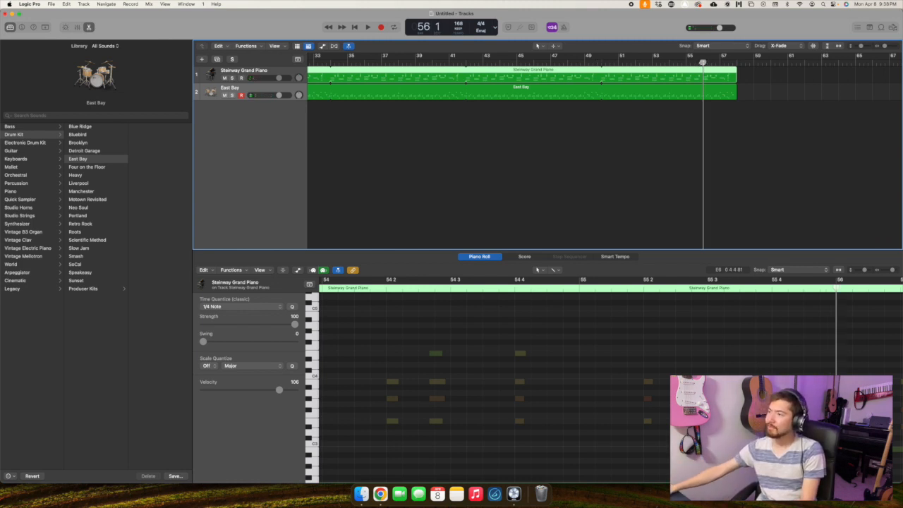
drag(721, 110, 723, 75)
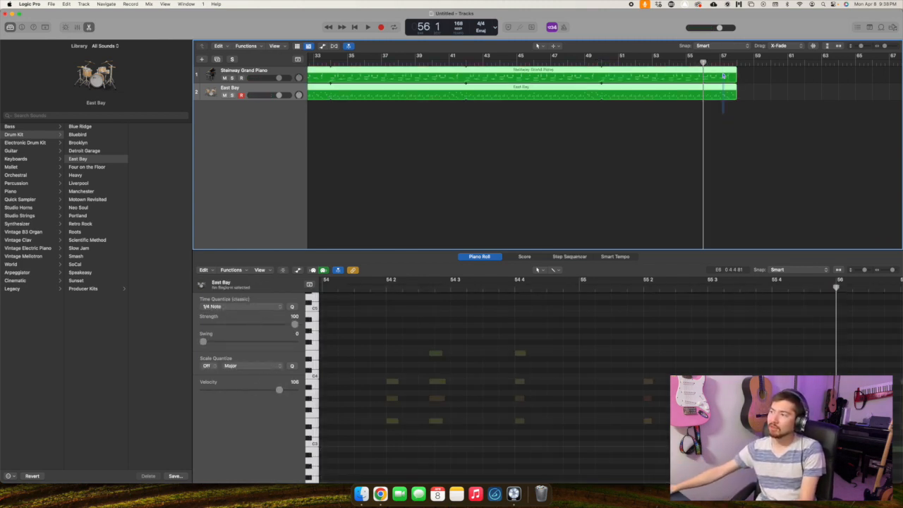
key(super+t)
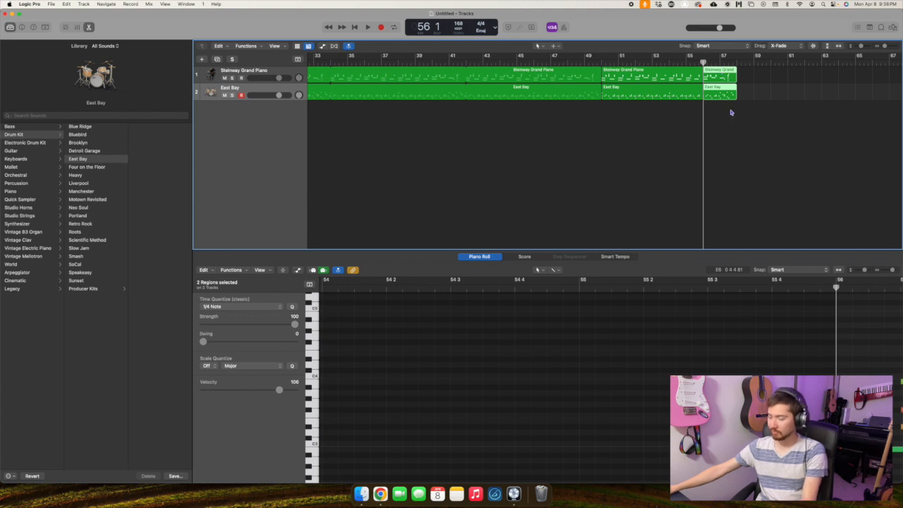
key(Delete)
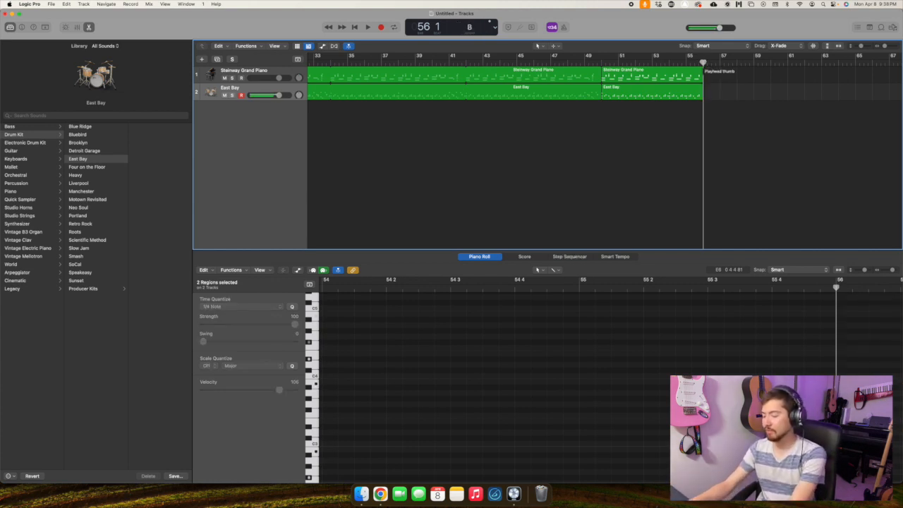
click(263, 71)
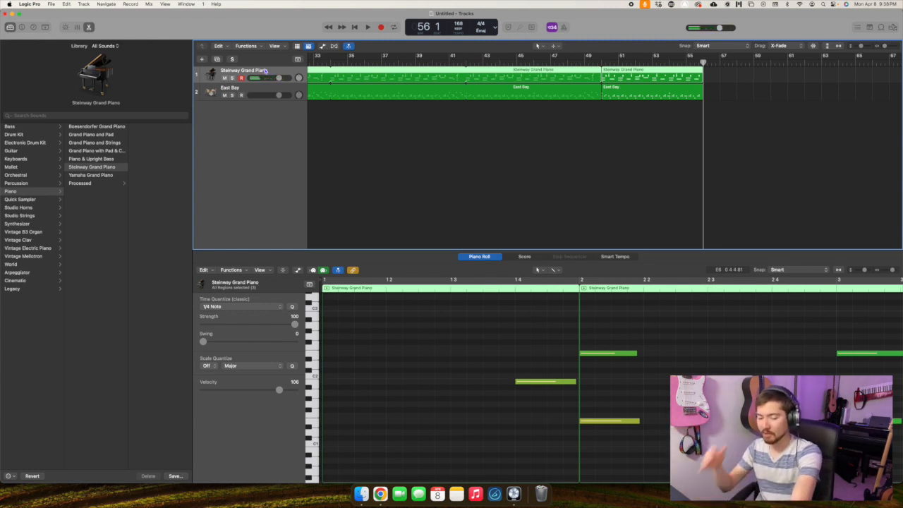
key(r)
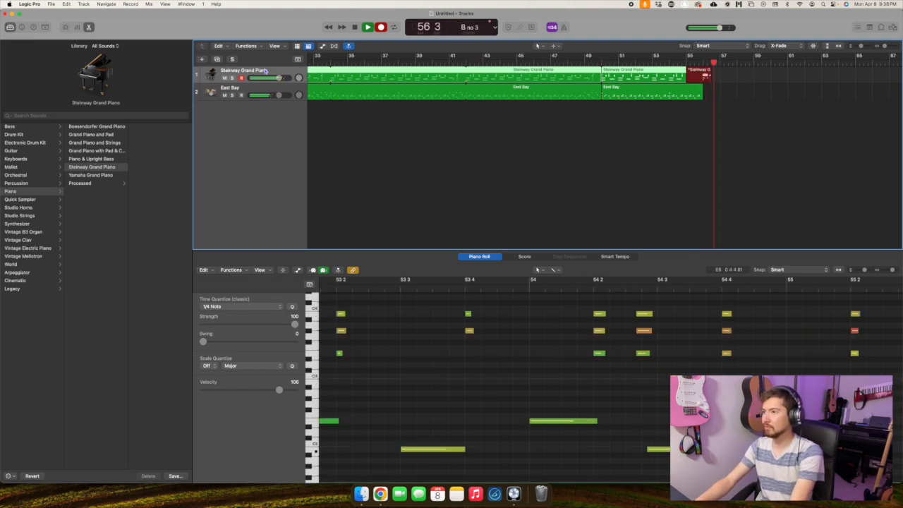
key(space)
Record a piano ending on the Steinway Grand Piano track from bar 56 to about bar 60 with the metronome on.
click(265, 71)
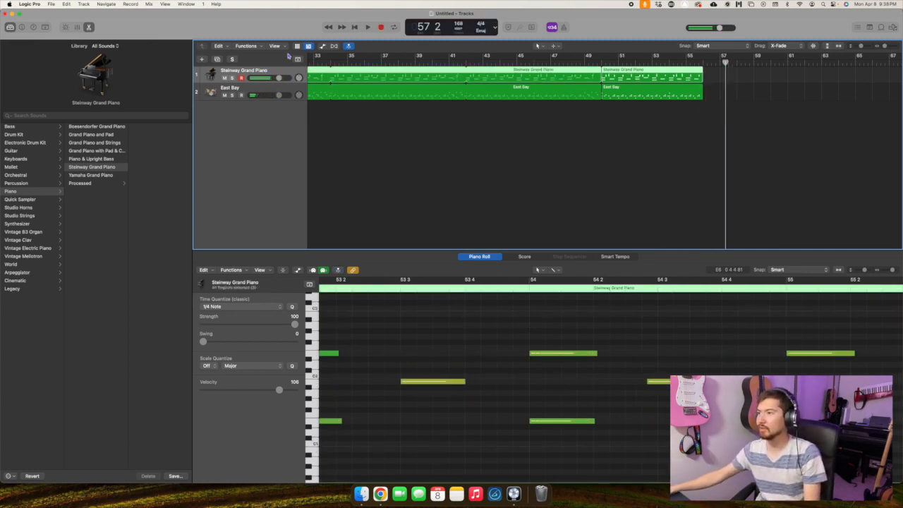
click(702, 63)
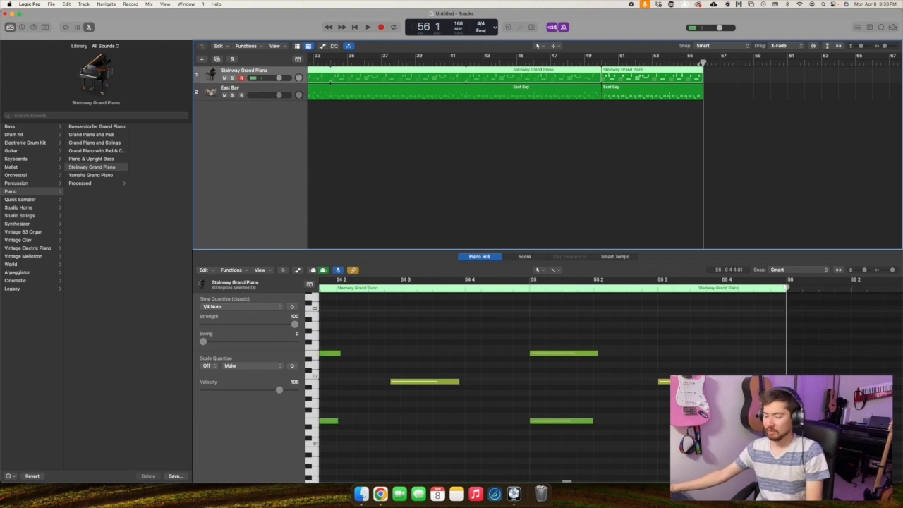
key(r)
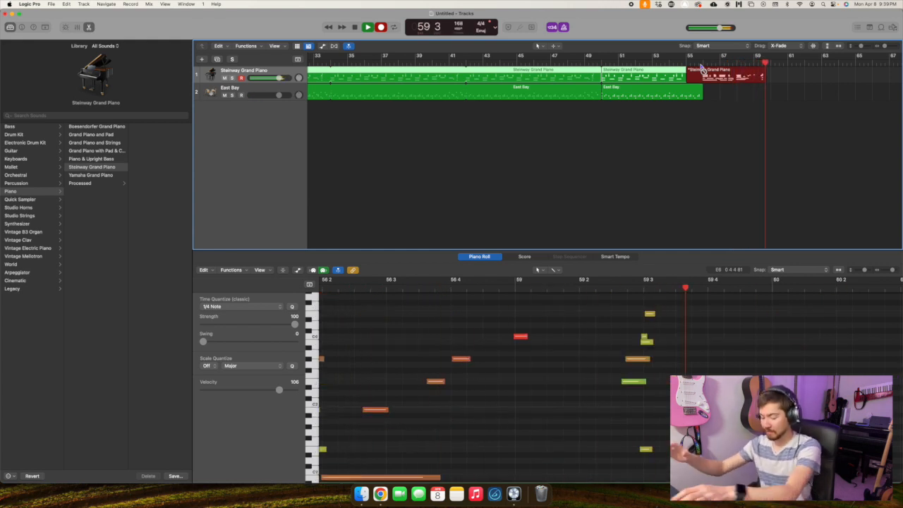
key(space)
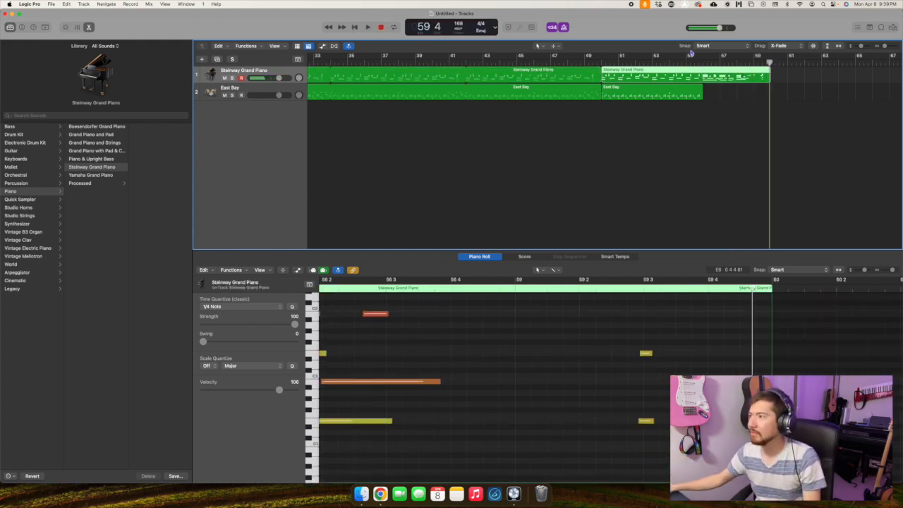
Raise the recorded C4 piano note at bar 59 to E4 and delete the stray C4 note near 59 3.
click(737, 62)
scroll(510, 423, up, 5)
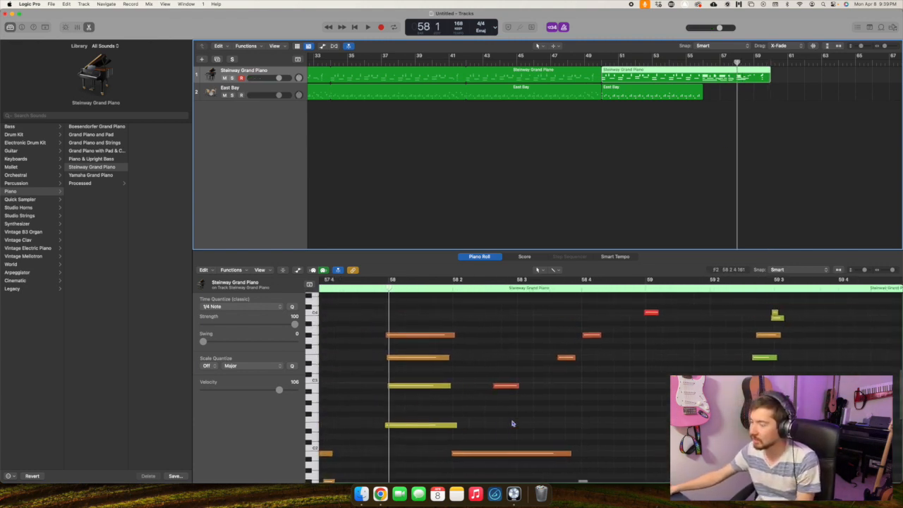
key(space)
scroll(522, 419, up, 3)
key(space)
click(642, 372)
click(642, 362)
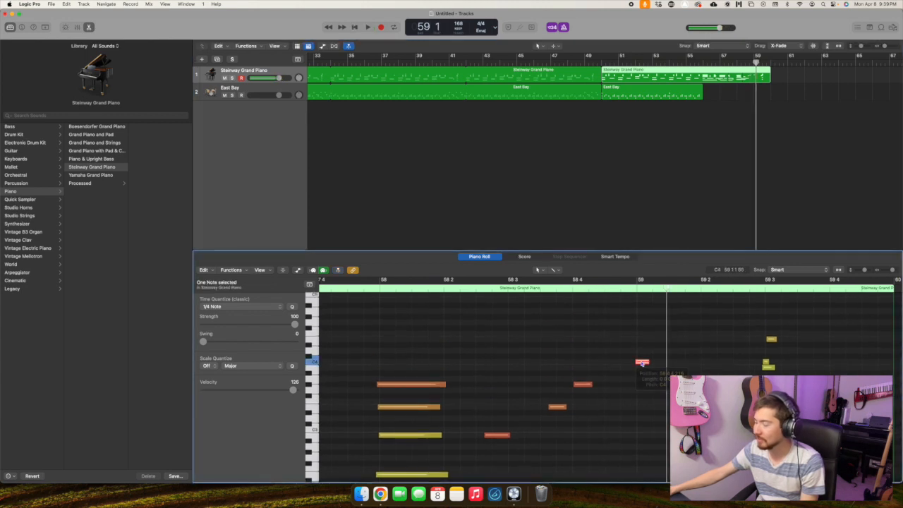
drag(643, 365, 644, 341)
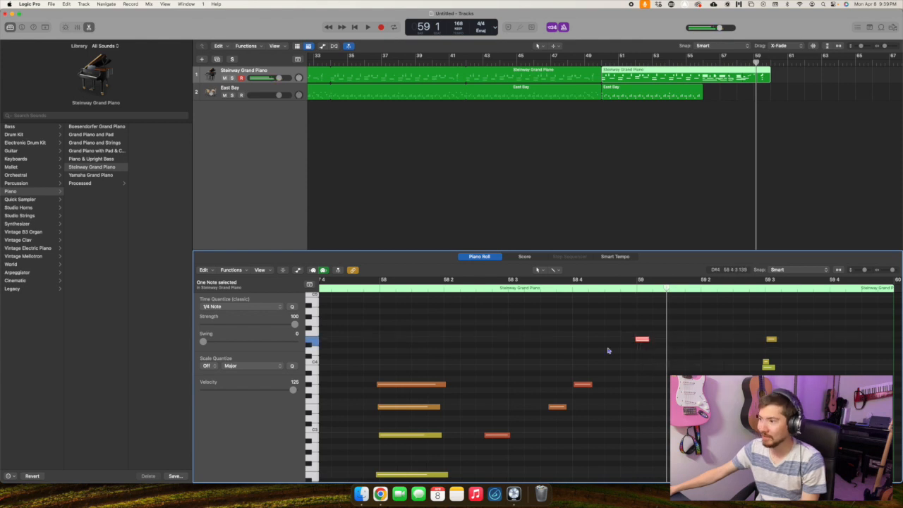
click(767, 364)
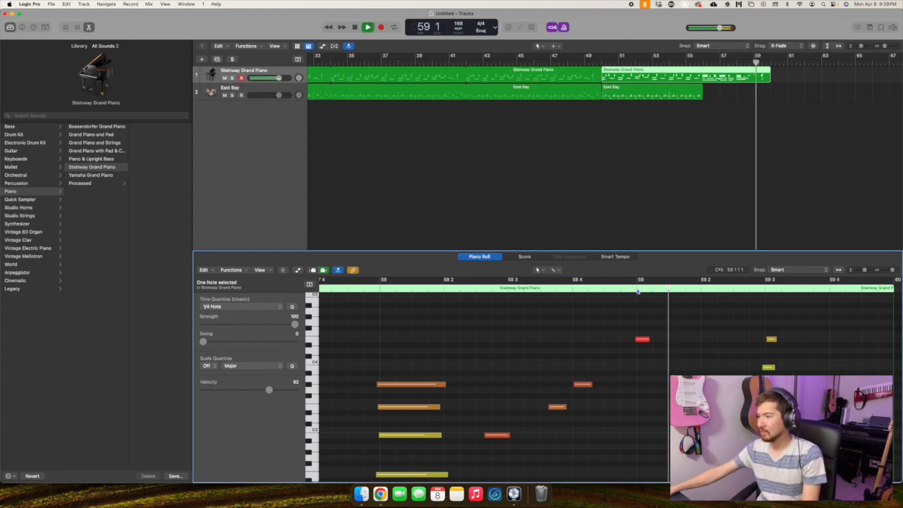
scroll(675, 329, down, 3)
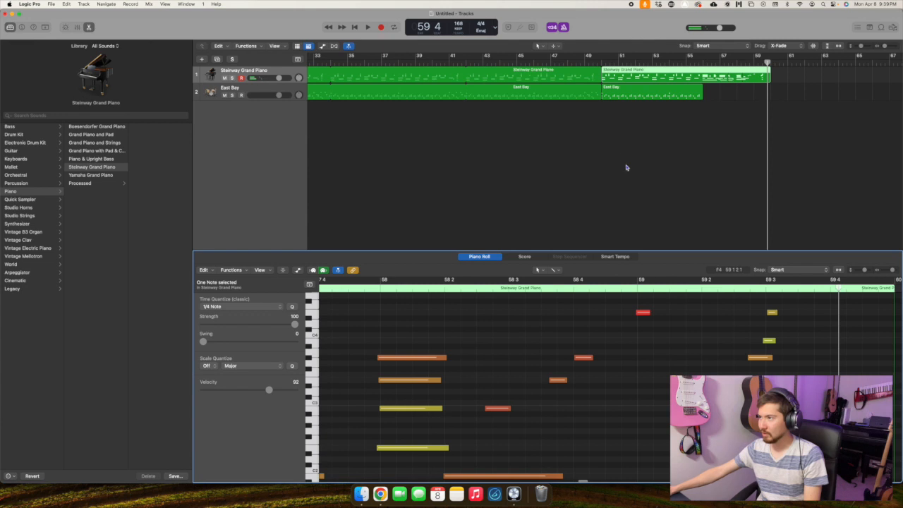
Play the piano ending from bar 55 and again from 56 3 to check the note timing.
click(691, 61)
key(space)
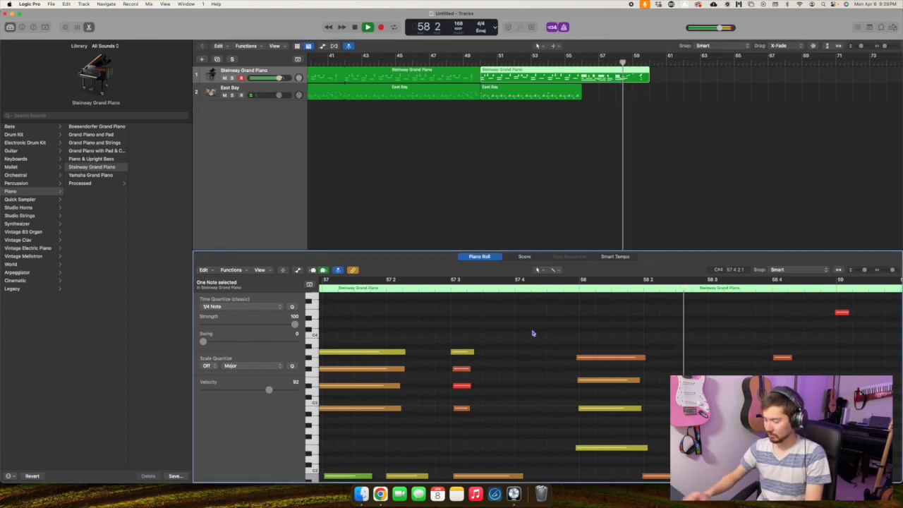
key(super+Up)
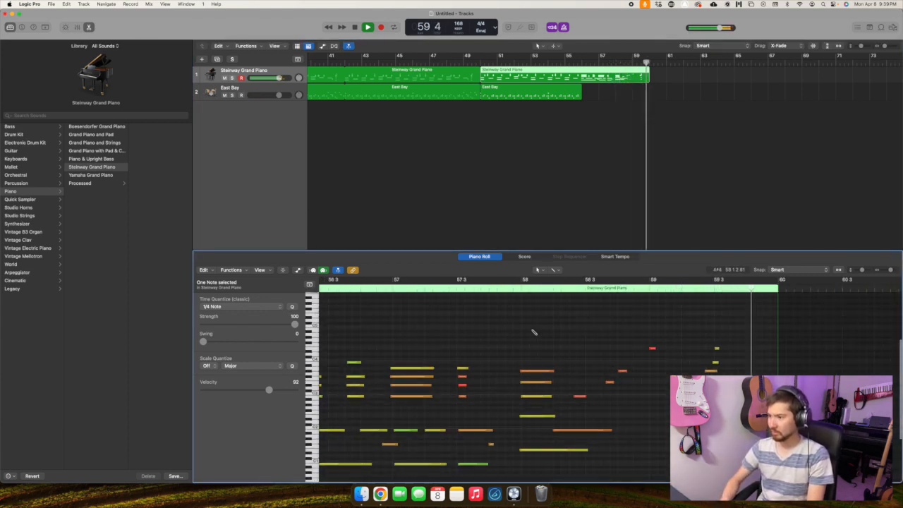
scroll(533, 333, up, 2)
scroll(533, 333, left, 2)
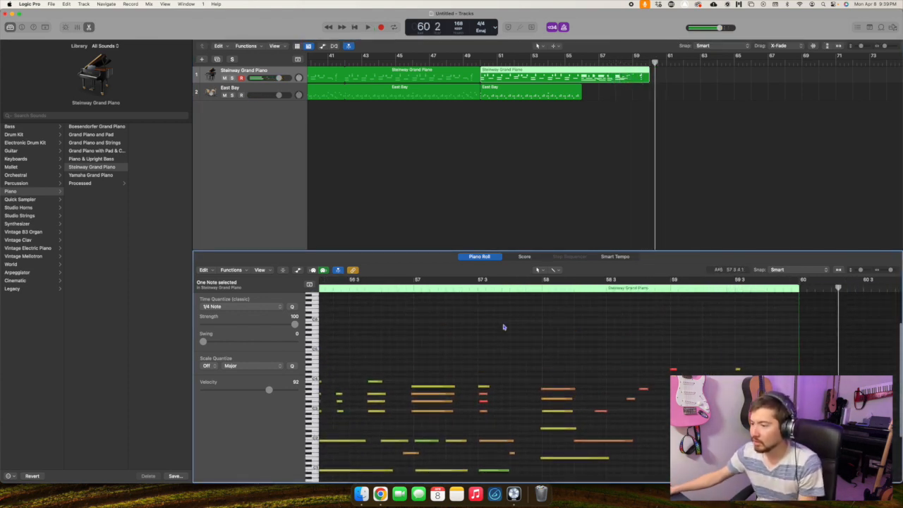
scroll(429, 323, left, 2)
click(396, 291)
key(space)
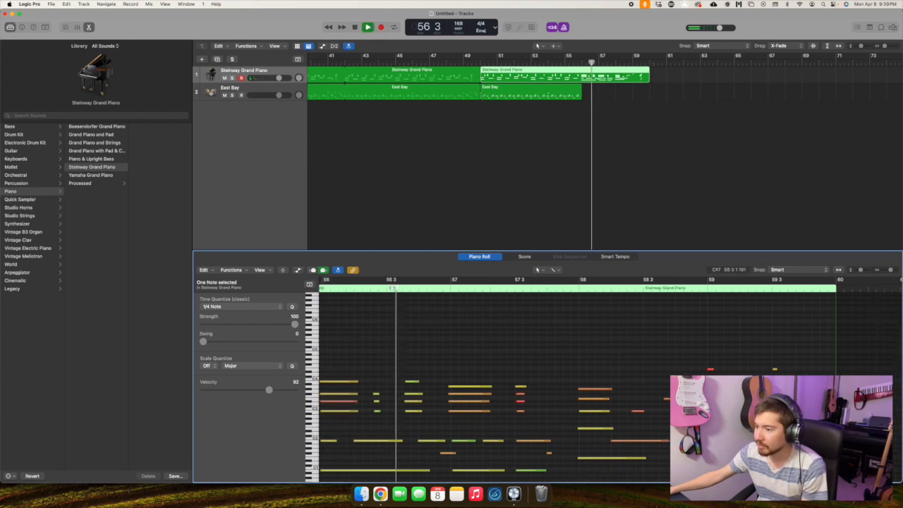
key(space)
Quantize the recorded piano ending notes from bar 56 through bar 59 to 1/8 Triplet (1/12).
scroll(476, 296, left, 1)
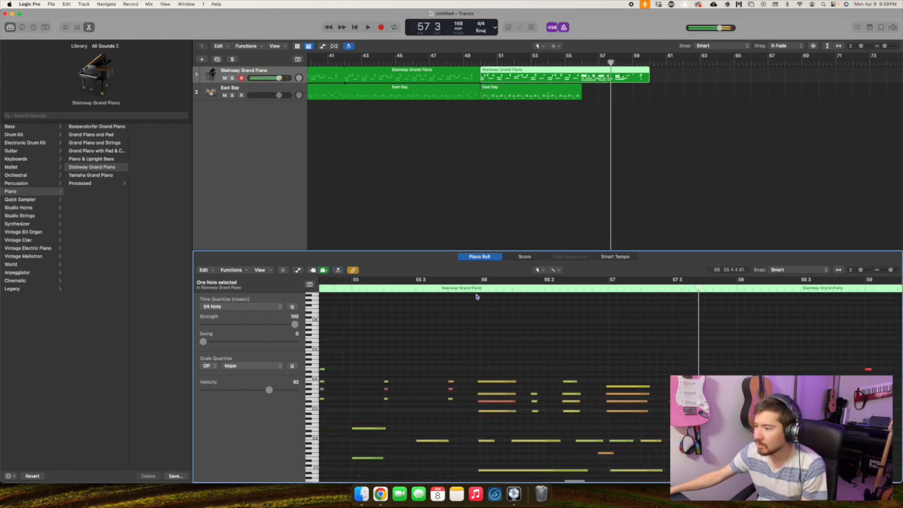
scroll(477, 310, right, 3)
scroll(477, 310, down, 2)
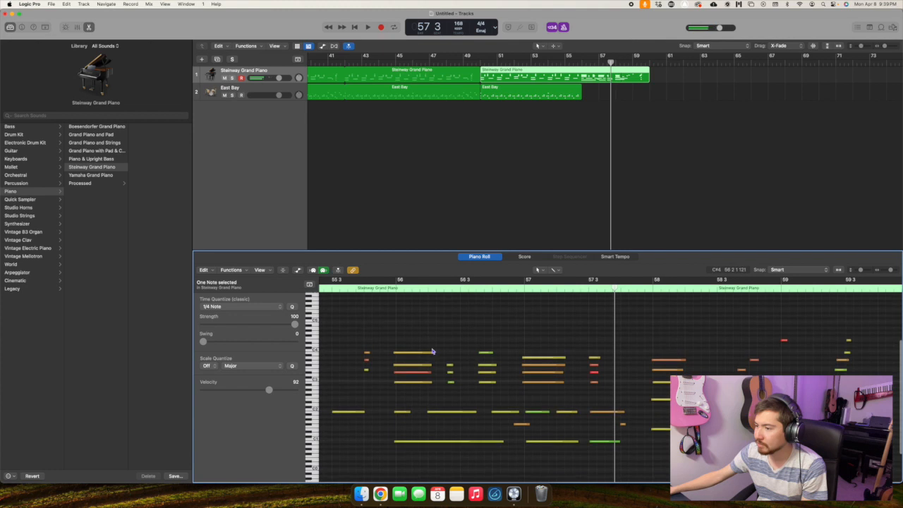
drag(406, 324, 803, 467)
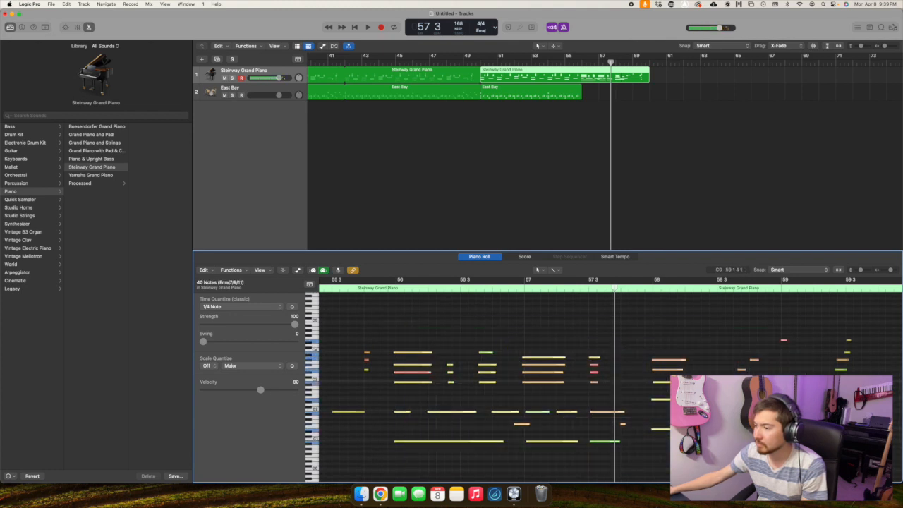
click(229, 308)
click(233, 365)
Play the quantized piano ending from bar 56 to check its rhythm.
click(399, 290)
key(space)
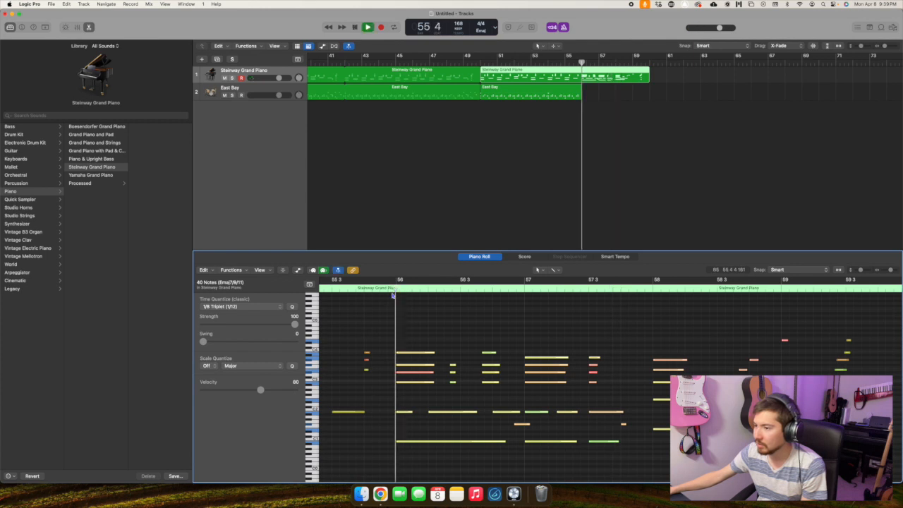
click(374, 309)
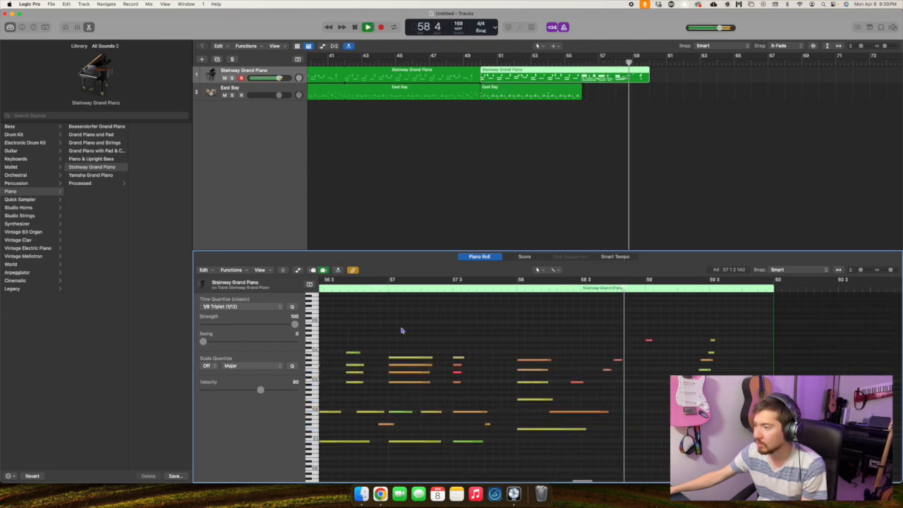
key(space)
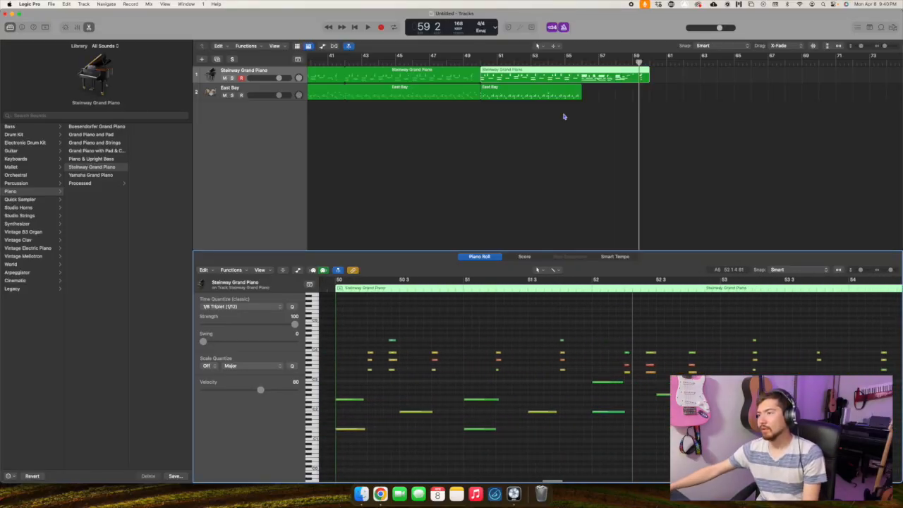
Delete the East Bay region starting at bar 50 and extend the preceding drum loop to bar 58 instead.
click(564, 129)
click(582, 64)
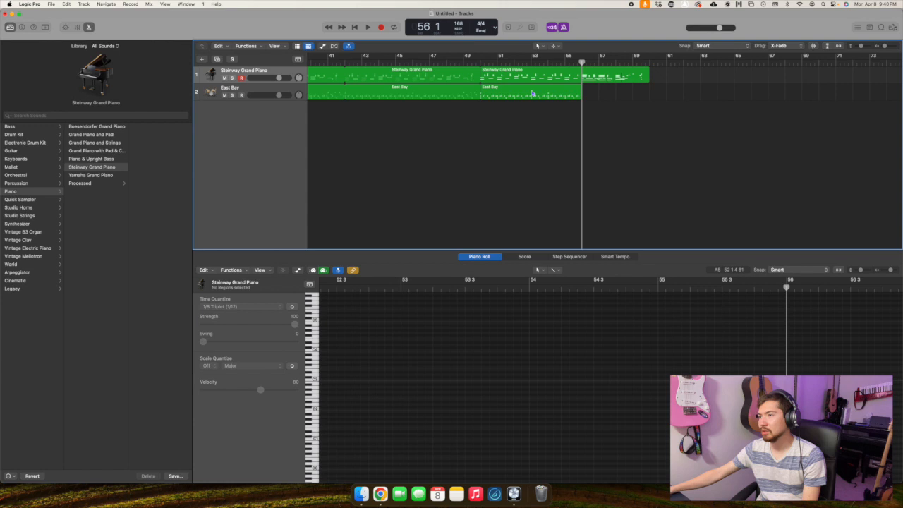
click(533, 93)
key(Delete)
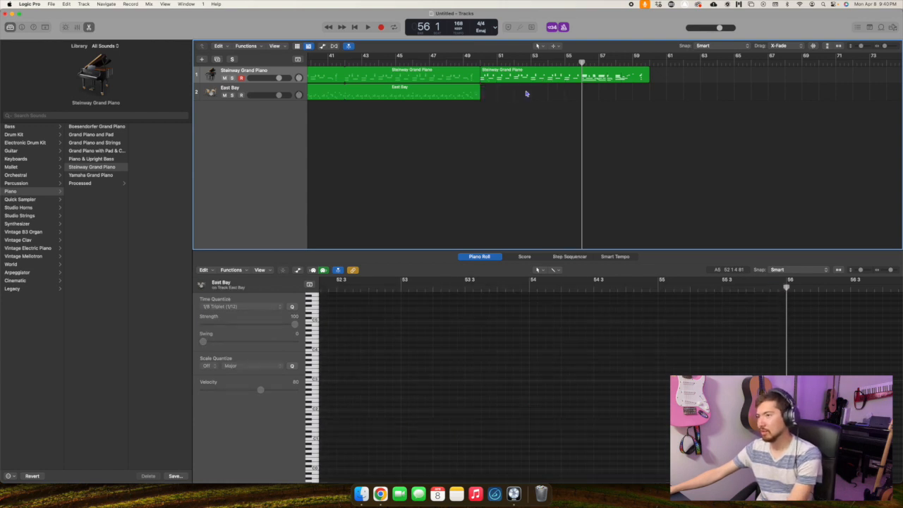
drag(479, 88, 614, 110)
Play the drums against the piano ending and shorten the East Bay loop to end at bar 57.
key(space)
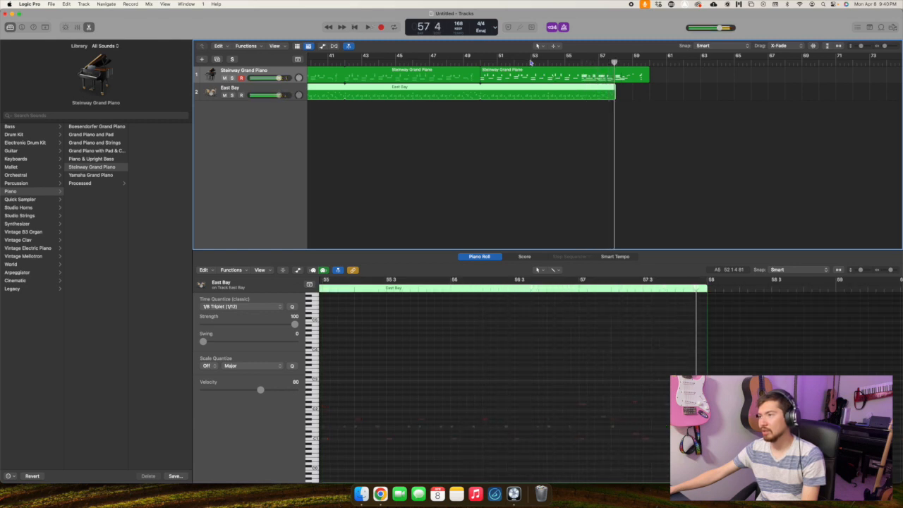
key(space)
key(space)
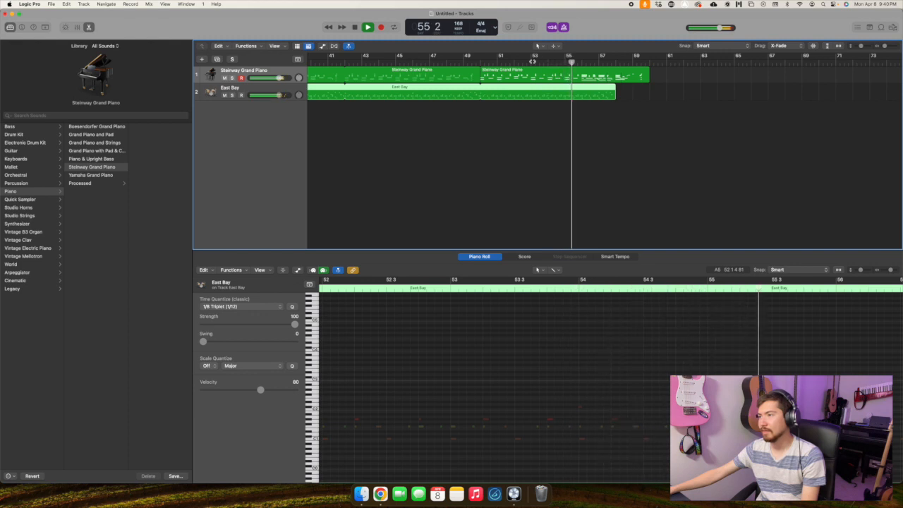
key(space)
drag(614, 87, 599, 92)
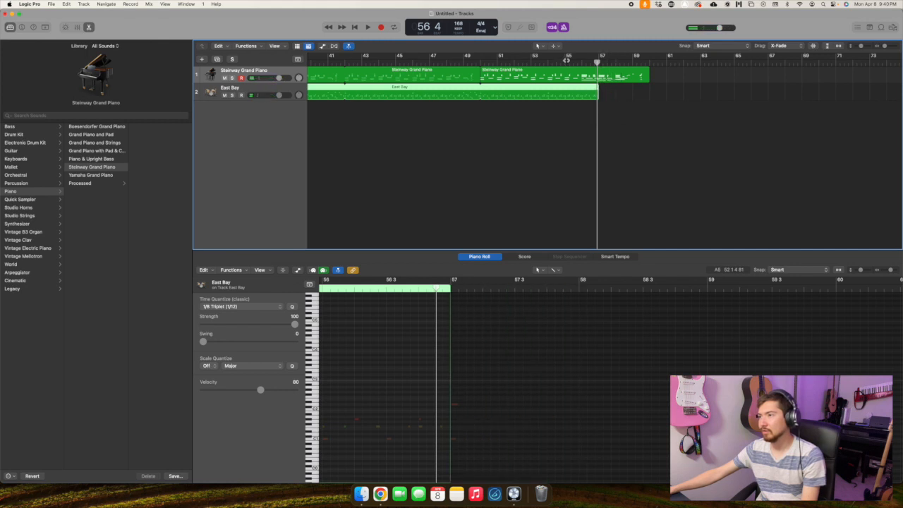
Split the East Bay drums at bar 55, loop the final piece to bar 58, and play it back.
click(566, 60)
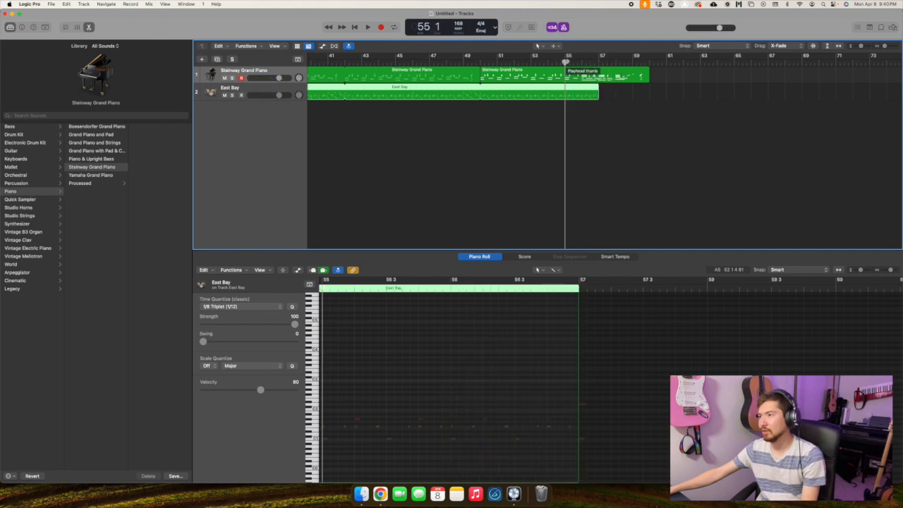
key(super+t)
drag(598, 87, 648, 92)
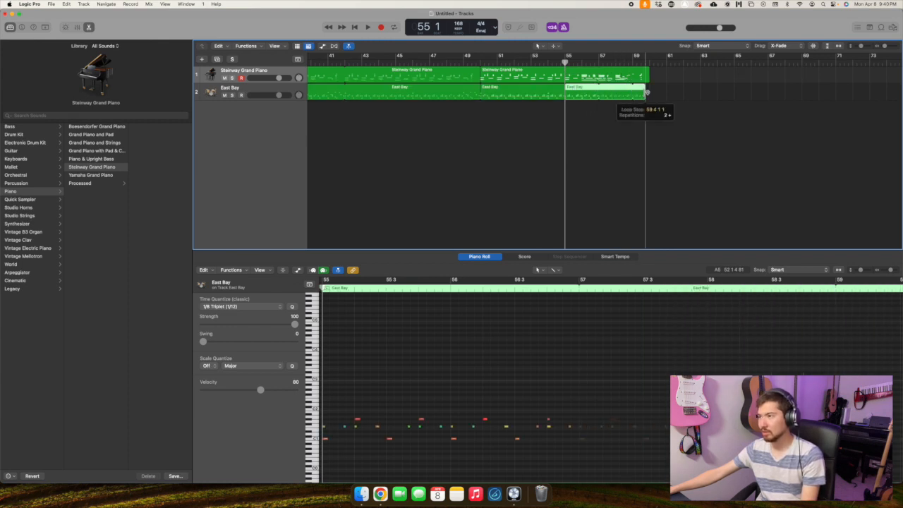
drag(646, 92, 616, 94)
key(space)
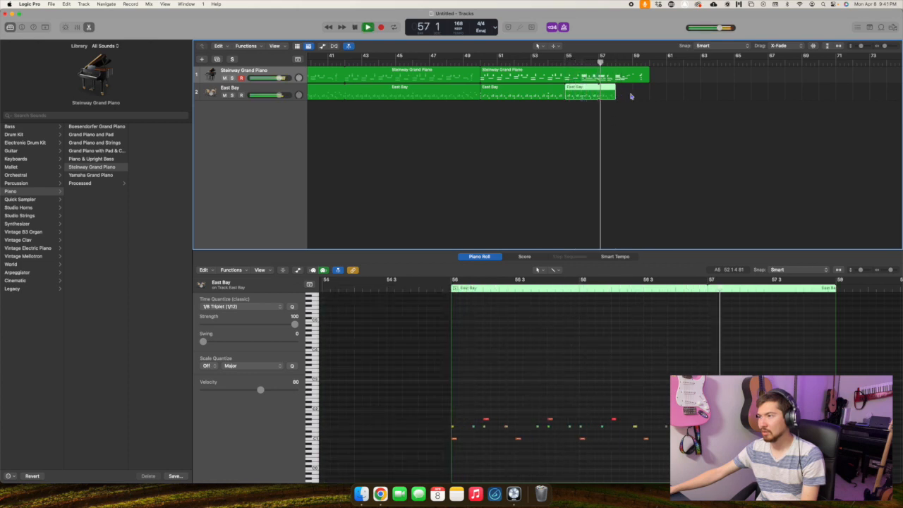
key(space)
Extend the final East Bay loop to bar 59 and play the ending from bar 58.
click(616, 62)
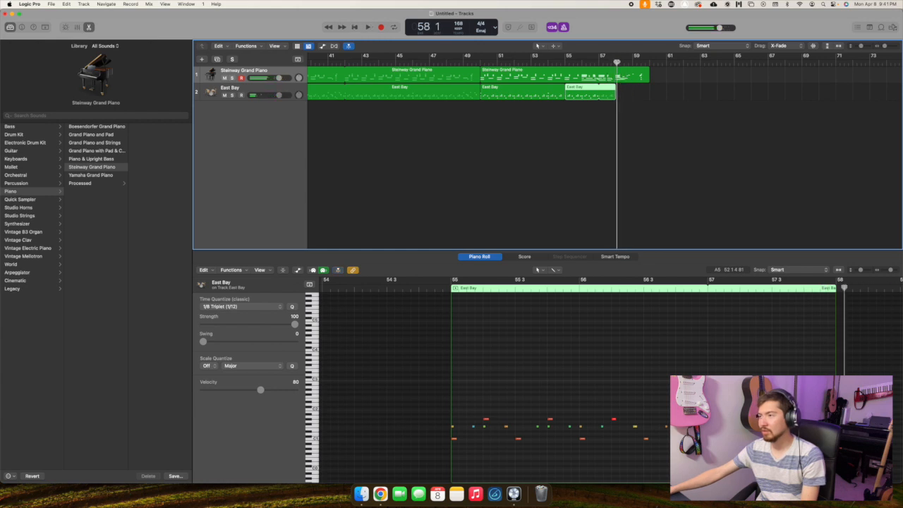
drag(618, 88, 631, 89)
key(space)
key(space)
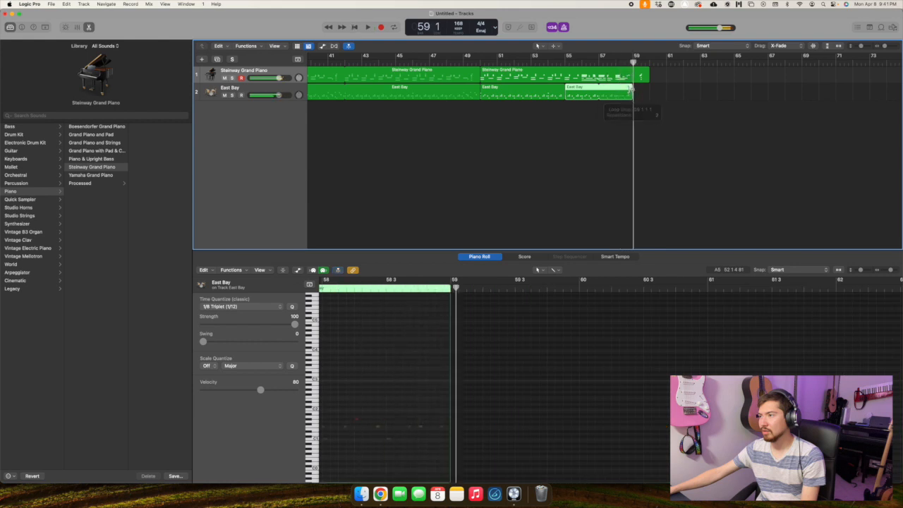
Play back the ending from bar 58 against the extended drum loop.
click(618, 62)
key(space)
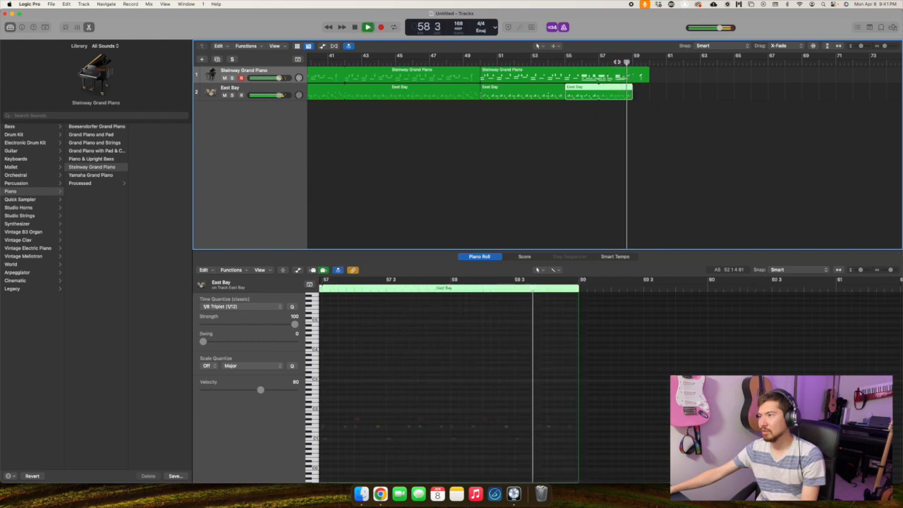
key(space)
Record a closing drum hit on the East Bay track at bar 59 and trim the new region to start at bar 59.
click(633, 62)
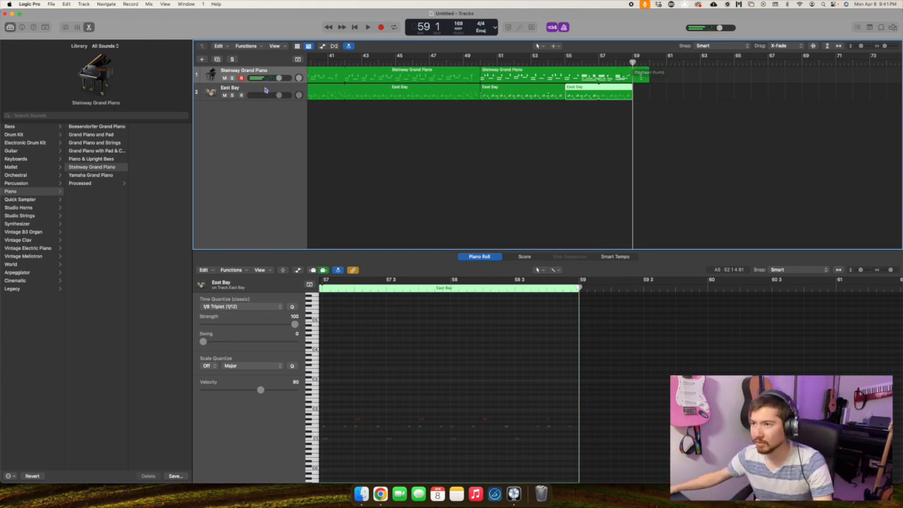
click(267, 90)
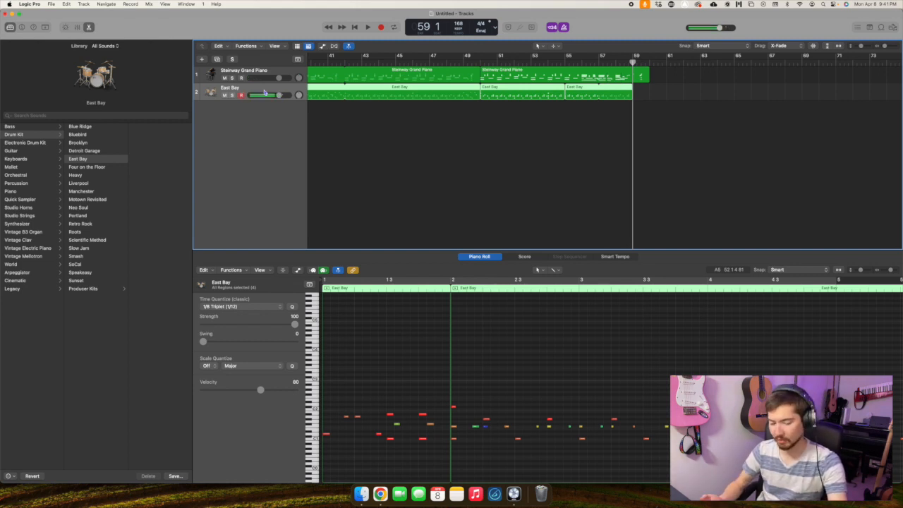
key(r)
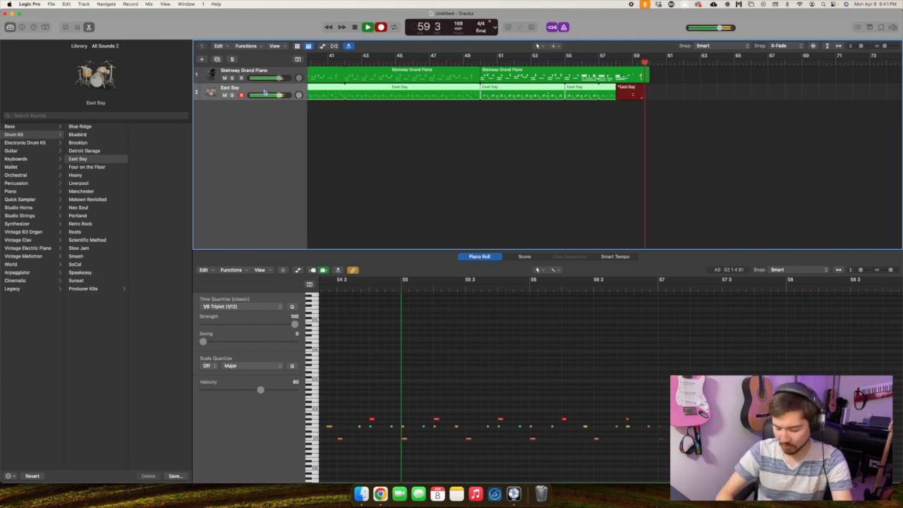
key(space)
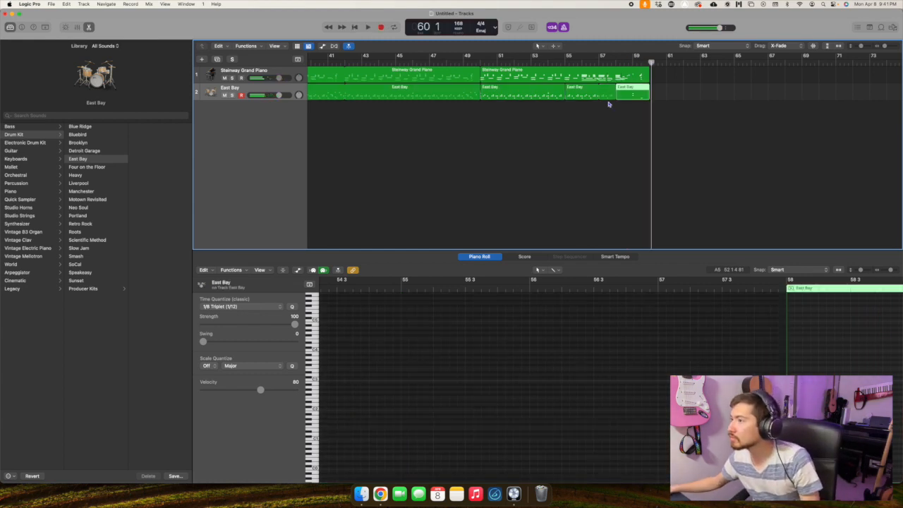
drag(617, 96, 634, 99)
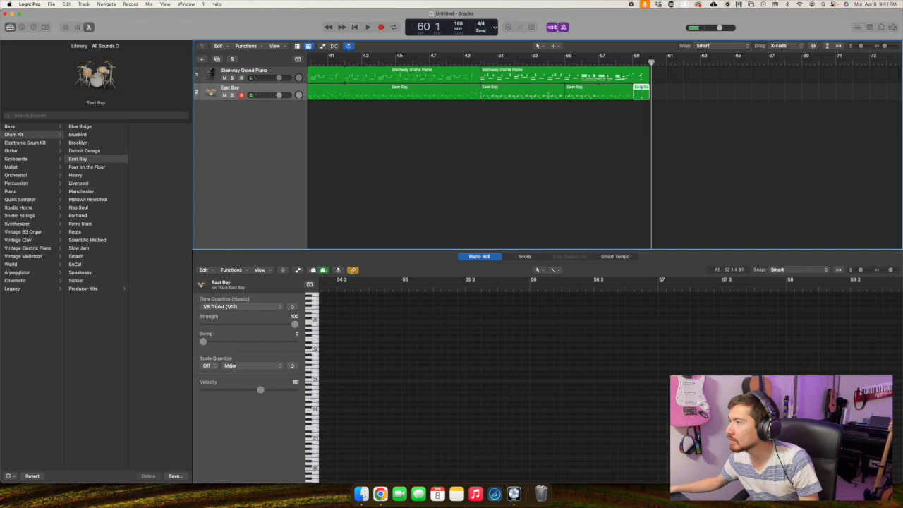
Try quantizing the closing drum notes to 1/4 Triplet and to 1/4 Note with the region trimmed to bar 59.
key(comma)
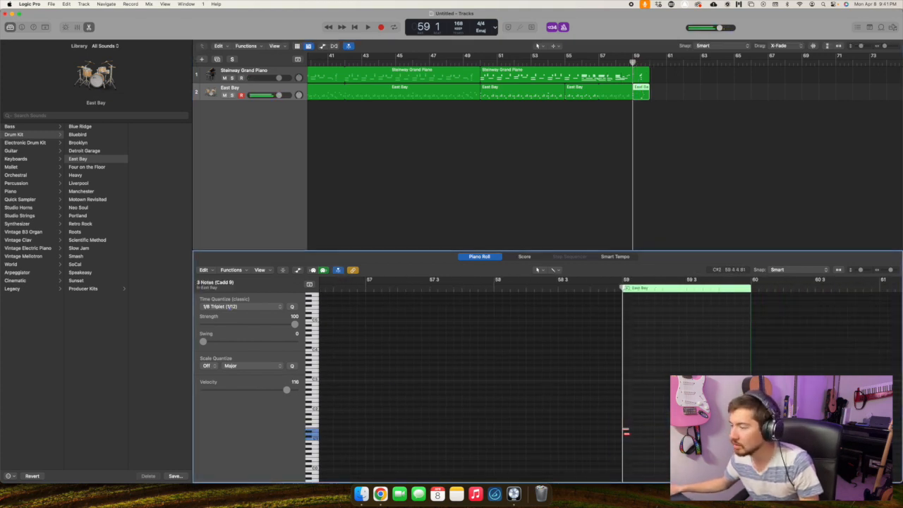
click(233, 306)
click(230, 300)
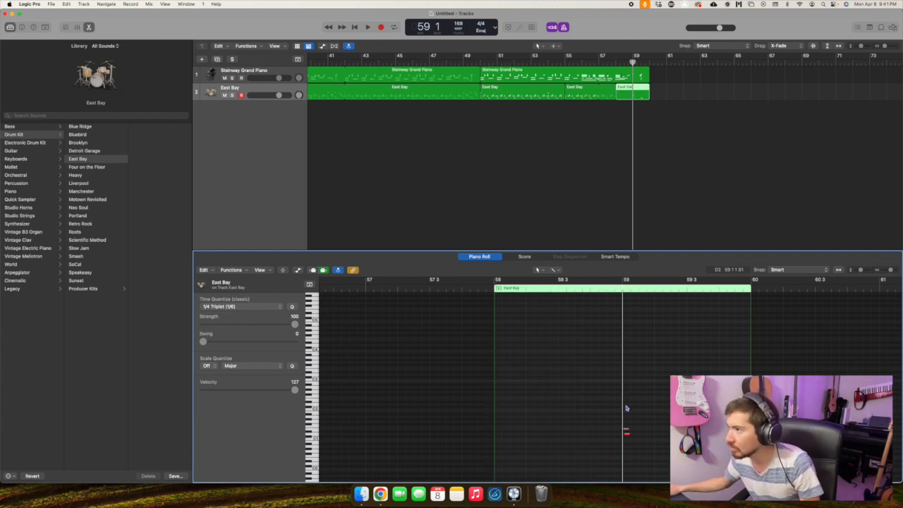
drag(618, 96, 633, 111)
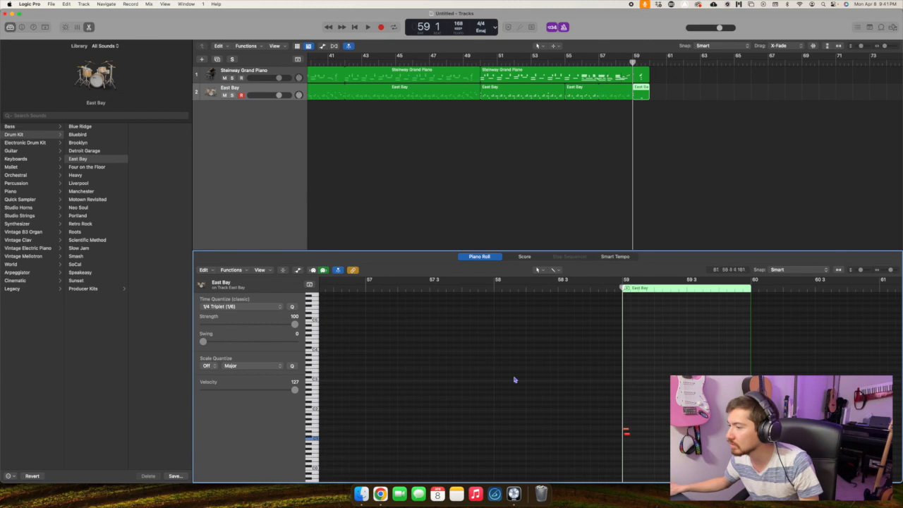
click(237, 307)
click(233, 259)
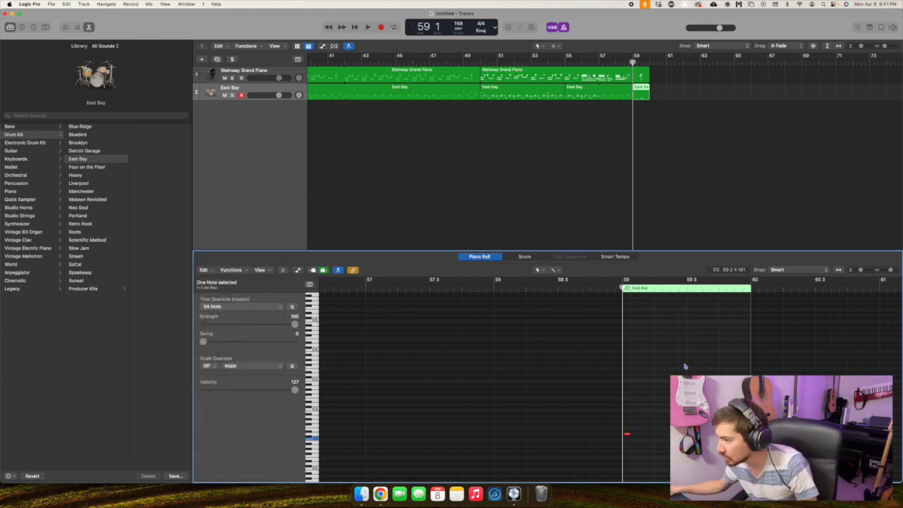
key(super+z)
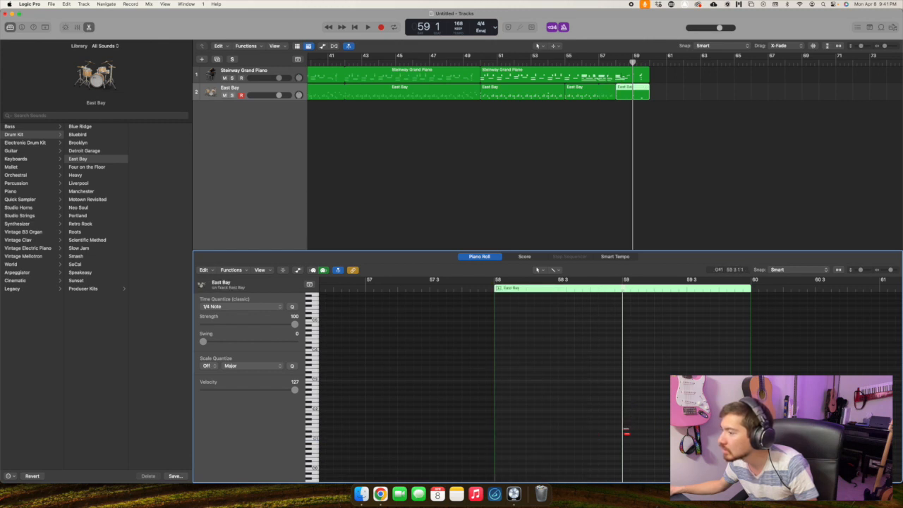
Quantize the closing East Bay region to 1/4 Note and trim its start to bar 59.
click(221, 307)
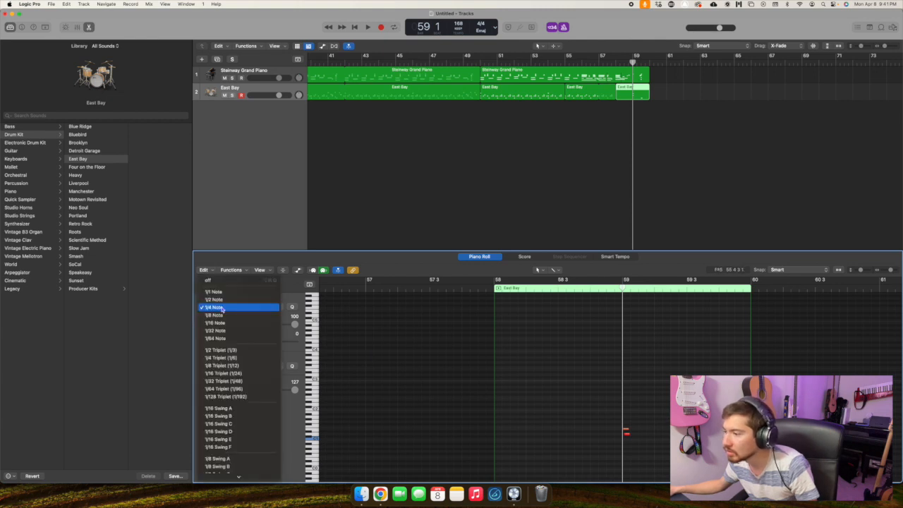
click(222, 308)
drag(496, 353, 621, 379)
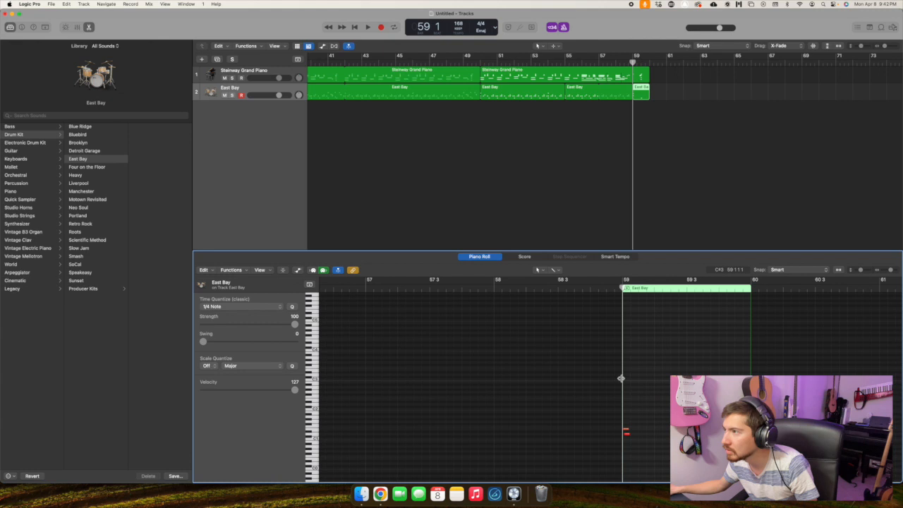
Play the ending with the closing hit, and record another East Bay drum hit at beat 3 of bar 59.
double_click(621, 63)
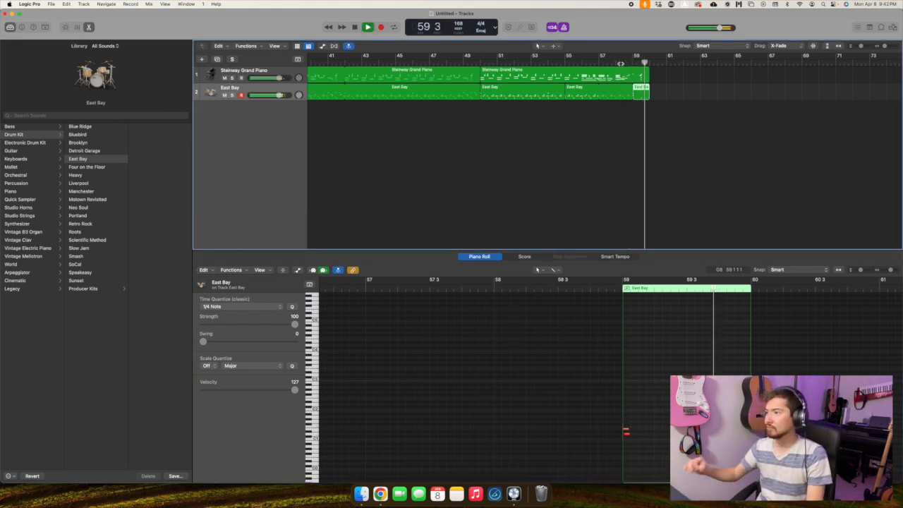
key(space)
click(688, 290)
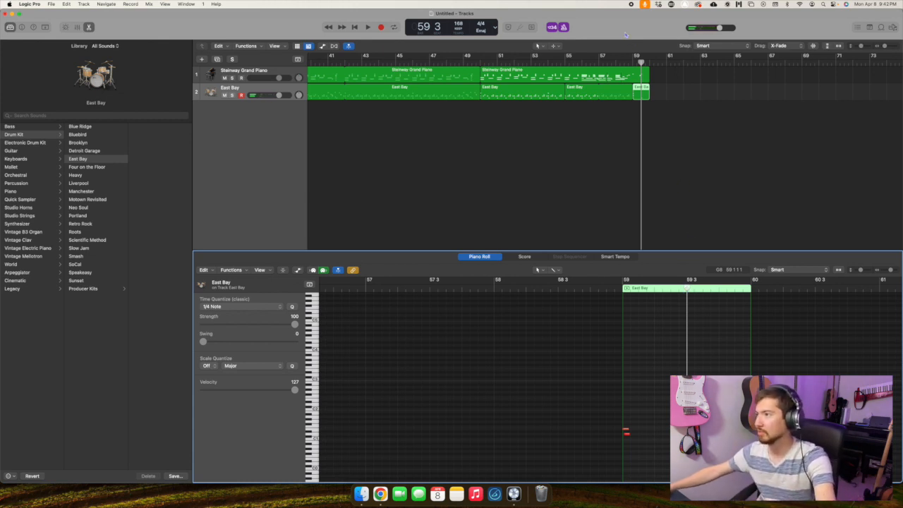
key(space)
key(space)
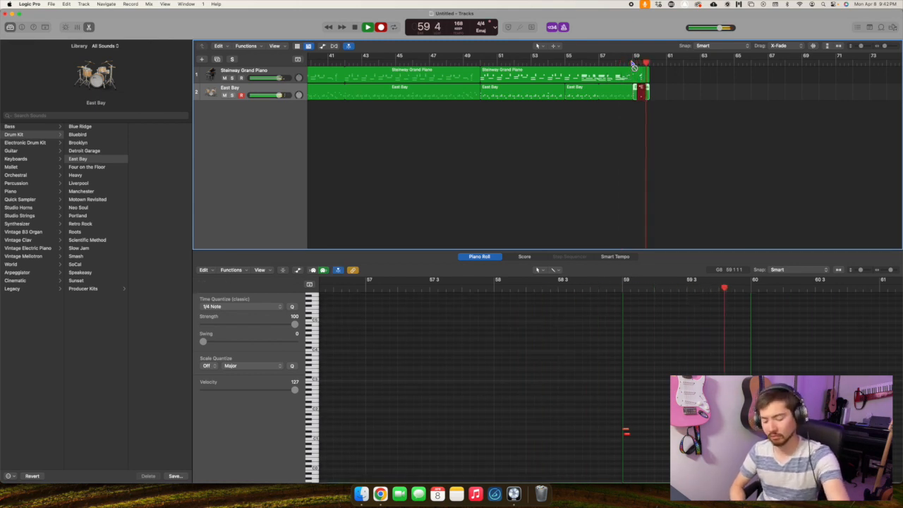
key(space)
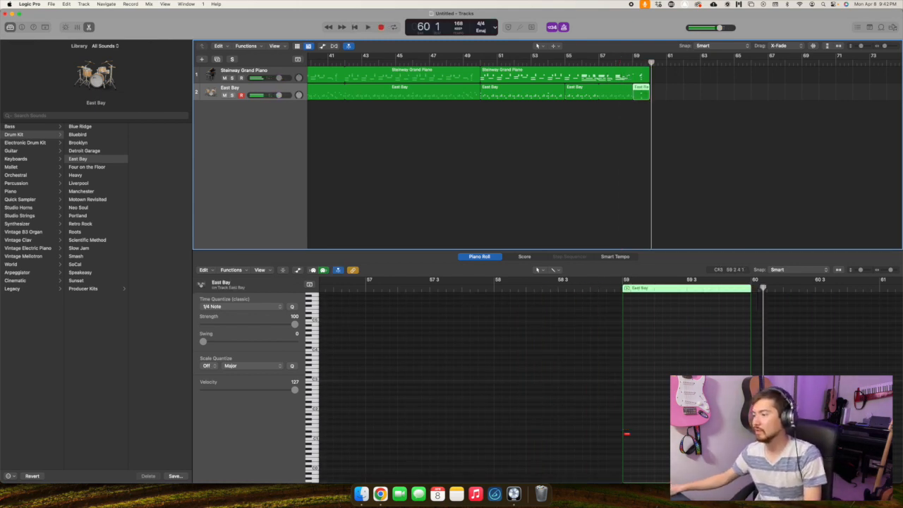
Quantize the closing drum region to 1/4 Note and play it back from bar 59.
click(232, 308)
click(232, 308)
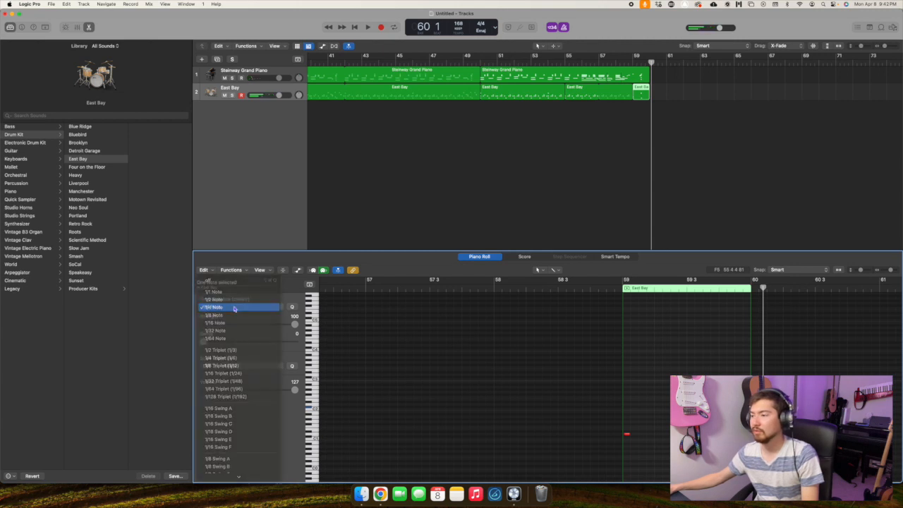
double_click(635, 62)
key(space)
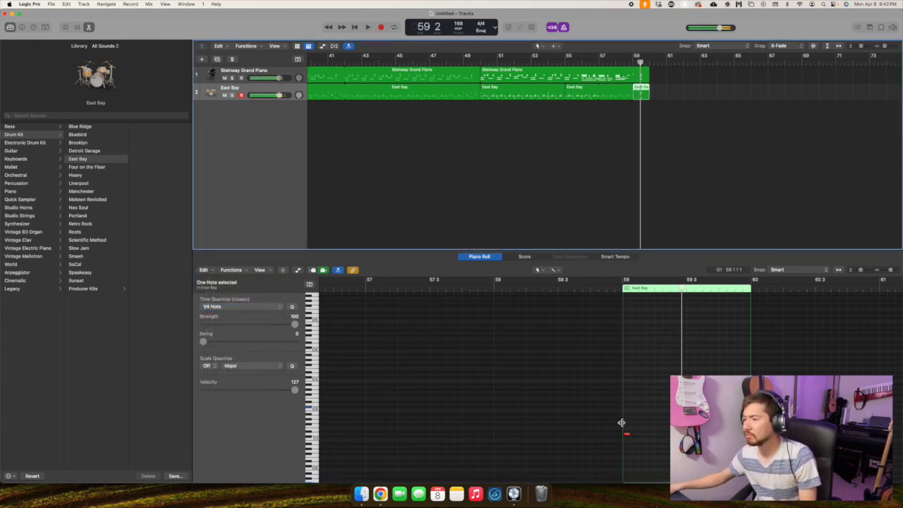
Extend the closing drum region's start slightly before bar 59 and shift its first two notes later so the earliest begins on bar 59.
click(621, 425)
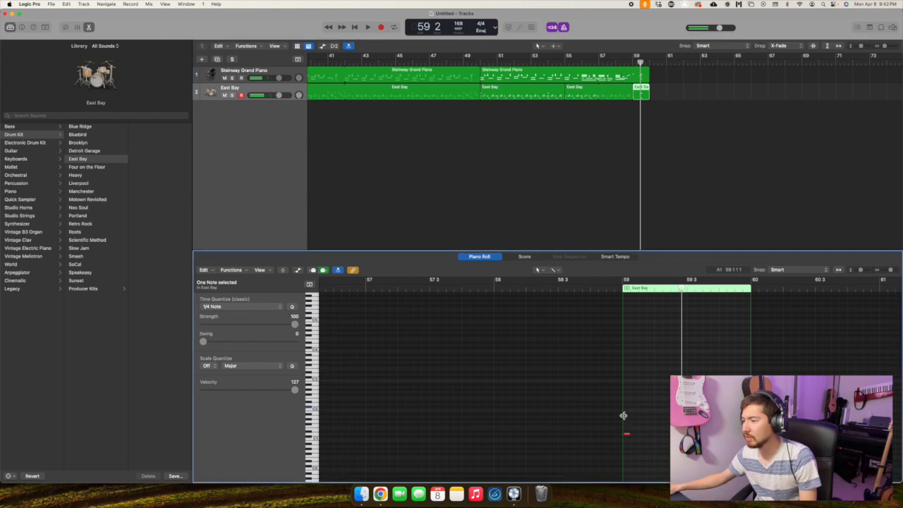
click(622, 426)
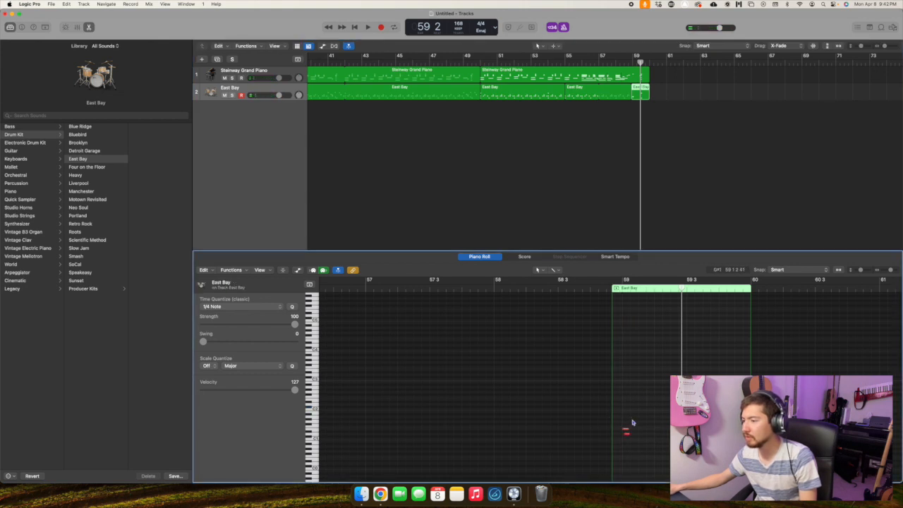
key(super+Right)
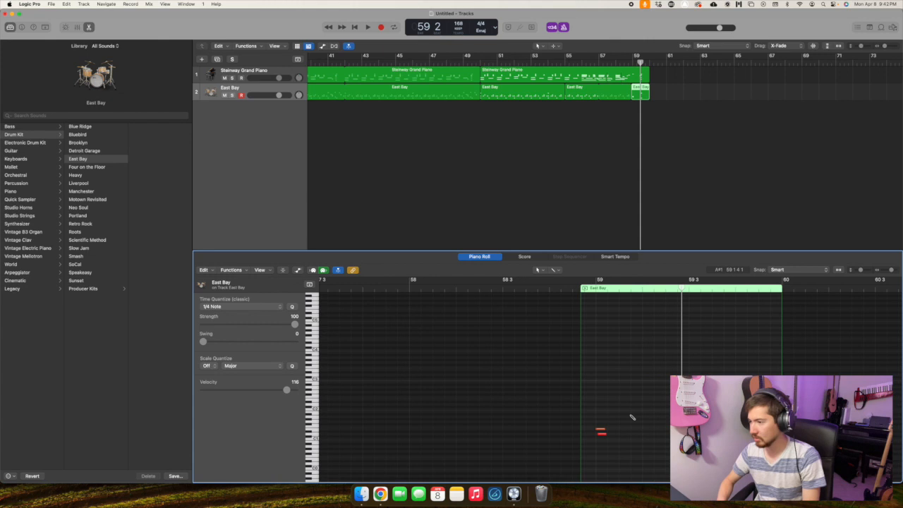
key(super+Right)
key(super+Right)
key(super+Down)
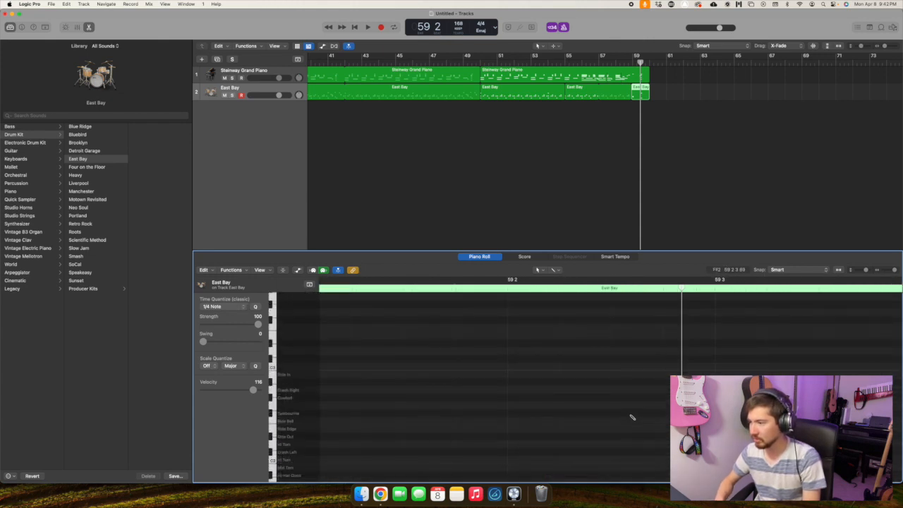
key(super+Up)
scroll(621, 417, left, 3)
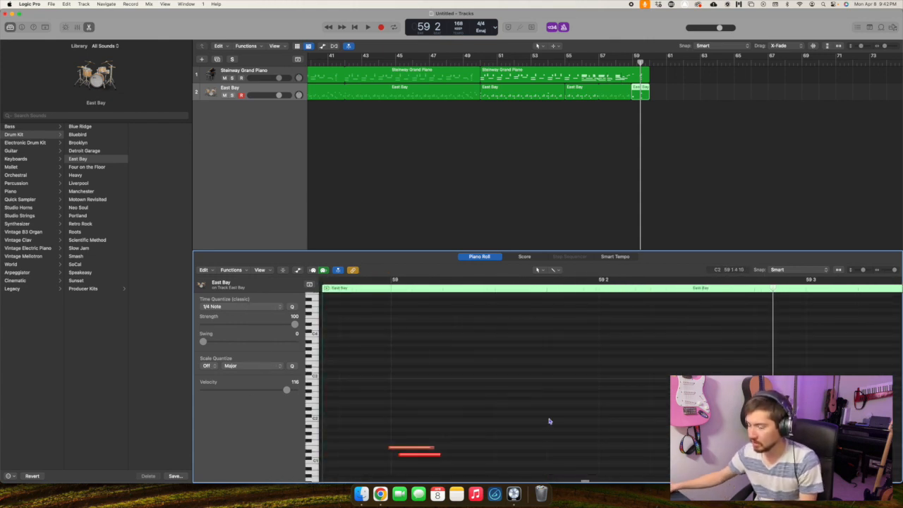
drag(379, 439, 404, 447)
click(409, 425)
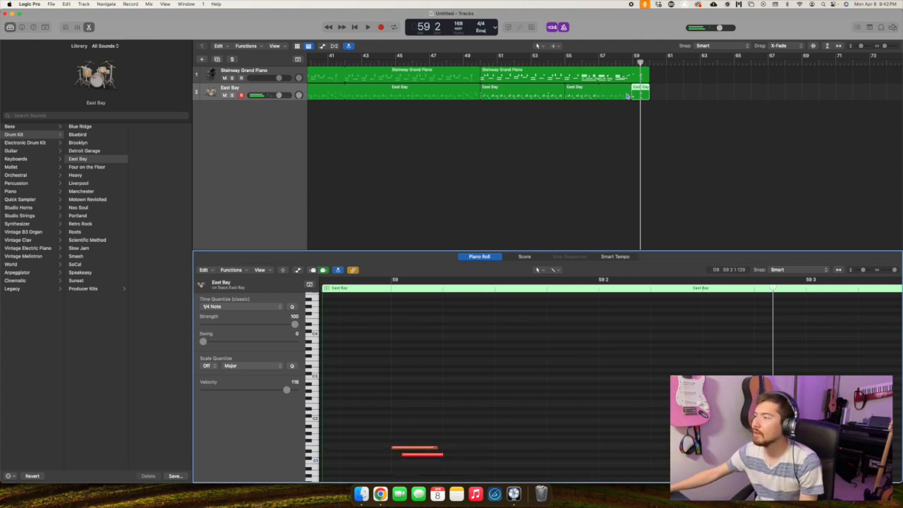
Play the ending from bar 58, trim the closing East Bay region's start back to bar 59, and deselect it.
click(619, 62)
key(space)
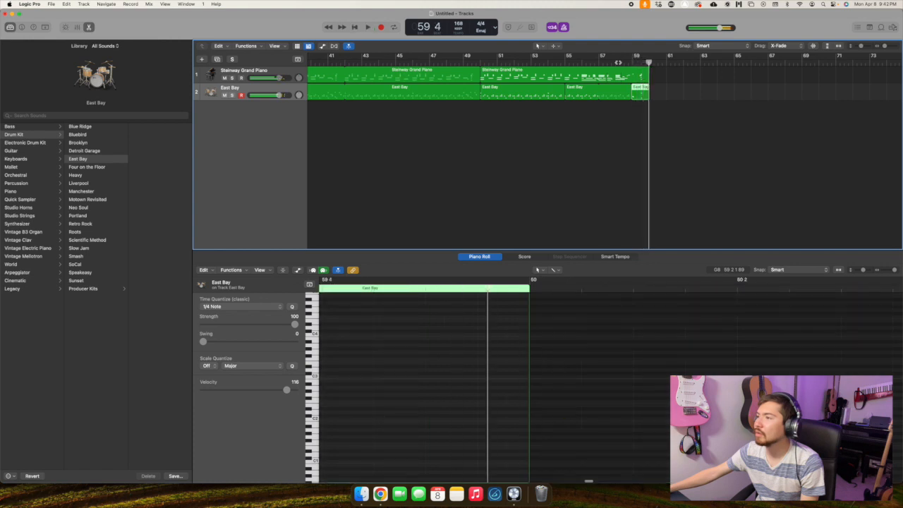
click(637, 62)
key(super+Left)
key(super+Right)
click(568, 335)
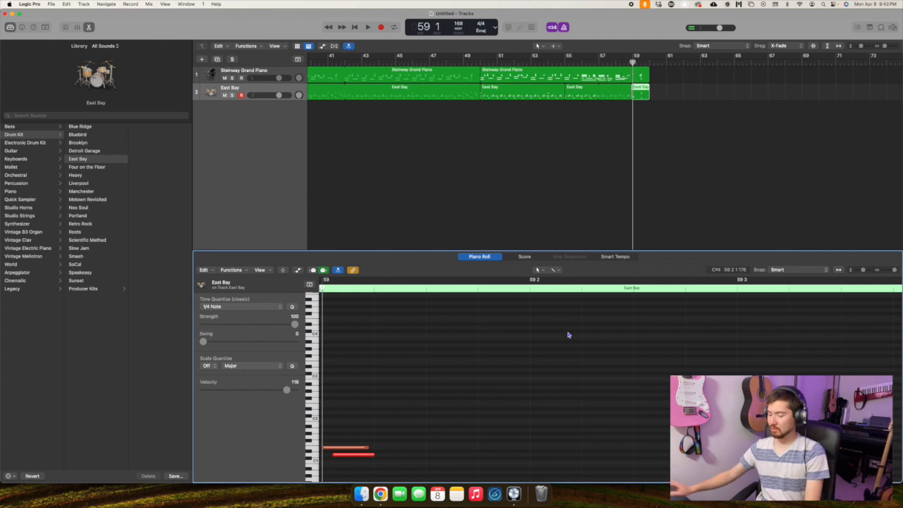
key(super+Left)
key(super+Left)
key(super+Left)
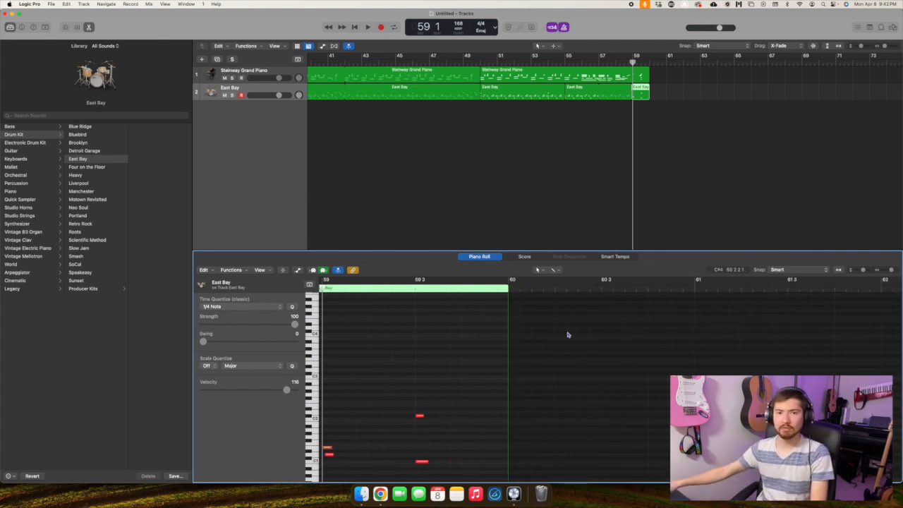
scroll(657, 125, left, 3)
click(622, 114)
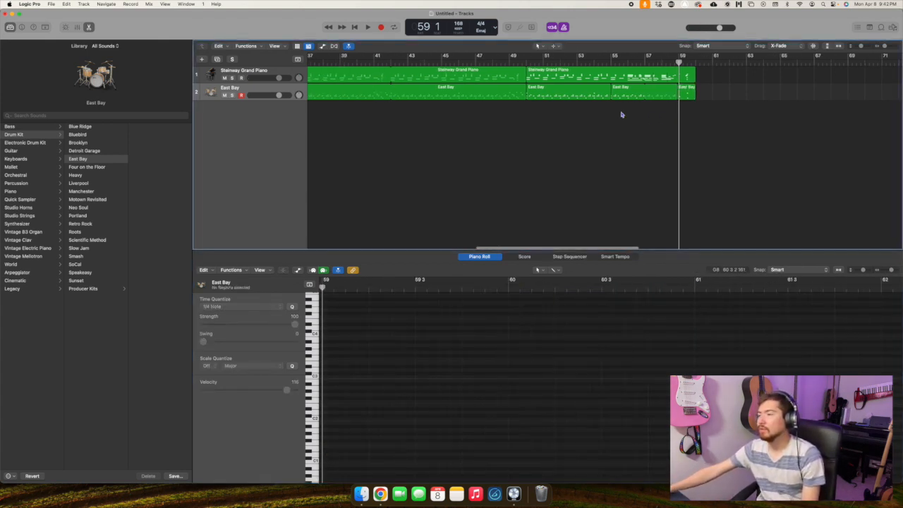
Set the playhead to bar 2 and duplicate the Steinway Grand Piano track as a new empty track.
click(608, 63)
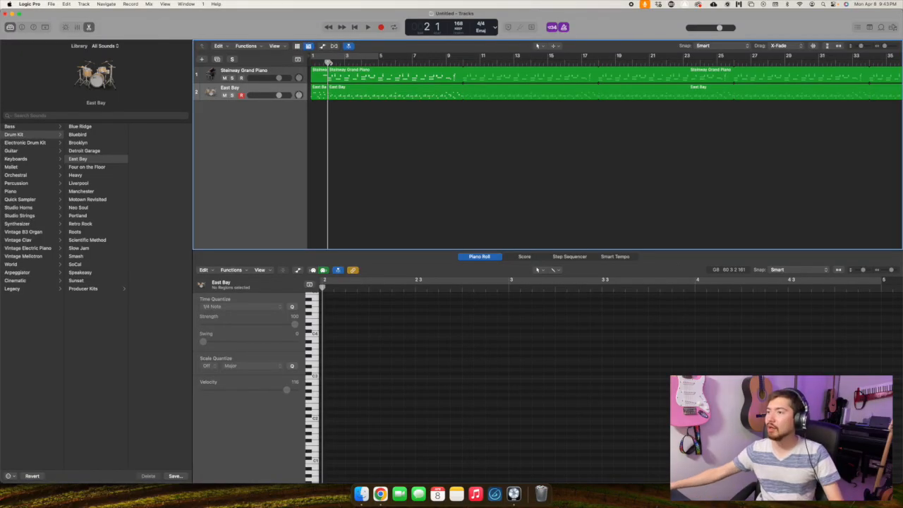
scroll(375, 130, left, 2)
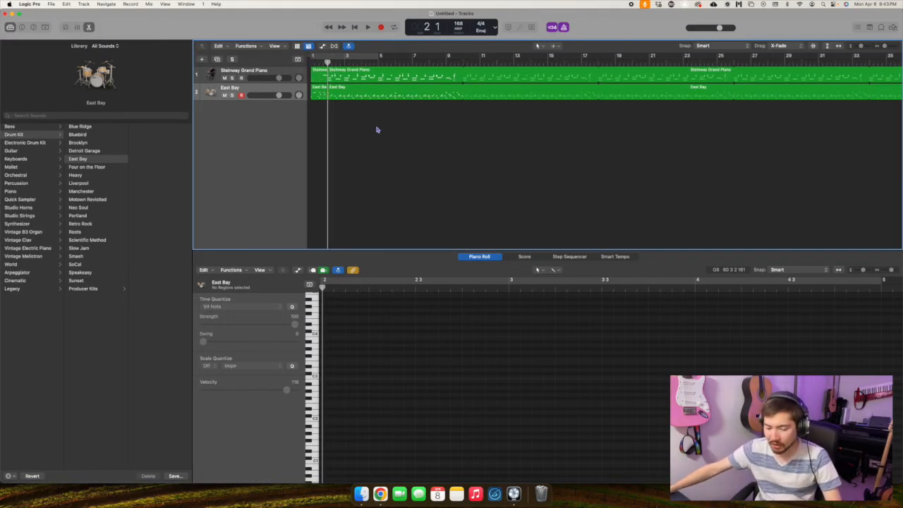
click(259, 74)
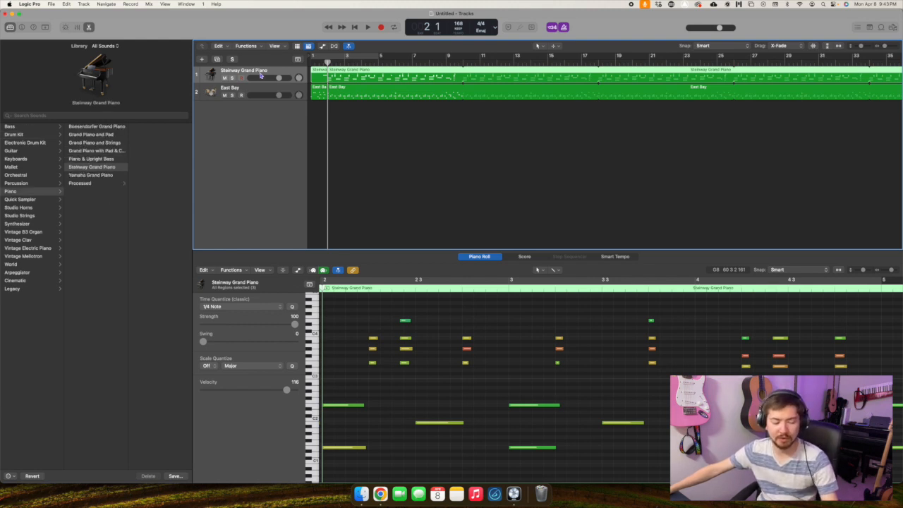
key(super+d)
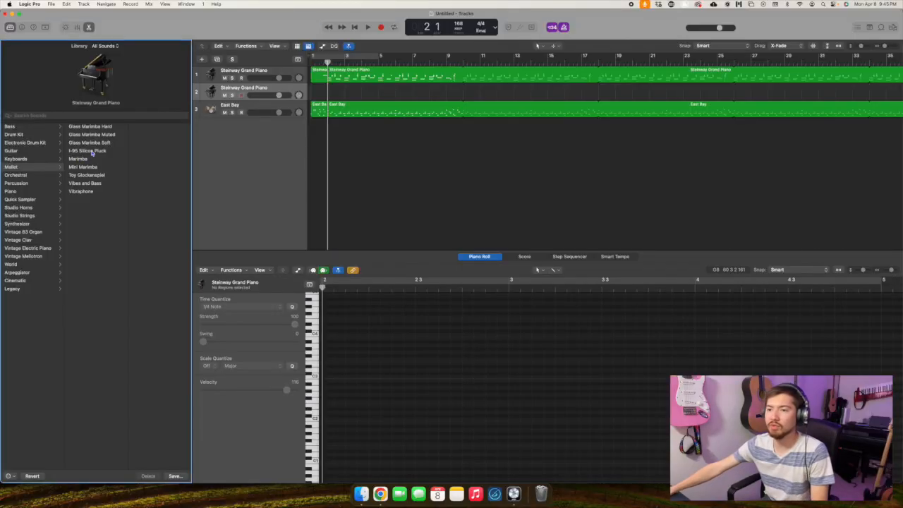
Audition several Mallet sounds on the duplicated track, including Glass Marimba Muted and Toy Glockenspiel, and settle on Vibraphone.
click(92, 152)
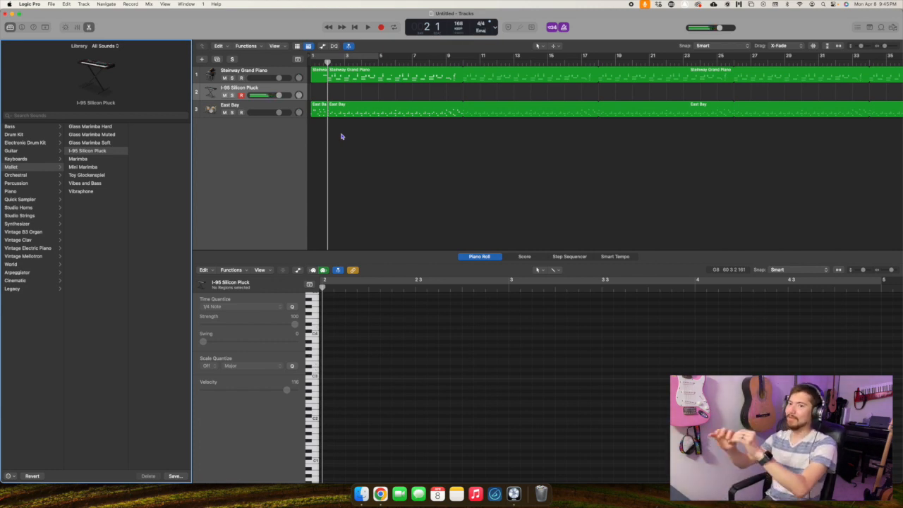
click(96, 142)
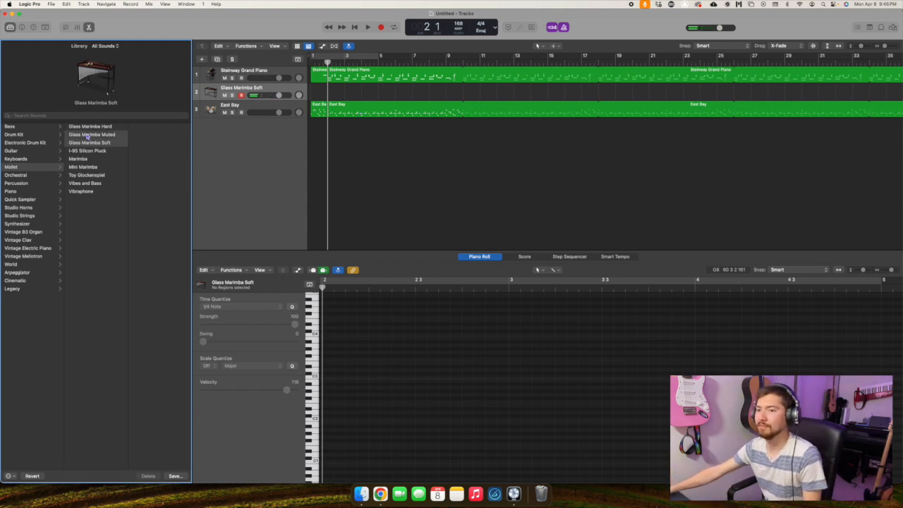
click(88, 135)
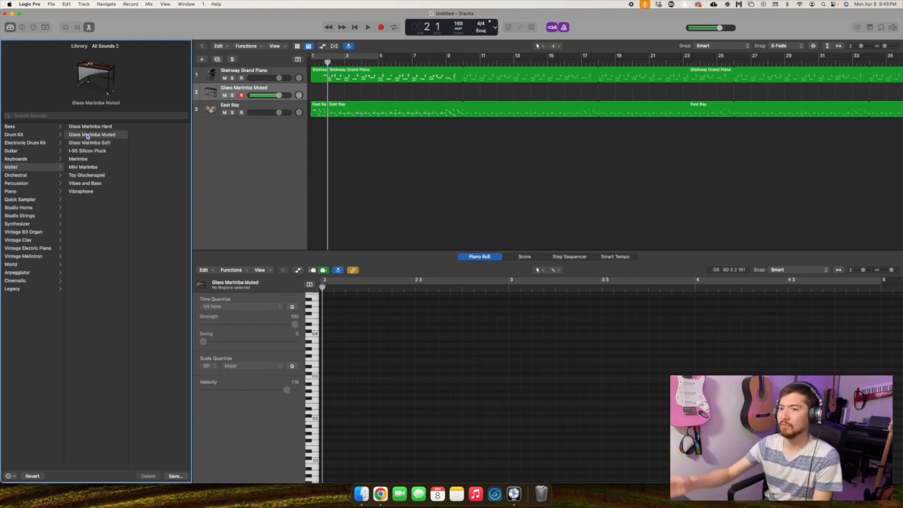
click(100, 169)
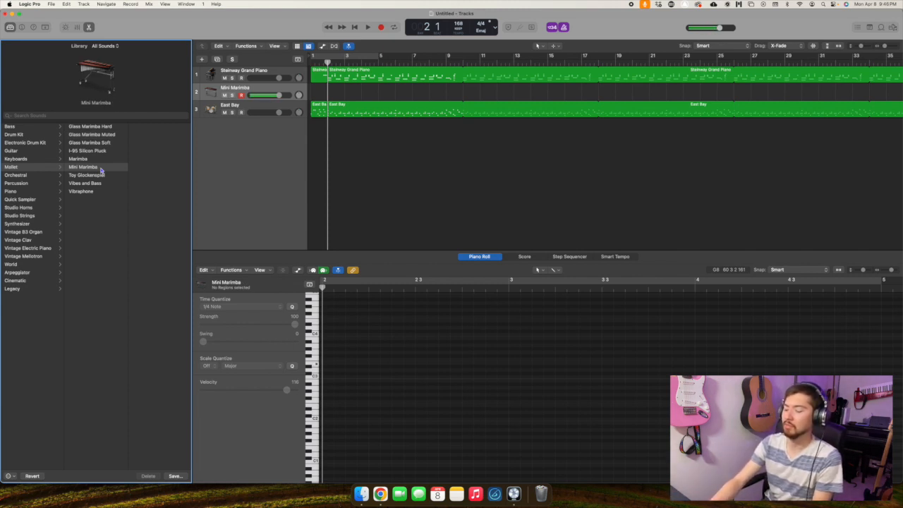
click(100, 176)
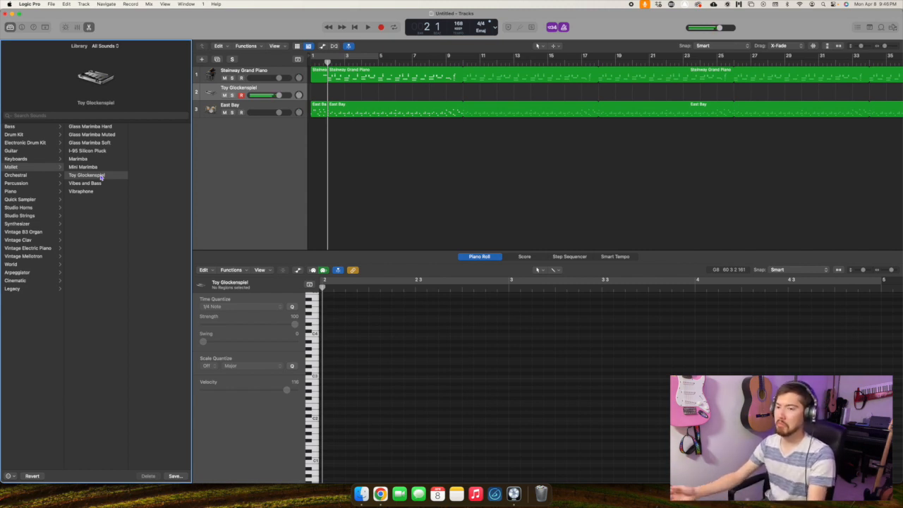
click(98, 191)
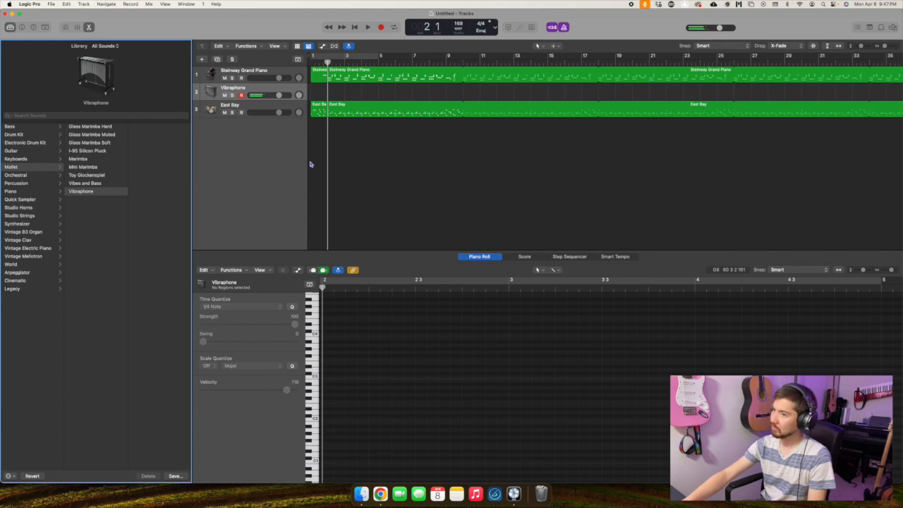
Move the piano and drum regions after the intro to about bar 8.5 and record a piano passage from bar 2 on Steinway Grand Piano.
key(super+z)
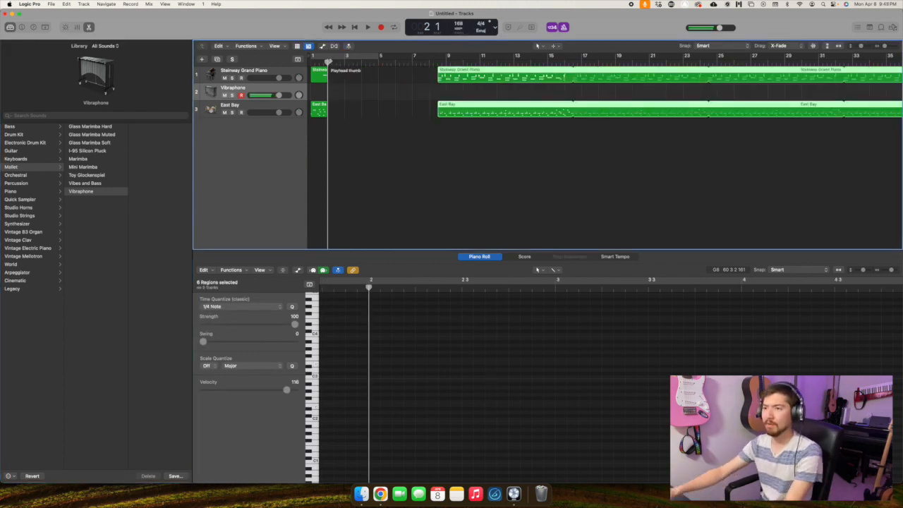
click(269, 73)
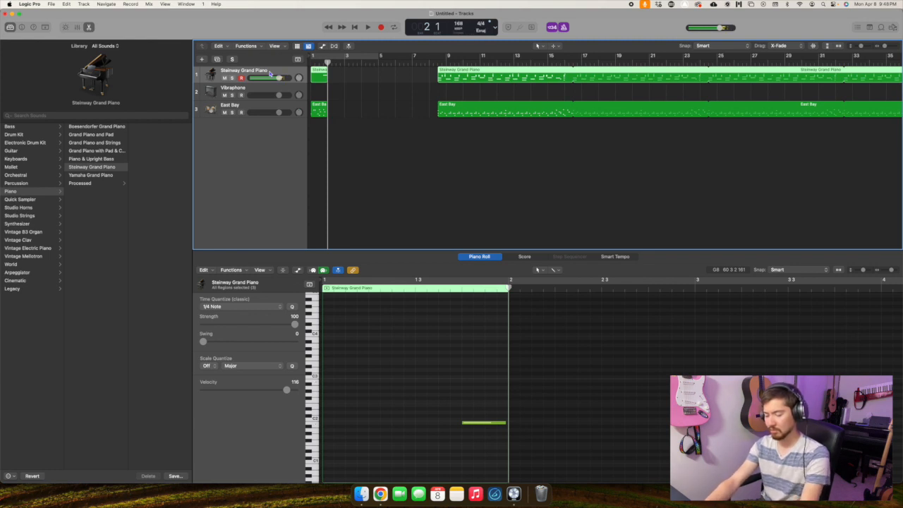
key(r)
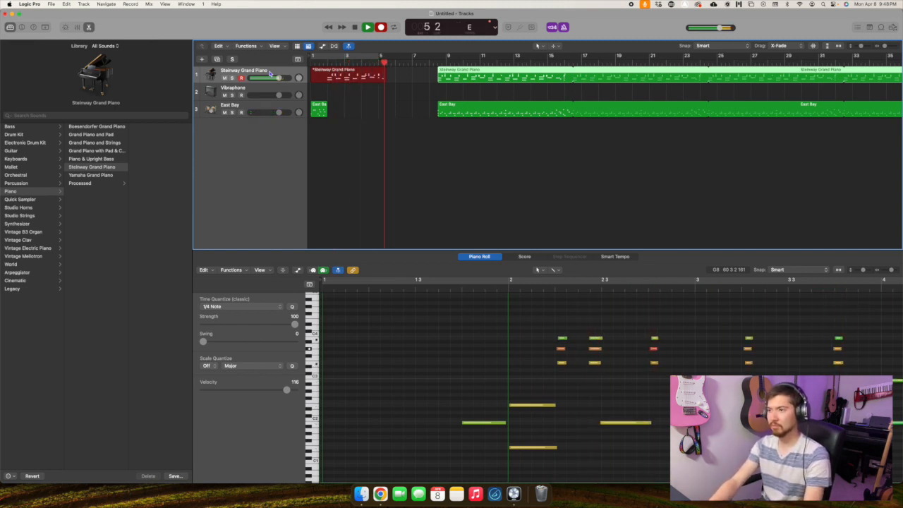
key(space)
Quantize the recorded piano notes to 1/8 Triplet (1/12), play them back from bar 2, and deselect the region.
click(493, 339)
click(228, 307)
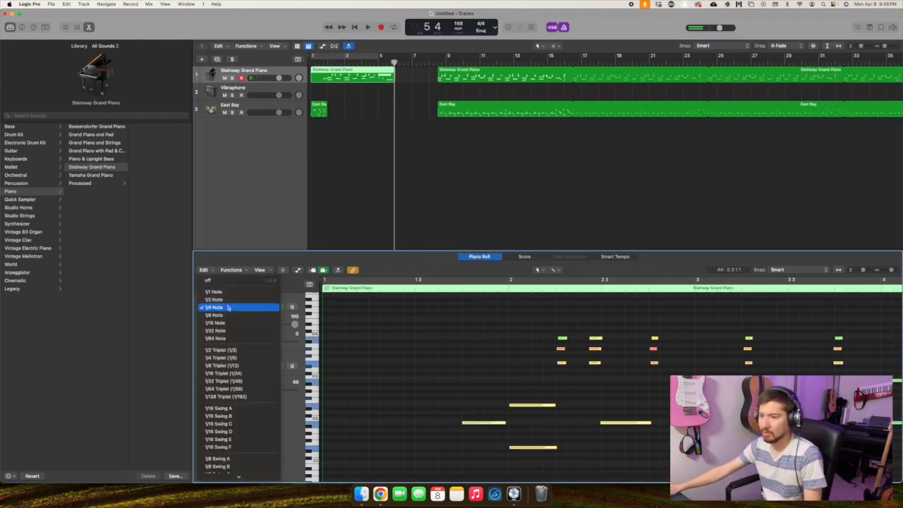
click(240, 365)
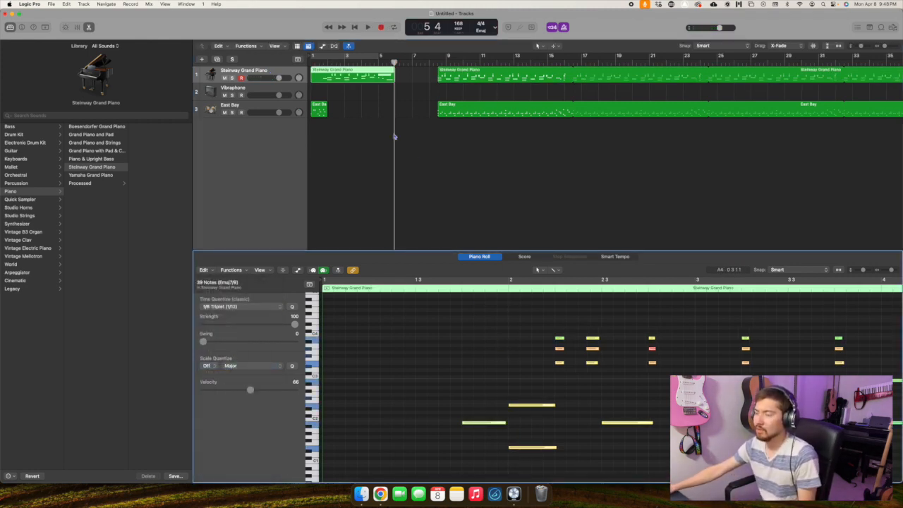
click(328, 68)
key(space)
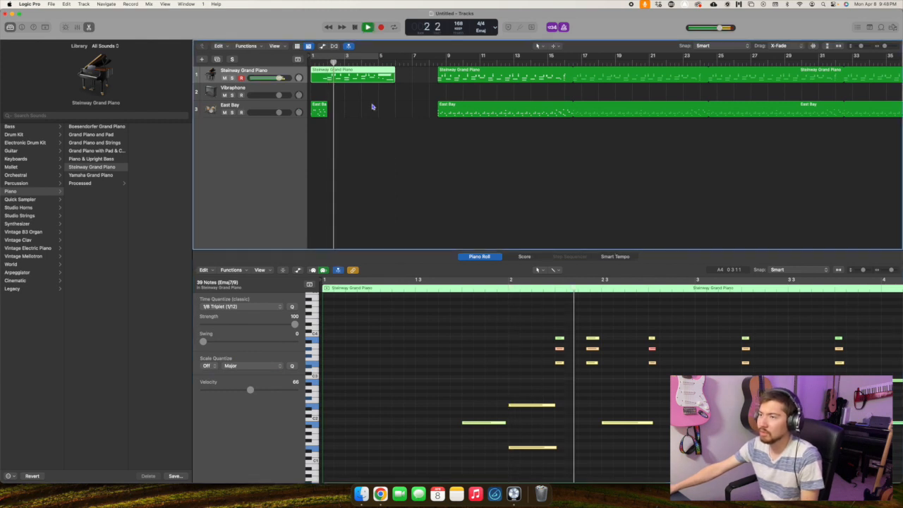
click(372, 106)
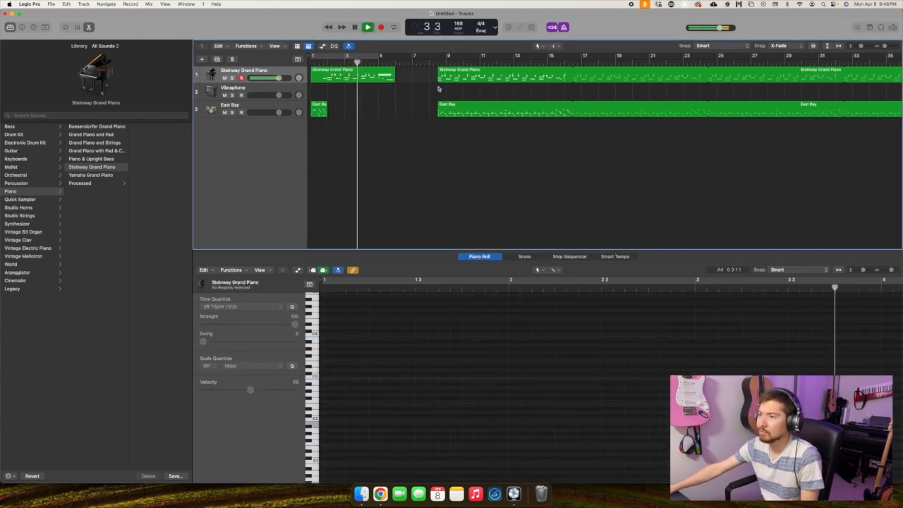
Move all piano and East Bay regions that follow the gap earlier so they start at bar 6.
key(super+Left)
key(super+Left)
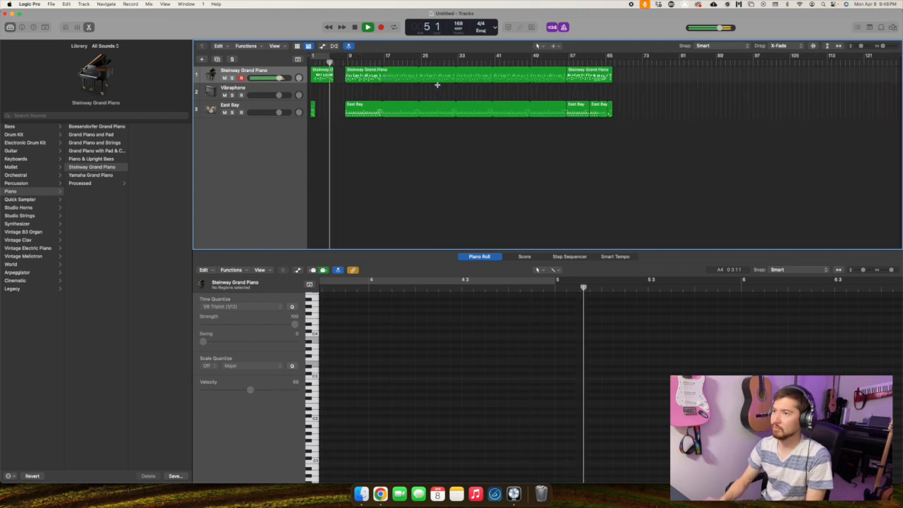
key(space)
drag(358, 149, 693, 65)
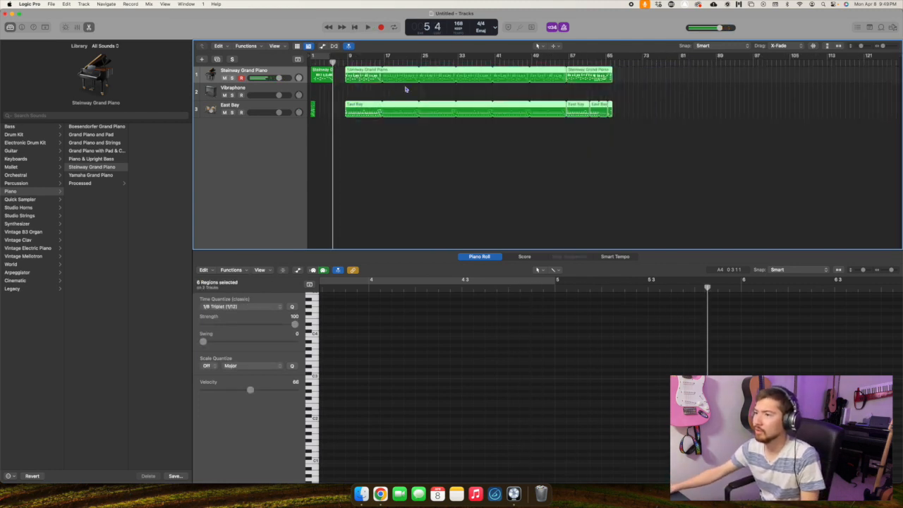
key(super+Right)
key(super+Right)
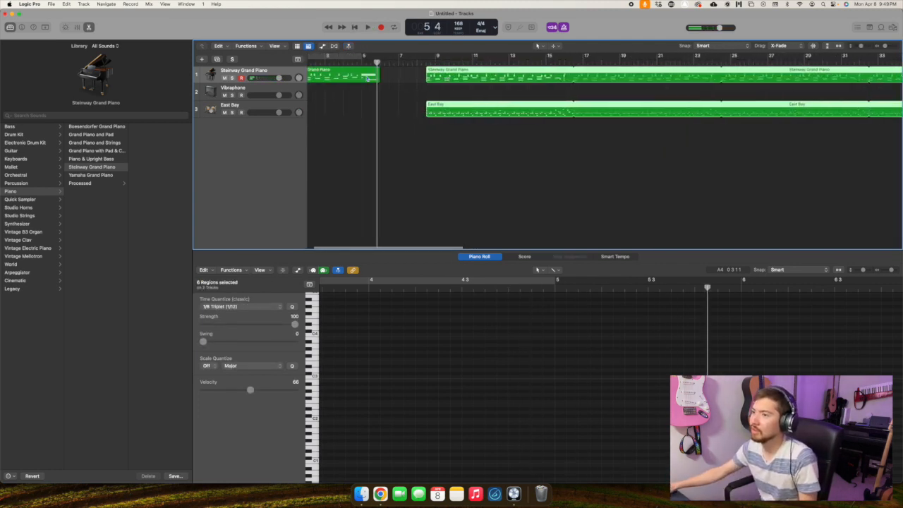
drag(464, 73, 417, 76)
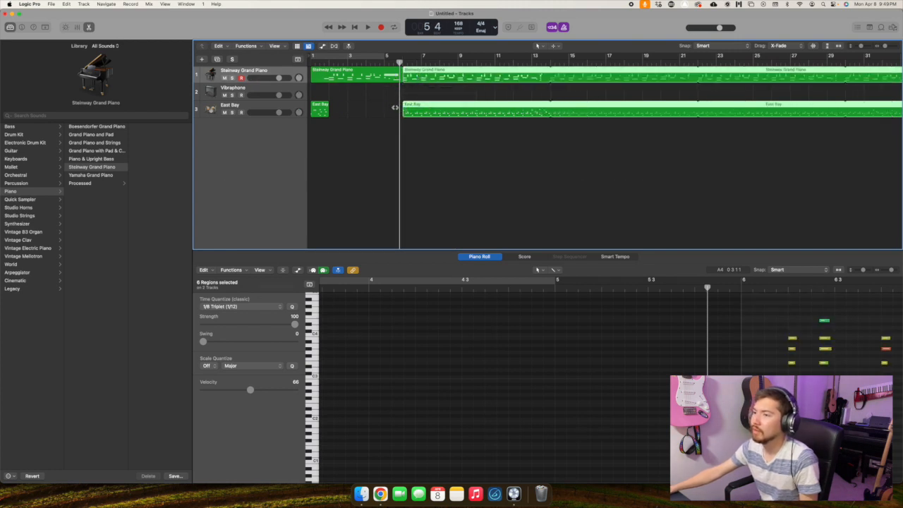
Deselect the moved regions and listen to the transition into bar 6 and the drums from about bar 11.
click(388, 109)
key(space)
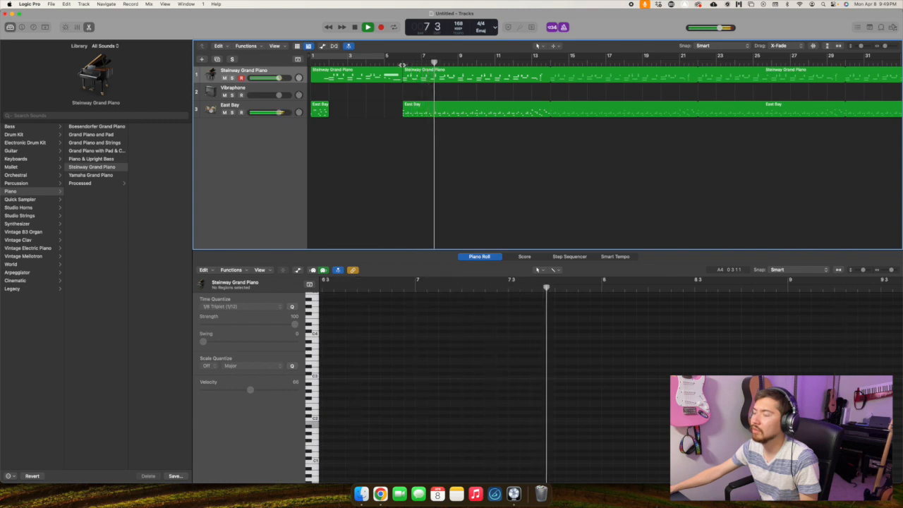
key(space)
click(494, 62)
key(space)
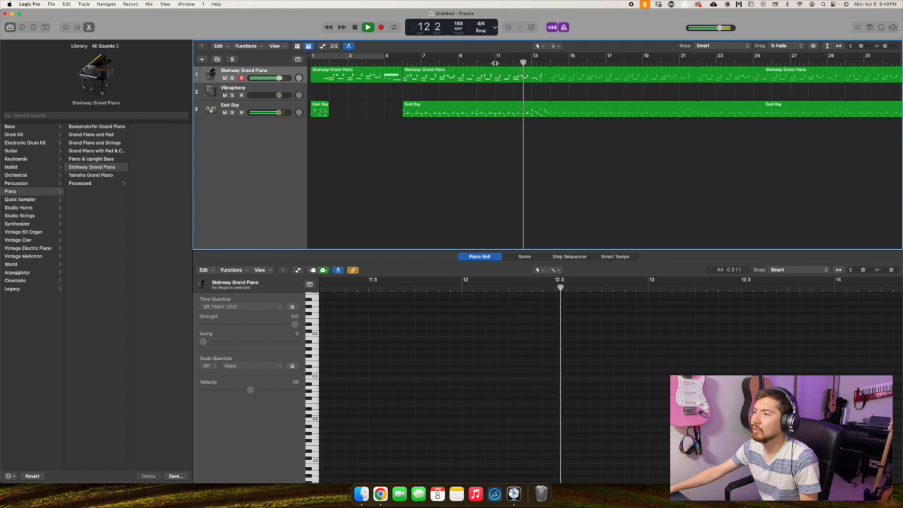
key(space)
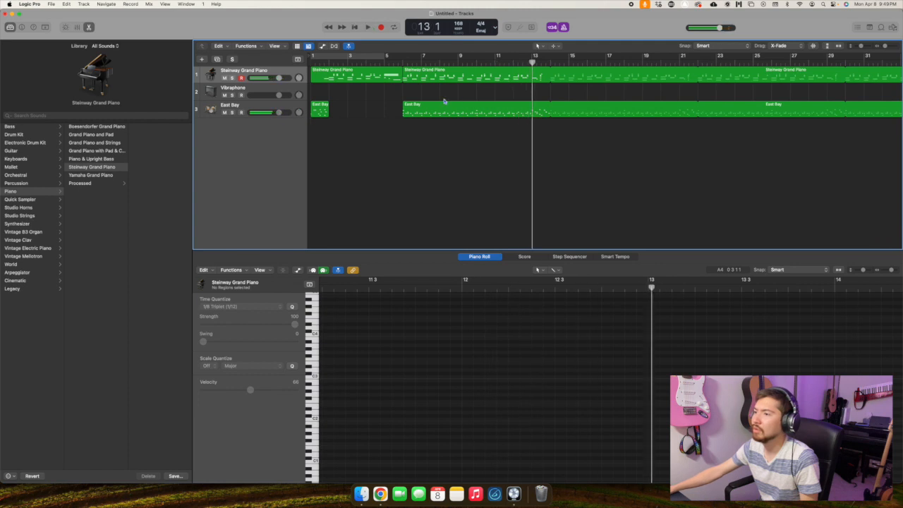
Split the looped East Bay region at bar 10 and copy its section from bar 10 to bar 14.
click(477, 60)
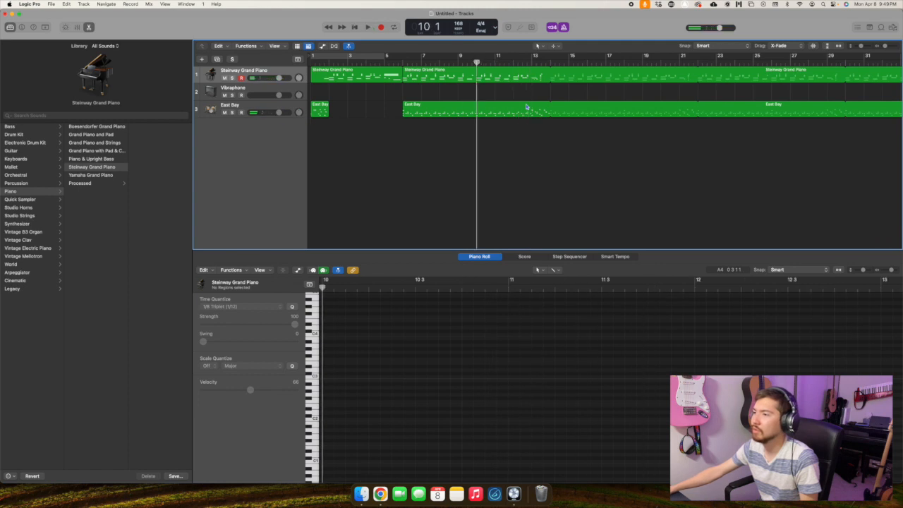
click(481, 106)
key(super+t)
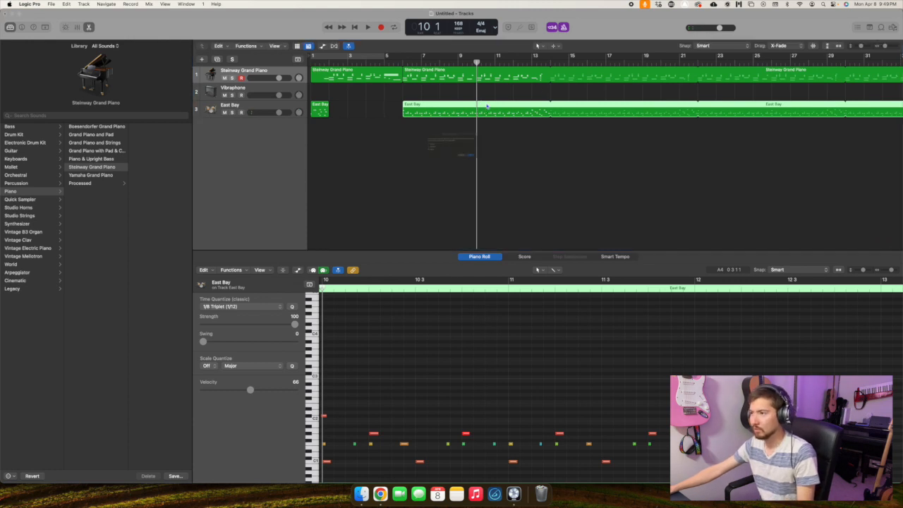
click(507, 172)
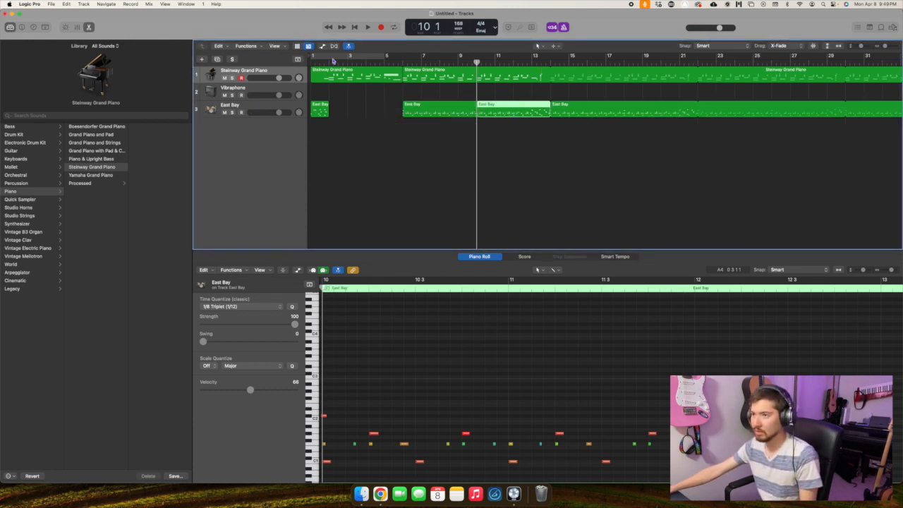
click(329, 61)
key(super+v)
key(super+z)
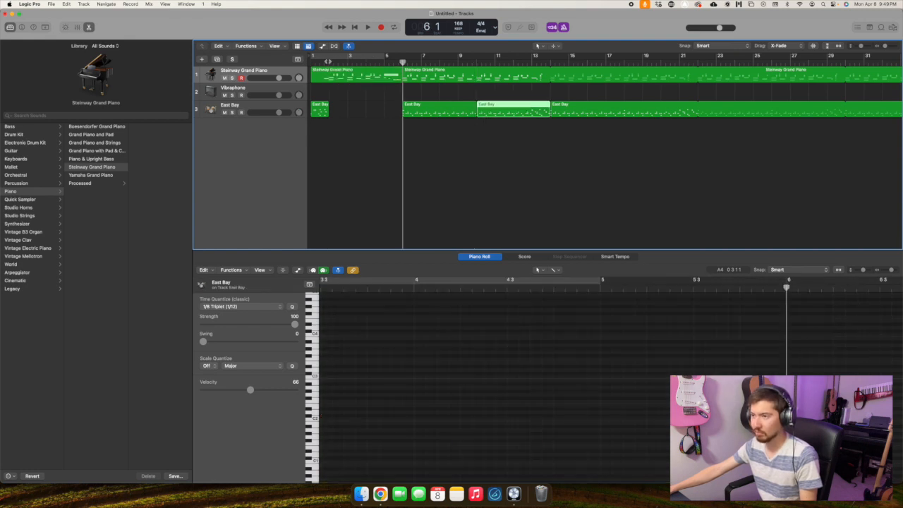
Paste the copied drum section onto the East Bay track at bar 2 and deselect it.
click(240, 111)
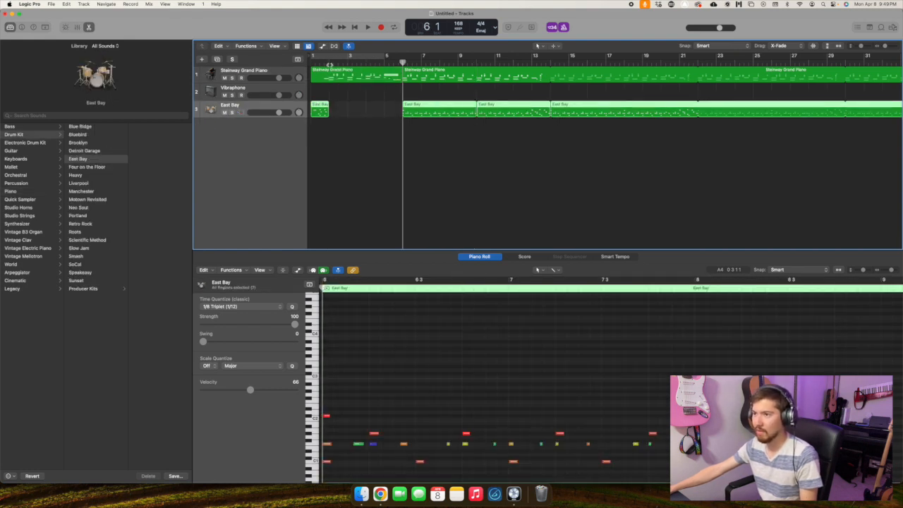
click(329, 61)
key(super+v)
click(451, 139)
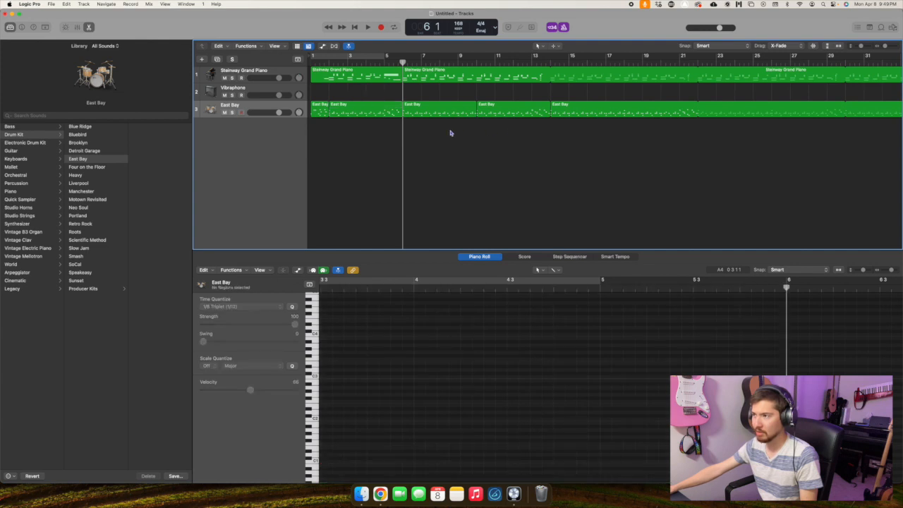
Join the two East Bay regions between bars 6 and 14, then play the new opening from the start of the song.
click(485, 115)
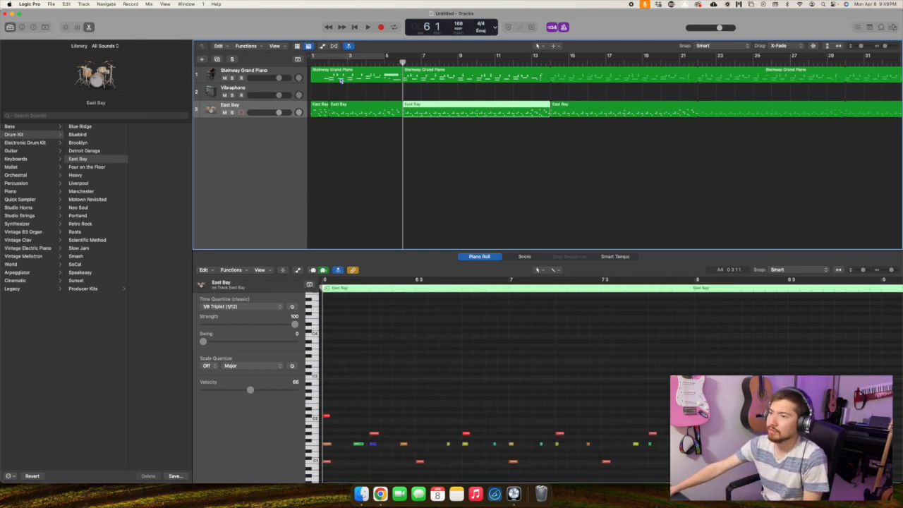
key(Return)
key(space)
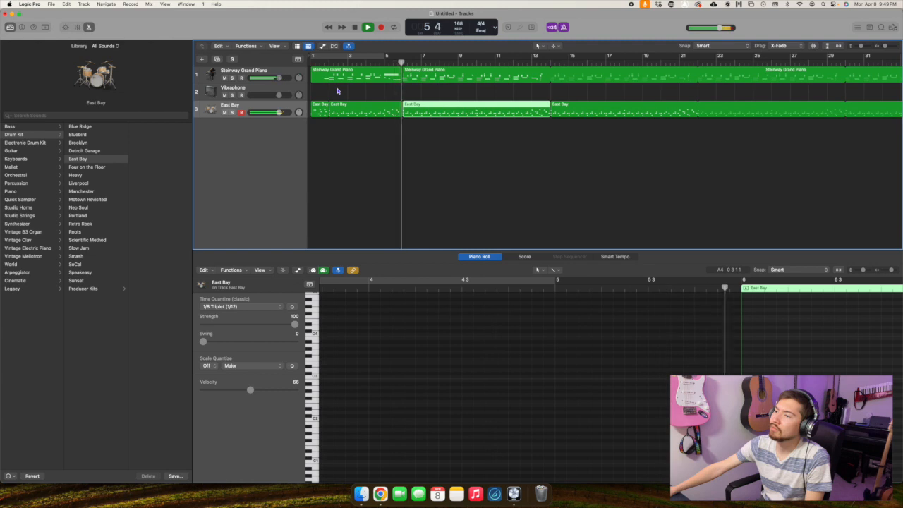
click(367, 147)
key(space)
Select the Vibraphone track and play the opening from bar 2 and from the song's start to rehearse a mallet part.
click(328, 63)
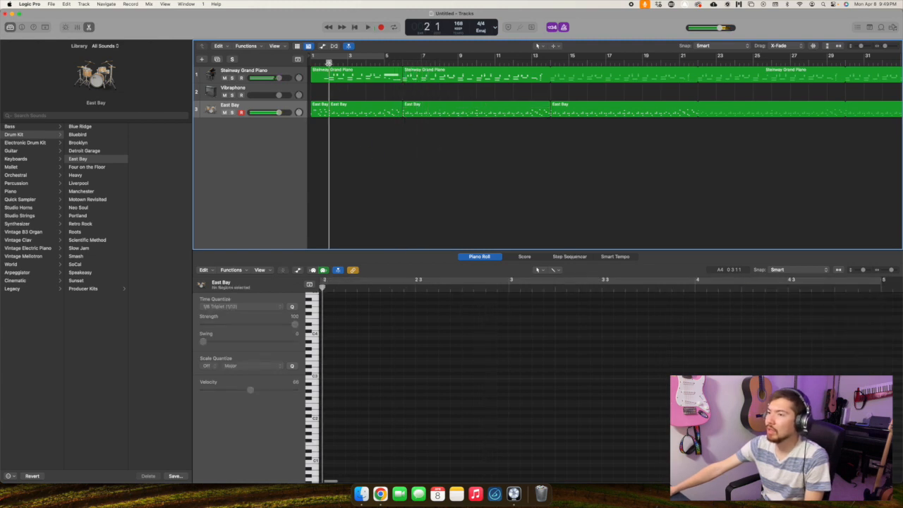
click(266, 89)
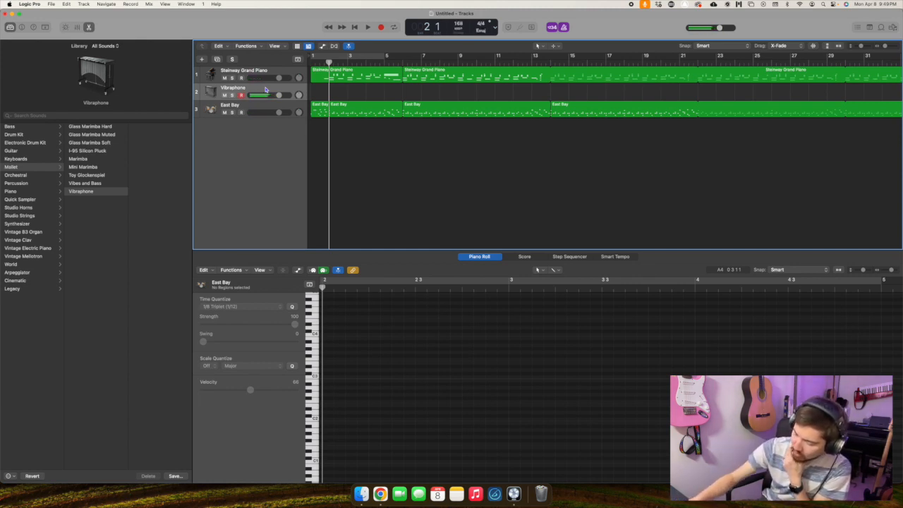
key(space)
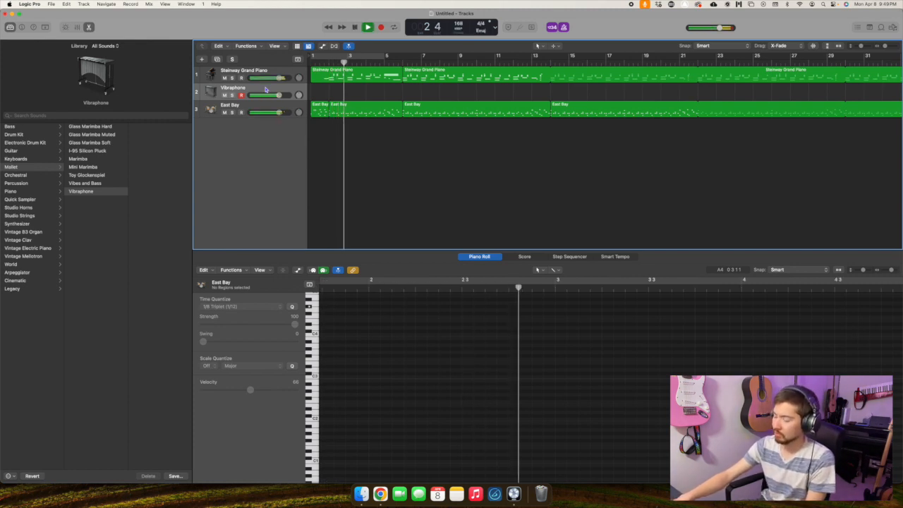
key(space)
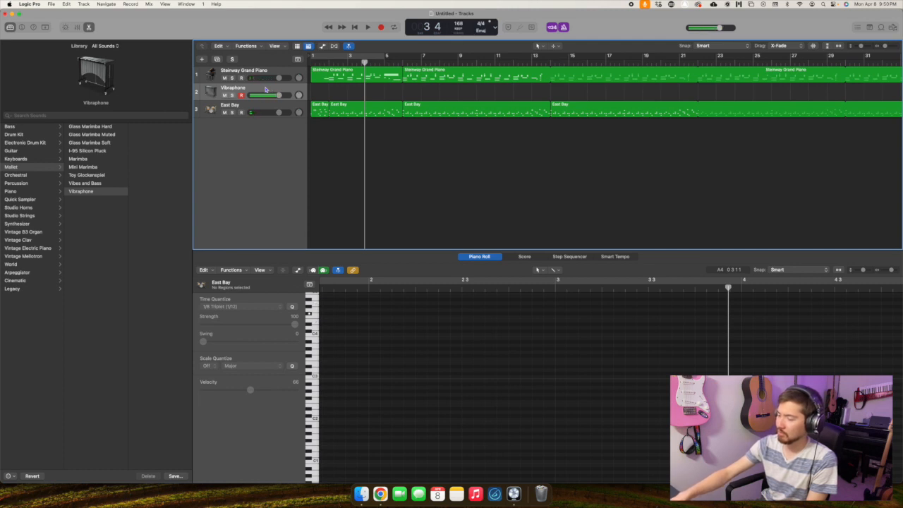
key(space)
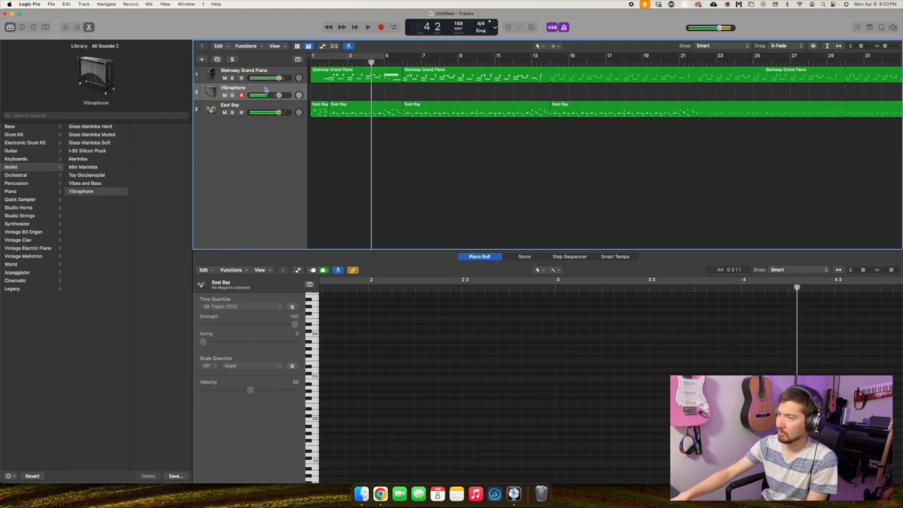
key(Return)
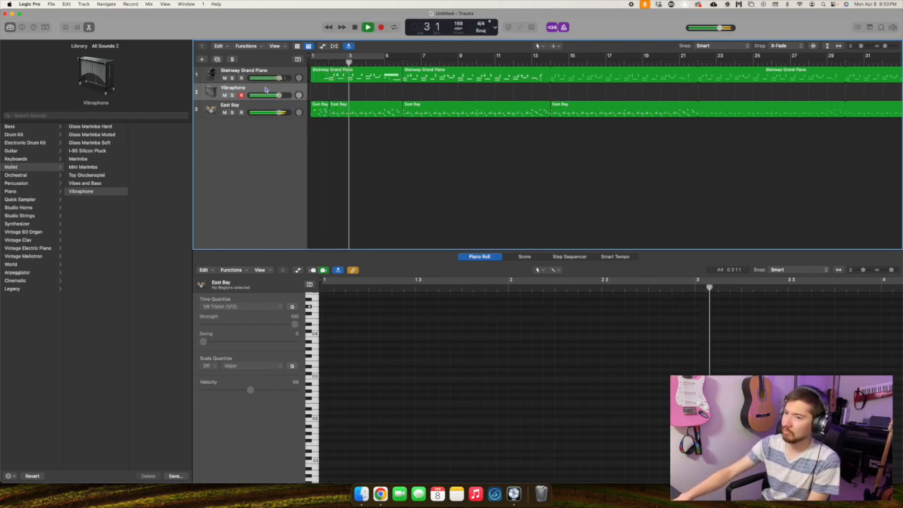
key(space)
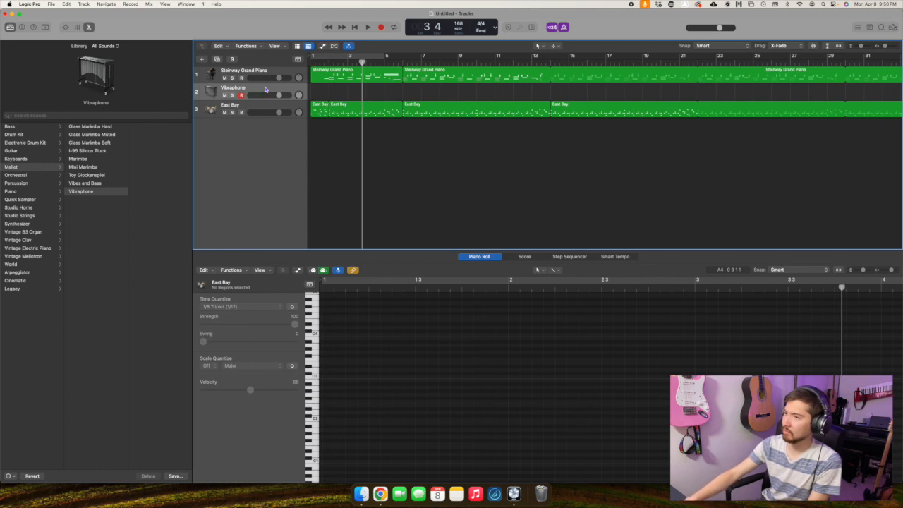
Split the opening Steinway Grand Piano region at bar 2, delete its section from bar 2 to bar 6, and select the piano track.
click(329, 61)
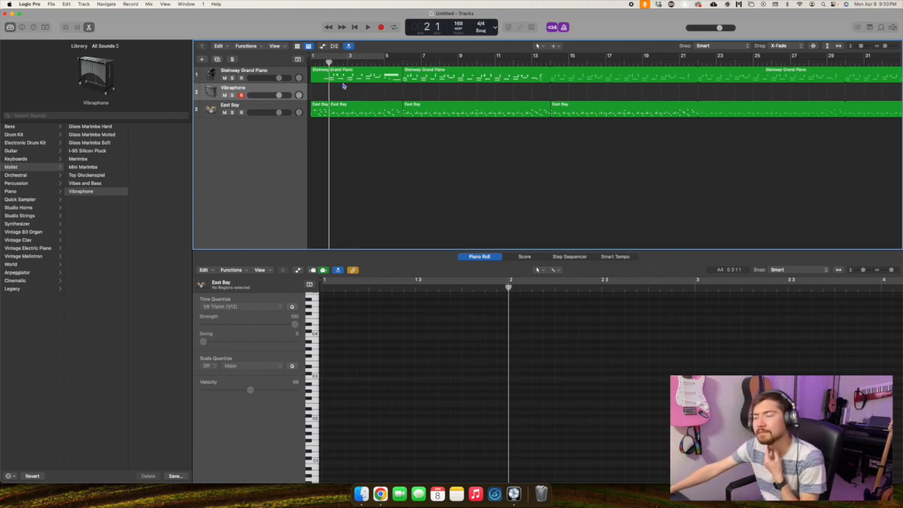
click(352, 79)
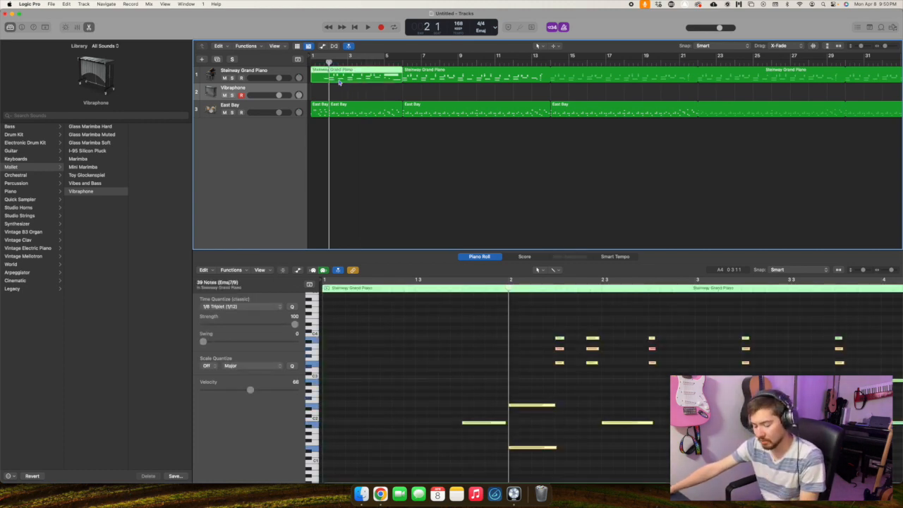
key(super+t)
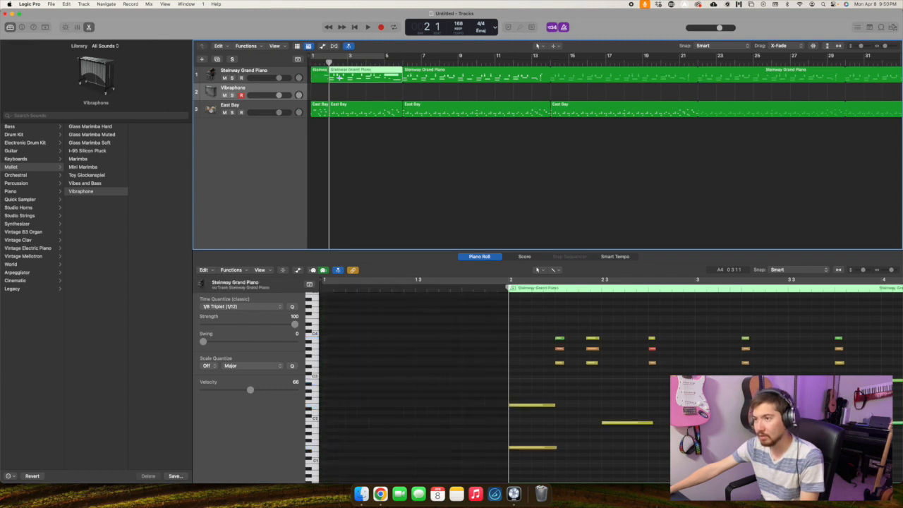
key(Delete)
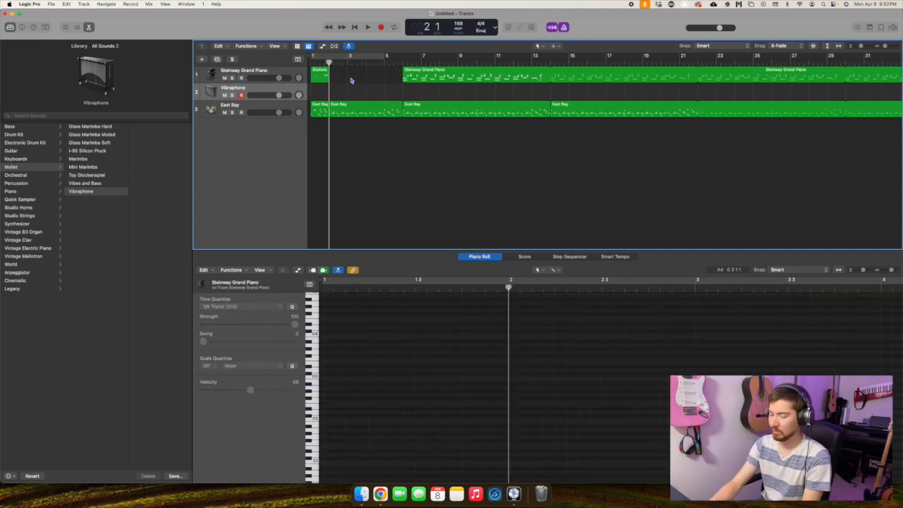
click(273, 72)
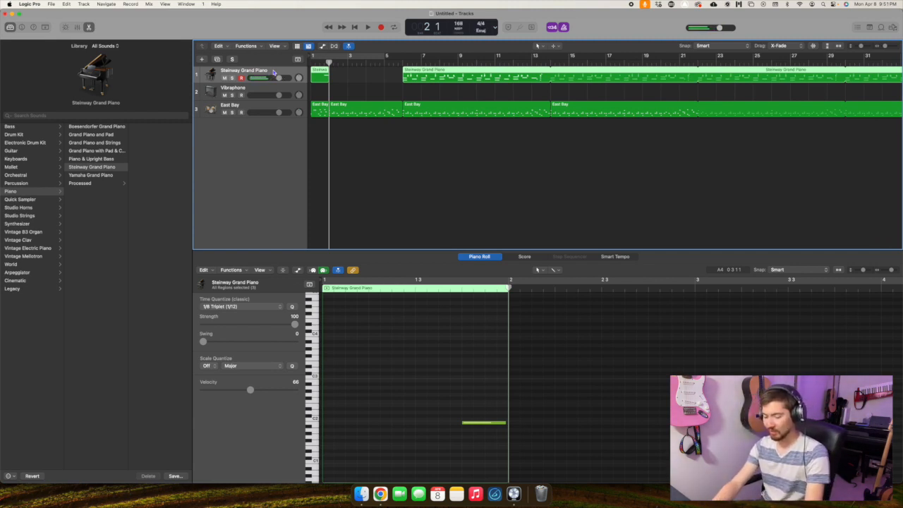
key(r)
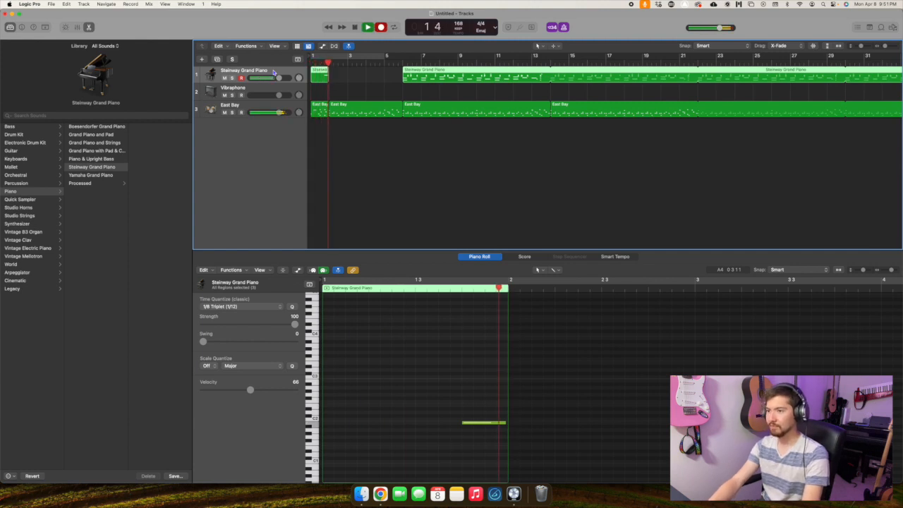
key(space)
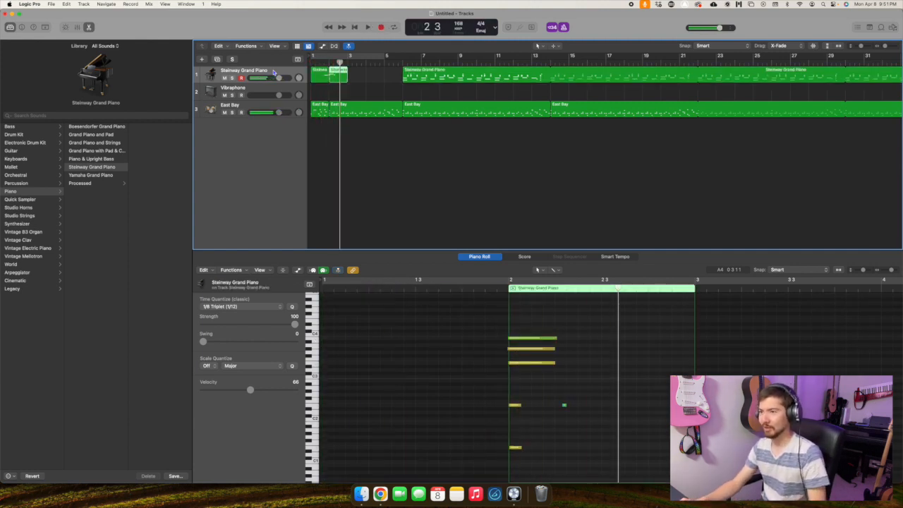
key(super+z)
Record a new piano part over bars 2 to 6 on the Steinway Grand Piano track, starting from the song's beginning.
key(Return)
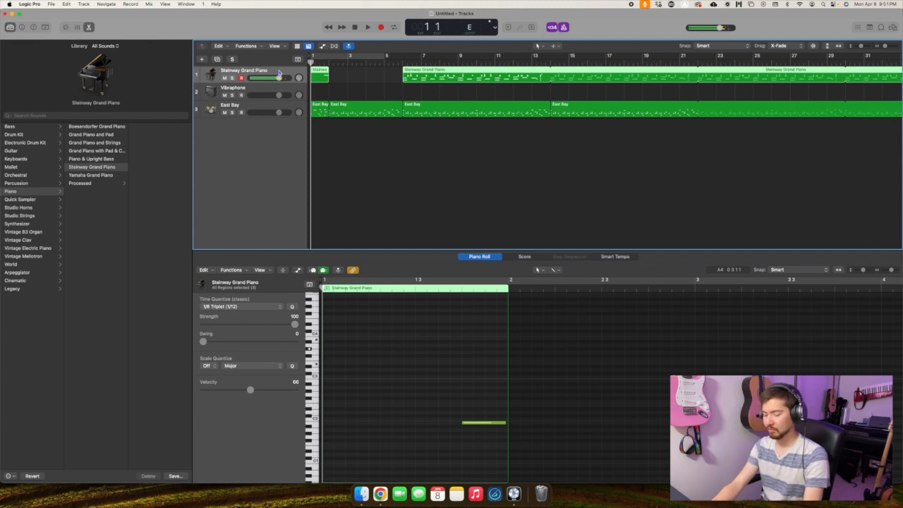
key(space)
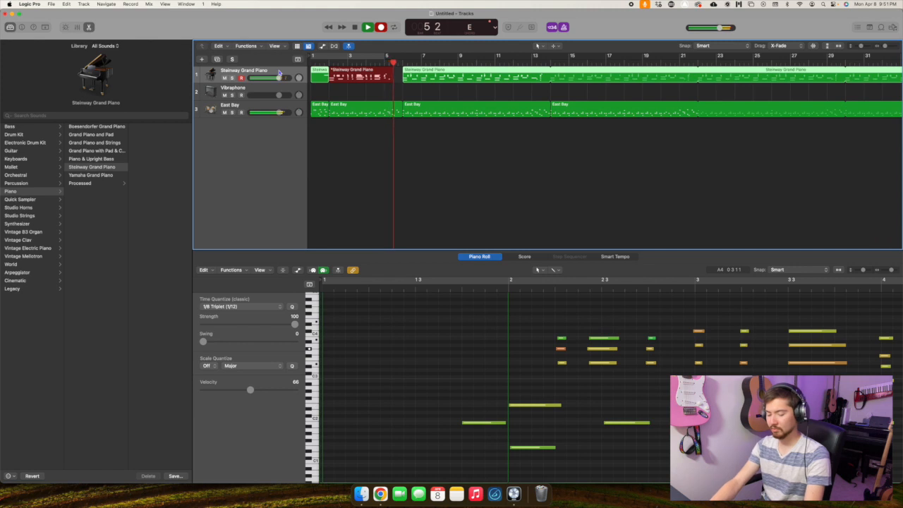
key(space)
Quantize all notes of the newly recorded piano region to 1/8 Triplet.
click(606, 305)
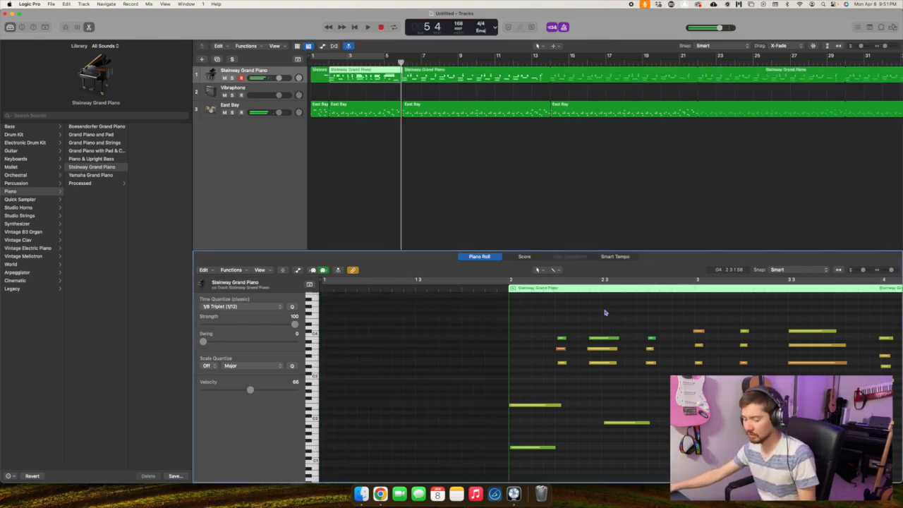
key(super+a)
click(223, 308)
click(224, 308)
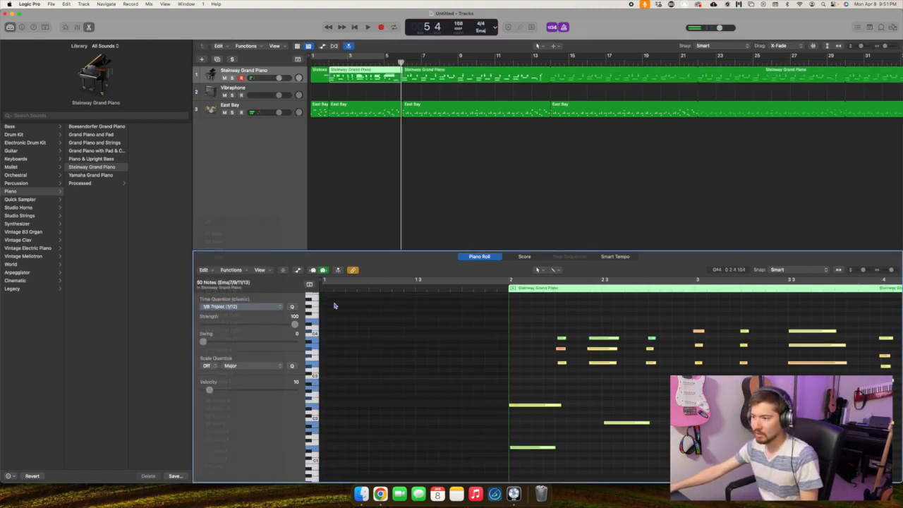
Play back the re-recorded piano opening up to bar 5, clear the selection, and return the playhead to bar 2.
key(space)
key(space)
key(shift+space)
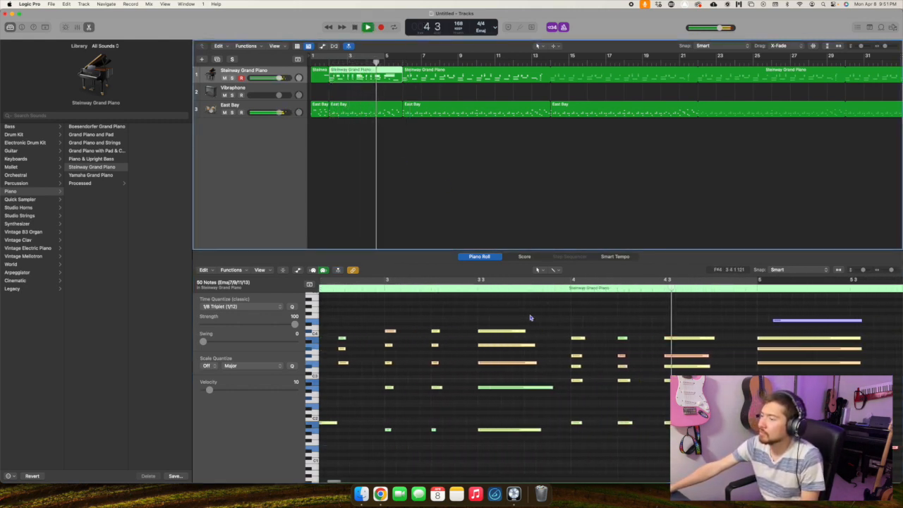
key(space)
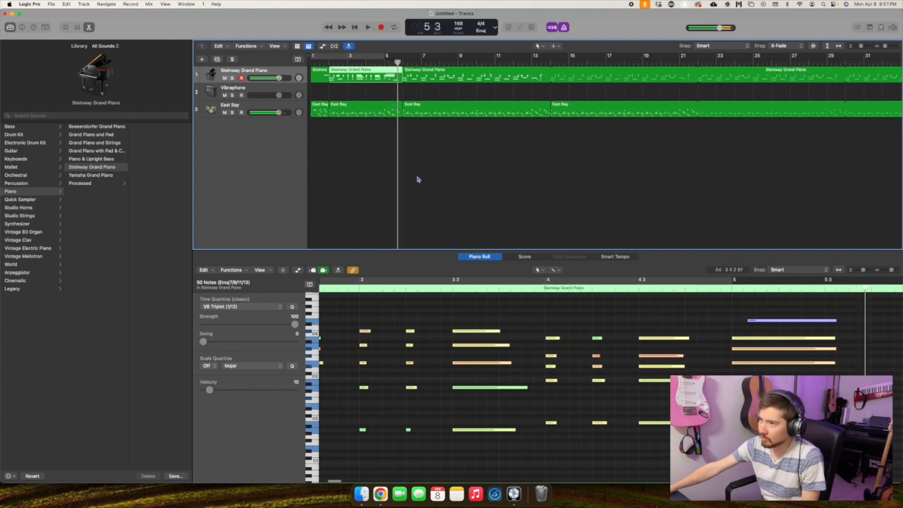
click(417, 179)
key(Return)
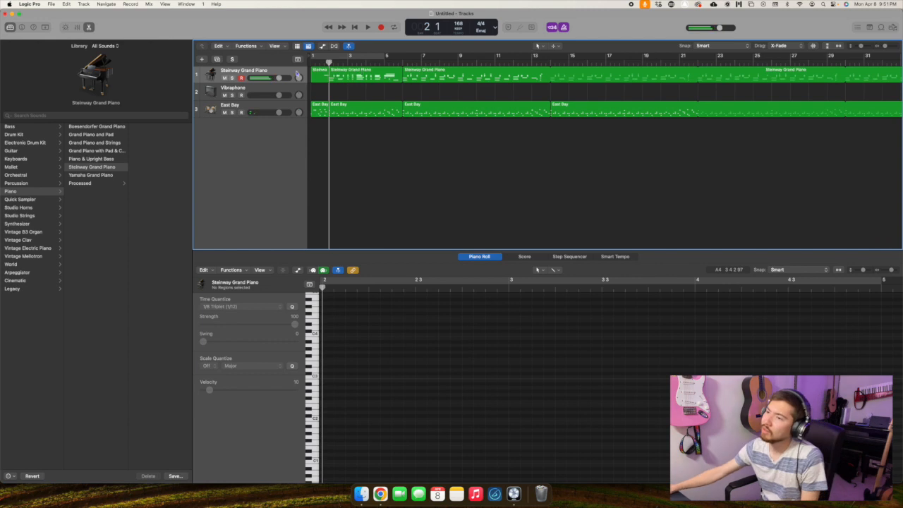
Select the Vibraphone track and play from bar 2 to rehearse its part against the new piano opening.
click(266, 90)
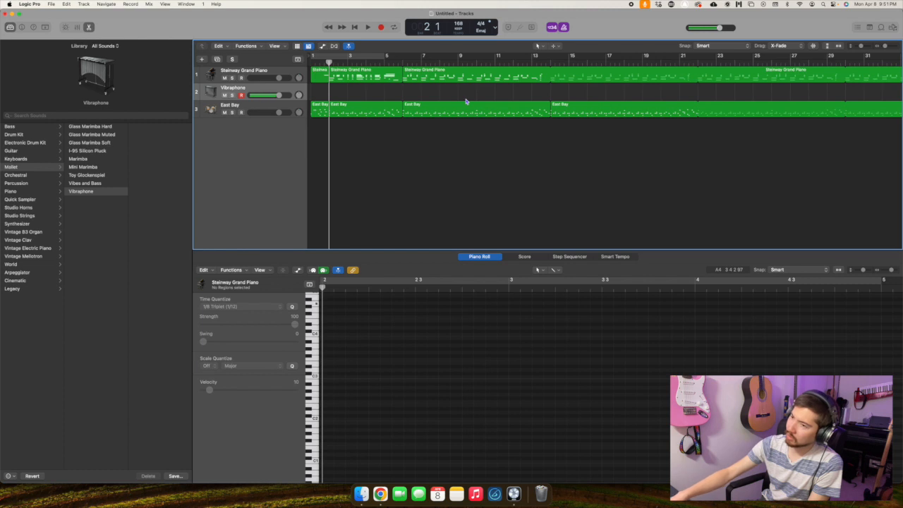
key(space)
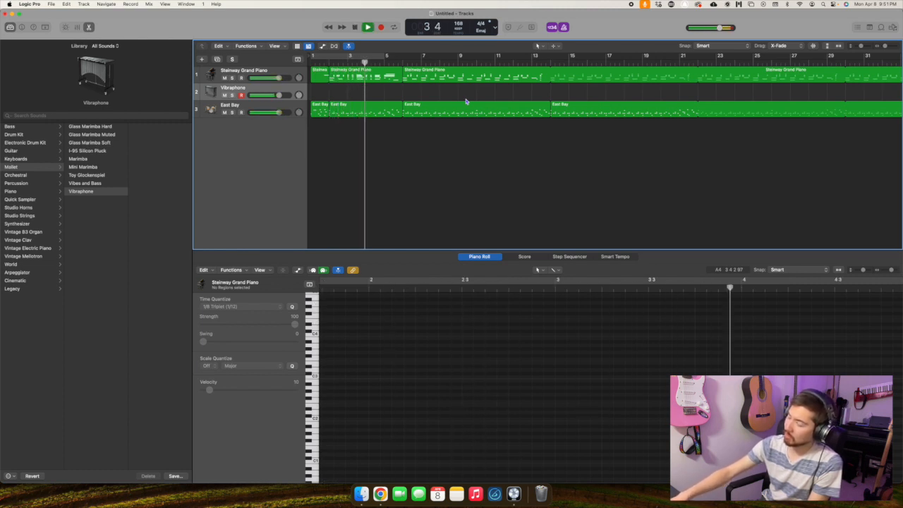
key(space)
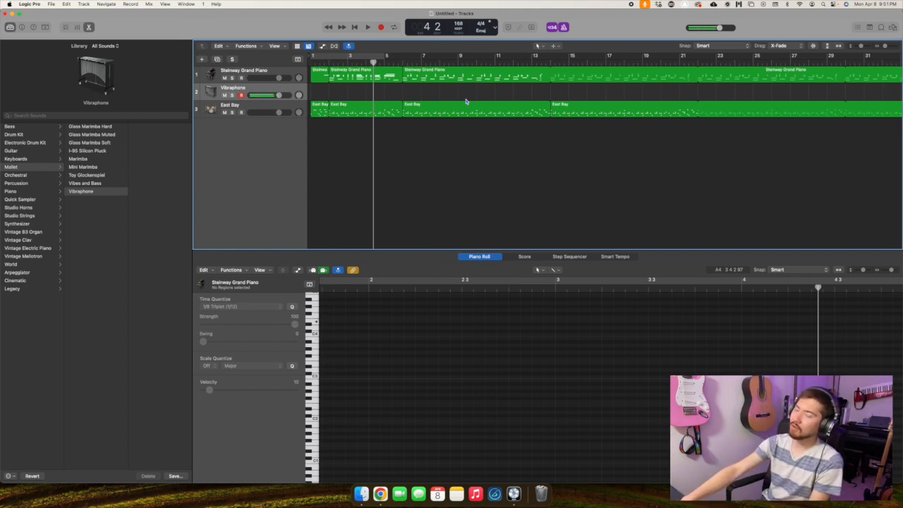
key(Return)
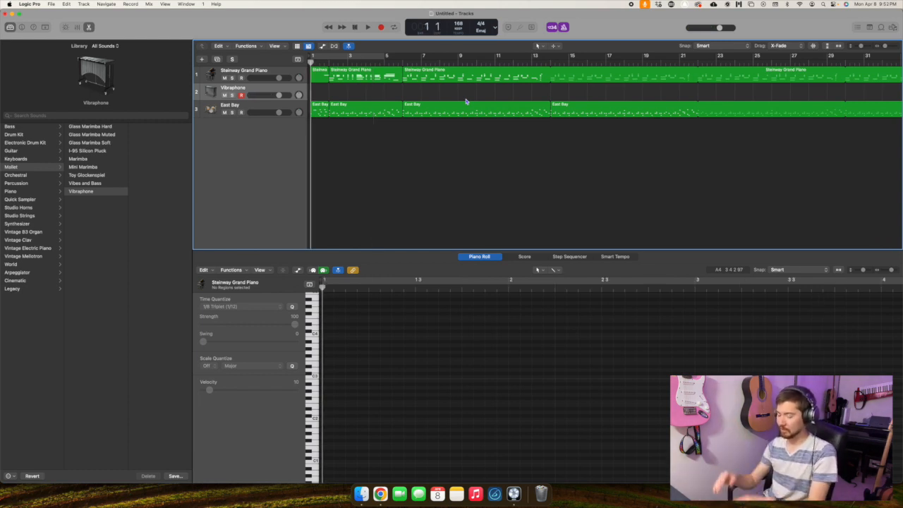
key(r)
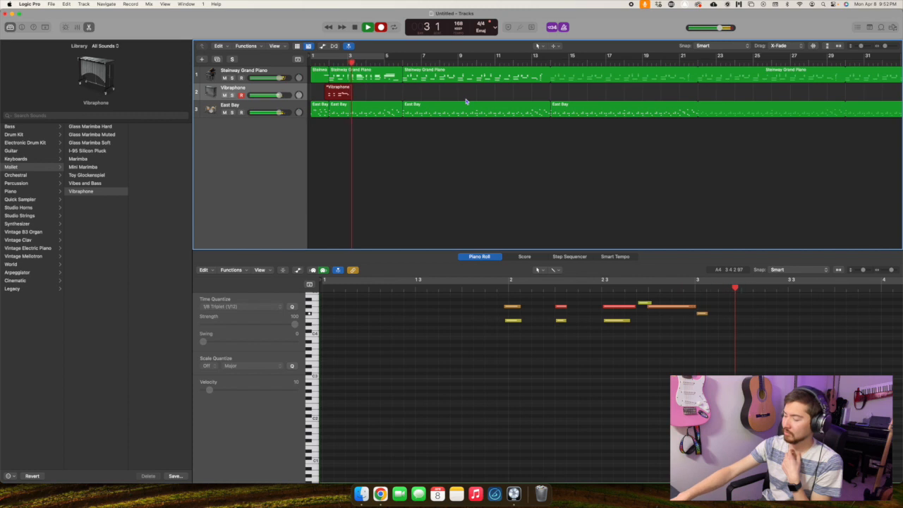
key(space)
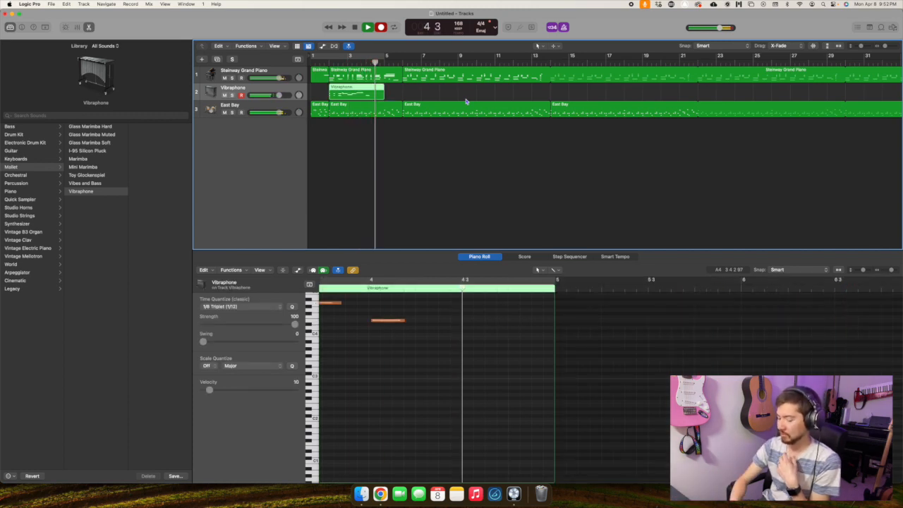
key(super+z)
Record a vibraphone melody over bars 2 to 6, starting from the beginning of the song.
key(Return)
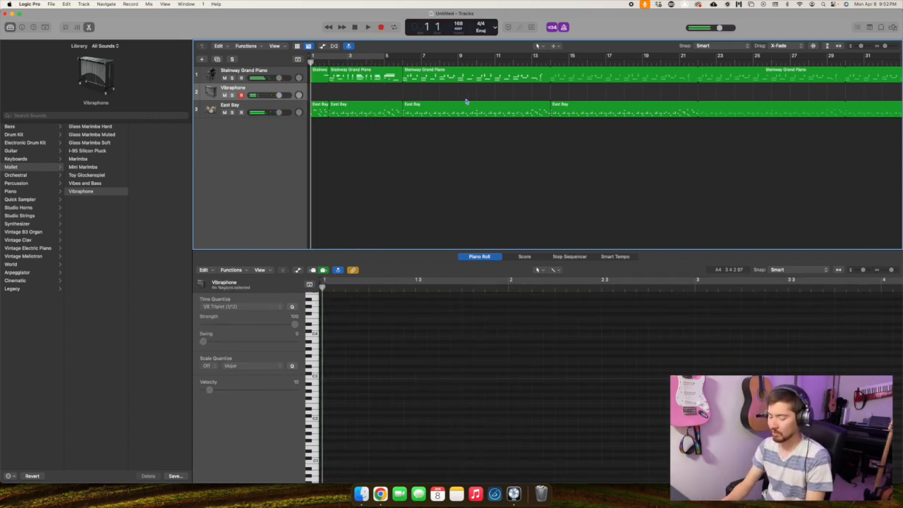
key(r)
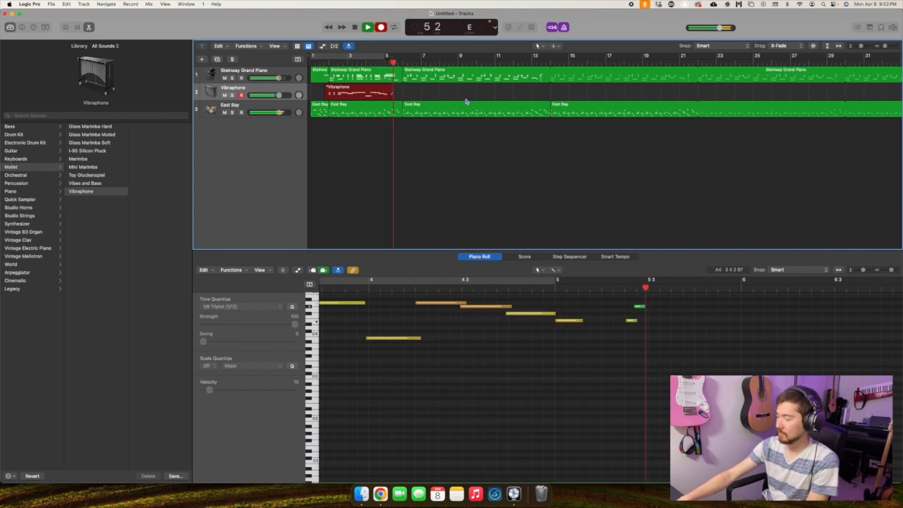
key(space)
Delete the closing run of five vibraphone notes in bar 5.
click(384, 62)
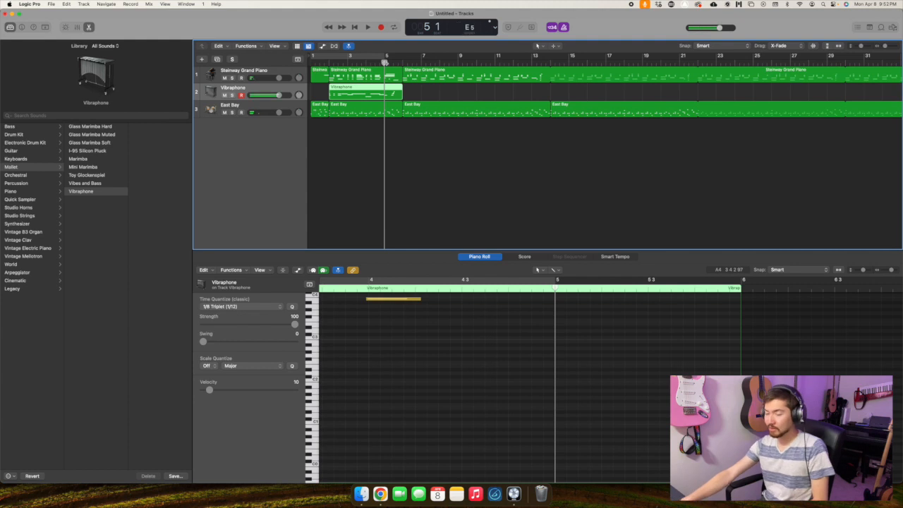
scroll(494, 367, up, 5)
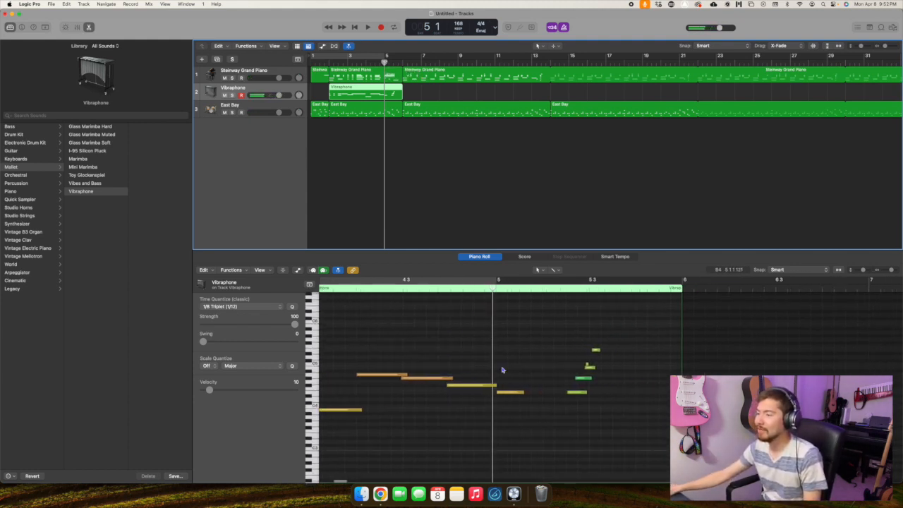
drag(529, 336, 610, 428)
key(Delete)
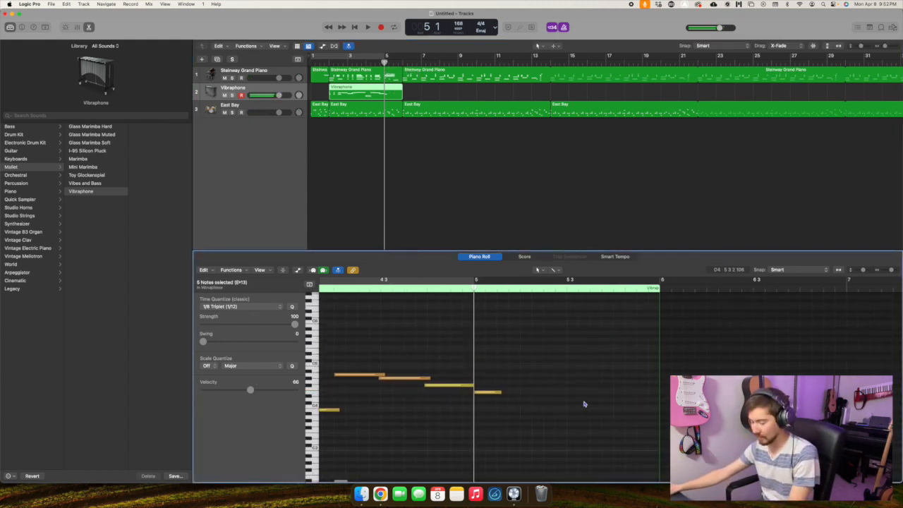
Record a replacement ending for the vibraphone melody in bar 5.
click(482, 286)
key(space)
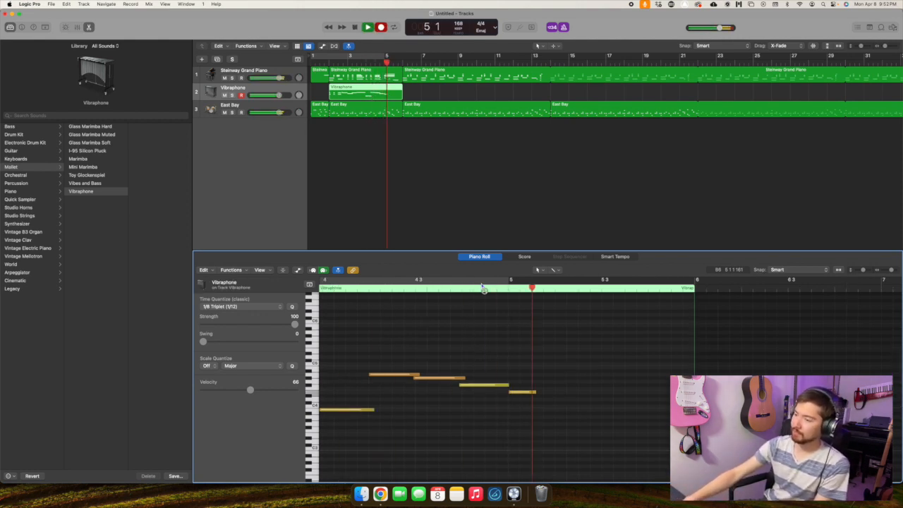
key(space)
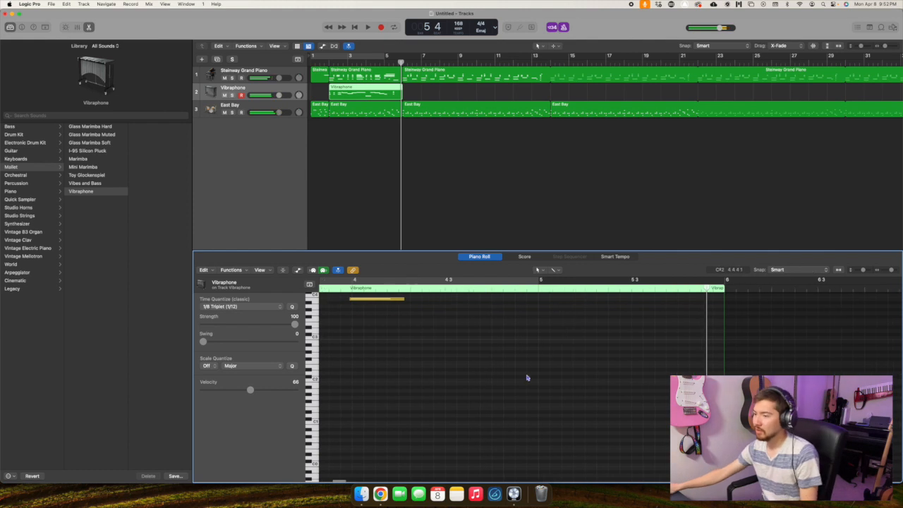
Quantize all notes of the Vibraphone region to 1/8 Triplet.
scroll(526, 377, up, 5)
scroll(526, 377, left, 3)
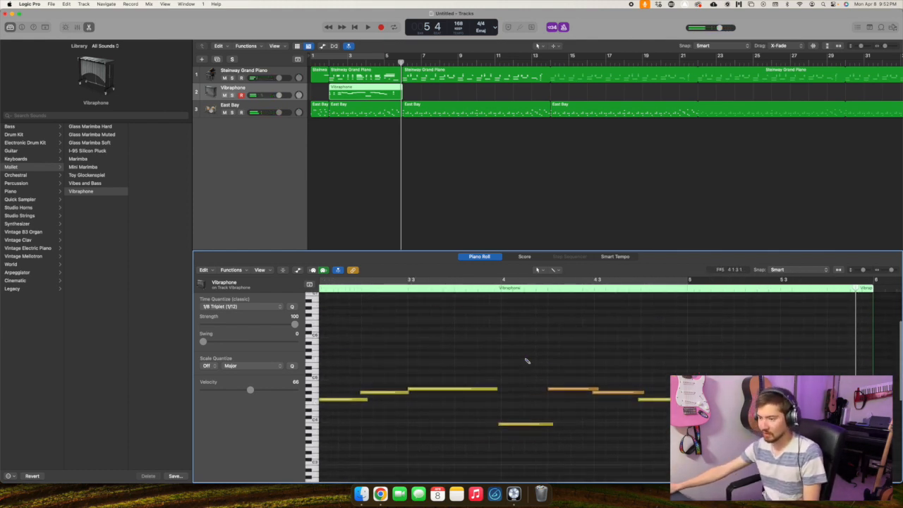
key(super+a)
click(220, 306)
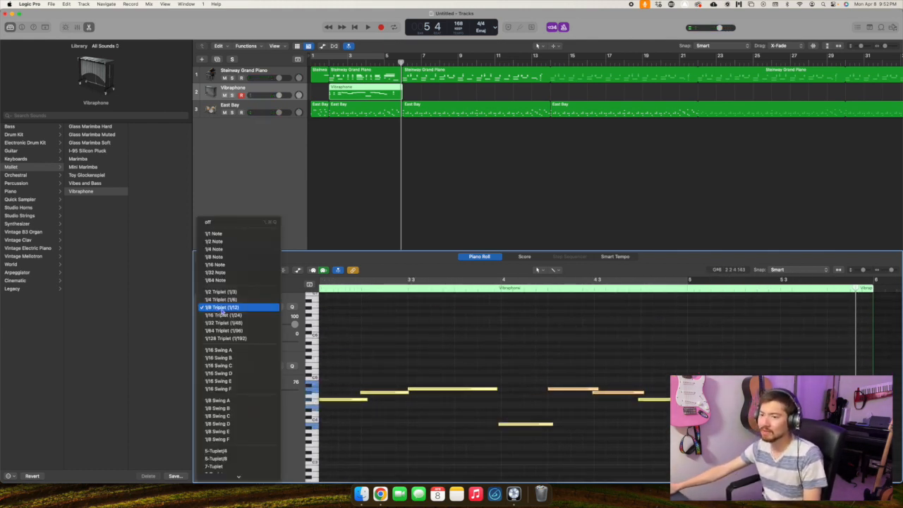
click(222, 309)
Play the opening from bar 2 to bar 6 to check the quantized vibraphone melody.
click(332, 59)
key(space)
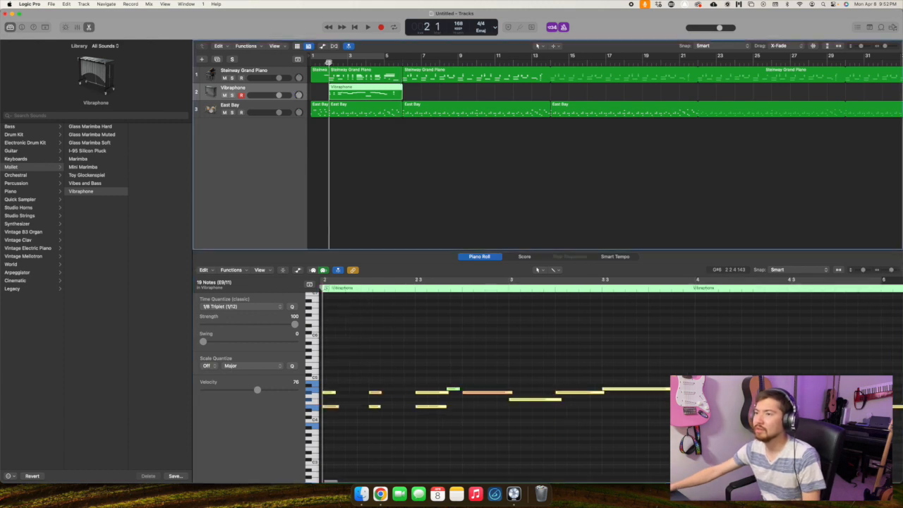
click(512, 361)
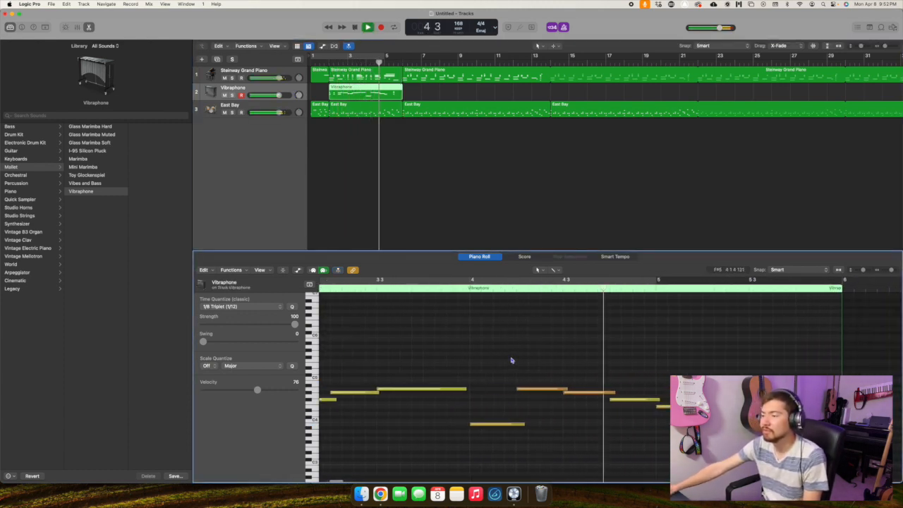
key(space)
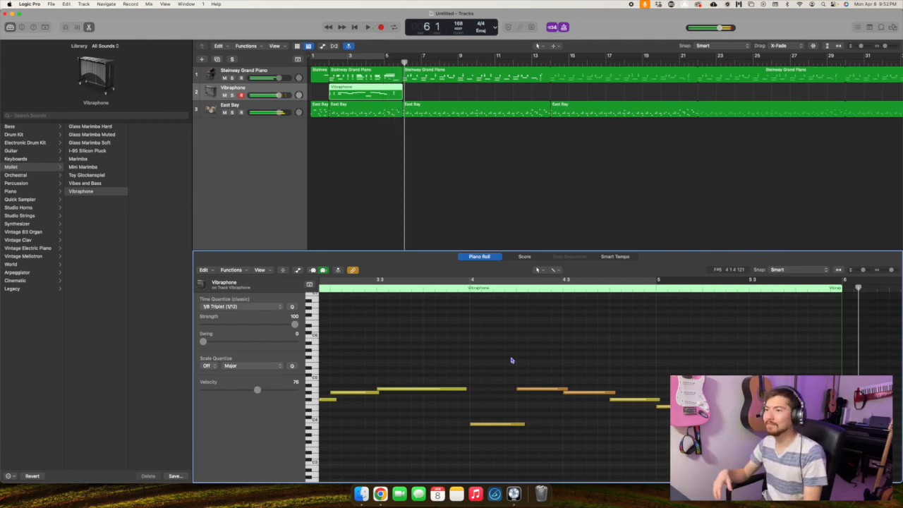
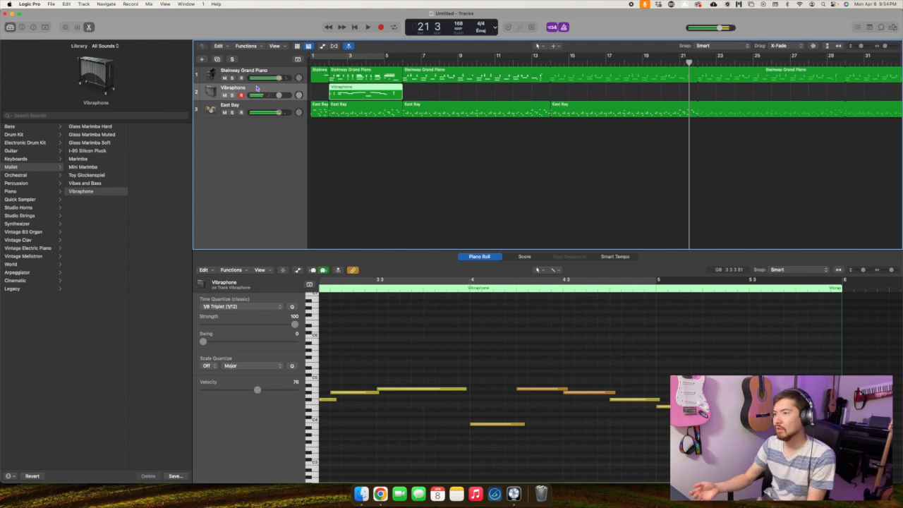
Rehearse from bar 6, and record a new vibraphone phrase over bars 7 to 10.
click(402, 62)
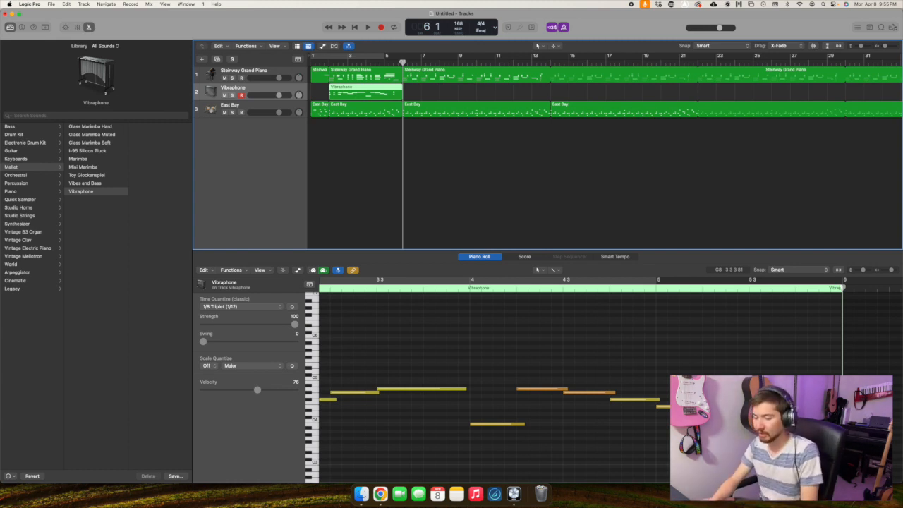
key(space)
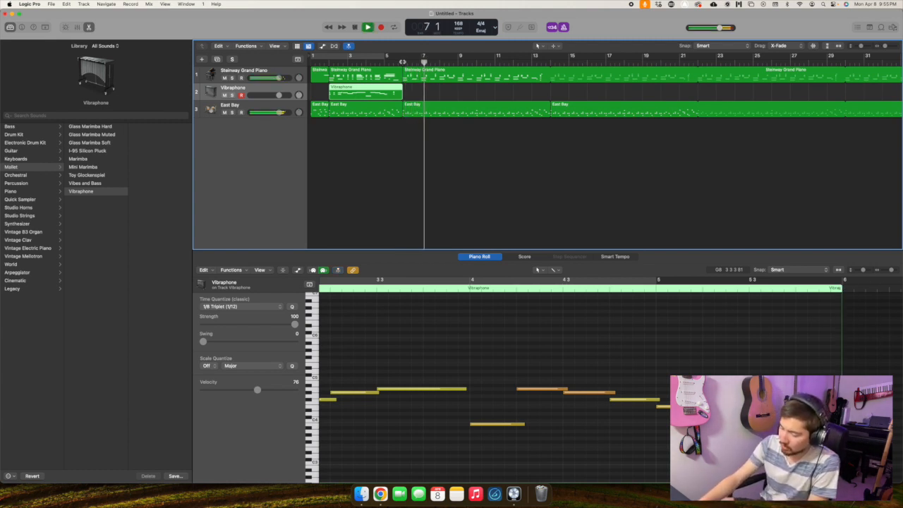
key(space)
key(space)
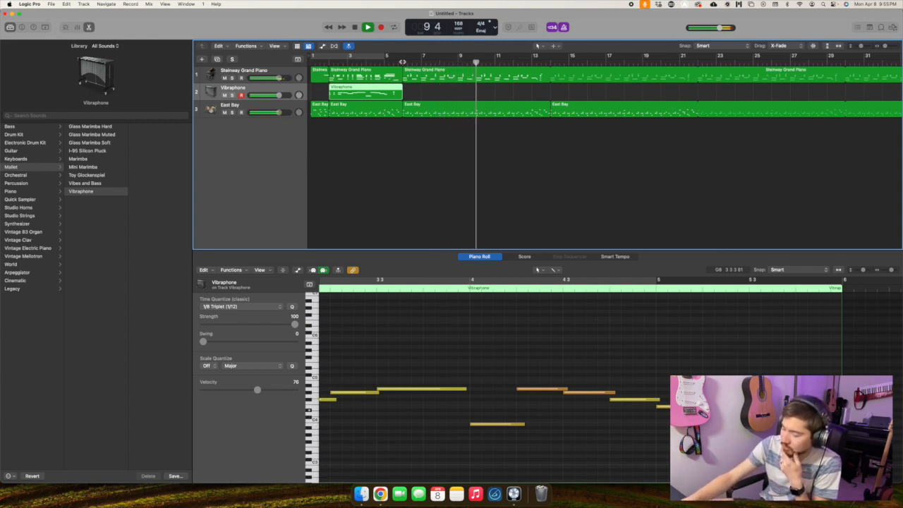
key(space)
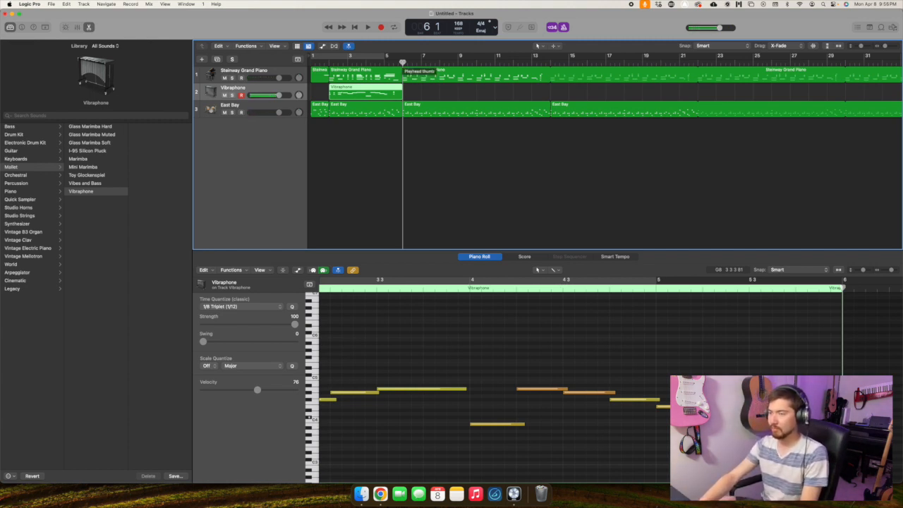
key(r)
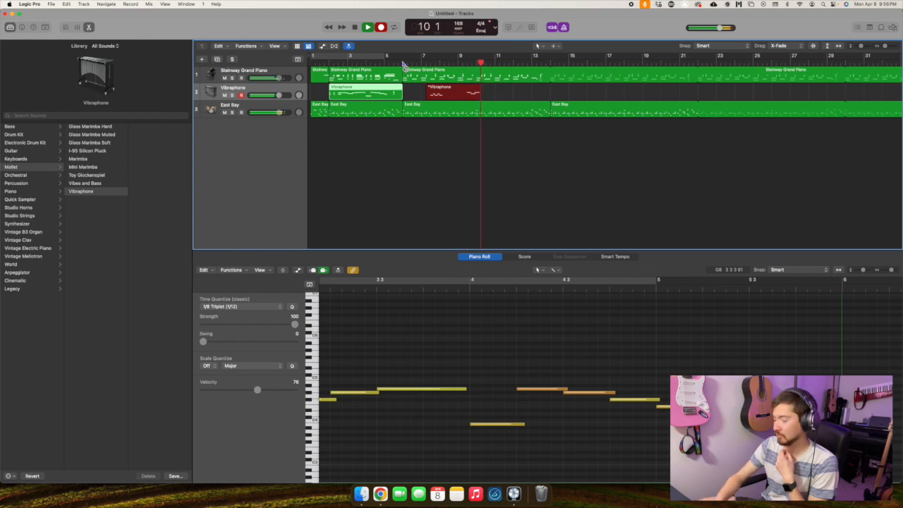
key(space)
Quantize all notes of the new Vibraphone region in bars 7 to 10 to 1/8 Triplet.
click(448, 95)
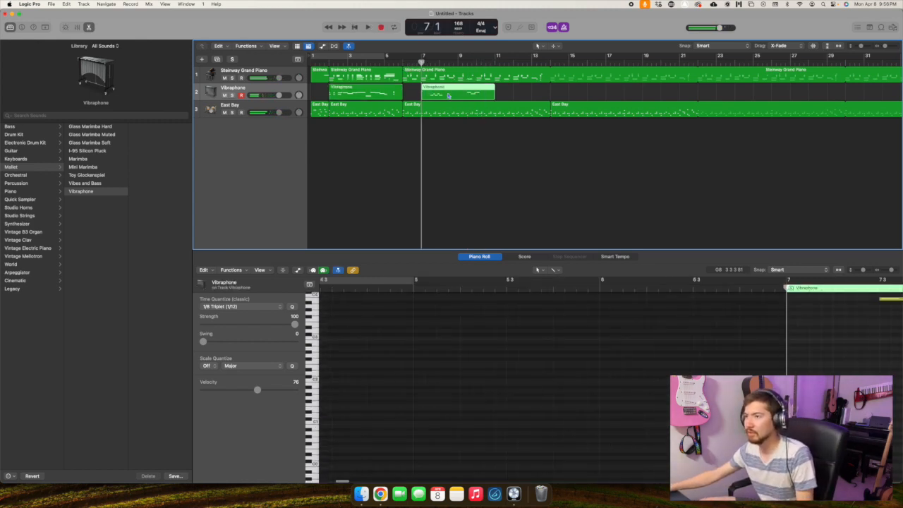
scroll(638, 409, right, 10)
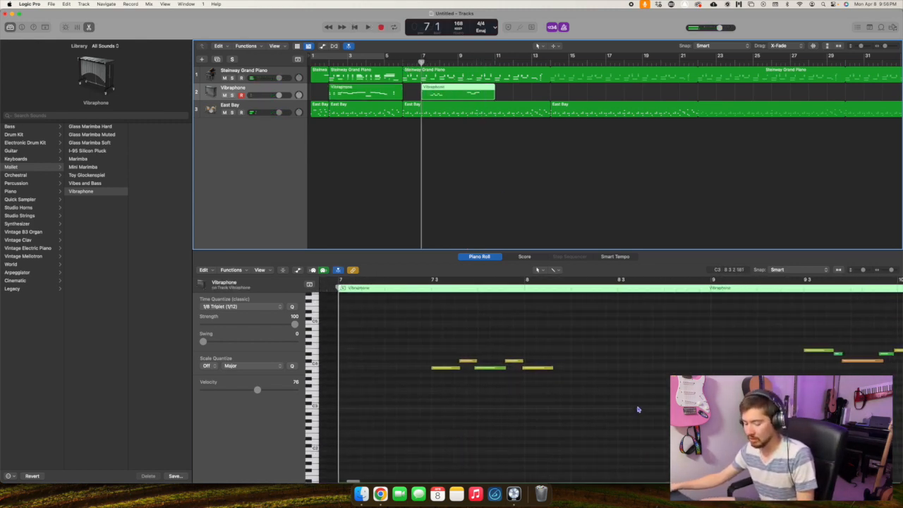
key(super+a)
click(240, 306)
click(239, 307)
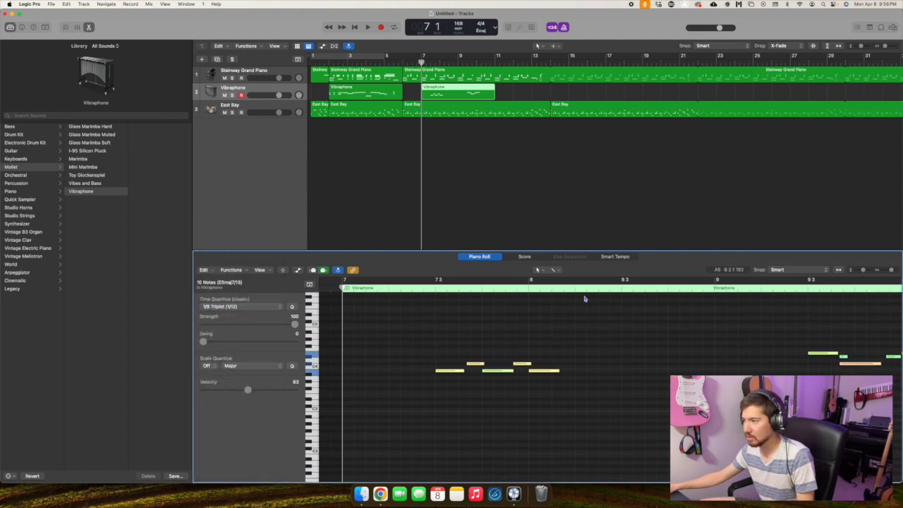
scroll(851, 345, right, 5)
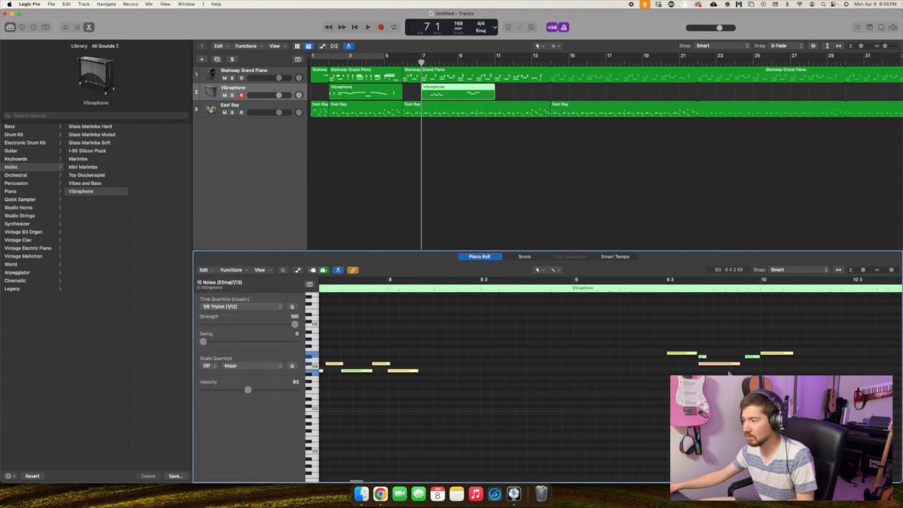
Move the lowest note of the bar 9 phrase slightly later and quantize that five-note group to 1/8 Triplet.
drag(717, 363, 731, 363)
drag(714, 293, 391, 367)
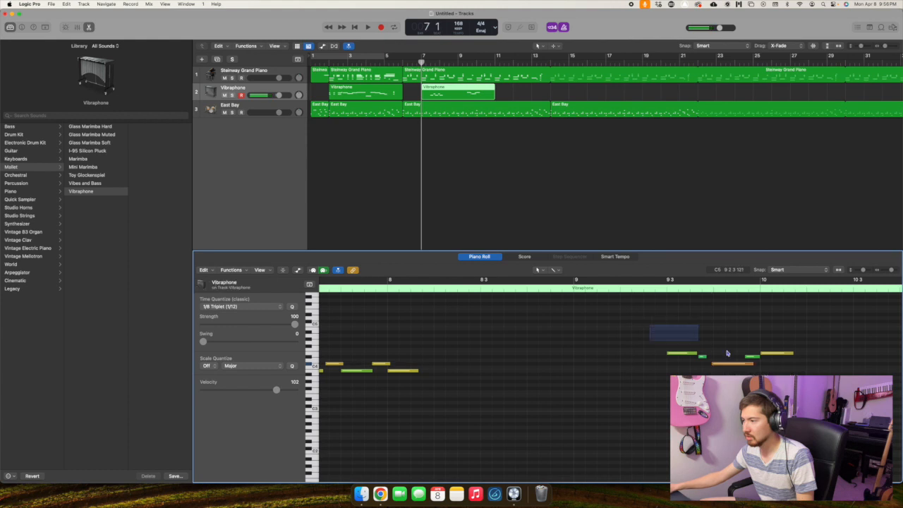
click(240, 306)
click(243, 311)
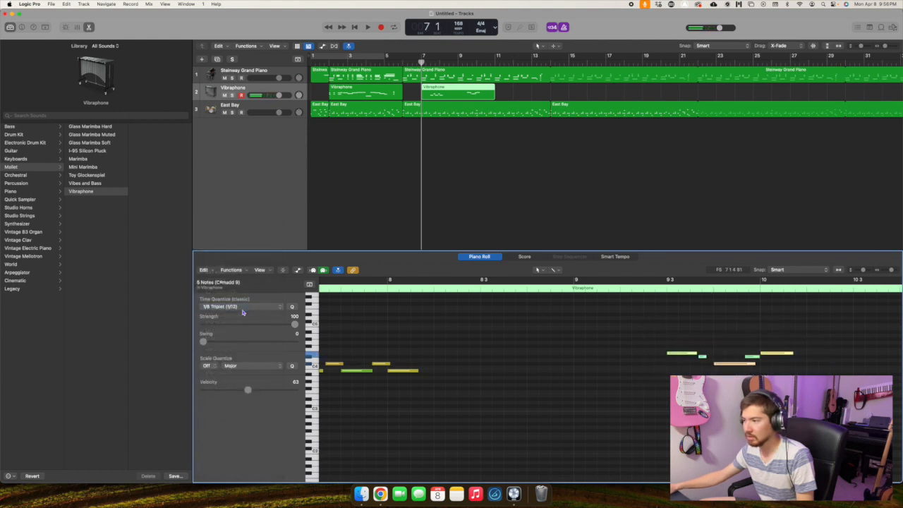
Play the second vibraphone phrase to check its corrected notes around bar 9.
double_click(584, 291)
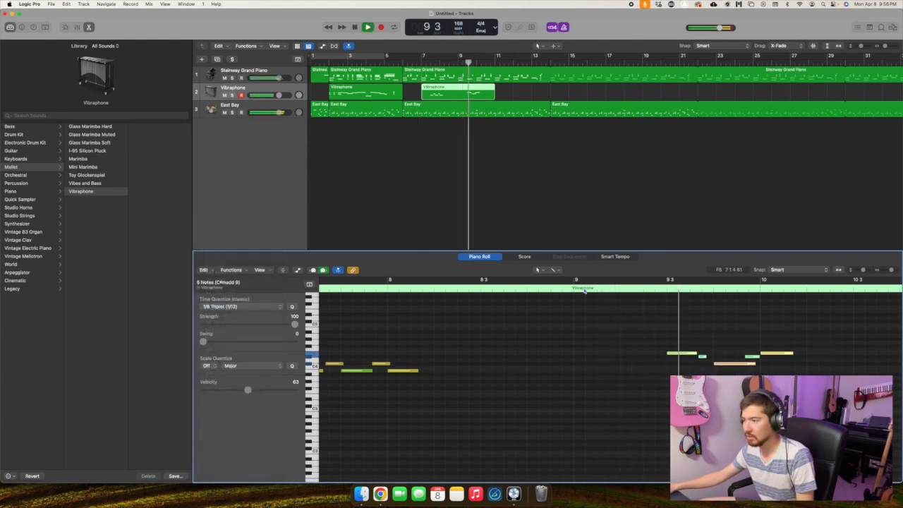
double_click(385, 289)
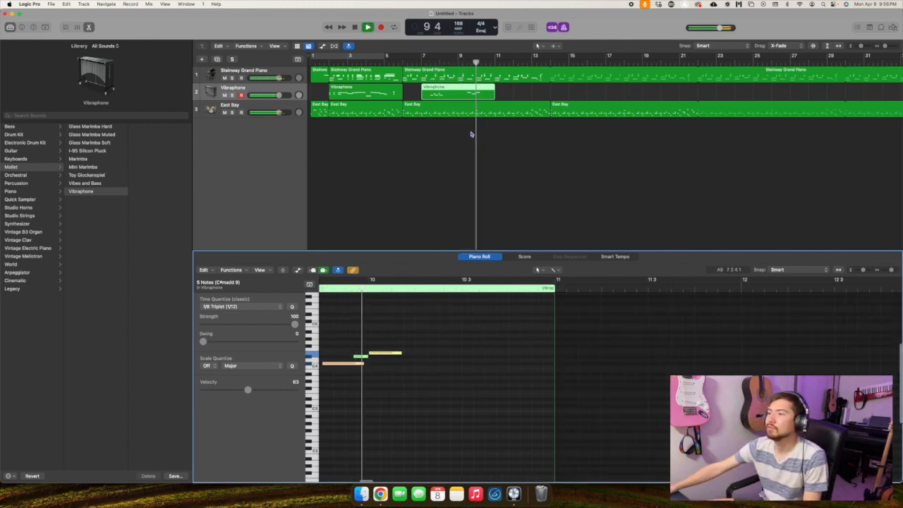
key(space)
click(496, 77)
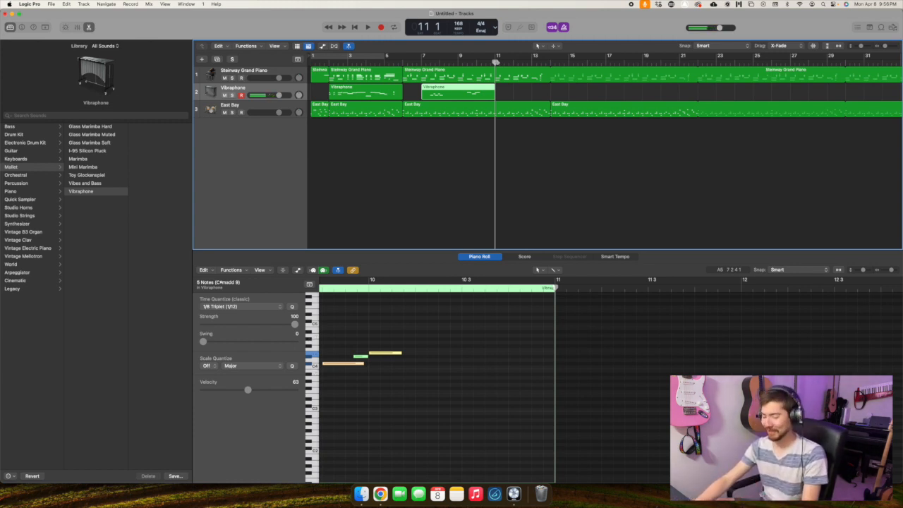
key(space)
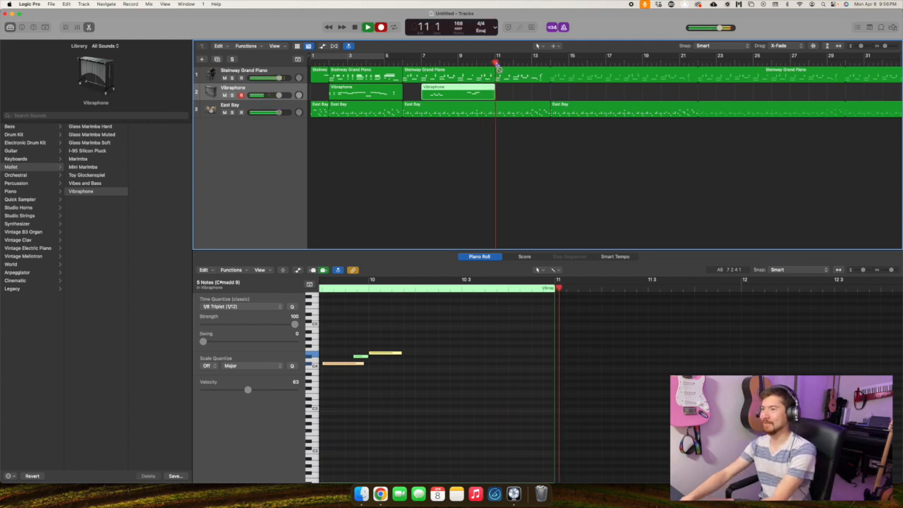
key(r)
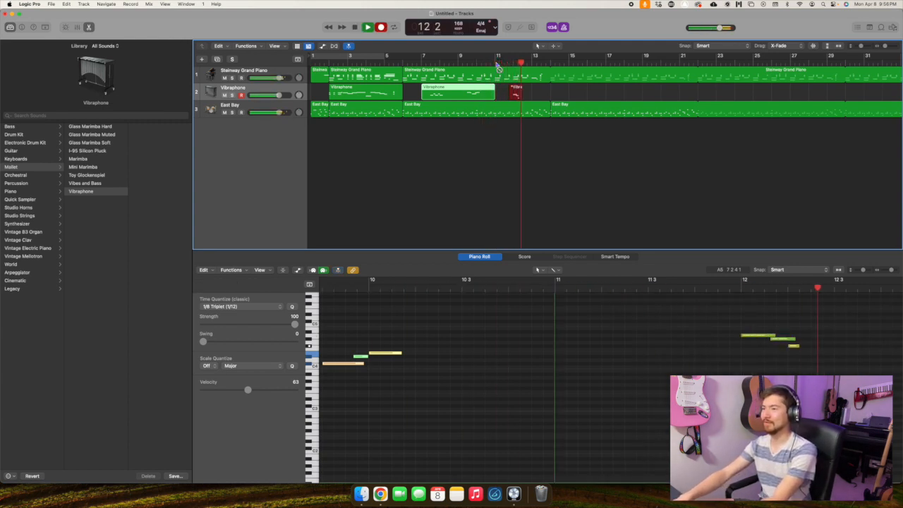
key(space)
key(super+z)
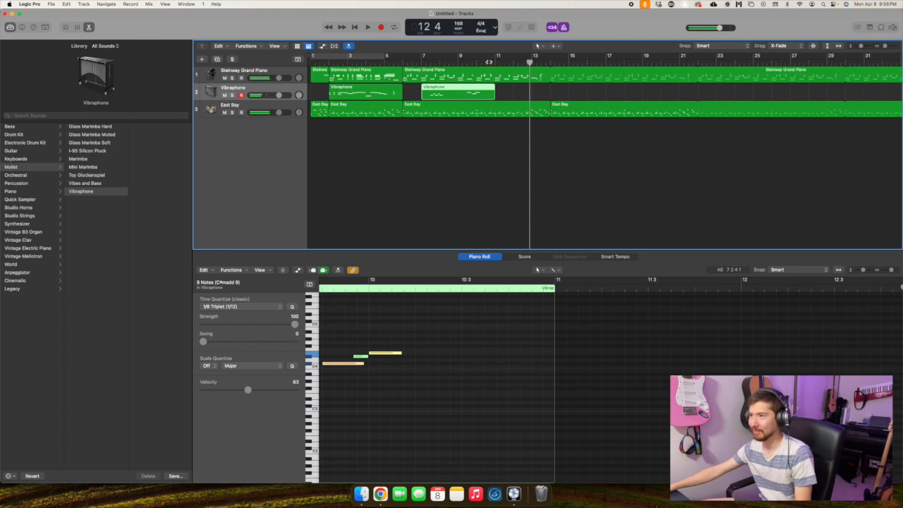
Rehearse, and record a third vibraphone phrase over bars 11 to 13, starting playback from bar 9.
key(space)
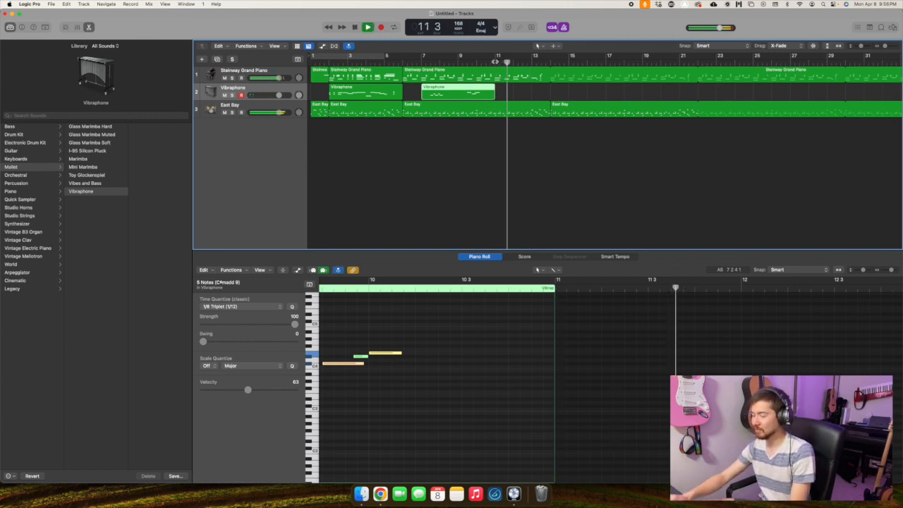
key(space)
key(space)
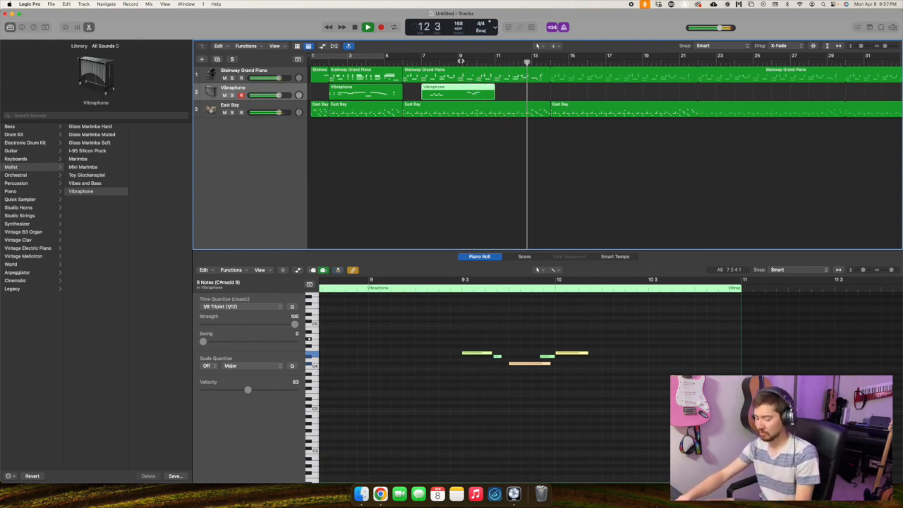
key(space)
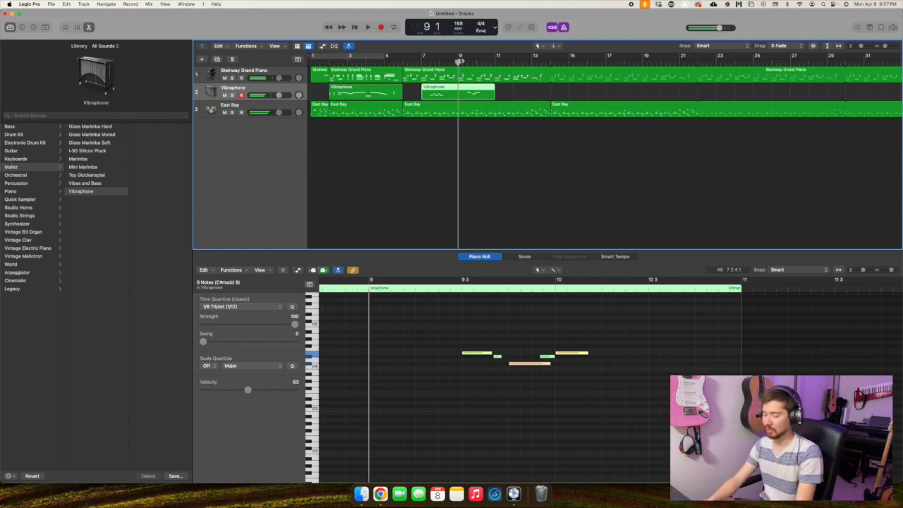
key(r)
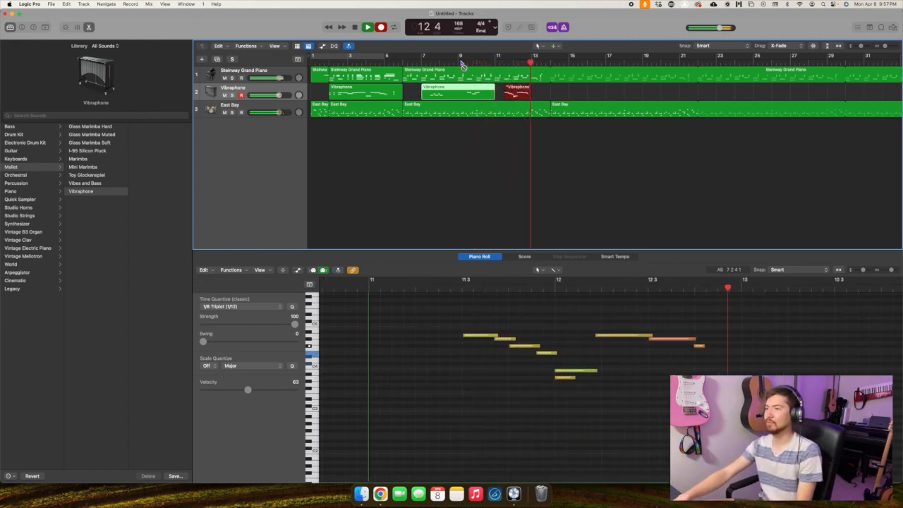
key(space)
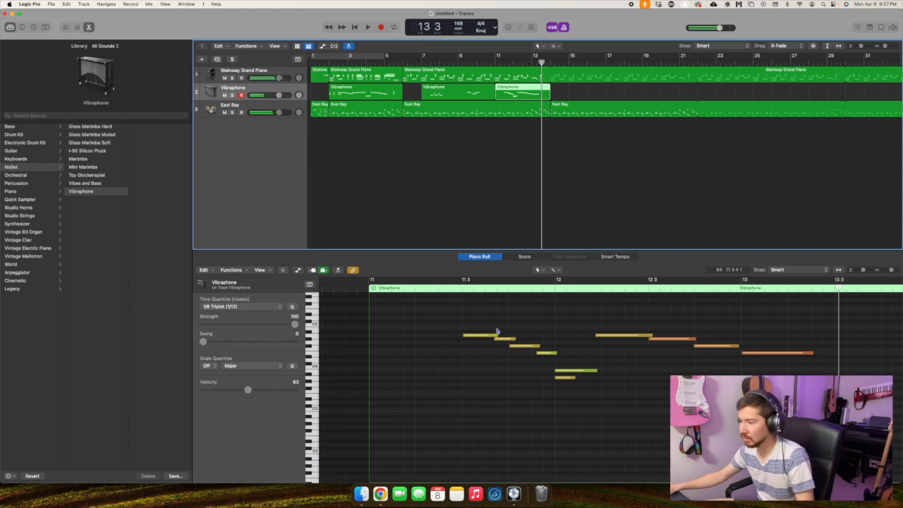
Delete the stray lowest note at bar 12 and quantize the remaining notes of the third vibraphone phrase to 1/8 Triplet.
click(565, 378)
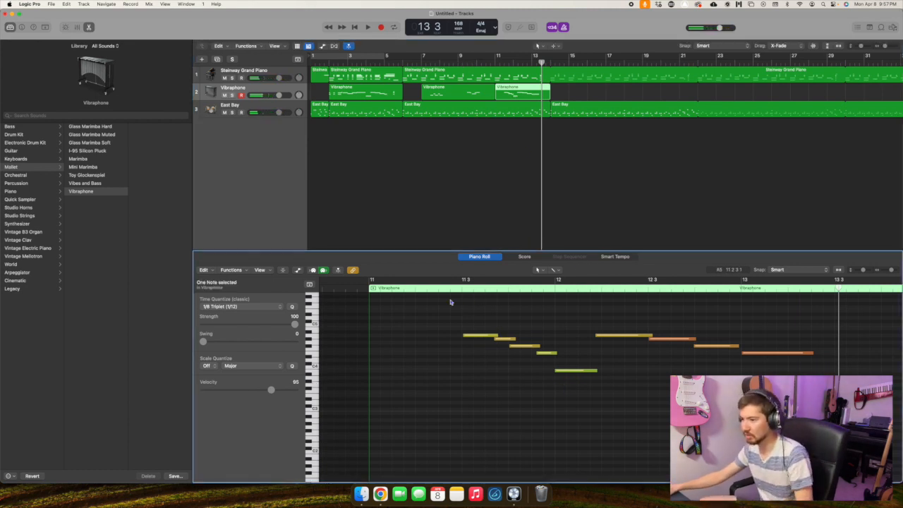
key(super+a)
click(226, 310)
click(275, 306)
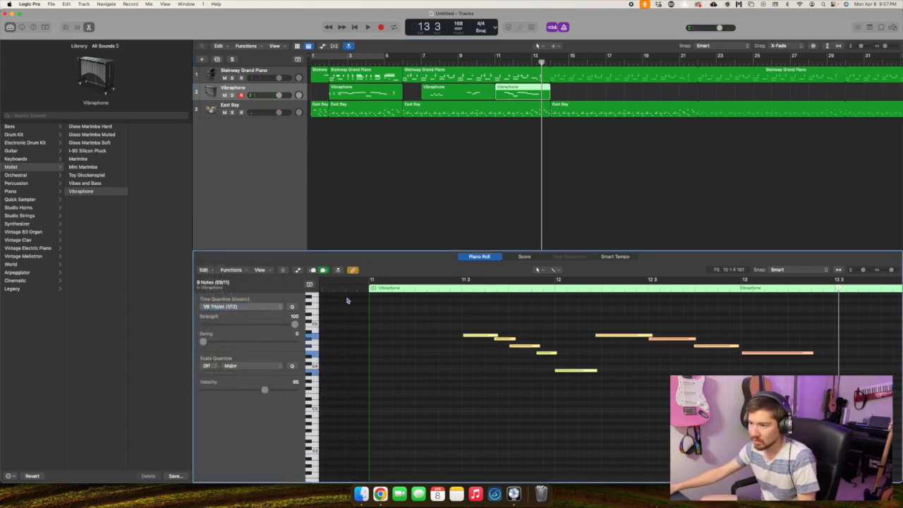
Play the third vibraphone phrase and the section starting at bar 14 to check the arrangement.
click(431, 291)
key(space)
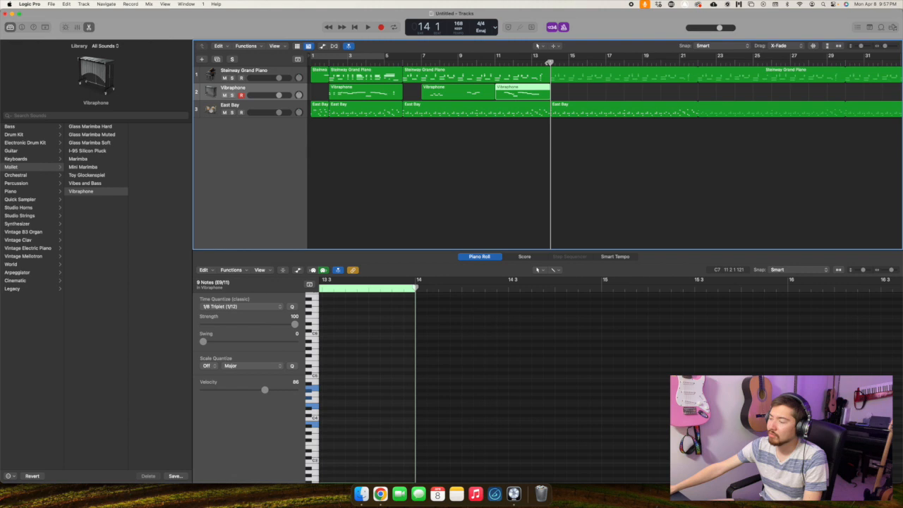
key(space)
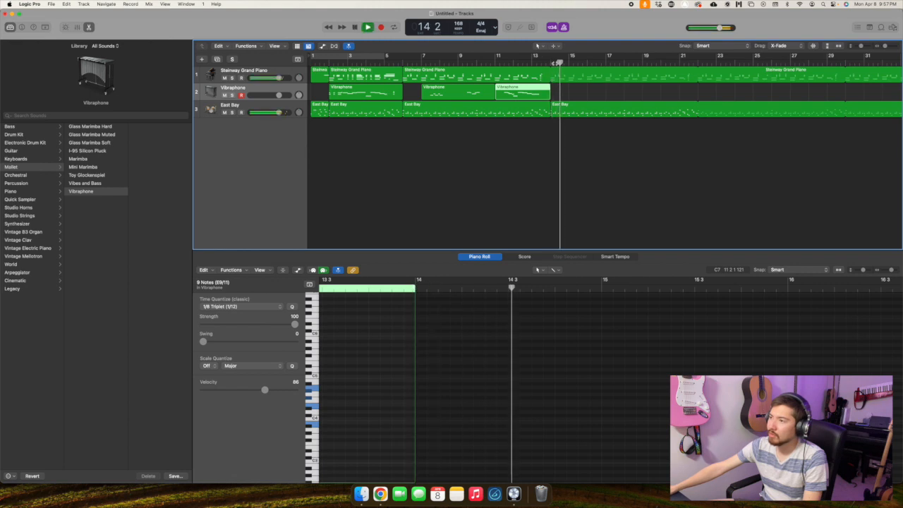
Split the East Bay drum region at bars 15 and 18, splitting notes that cross the cut, and delete the section between.
click(585, 115)
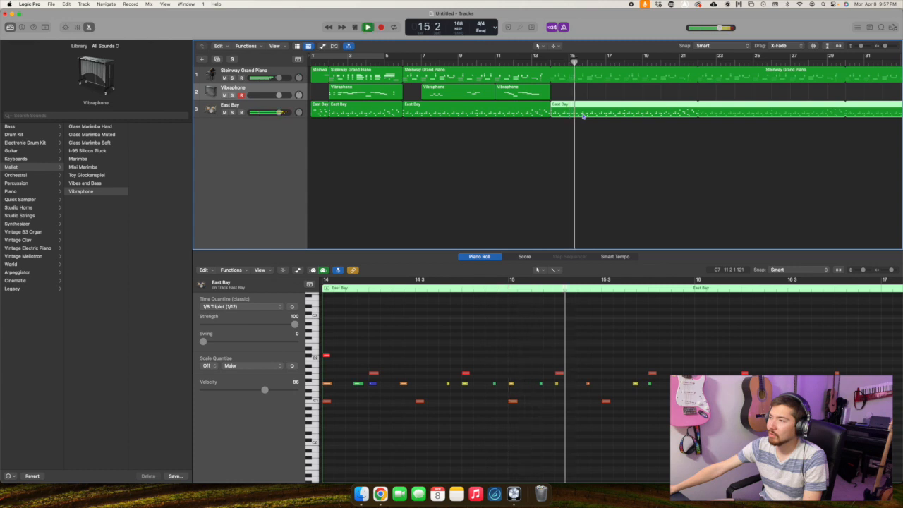
key(space)
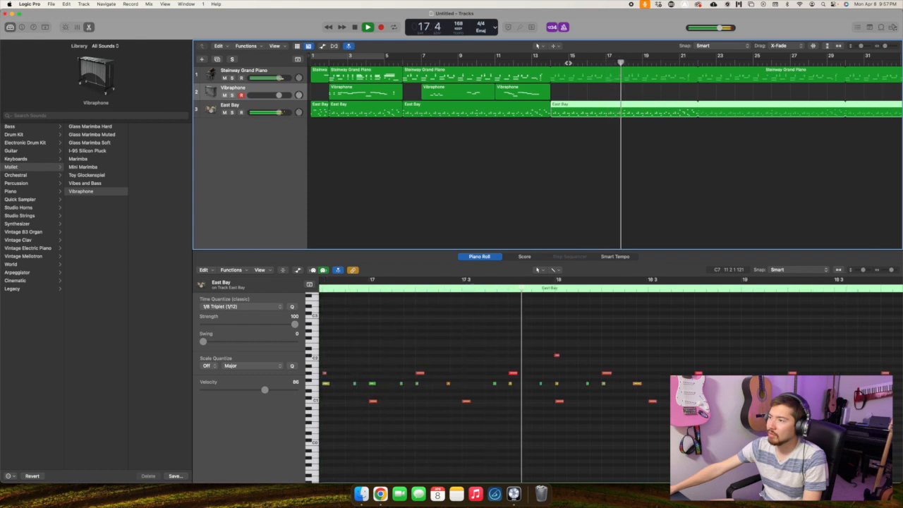
key(space)
key(super+t)
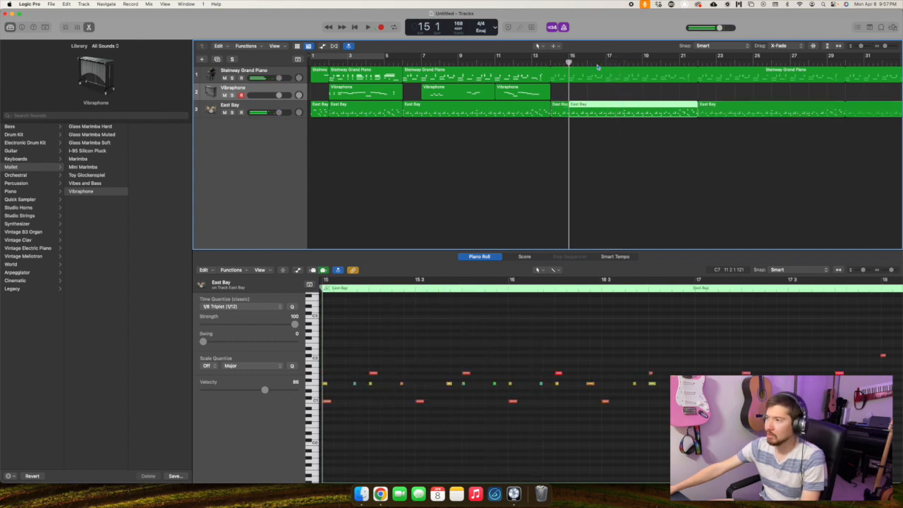
click(625, 60)
key(super+t)
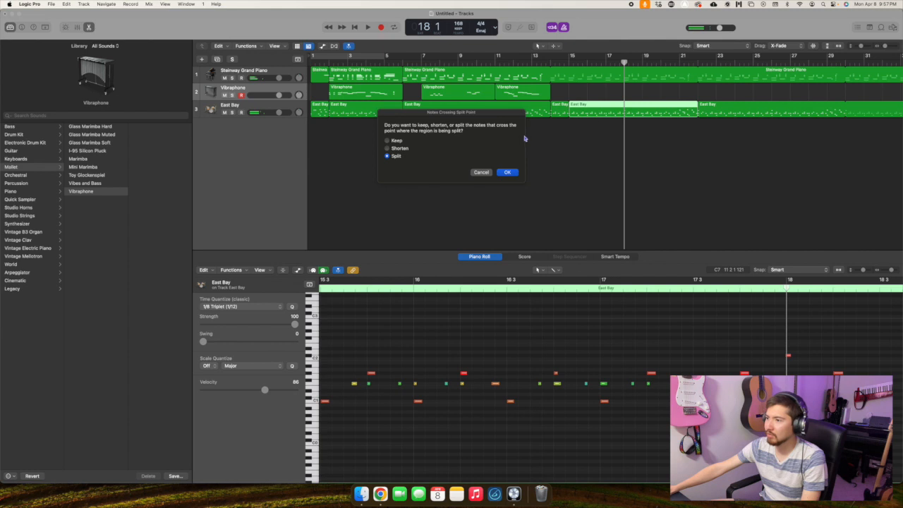
click(507, 172)
click(597, 106)
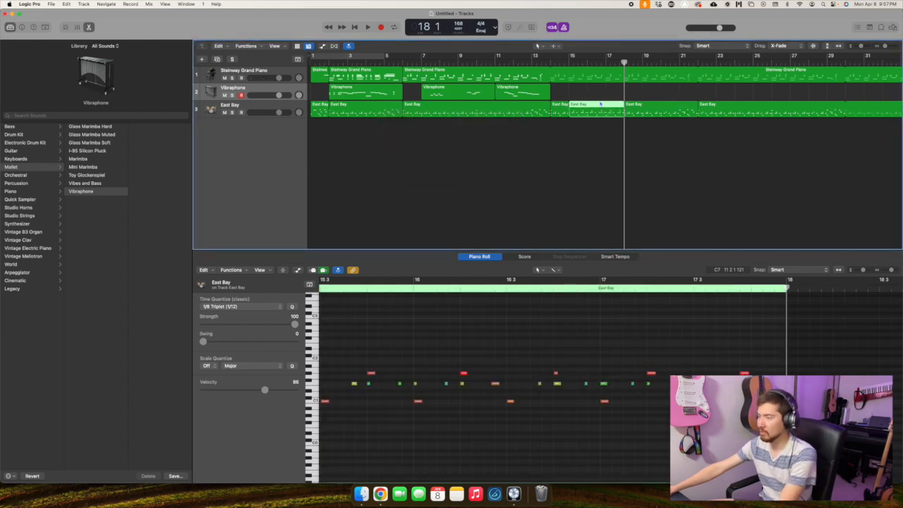
key(Delete)
Return the playhead to bar 15 and examine the named drum sounds of the East Bay kit in the Piano Roll.
click(572, 60)
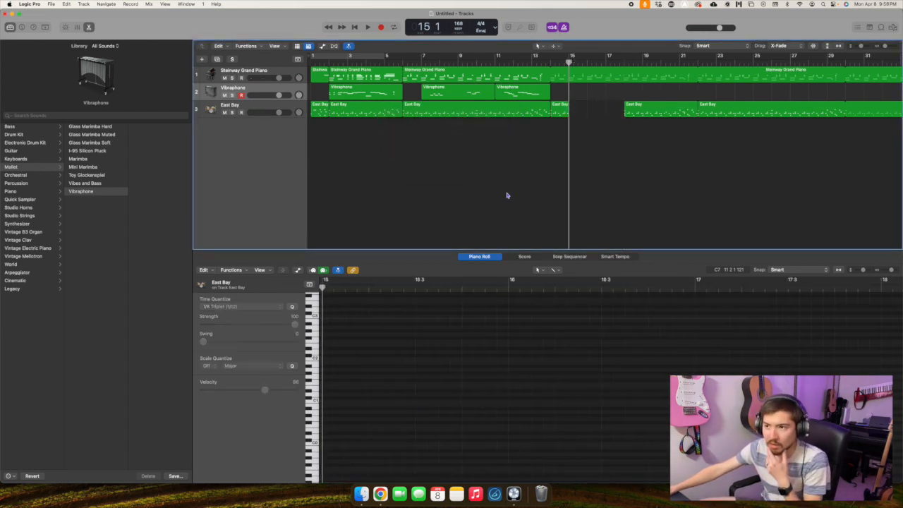
click(259, 111)
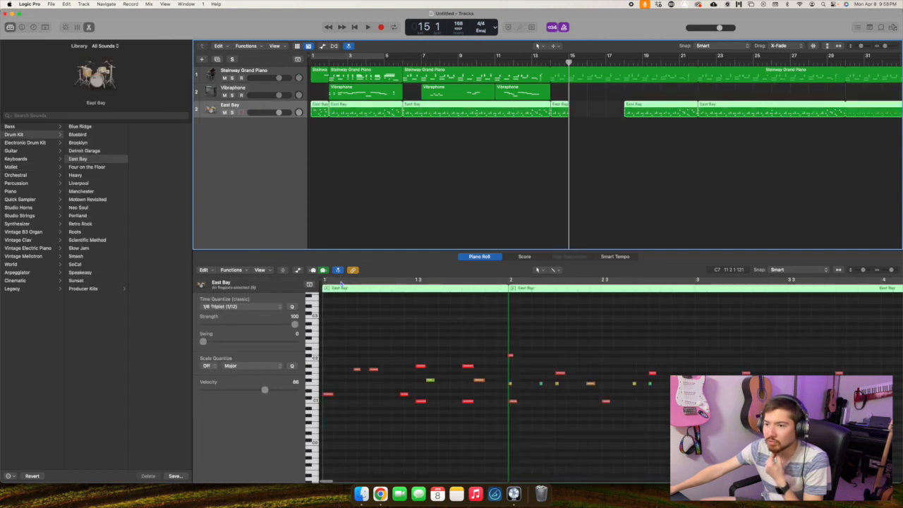
scroll(406, 323, down, 3)
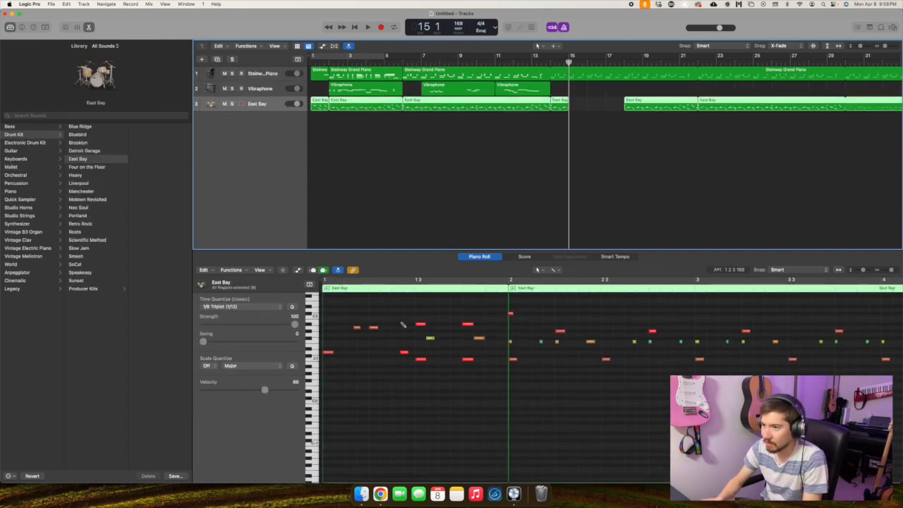
click(397, 358)
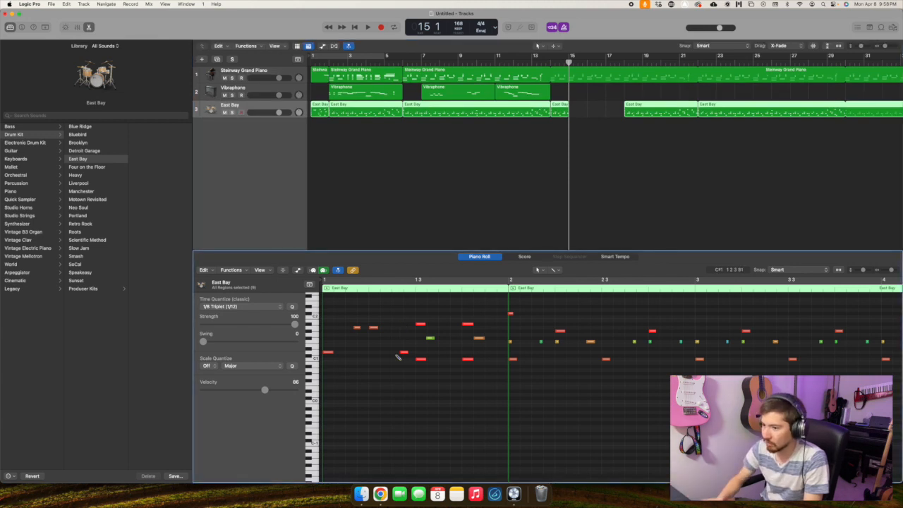
key(super+Down)
key(super+Down)
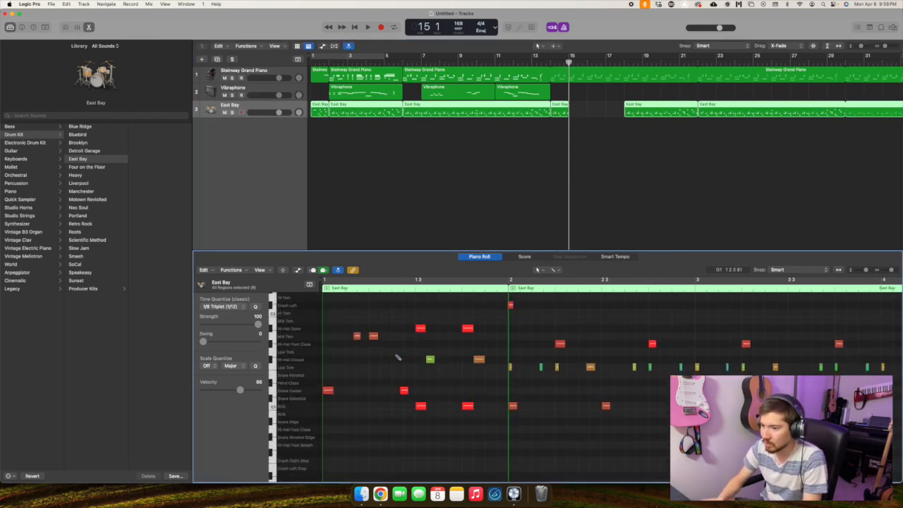
key(super+Up)
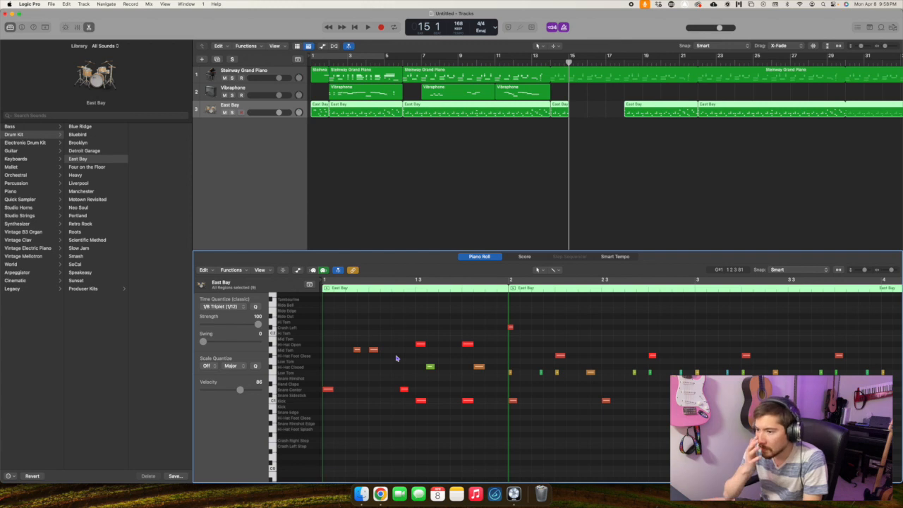
scroll(395, 359, down, 1)
scroll(396, 358, up, 5)
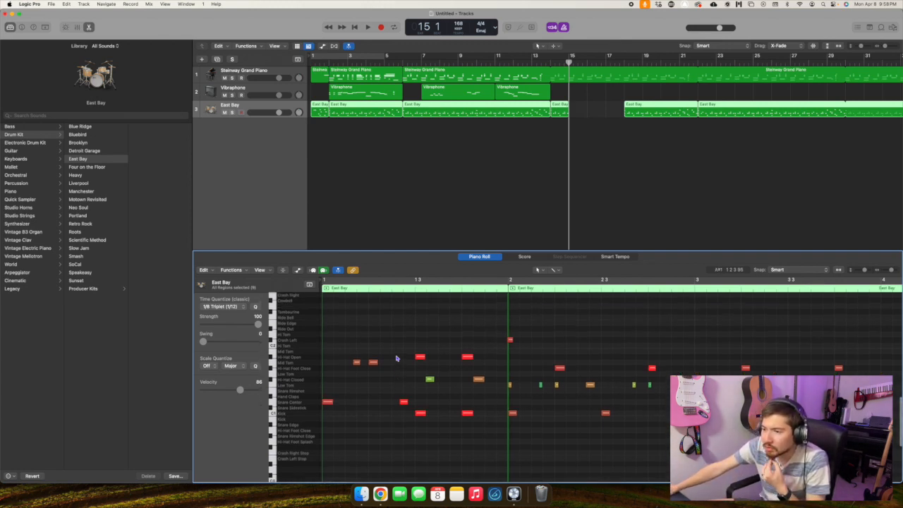
scroll(396, 358, down, 2)
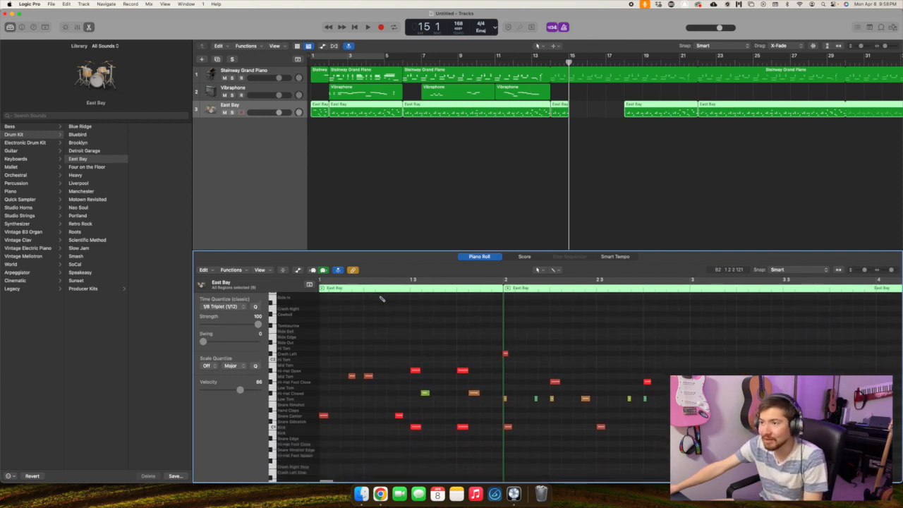
Try duplicating the East Bay track and searching the sound library for "drum roll", and undo the duplication.
key(super+d)
click(77, 115)
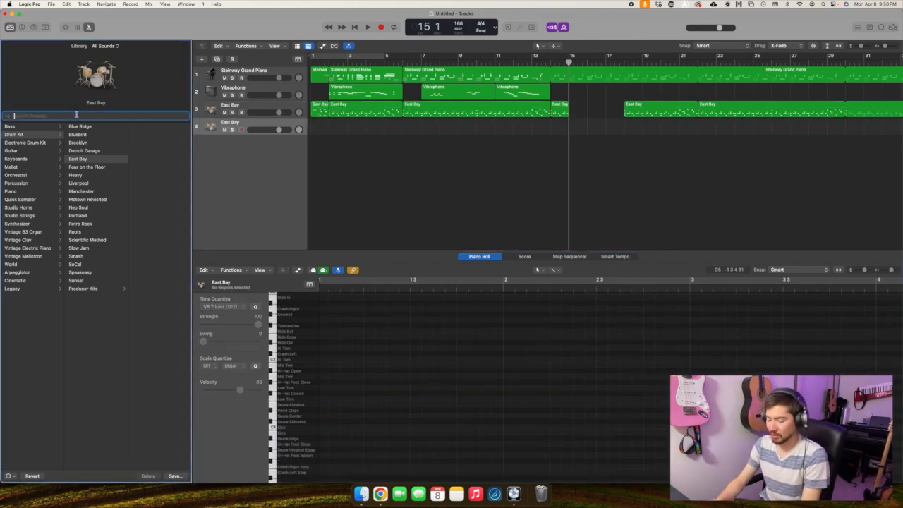
text(drum t)
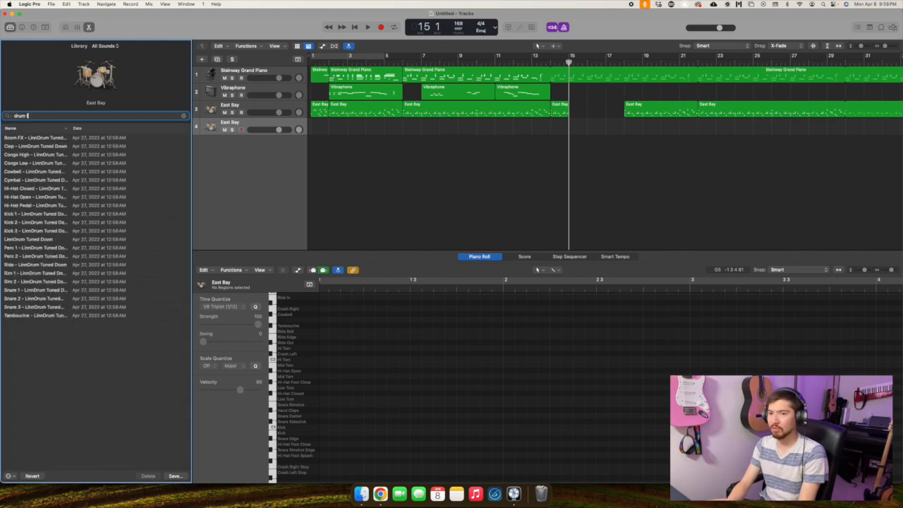
text(u)
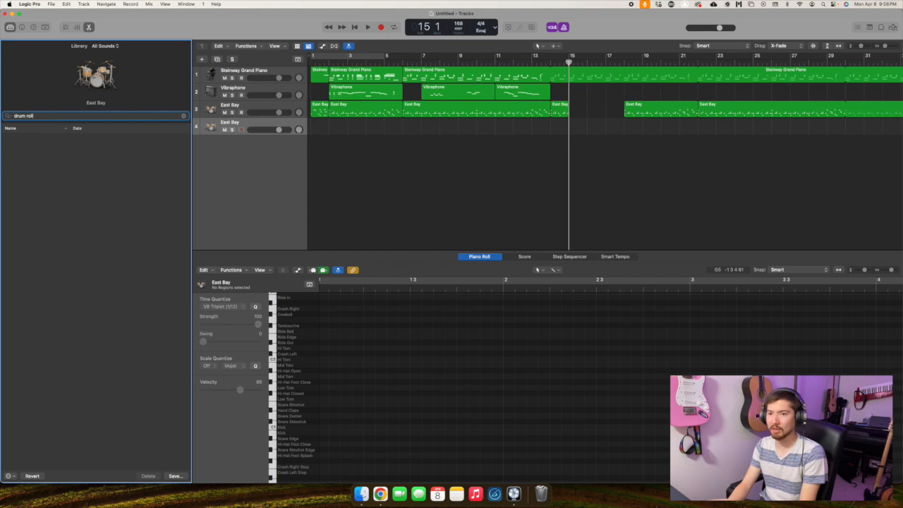
key(super+z)
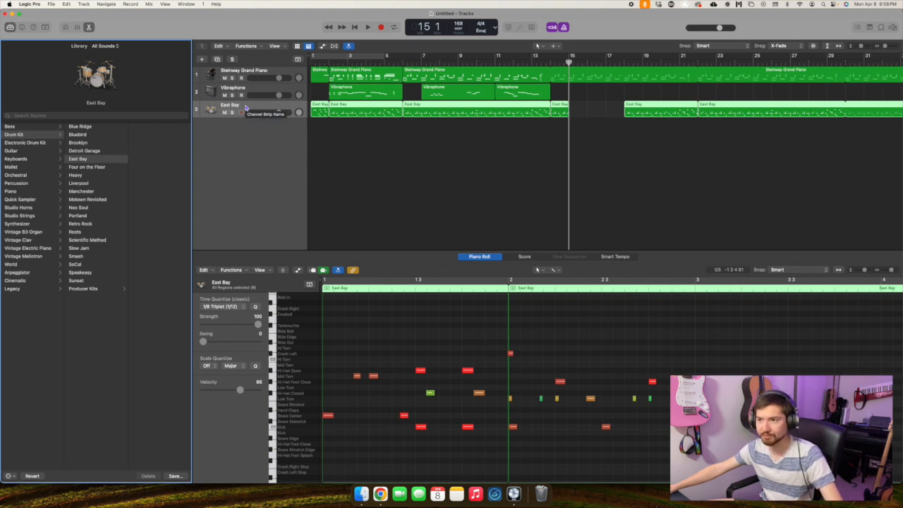
Add a new track below East Bay and load the Orchestral Kit from the orchestral percussion sounds.
key(super+d)
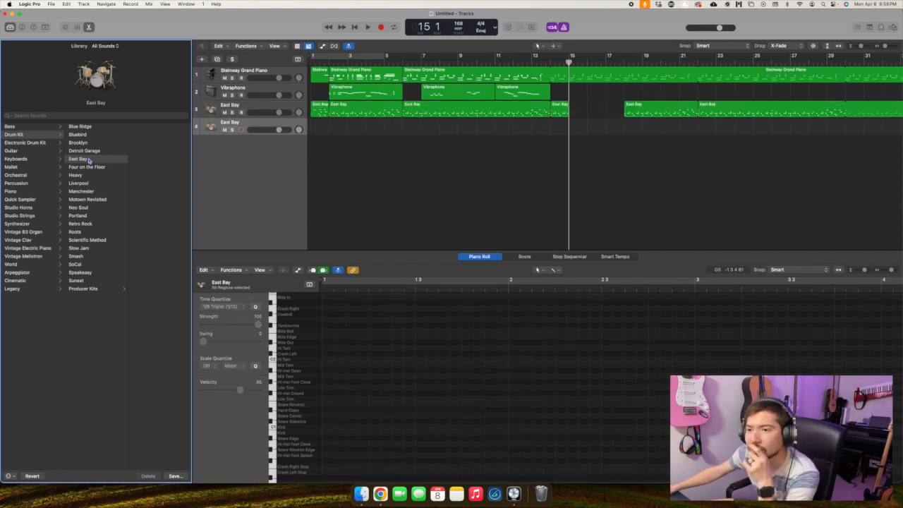
click(93, 223)
click(30, 176)
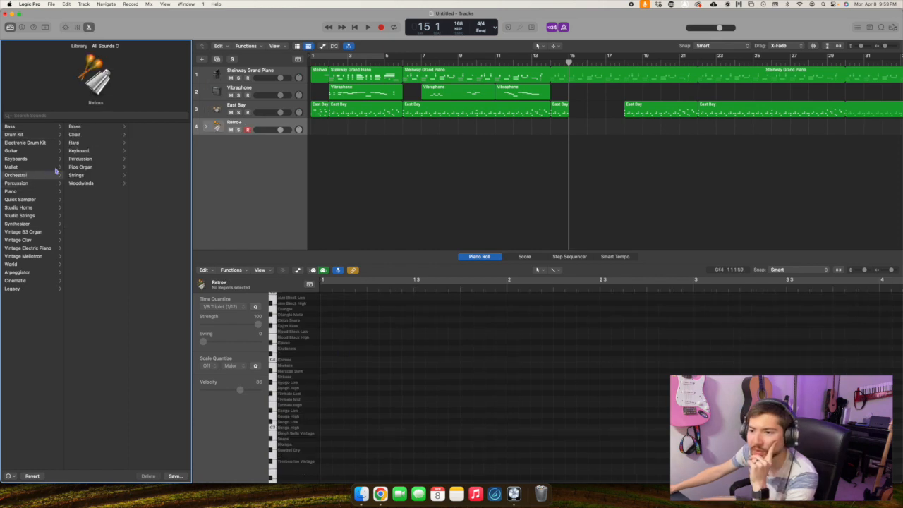
click(89, 159)
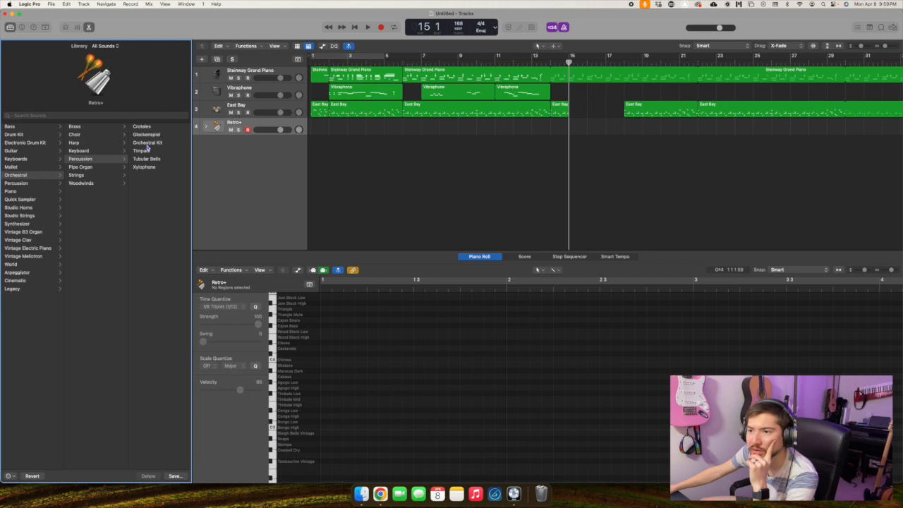
Find the Snare Roll sound in the Orchestral Kit and record snare rolls at bars 15, 16, 17 and 19.
scroll(396, 340, down, 4)
scroll(396, 340, down, 4)
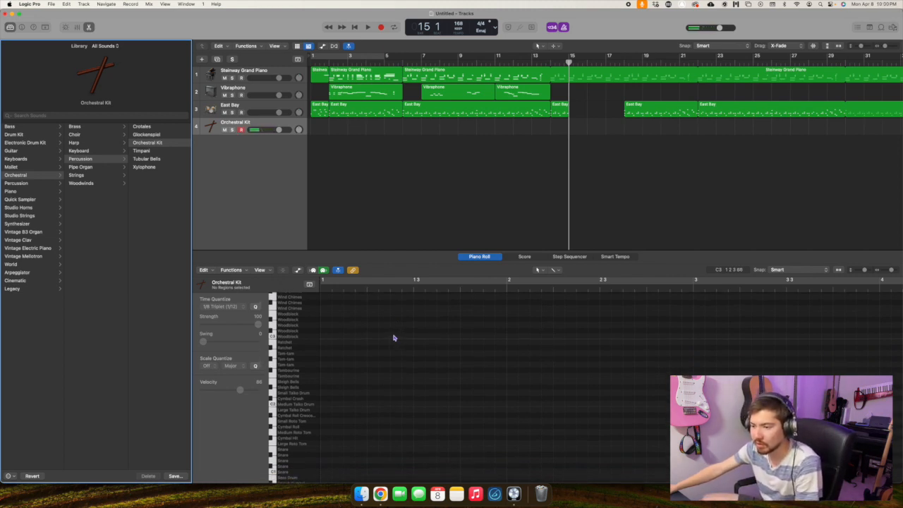
scroll(394, 338, down, 2)
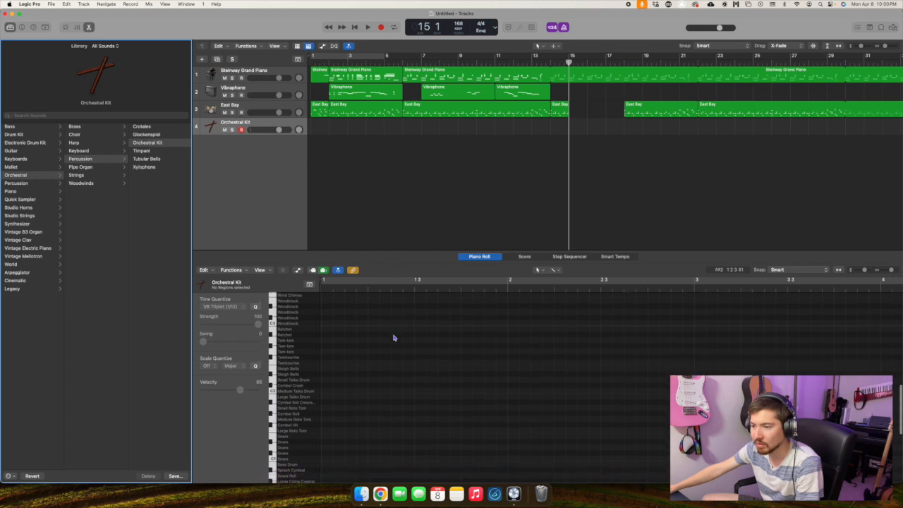
scroll(394, 338, down, 4)
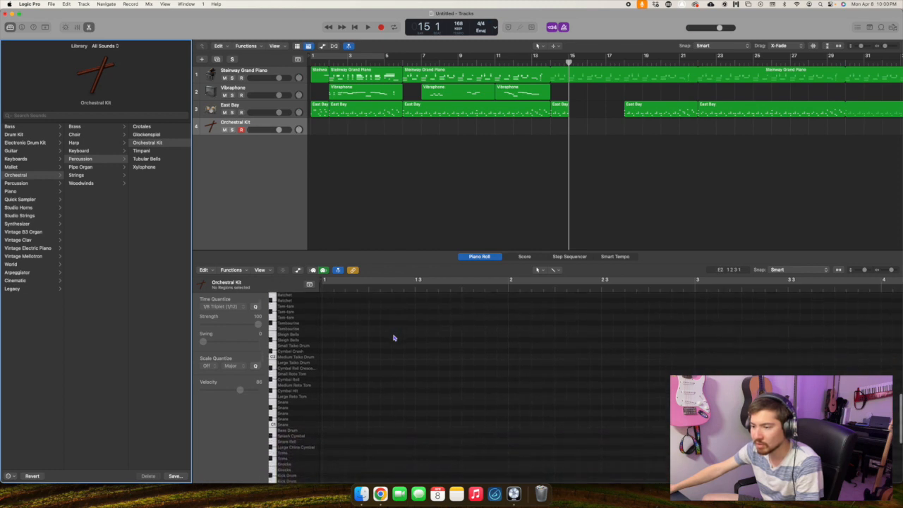
scroll(394, 338, down, 1)
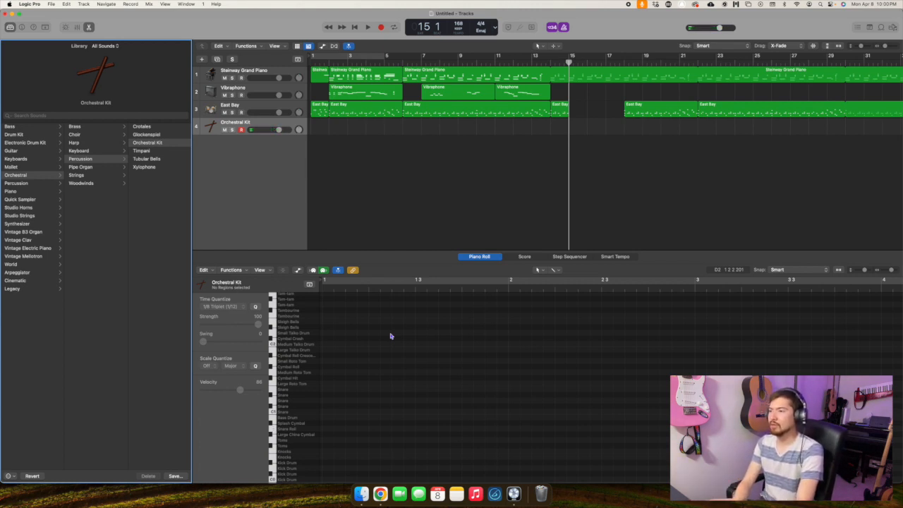
key(r)
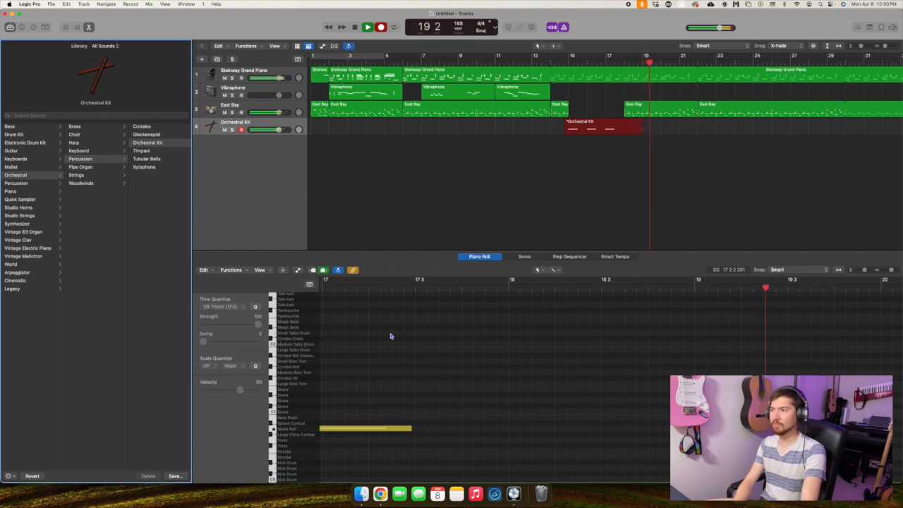
key(space)
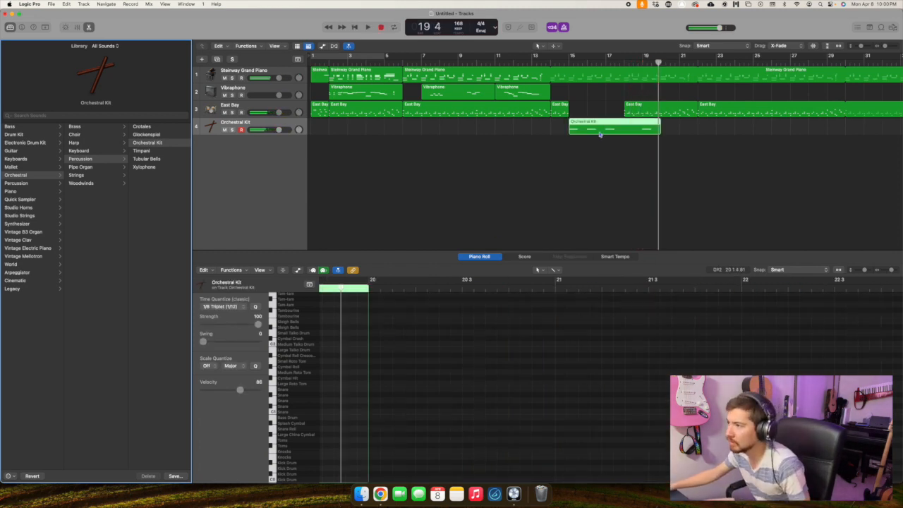
Select all snare roll notes in the Orchestral Kit region and quantize them to 1/4 Note.
click(588, 161)
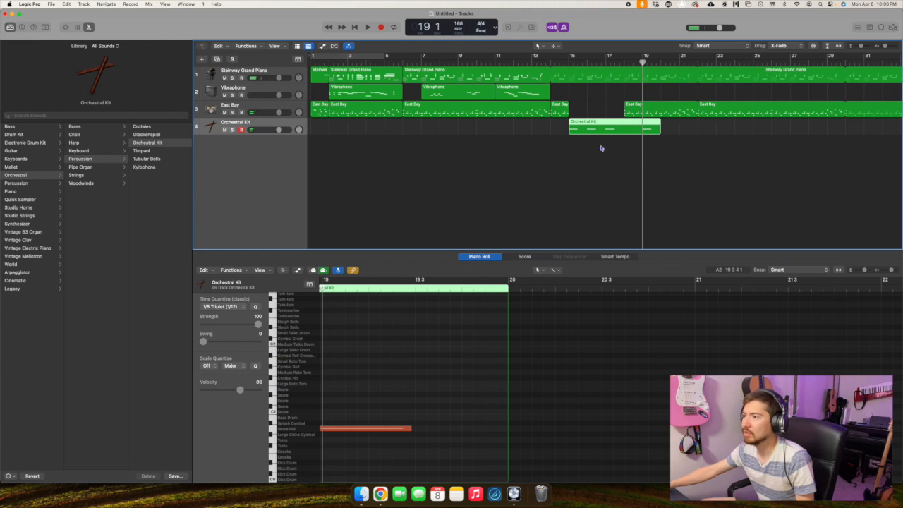
click(569, 60)
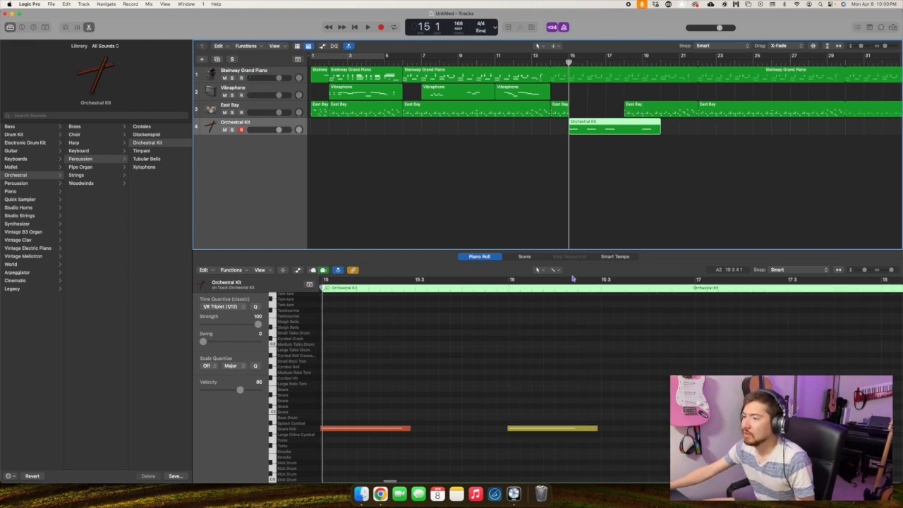
click(601, 344)
key(super+a)
click(225, 307)
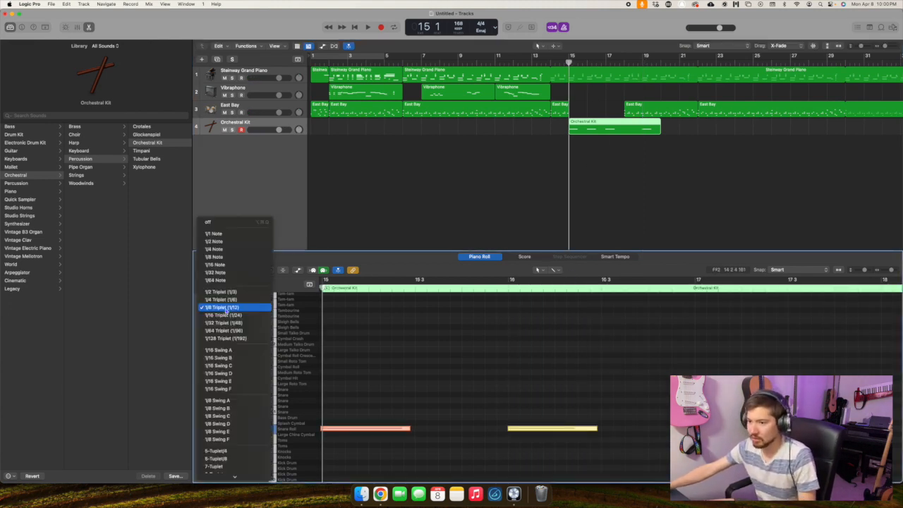
click(222, 252)
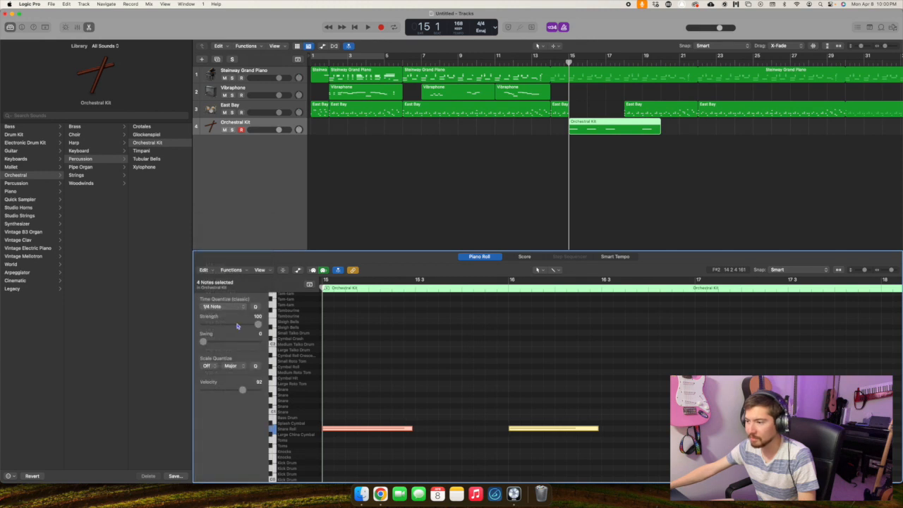
Split the East Bay drum region at bars 19 and 20 and delete the section between.
click(640, 107)
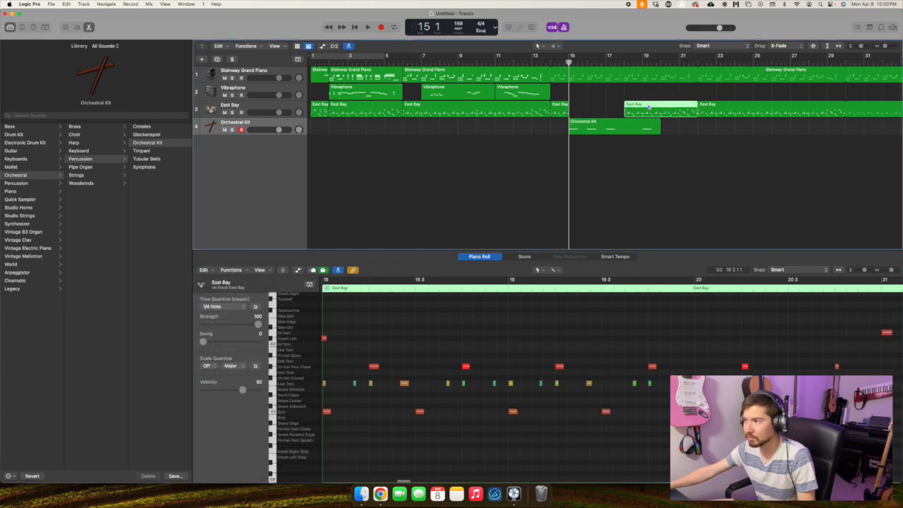
key(super+t)
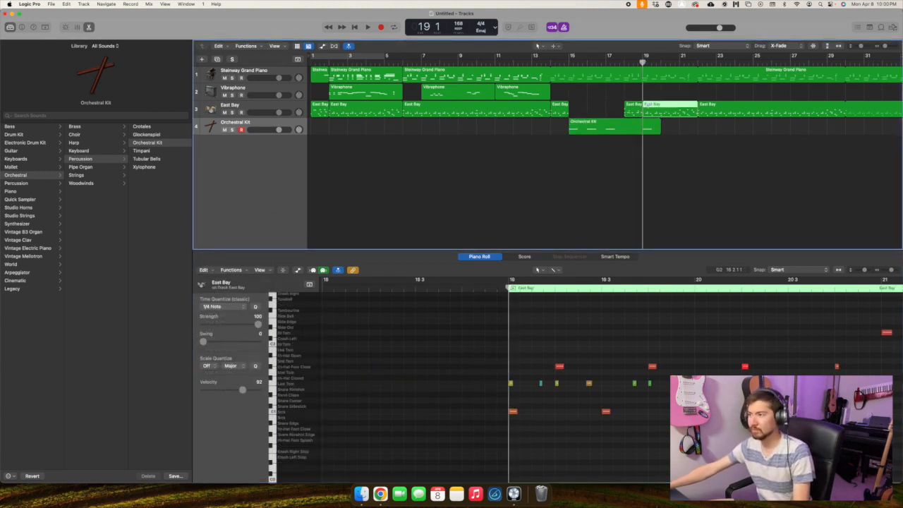
click(660, 63)
key(super+t)
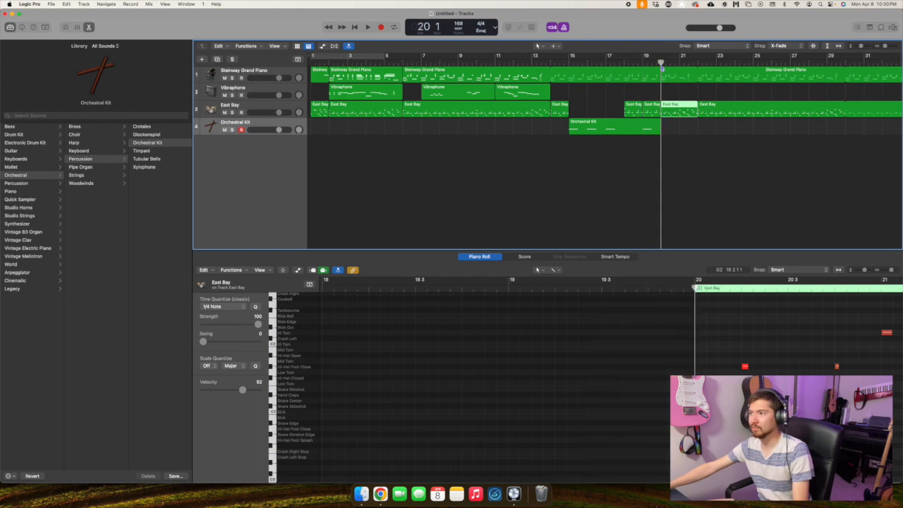
click(654, 113)
key(Delete)
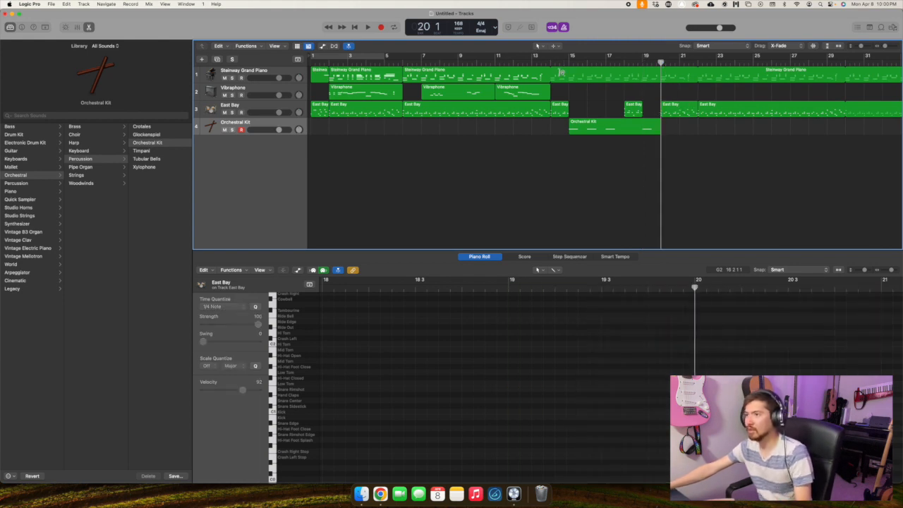
Split the Steinway Grand Piano region at bar 14.
click(561, 73)
click(551, 61)
key(super+t)
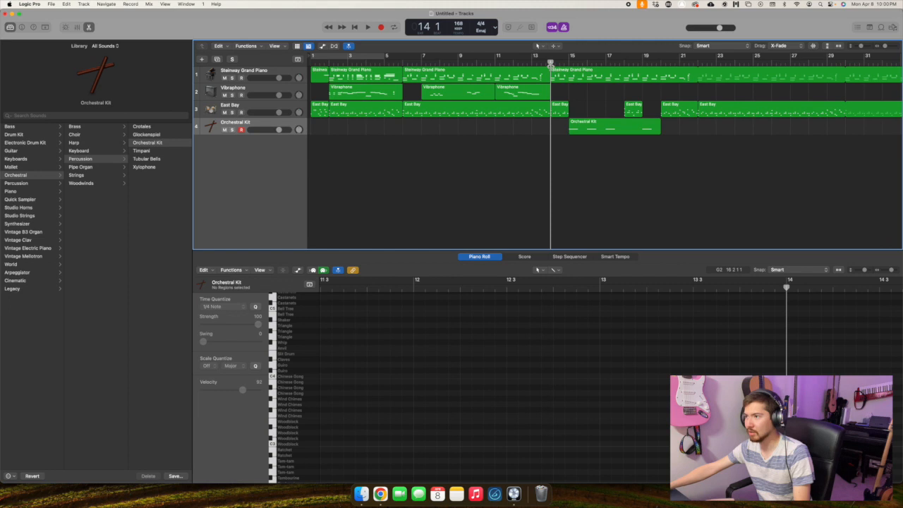
Split the Steinway Grand Piano region at bars 15 and 18 and delete the piece in between.
click(568, 62)
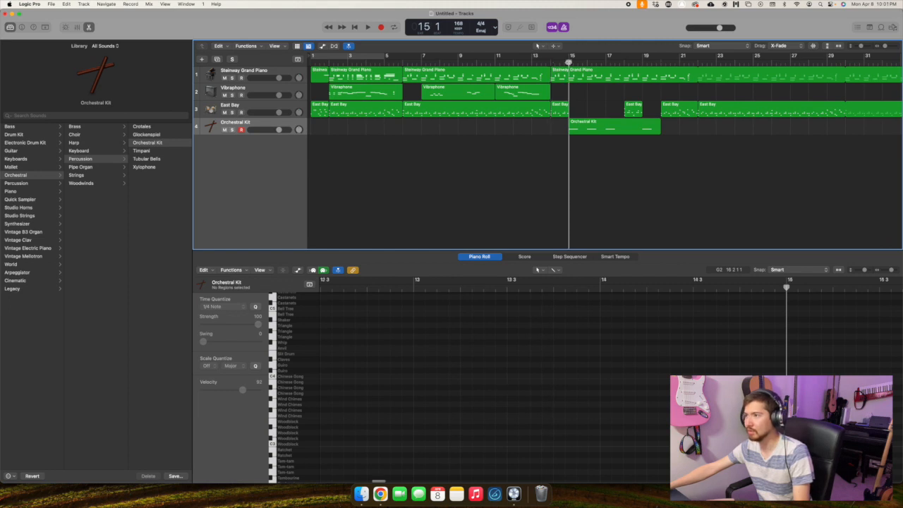
click(586, 75)
click(624, 62)
key(super+t)
click(600, 76)
key(Delete)
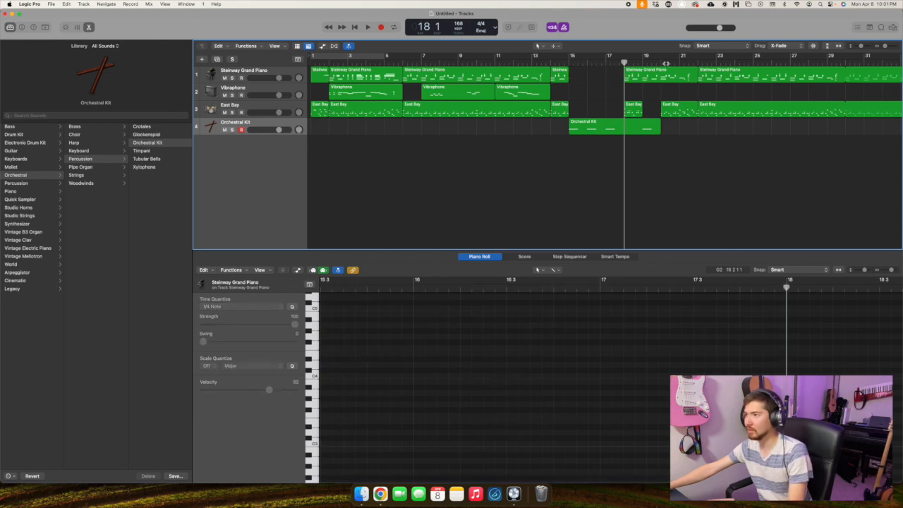
Split the Steinway Grand Piano region at bars 19 and 20 and delete the one-bar piece in between.
click(663, 62)
click(654, 76)
click(643, 62)
key(super+t)
click(662, 62)
key(super+t)
click(653, 77)
key(Delete)
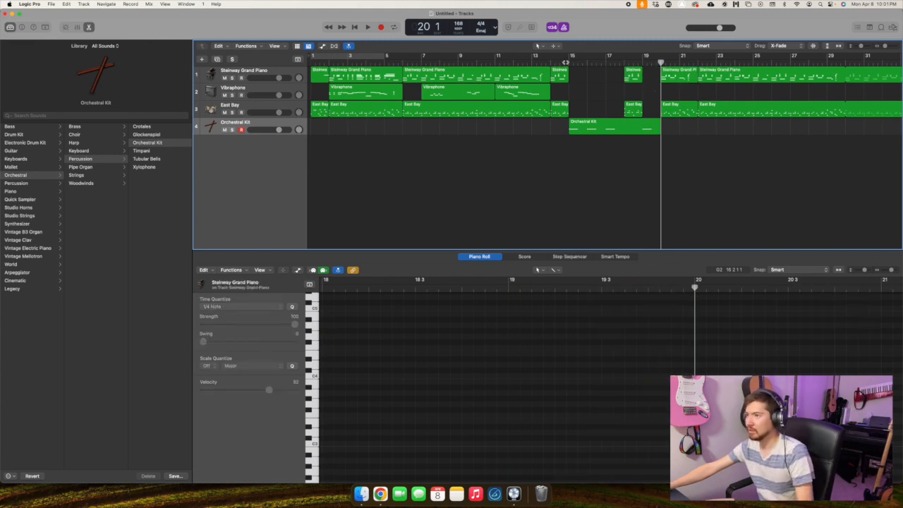
Record a fast ascending run on the Steinway Grand Piano track in bar 15.
click(567, 62)
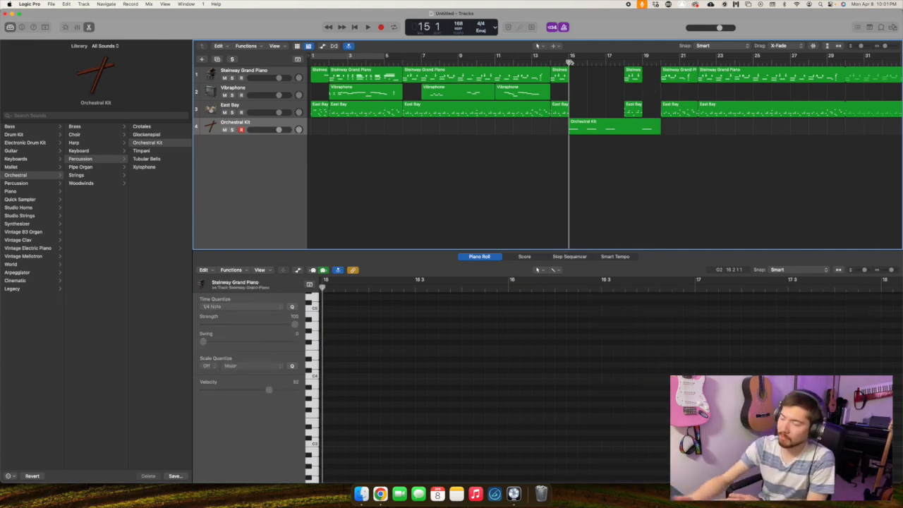
click(270, 73)
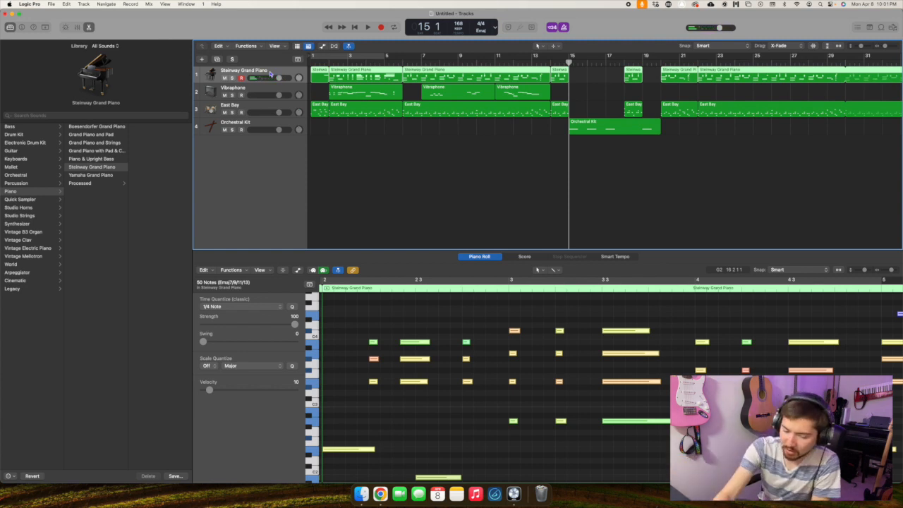
key(r)
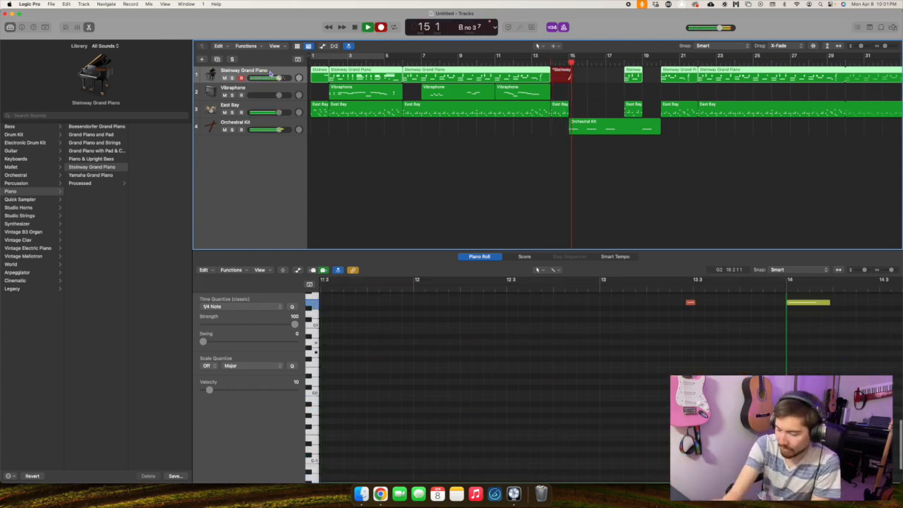
key(space)
click(310, 46)
Record a fast descending run on the Steinway Grand Piano track in bar 16.
click(578, 62)
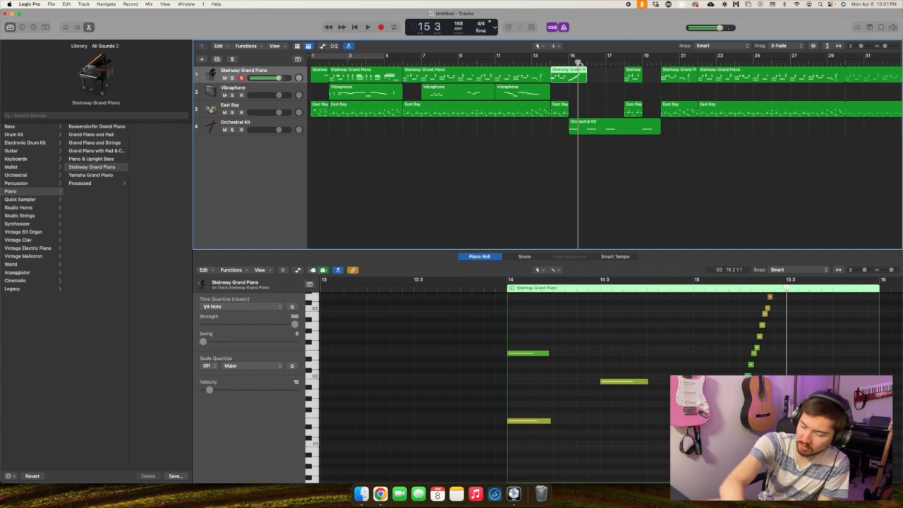
key(space)
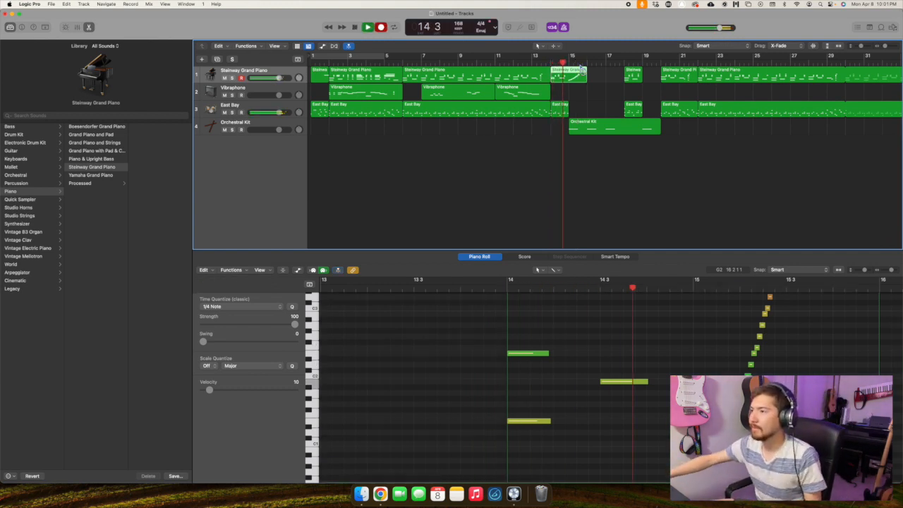
key(r)
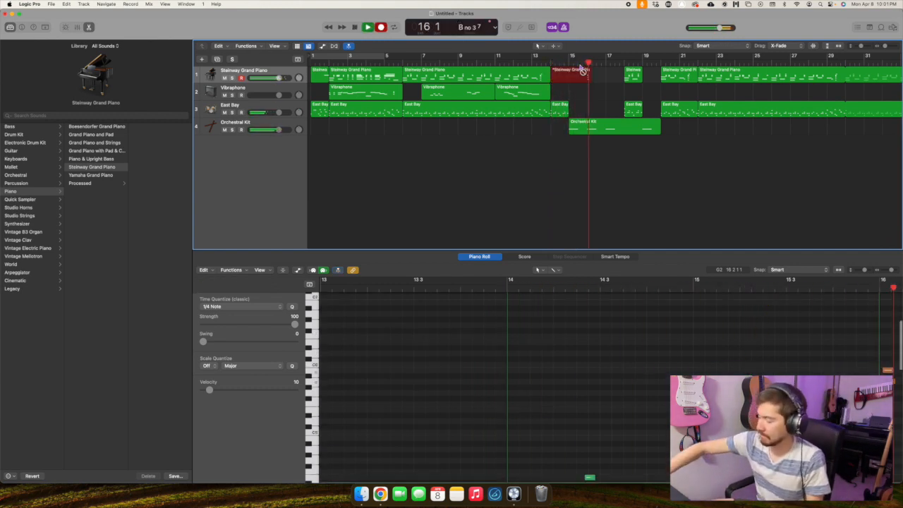
key(space)
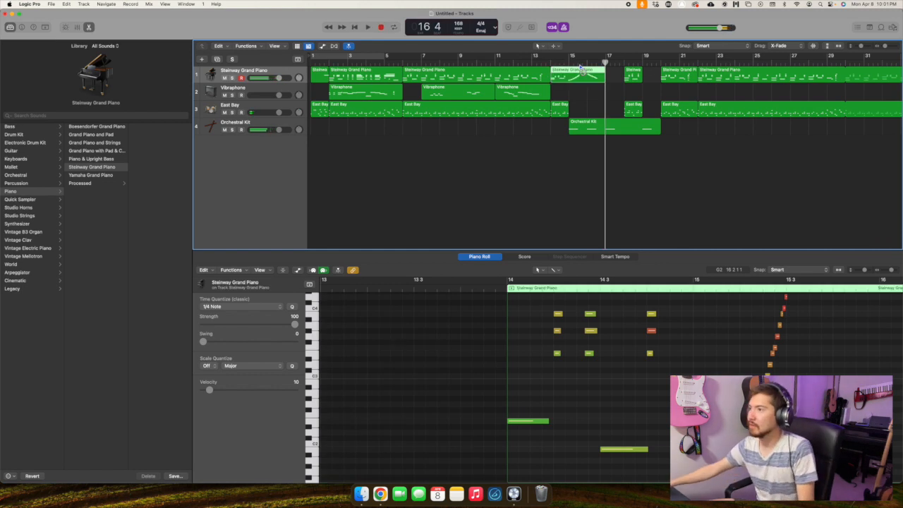
Try to record an ascending run on the Steinway Grand Piano track around bar 17.
click(596, 63)
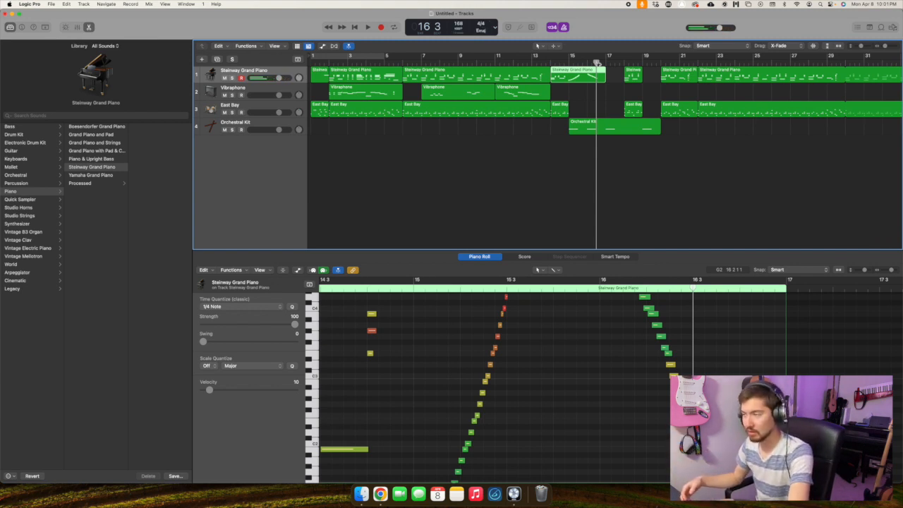
key(r)
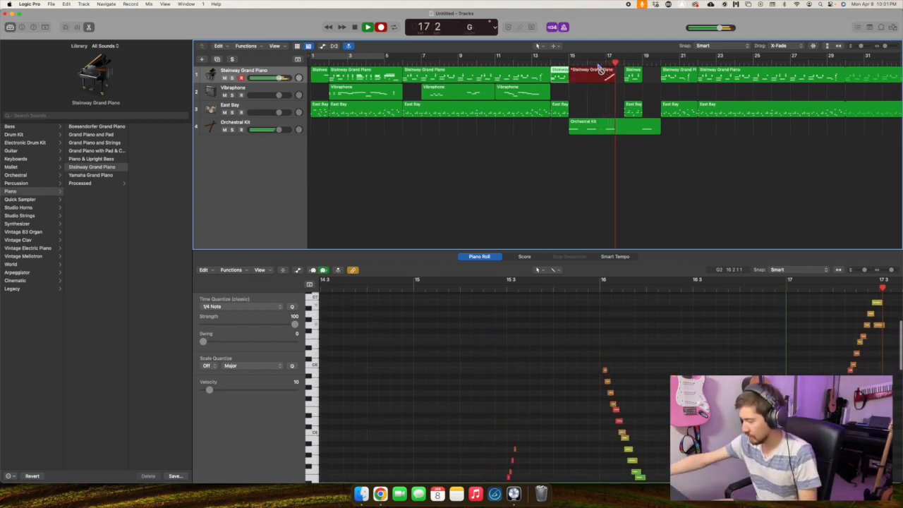
key(space)
click(605, 59)
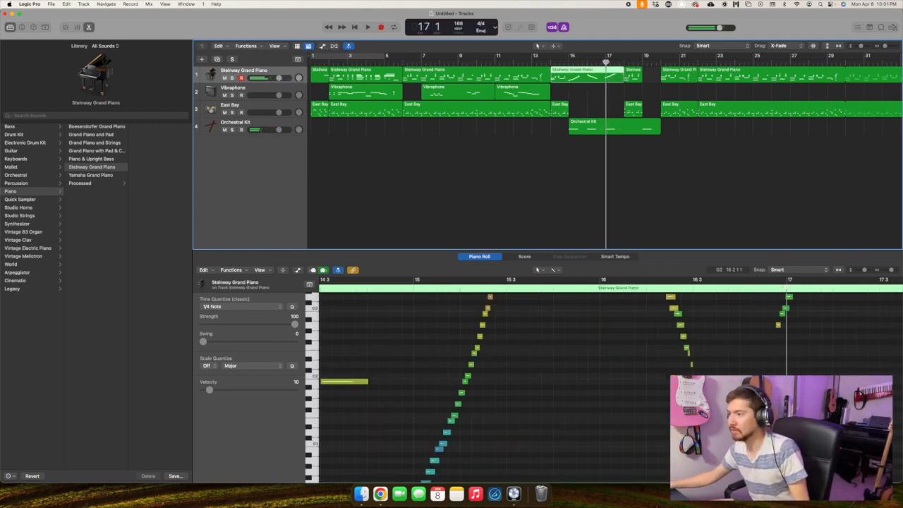
key(alt+])
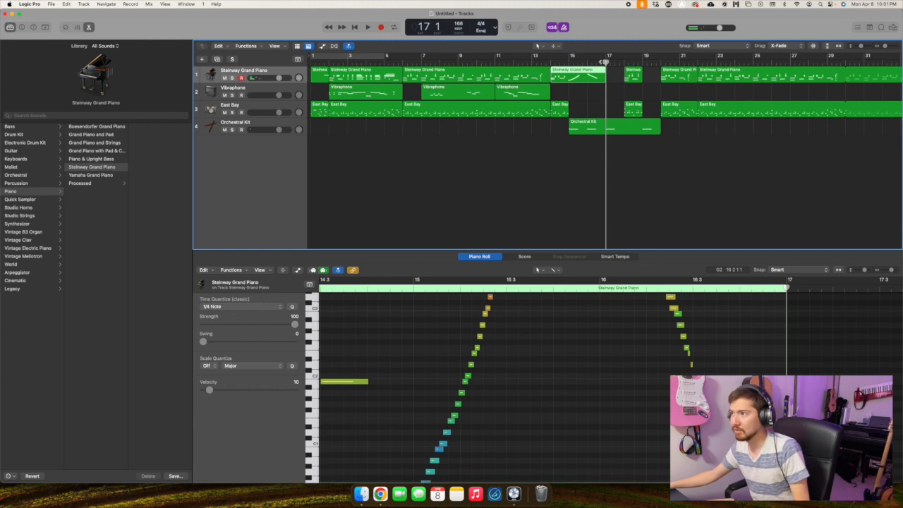
Record a new take of the ascending piano run in bar 17, starting the recording from bar 16 beat 3.
click(595, 62)
key(r)
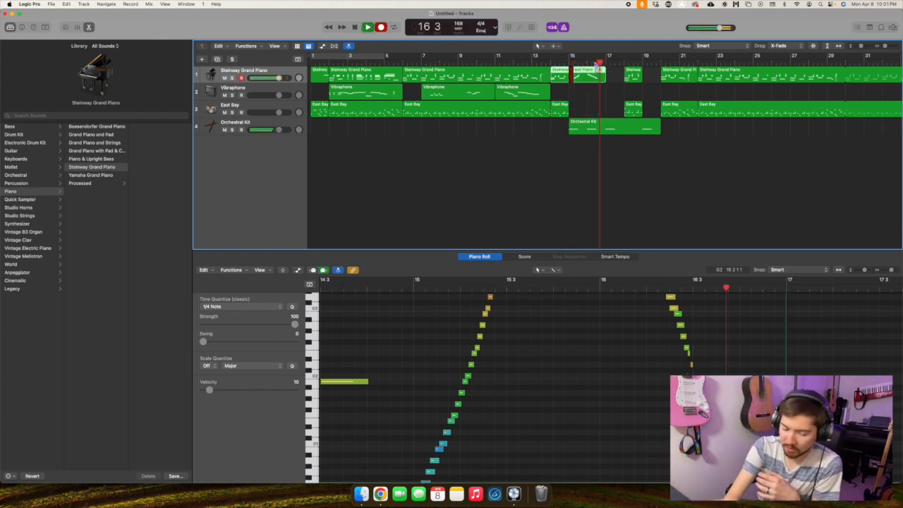
key(space)
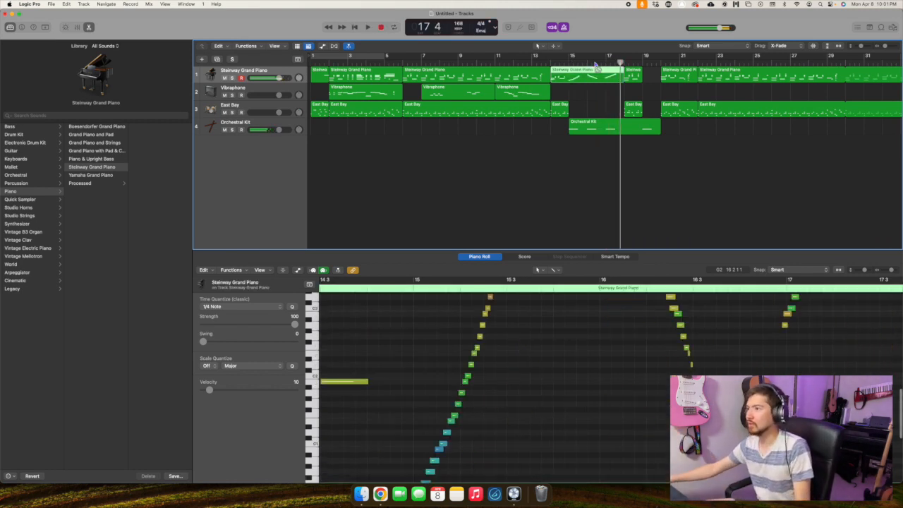
Play back the piano runs from bar 15 and return the playhead to bar 15.
click(567, 63)
key(space)
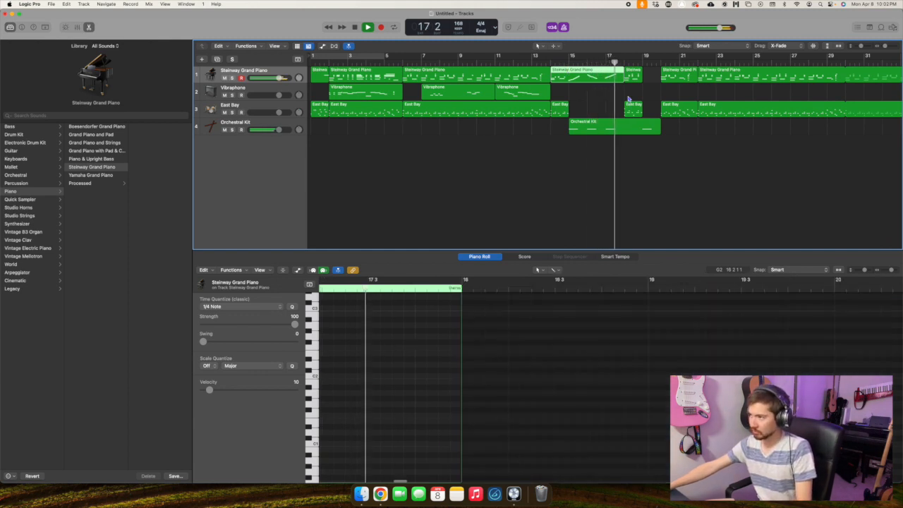
key(space)
key(period)
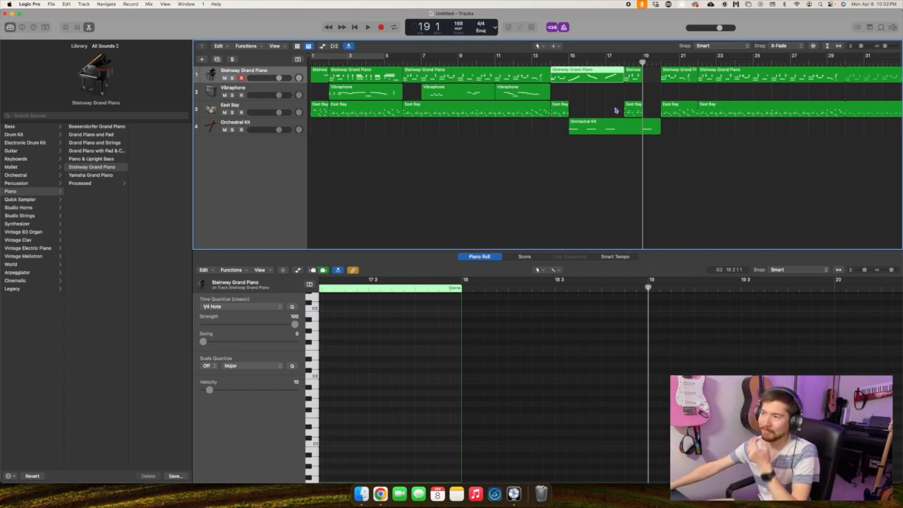
key(comma)
key(comma)
key(comma)
key(comma)
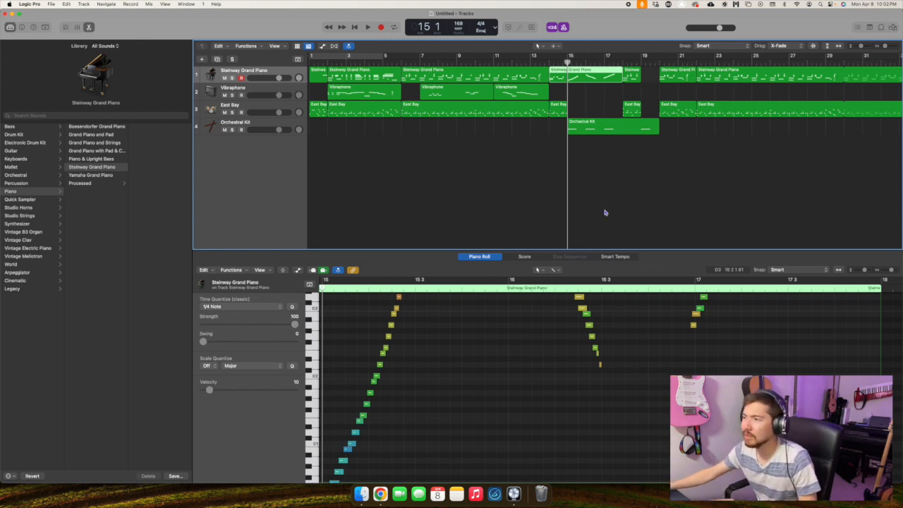
Delete the Orchestral Kit region starting at bar 15 and select the Orchestral Kit track for playing.
click(593, 130)
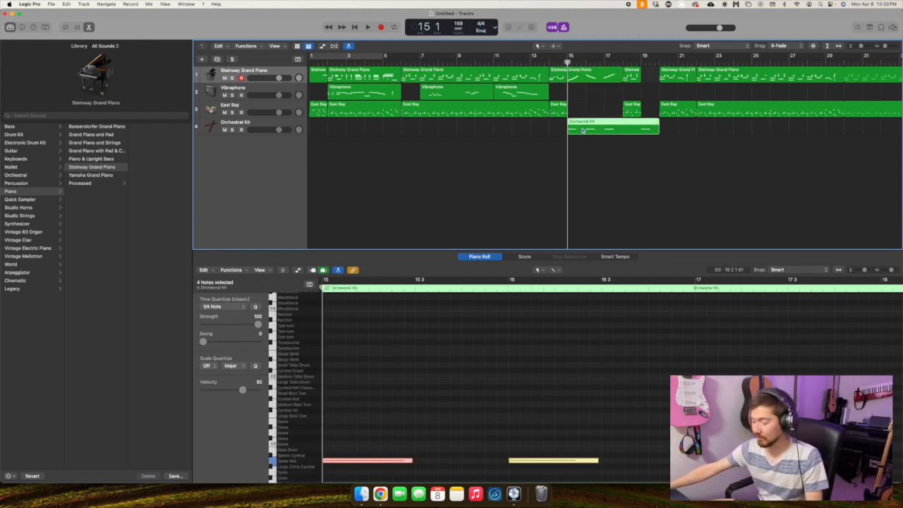
key(Delete)
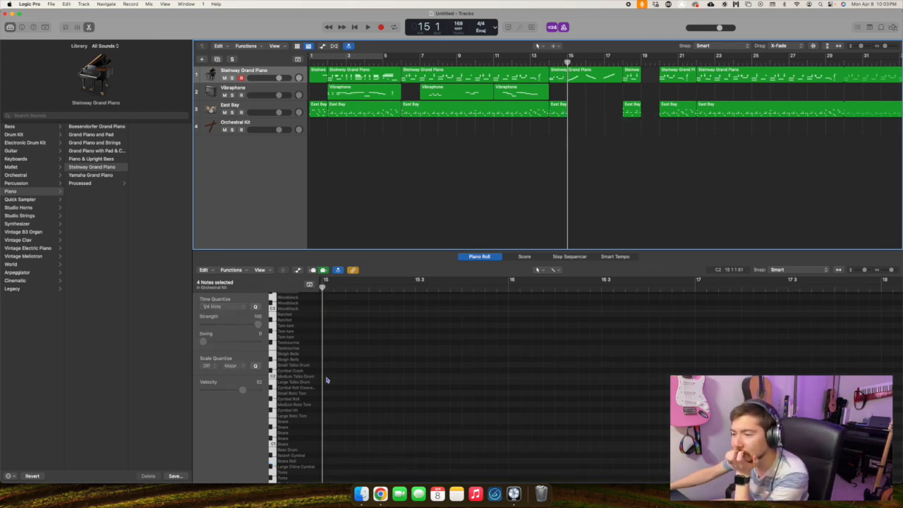
scroll(327, 380, down, 5)
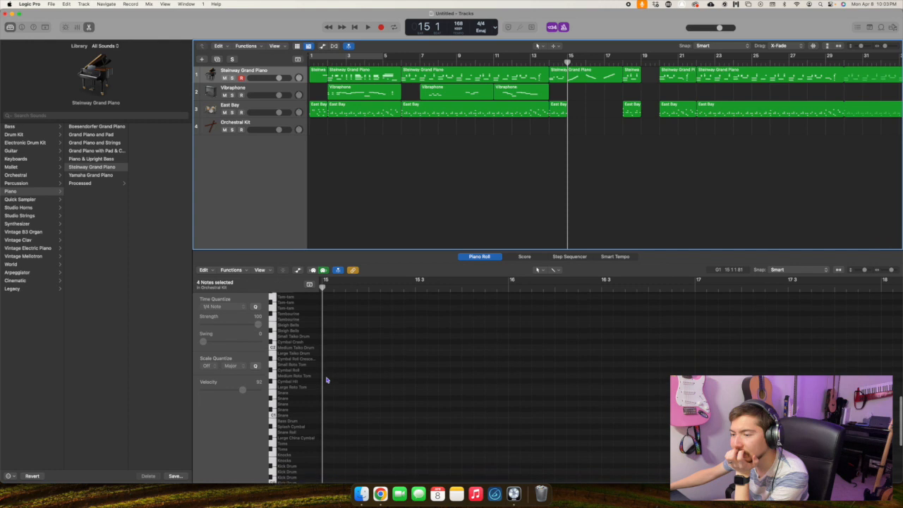
scroll(327, 380, up, 10)
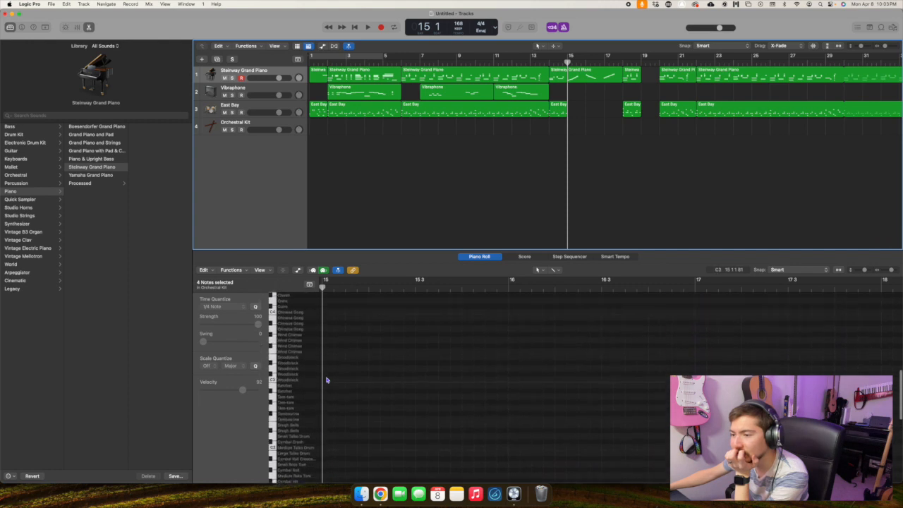
scroll(326, 381, up, 3)
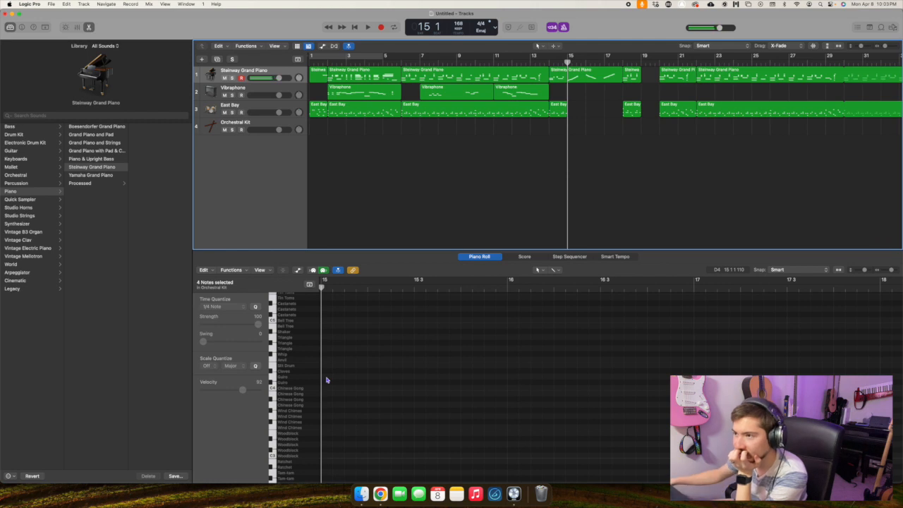
click(248, 124)
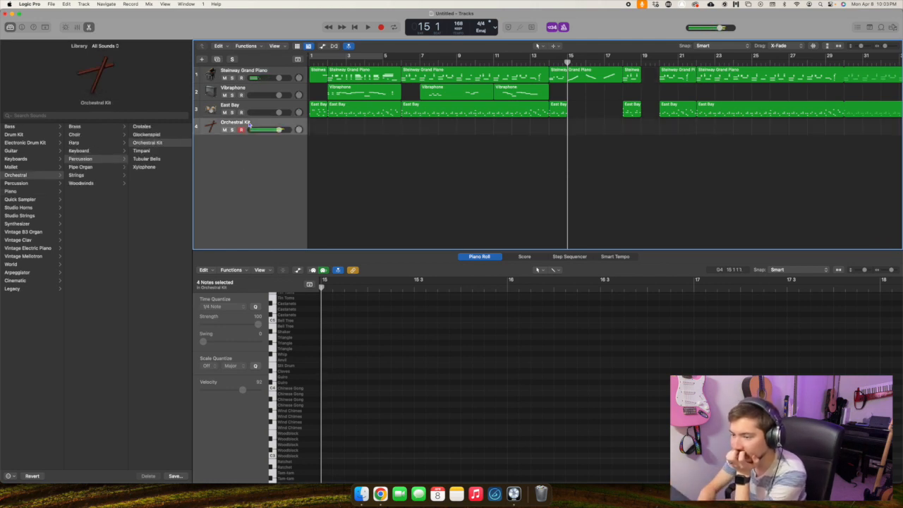
Look through the Orchestral Kit's percussion sounds in the Piano Roll and audition some of them.
scroll(342, 380, up, 2)
scroll(342, 380, up, 2)
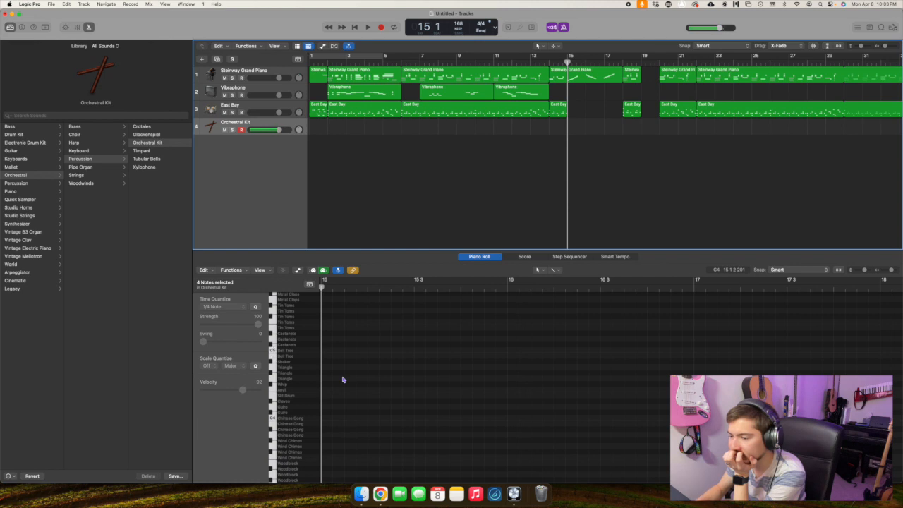
scroll(285, 369, up, 3)
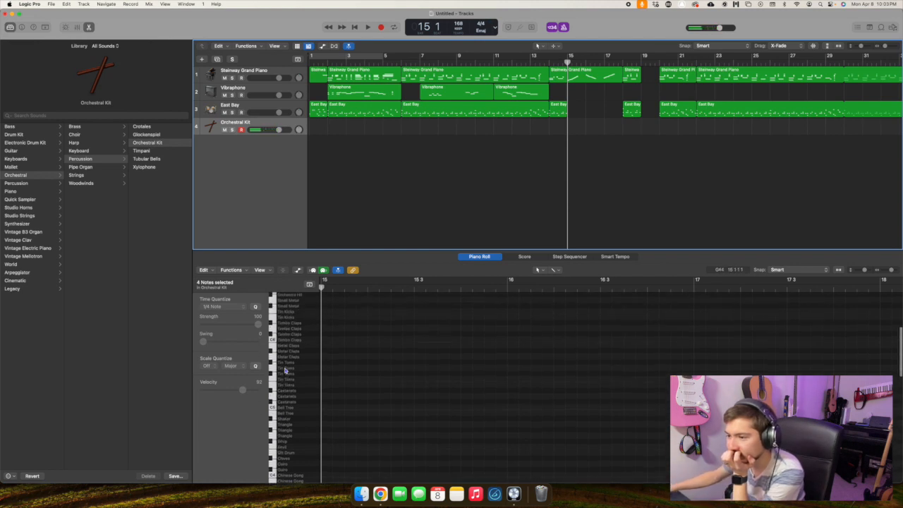
scroll(285, 370, up, 1)
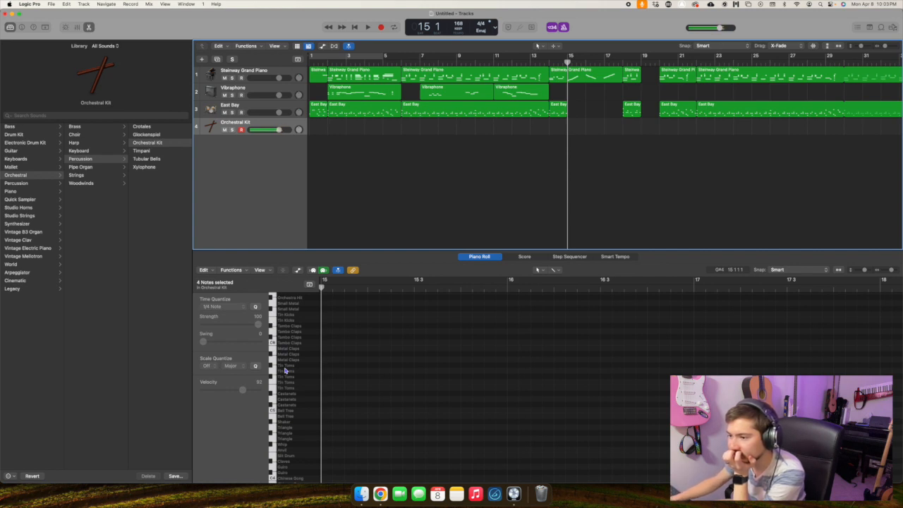
scroll(285, 370, down, 5)
scroll(286, 372, down, 4)
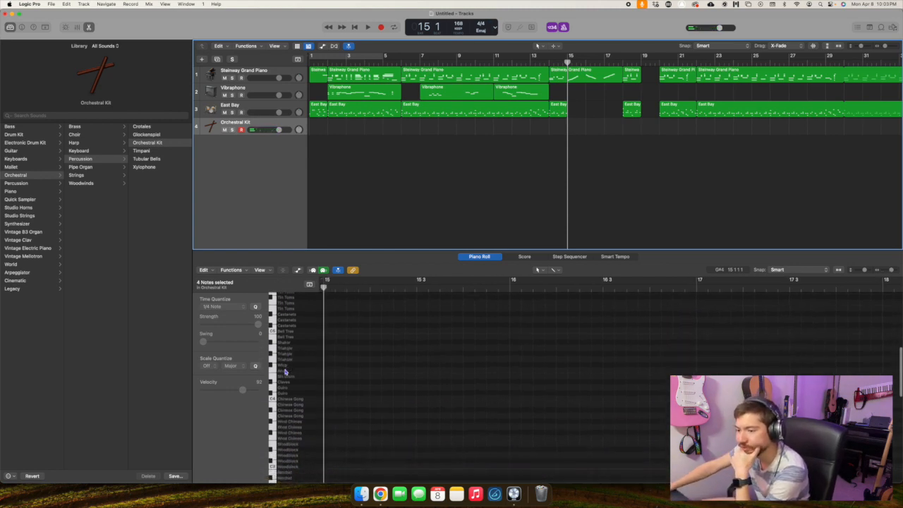
click(271, 383)
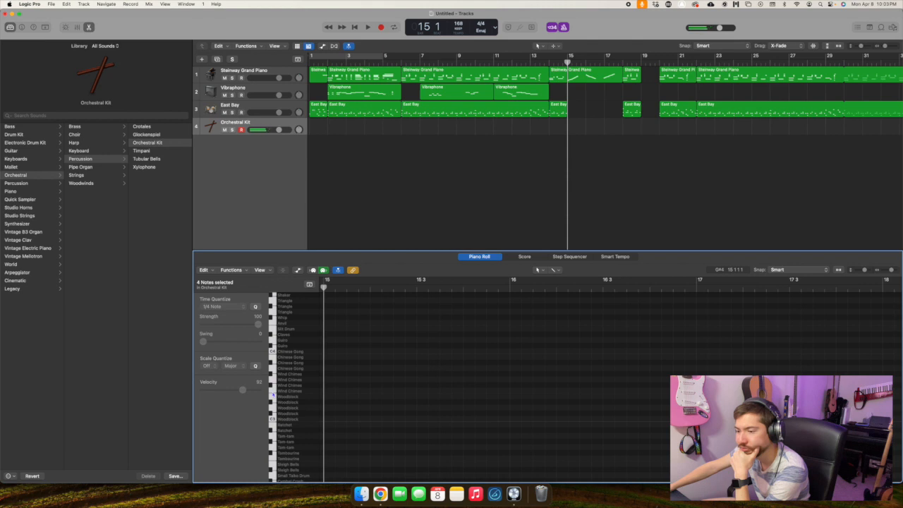
click(274, 436)
scroll(273, 441, down, 3)
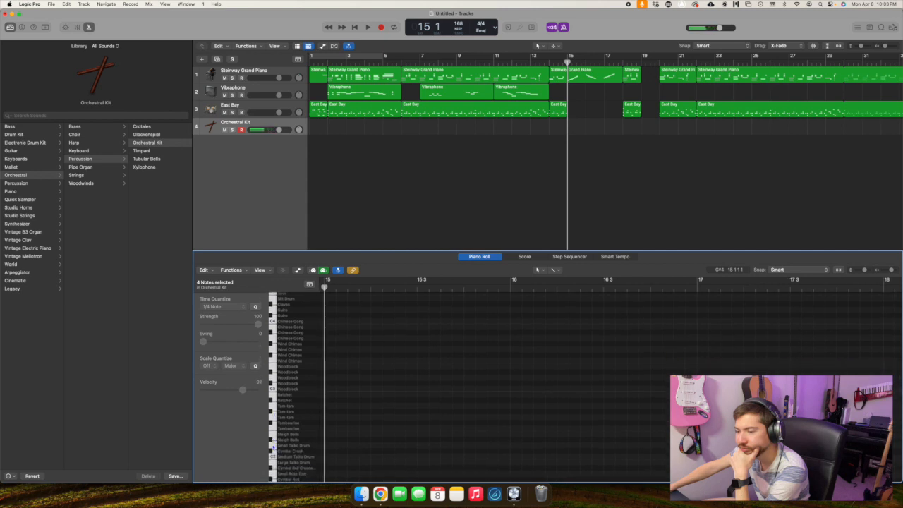
scroll(274, 446, down, 5)
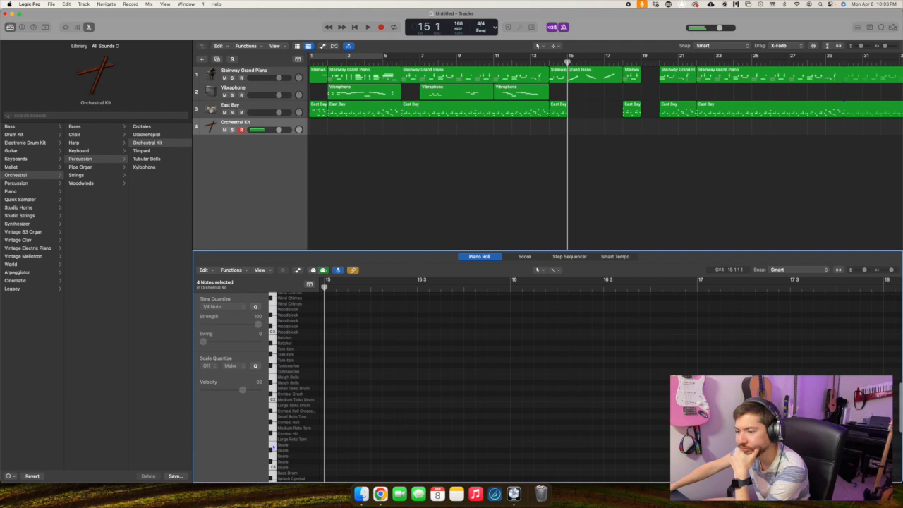
scroll(275, 426, down, 4)
scroll(276, 424, down, 3)
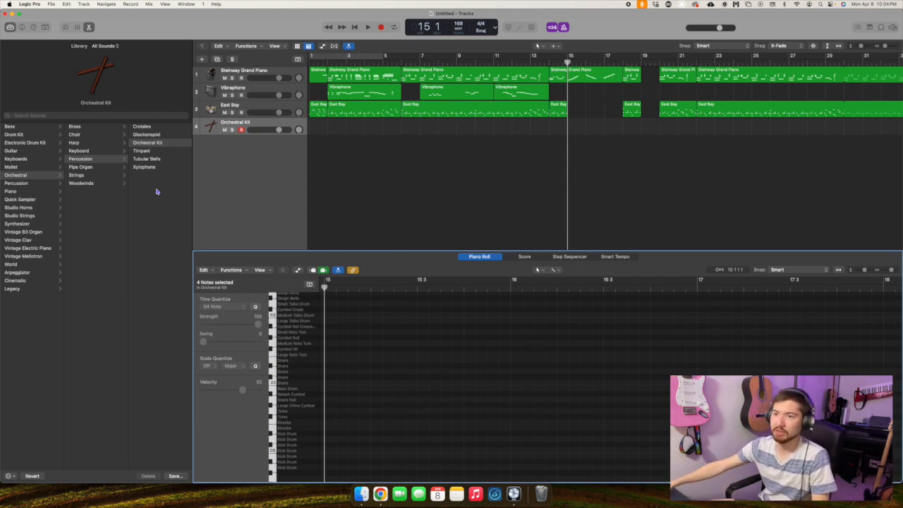
Browse the library's drum kits, try the Latin percussion patch on the Orchestral Kit track, and look through its sounds.
click(20, 135)
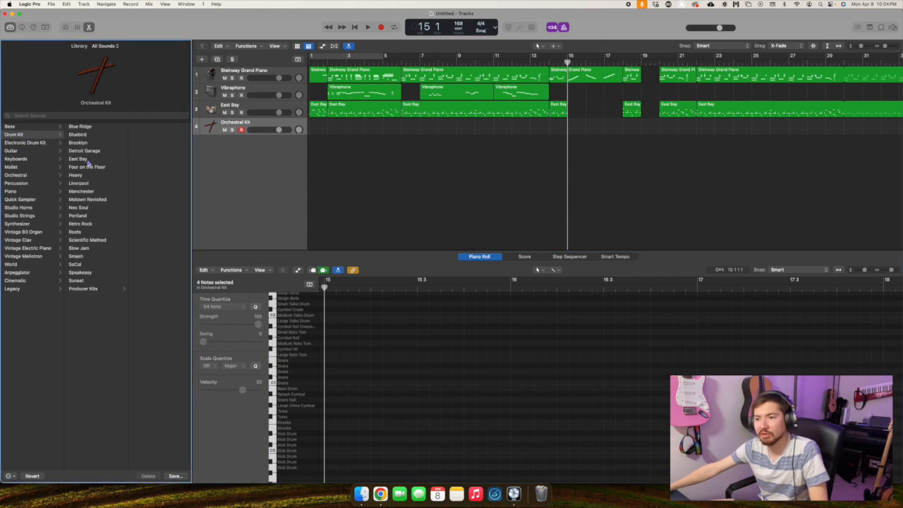
click(103, 289)
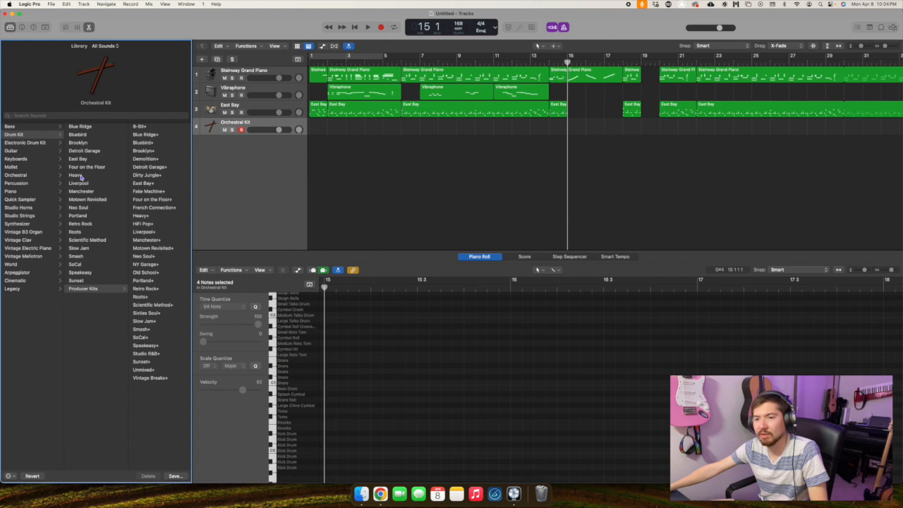
click(29, 184)
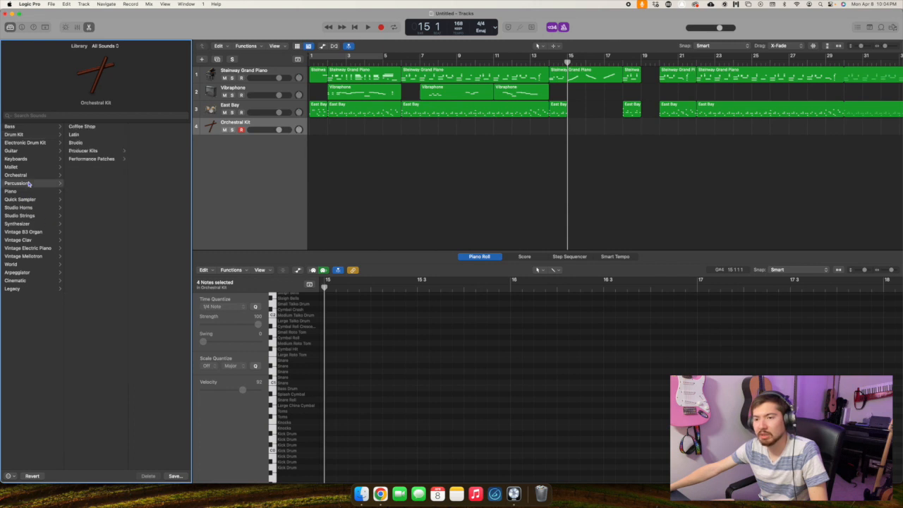
click(81, 135)
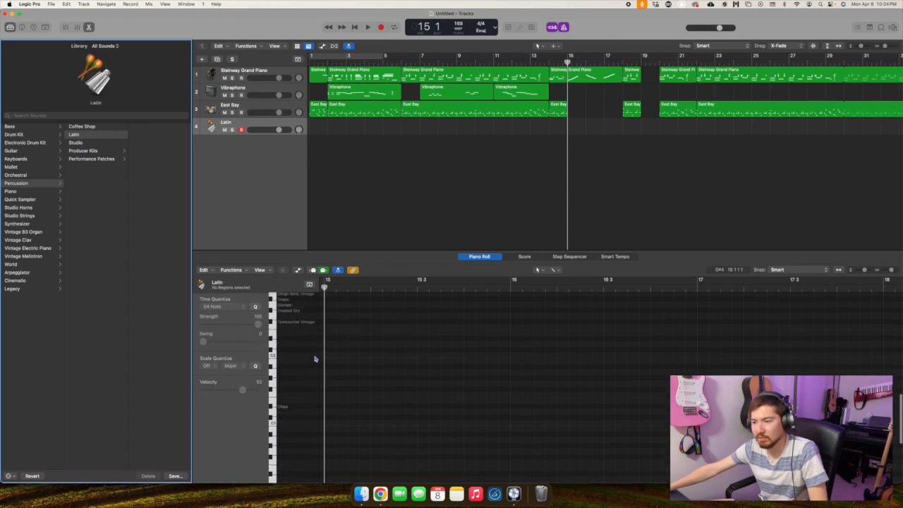
scroll(314, 360, up, 4)
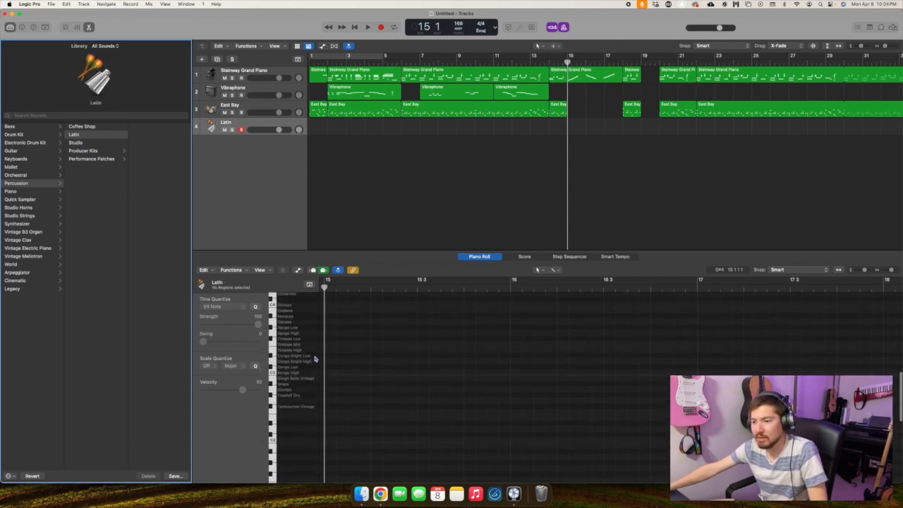
scroll(319, 384, up, 4)
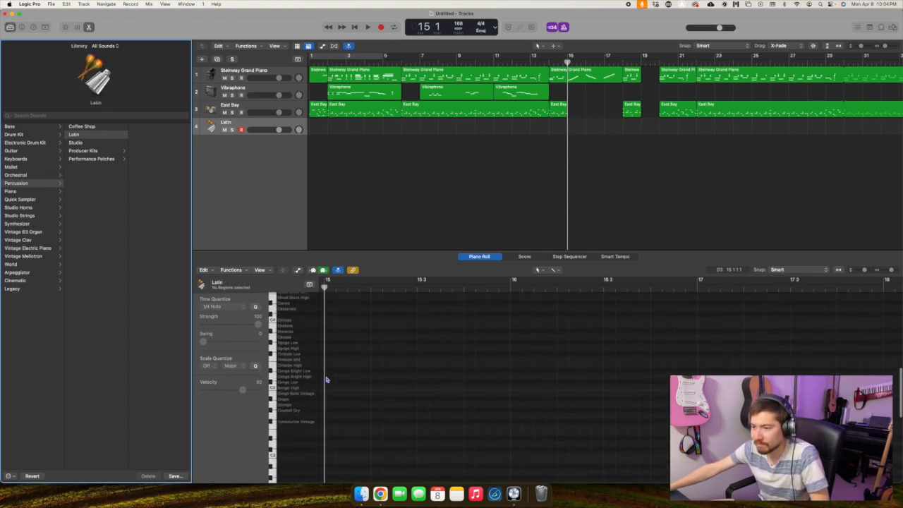
scroll(326, 380, up, 8)
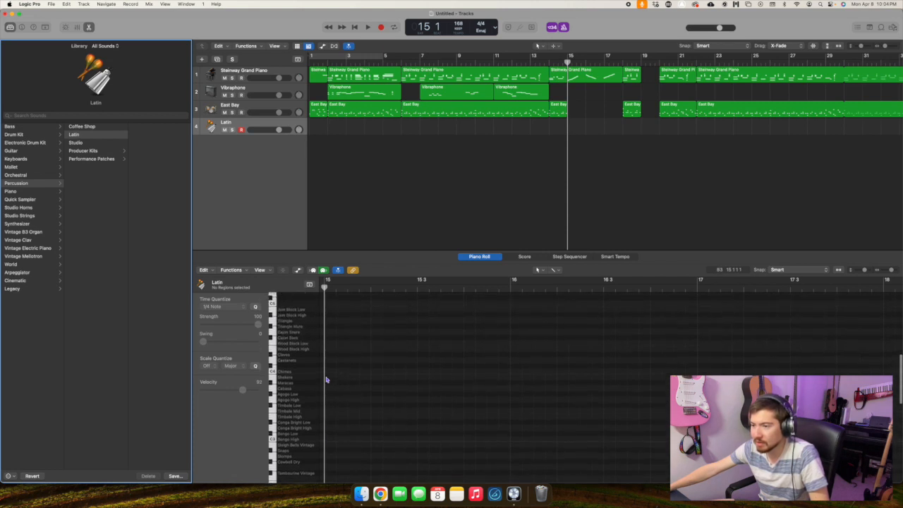
scroll(326, 380, up, 4)
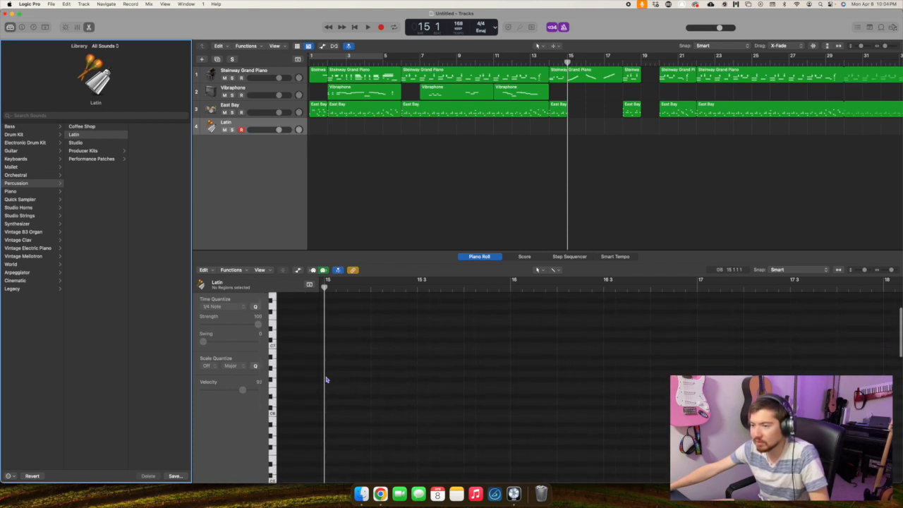
scroll(326, 379, down, 12)
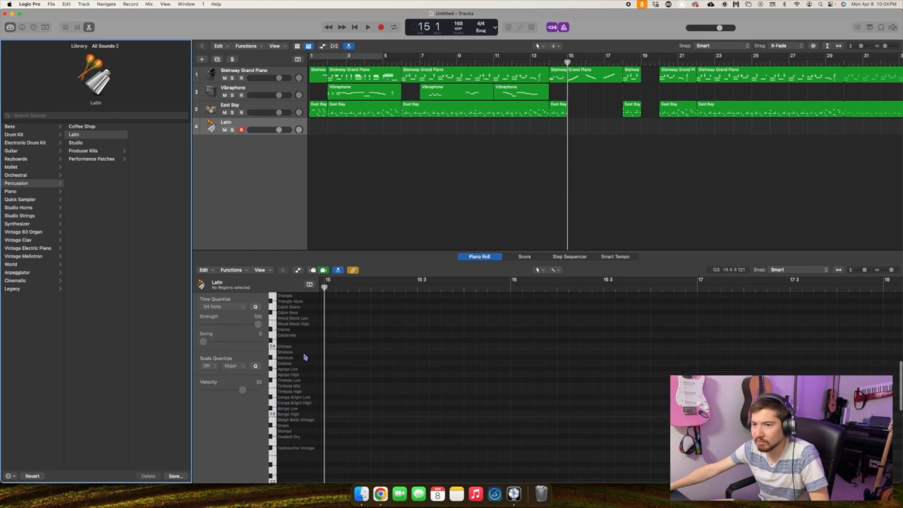
Load the Studio percussion patch on the fourth track and look through its sounds in the Piano Roll.
click(93, 143)
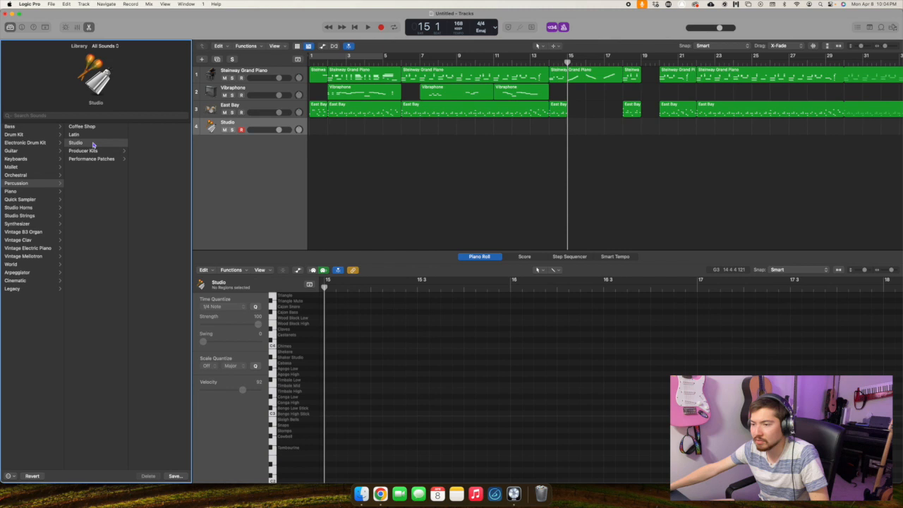
scroll(379, 389, up, 10)
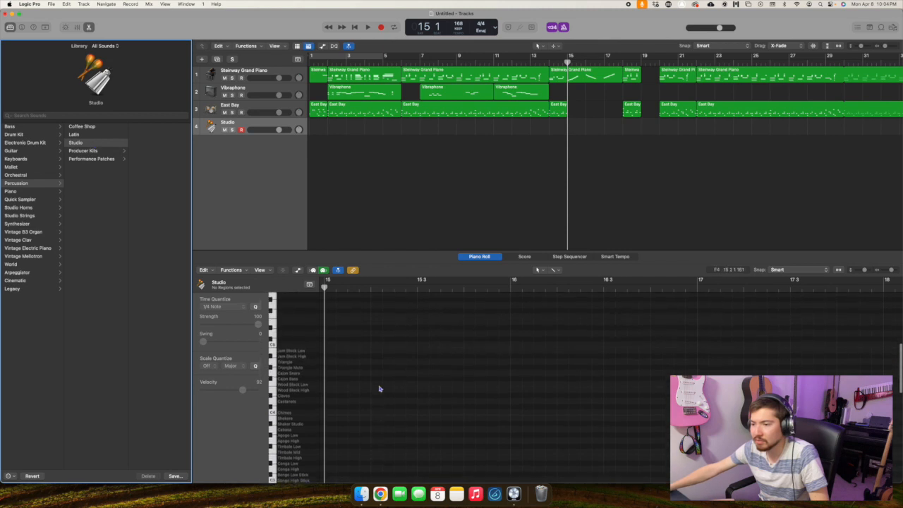
scroll(378, 389, down, 6)
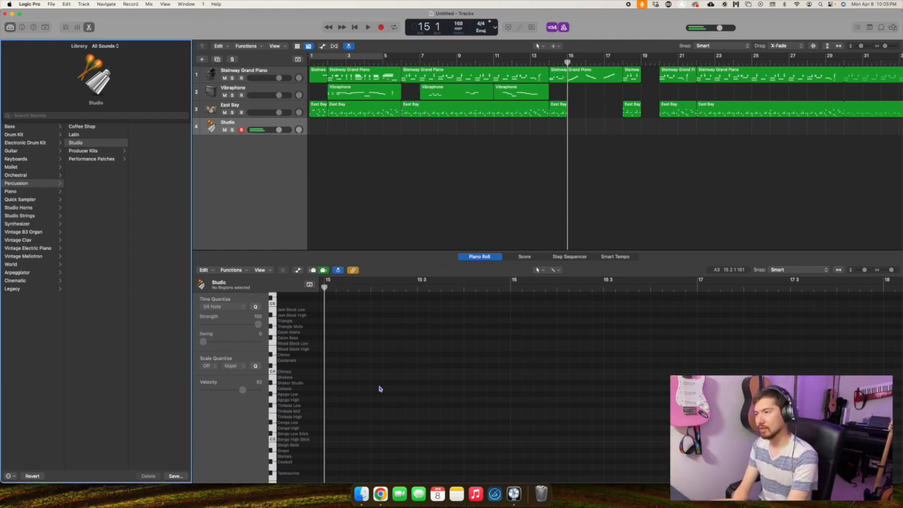
Record a Shaker Studio pattern on the Studio track from bar 15 to bar 20 and return the playhead to bar 15.
key(r)
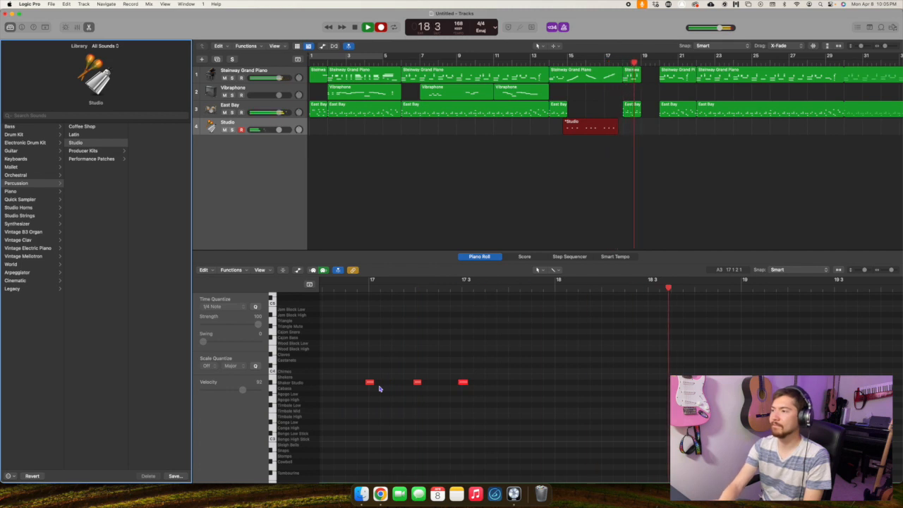
key(space)
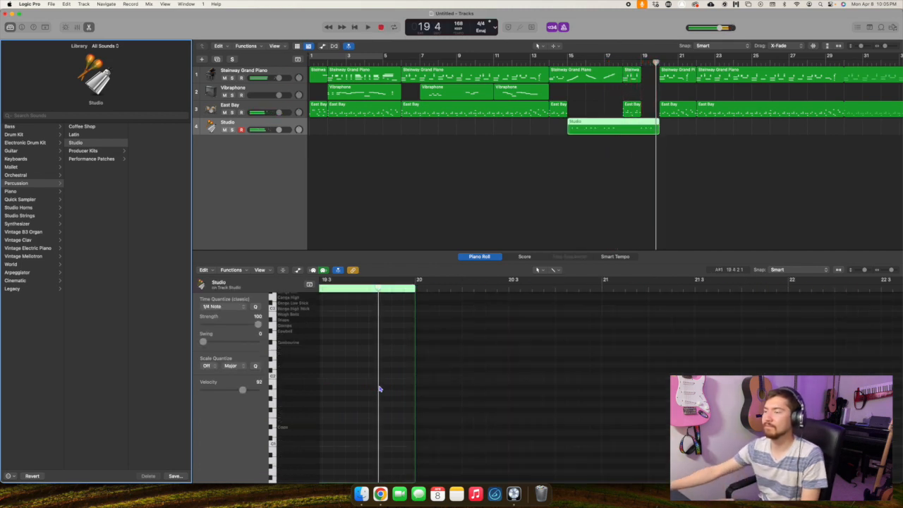
click(568, 63)
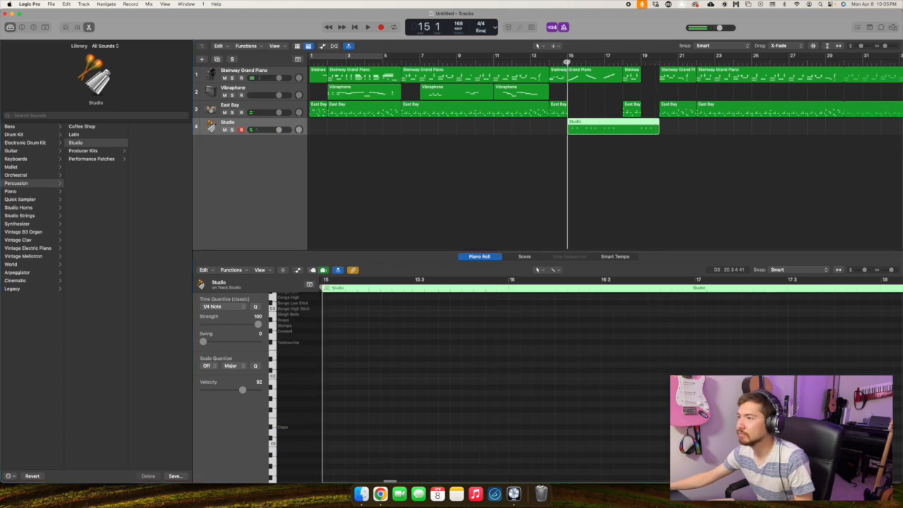
Split the Steinway Grand Piano region at bar 15 and delete the piano runs between bars 15 and 18.
click(588, 81)
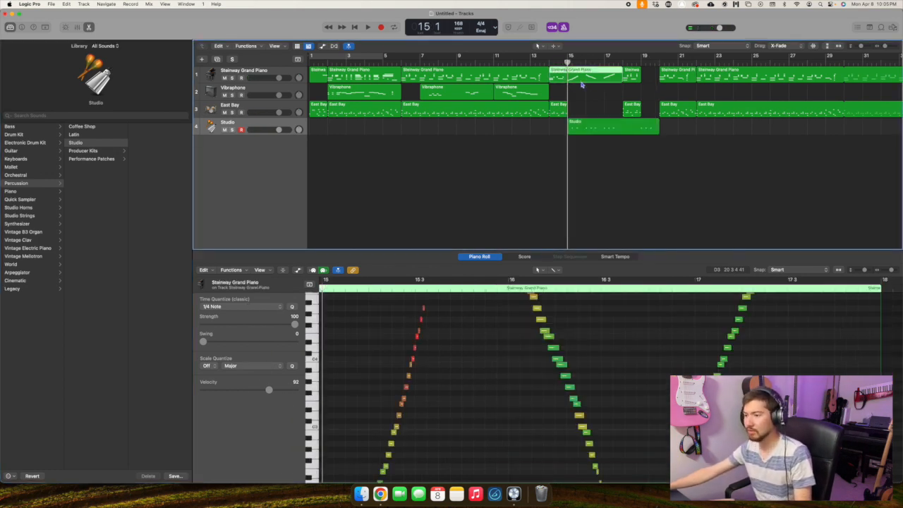
key(super+t)
click(505, 173)
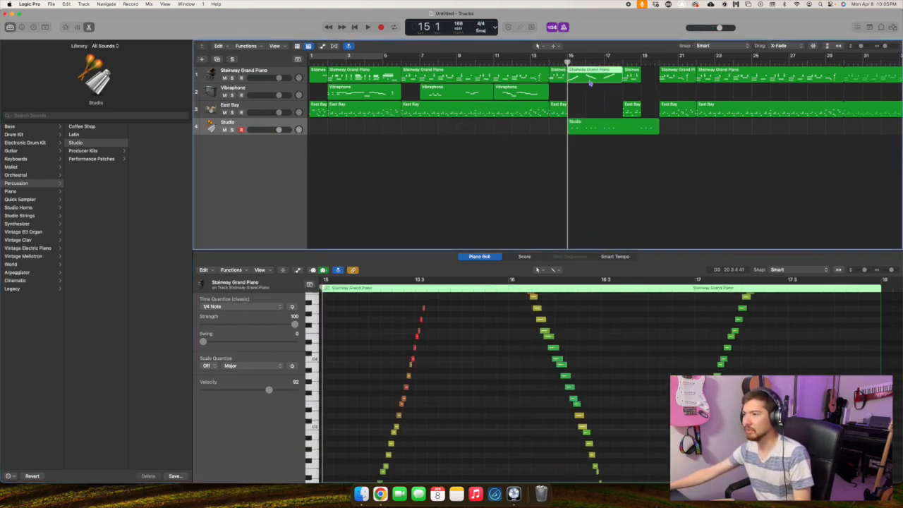
key(Delete)
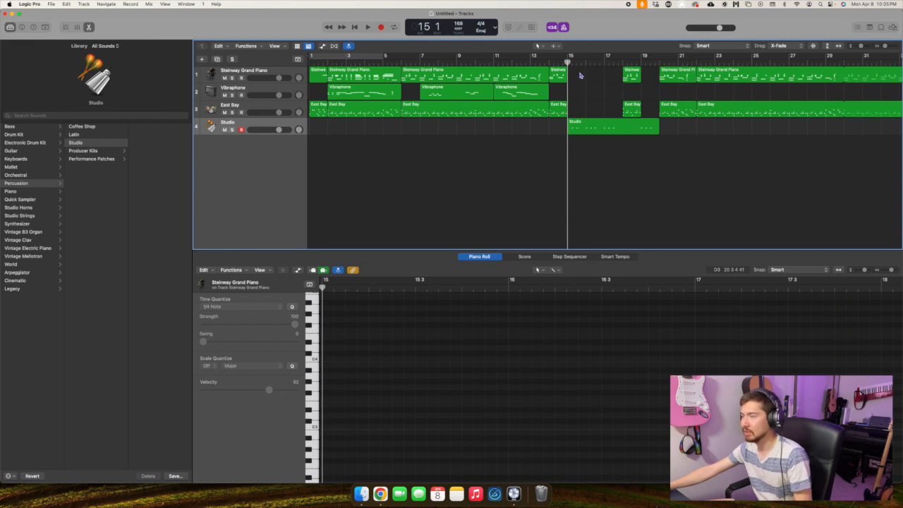
Record short chords on the Steinway Grand Piano track from bar 15 to bar 20 in three consecutive takes.
mouse_move(567, 62)
mouse_down()
mouse_move(577, 62)
mouse_move(568, 62)
mouse_up()
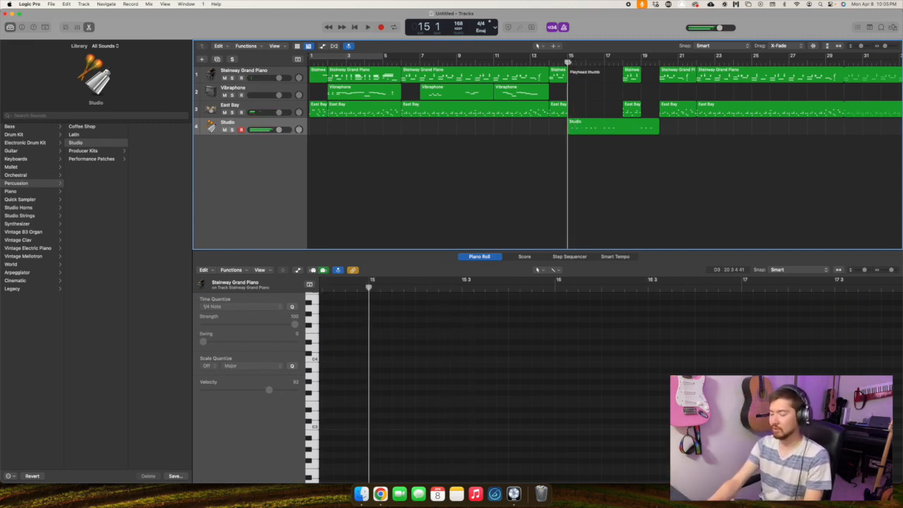
click(276, 70)
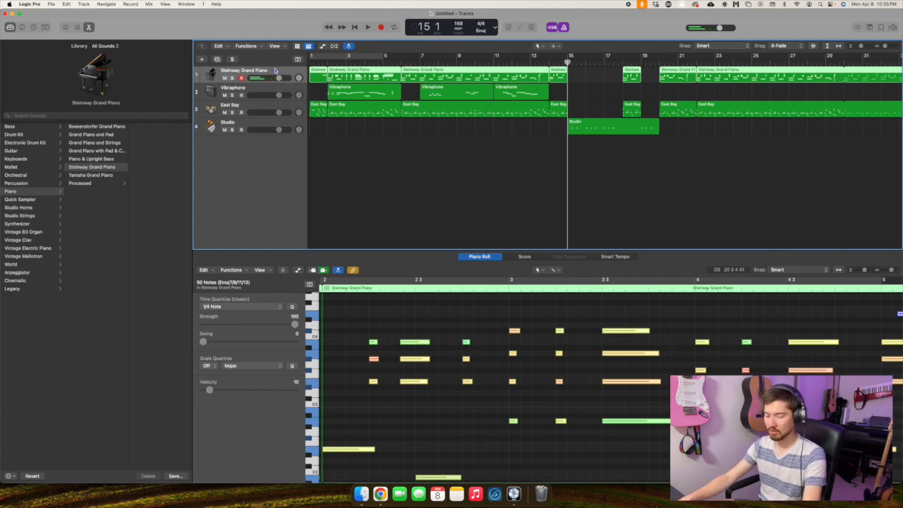
key(r)
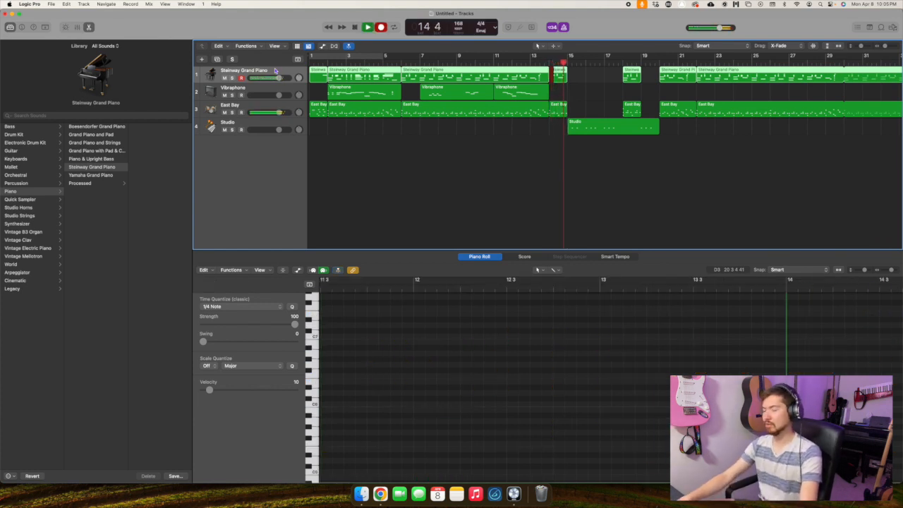
key(space)
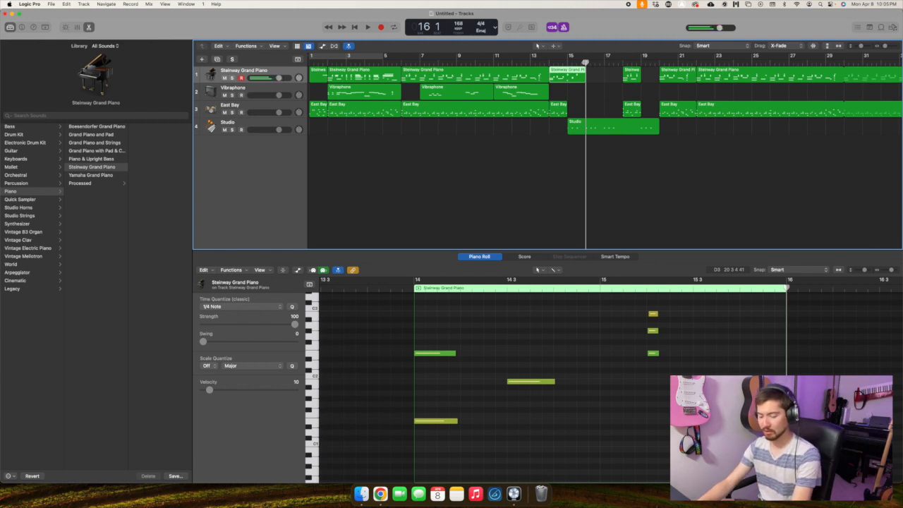
key(r)
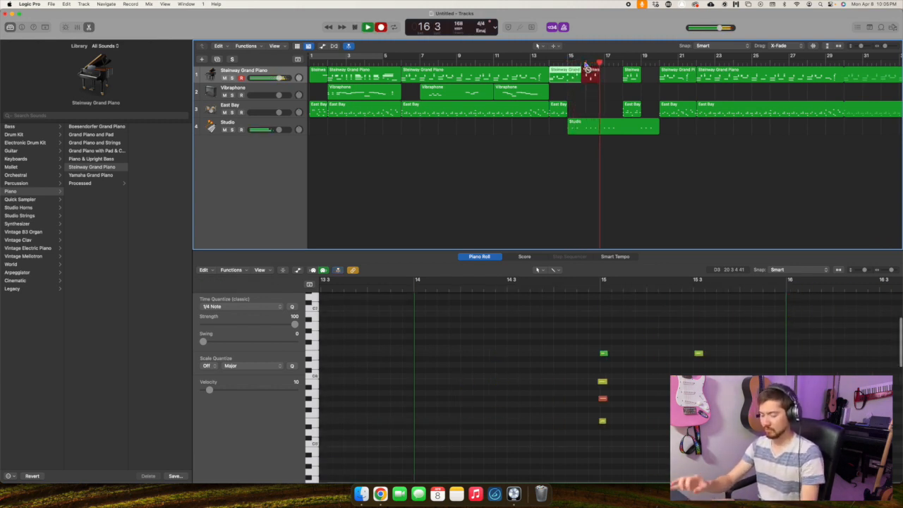
key(space)
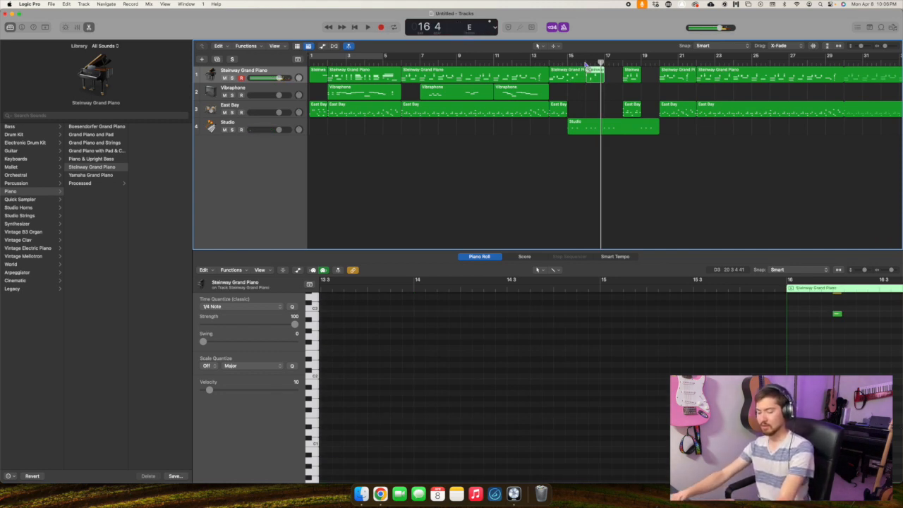
key(space)
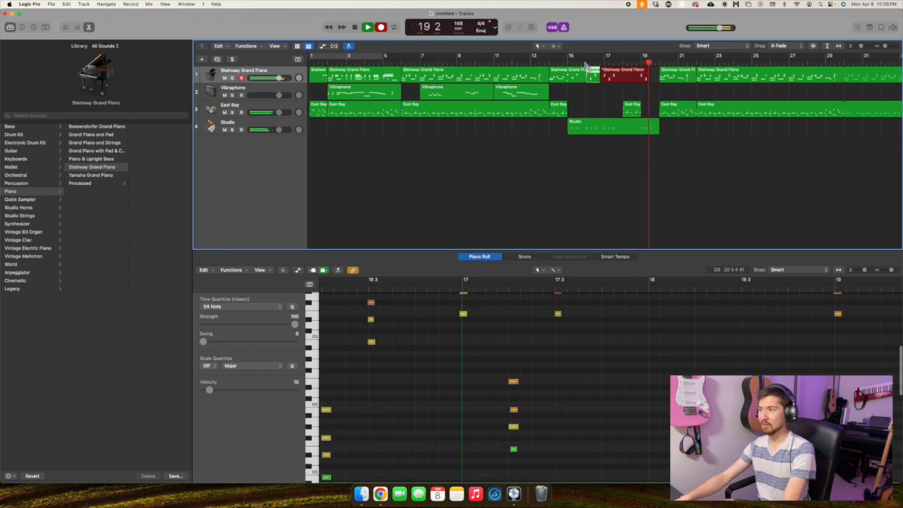
key(space)
Join the piano regions from bar 14 to bar 20 and quantize all their notes to 1/8 Triplet (1/12).
drag(582, 93, 630, 75)
key(super+j)
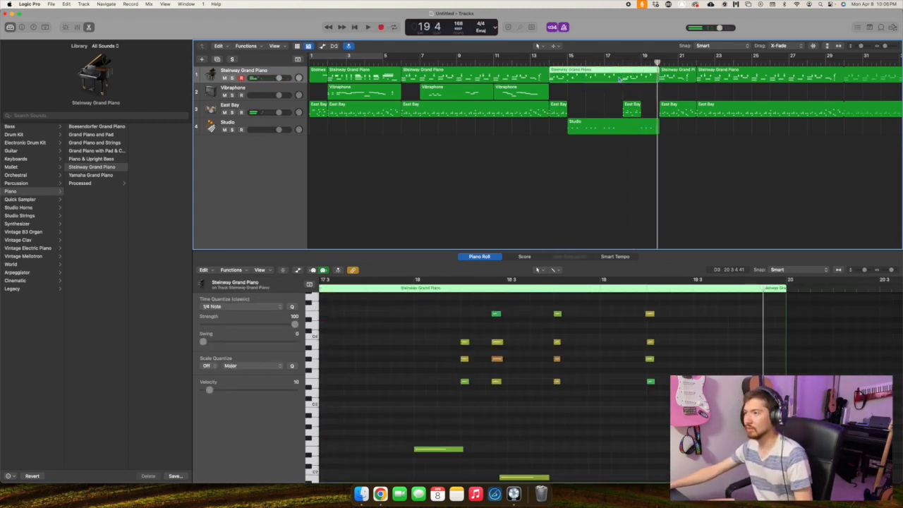
click(534, 327)
key(super+a)
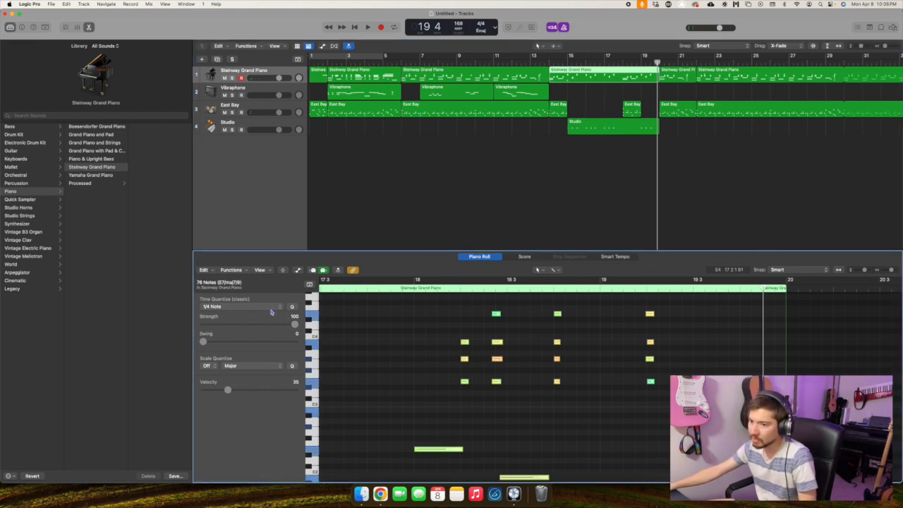
click(230, 307)
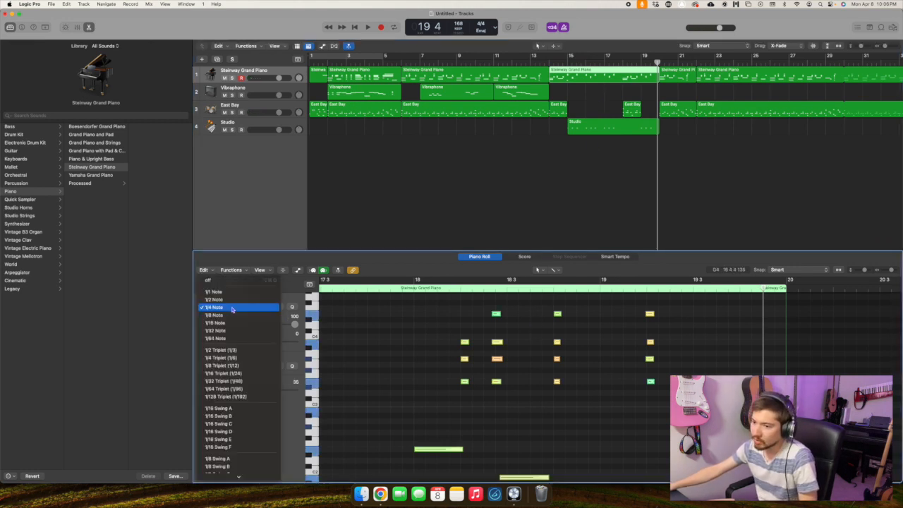
click(256, 354)
Play back the piano chords from bar 14, then select the Studio region and play the break from bar 15.
key(space)
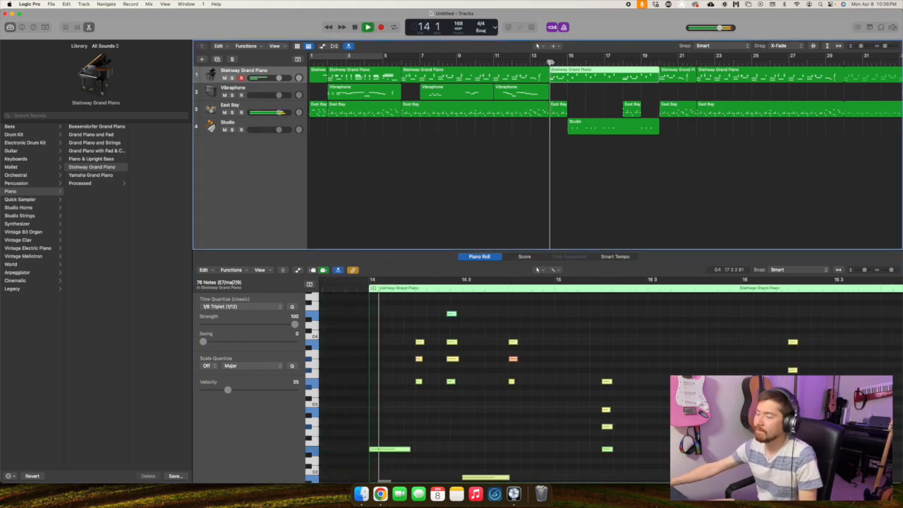
key(space)
click(551, 62)
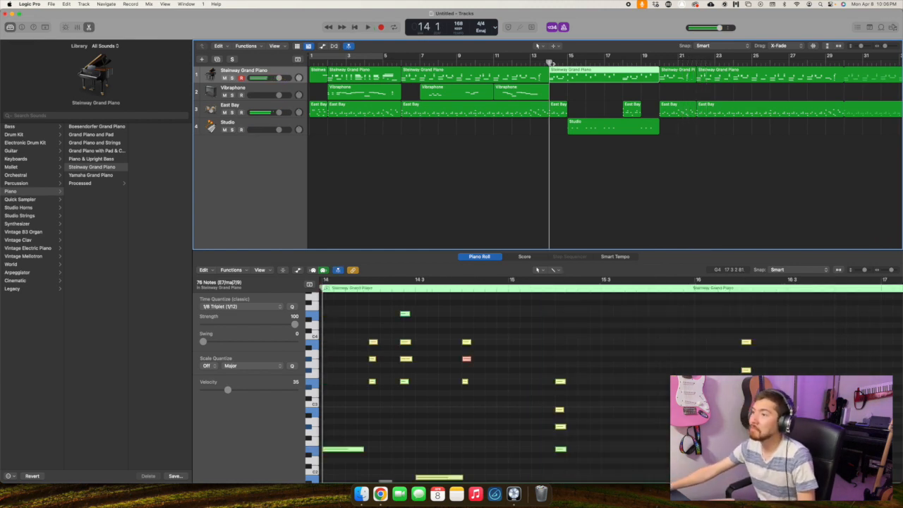
click(584, 125)
click(568, 62)
key(space)
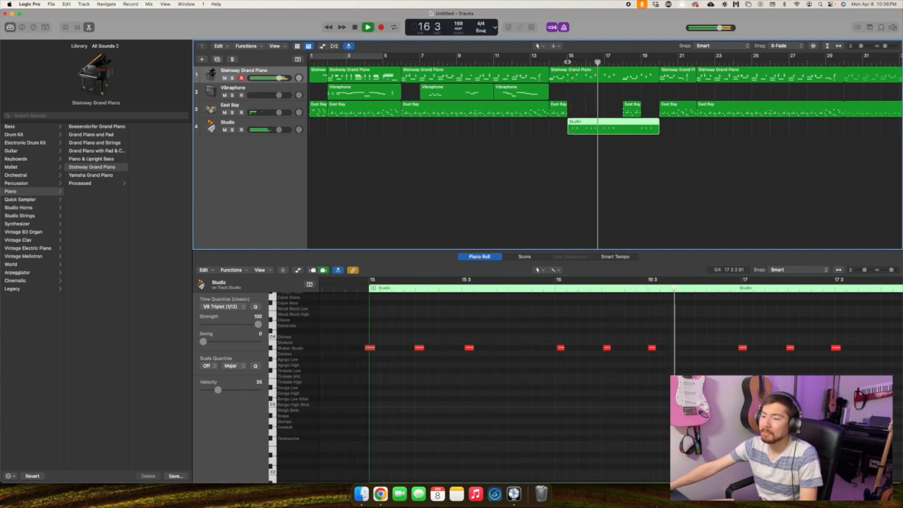
key(space)
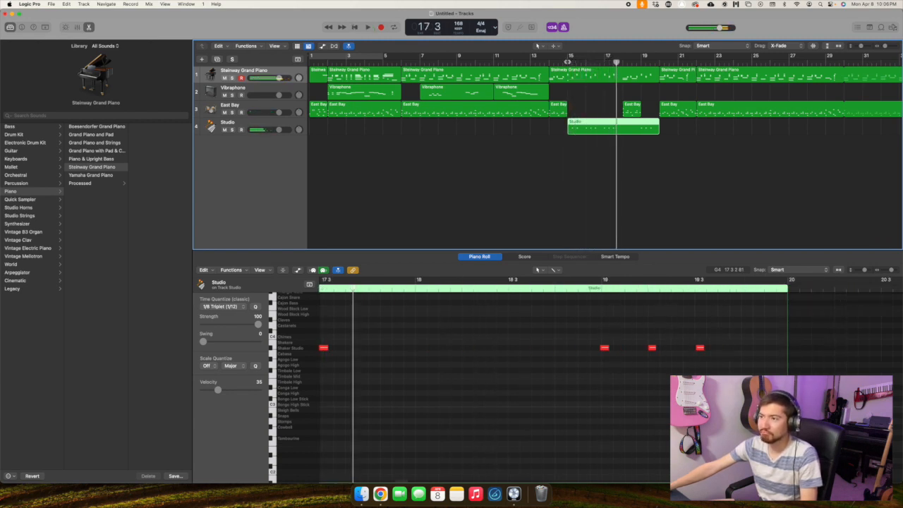
Audition the break with the Vibraphone track selected, then record short vibraphone notes on it from bar 15 to bar 20.
click(261, 91)
click(570, 63)
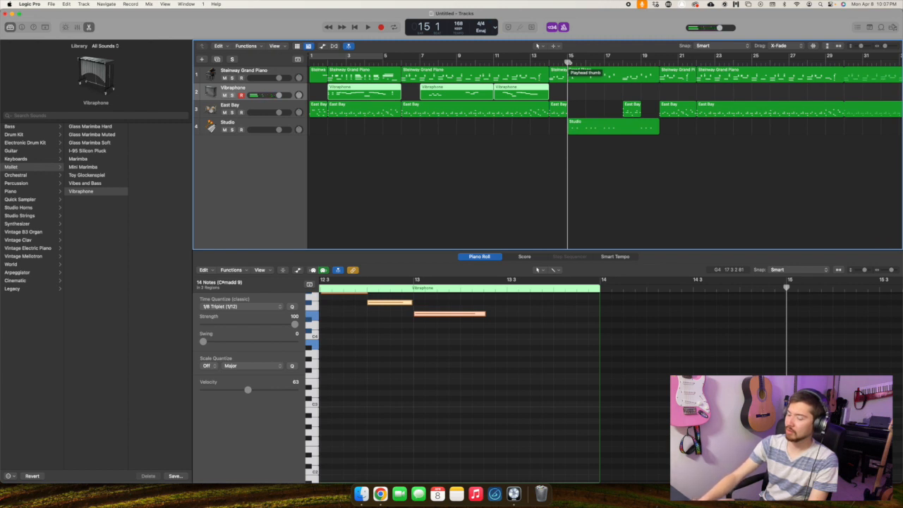
key(space)
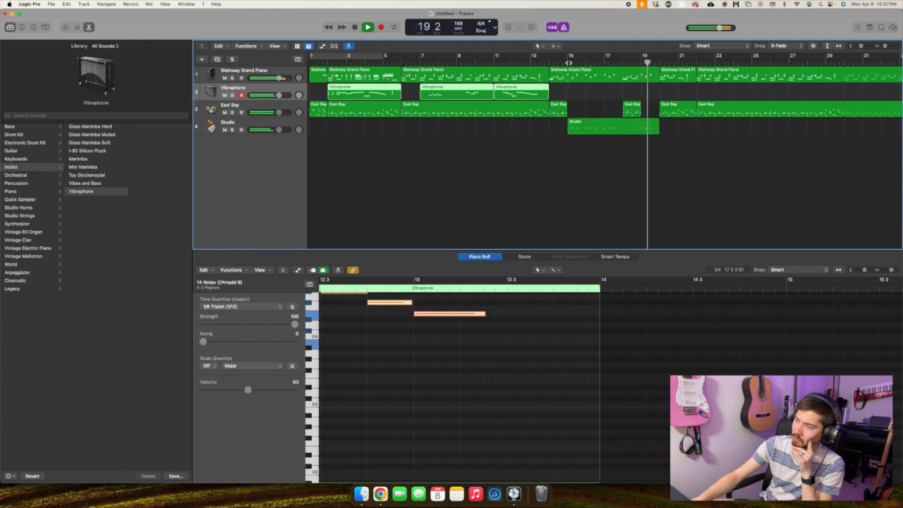
key(space)
key(0)
key(r)
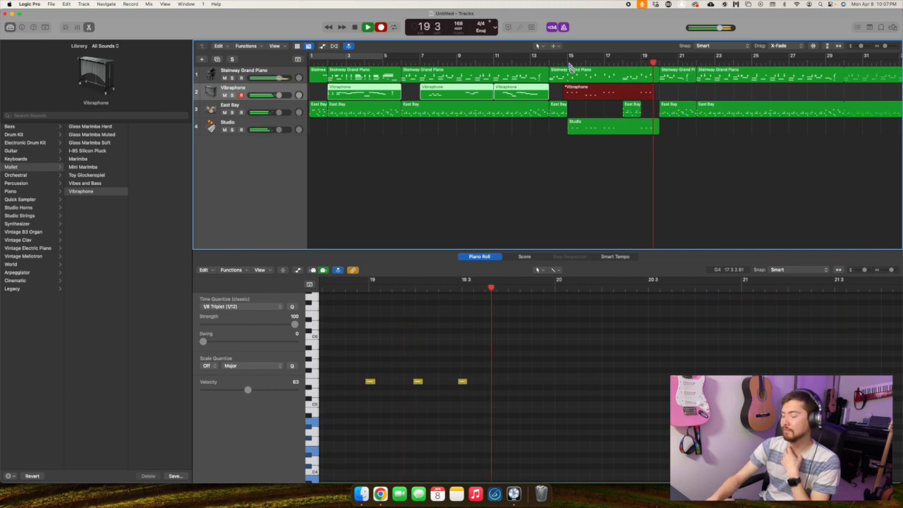
key(space)
click(566, 68)
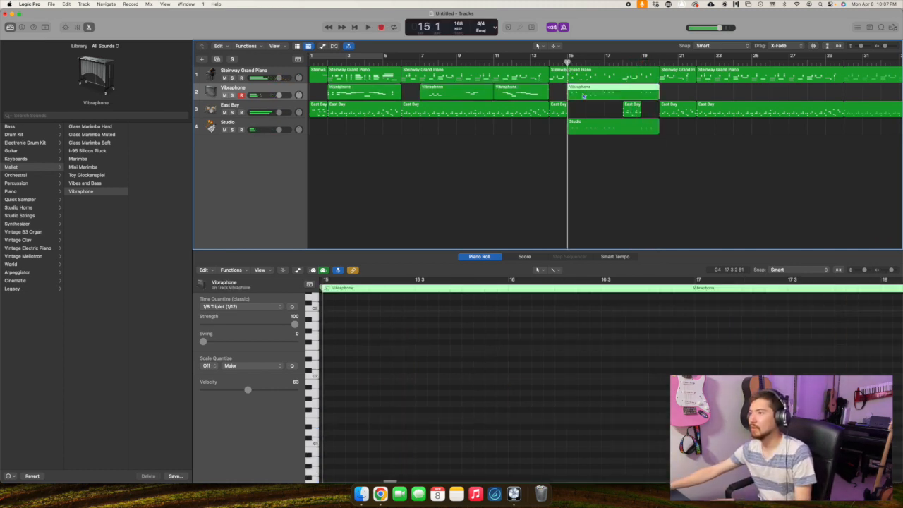
Quantize all notes of the vibraphone region at bar 15 to 1/8 Triplet (1/12) and play back the break.
scroll(515, 389, right, 3)
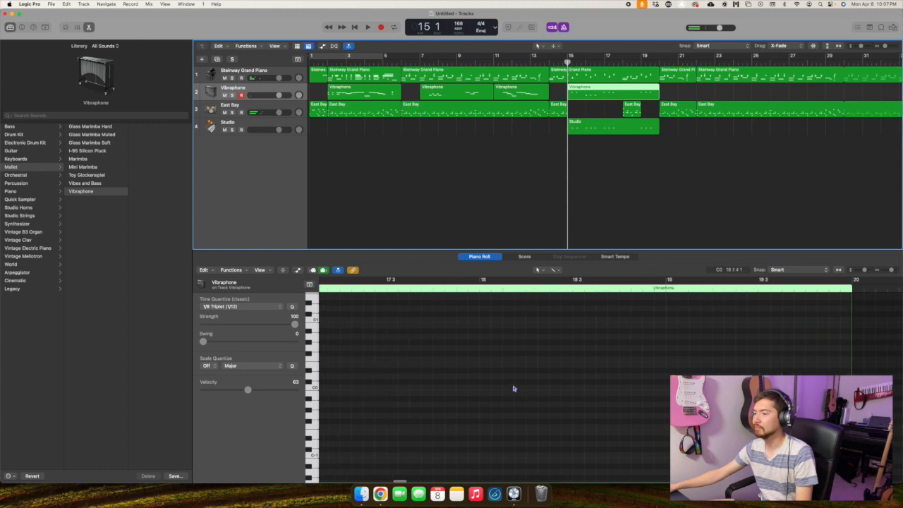
scroll(515, 388, up, 15)
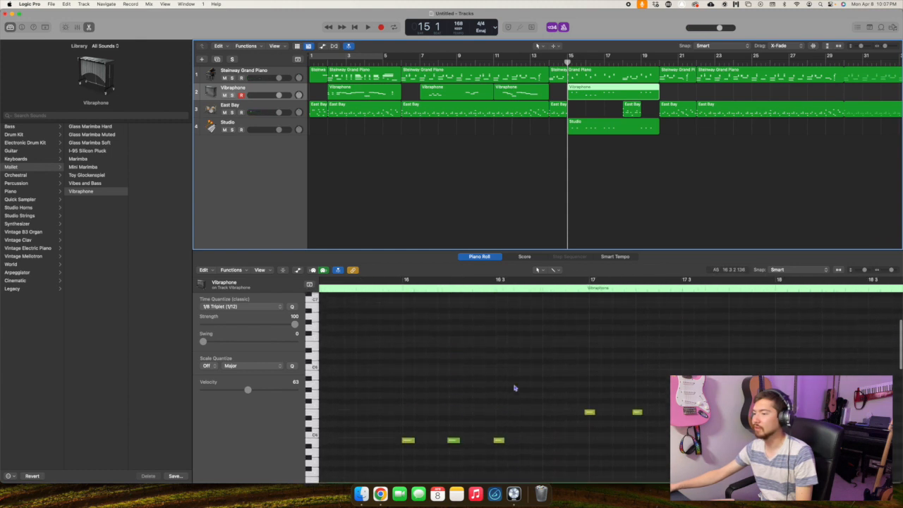
click(515, 388)
key(super+a)
click(240, 306)
click(240, 306)
key(space)
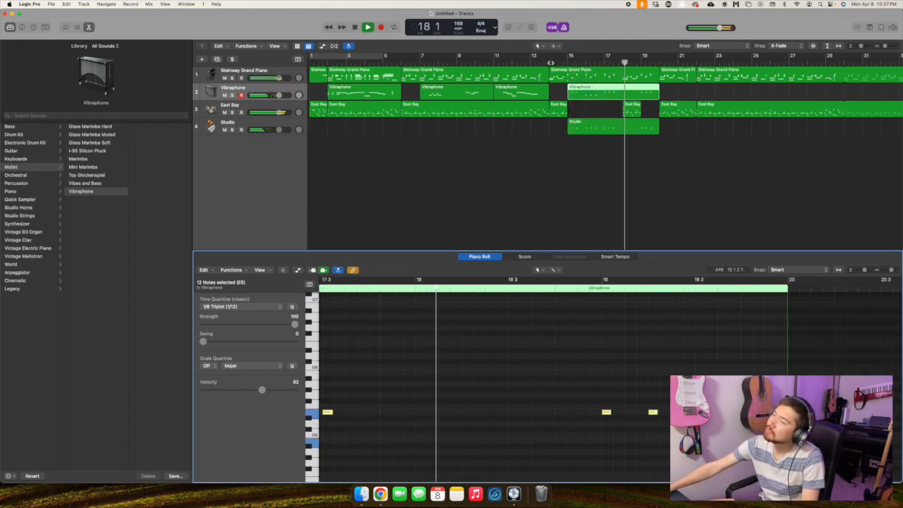
key(space)
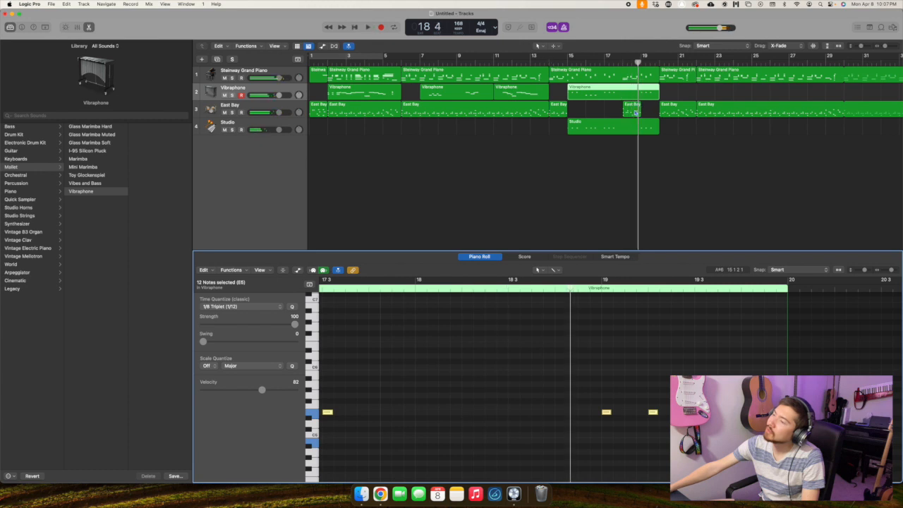
Move the Crash Left note at the start of the East Bay region at bar 18 to Ride In and listen to it.
click(635, 111)
click(421, 338)
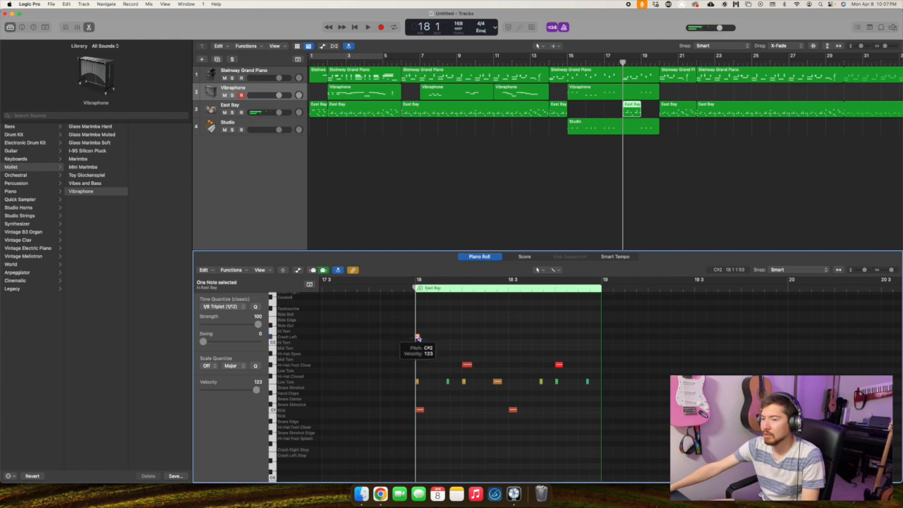
drag(417, 338, 417, 316)
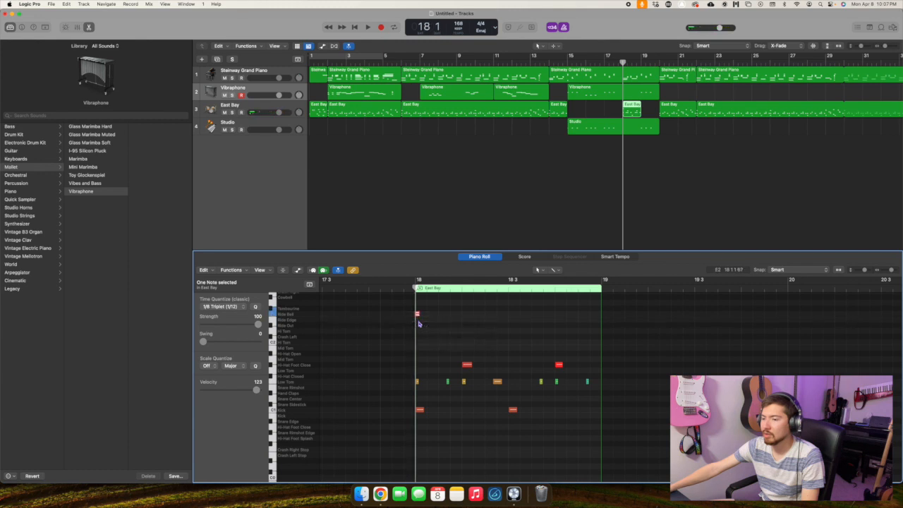
scroll(417, 317, up, 3)
drag(412, 356, 412, 324)
key(space)
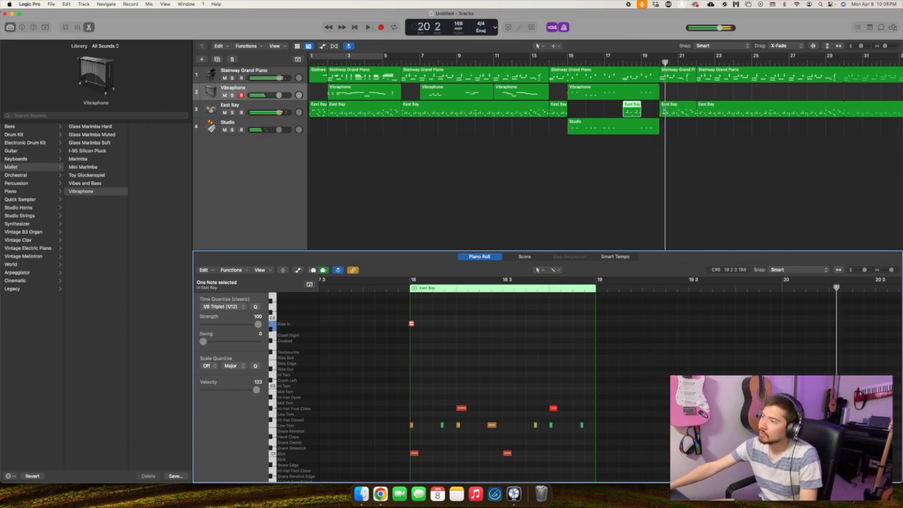
key(space)
Record a cymbal hit on the East Bay track at bar 20.
click(677, 108)
click(660, 62)
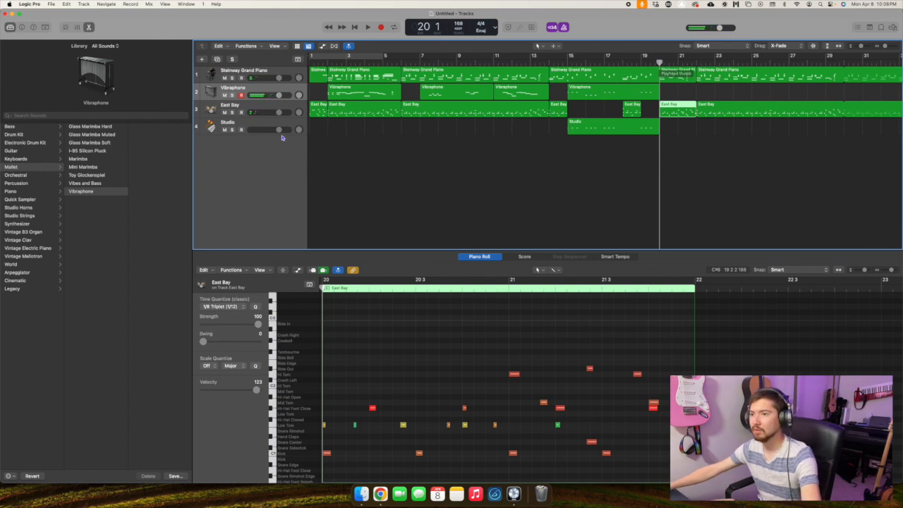
click(260, 107)
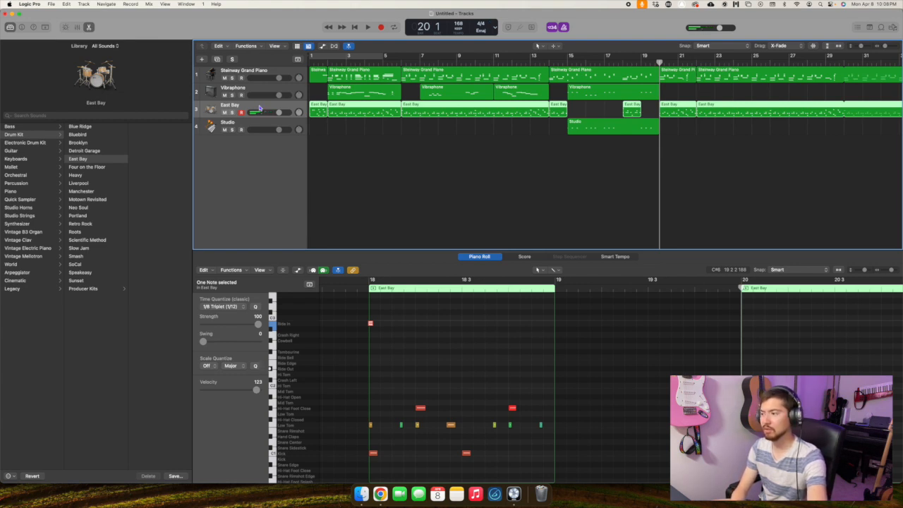
key(space)
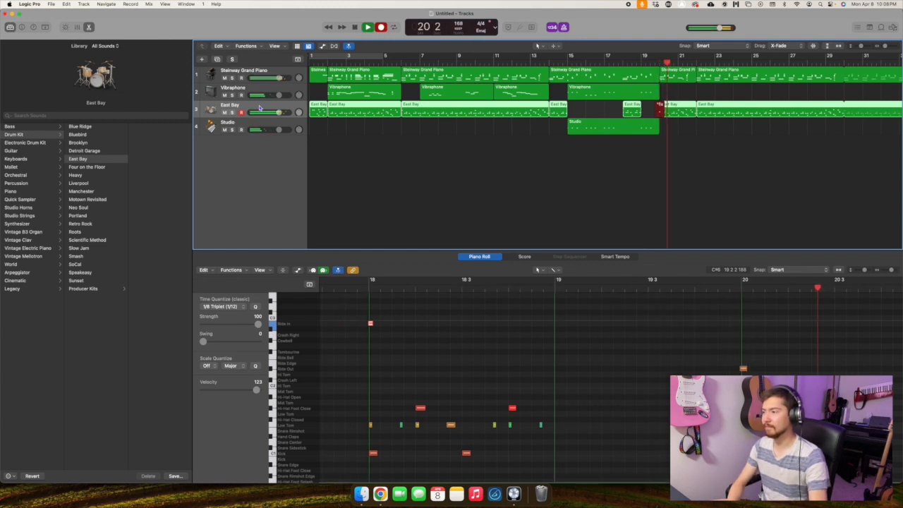
key(space)
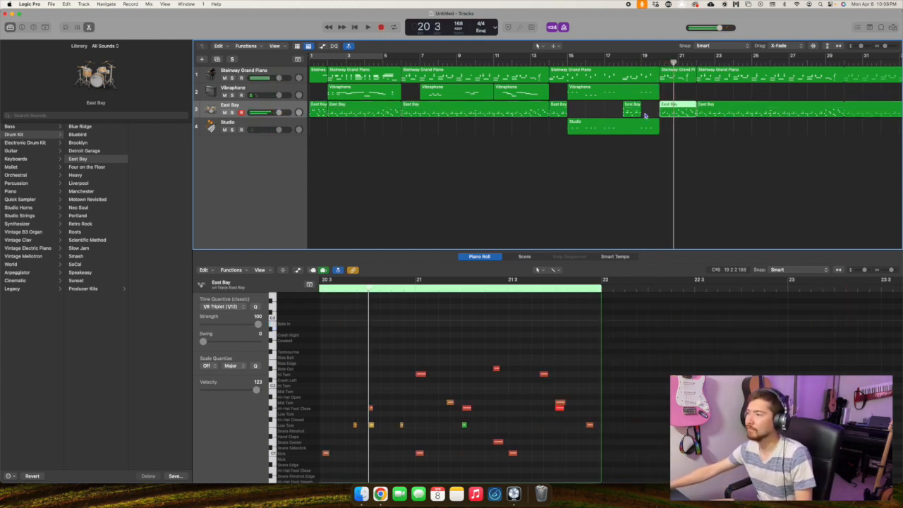
Extend the start of the East Bay region at bar 20 slightly earlier and join the East Bay regions from bar 14 to bar 22.
drag(660, 112, 656, 111)
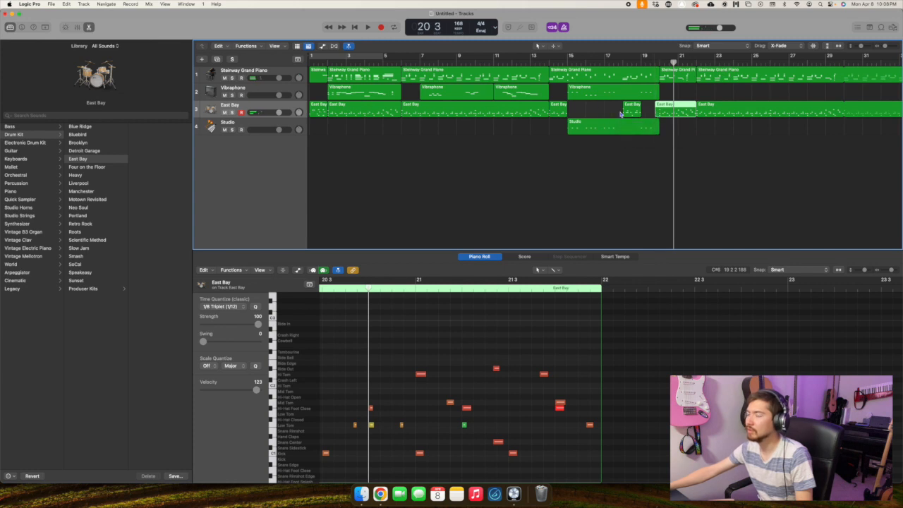
click(560, 110)
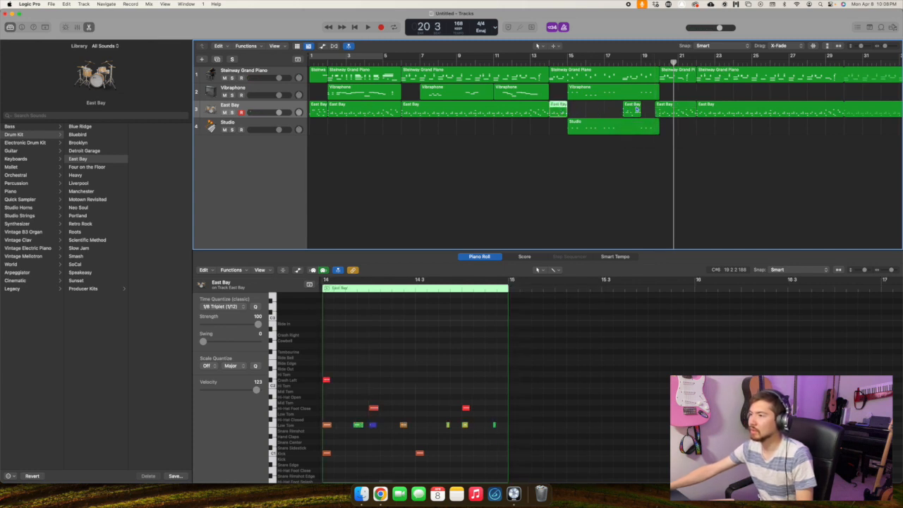
shift+click(636, 108)
shift+click(664, 111)
key(super+j)
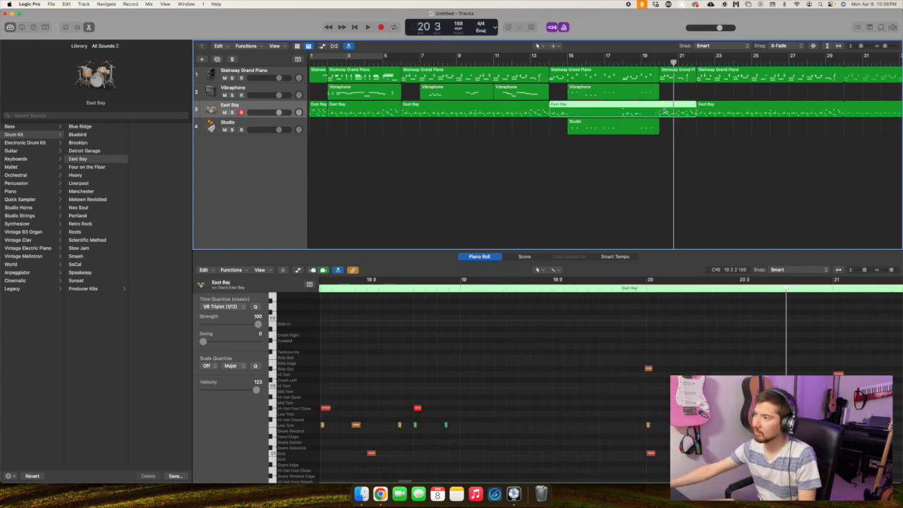
Play the break from bar 14, turn off the metronome and play the passage again.
click(546, 63)
key(space)
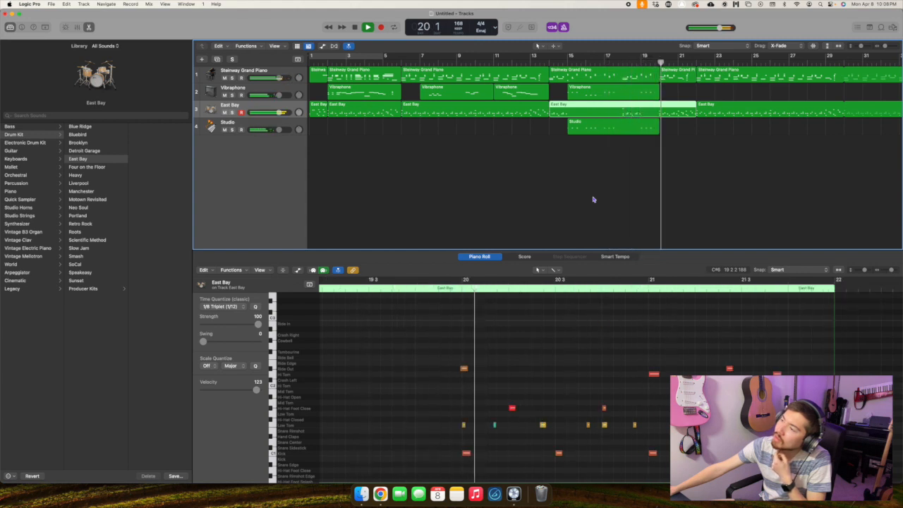
key(space)
key(space)
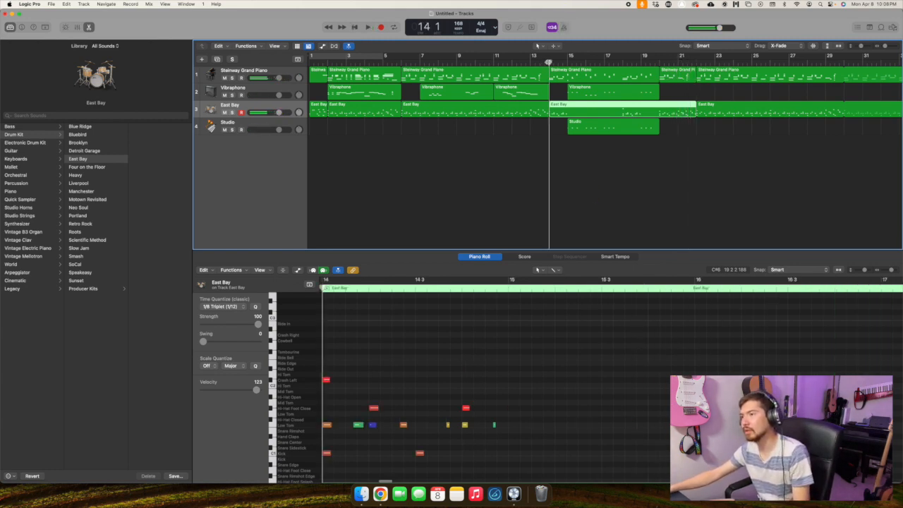
key(space)
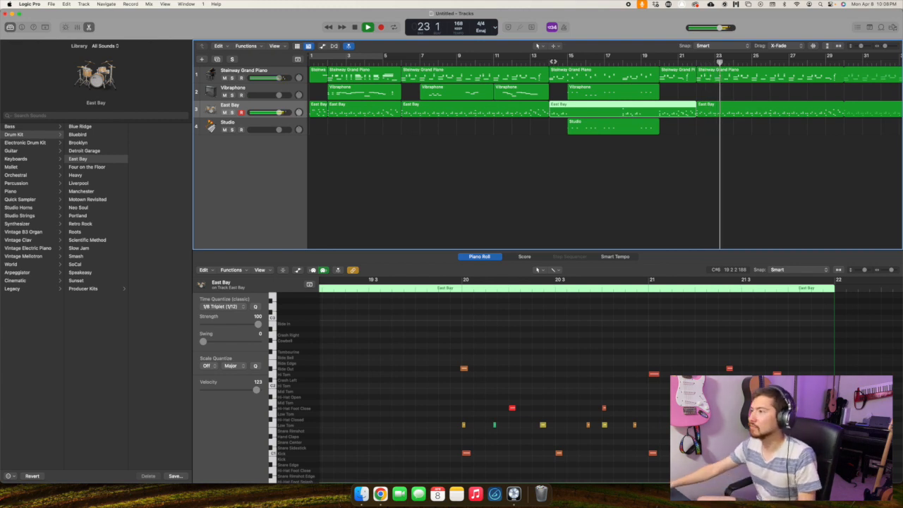
key(space)
Listen from bar 22, then split the Steinway Grand Piano and East Bay regions at bar 23.
click(697, 62)
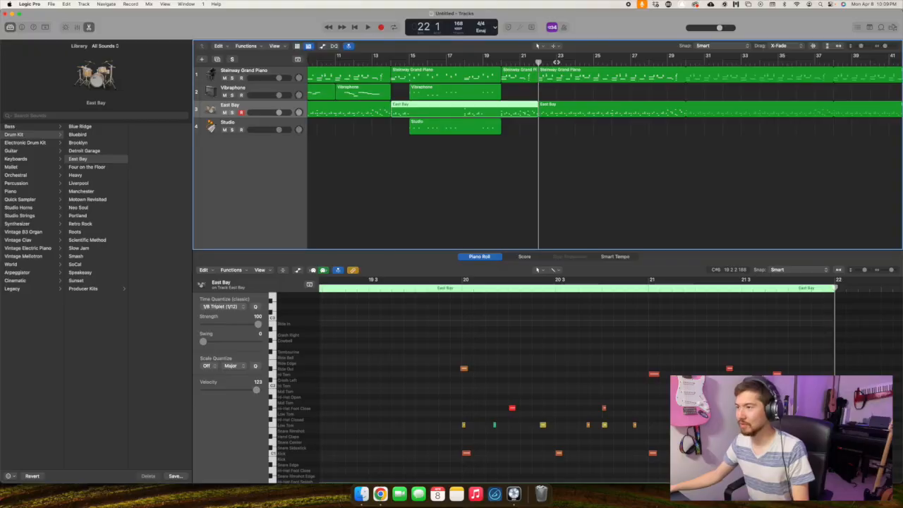
key(space)
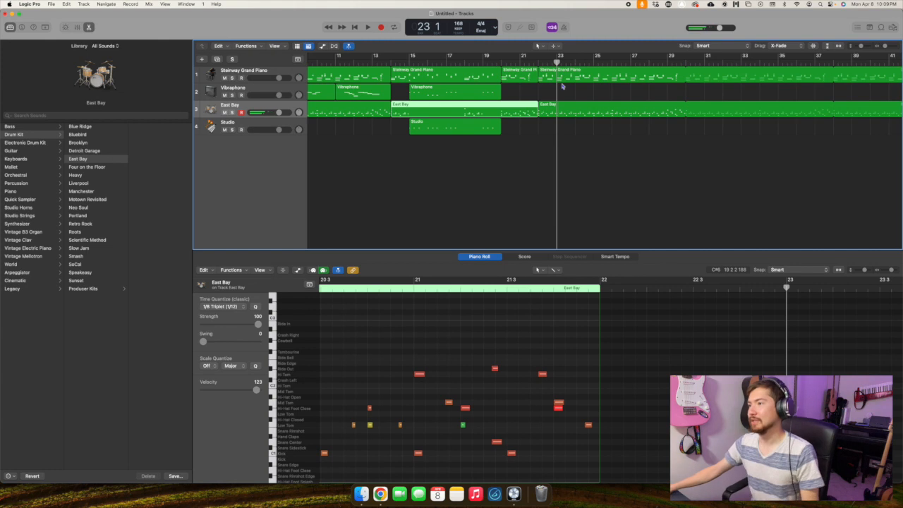
click(570, 115)
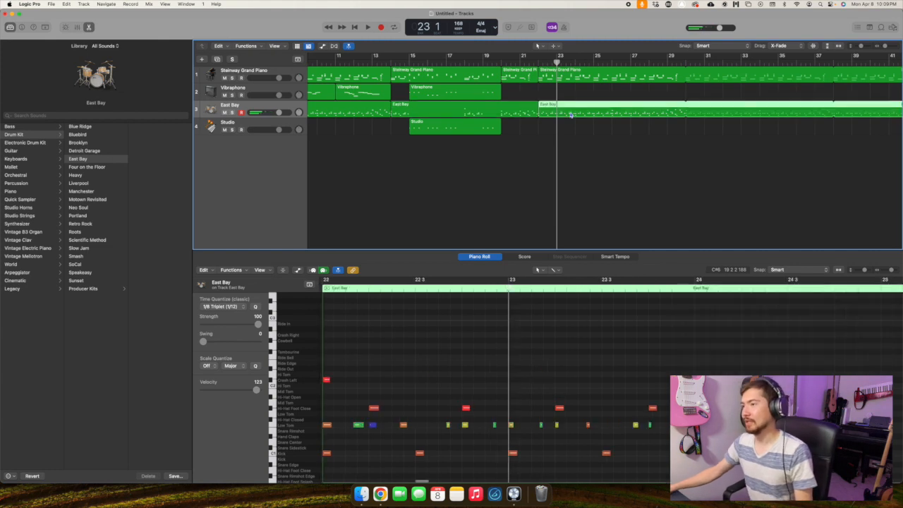
shift+click(568, 76)
key(super+t)
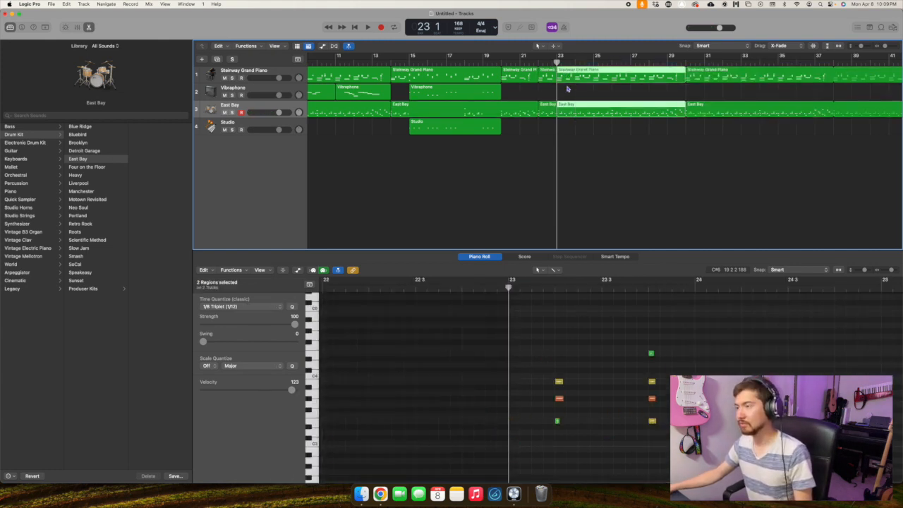
Split the piano and East Bay regions at bar 26 and delete their parts between bars 23 and 26.
key(space)
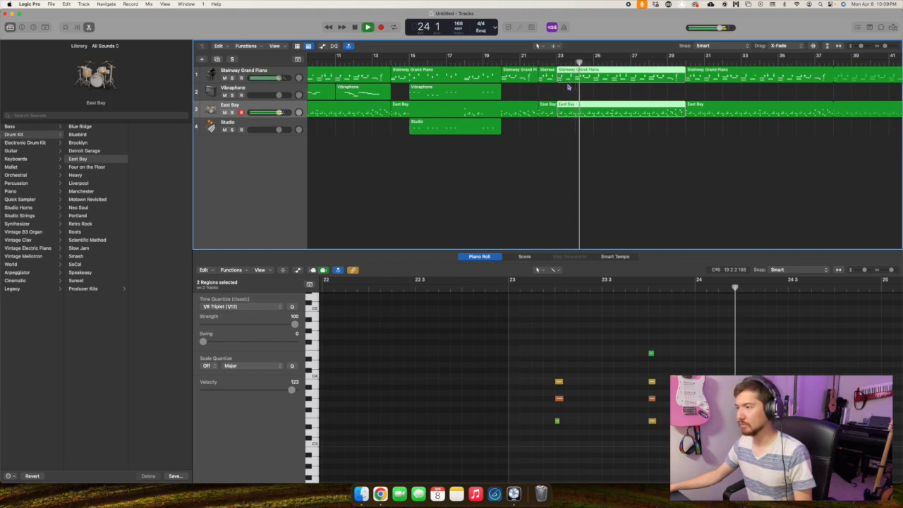
click(557, 62)
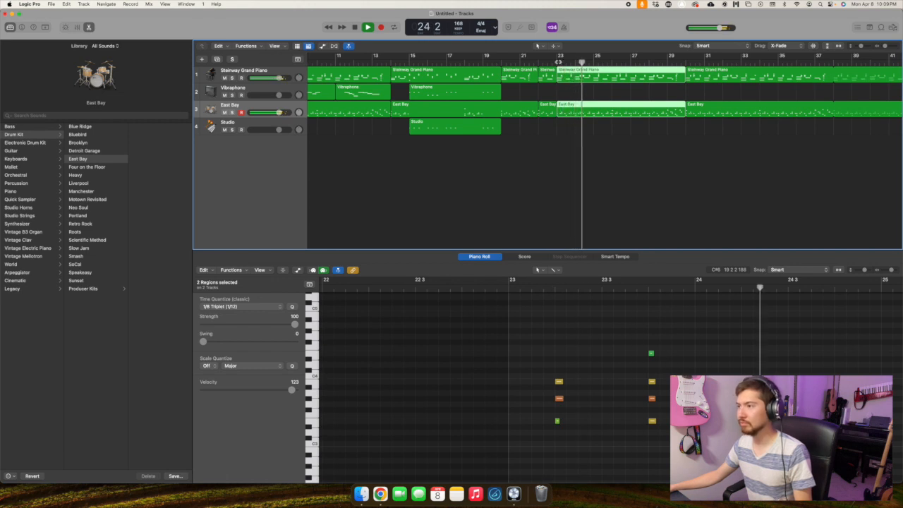
key(space)
key(super+t)
click(518, 171)
key(Left)
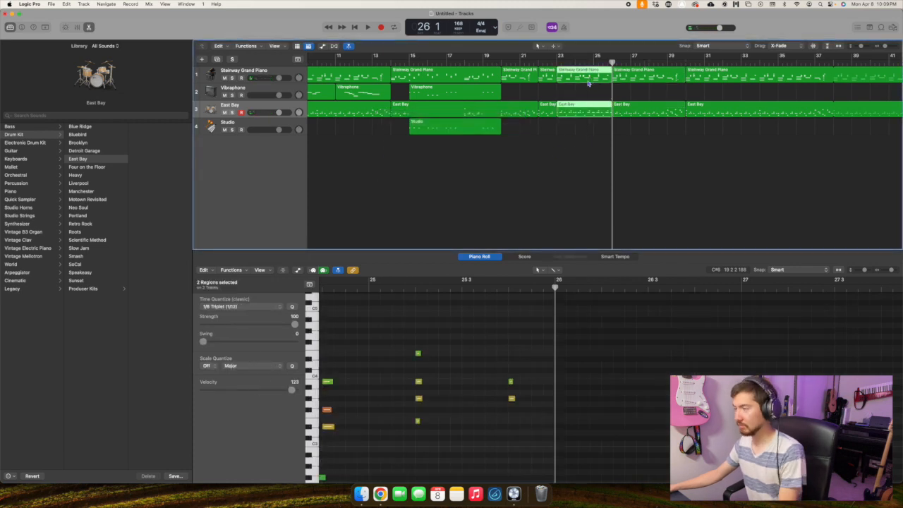
key(Delete)
Split the piano and East Bay regions at bars 27 and 28 and delete the pieces between those bars.
drag(642, 126, 646, 75)
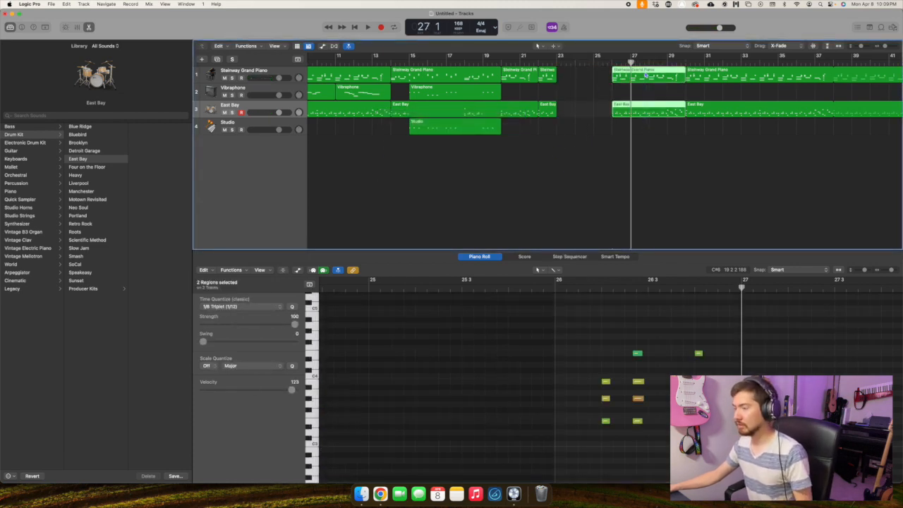
key(super+t)
key(period)
key(super+t)
drag(642, 129, 639, 78)
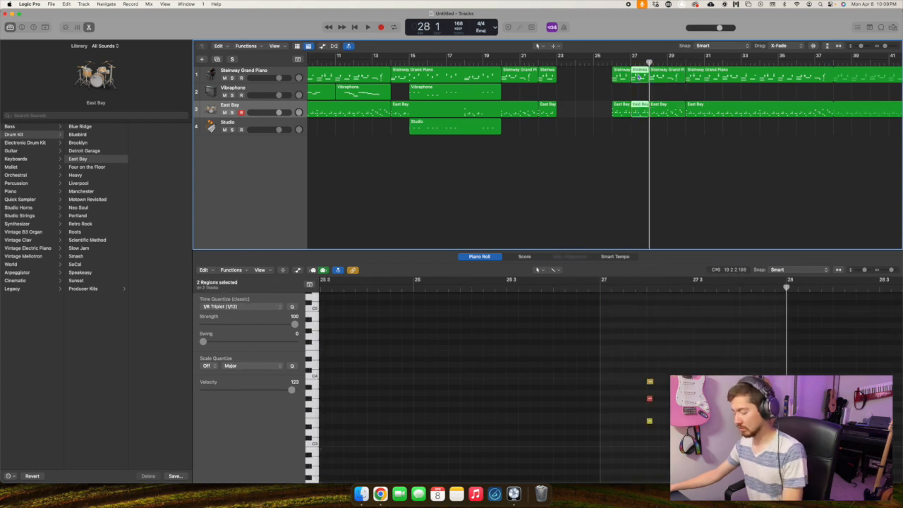
key(Delete)
Move the Crash Left note of the East Bay region at bar 26 to Ride In, then select the East Bay region at bar 28.
click(626, 115)
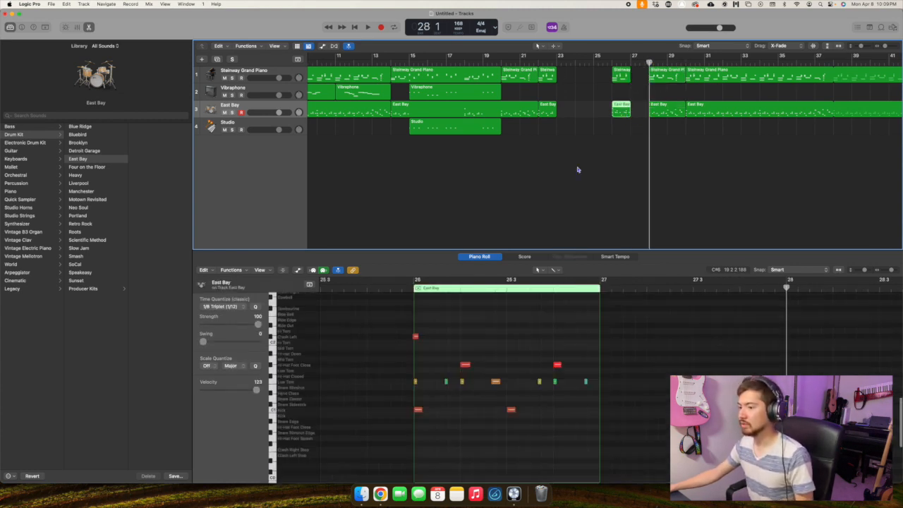
drag(414, 343, 416, 338)
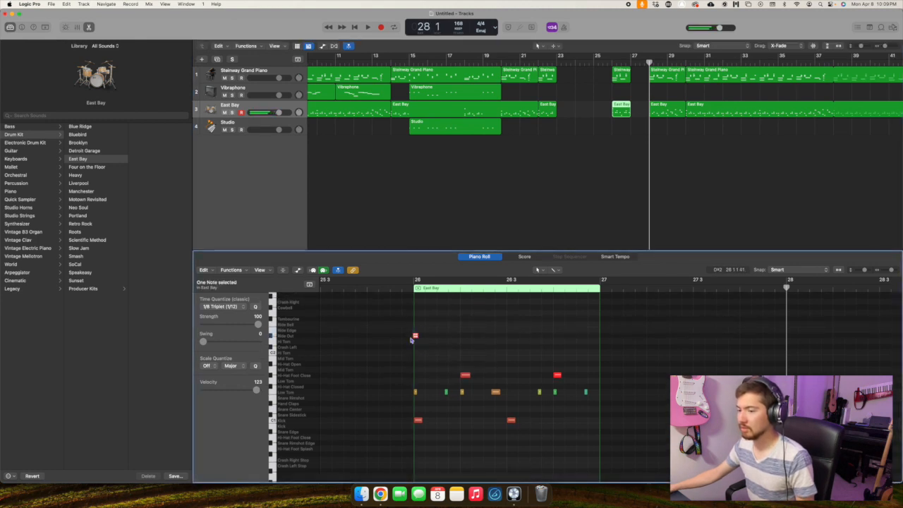
scroll(415, 340, up, 2)
scroll(414, 340, up, 1)
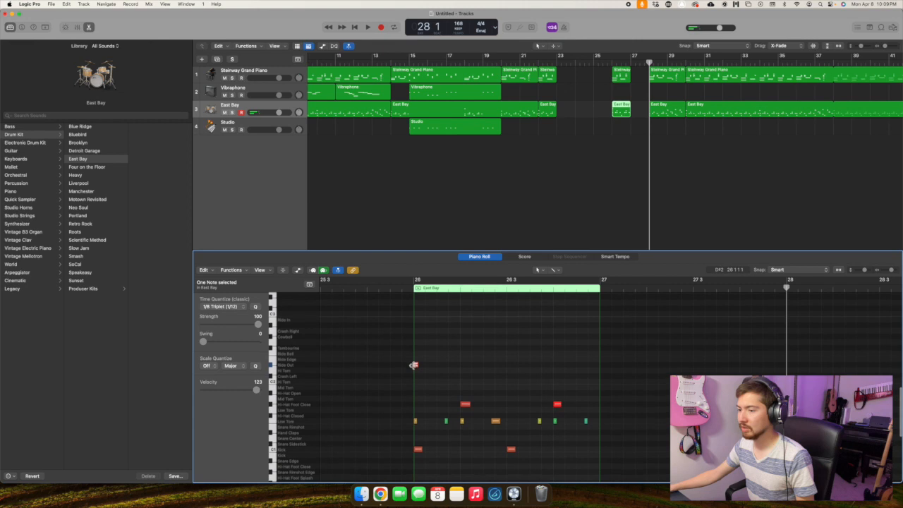
drag(416, 366, 417, 322)
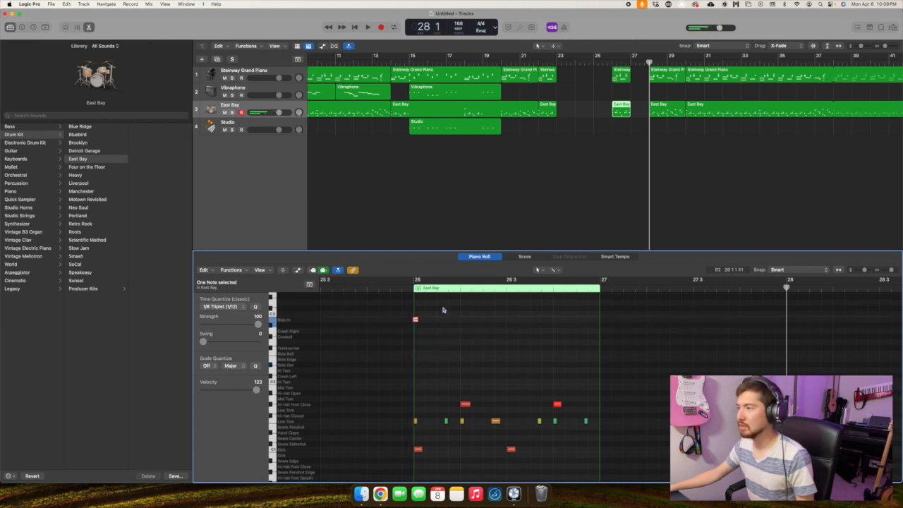
click(664, 108)
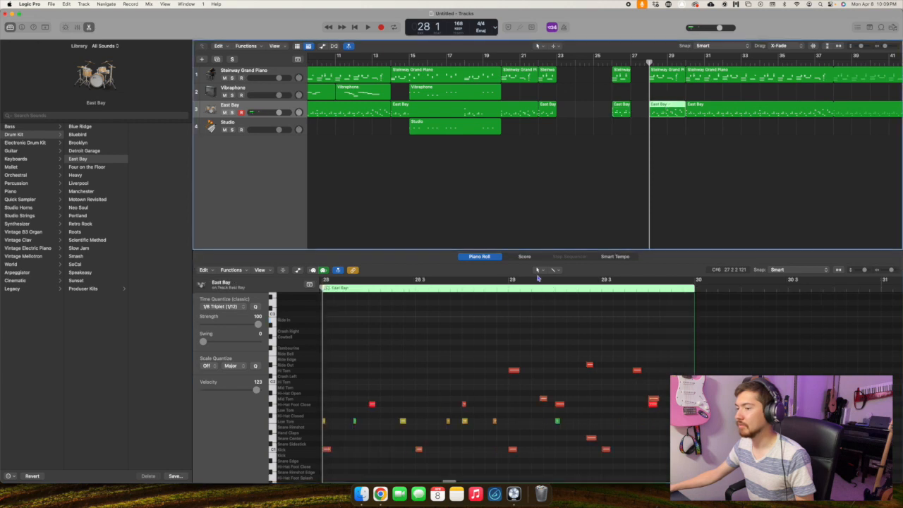
Move the first cymbal note of the East Bay region at bar 28 to Ride Out, lower its velocity to 93, and listen to it.
scroll(345, 362, left, 3)
click(368, 370)
drag(368, 372, 368, 368)
drag(257, 390, 242, 392)
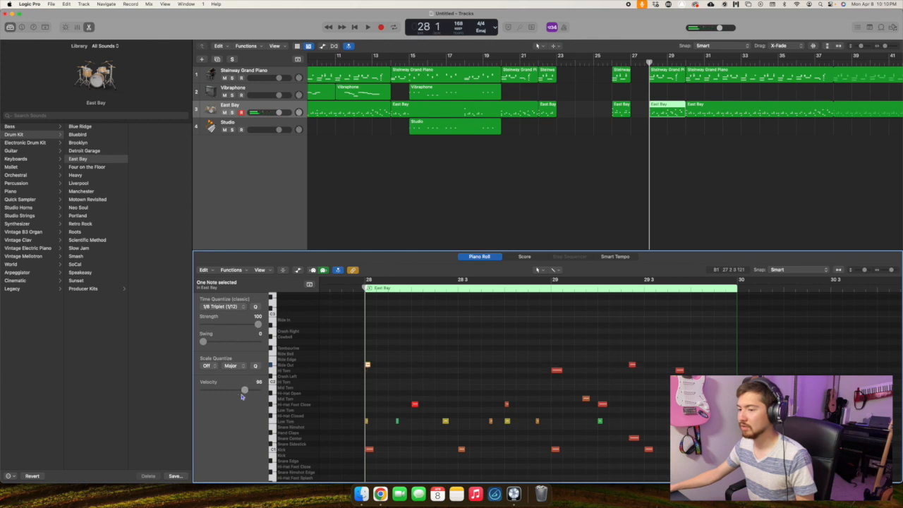
key(space)
key(space)
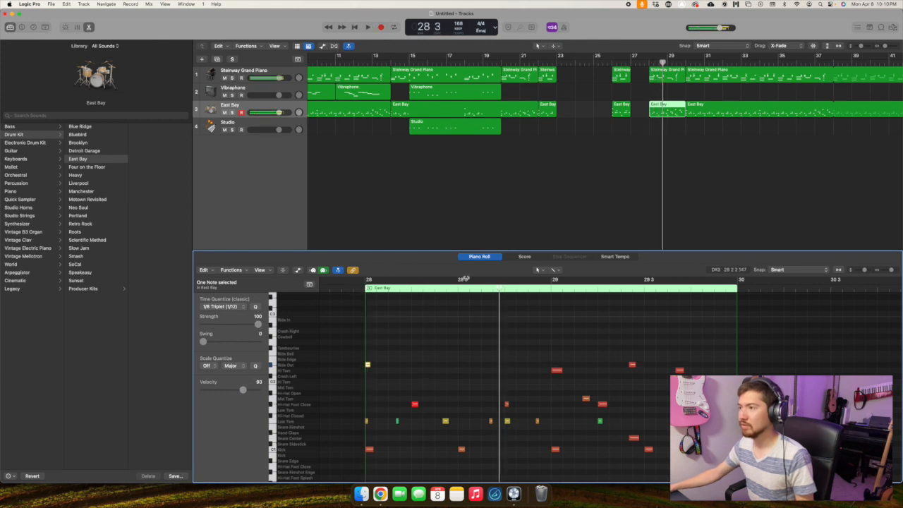
Place the playhead at bar 23 and create a new track with the same settings as the Studio percussion track.
click(577, 150)
click(557, 55)
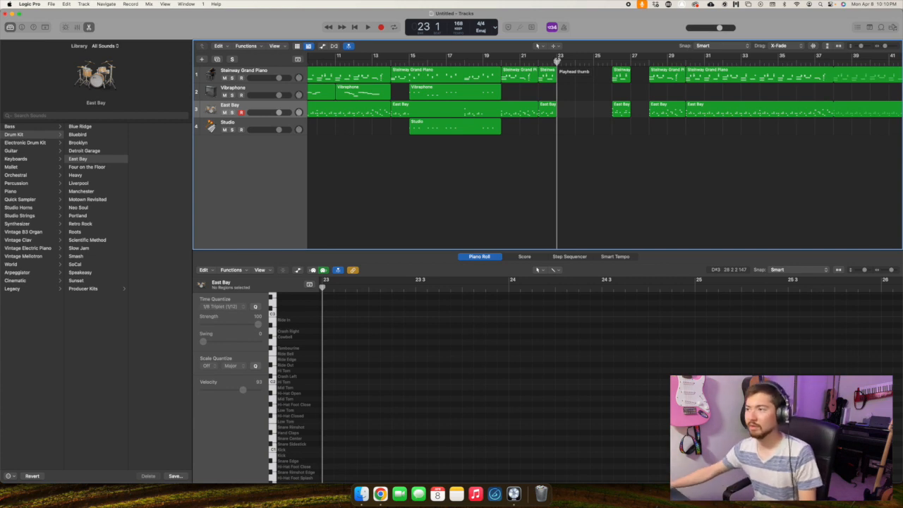
click(262, 125)
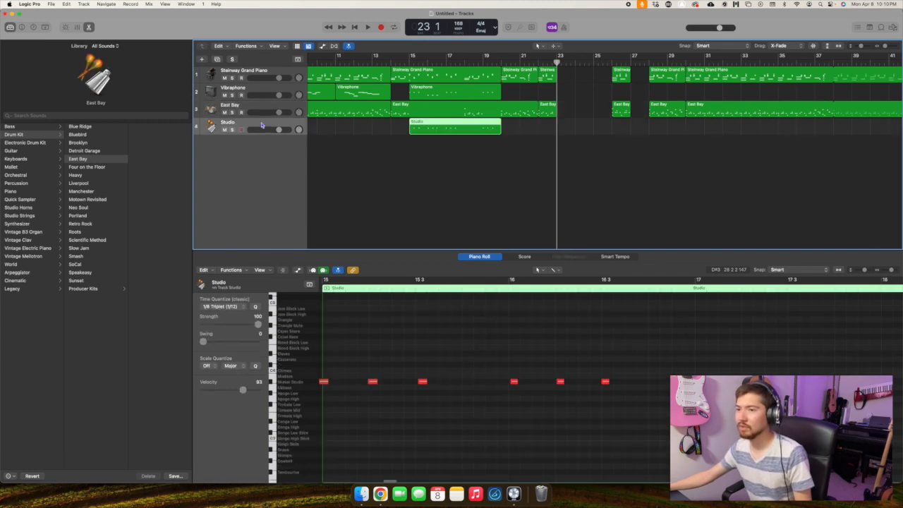
key(super+d)
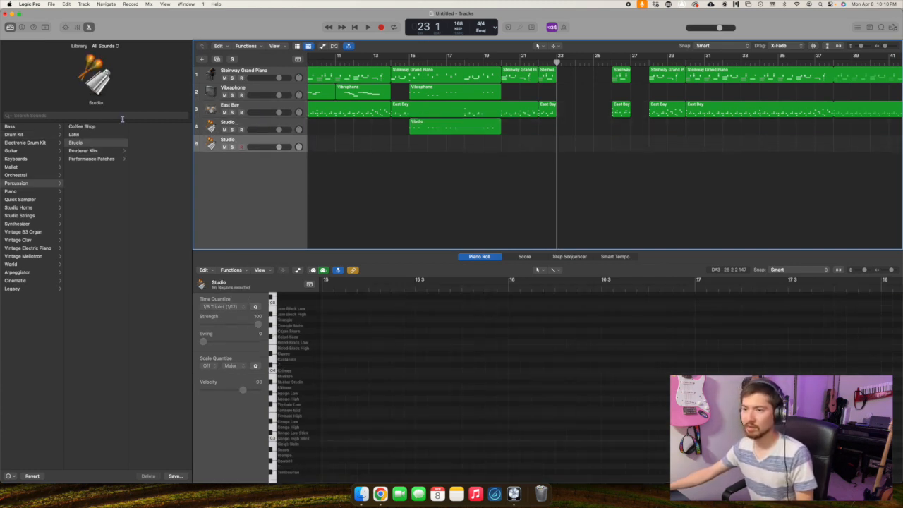
Search the sound library for "horn" and look through the available patches for the new track.
click(123, 116)
text(fiorn)
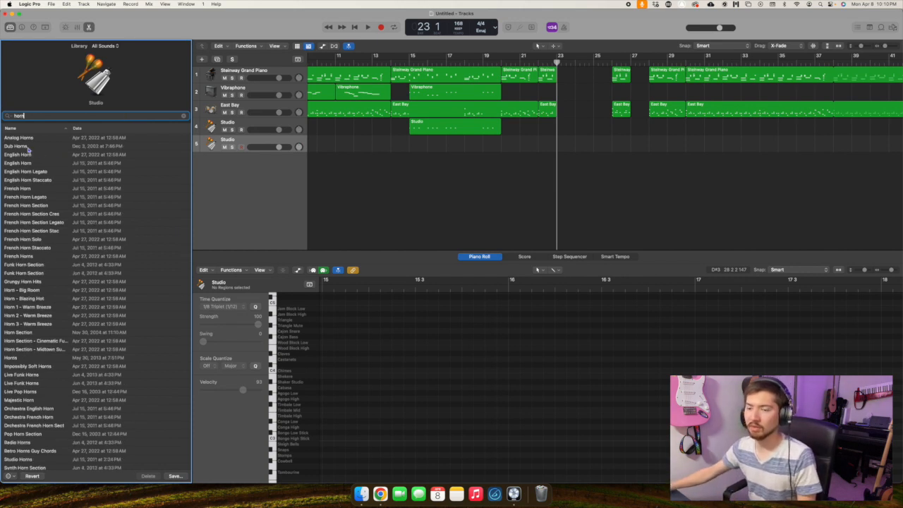
scroll(28, 148, down, 1)
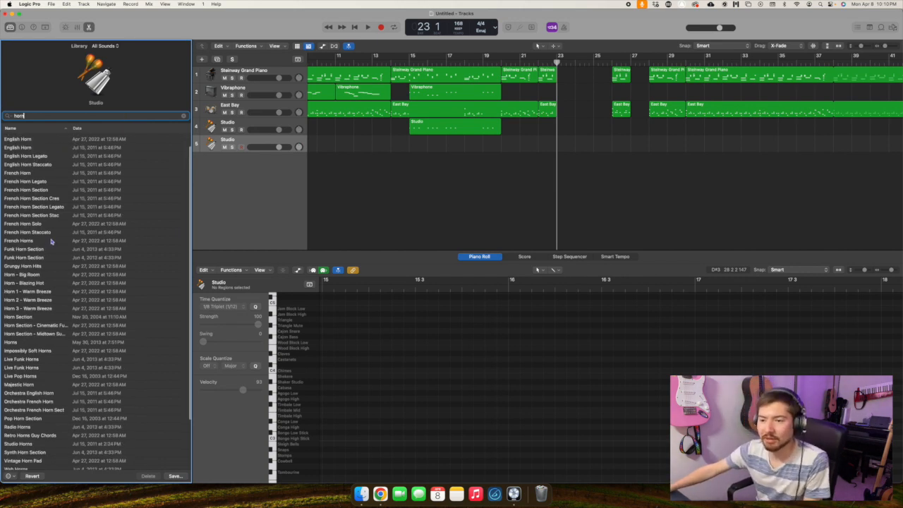
scroll(51, 241, down, 1)
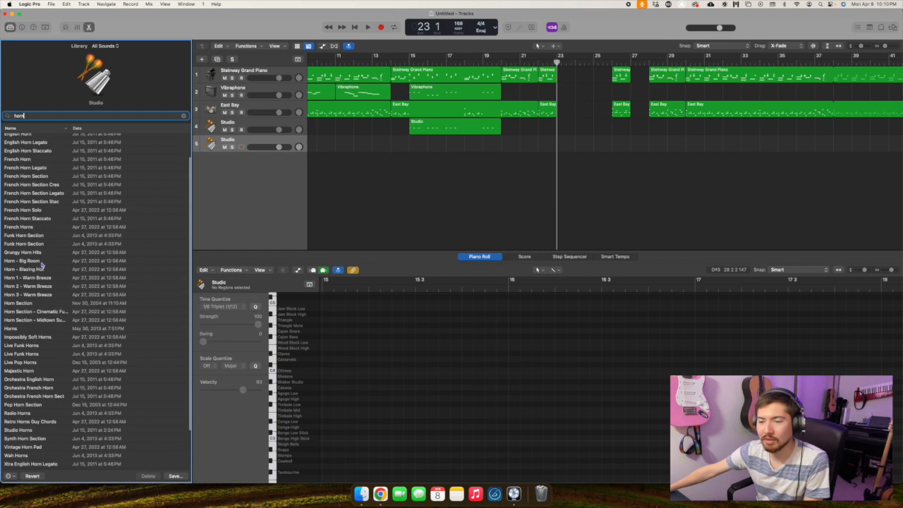
scroll(42, 265, down, 1)
scroll(42, 265, down, 4)
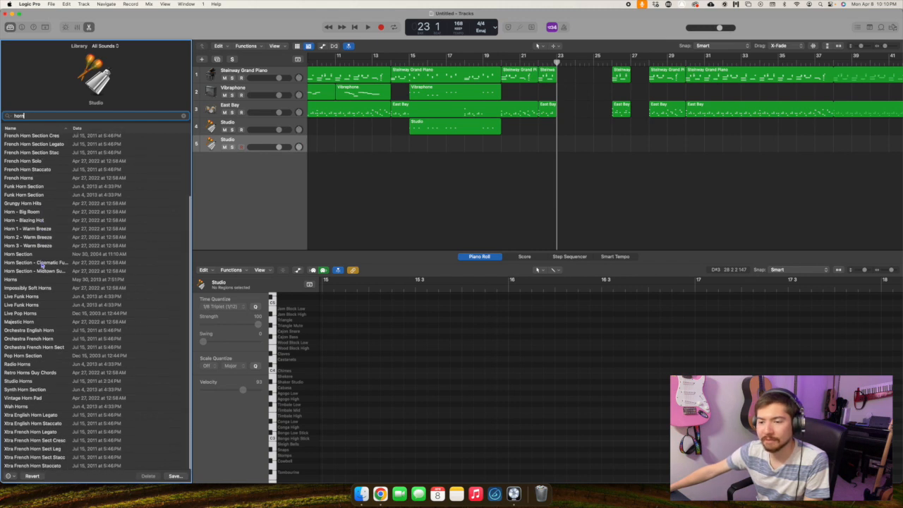
Audition Wah Horns, Radio Horns, Studio Horns, Impossibly Soft Horns, Horn 1 - Warm Breeze and Horns, then load Live Funk Horns on the new track.
click(26, 408)
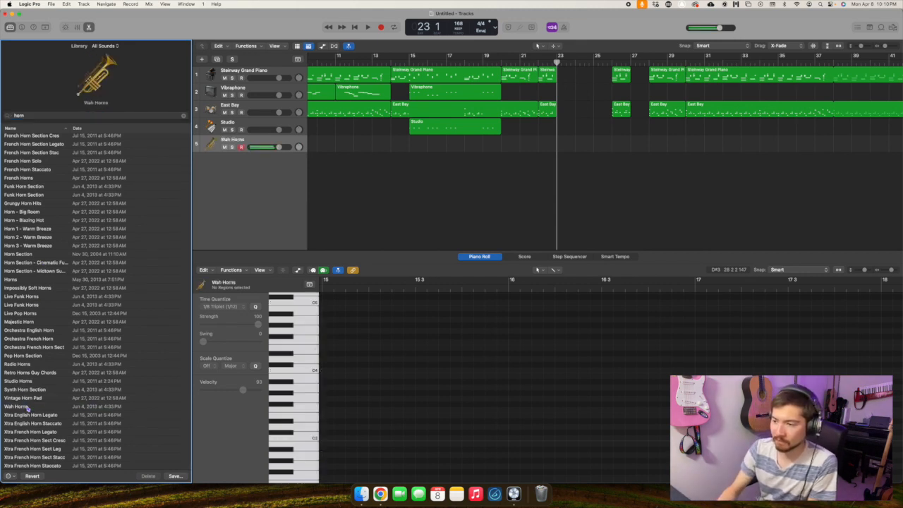
click(31, 365)
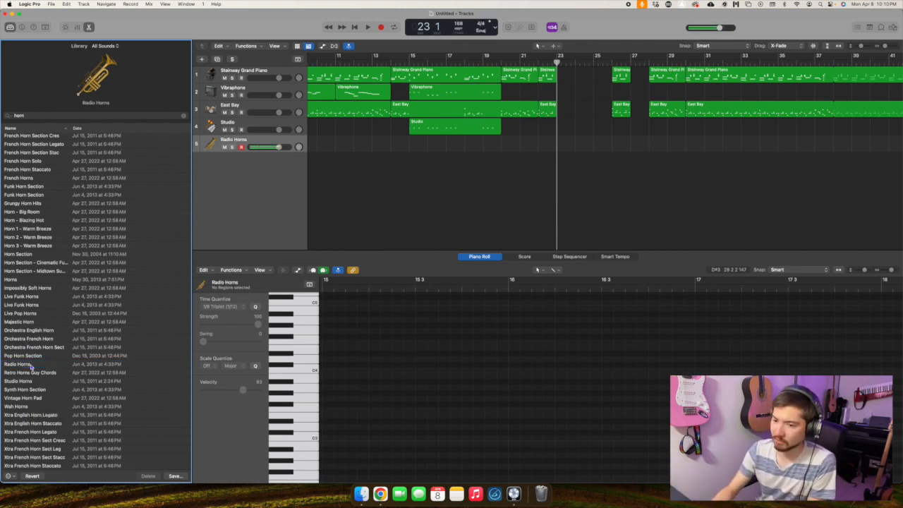
click(42, 382)
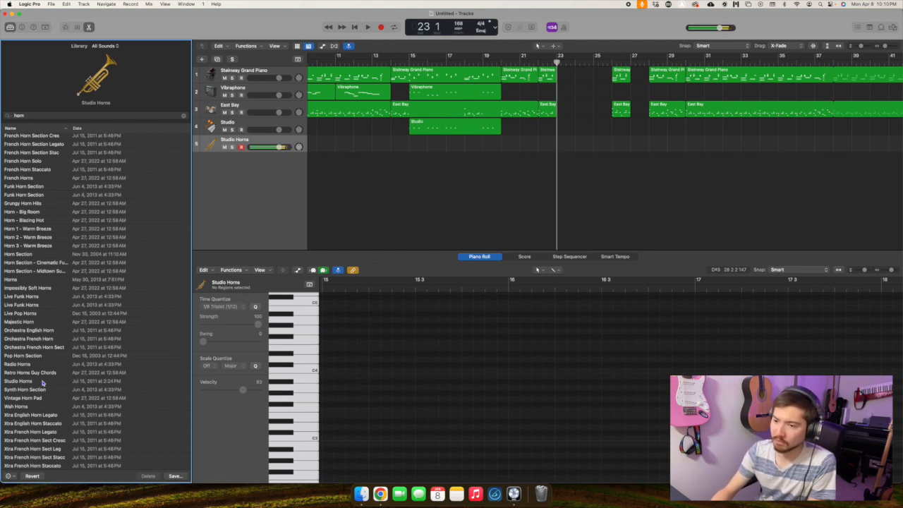
click(31, 289)
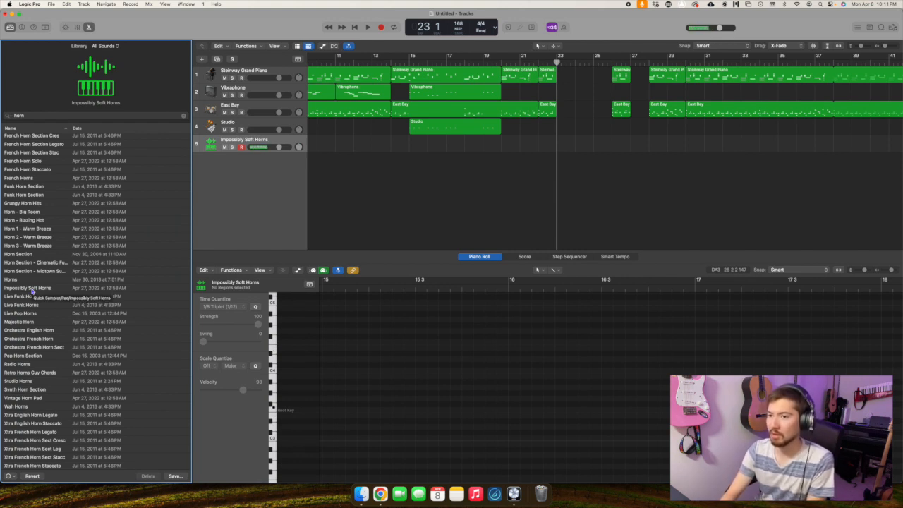
click(32, 229)
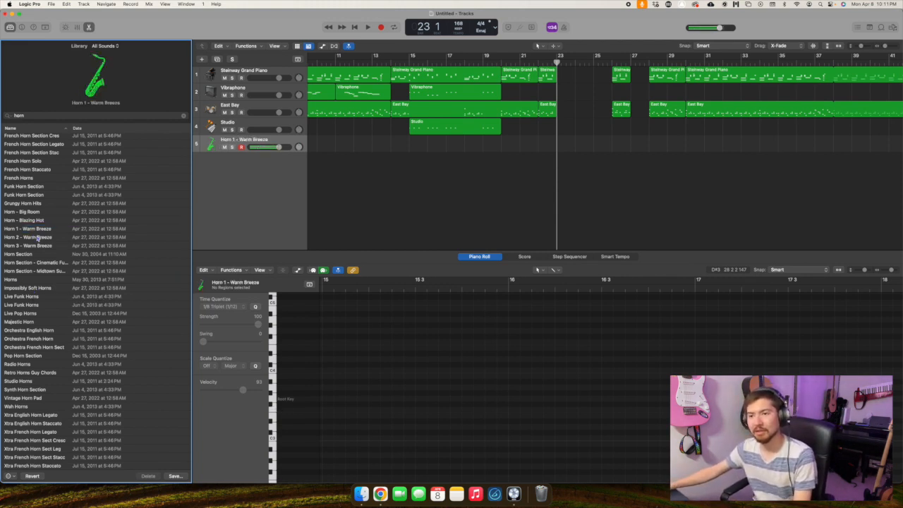
click(39, 279)
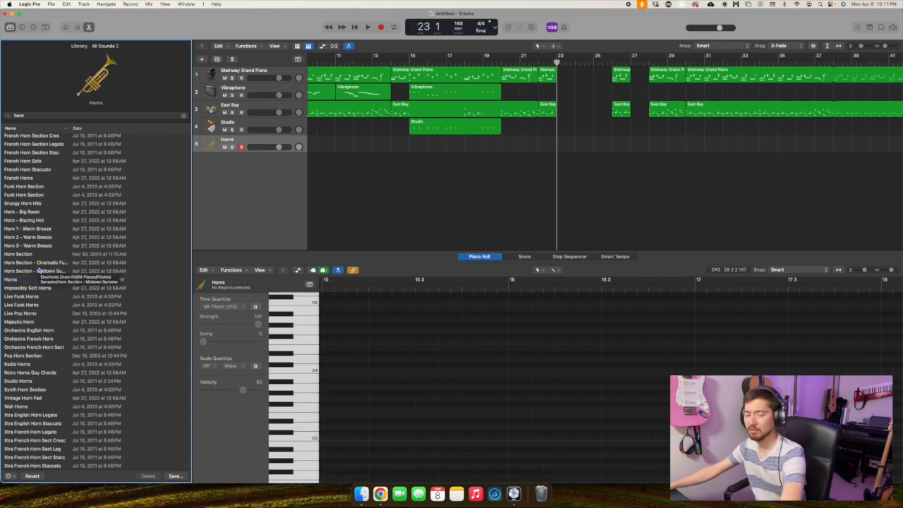
click(36, 306)
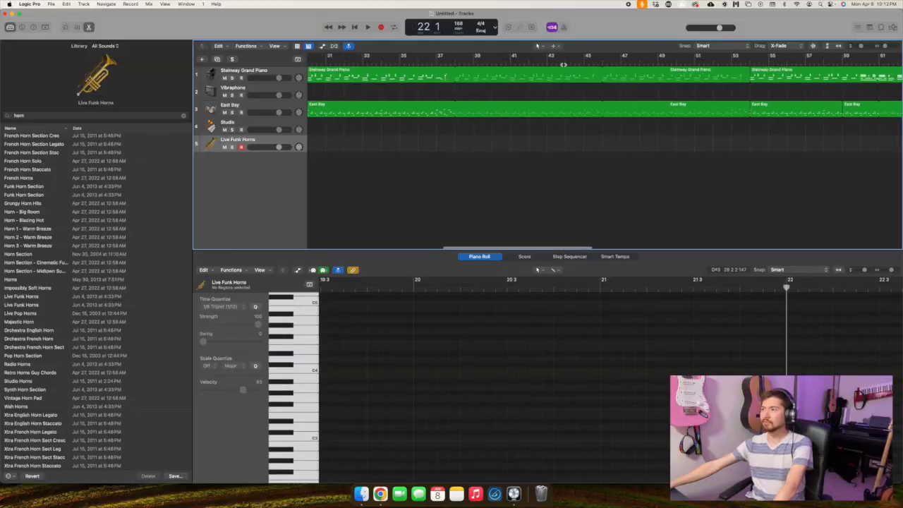
Listen to the passage from bar 22 into the break at bar 23.
scroll(564, 64, left, 15)
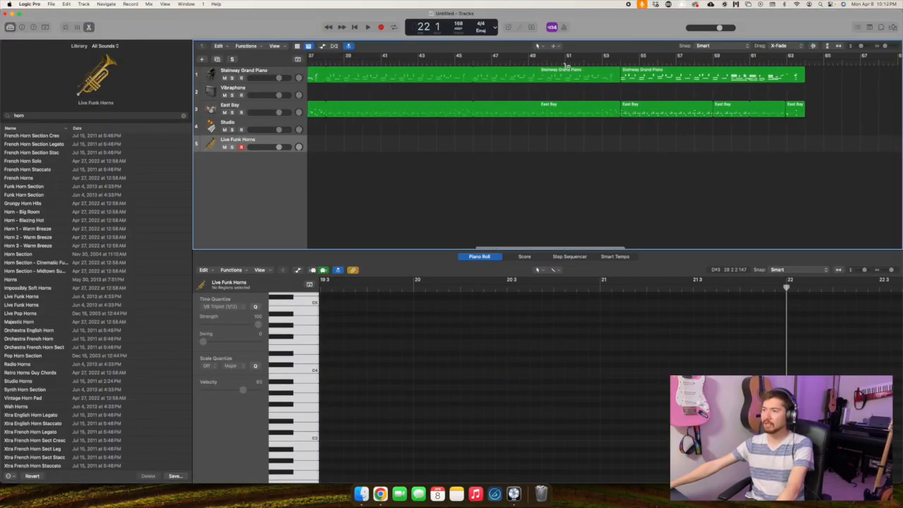
key(space)
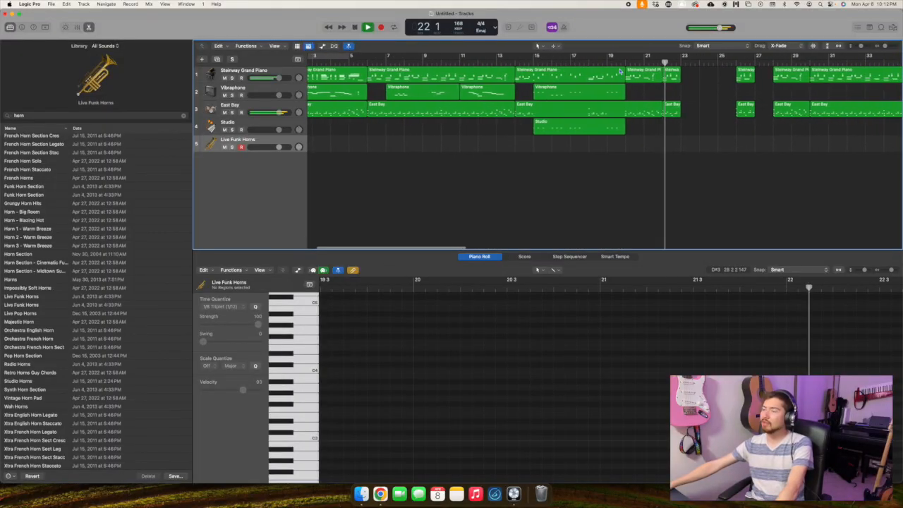
key(space)
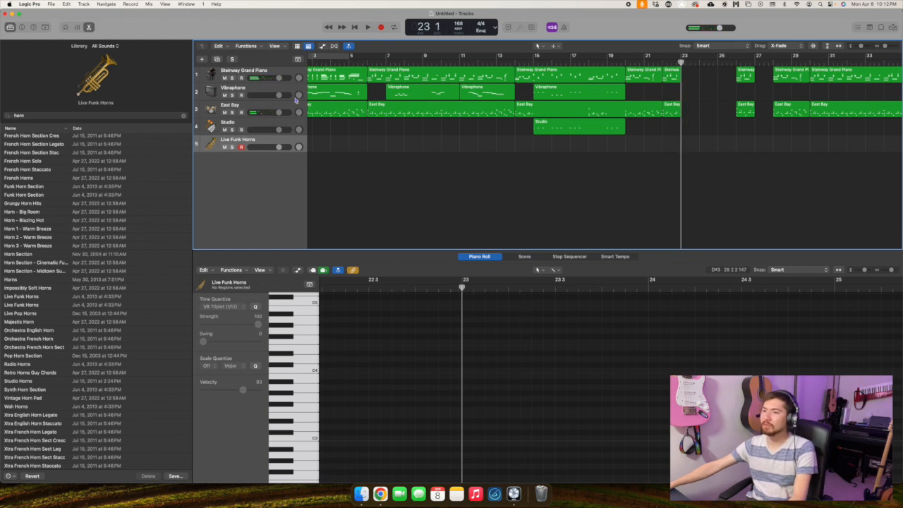
Record kick hits on the East Bay track through the breaks from bar 23 to bar 28, discarding the first take.
click(274, 108)
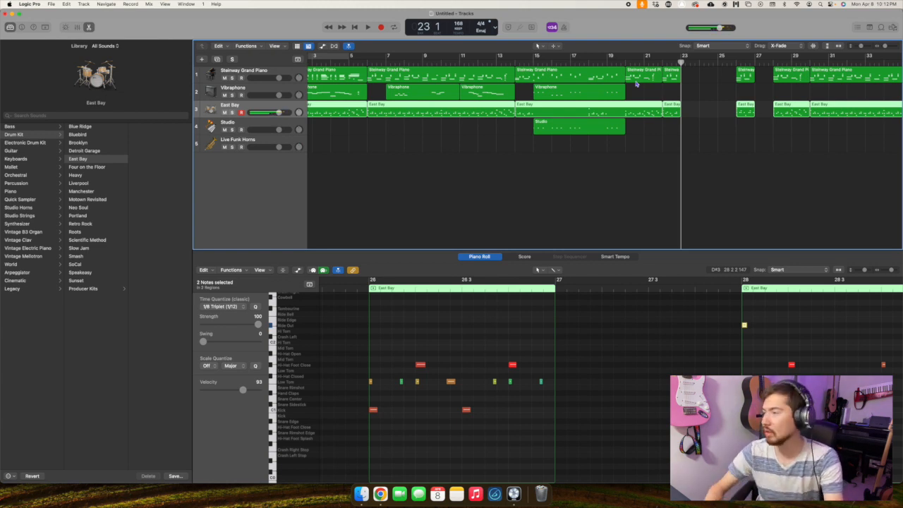
key(r)
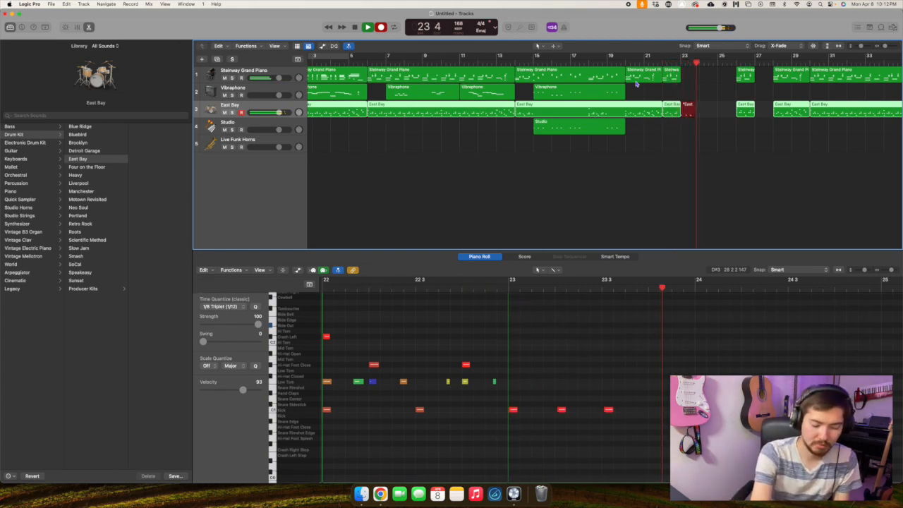
key(super+period)
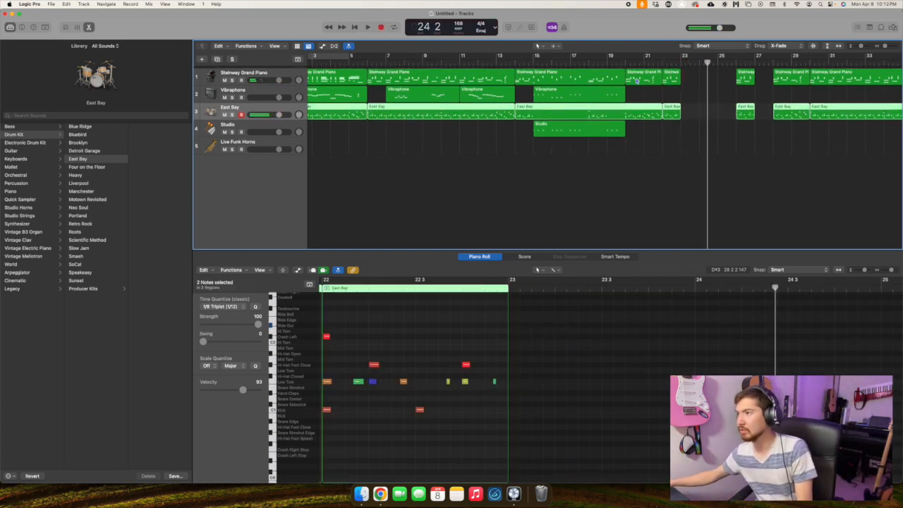
key(r)
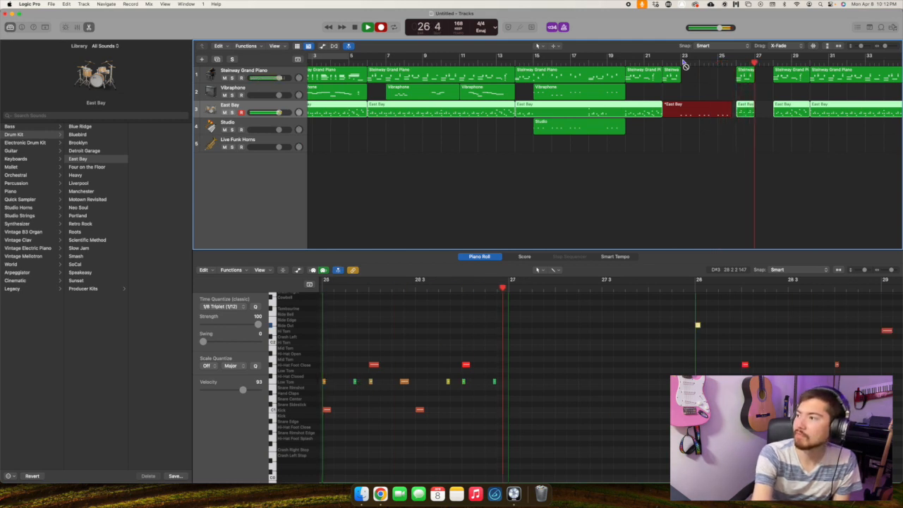
key(space)
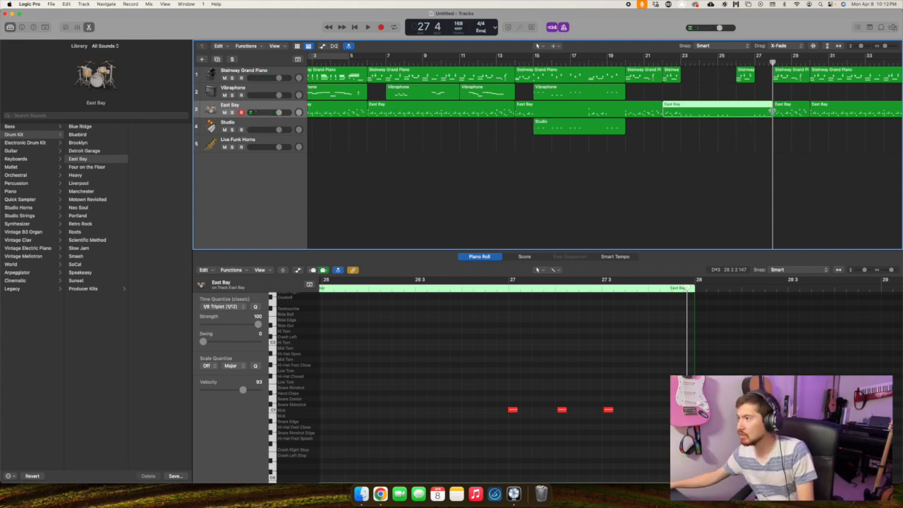
Trim the recorded East Bay region to end at bar 26 and record three kick hits on the same track in bar 27.
drag(759, 115, 736, 116)
click(756, 63)
key(r)
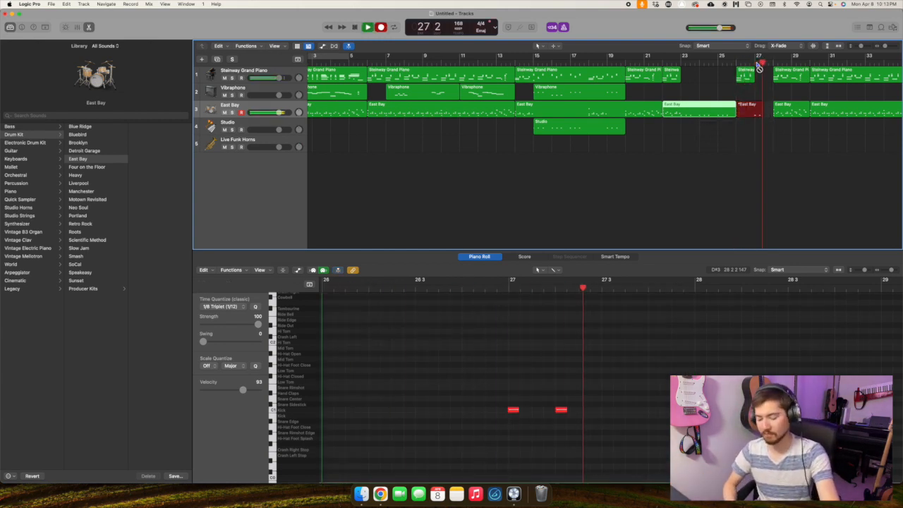
key(space)
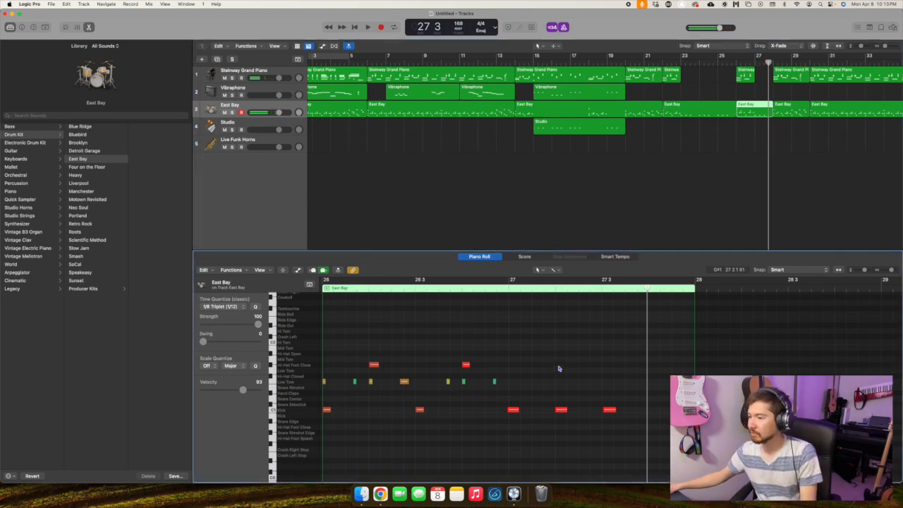
Quantize the three kick notes in bar 27 of the East Bay region to 1/8 Note.
drag(510, 390, 637, 451)
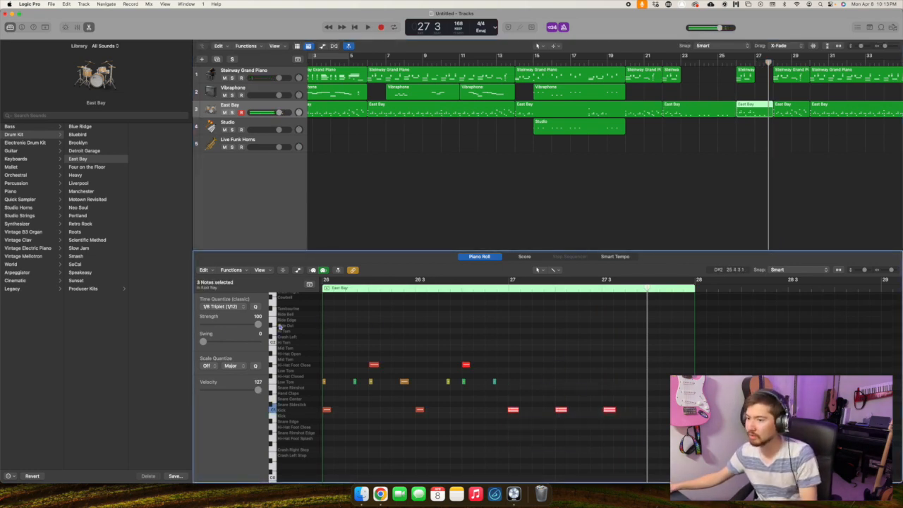
click(211, 309)
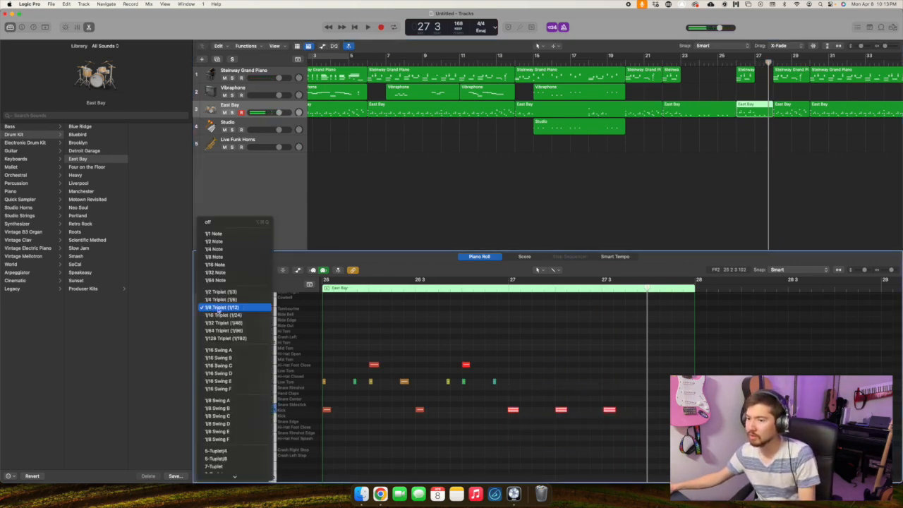
click(226, 256)
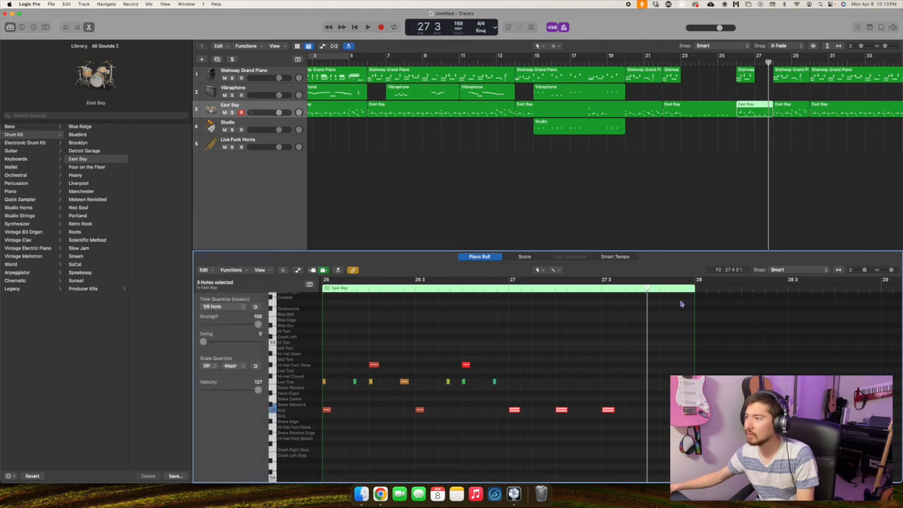
Quantize the nine kick notes in bars 23 to 25 of the East Bay region to 1/8 Note and listen from bar 23.
click(684, 112)
click(509, 280)
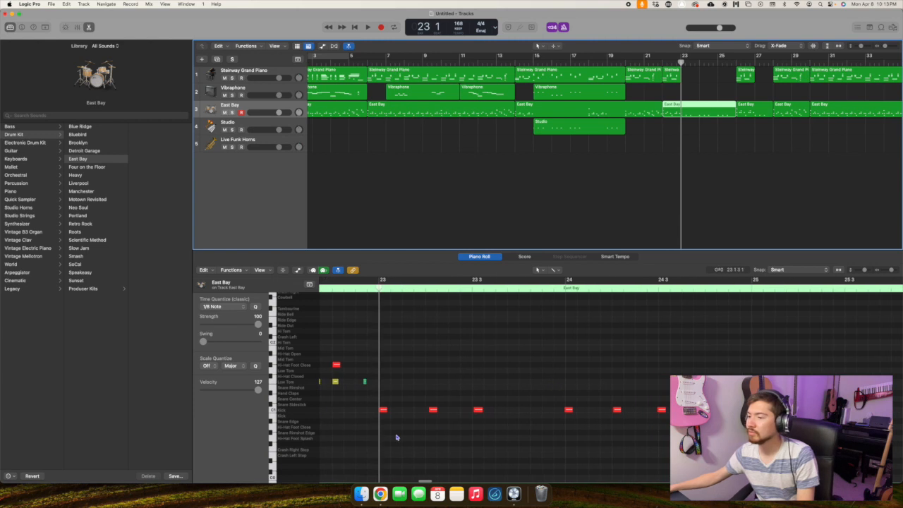
drag(383, 432, 866, 353)
click(225, 308)
click(242, 318)
key(space)
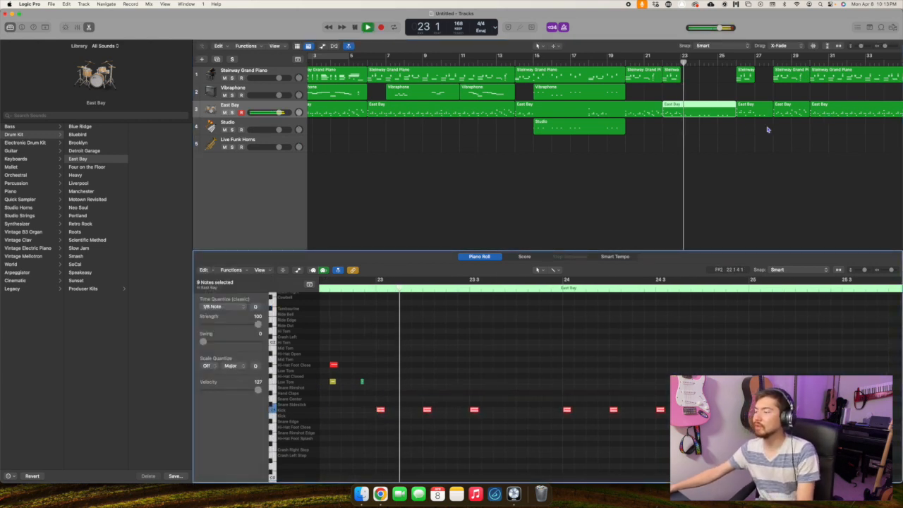
key(space)
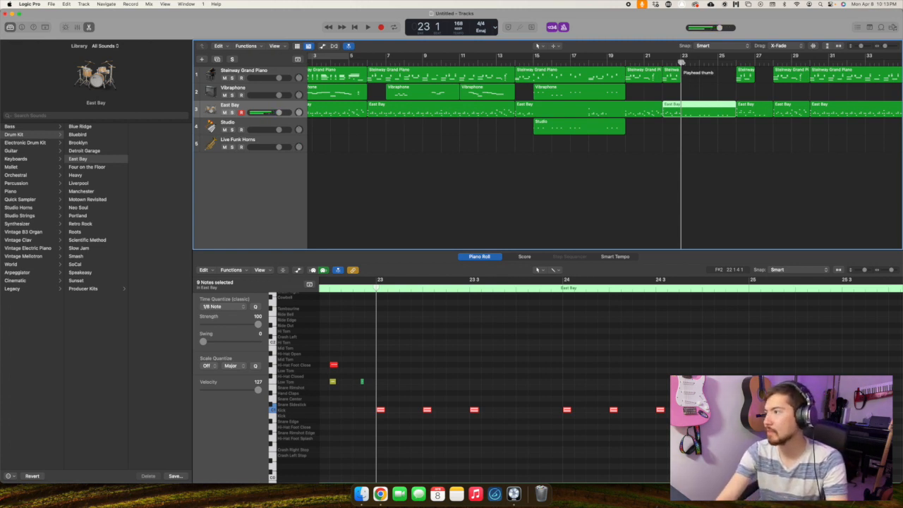
Record low tom hits over the kicks in bars 23 to 25 of East Bay and quantize them to 1/8 Triplet (1/12).
key(r)
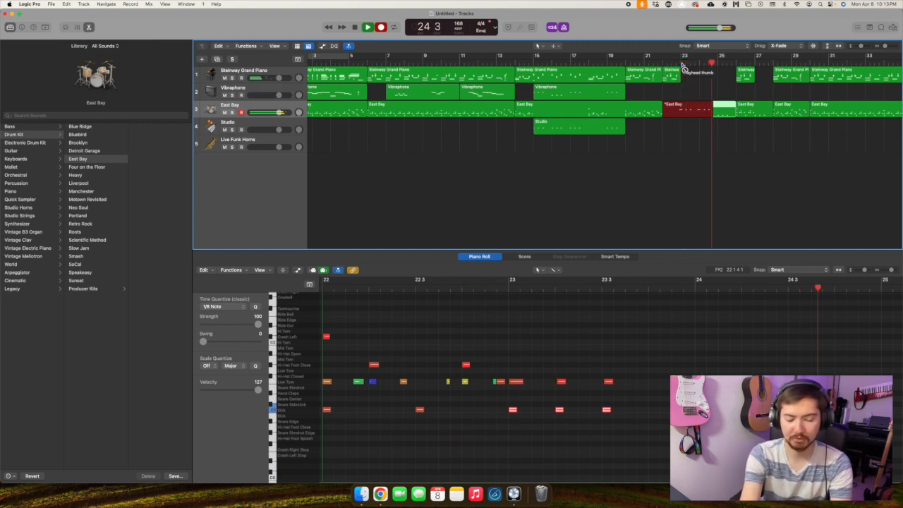
key(space)
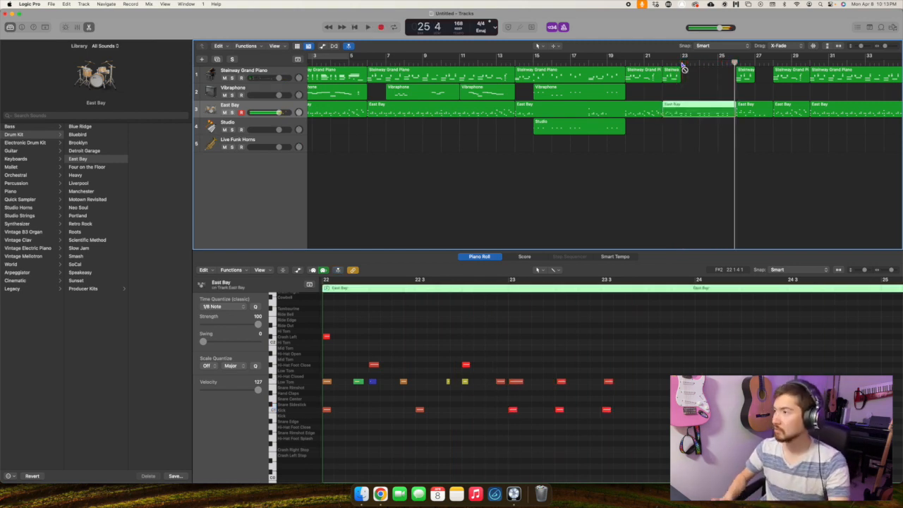
click(510, 279)
scroll(514, 351, right, 3)
drag(438, 365, 883, 385)
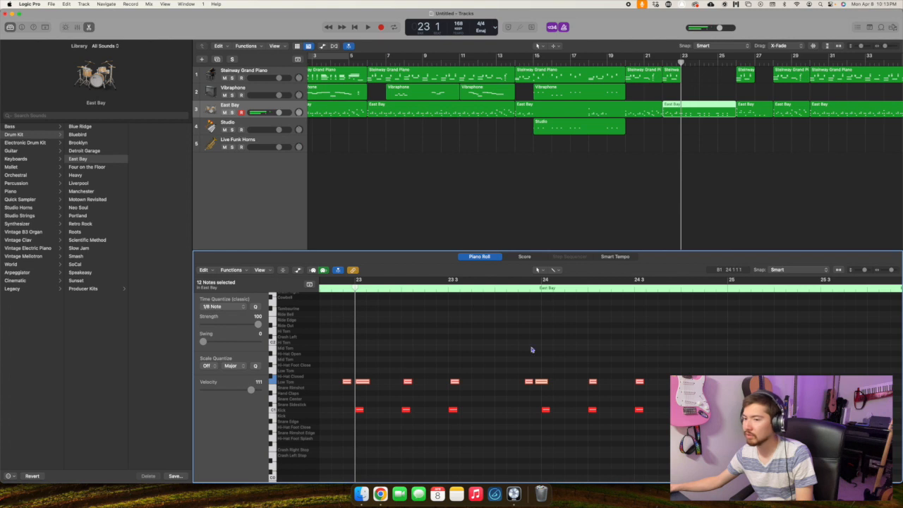
click(211, 308)
click(219, 310)
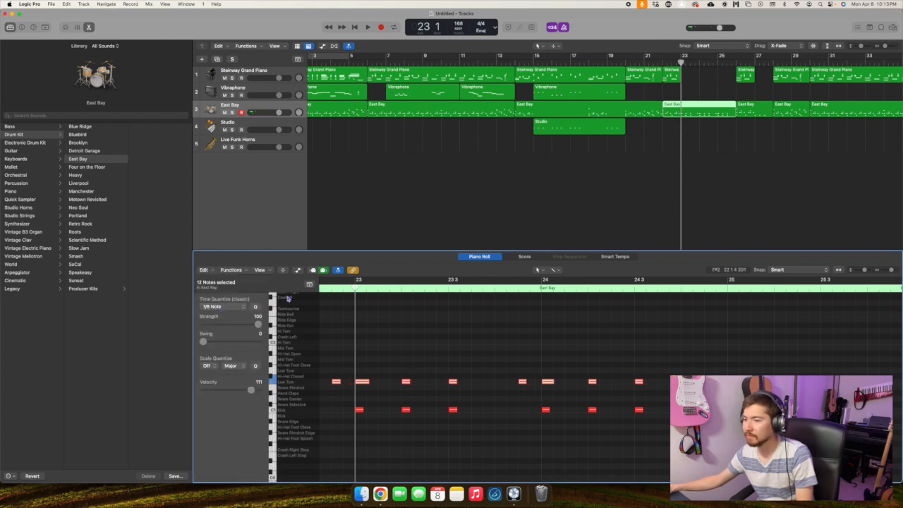
click(215, 308)
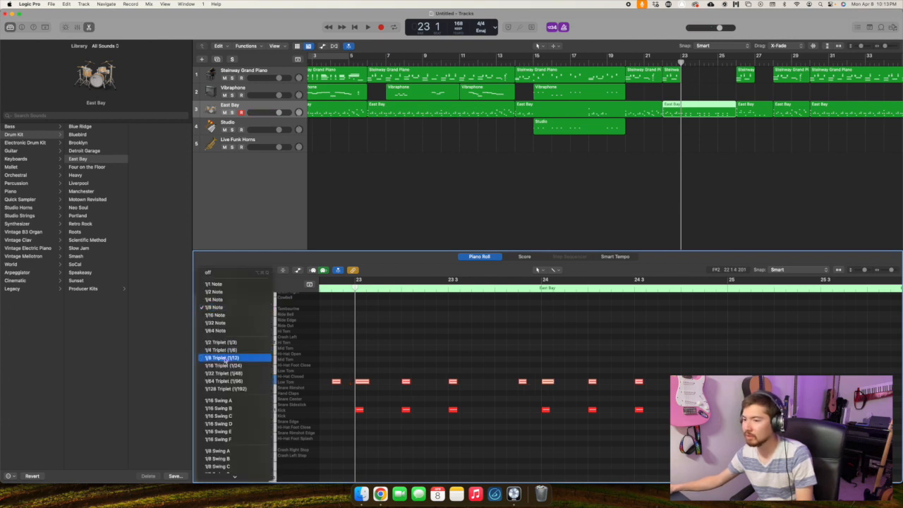
click(225, 358)
key(space)
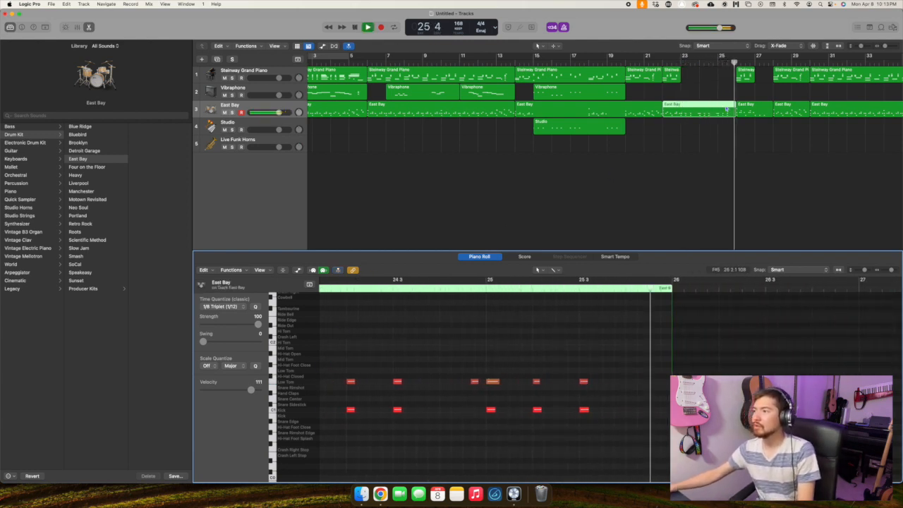
Record low tom hits over the kicks in bar 27 of East Bay and quantize the four notes to 1/8 Triplet (1/12).
click(748, 80)
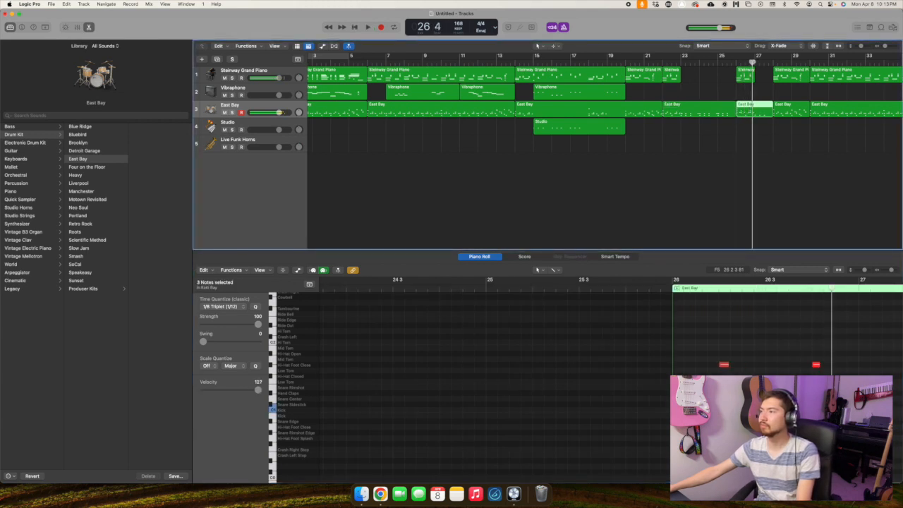
click(749, 62)
key(r)
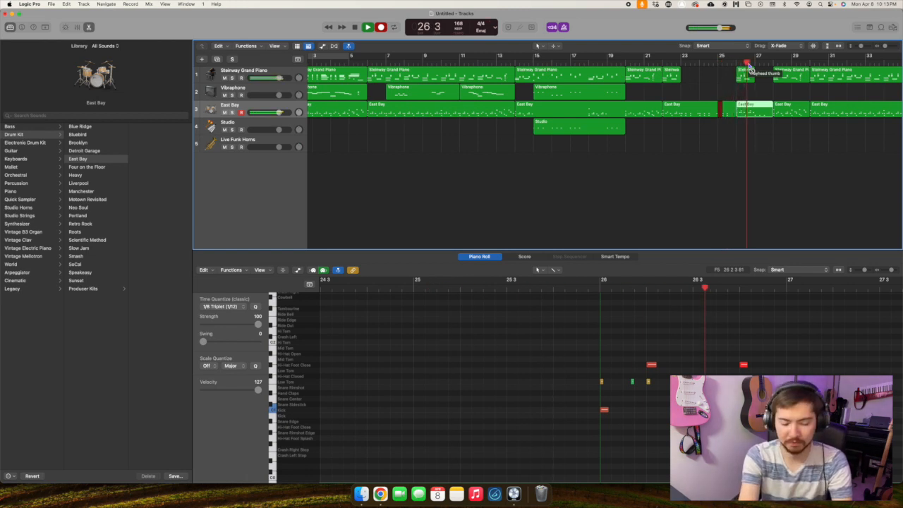
key(space)
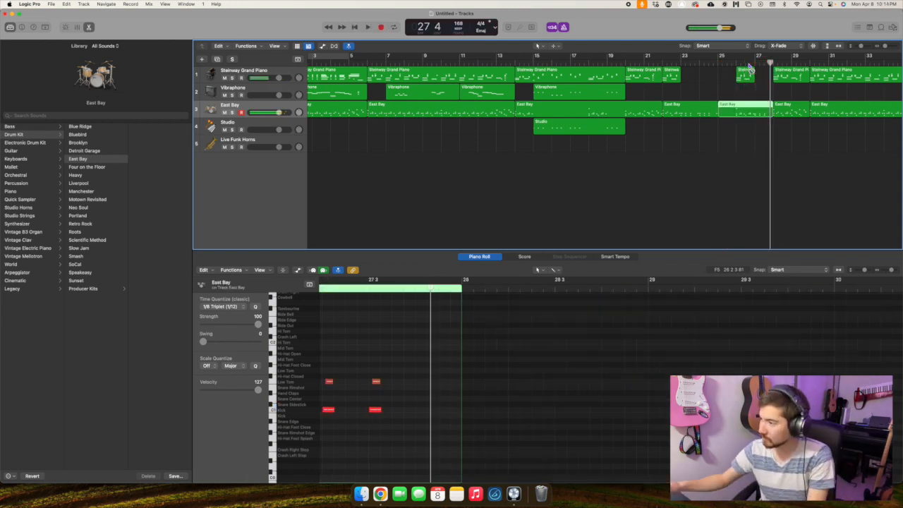
scroll(527, 405, left, 3)
drag(501, 367, 359, 400)
click(203, 311)
click(238, 313)
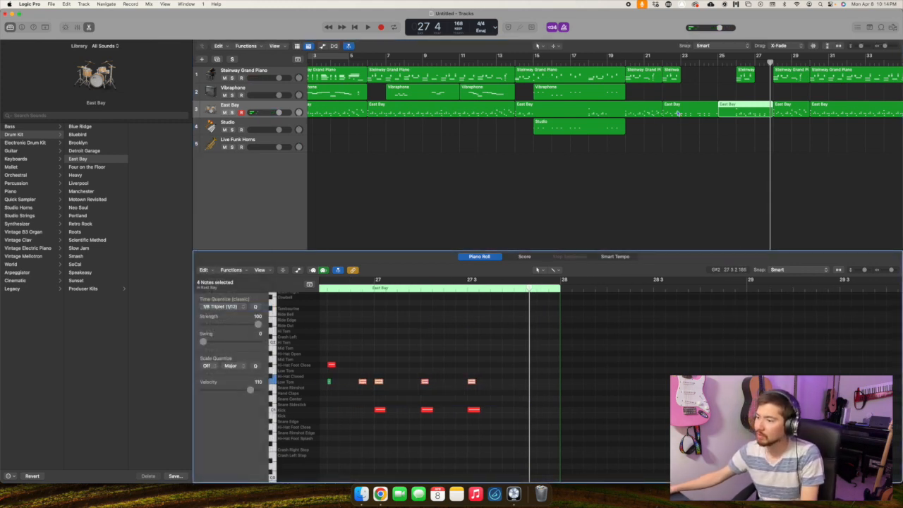
Trim the start of the newly recorded East Bay region to bar 26.
click(718, 61)
key(space)
click(723, 118)
drag(722, 118, 737, 120)
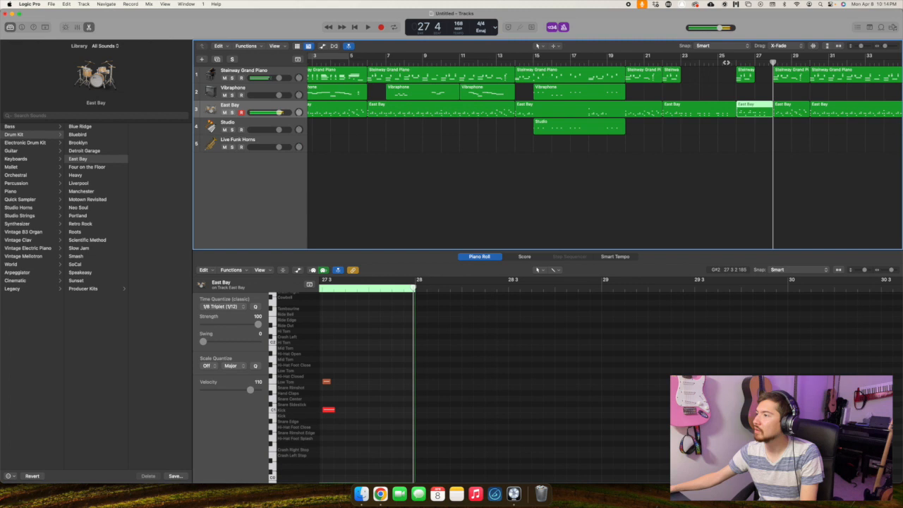
Listen to the layered kick and low tom hits in the breaks, starting from bar 25 and again from bar 21.
click(727, 61)
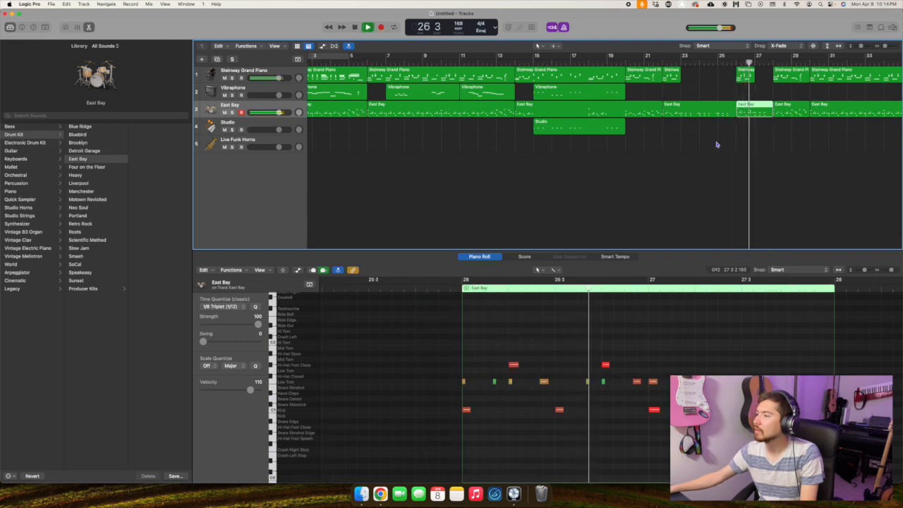
click(715, 144)
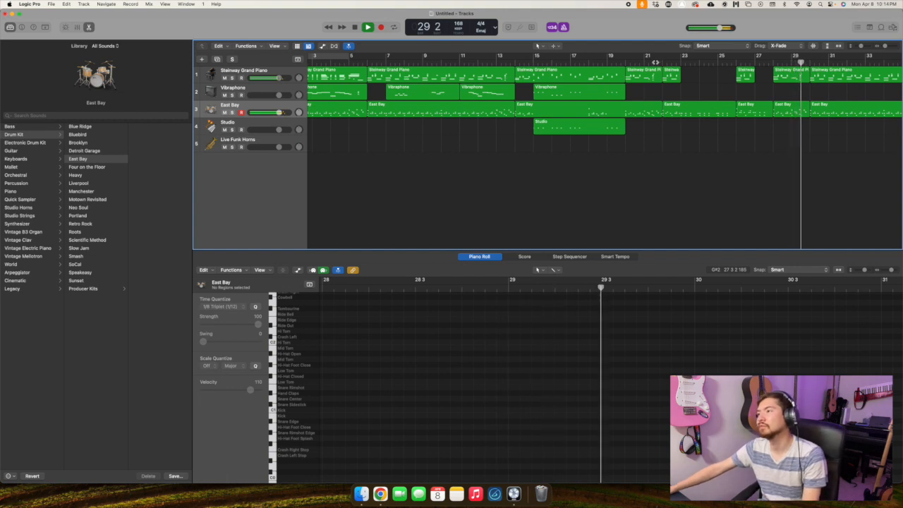
click(655, 63)
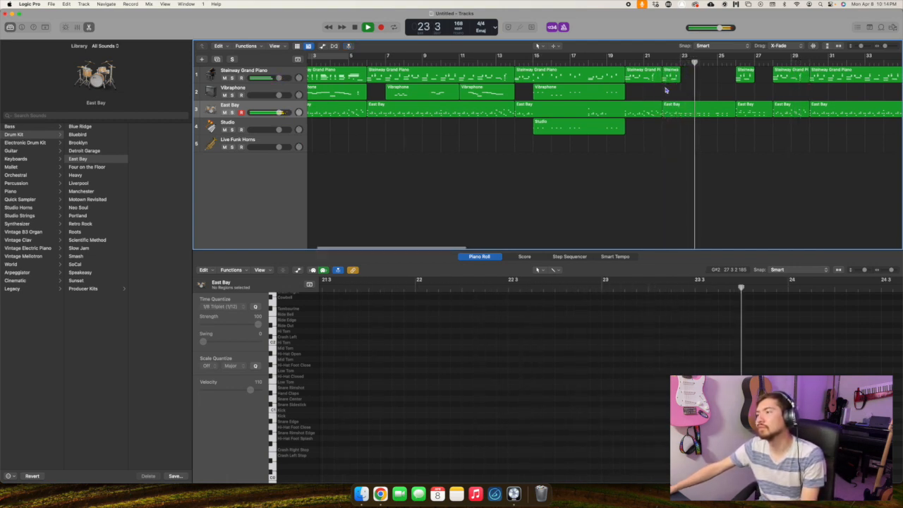
scroll(665, 90, right, 5)
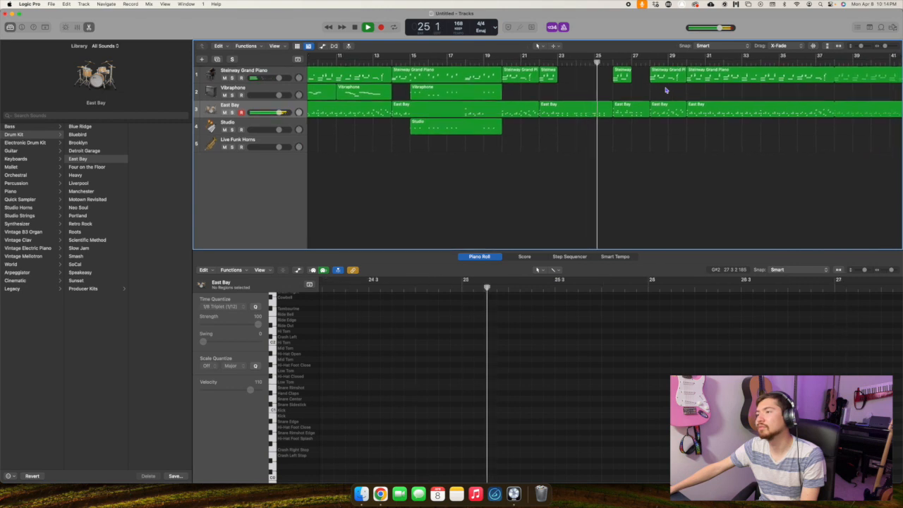
key(space)
Audition Dub Horns, Orchestra Tuba, Xtra Brass Ens Legato and Live Funk Horns as sounds for the horn track.
click(558, 63)
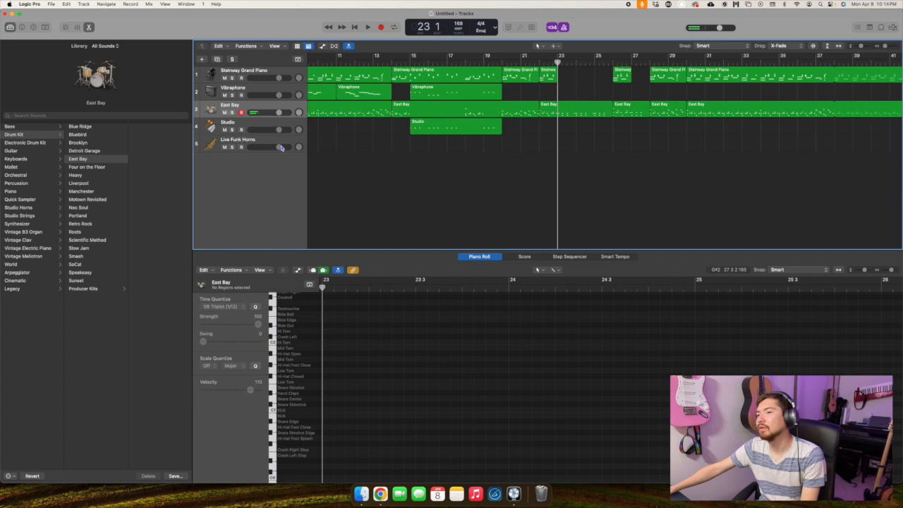
click(259, 142)
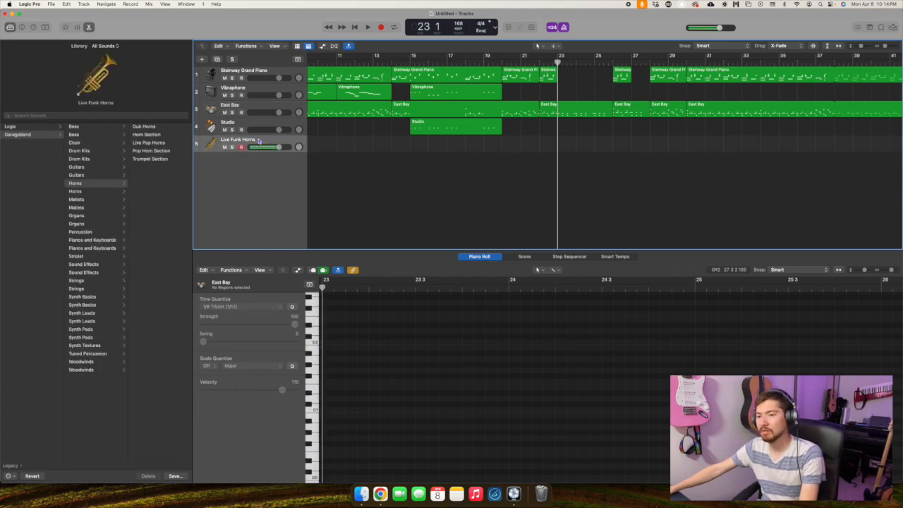
click(143, 126)
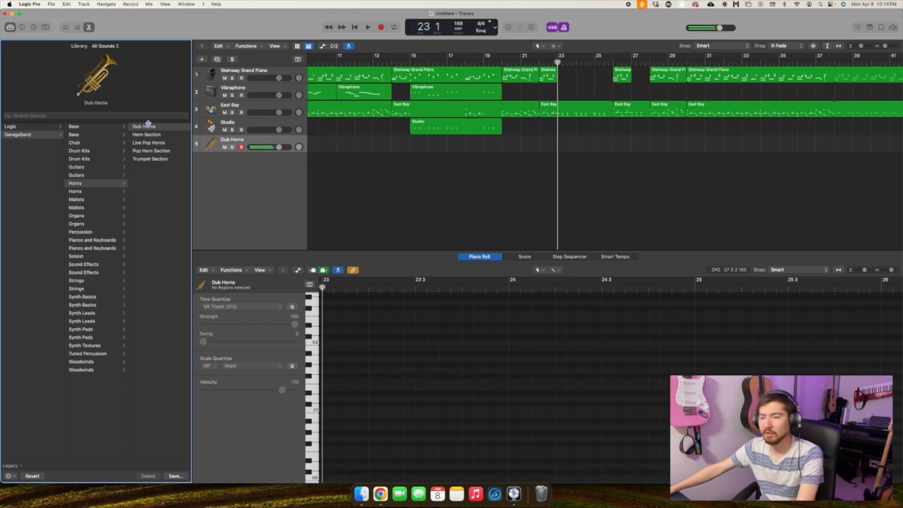
click(89, 191)
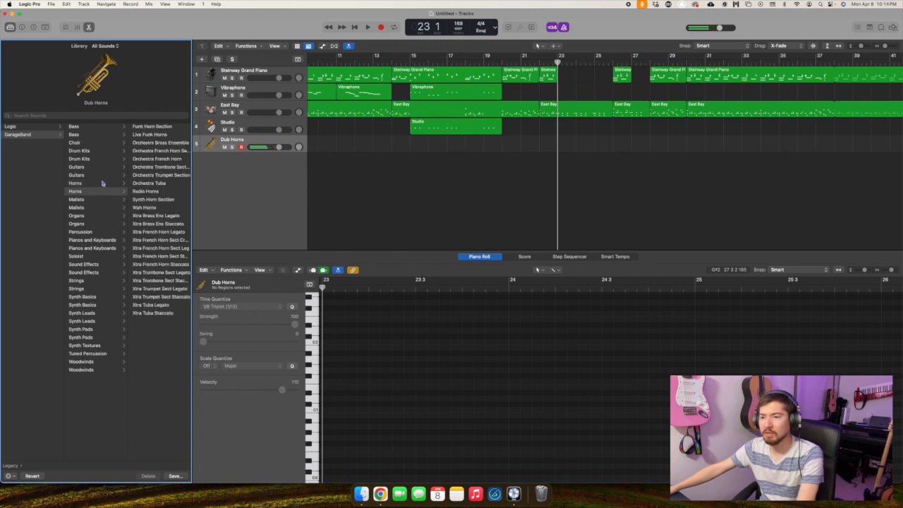
click(150, 183)
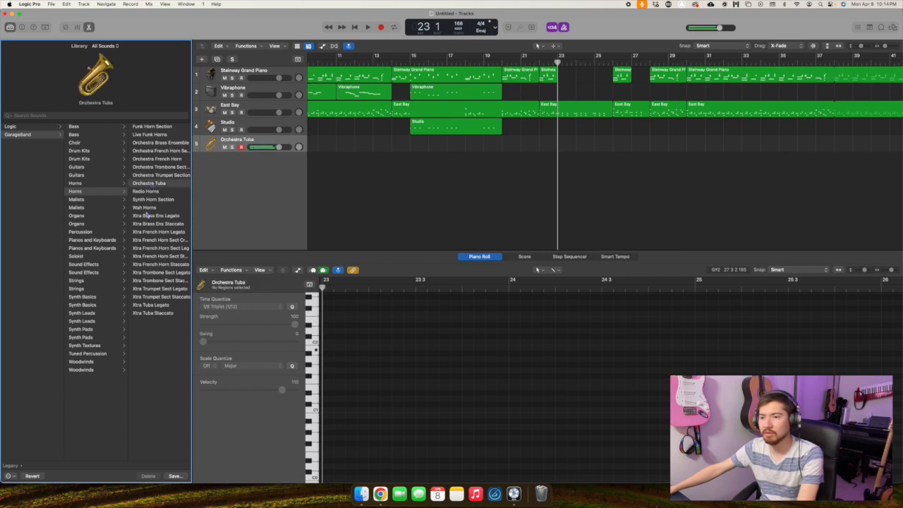
click(152, 216)
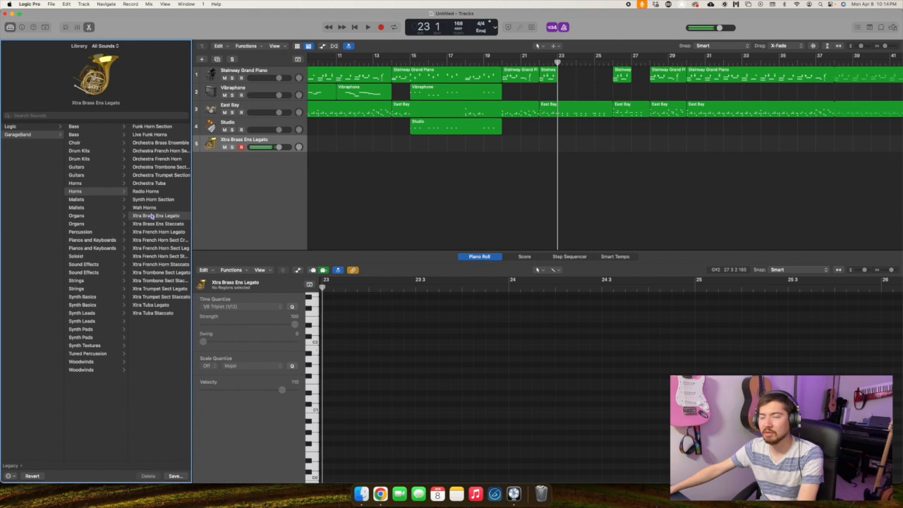
click(152, 134)
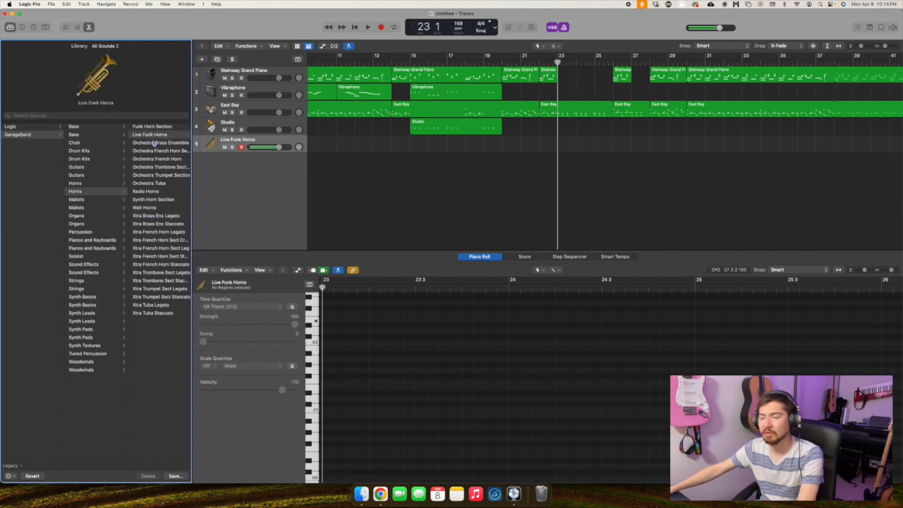
Try Orchestra Brass Ensemble on the horn track while playing the break from bar 23.
click(154, 143)
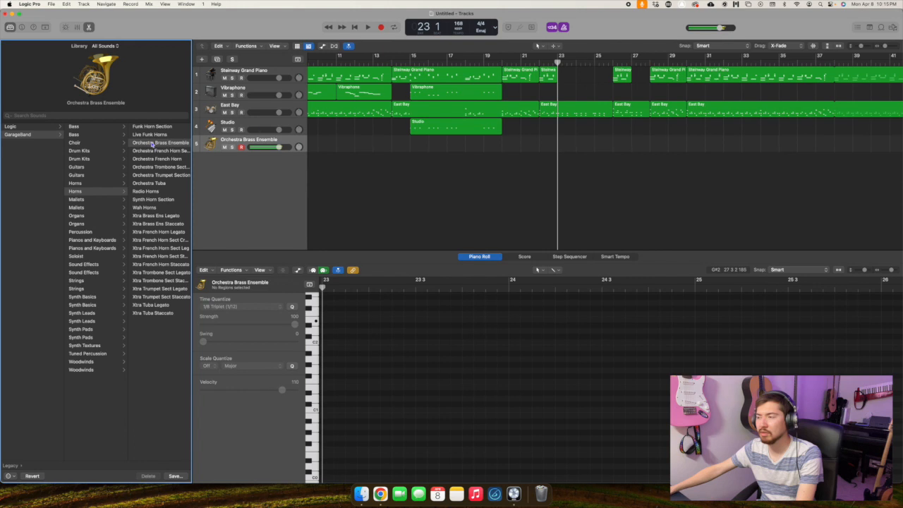
key(space)
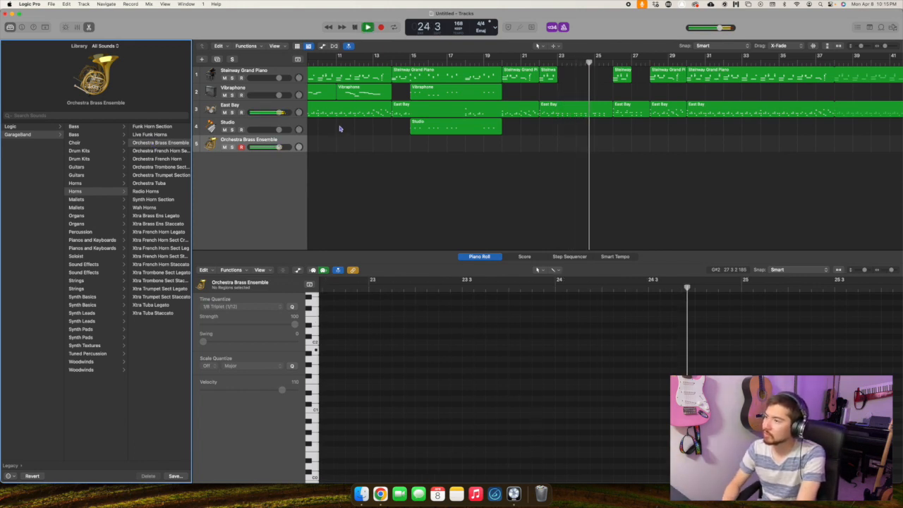
key(space)
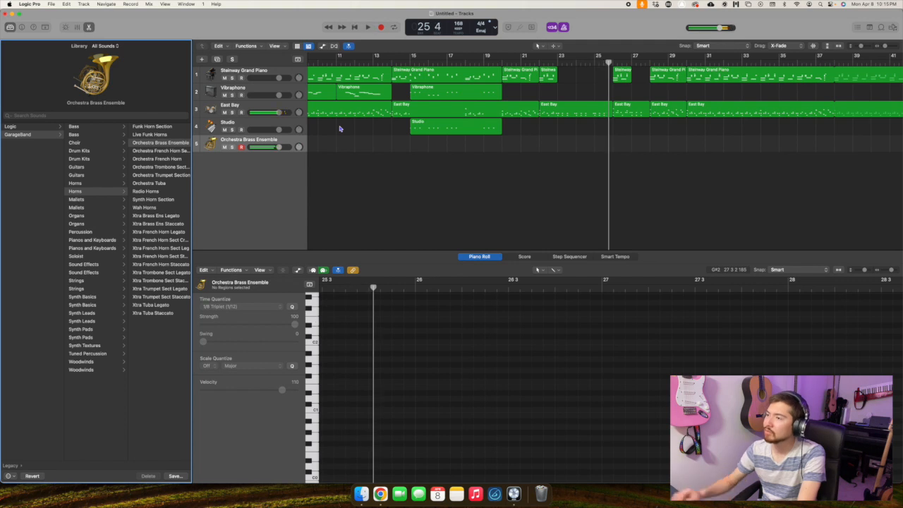
click(556, 62)
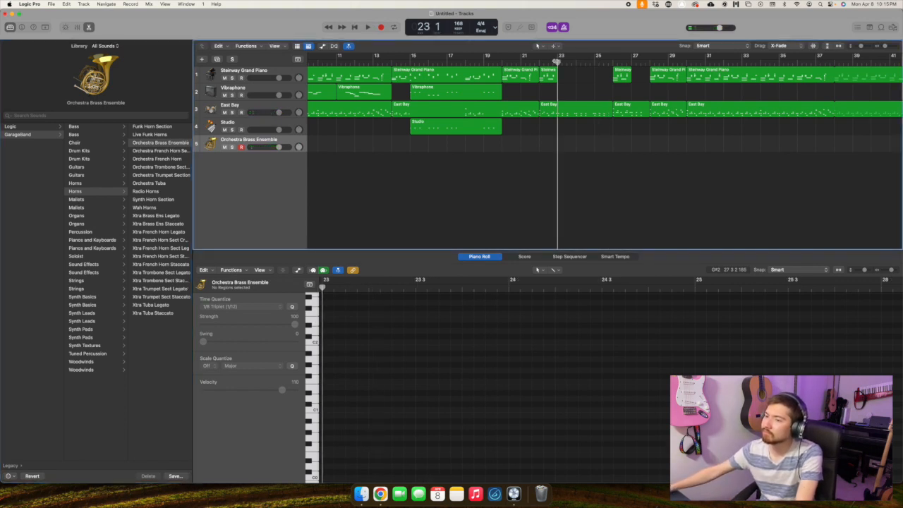
Change the horn track's sound to Synth Horn Section and record horn hits from bar 23 to bar 28, discarding the first take.
click(164, 201)
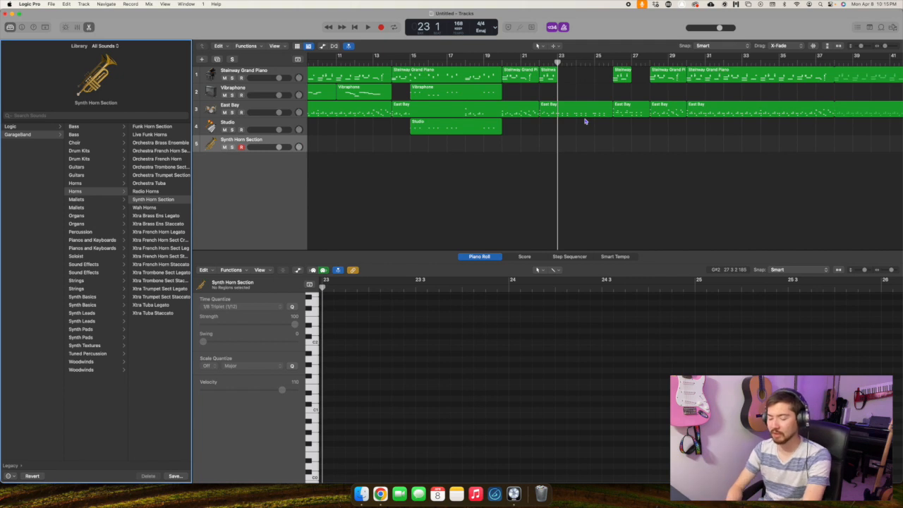
key(r)
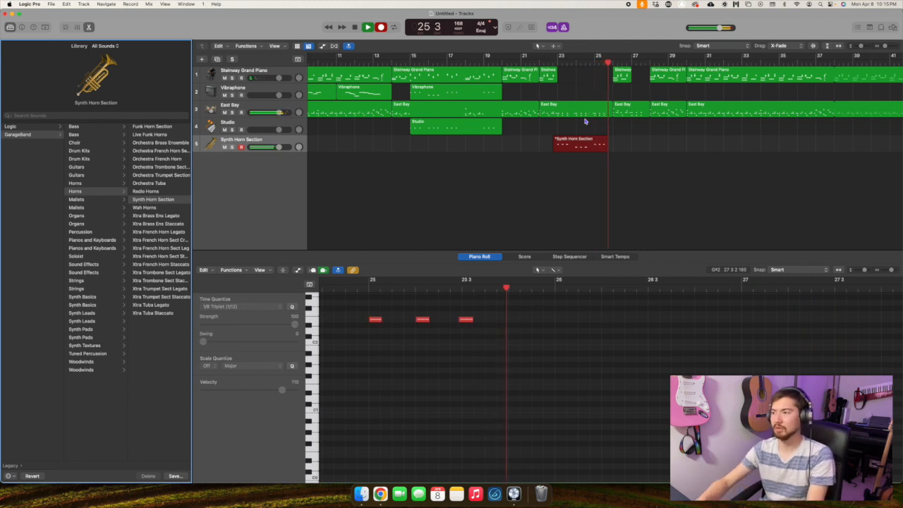
key(space)
key(super+z)
click(557, 62)
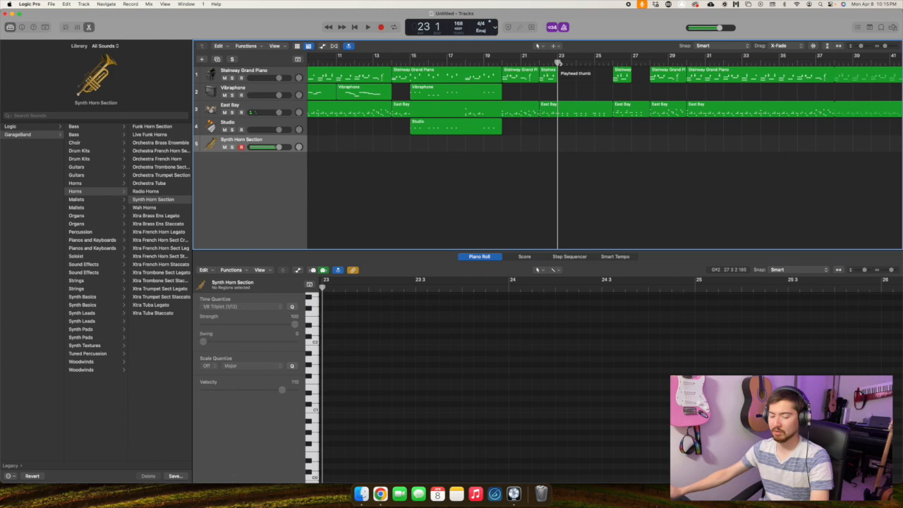
key(r)
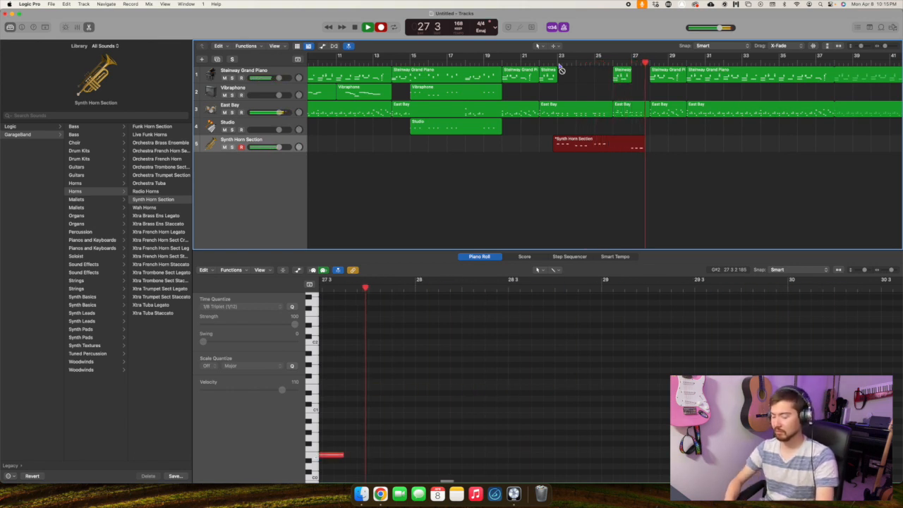
key(space)
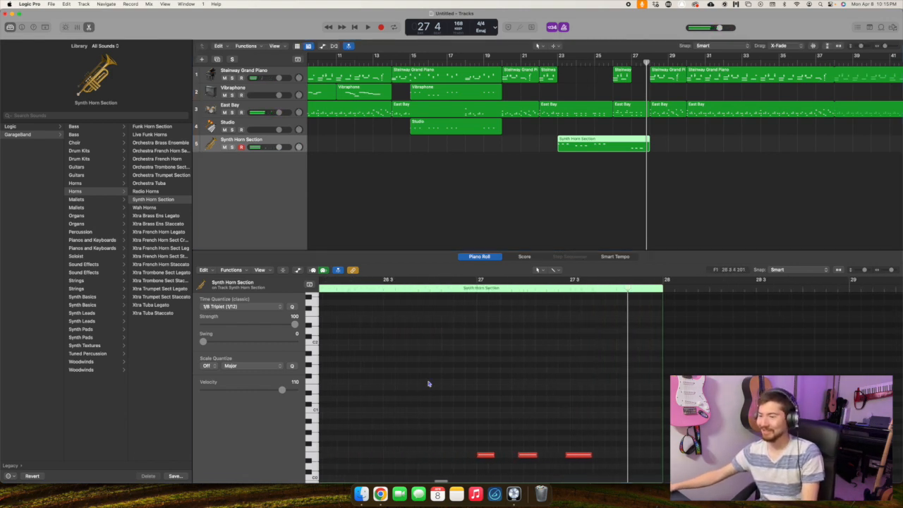
Quantize all twelve notes of the Synth Horn Section region to 1/8 Triplet (1/12) and listen from bar 23.
click(233, 308)
click(233, 308)
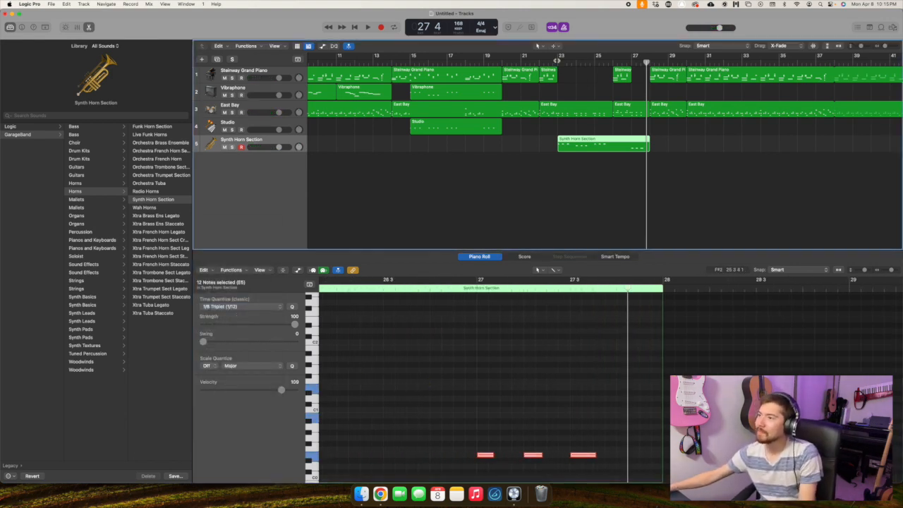
click(557, 62)
key(space)
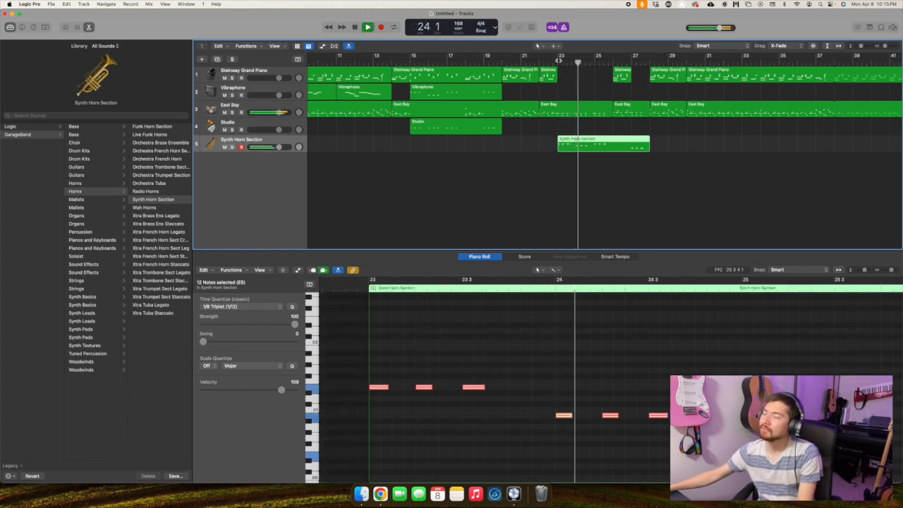
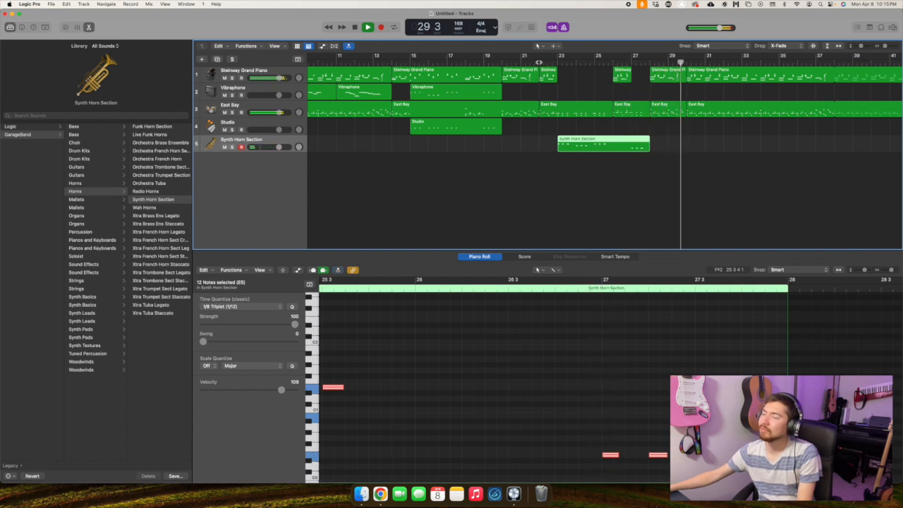
key(space)
Move the playhead back to bar 22, one bar before the horn region.
key(comma)
key(comma)
key(comma)
key(comma)
key(comma)
key(comma)
key(comma)
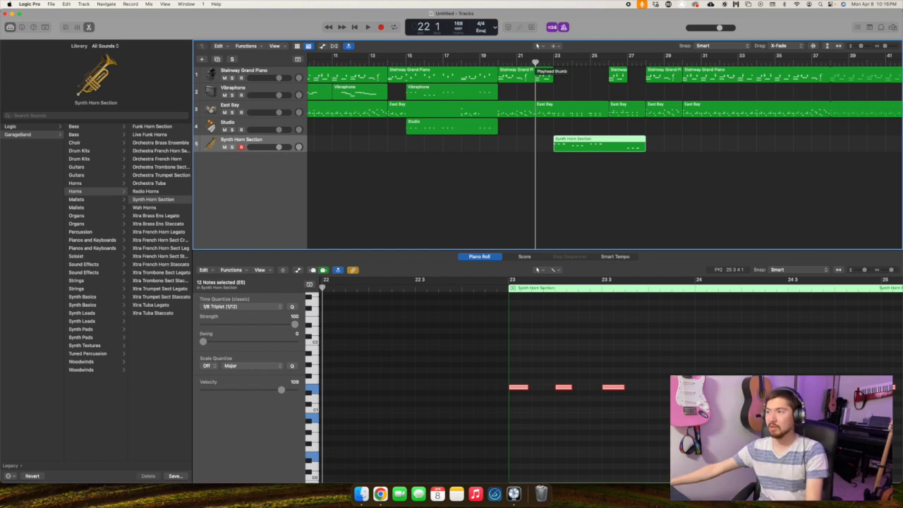
Listen to the horn break from bar 22, and play the section that starts at bar 28.
scroll(536, 74, right, 2)
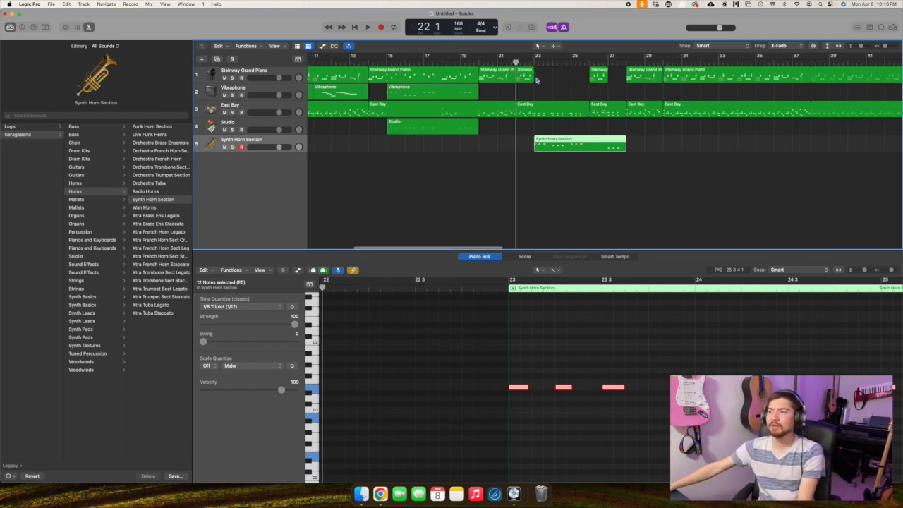
scroll(537, 79, right, 4)
key(space)
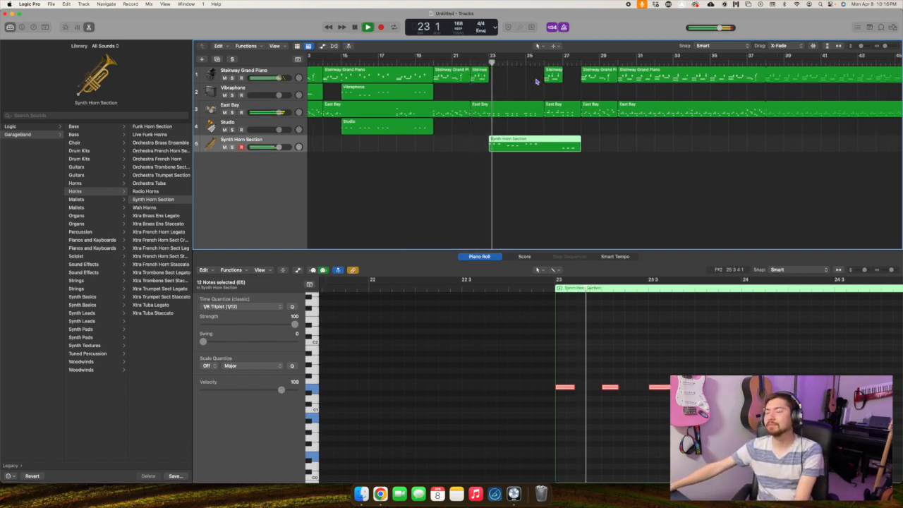
click(581, 62)
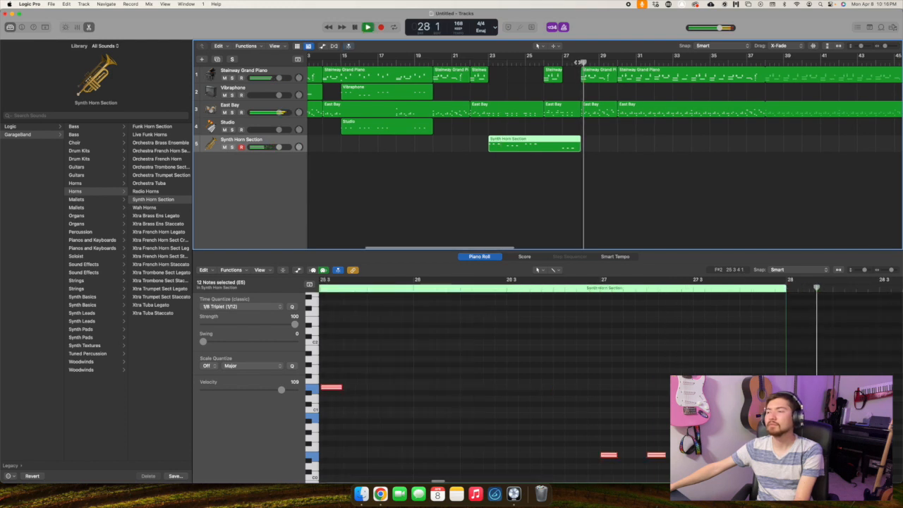
scroll(576, 62, right, 10)
scroll(574, 62, right, 1)
key(space)
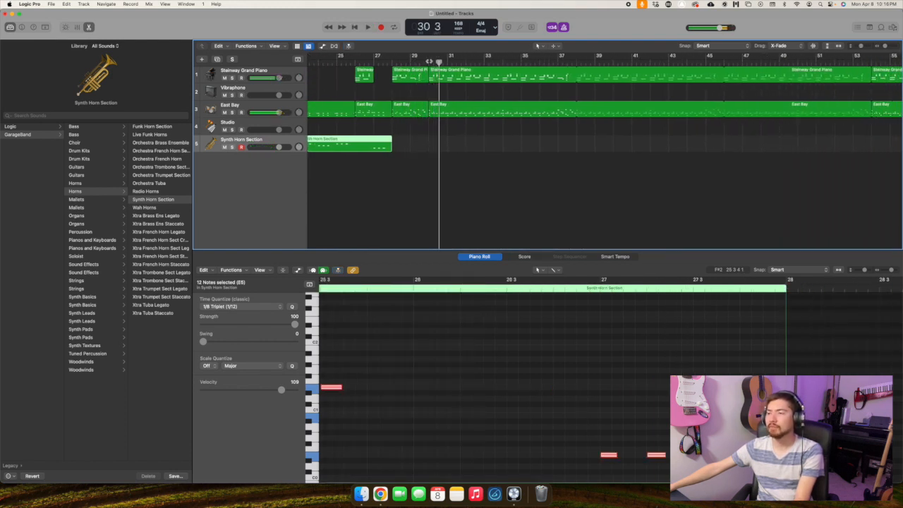
Examine the remaining regions from bar 30 to the song's end, playing a short part from bar 54.
click(429, 62)
scroll(452, 67, right, 12)
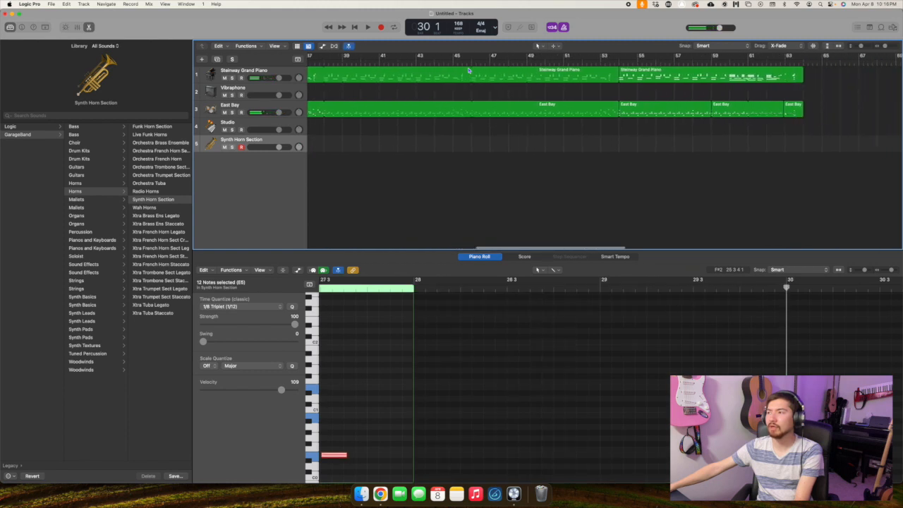
scroll(423, 82, left, 10)
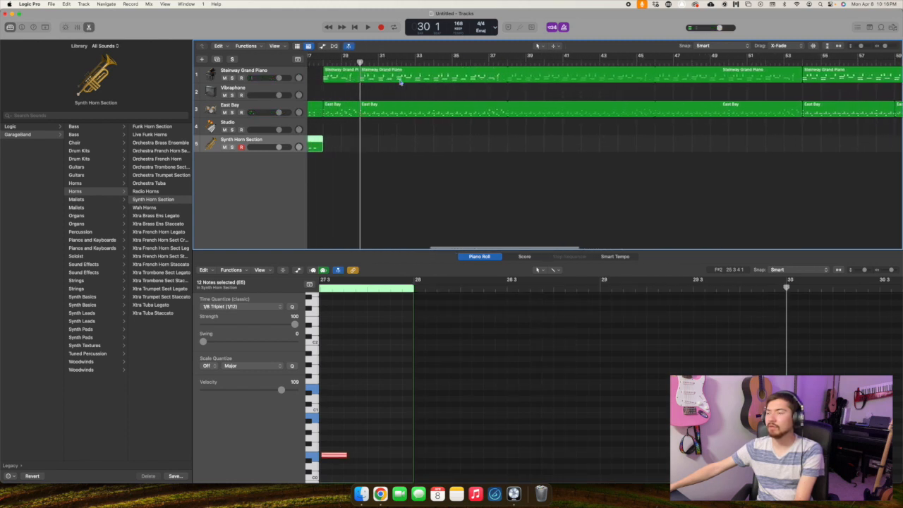
scroll(551, 82, right, 8)
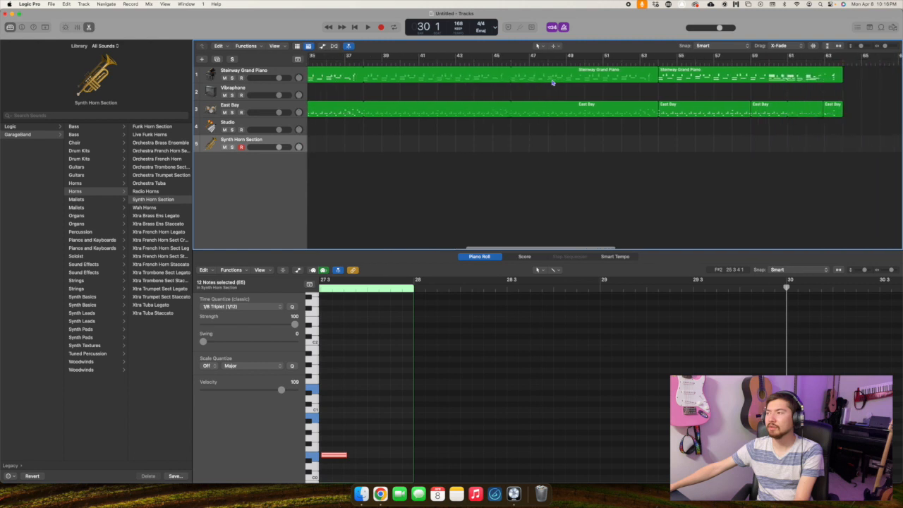
scroll(568, 79, left, 1)
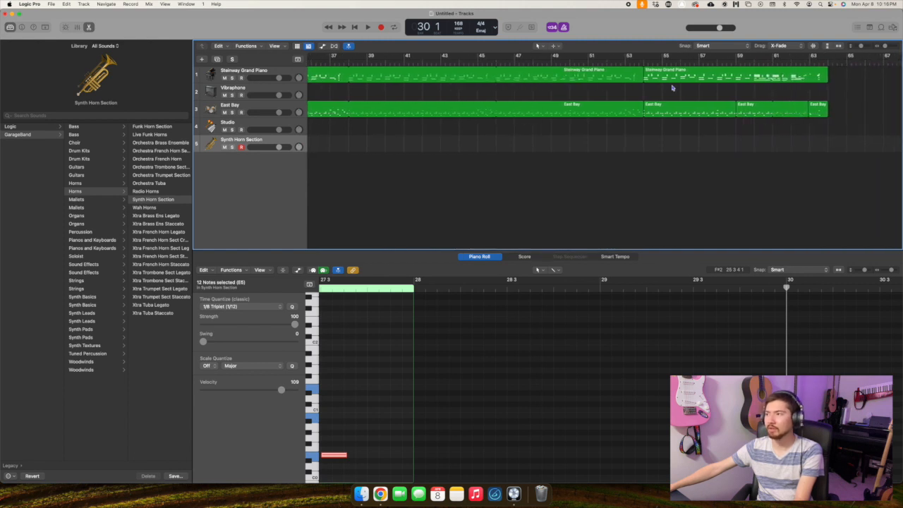
double_click(642, 62)
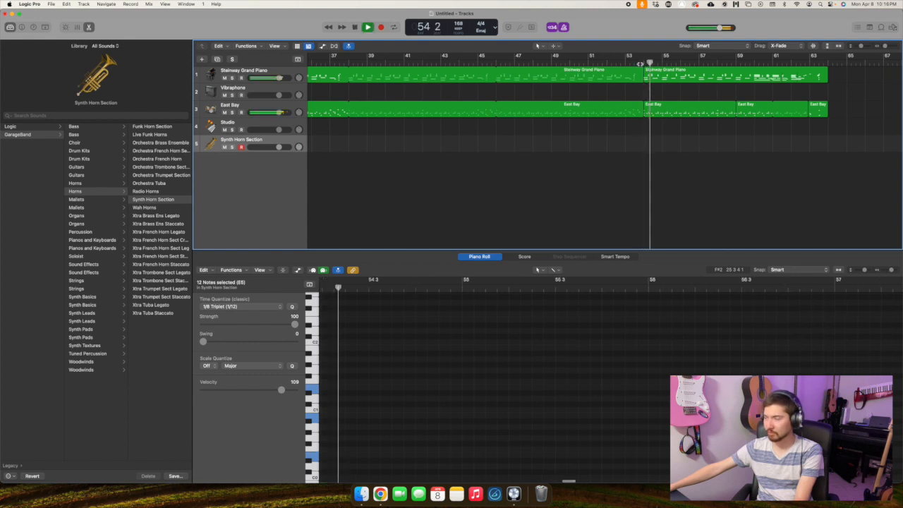
key(space)
scroll(596, 99, left, 10)
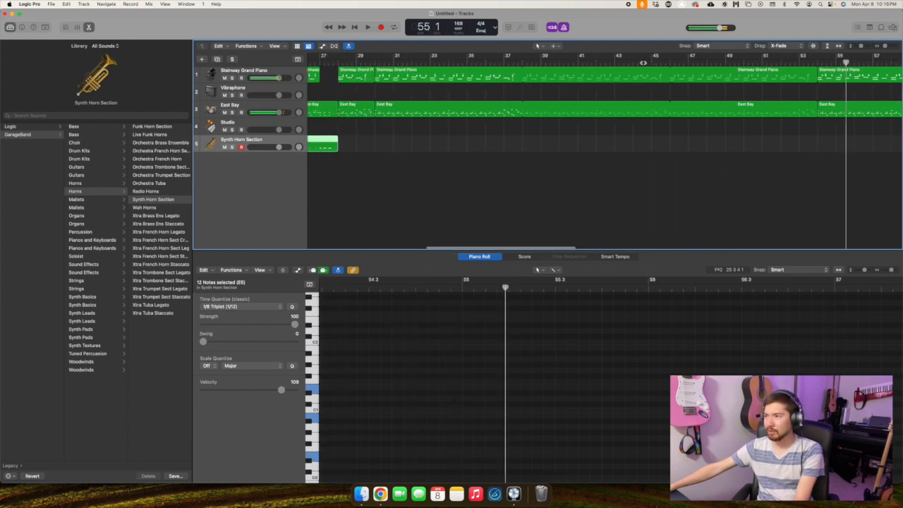
scroll(597, 100, left, 5)
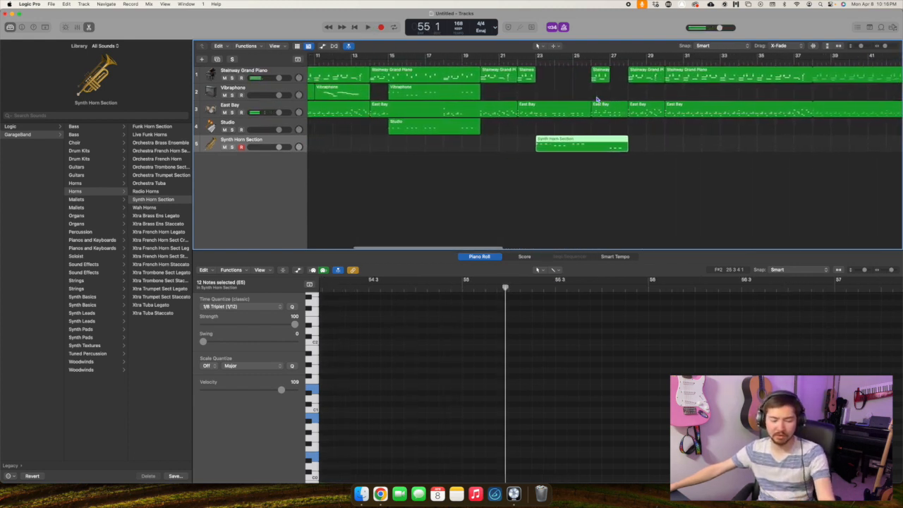
Show the global tracks above the song's tracks and go back to the opening bars.
key(g)
scroll(504, 97, left, 6)
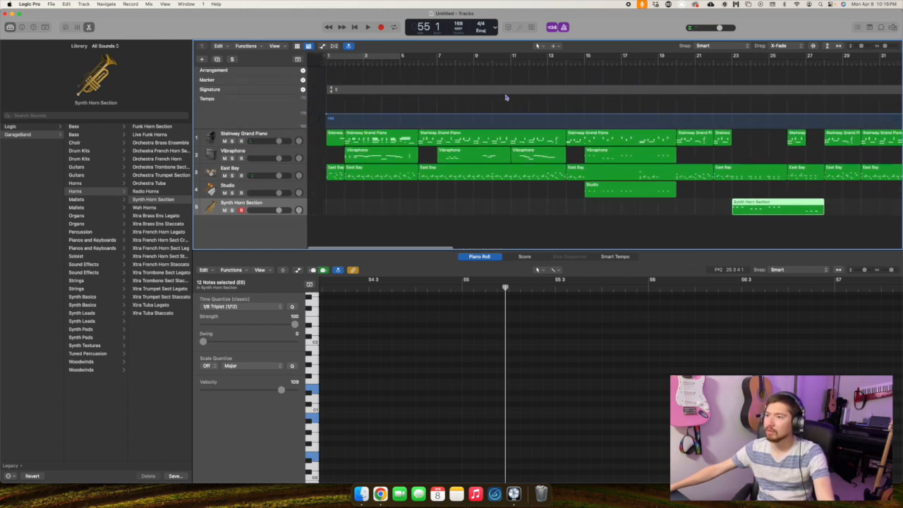
click(330, 63)
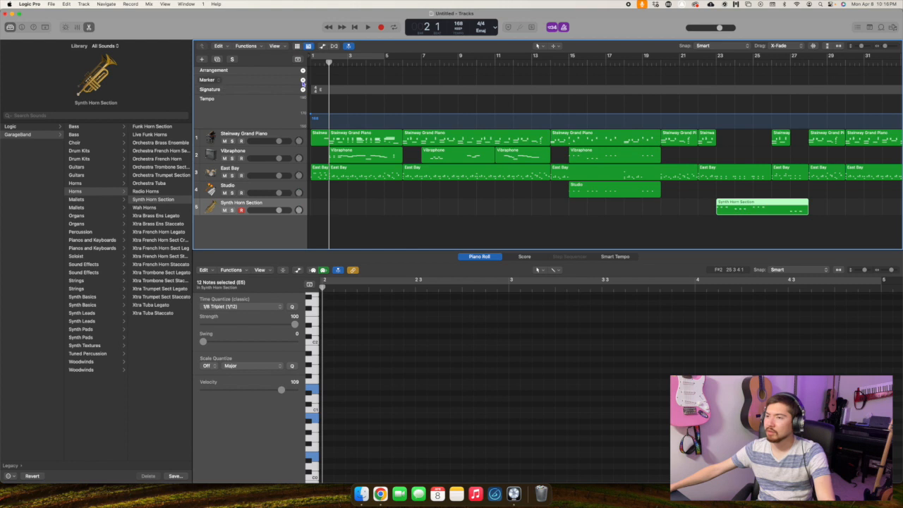
click(303, 81)
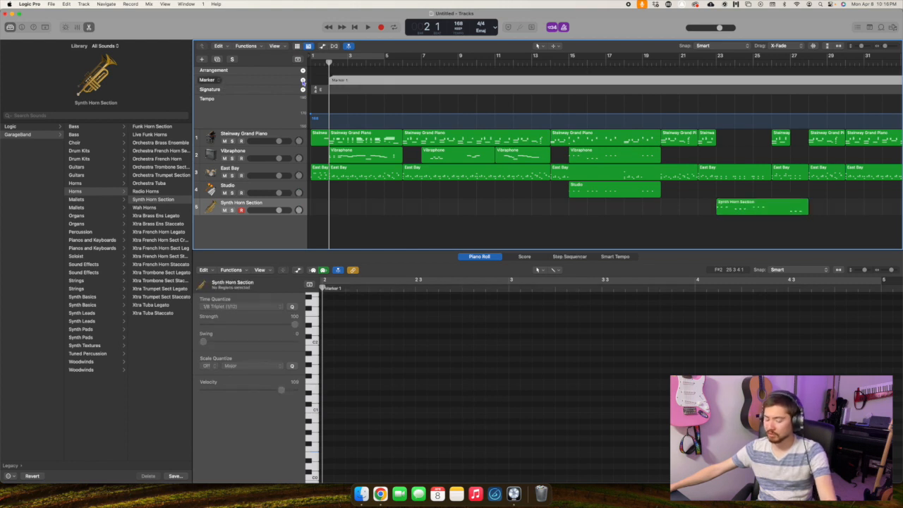
click(303, 82)
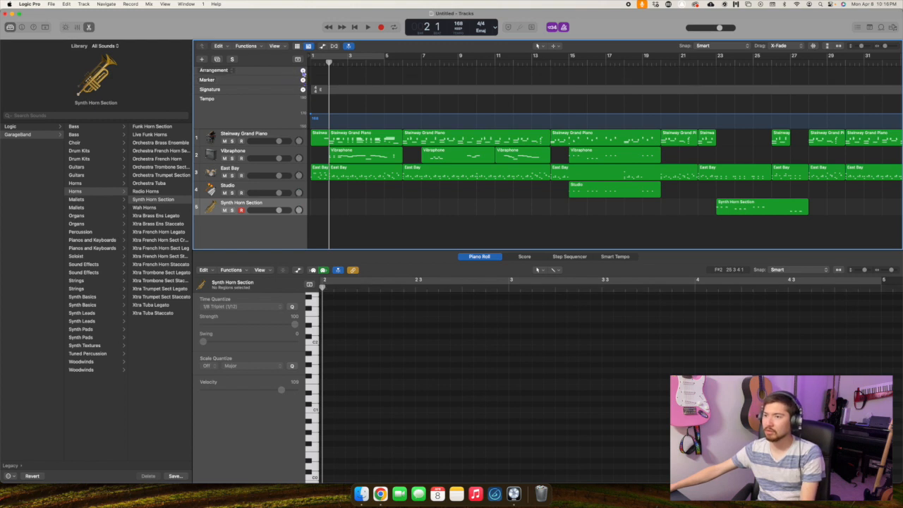
Add an Intro arrangement section ending at bar 6, and a following section from bar 6 to 14 renamed Wheels.
click(303, 71)
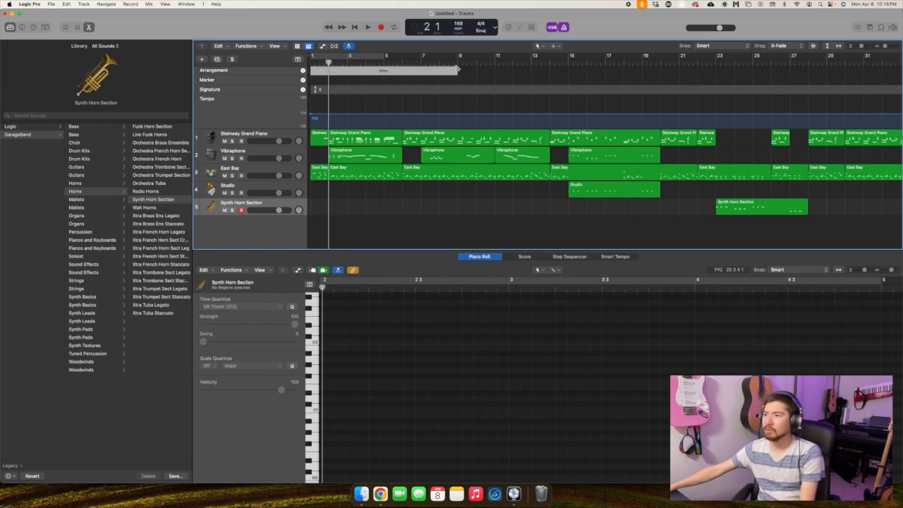
drag(458, 70, 403, 64)
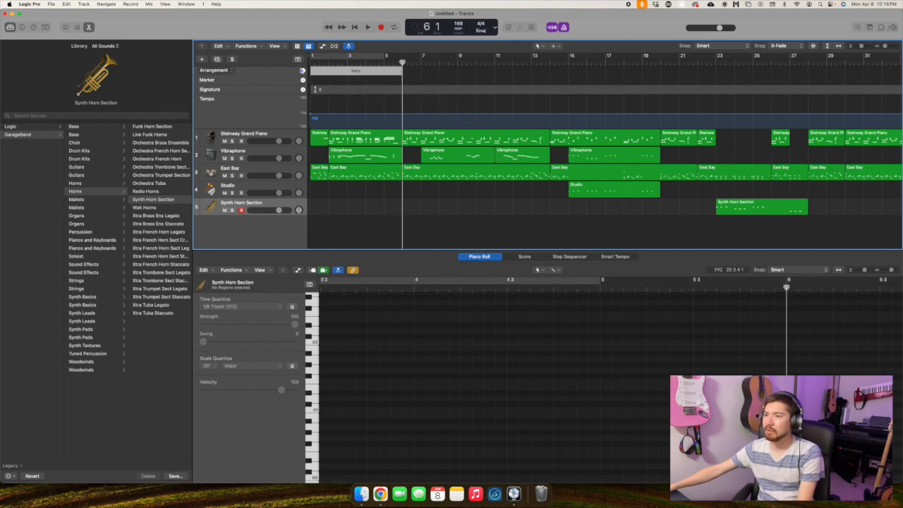
click(304, 72)
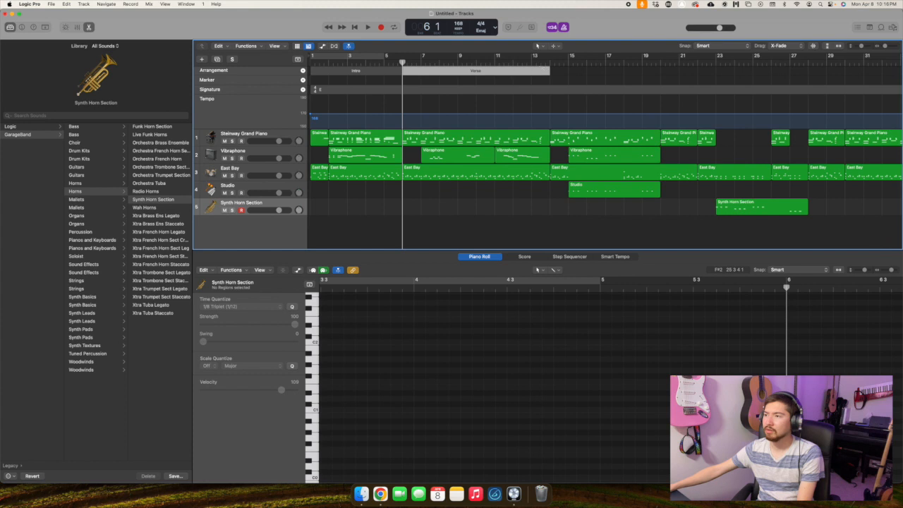
click(475, 72)
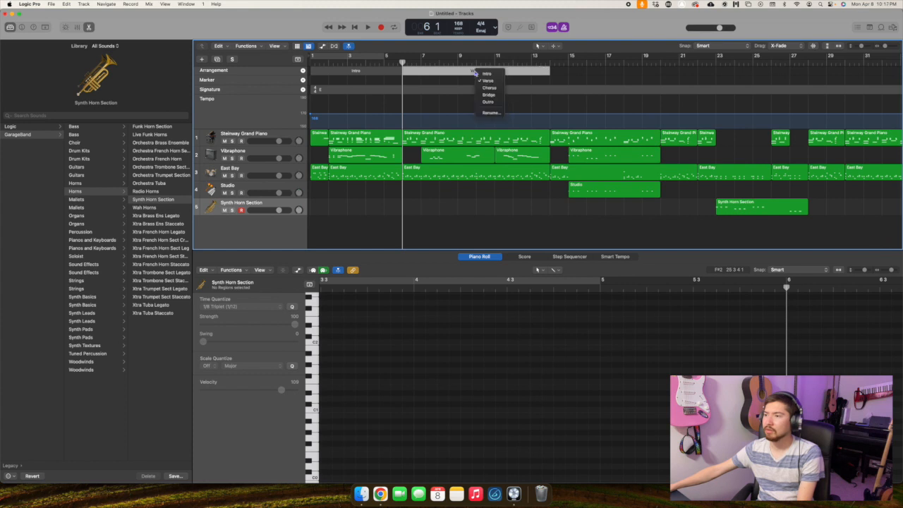
click(489, 114)
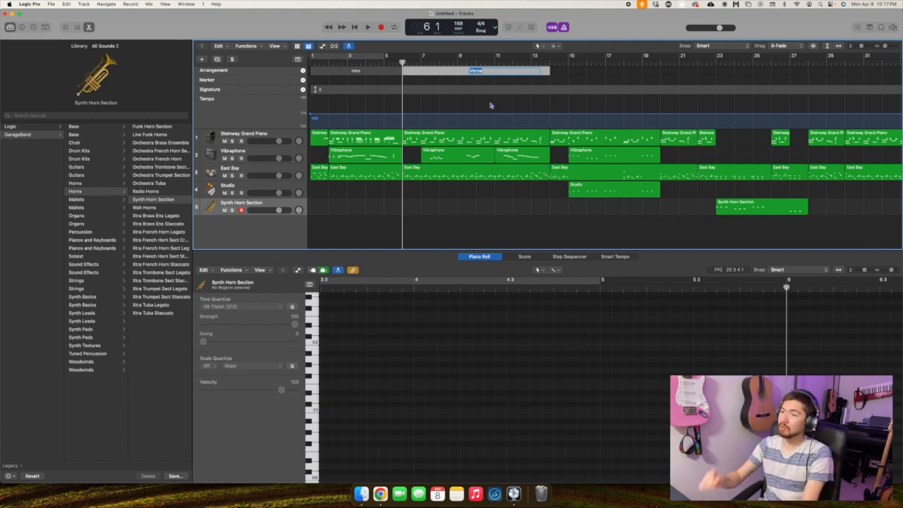
key(Right)
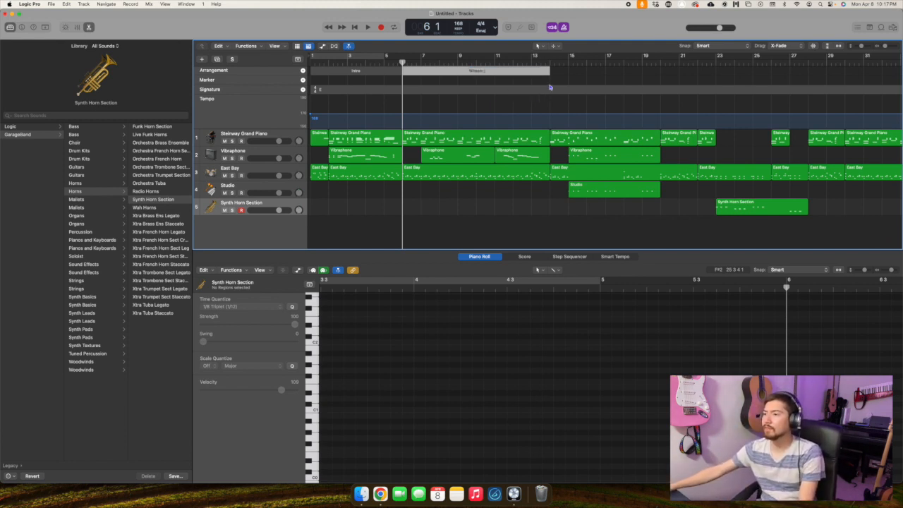
key(Return)
Add an arrangement section from bar 14 to 22 and rename it Wipers after a short listen.
click(303, 70)
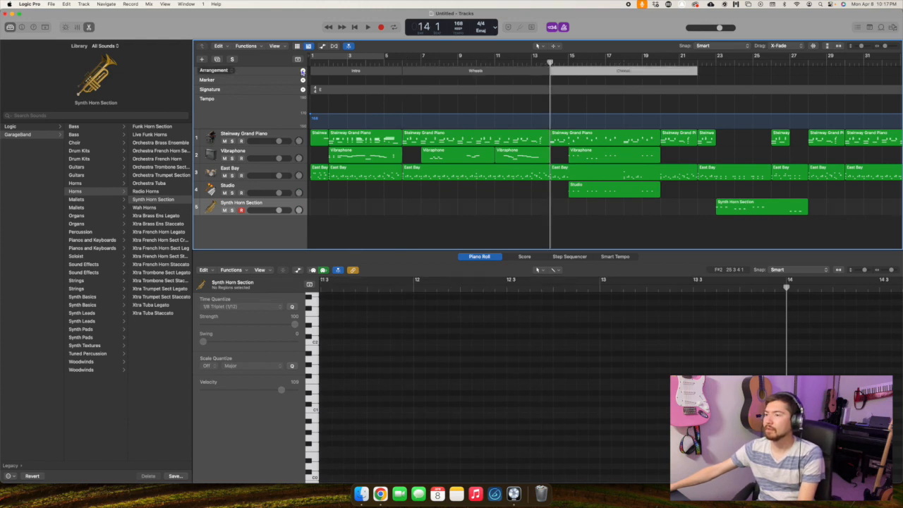
scroll(573, 81, right, 2)
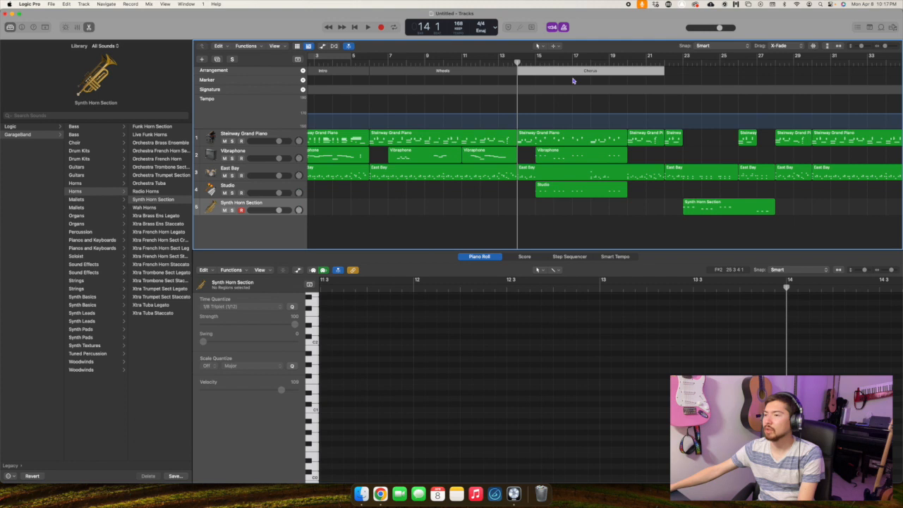
scroll(573, 80, left, 1)
key(space)
key(space)
click(599, 71)
click(600, 94)
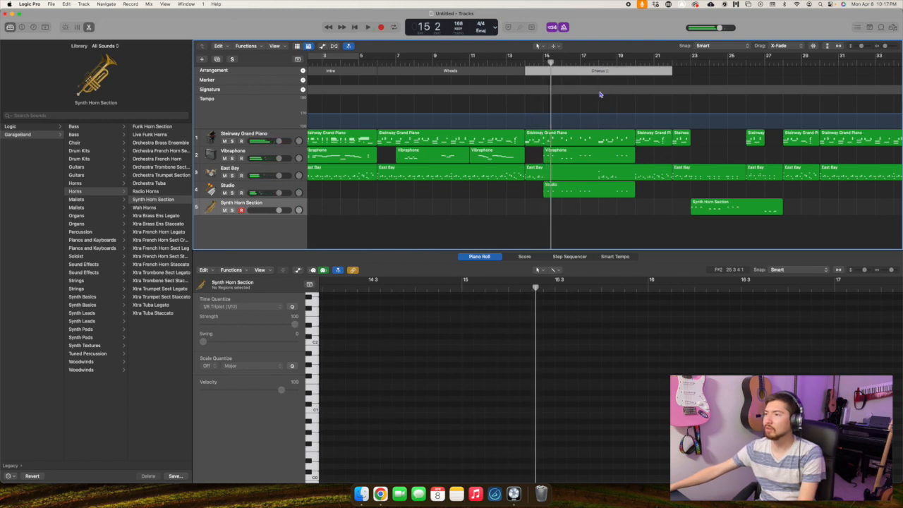
double_click(598, 71)
text(Wipers)
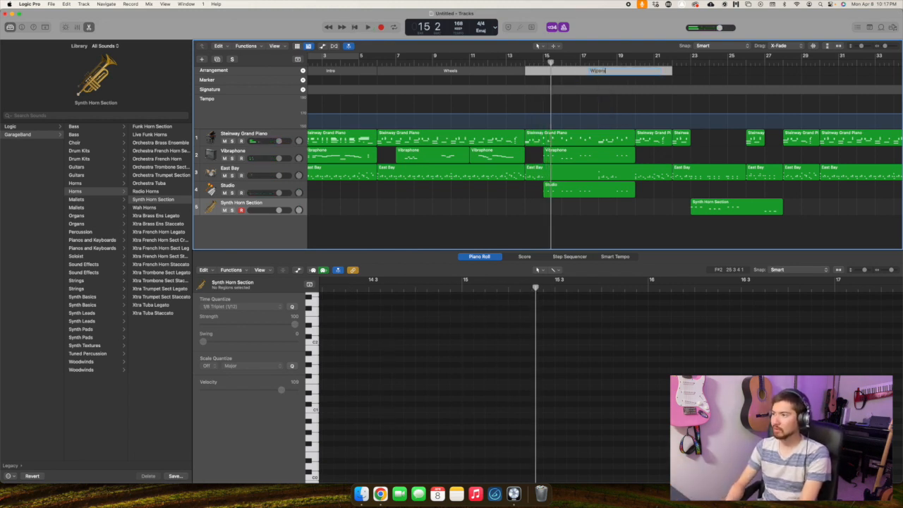
key(Return)
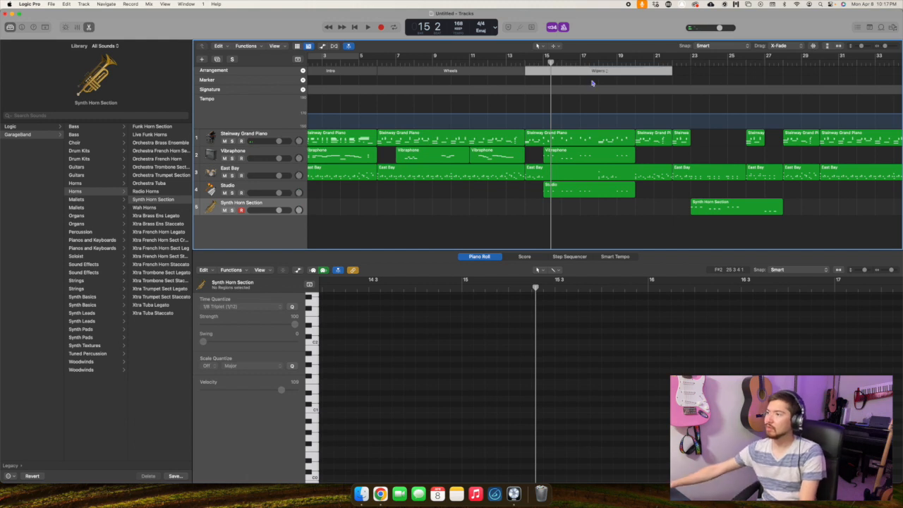
Play the transition into bar 22, add an arrangement section from bar 22 to 30, and rename it Horn.
double_click(656, 62)
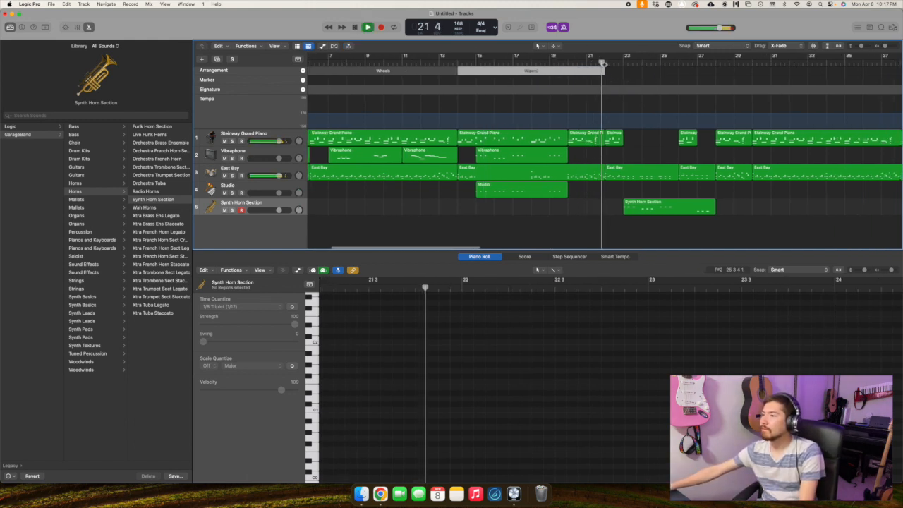
click(302, 71)
scroll(493, 106, right, 5)
click(530, 73)
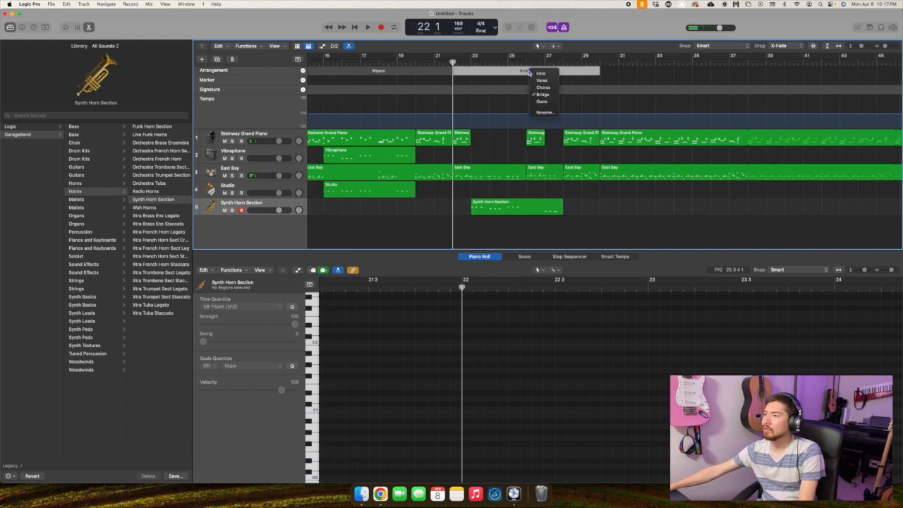
click(541, 112)
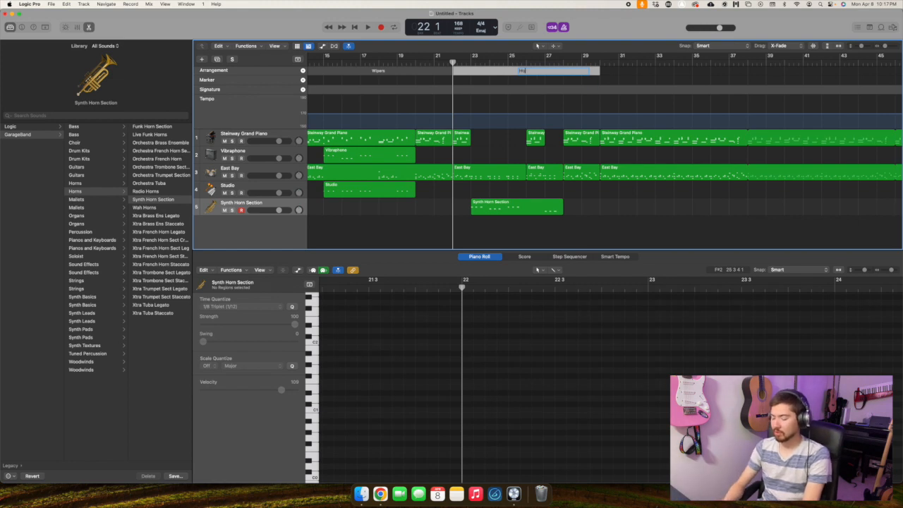
text(Hook)
key(Return)
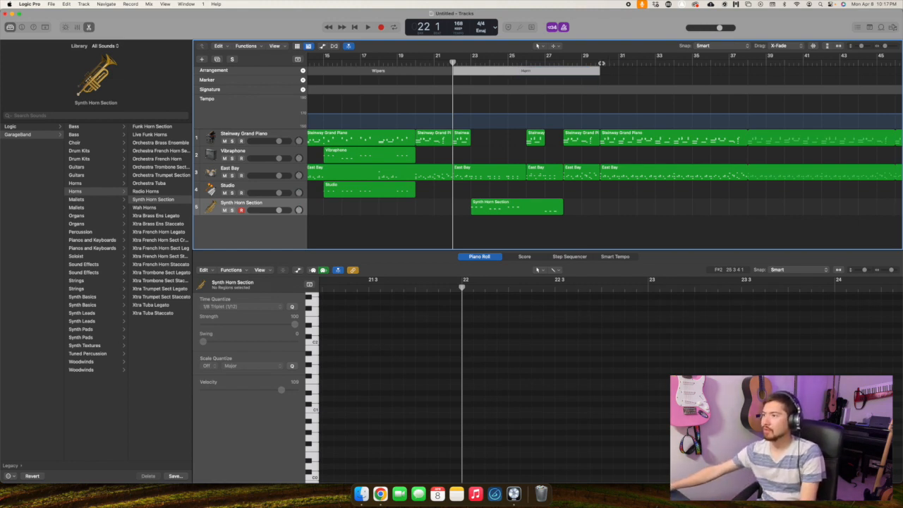
Add an arrangement section from bar 30 to 38 and rename it Driver.
key(alt+period)
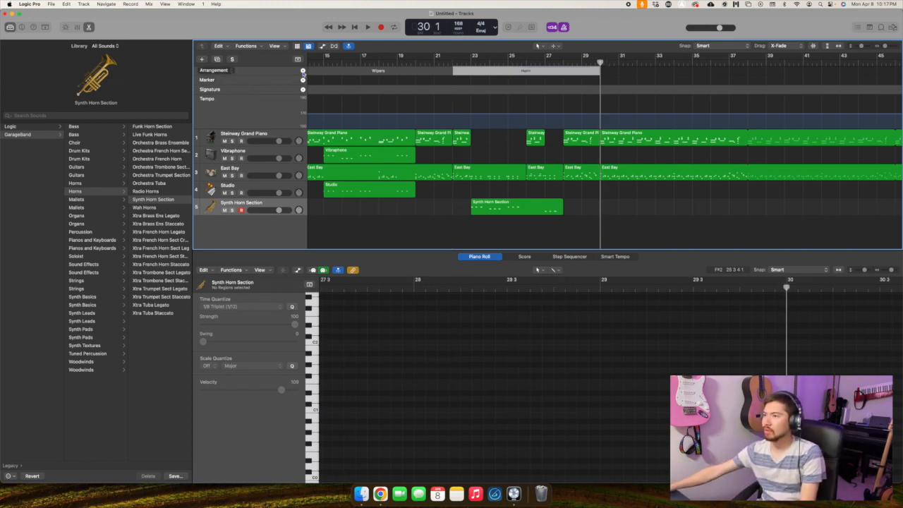
click(302, 71)
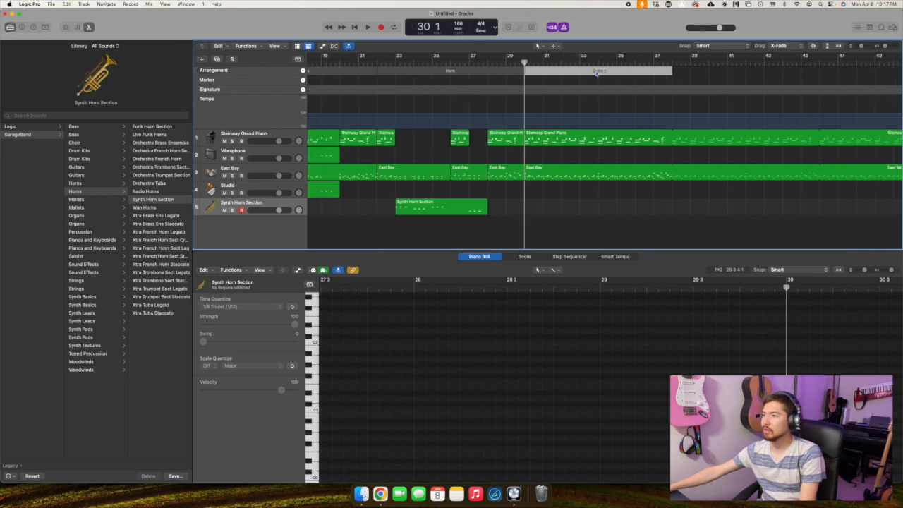
click(597, 71)
click(614, 114)
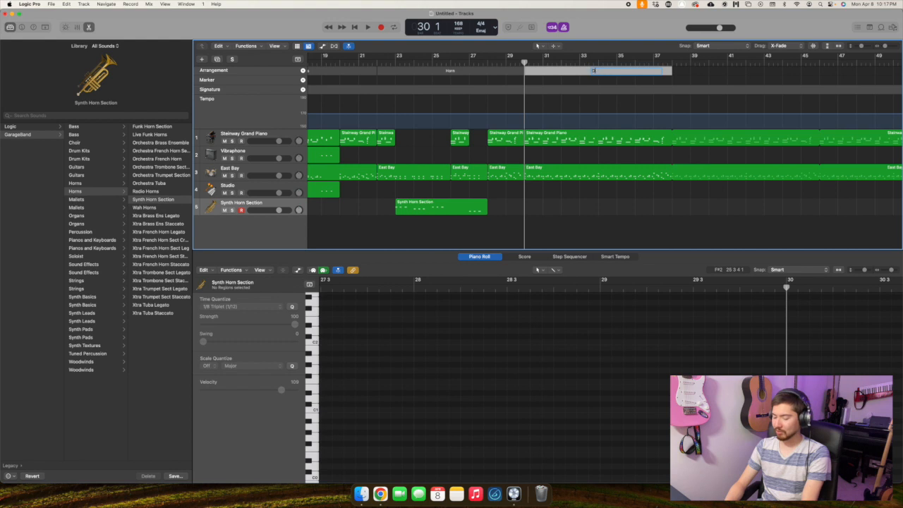
scroll(605, 152, right, 5)
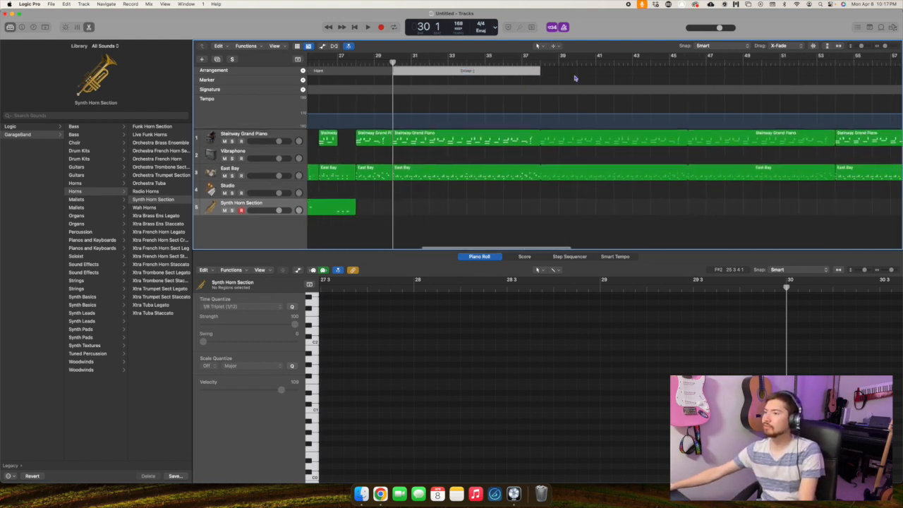
Add an arrangement section from bar 38 to 46 and rename it Babies.
key(shift+period)
click(302, 70)
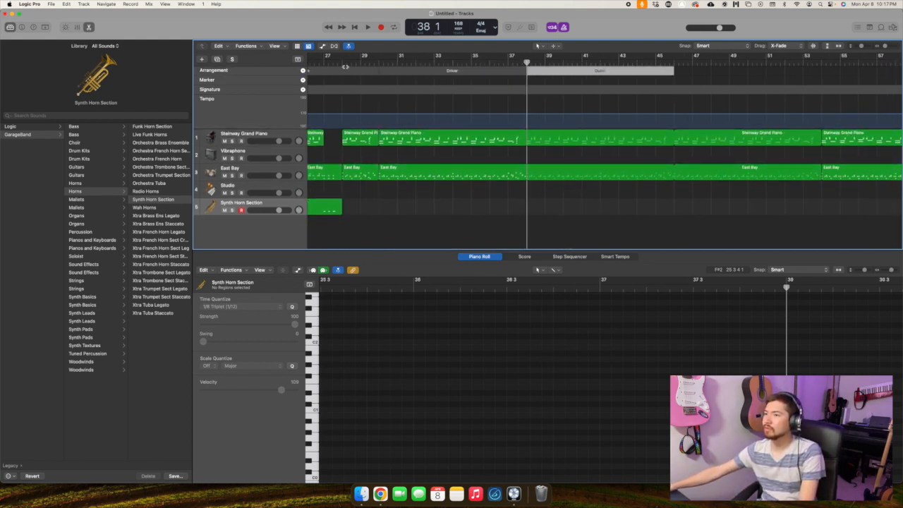
click(600, 71)
click(613, 115)
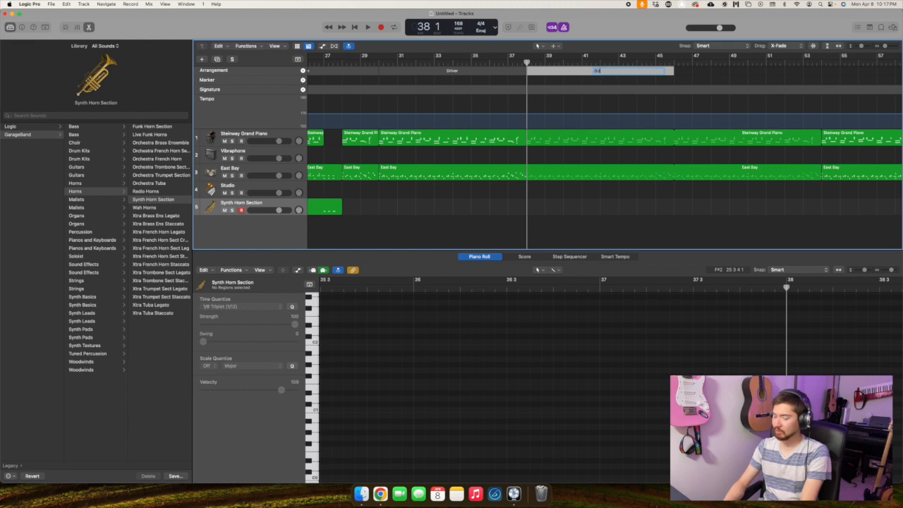
Add an arrangement section from bar 46 to 54 and rename it Mommy's and Daddy's.
scroll(604, 59, right, 5)
click(560, 63)
click(303, 71)
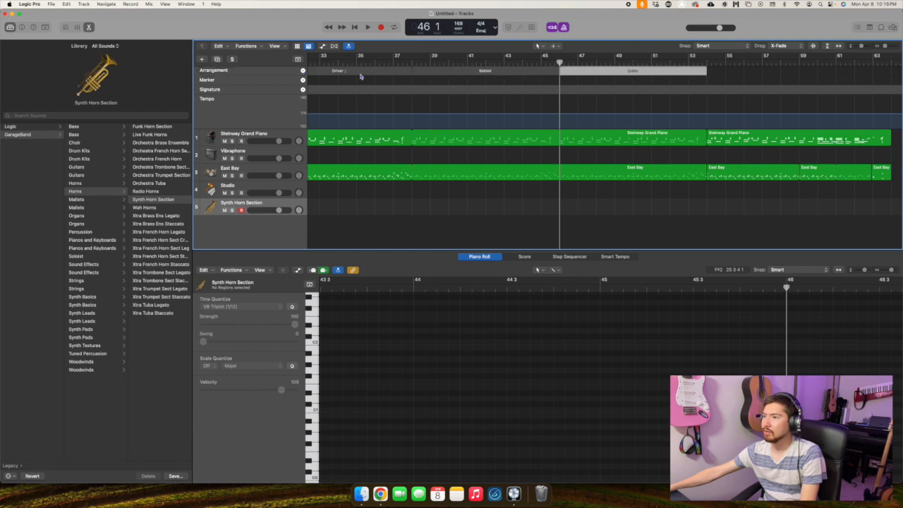
click(633, 72)
click(645, 114)
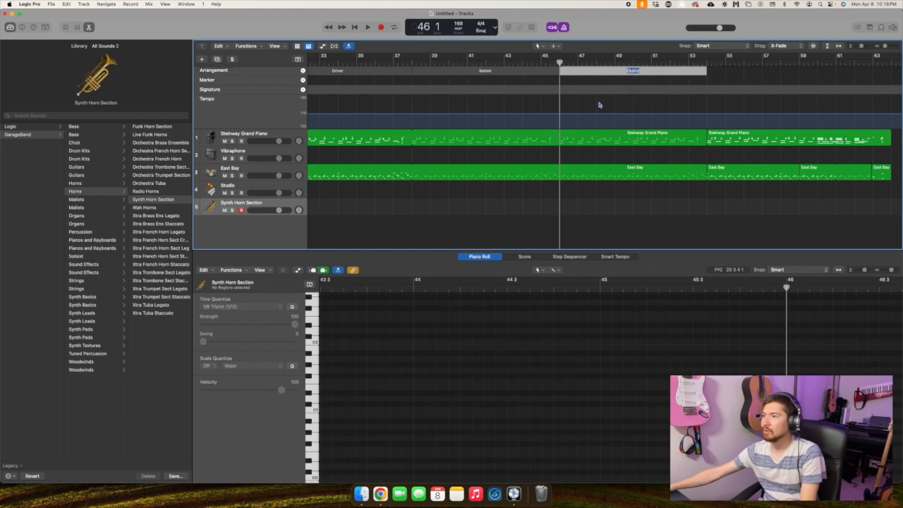
text(Mammy's and Daddy's)
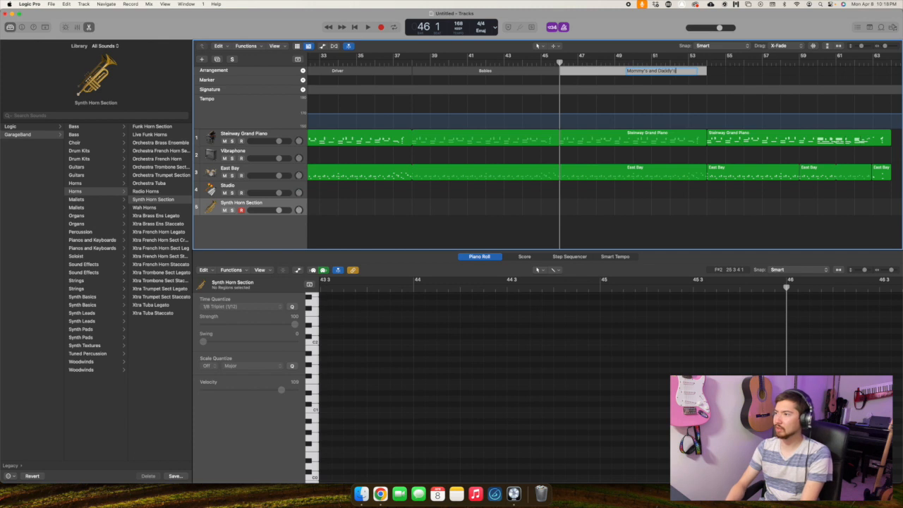
Add an Outro arrangement section at bar 54 and extend its end to bar 64, where the last regions finish.
scroll(594, 97, right, 3)
click(632, 57)
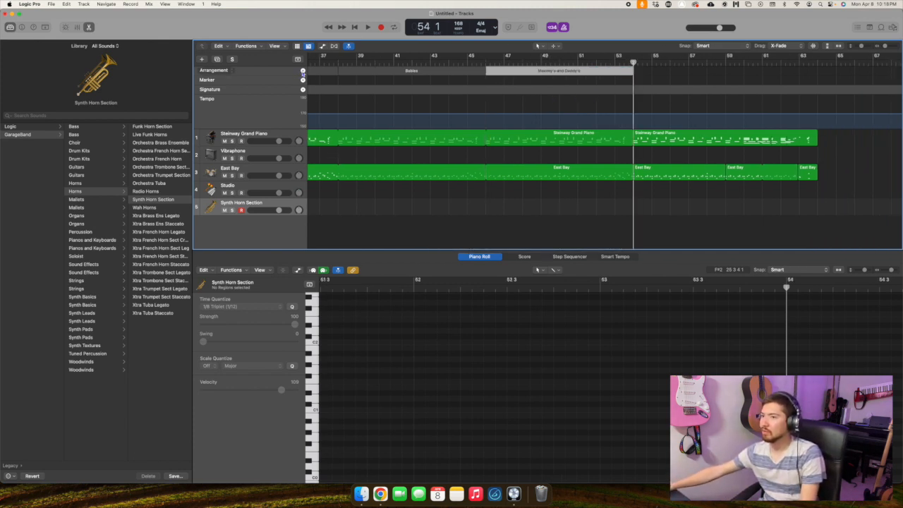
click(303, 71)
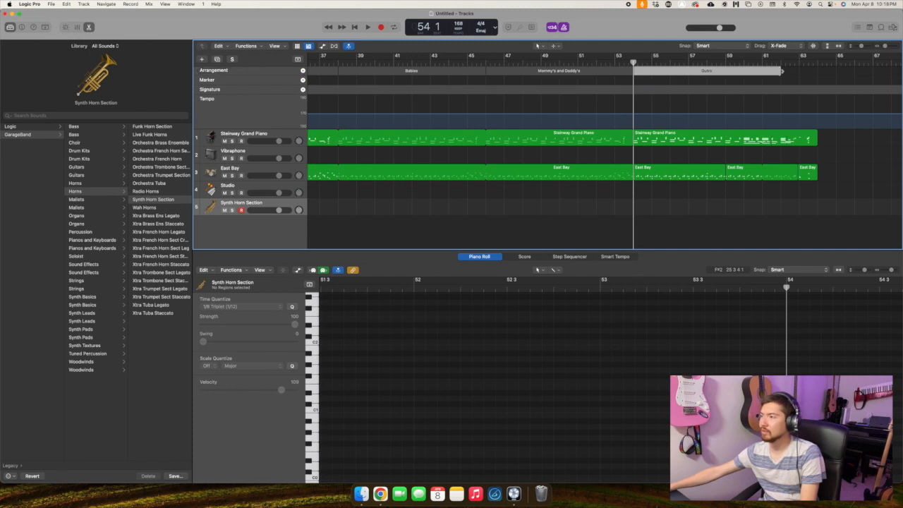
double_click(763, 62)
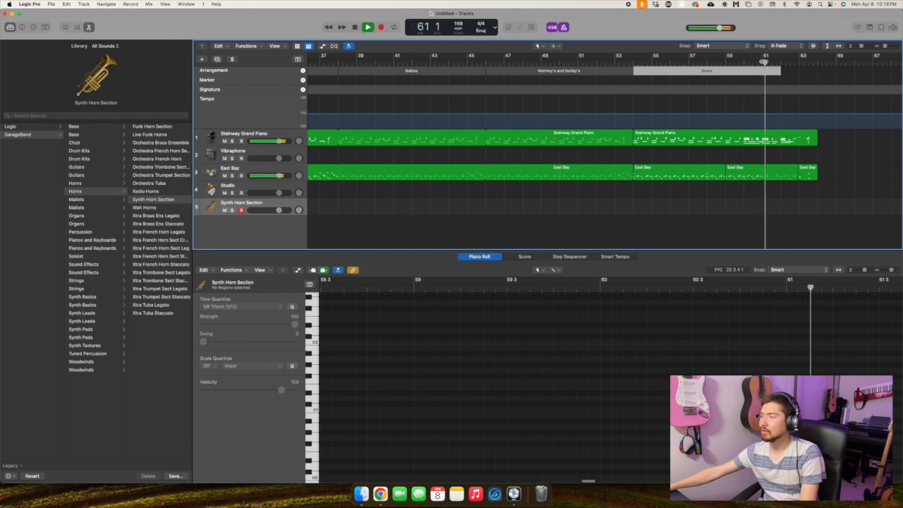
key(space)
drag(781, 71, 817, 79)
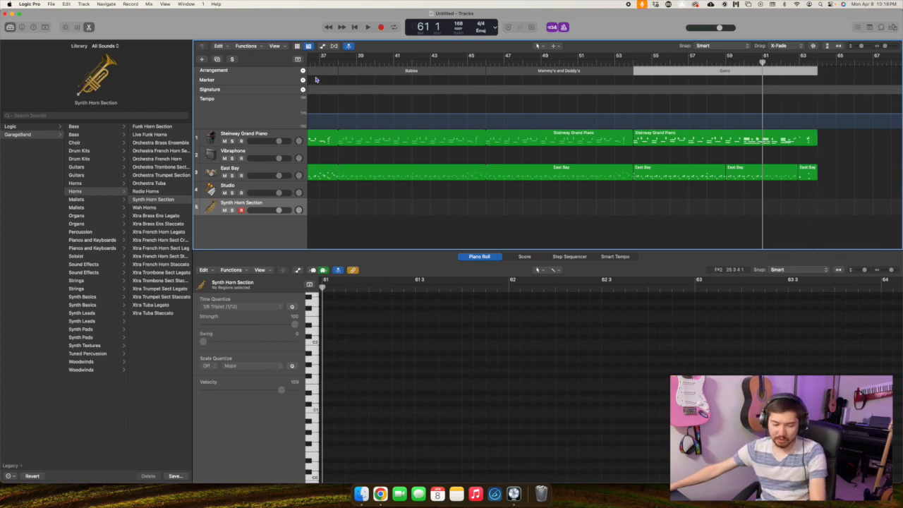
Hide and show the global tracks again, and review the arrangement sections from Intro through Outro.
key(g)
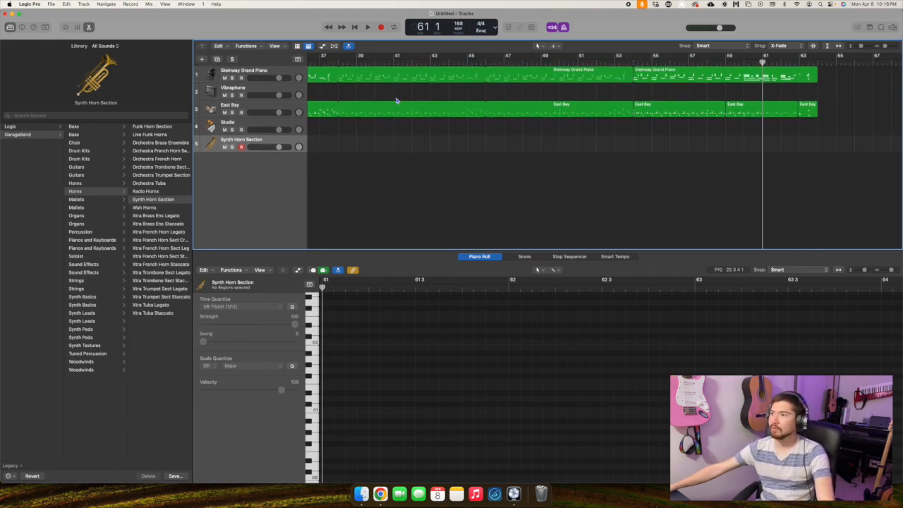
key(g)
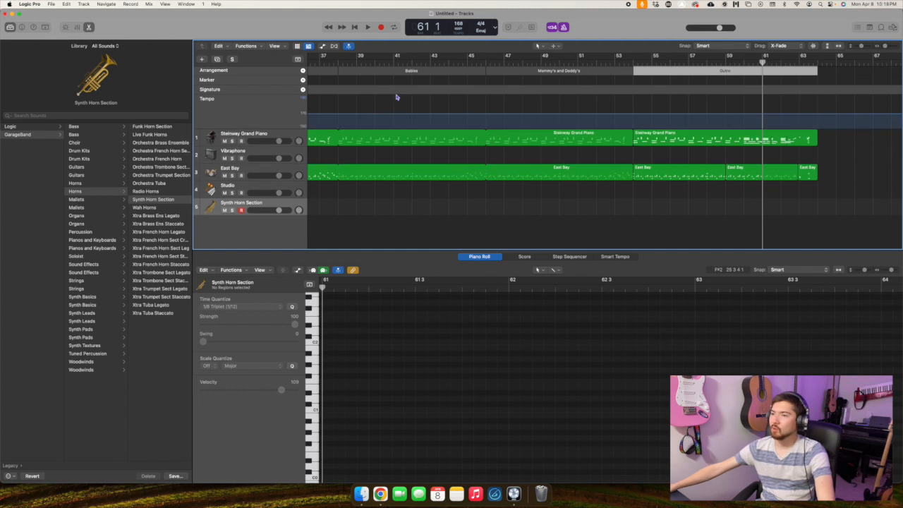
click(390, 74)
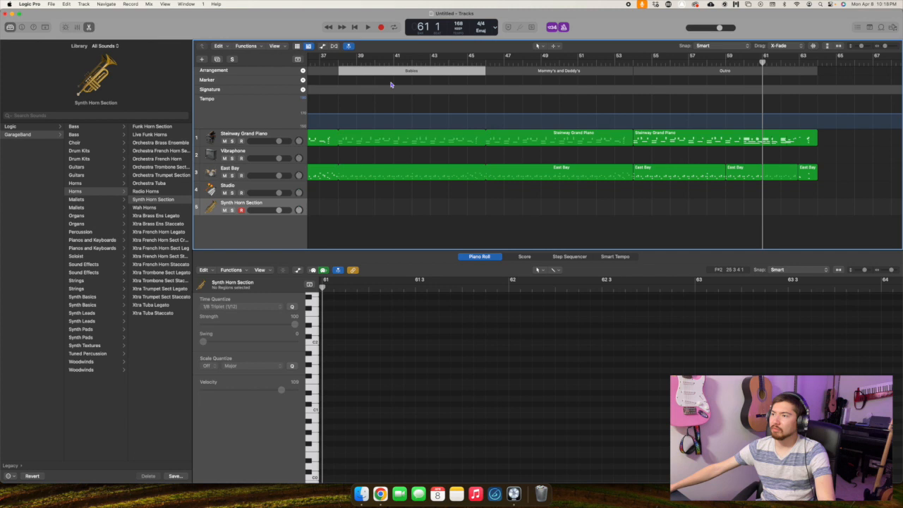
scroll(390, 85, left, 3)
scroll(390, 85, left, 15)
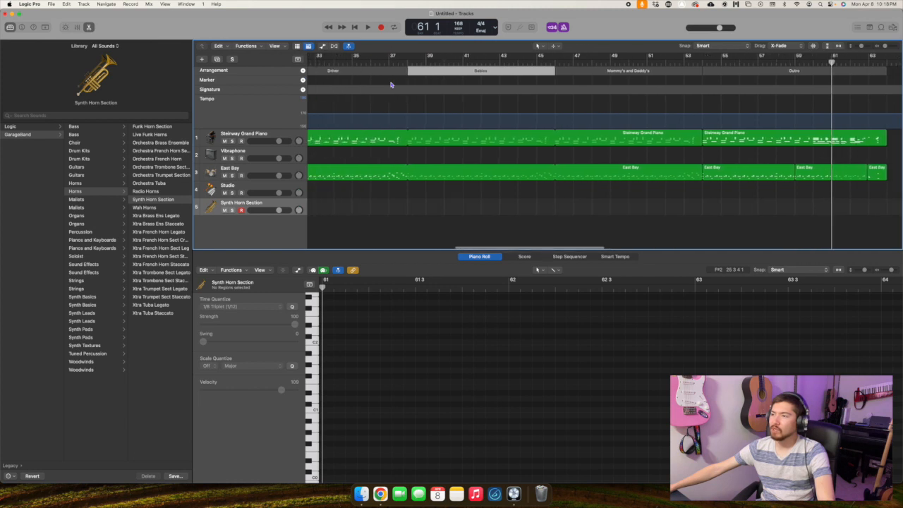
scroll(390, 85, left, 4)
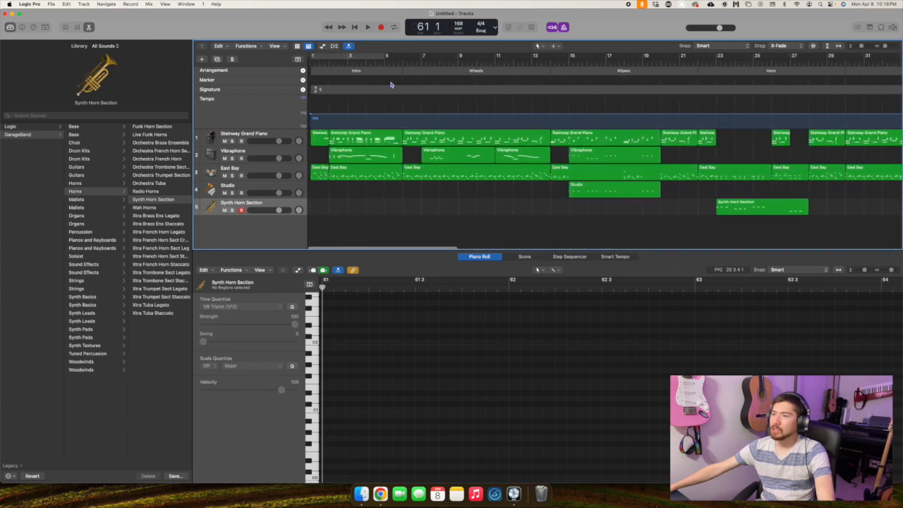
scroll(390, 85, right, 16)
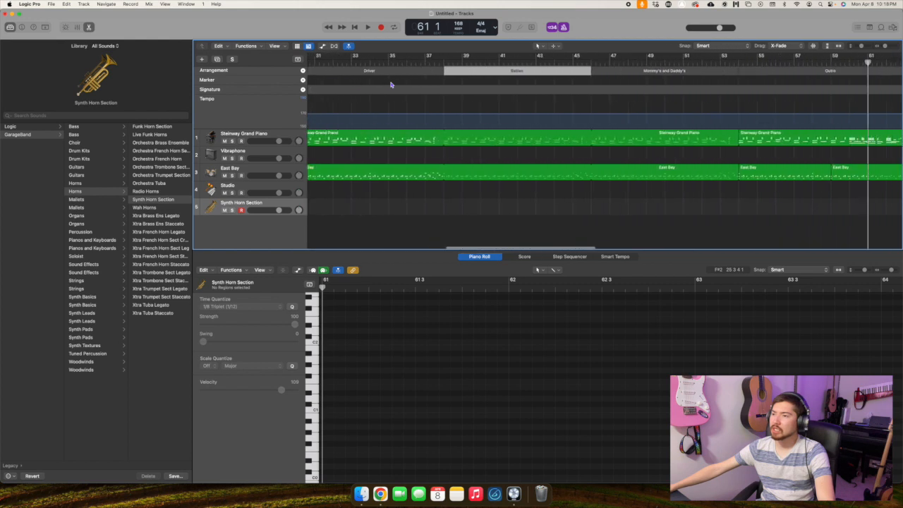
scroll(390, 85, left, 16)
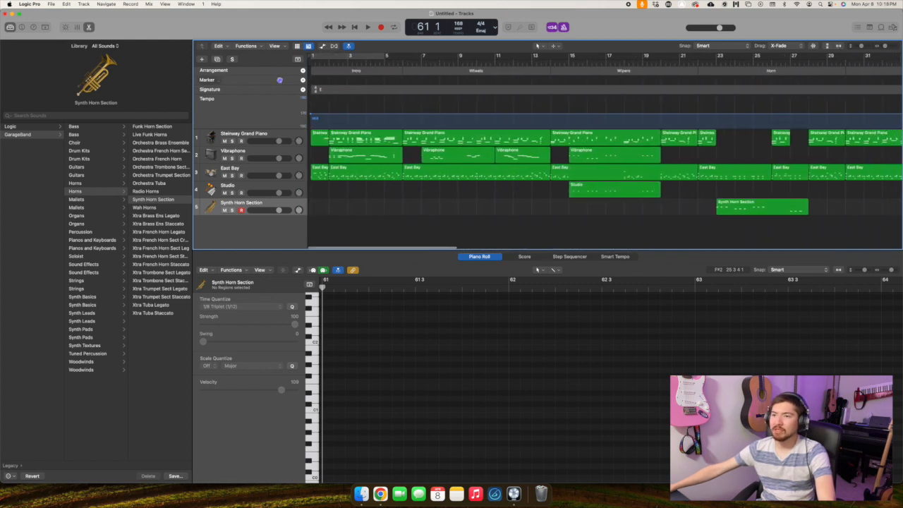
Add a marker at bar 1 in the marker track and name it Intro.
click(303, 80)
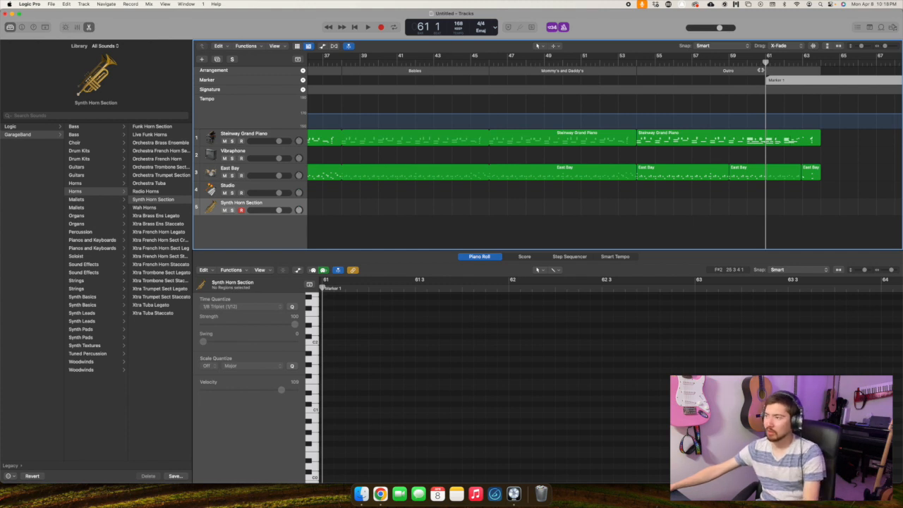
scroll(565, 85, left, 18)
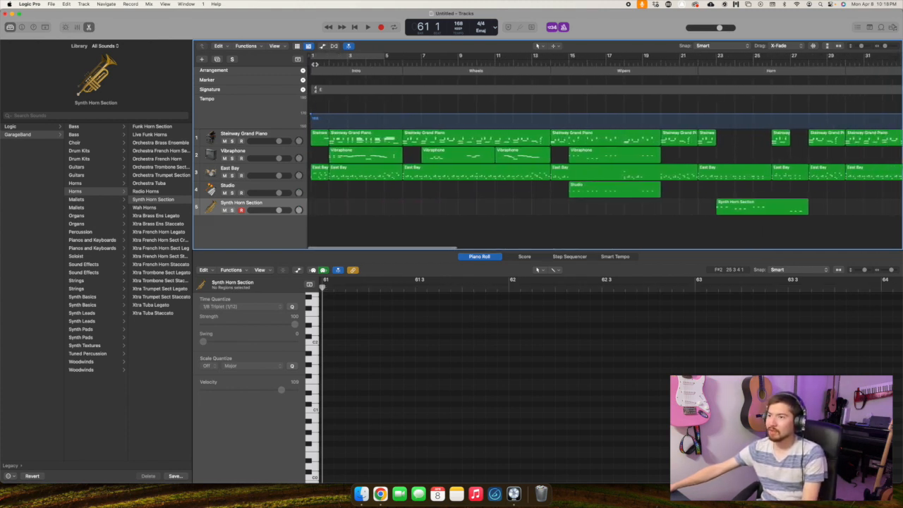
key(Return)
click(303, 81)
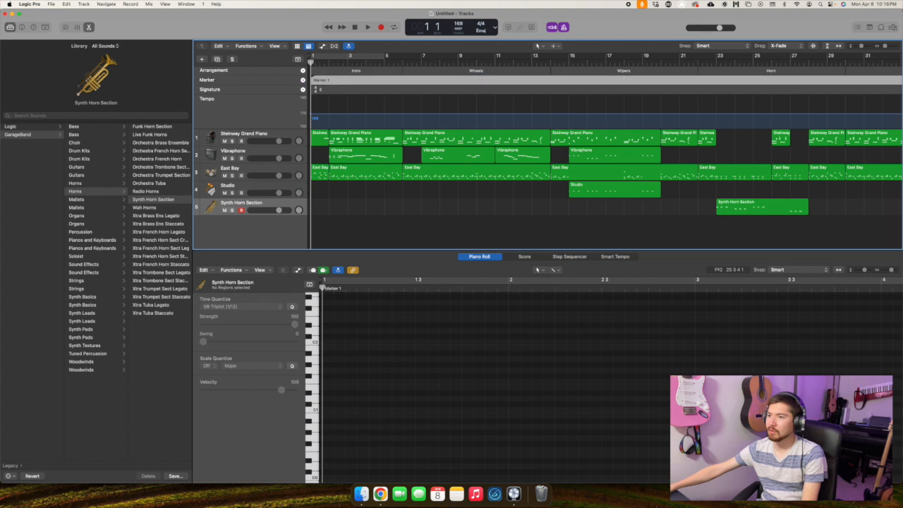
text(Intro)
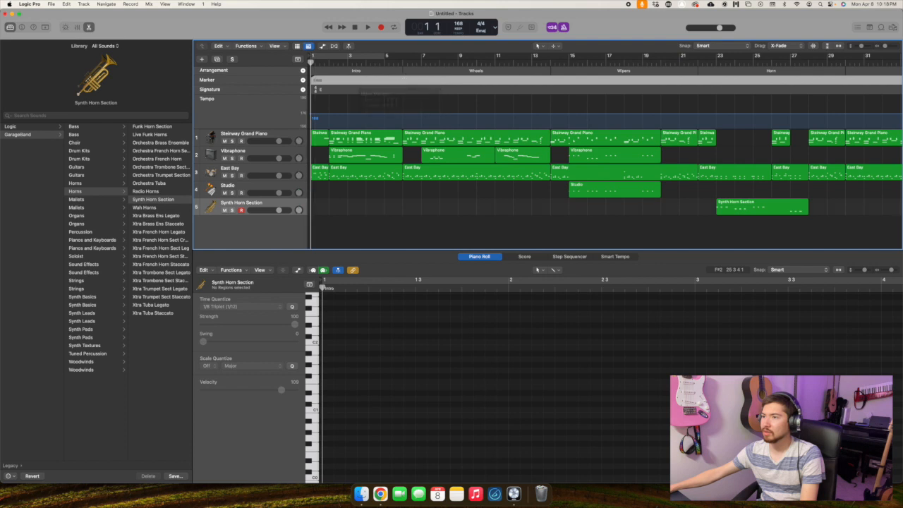
Shorten the project so that it ends just past the Outro section, near bar 65.
scroll(359, 91, right, 10)
scroll(603, 151, right, 20)
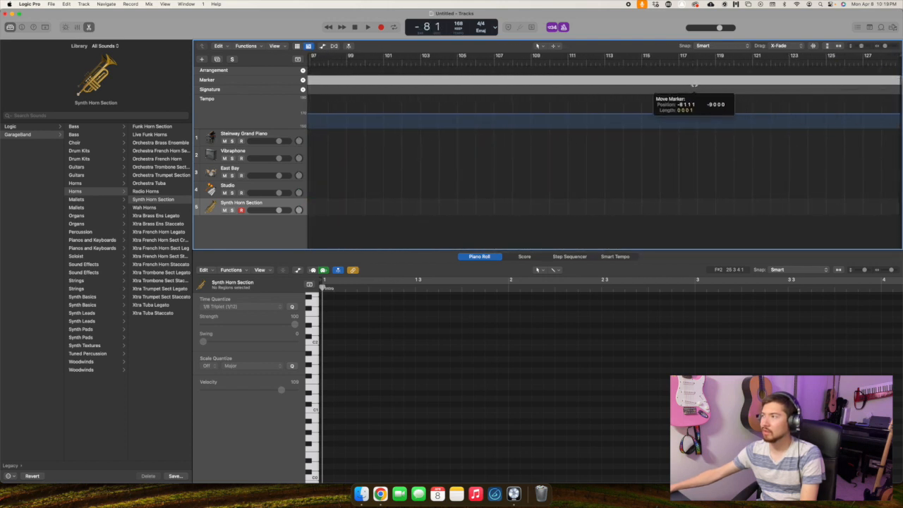
click(839, 46)
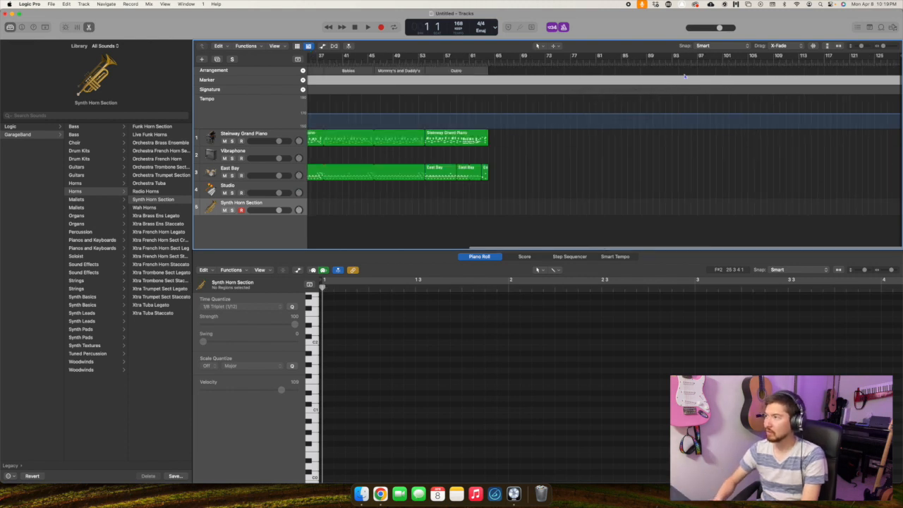
scroll(899, 56, right, 1)
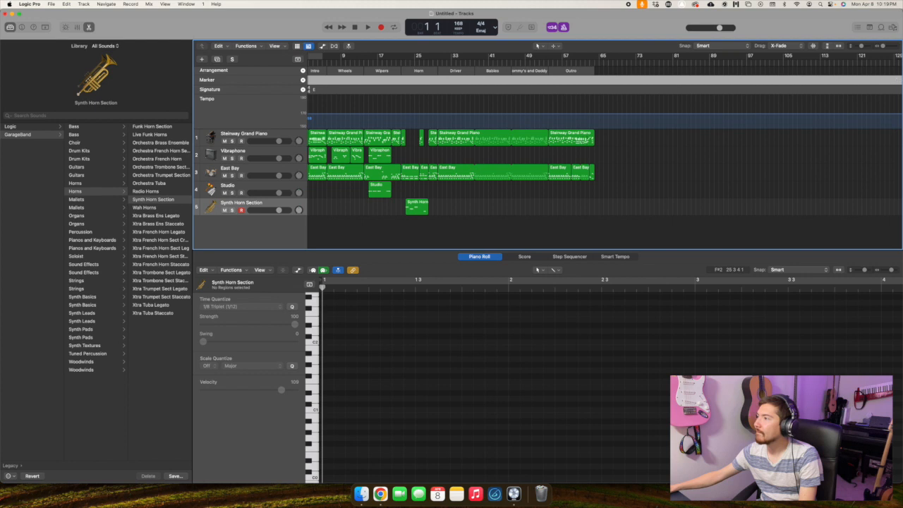
scroll(445, 59, left, 1)
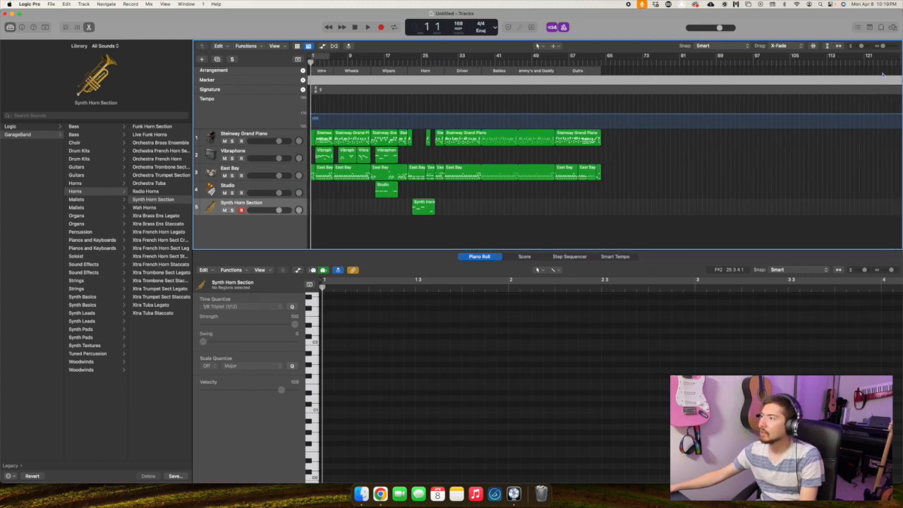
scroll(882, 74, right, 2)
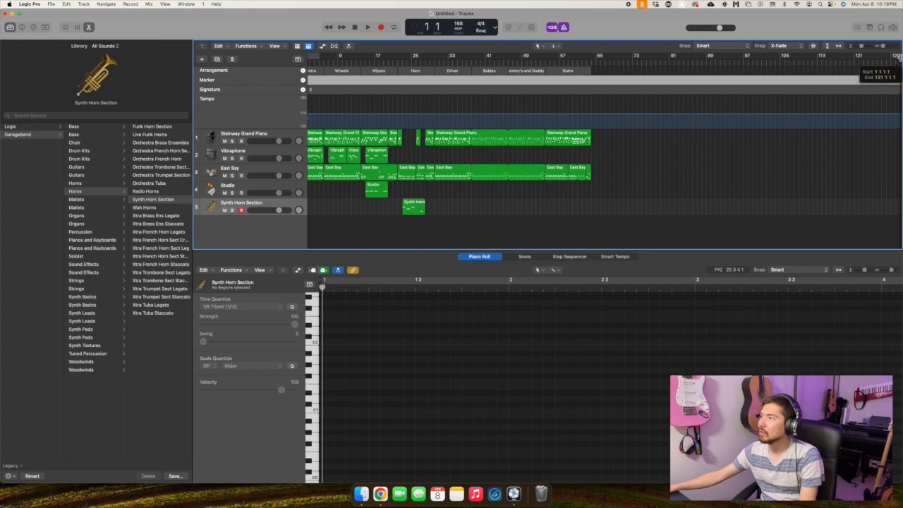
scroll(900, 58, right, 10)
mouse_move(899, 73)
mouse_down()
mouse_move(474, 78)
mouse_move(484, 77)
mouse_up()
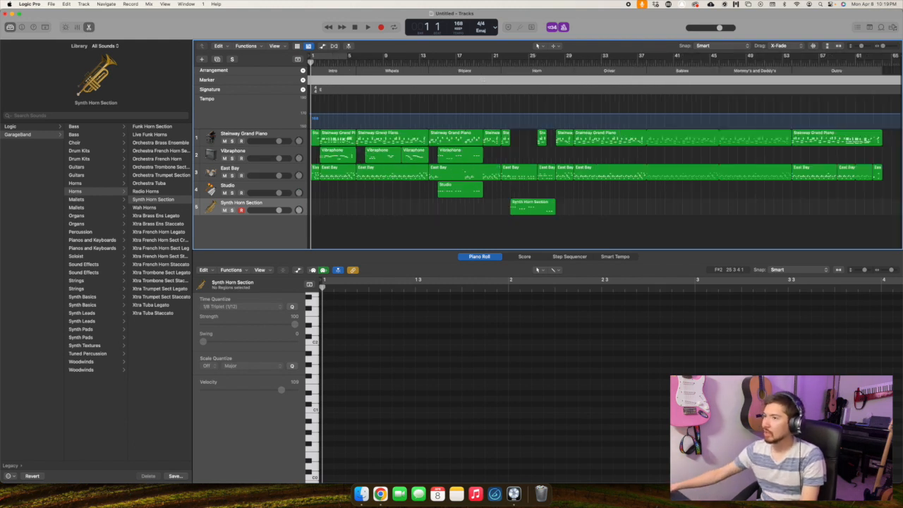
Add a marker at bar 6, where the Intro section ends, and name it Wheels.
mouse_move(337, 81)
mouse_down()
mouse_move(384, 83)
mouse_move(356, 83)
mouse_up()
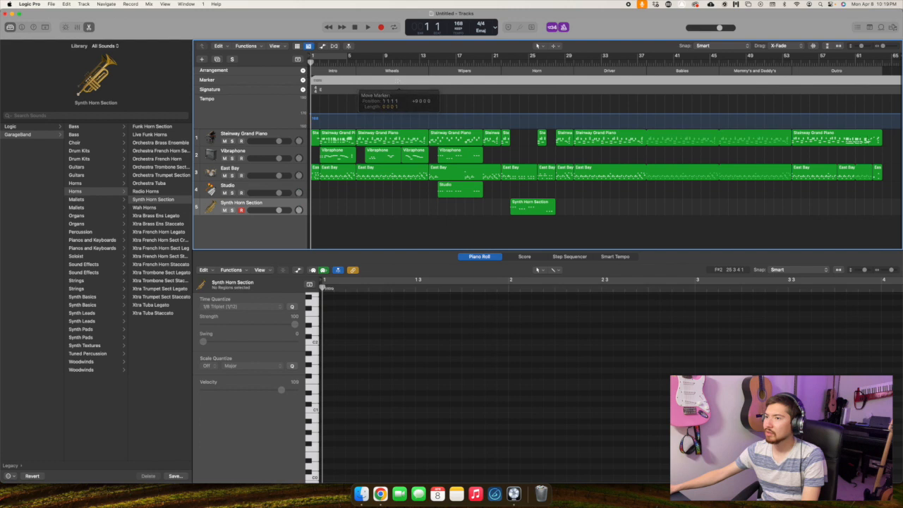
click(355, 61)
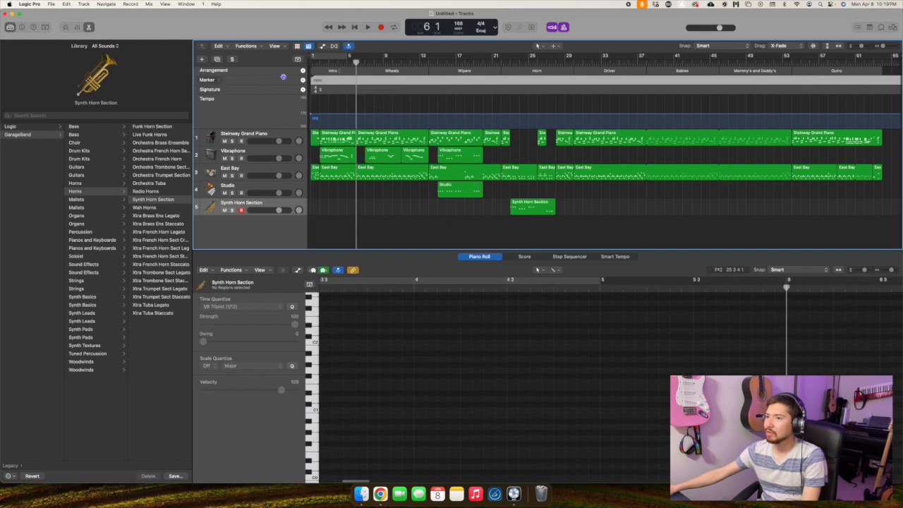
click(304, 79)
double_click(388, 81)
text(Wheels)
key(Return)
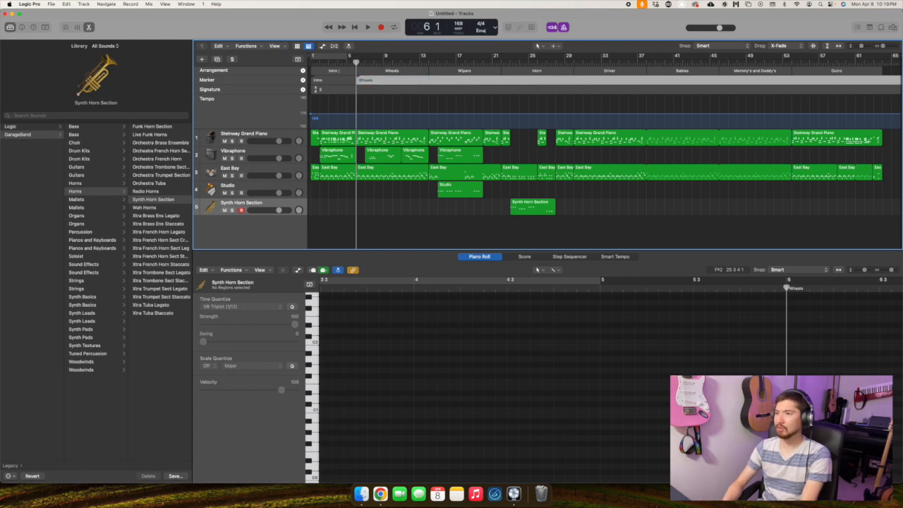
Add a marker at bar 14 and name it Wipers.
click(426, 62)
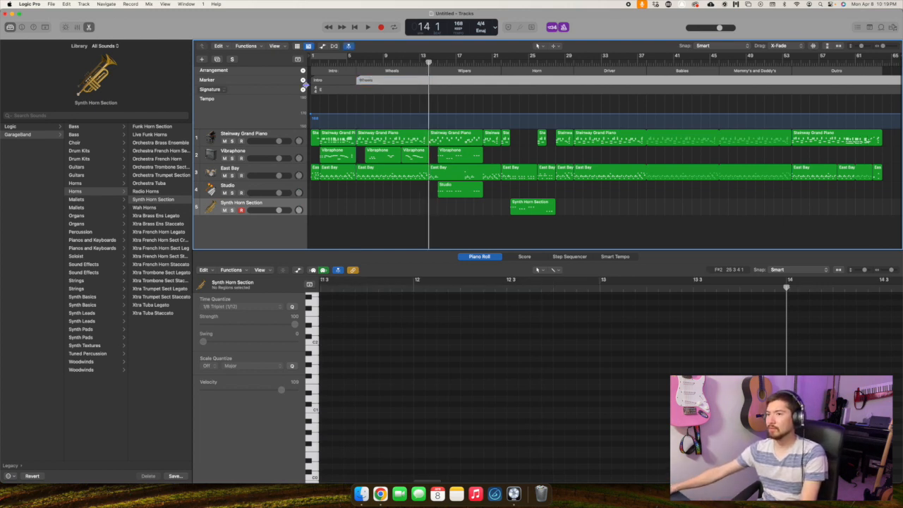
click(303, 80)
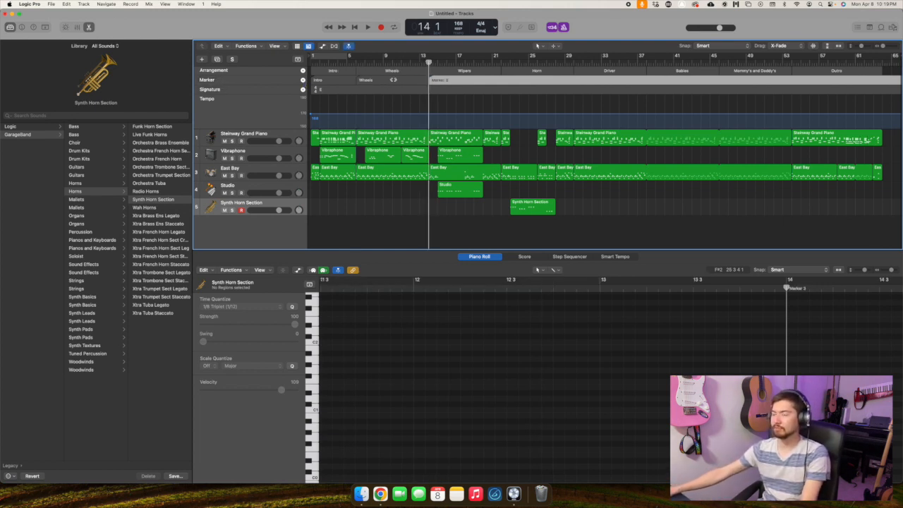
key(shift+apostrophe)
text(W)
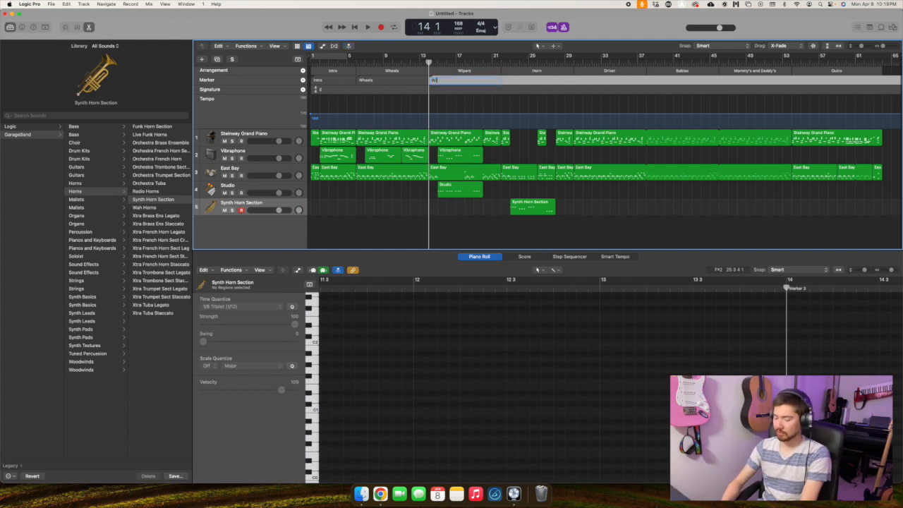
text(ipers)
key(Return)
Add a marker at bar 22 and name it Horn.
click(500, 63)
click(303, 80)
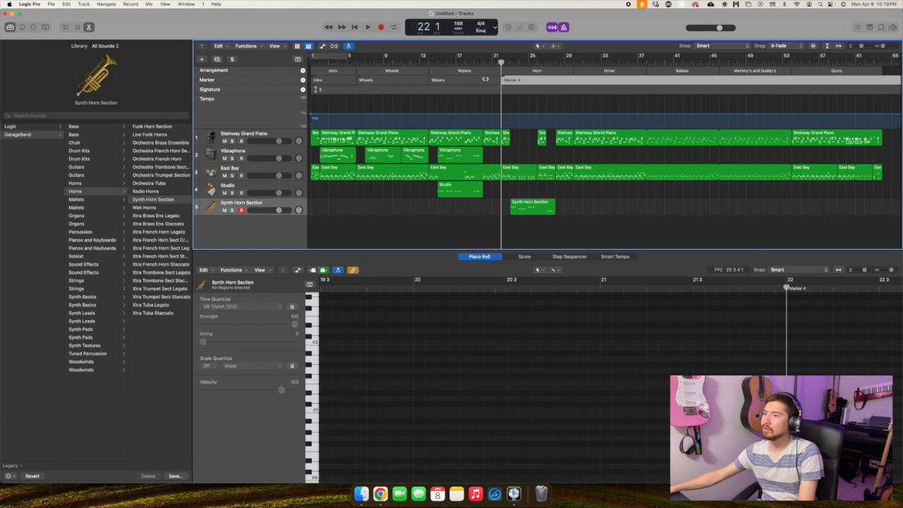
double_click(513, 79)
text(Horn)
Add a marker at bar 30 and name it Driver.
click(575, 64)
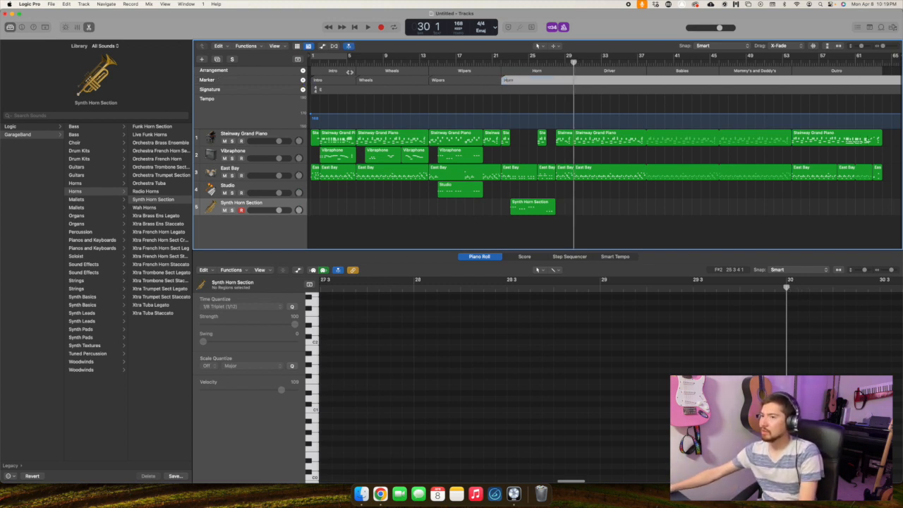
click(302, 79)
double_click(578, 80)
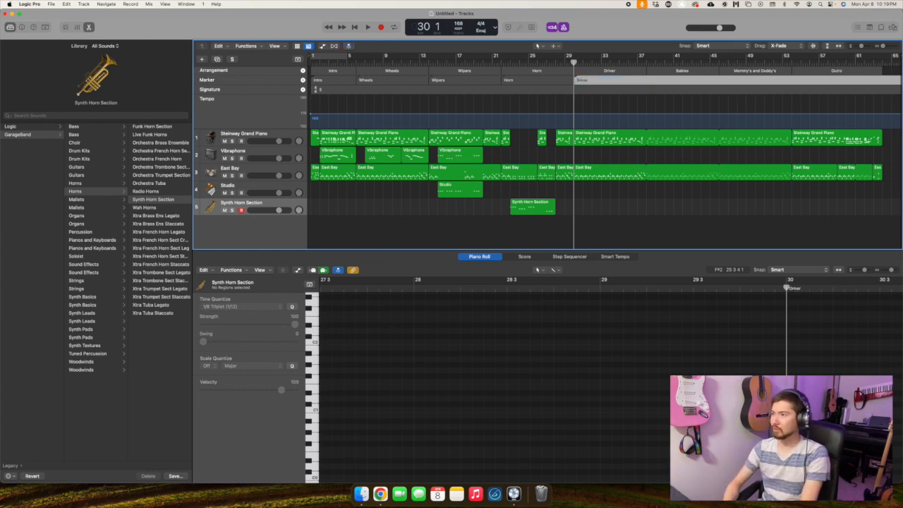
Add a marker at bar 38 and name it Babies.
click(644, 62)
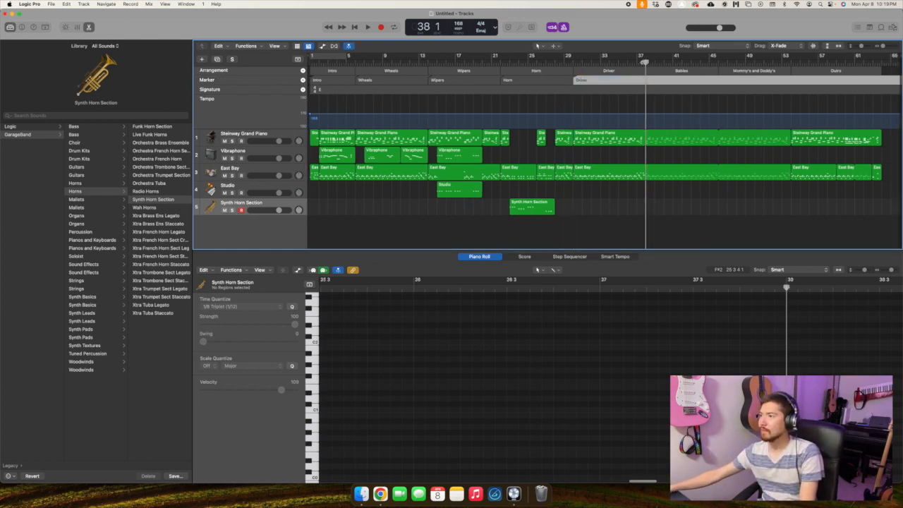
click(302, 80)
double_click(657, 80)
text(Babies)
key(Return)
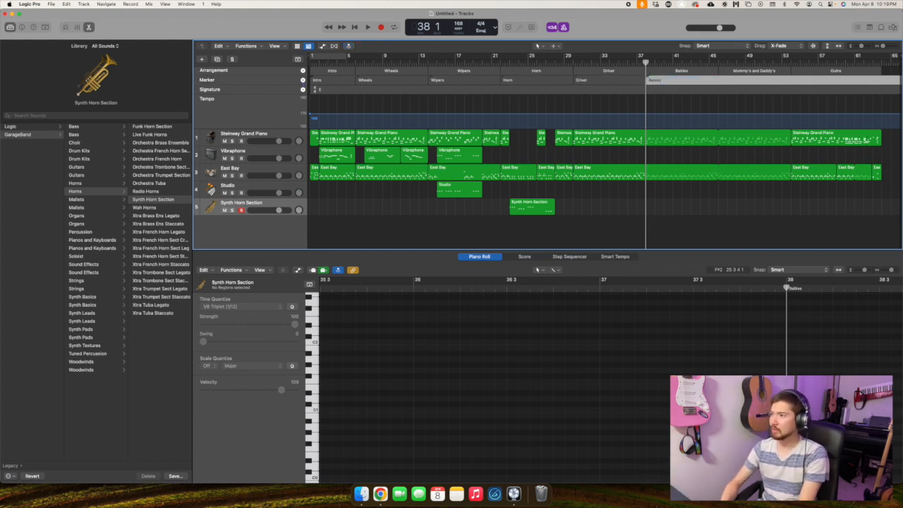
Add a marker at bar 46, where the Mommy's and Daddy's section starts, and name it M & D's.
click(718, 62)
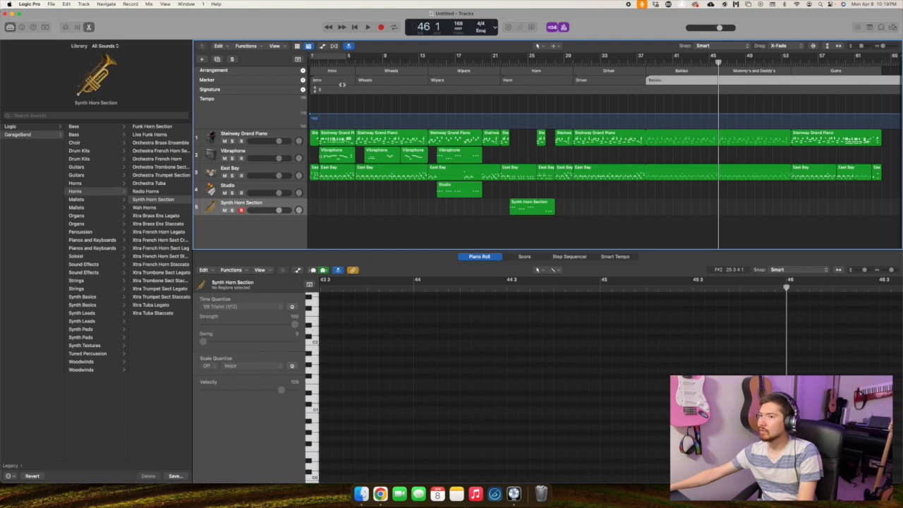
click(302, 79)
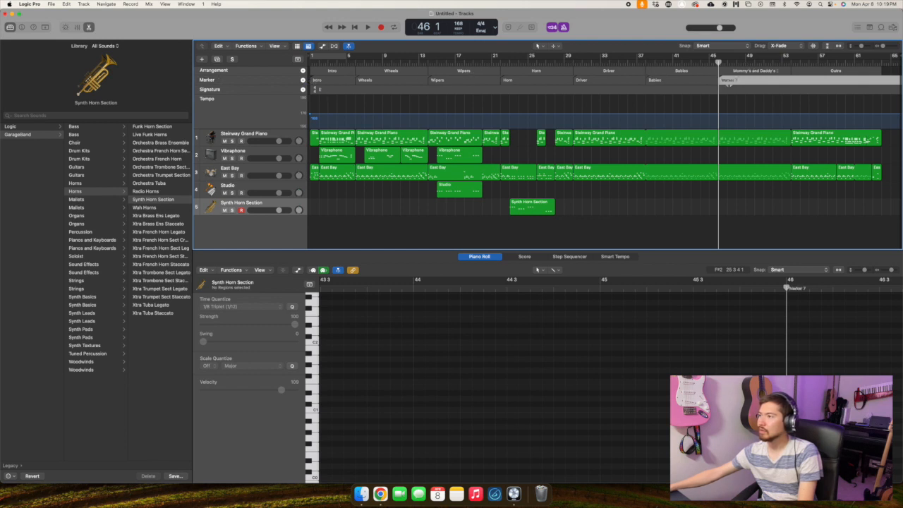
text(M)
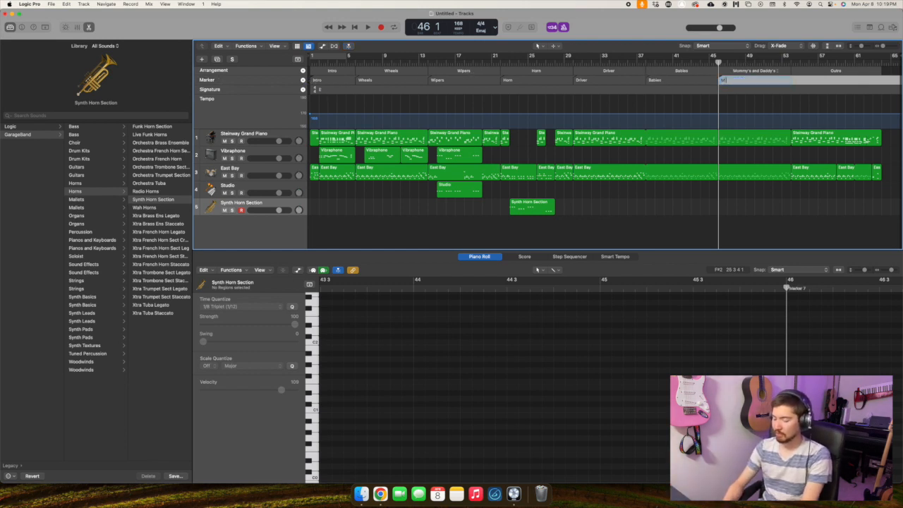
text( & D's)
key(Return)
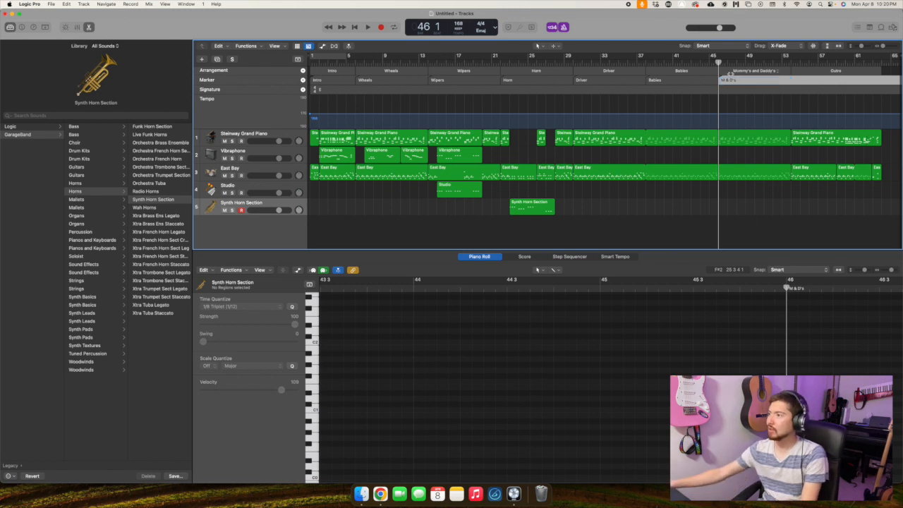
Add a marker at bar 54 and name it Outro.
key(shift+period)
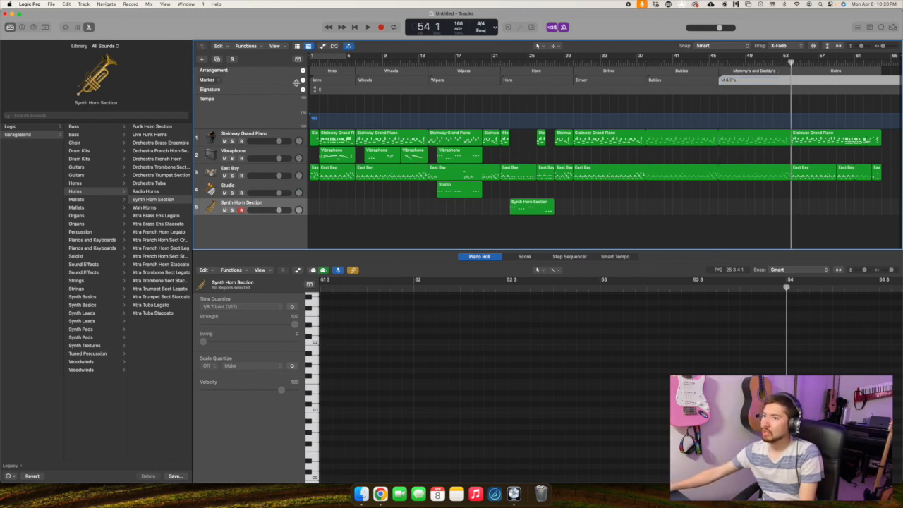
click(303, 81)
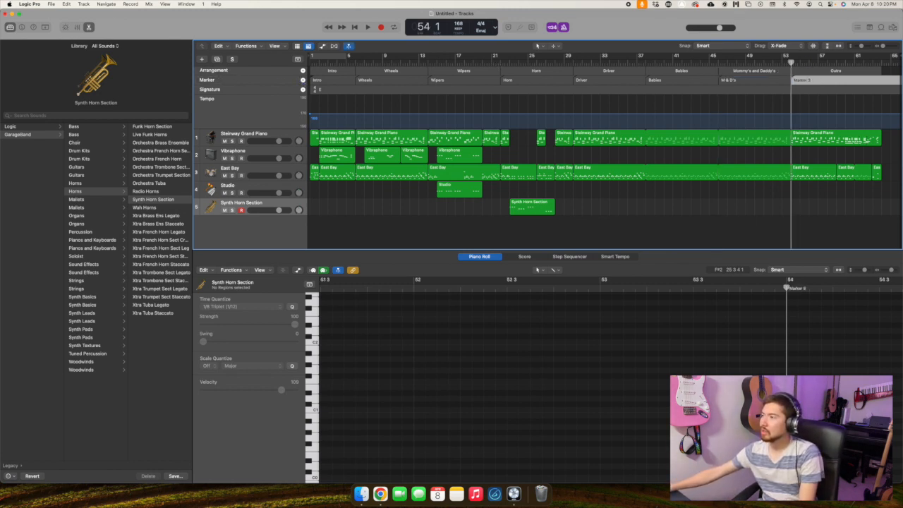
text(Outro)
key(Return)
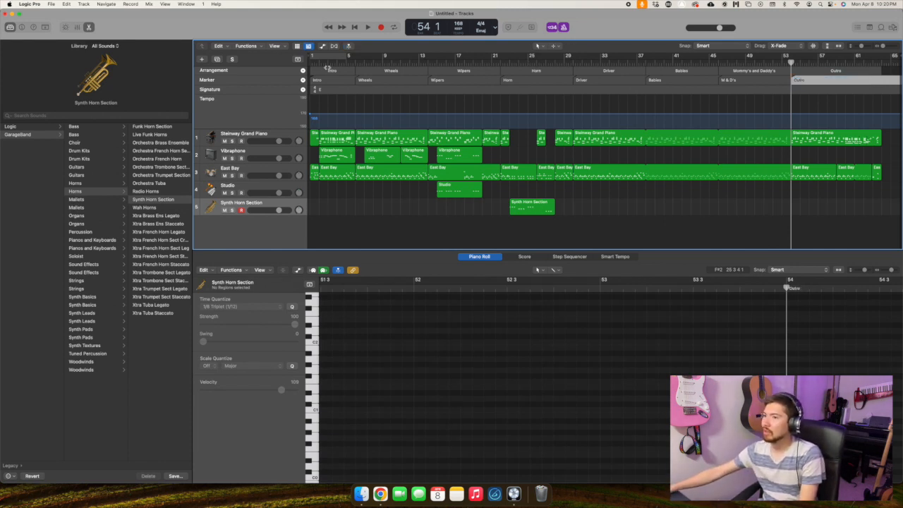
Try deleting the content of the Intro arrangement section, and undo the deletion.
click(329, 72)
click(340, 73)
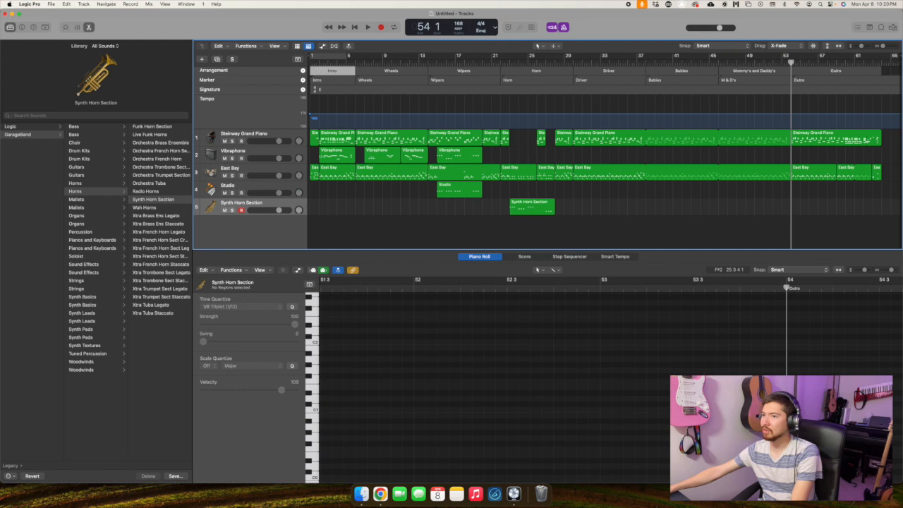
key(Delete)
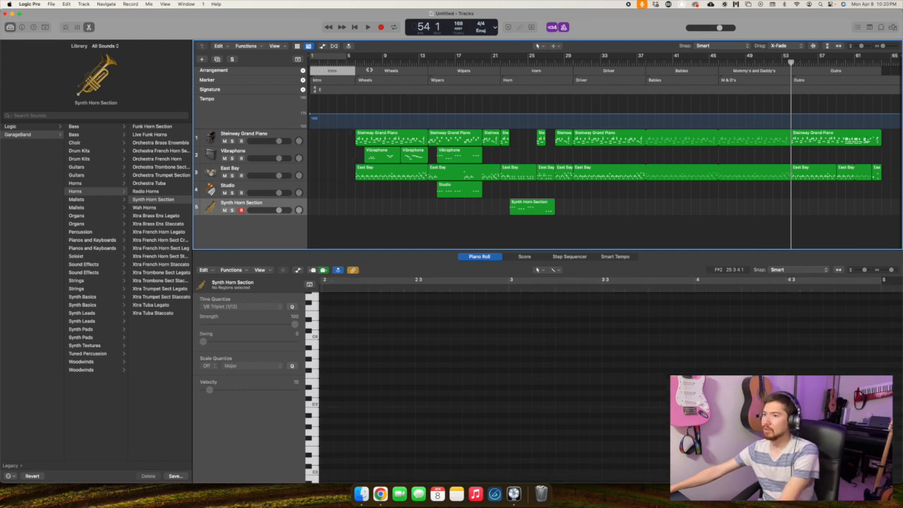
key(super+z)
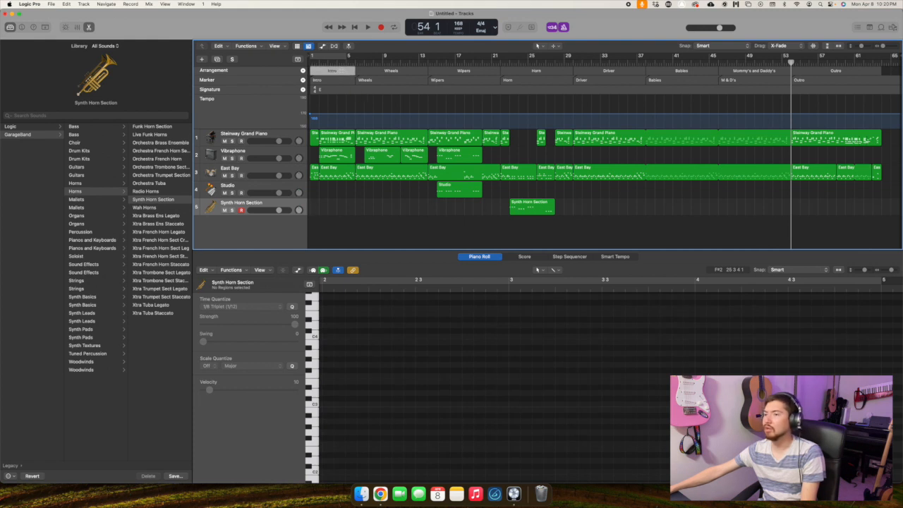
click(333, 71)
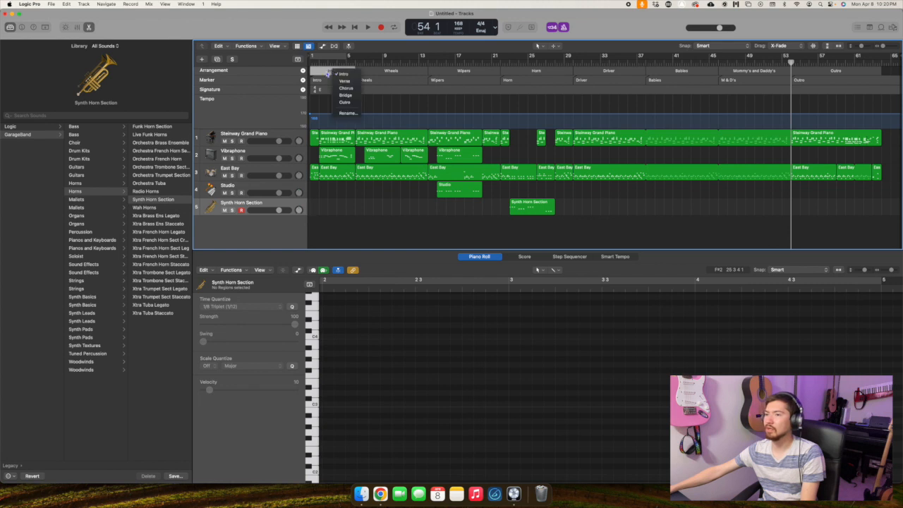
click(329, 73)
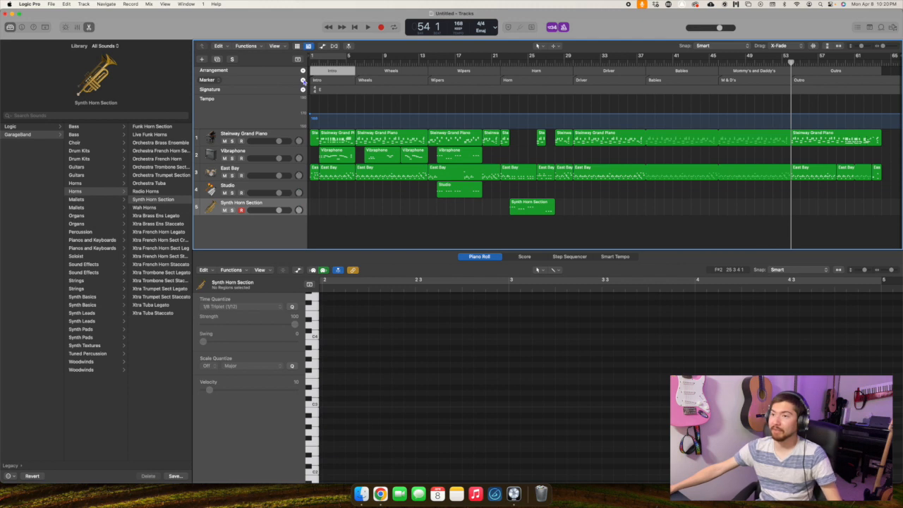
Hide the global tracks and play the song briefly from the Driver marker at bar 30.
key(g)
click(338, 62)
drag(365, 63, 437, 63)
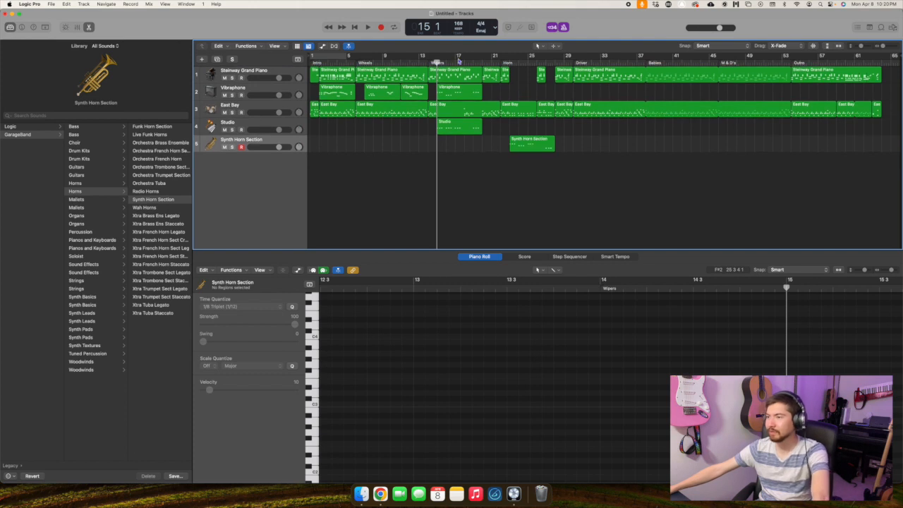
click(429, 62)
click(573, 62)
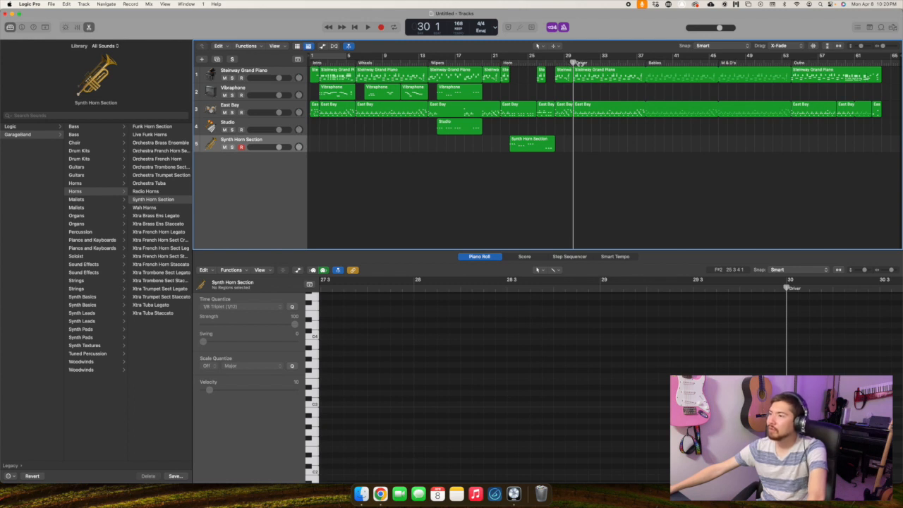
key(space)
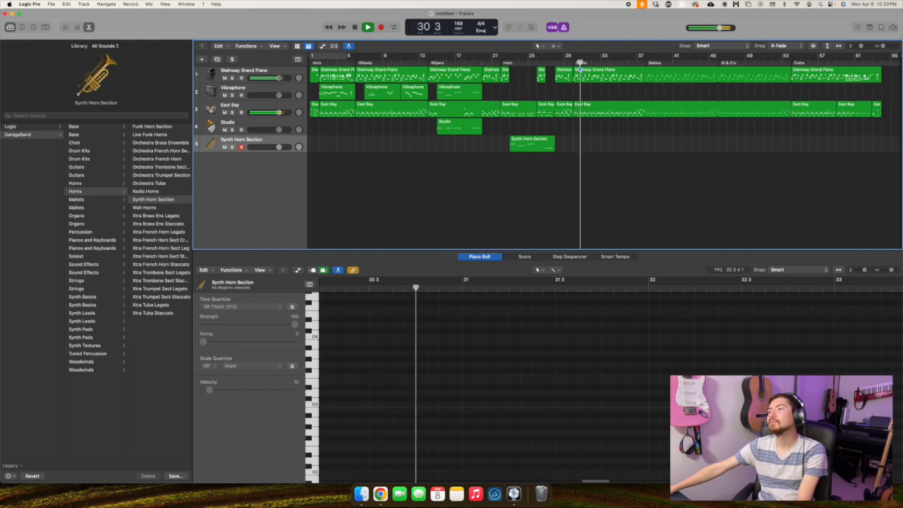
key(space)
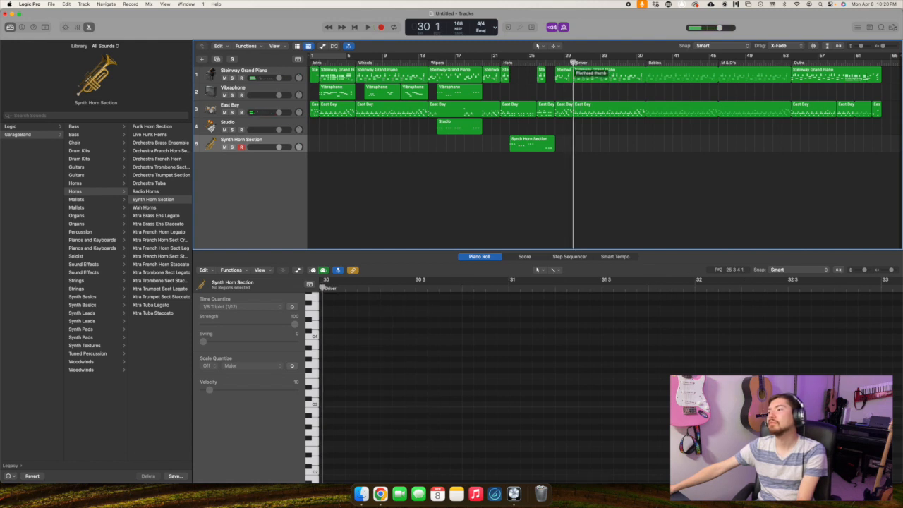
Select the Steinway Grand Piano track, listen from bar 30, and split its Driver region at bar 31.
click(596, 83)
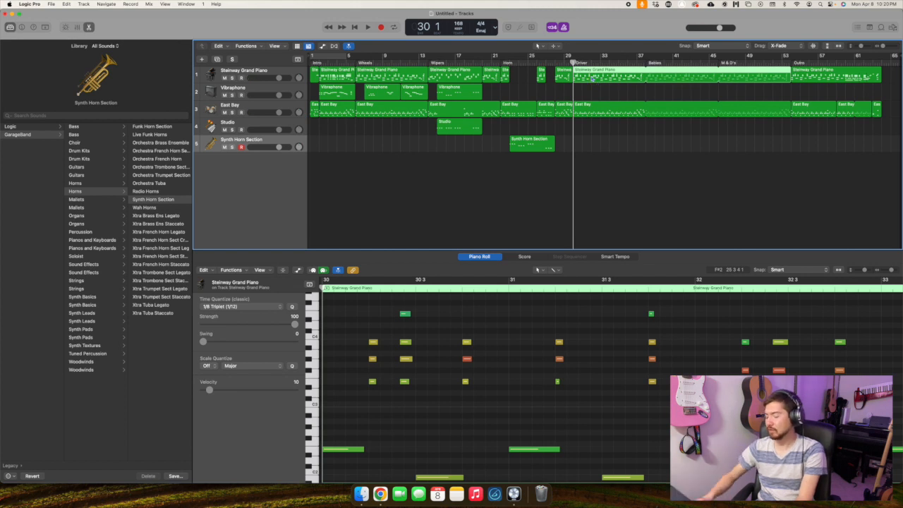
scroll(590, 70, up, 5)
scroll(589, 76, up, 3)
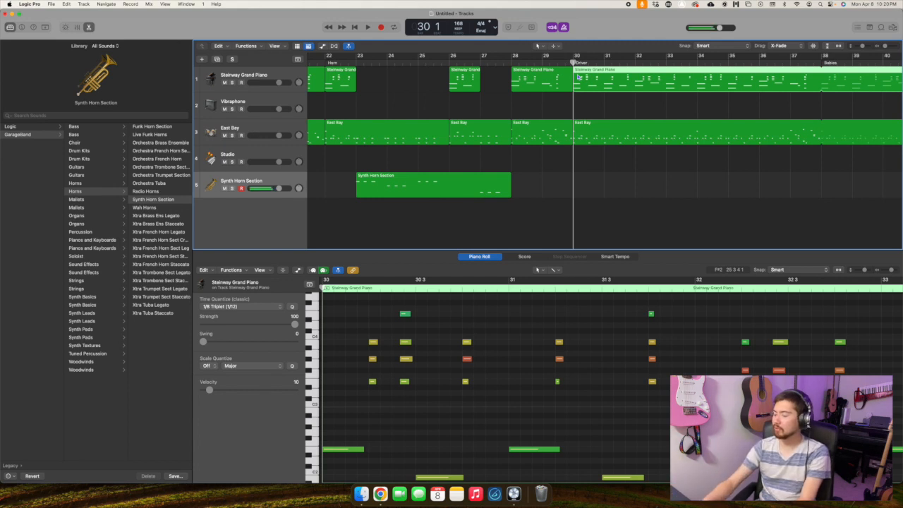
click(272, 75)
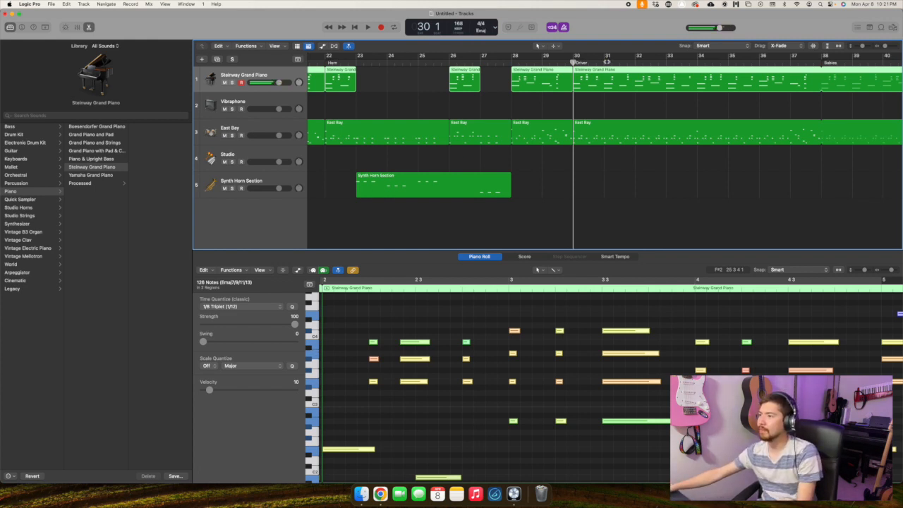
key(space)
key(space)
key(space)
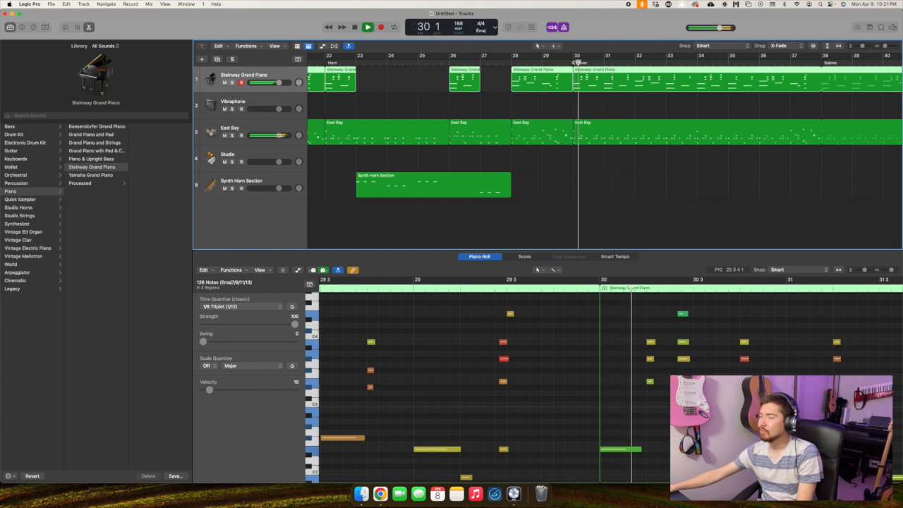
key(space)
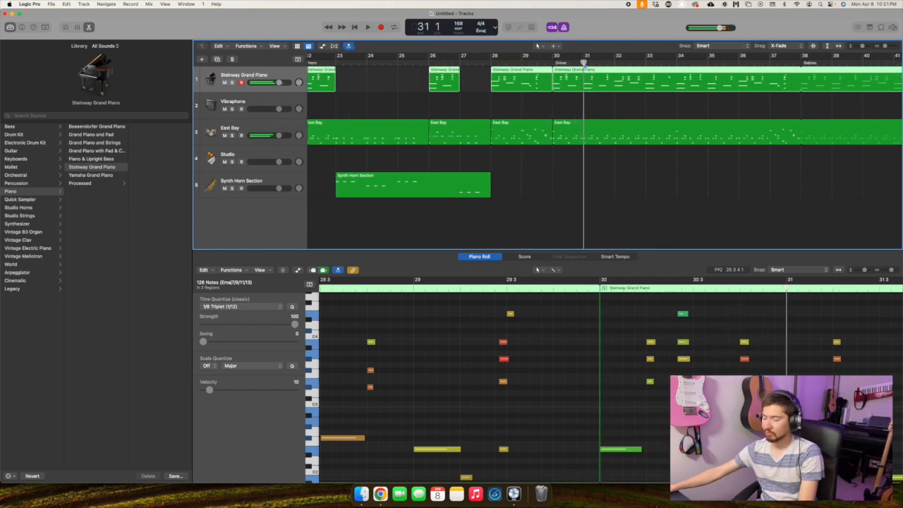
key(super+t)
Split the Steinway Grand Piano region at bar 34 and the East Bay drum region at bars 31 and 34.
scroll(618, 105, right, 5)
key(space)
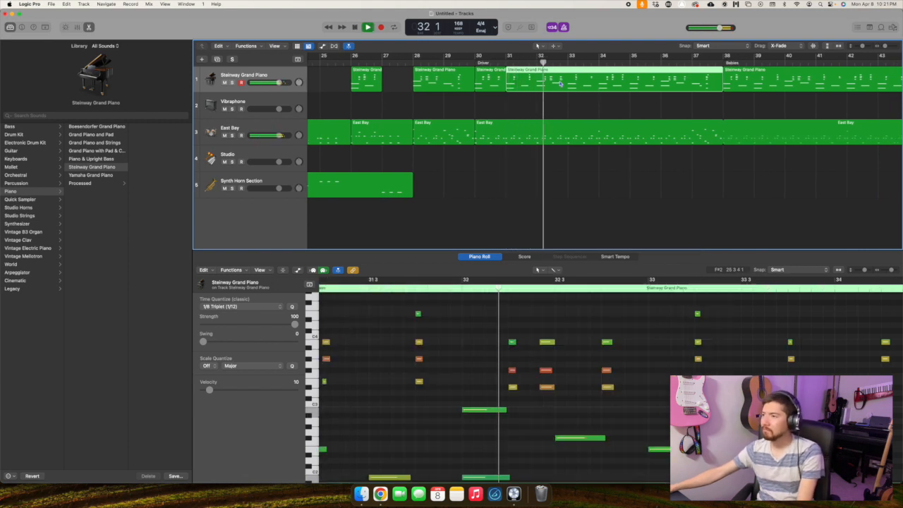
key(space)
key(super+t)
click(525, 134)
click(506, 67)
key(super+t)
click(599, 64)
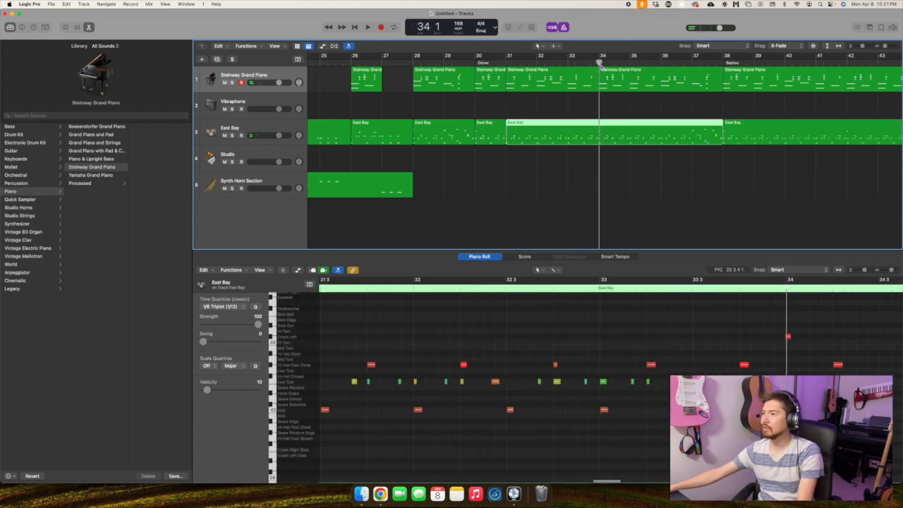
key(super+t)
Delete the Steinway Grand Piano and East Bay regions between bars 31 and 34.
click(509, 173)
shift+click(533, 77)
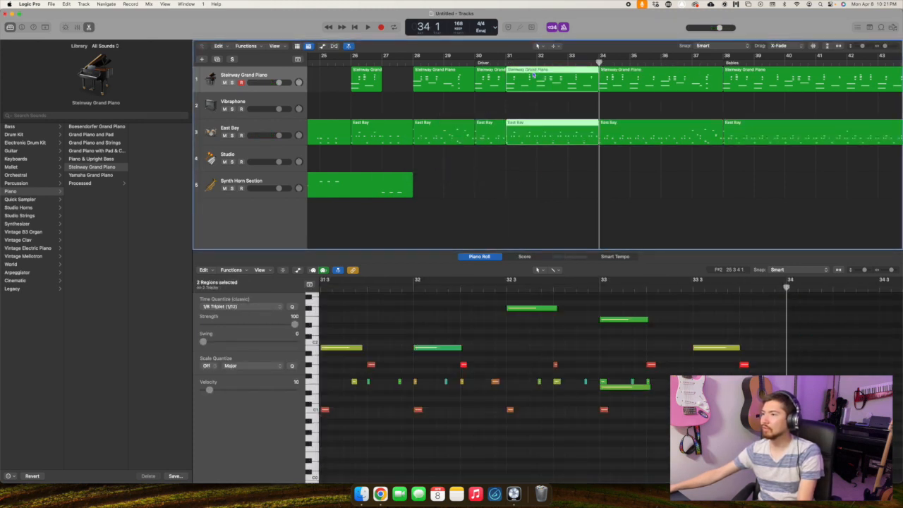
key(Delete)
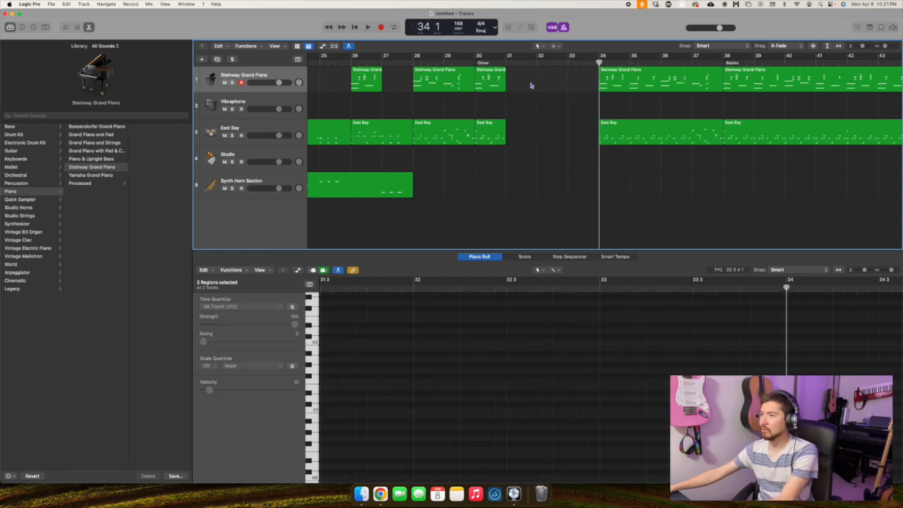
Split the piano and East Bay regions at bars 35 and 36, and delete the one-bar pieces at bar 35.
click(506, 63)
scroll(565, 155, right, 3)
click(564, 62)
key(super+t)
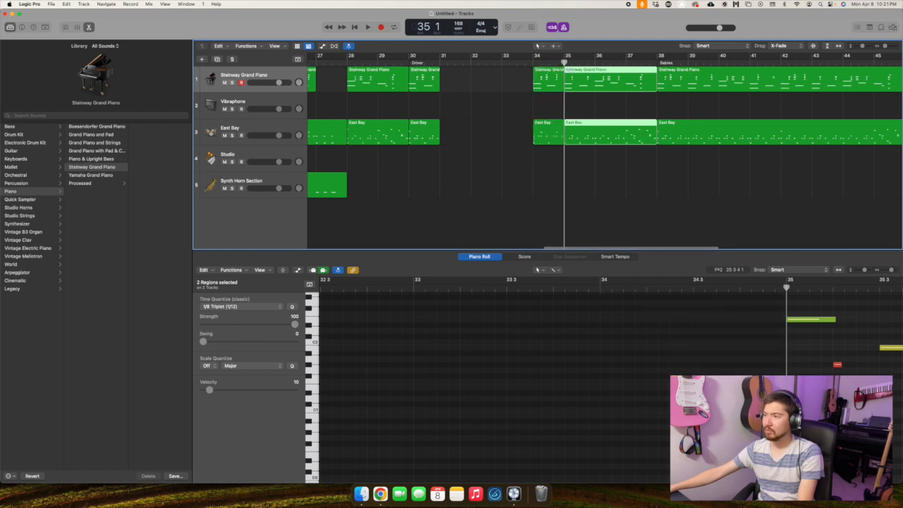
click(595, 62)
key(super+t)
key(Left)
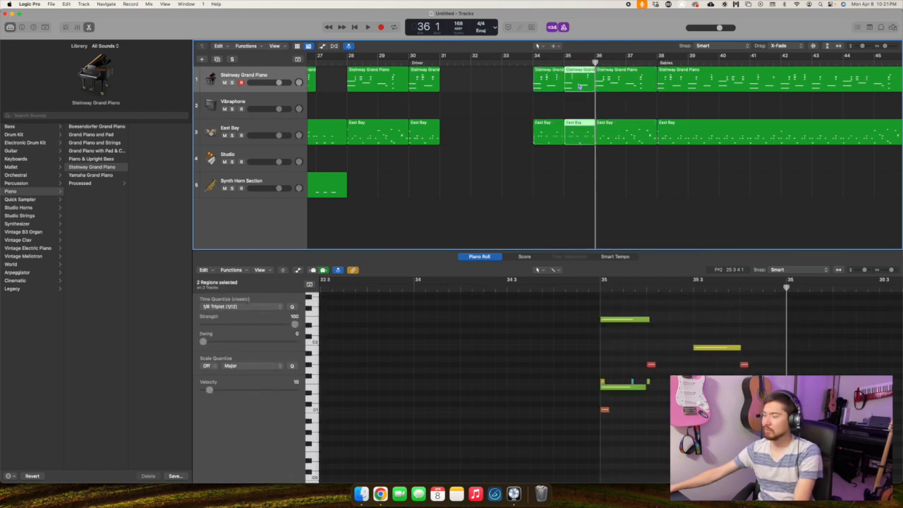
key(Delete)
Record a new Steinway Grand Piano part from bar 31 into the gap before bar 34.
click(442, 63)
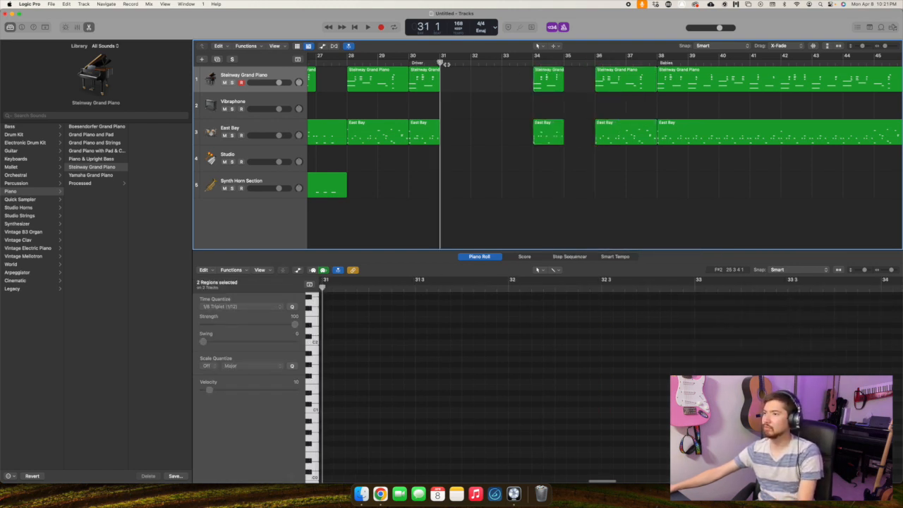
scroll(474, 74, left, 2)
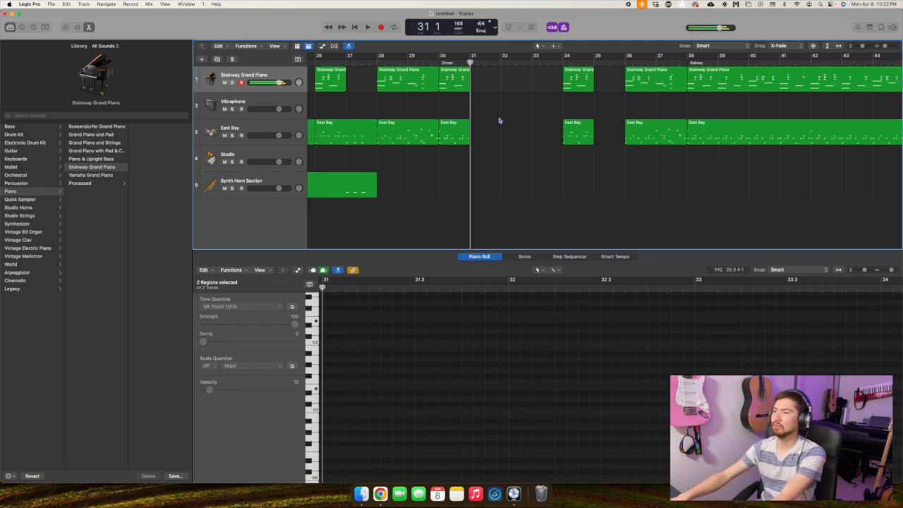
key(r)
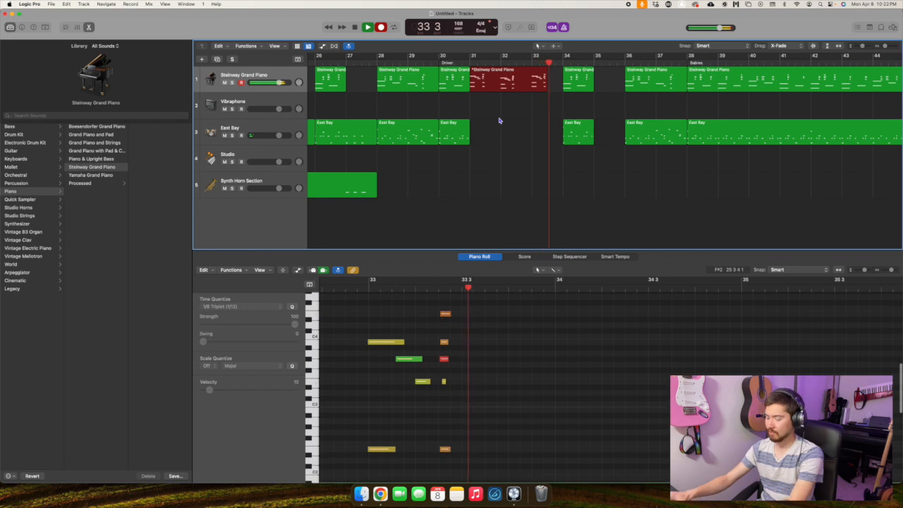
key(space)
Quantize all notes of the new piano region at bar 31 to 1/8 Triplet and play it back.
key(super+a)
click(249, 307)
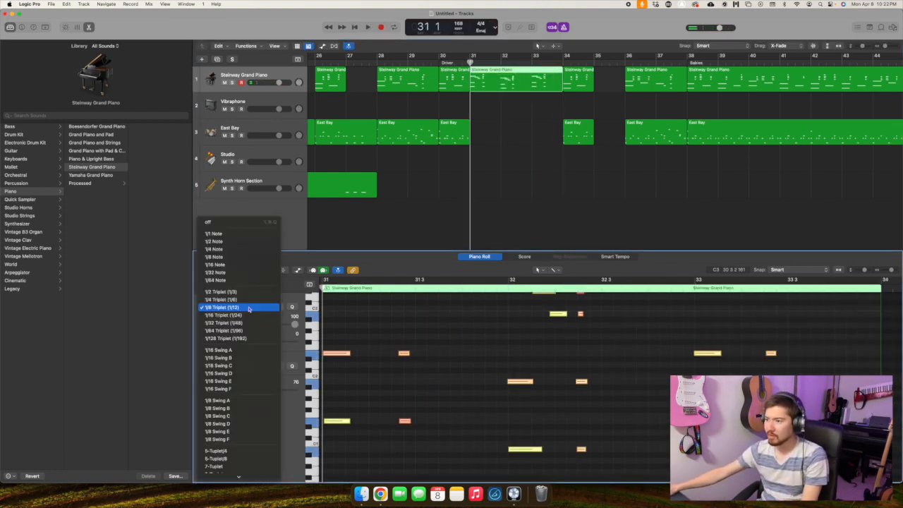
click(248, 308)
key(space)
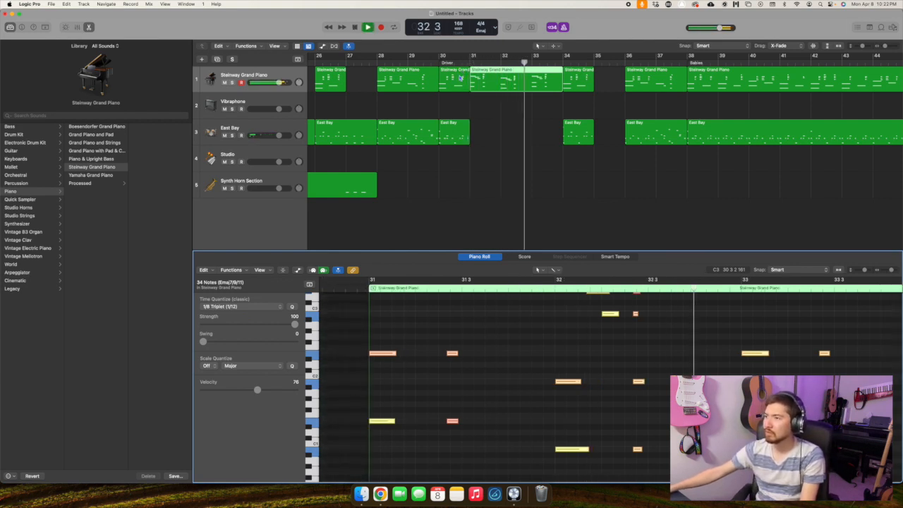
key(space)
Record a new Steinway Grand Piano part into the one-bar gap at bar 35.
click(594, 63)
key(r)
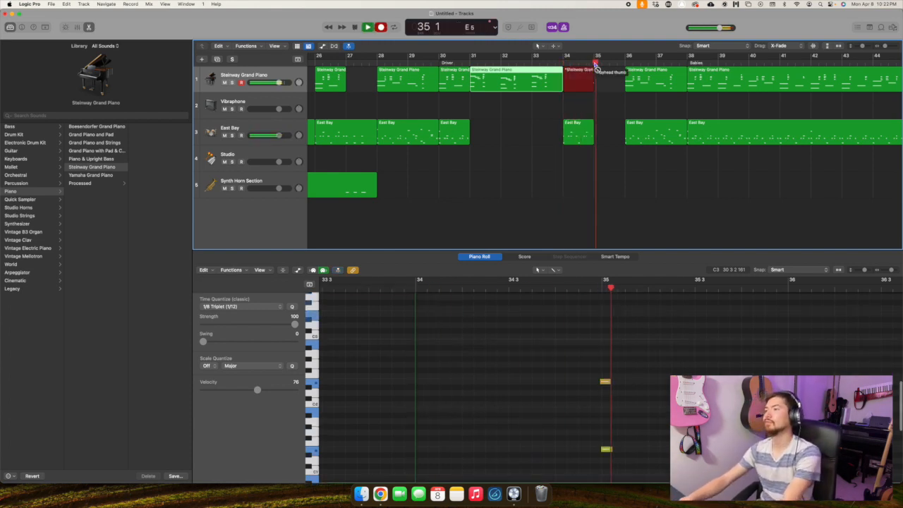
key(space)
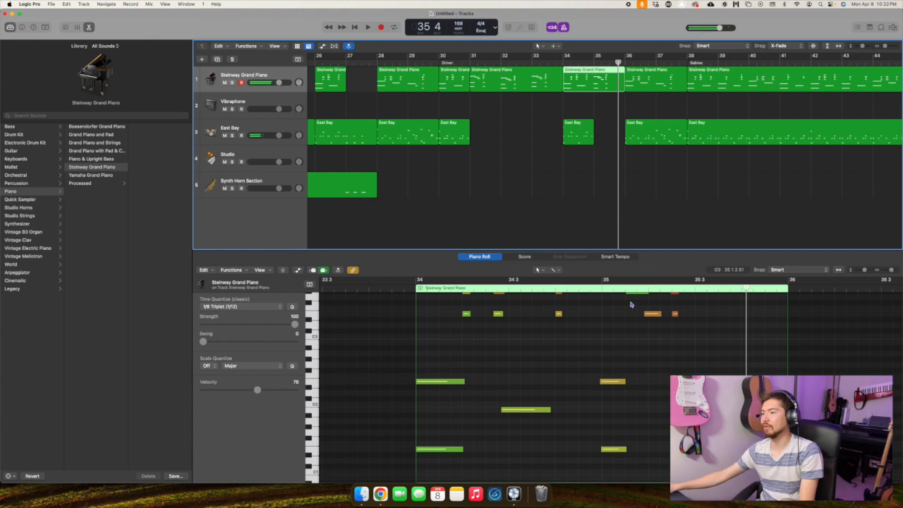
Quantize the newly recorded piano notes in bar 35 to 1/8 Triplet and play the bar back.
scroll(611, 303, up, 3)
drag(611, 303, 734, 479)
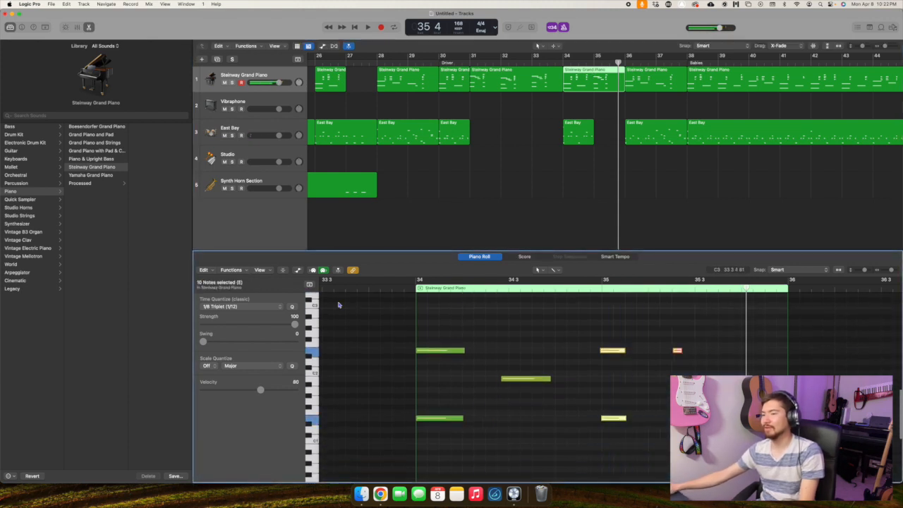
click(263, 308)
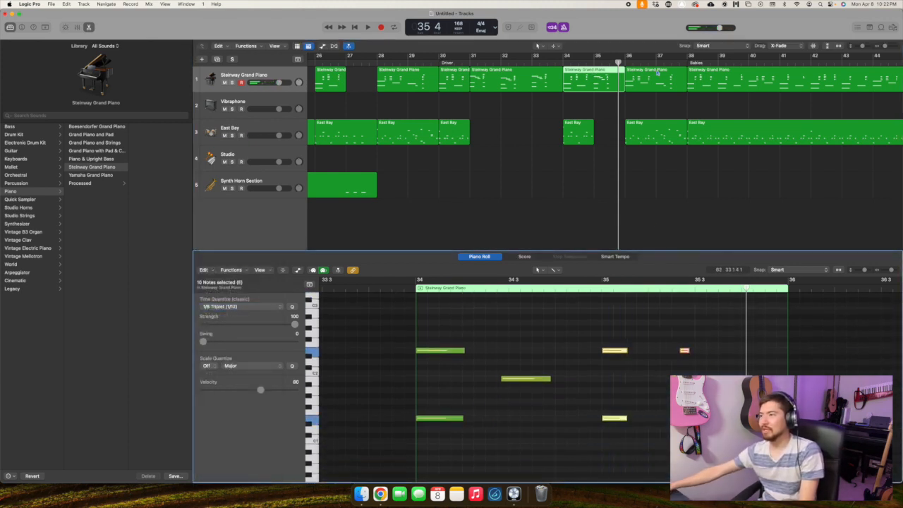
click(590, 61)
key(space)
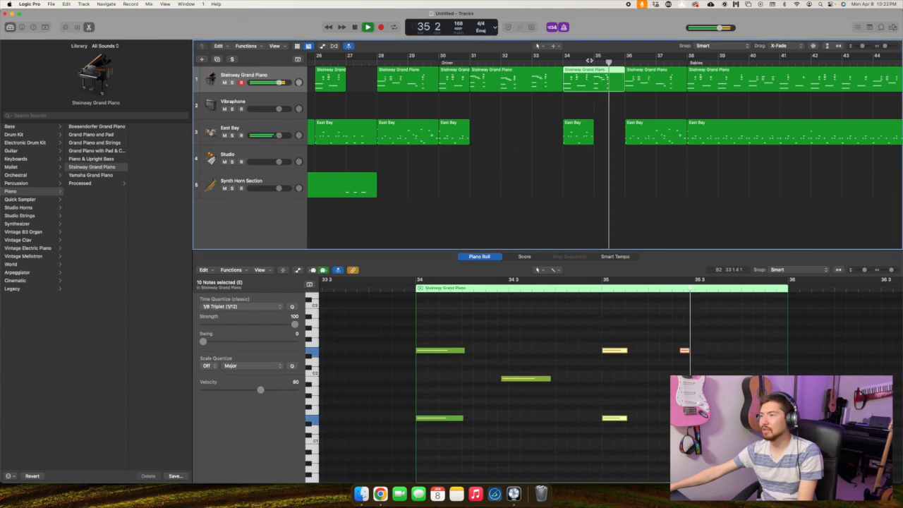
click(590, 61)
scroll(665, 347, up, 4)
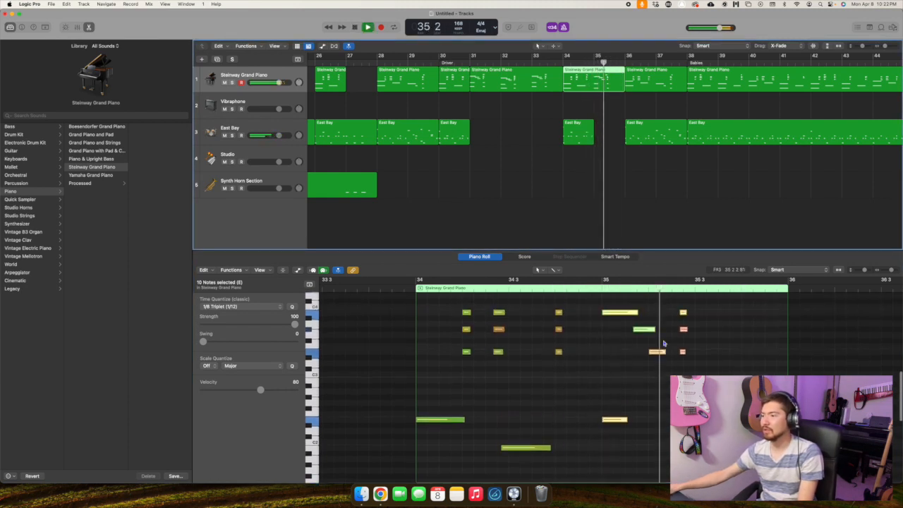
key(space)
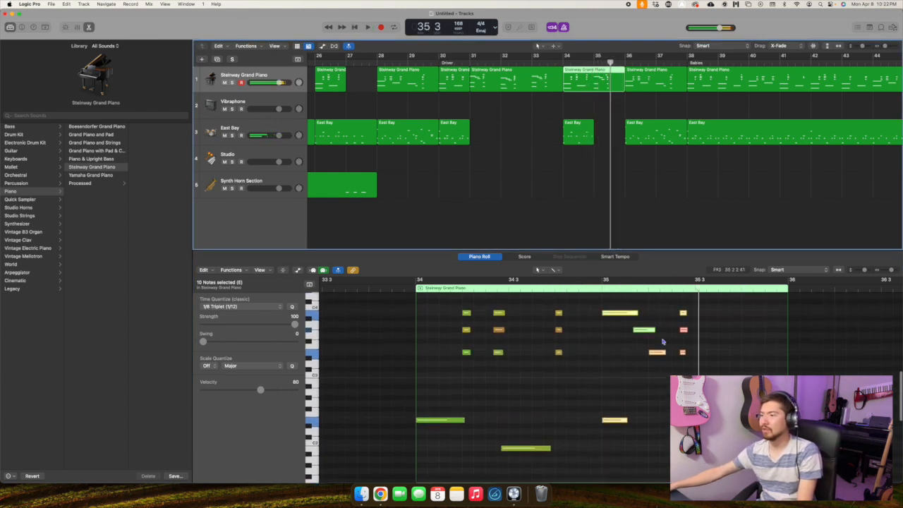
Quantize the last short chord of bar 35 to 1/16 Triplet and play the piano region back.
click(676, 307)
key(super+z)
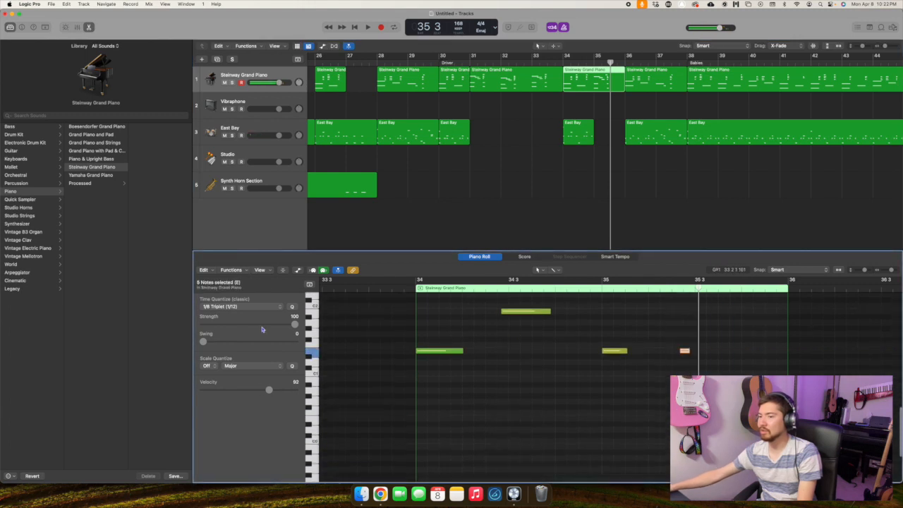
click(223, 310)
click(227, 316)
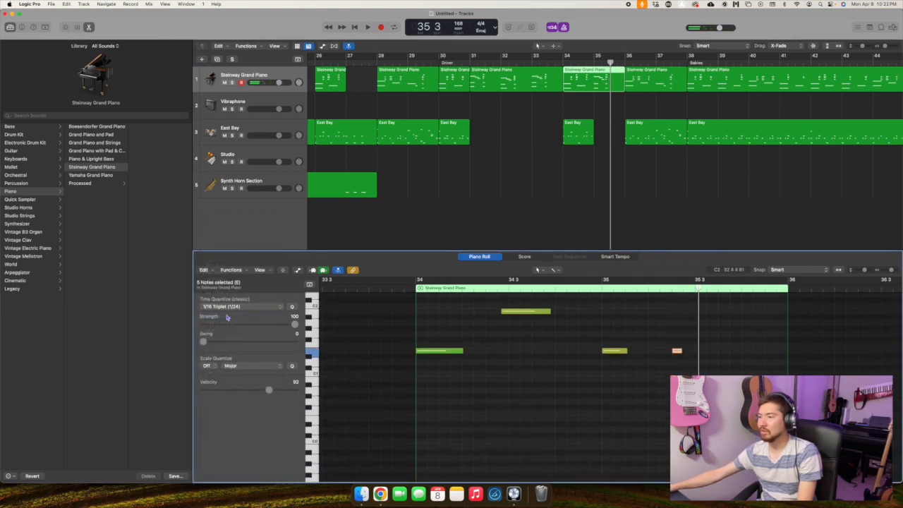
click(223, 307)
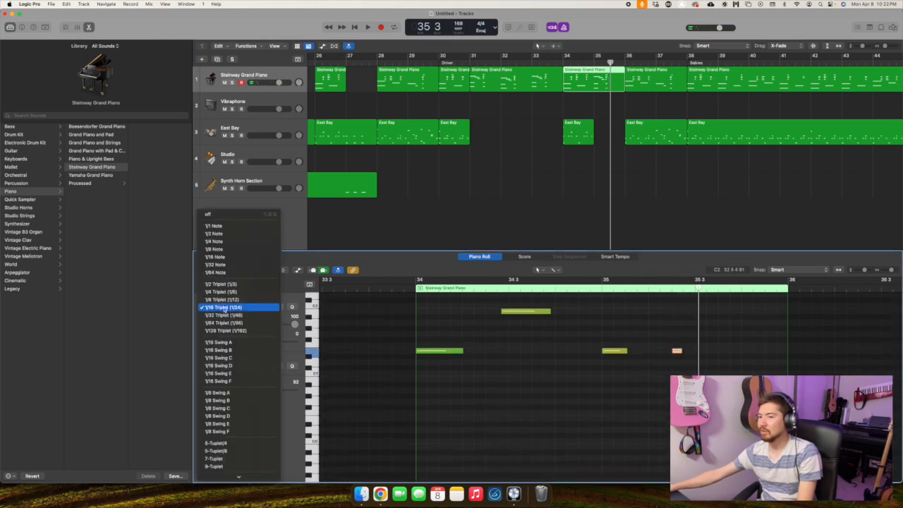
click(586, 341)
scroll(593, 335, up, 2)
key(space)
scroll(599, 317, up, 10)
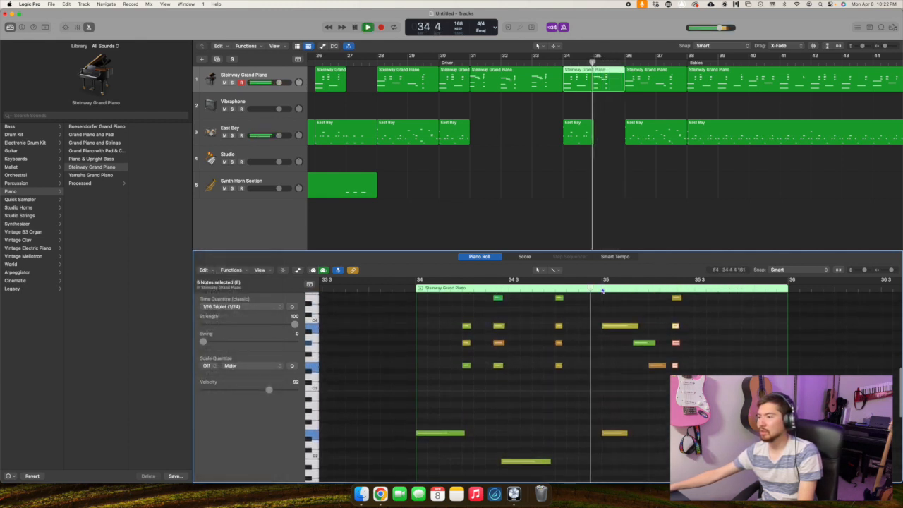
key(space)
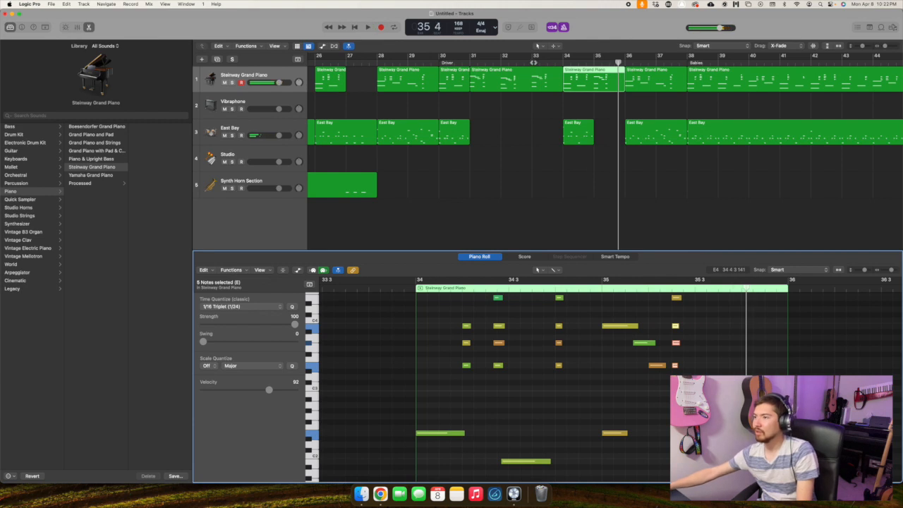
Play back bar 33 and bar 35 of the piano track to compare the timing of their closing chords.
click(539, 80)
key(space)
key(space)
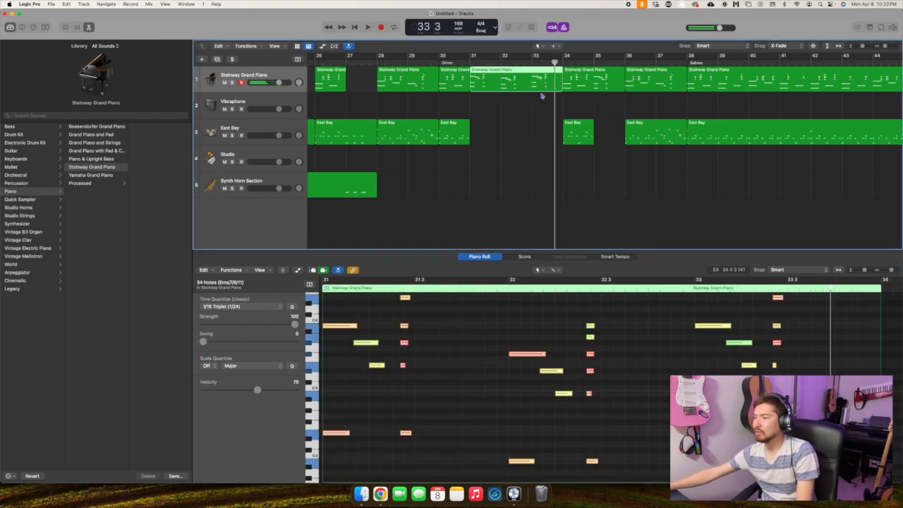
click(589, 78)
click(601, 63)
scroll(440, 319, left, 5)
scroll(423, 353, up, 2)
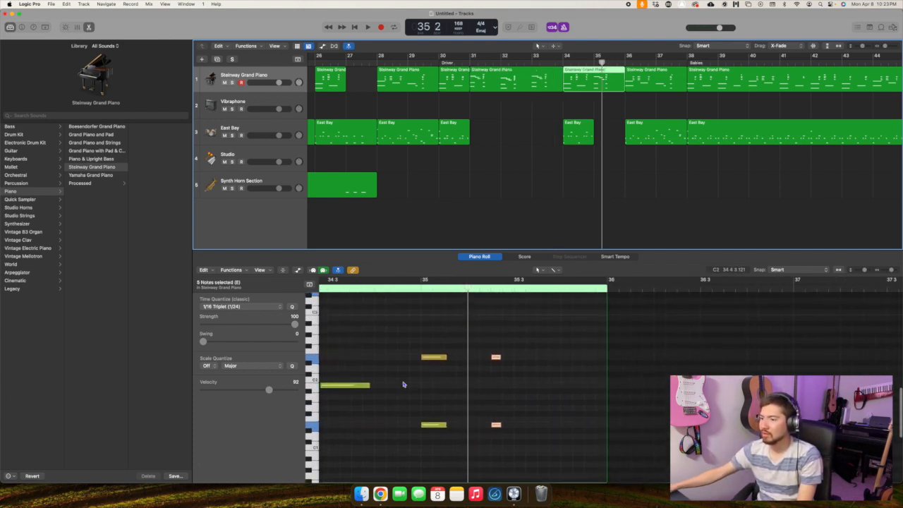
key(space)
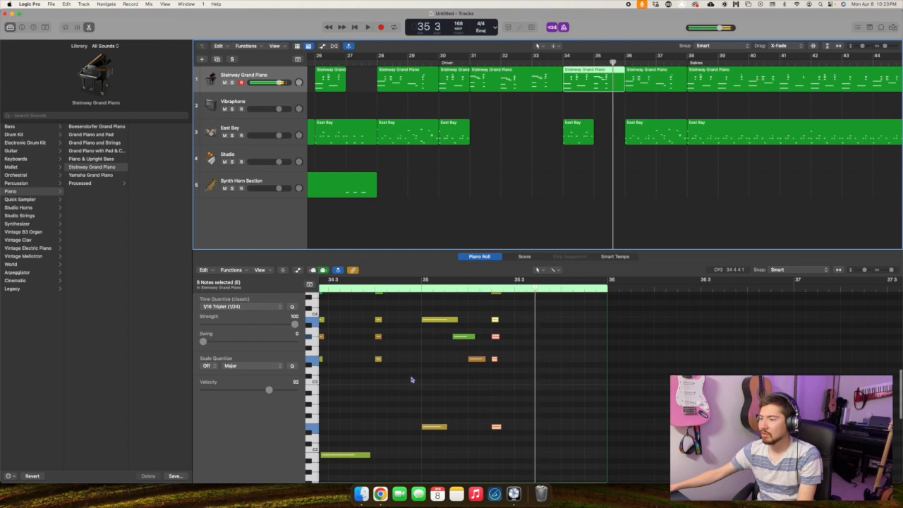
scroll(410, 381, up, 2)
click(422, 290)
scroll(432, 326, down, 1)
scroll(433, 326, down, 1)
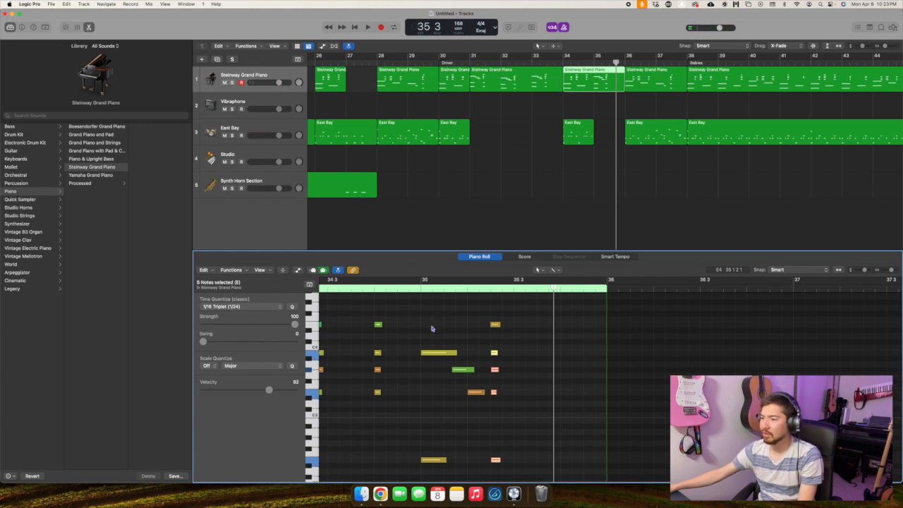
In the piano region at bar 31, quantize the short chord before beat 3 of bar 32 to 1/16 Triplet and play it back.
click(539, 79)
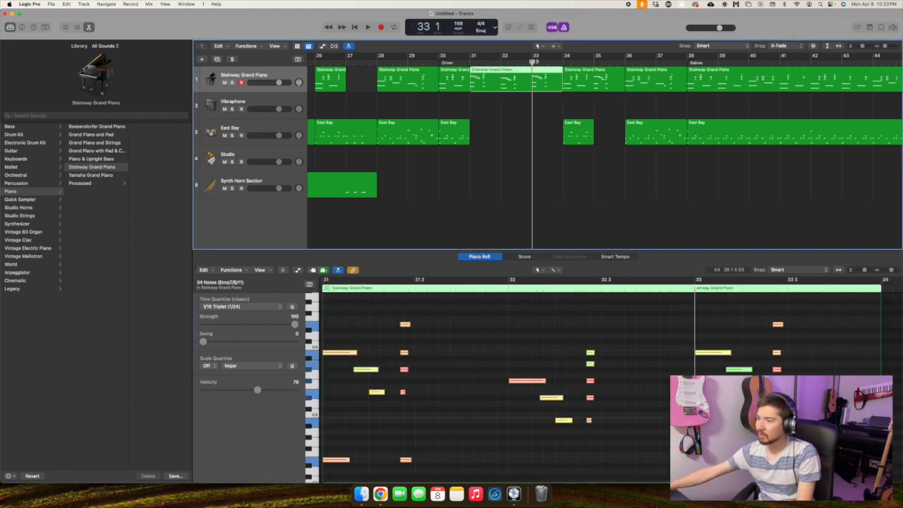
scroll(570, 343, right, 1)
drag(568, 326, 558, 370)
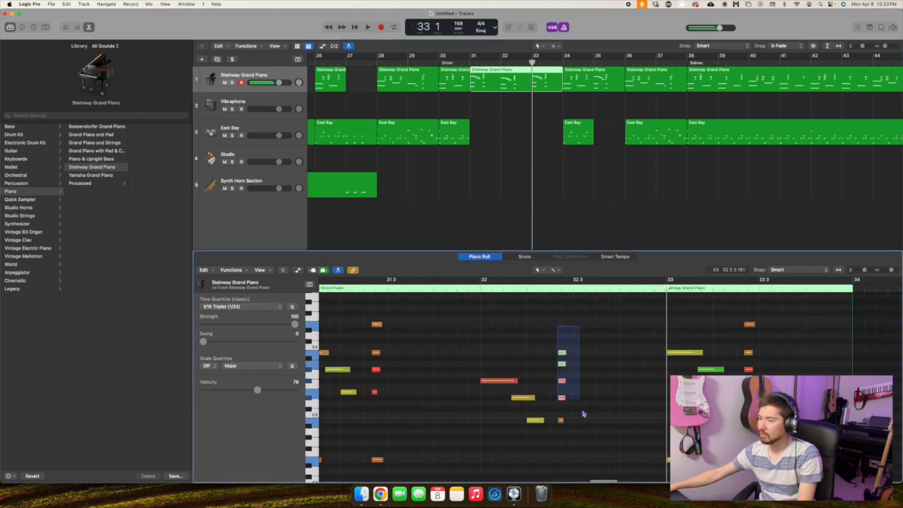
scroll(566, 469, down, 5)
click(563, 468)
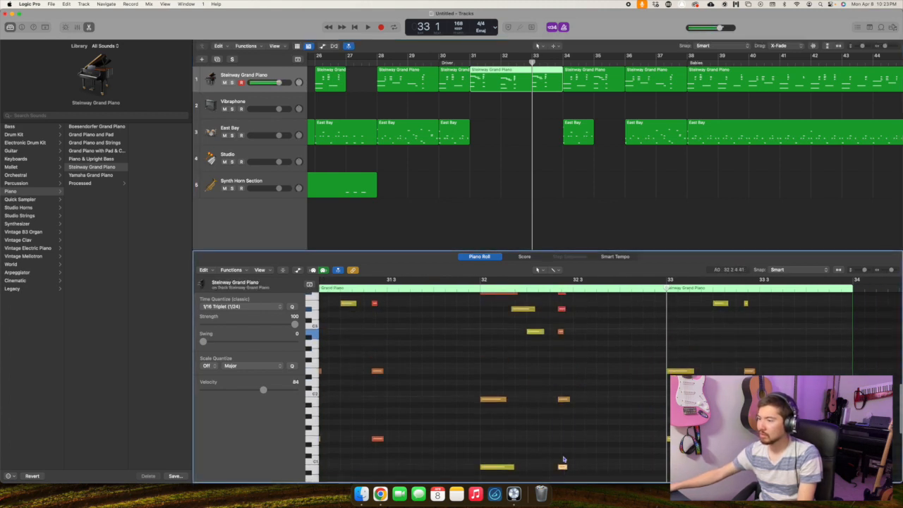
scroll(494, 423, up, 8)
click(239, 307)
click(238, 308)
click(475, 289)
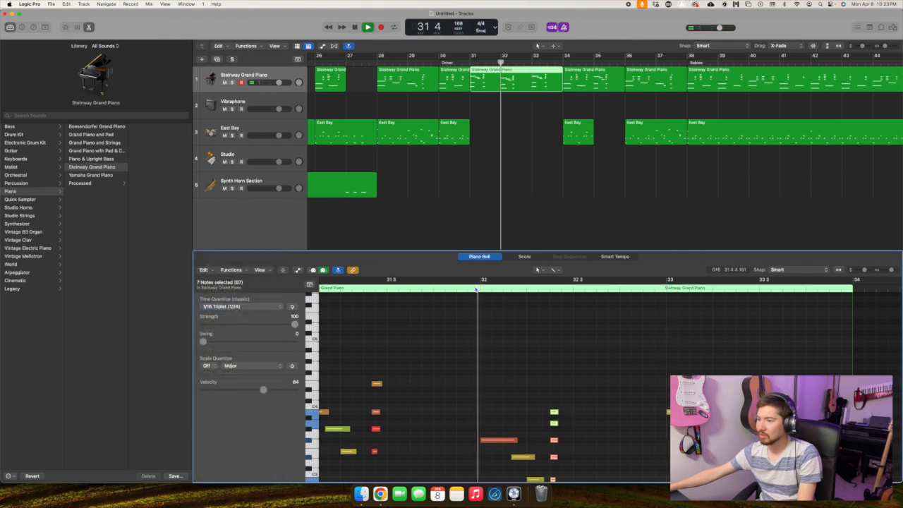
scroll(488, 326, down, 4)
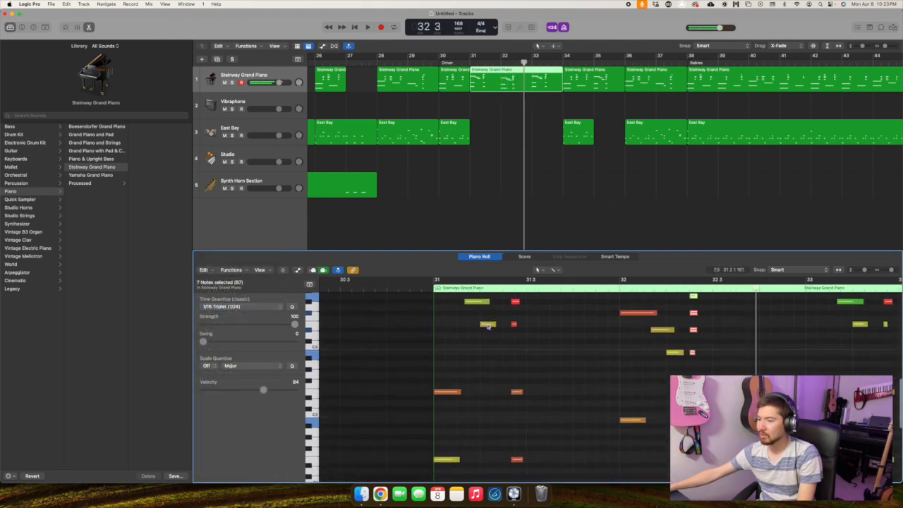
Quantize the short chord before beat 3 of bar 31 to 1/16 Triplet and play it from bar 31.
click(516, 459)
scroll(522, 272, up, 2)
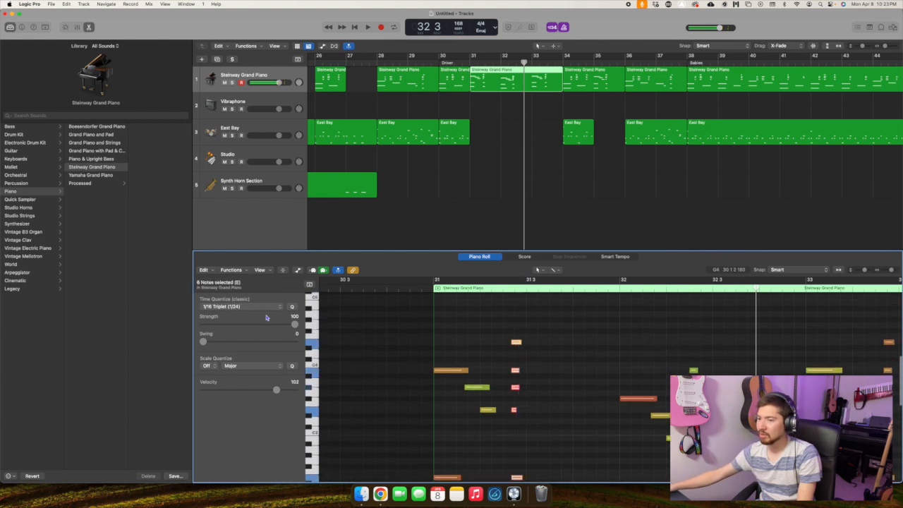
click(260, 308)
click(261, 308)
click(432, 286)
key(space)
scroll(511, 324, down, 2)
Set the quantization of bar 31's short chord back to 1/8 Triplet and play the region through bar 33.
click(510, 315)
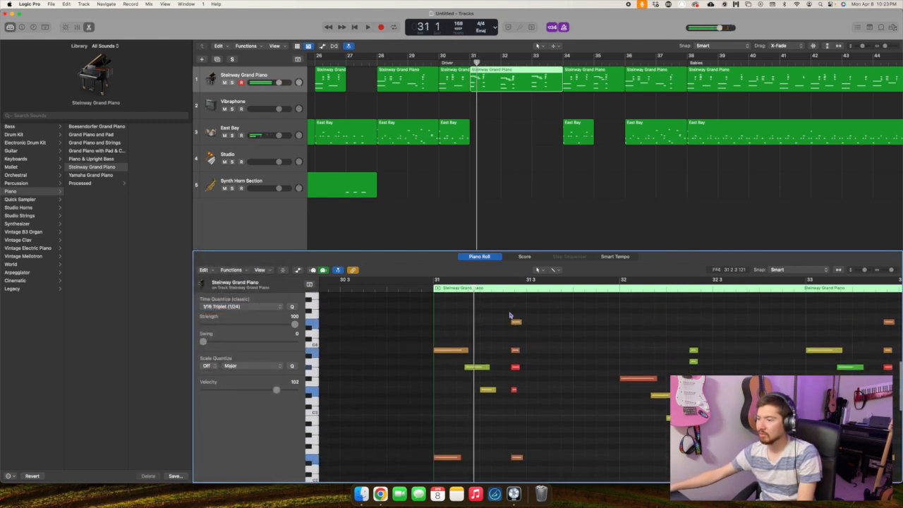
drag(510, 316, 534, 480)
scroll(529, 424, down, 3)
scroll(524, 398, up, 1)
scroll(524, 367, up, 3)
click(247, 307)
click(247, 306)
click(238, 307)
click(237, 302)
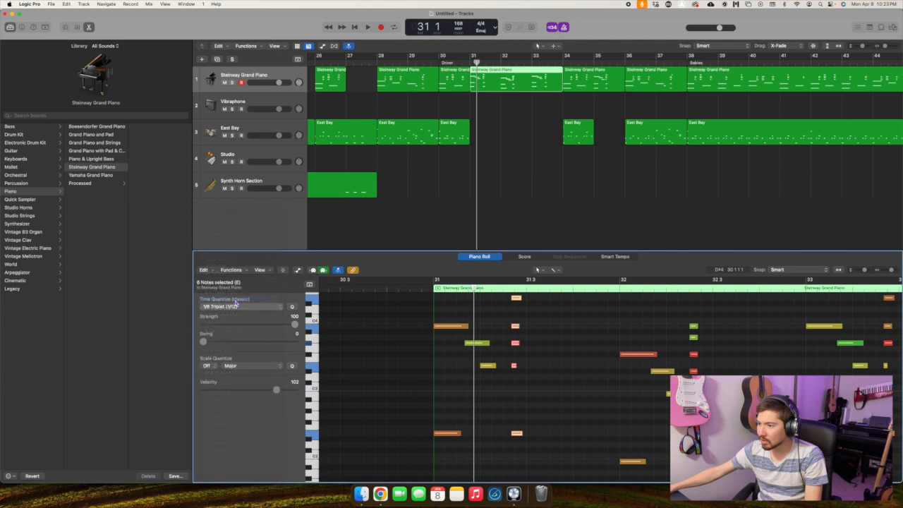
scroll(491, 317, up, 3)
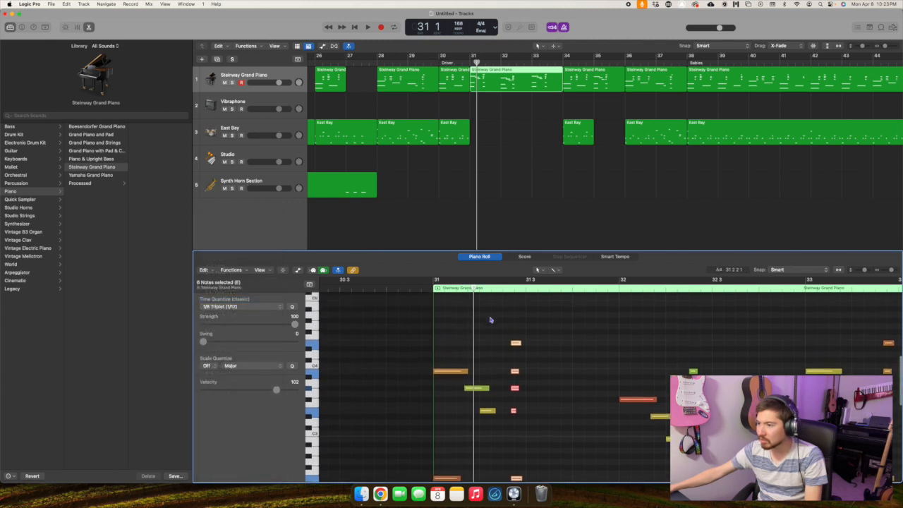
key(space)
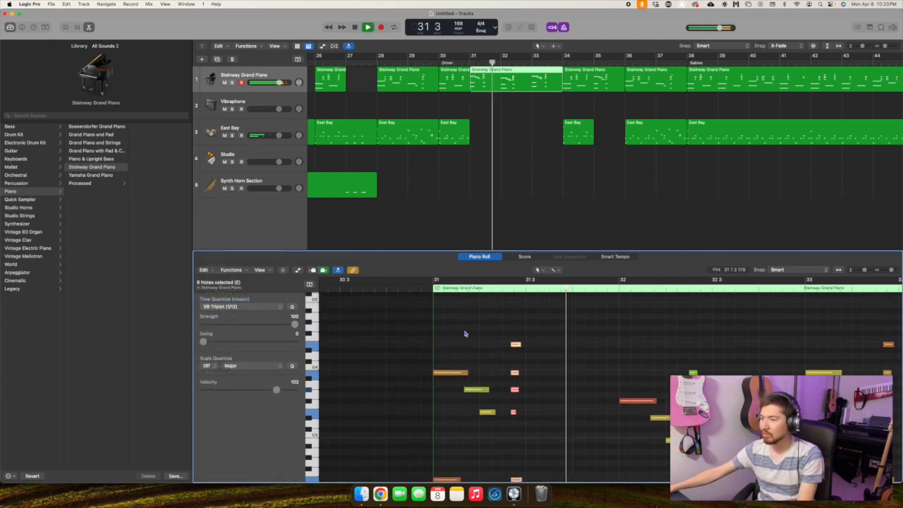
scroll(465, 333, down, 2)
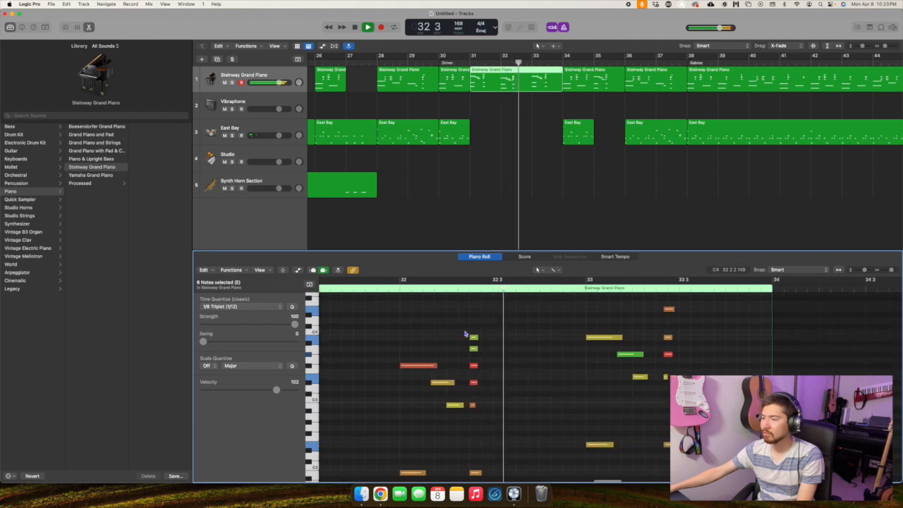
key(space)
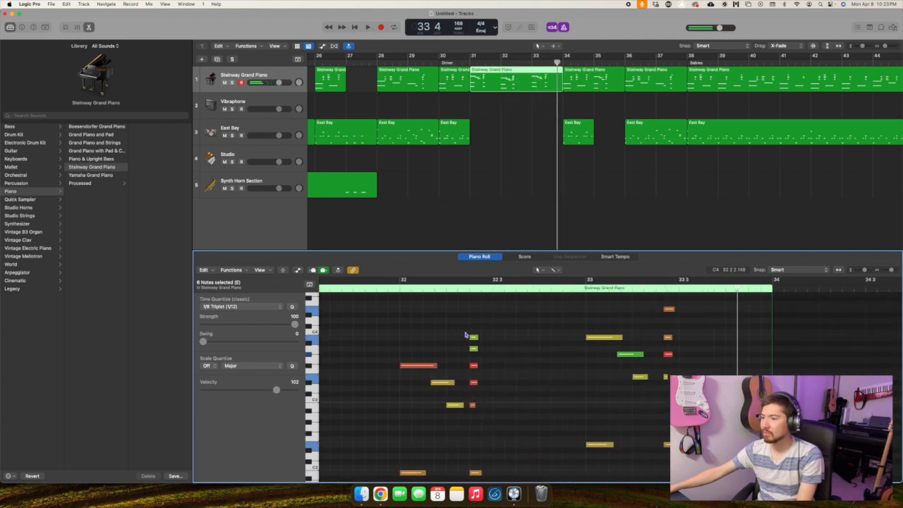
Enlarge the Piano Roll area and quantize all notes of the piano region at bar 31 to 1/8 Triplet.
key(super+Up)
key(super+Up)
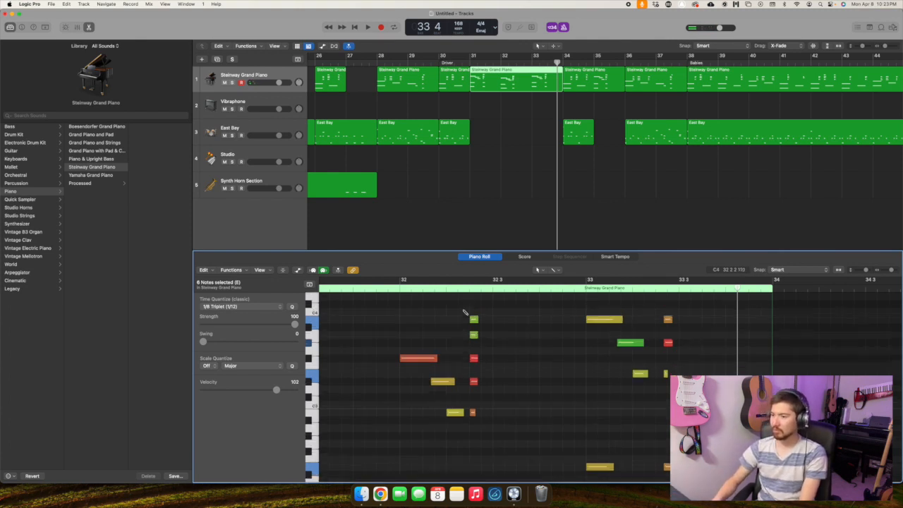
key(super+Left)
key(super+Down)
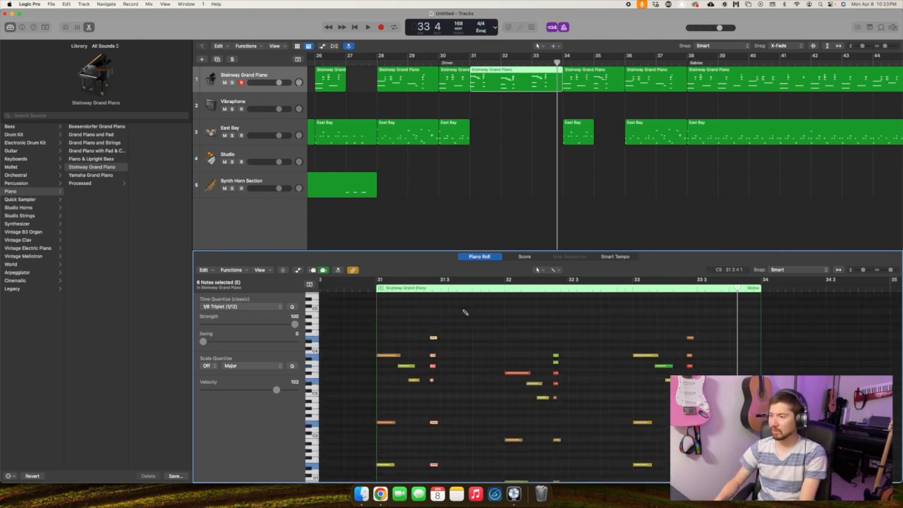
key(super+Down)
scroll(470, 308, up, 1)
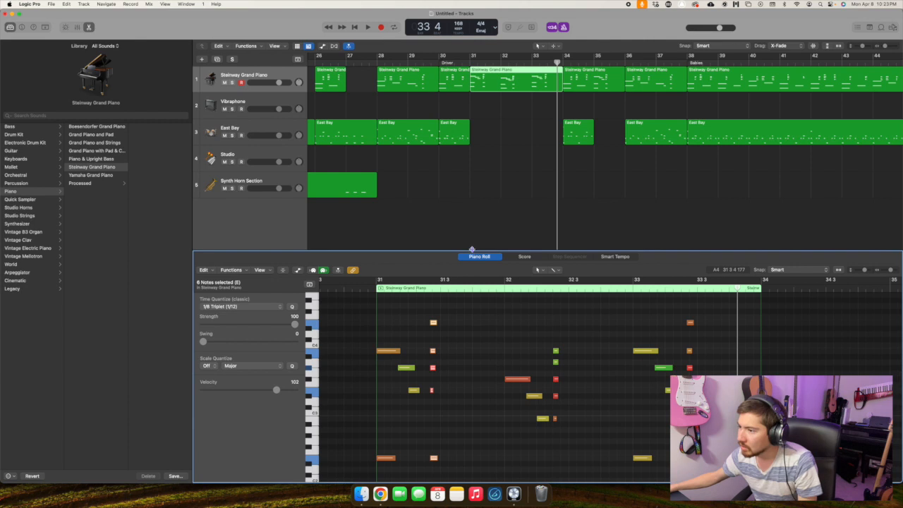
drag(472, 249, 472, 195)
click(401, 261)
click(228, 253)
click(227, 255)
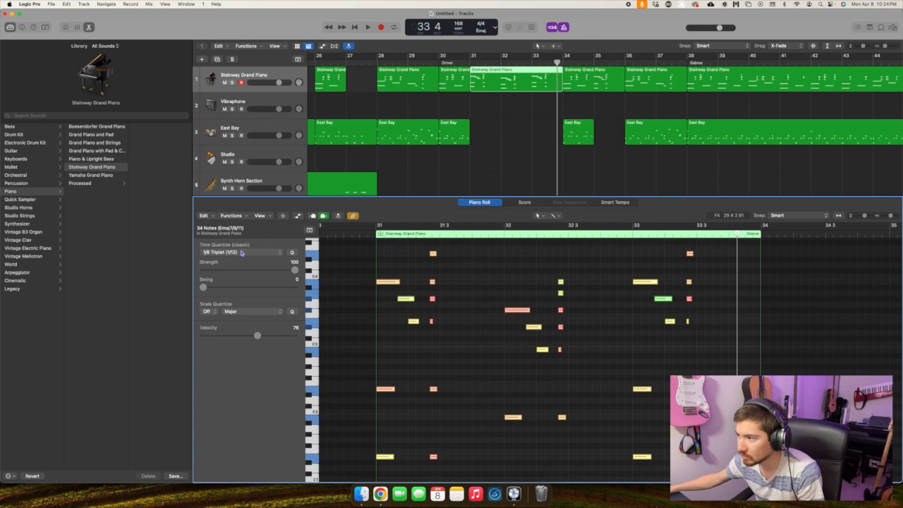
In the piano region at bar 34, quantize all notes of bar 35 to 1/8 Triplet and play it back.
key(space)
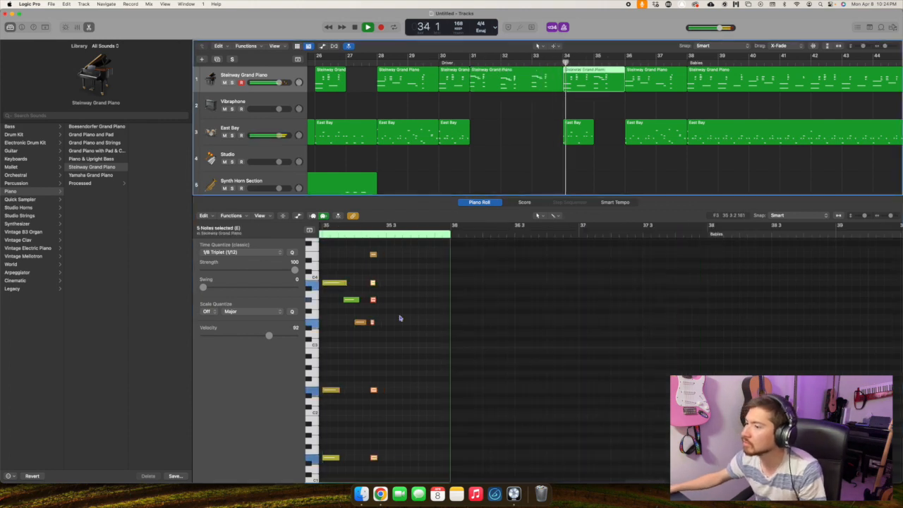
key(space)
drag(477, 252, 556, 461)
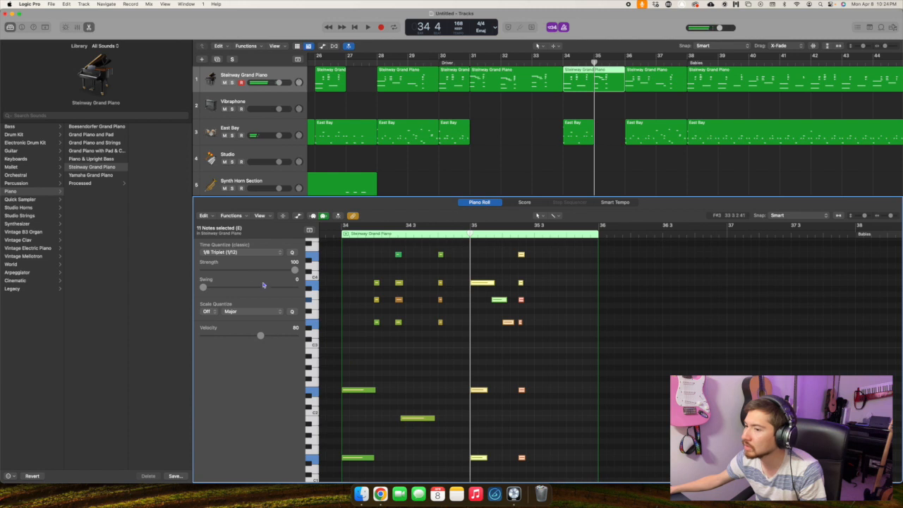
click(222, 252)
click(222, 252)
key(space)
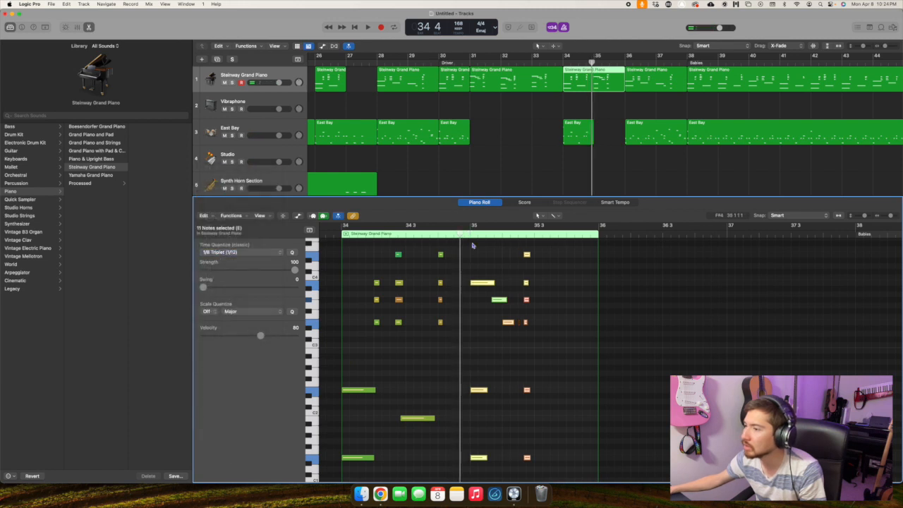
Deselect the notes and play the piano region at bar 34 through to its end.
click(472, 248)
scroll(468, 274, up, 1)
key(space)
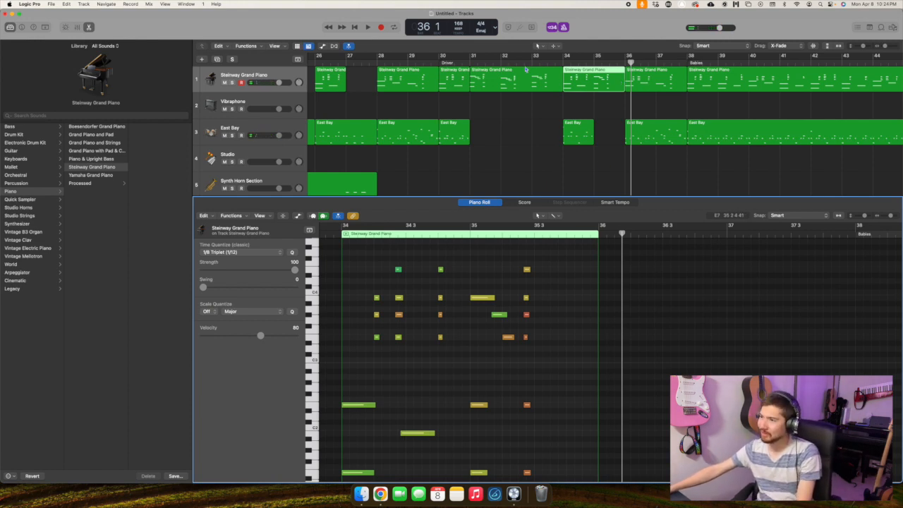
Close the Piano Roll and play the arrangement from bar 31.
click(474, 64)
scroll(545, 113, down, 1)
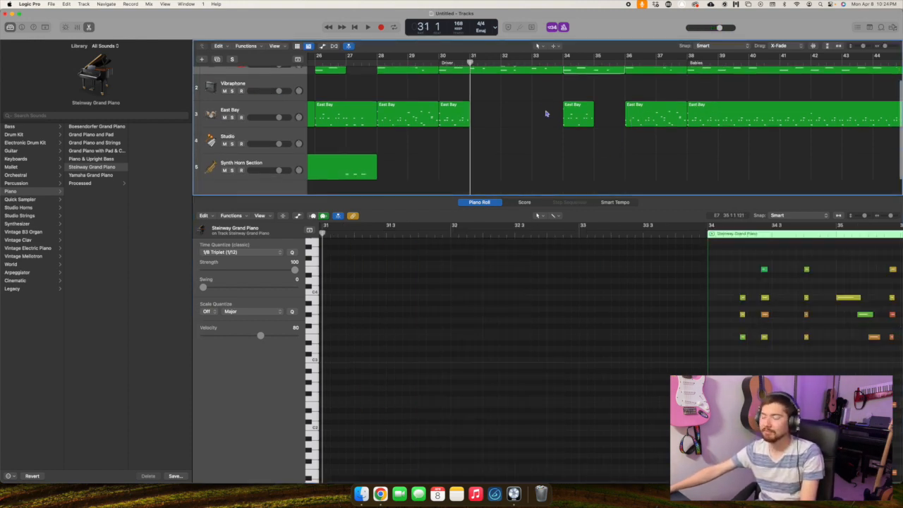
key(e)
key(space)
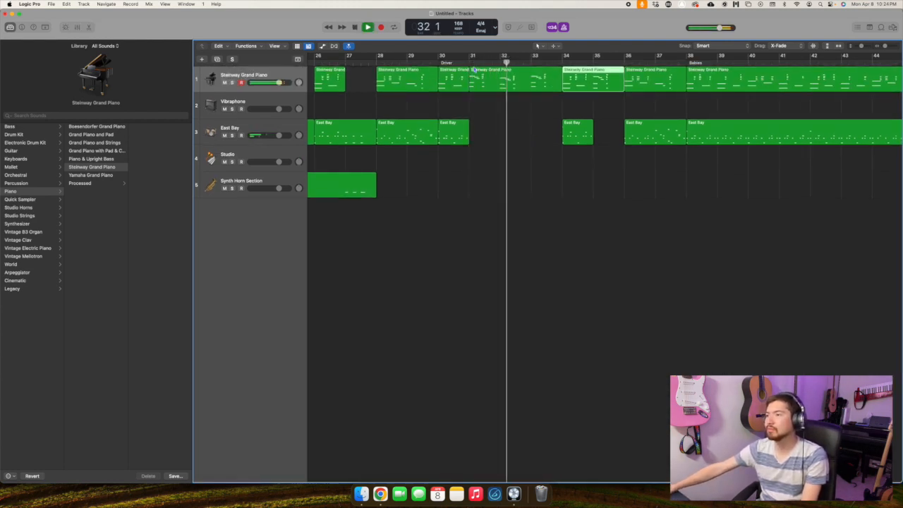
key(space)
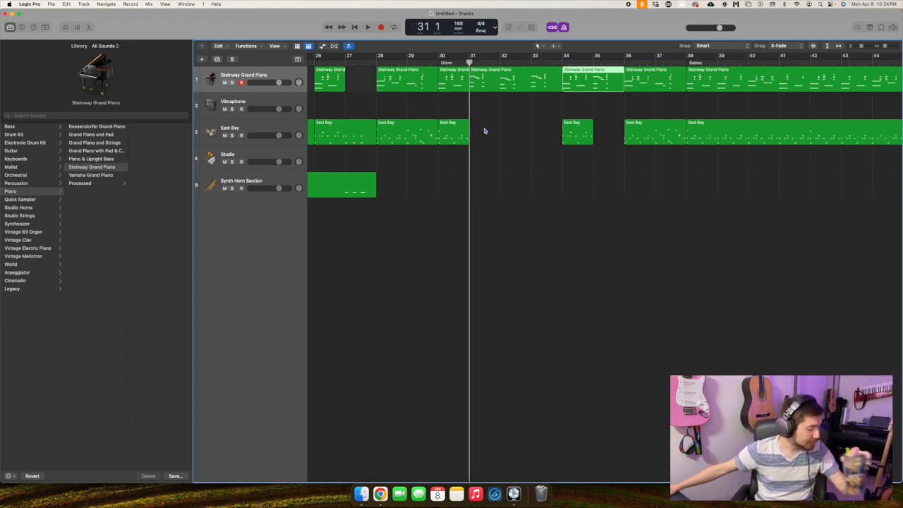
Record a kick part on the East Bay drum track from bar 31 through bar 33.
scroll(482, 132, right, 2)
scroll(482, 127, left, 2)
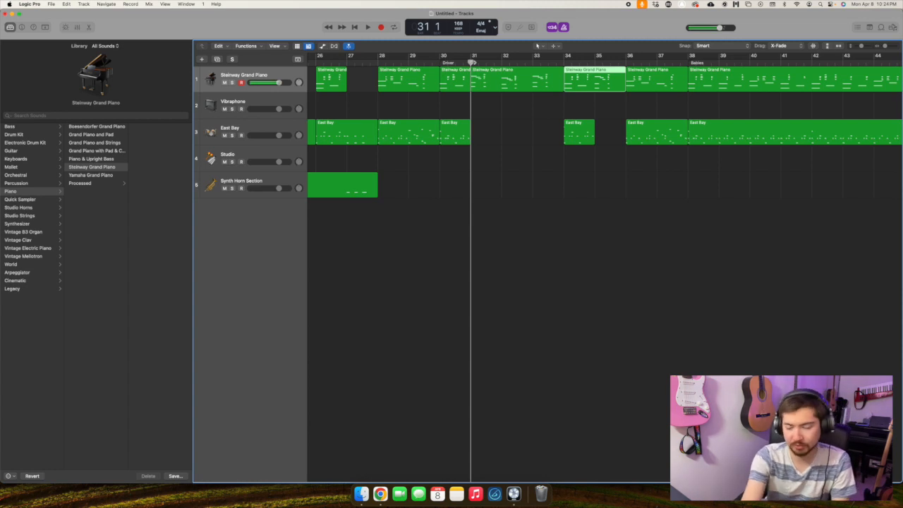
click(264, 127)
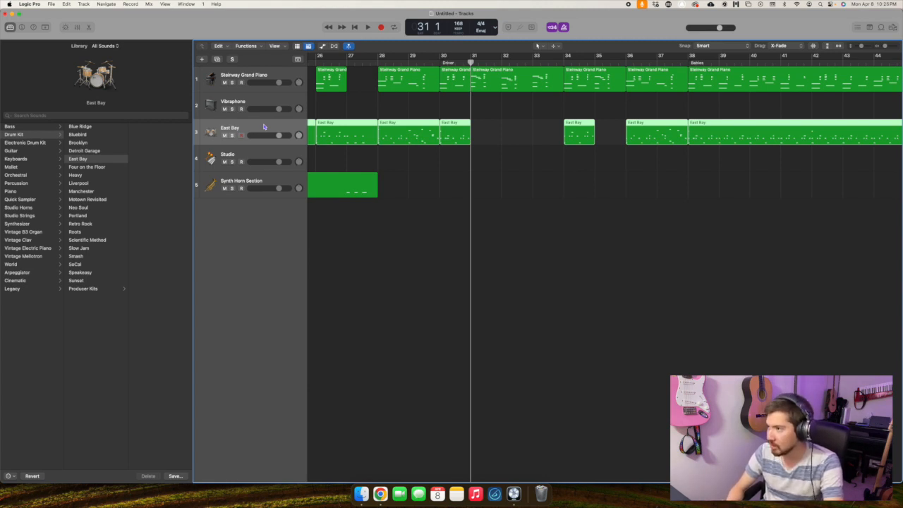
key(r)
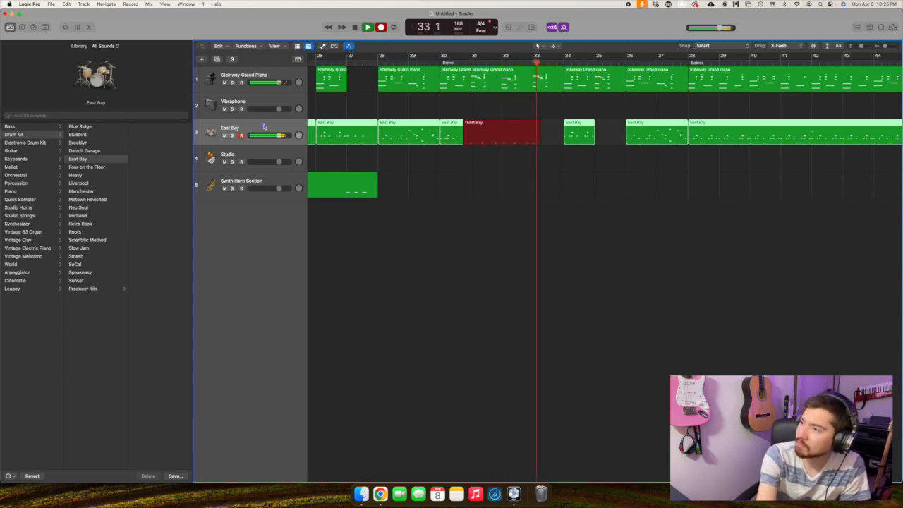
key(shift+r)
key(space)
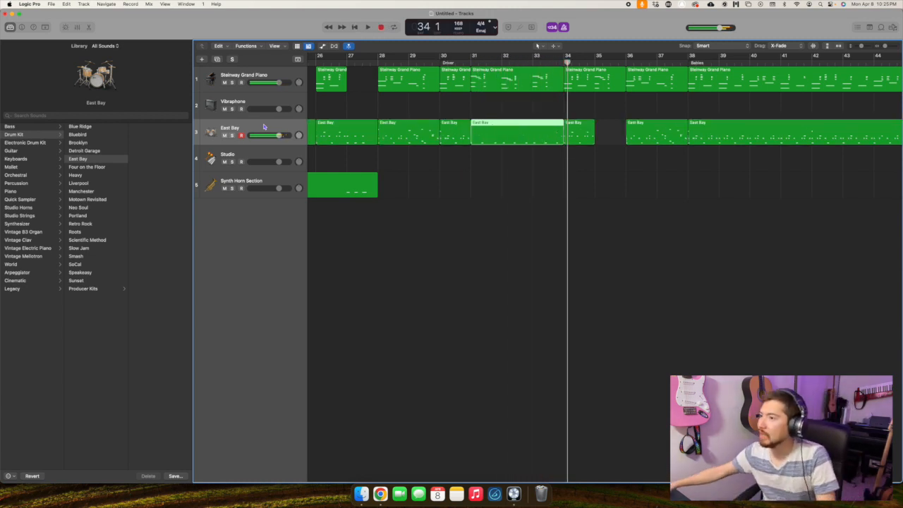
Try quantizing all the recorded kick notes to 1/8 Triplet and 1/16 Triplet, checking the timing by playback from bar 31.
click(478, 60)
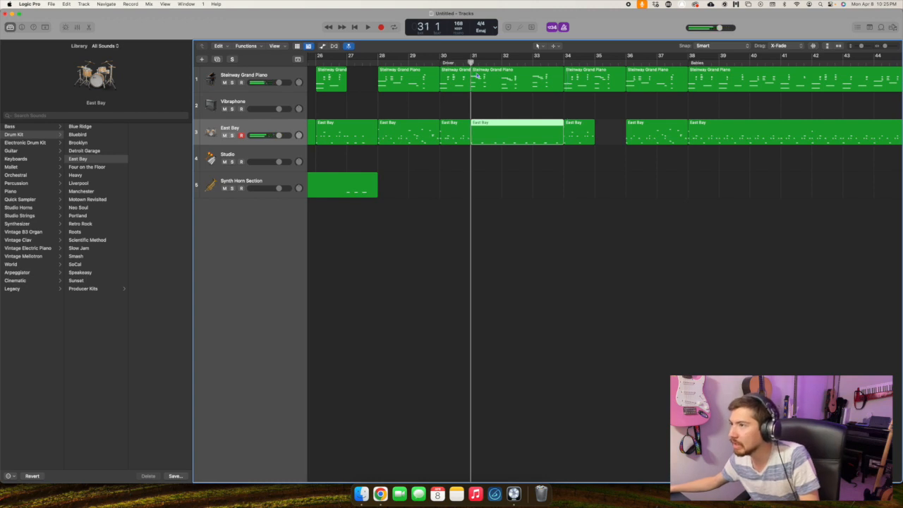
double_click(500, 131)
key(super+a)
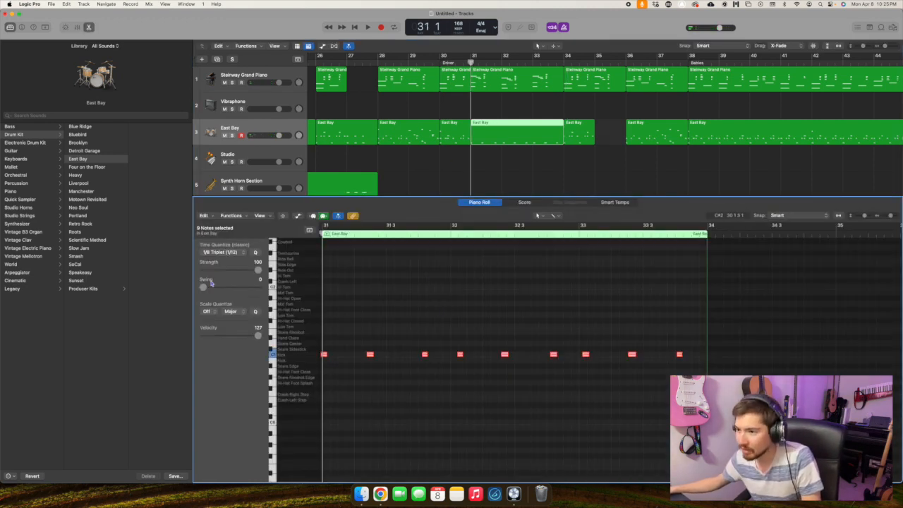
click(214, 252)
click(217, 253)
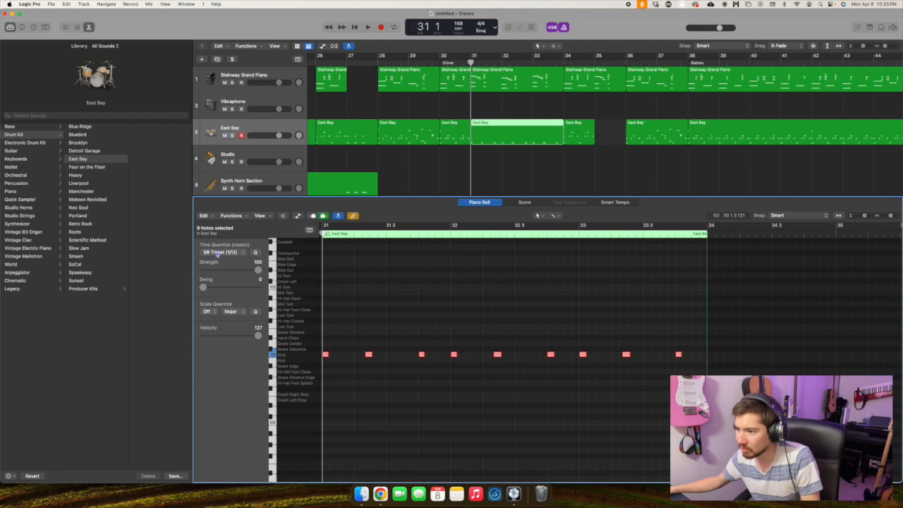
key(space)
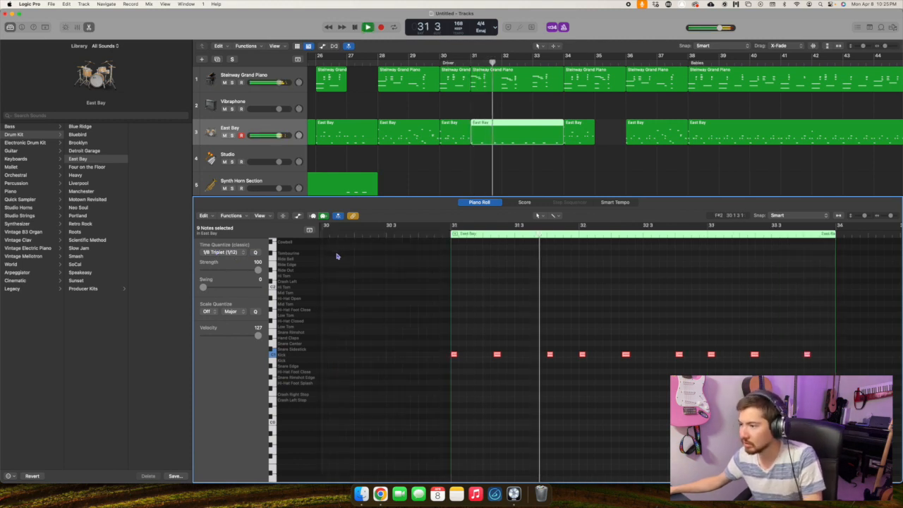
click(223, 252)
click(223, 260)
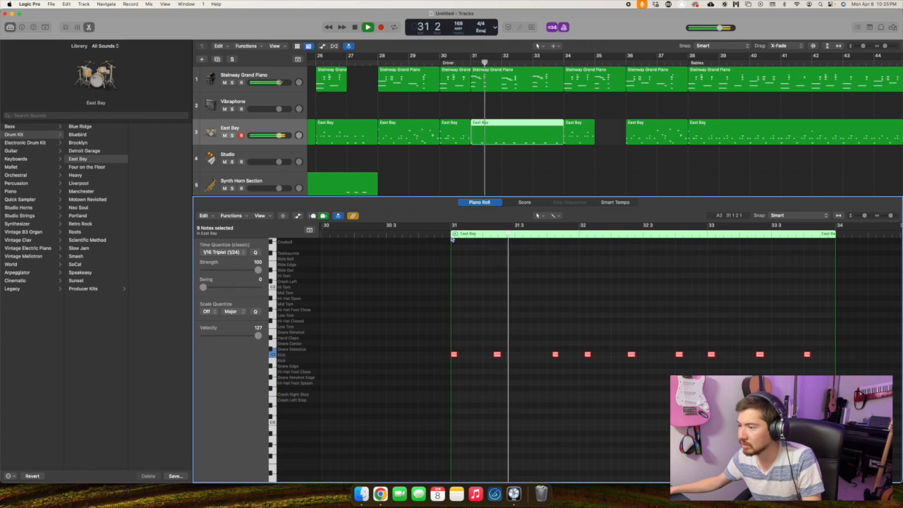
Delete the kick notes and their East Bay region at bars 31 to 33.
click(490, 281)
key(super+a)
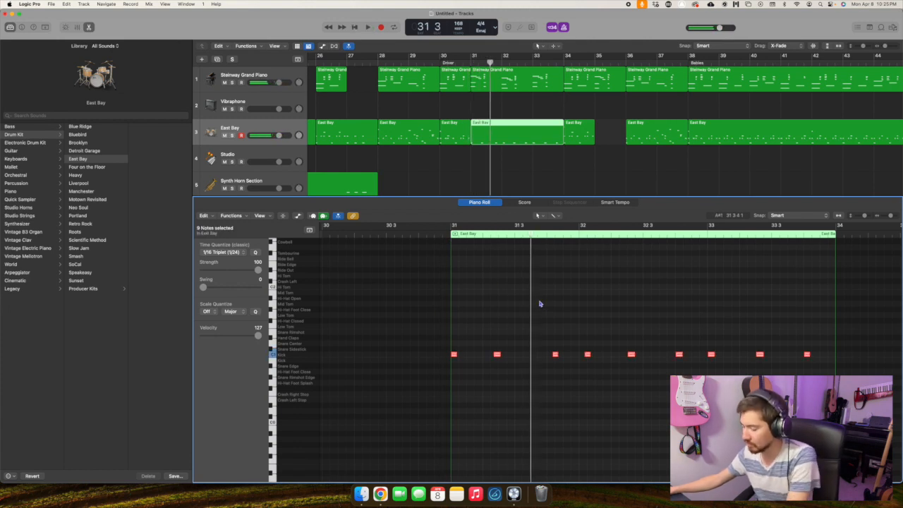
key(Delete)
click(496, 136)
key(Delete)
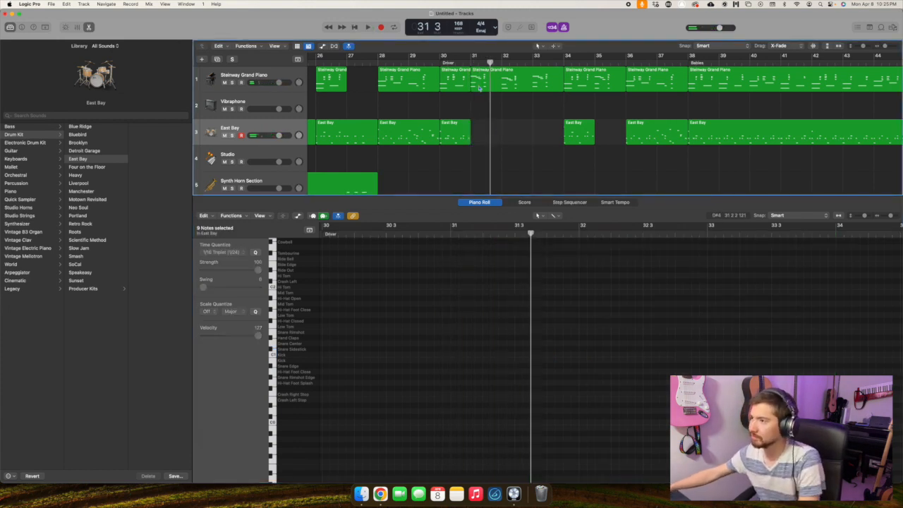
Record a new kick take on the East Bay track from bar 31 through bar 33 and play it back.
click(472, 62)
key(r)
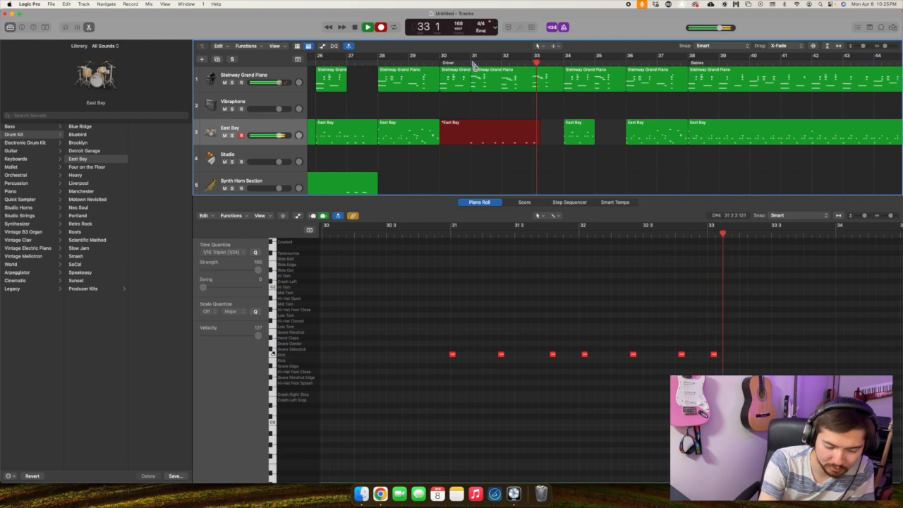
key(space)
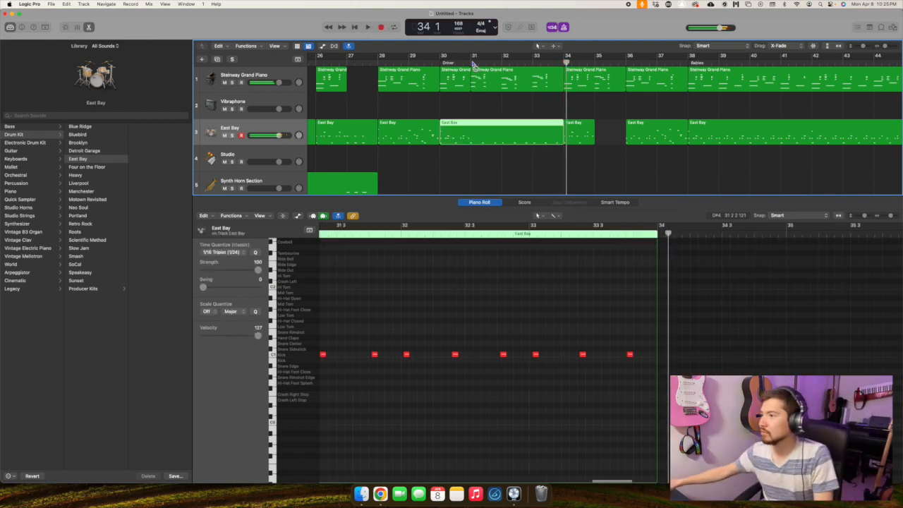
key(space)
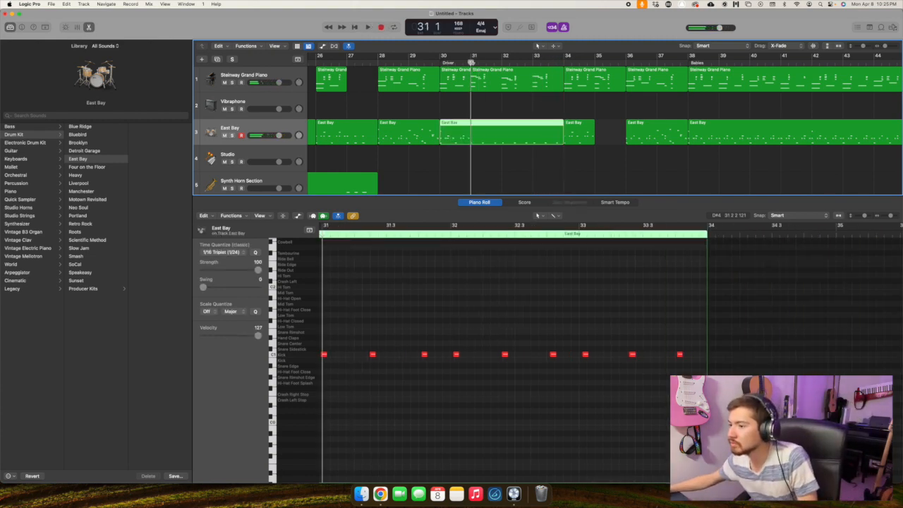
key(space)
Quantize only the kick notes in bars 31 to 33 of the East Bay region to 1/16 Triplet and play them.
drag(447, 337, 847, 410)
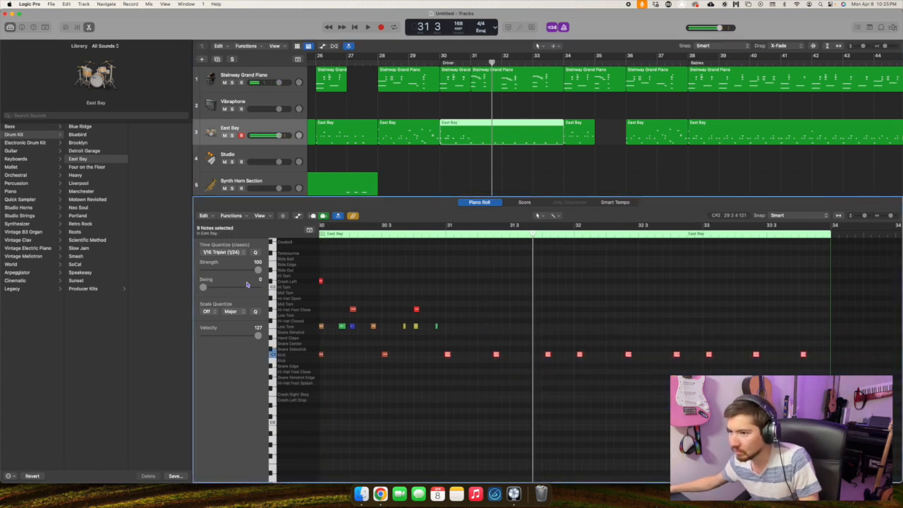
click(233, 252)
click(233, 252)
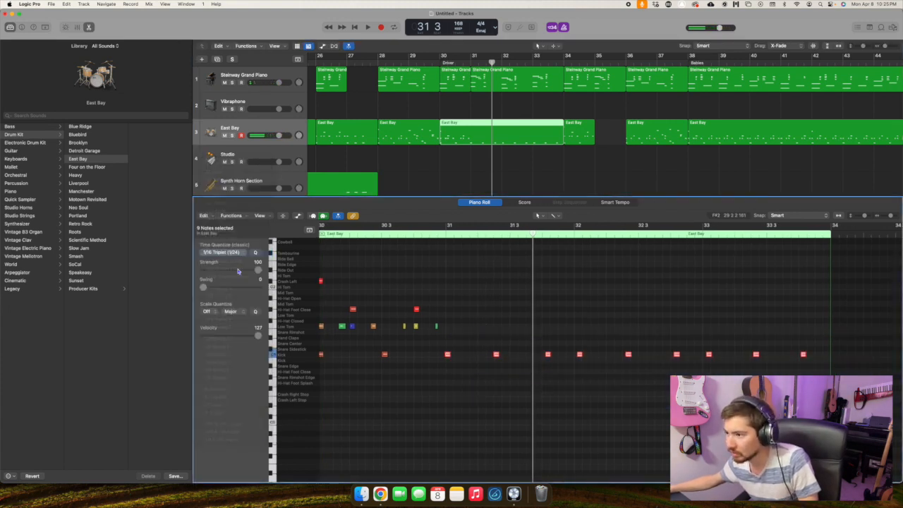
click(448, 236)
key(space)
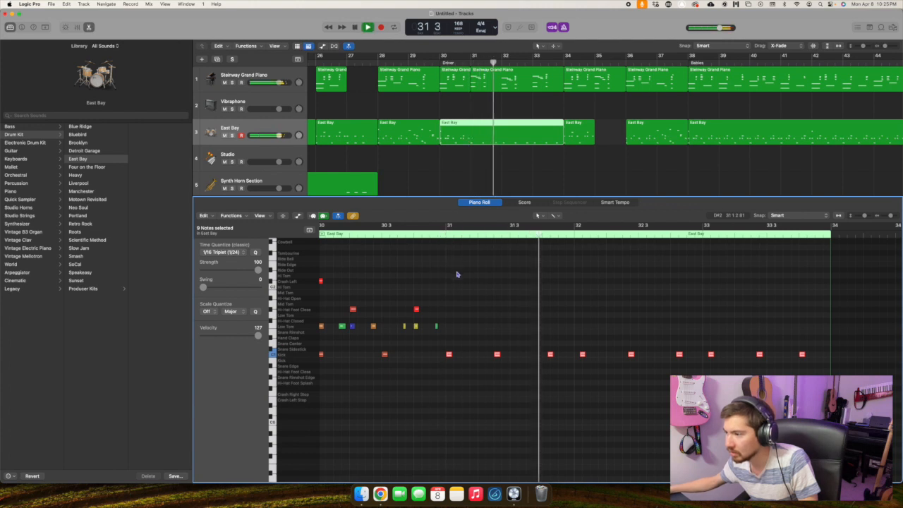
key(space)
Change the quantization of the kick notes in bars 31 to 33 to 1/8 Triplet and play from bar 31.
click(233, 252)
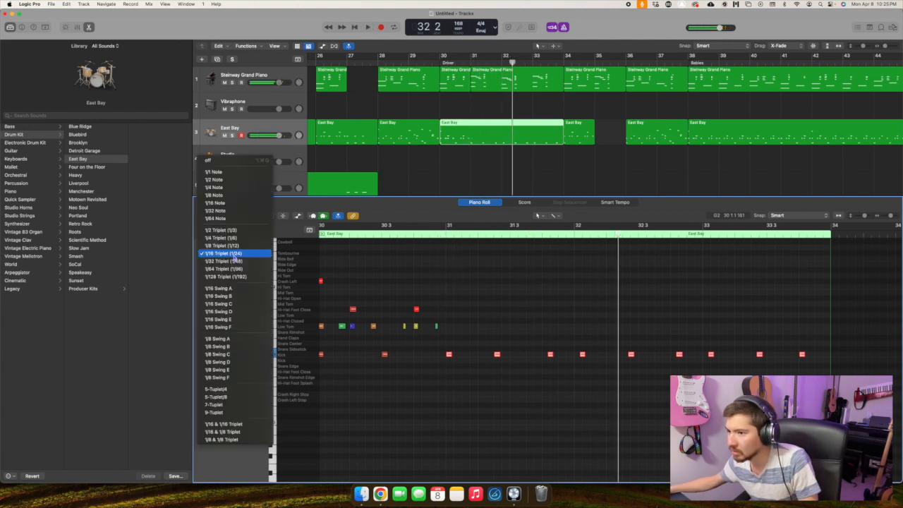
click(238, 244)
click(447, 235)
key(space)
key(space)
Move the second kick note of bar 31 slightly later and play the region from bar 31.
click(476, 297)
drag(488, 360, 497, 358)
click(445, 237)
key(space)
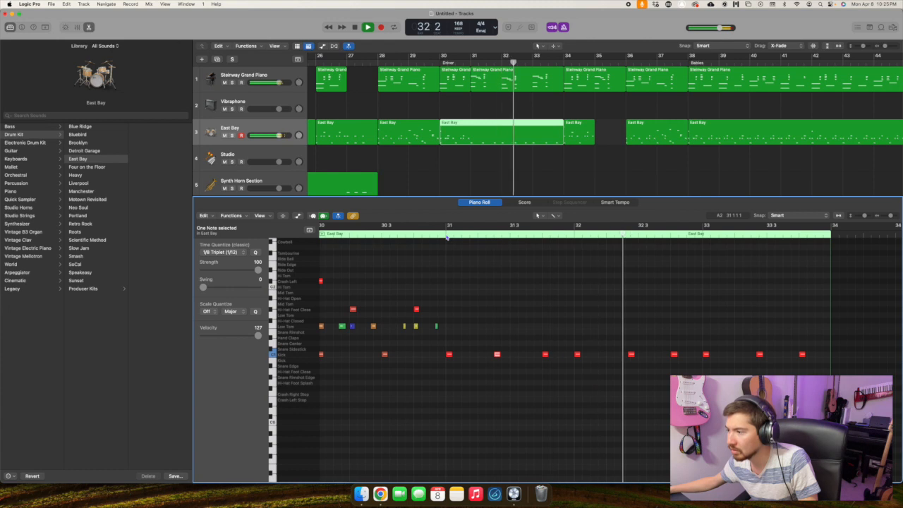
key(space)
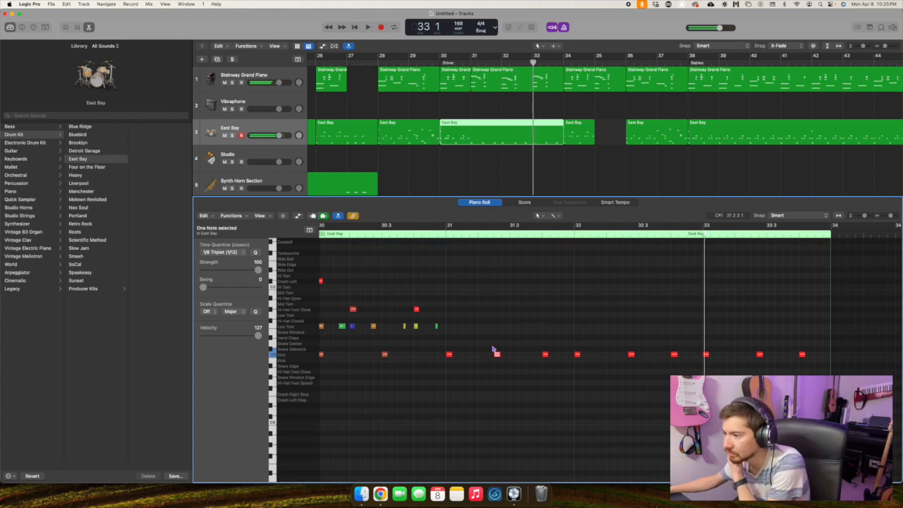
Quantize the first two kick notes of bar 31 to 1/8 Triplet and play the result from bar 31.
shift+click(448, 354)
click(224, 252)
click(226, 256)
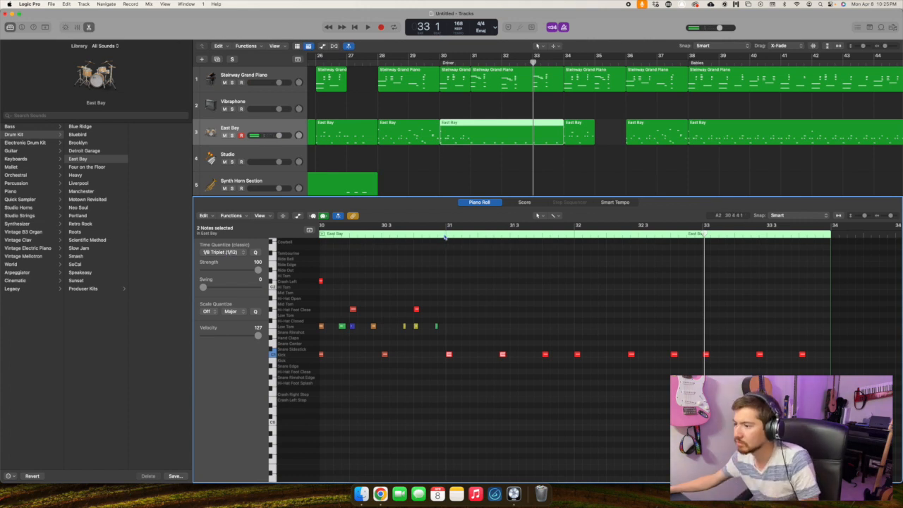
click(437, 236)
key(space)
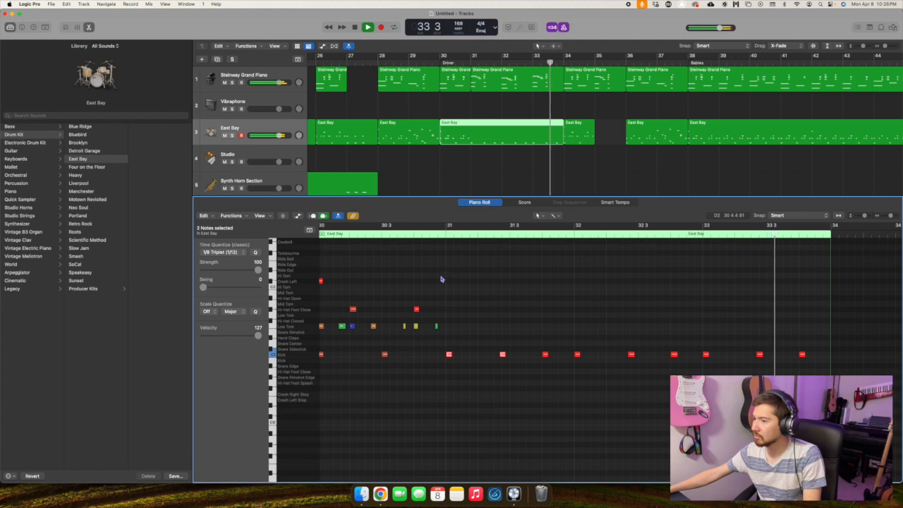
click(446, 238)
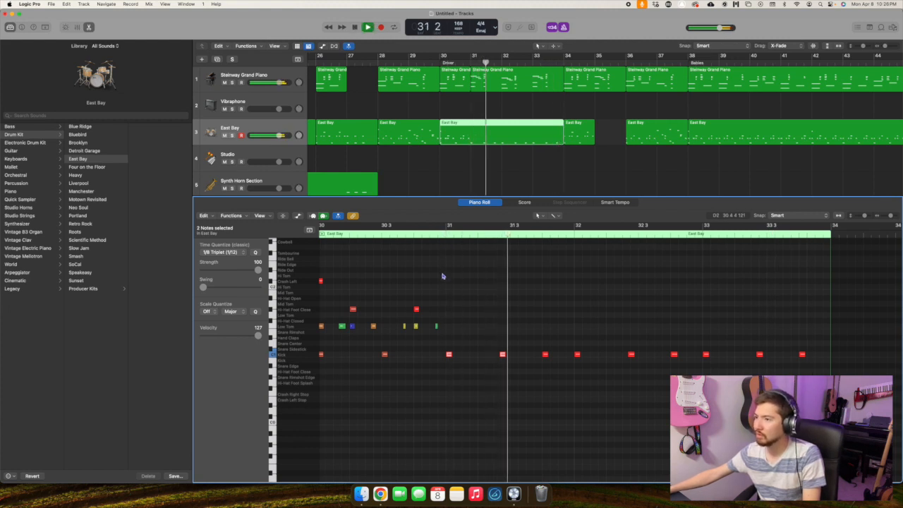
key(space)
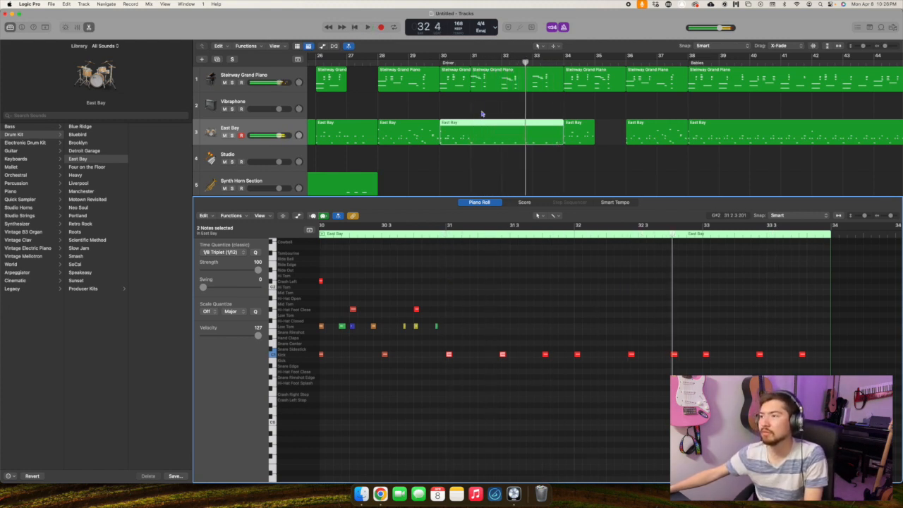
Overdub a snare hit and high, mid and low tom notes in bar 31 of the East Bay track.
click(472, 63)
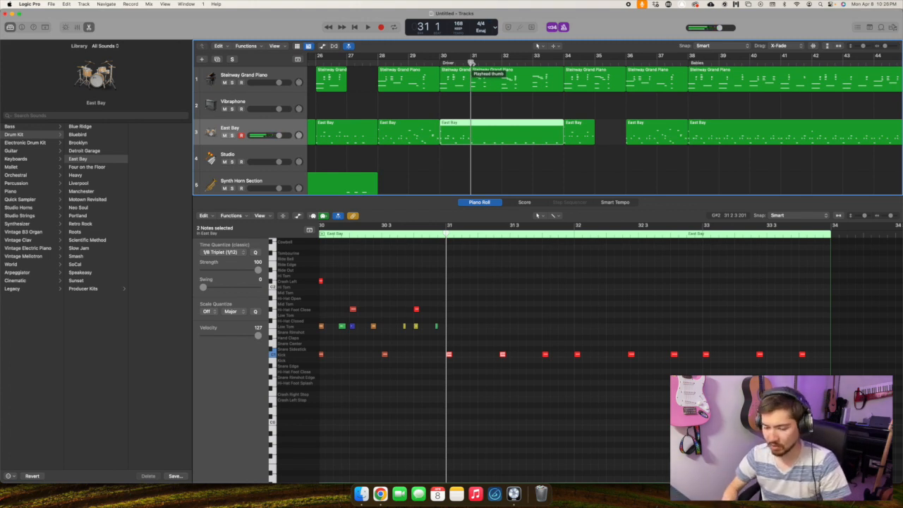
key(r)
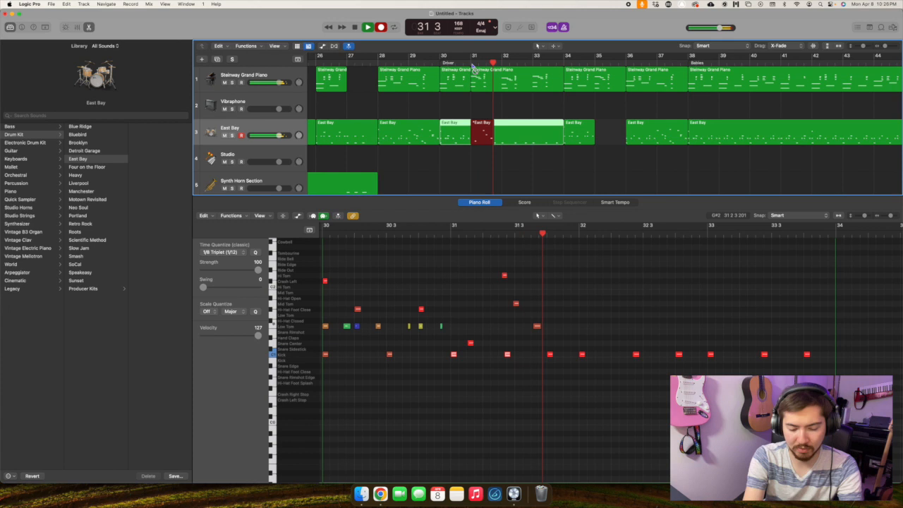
key(space)
Quantize the overdubbed snare and tom notes in bar 31 to 1/8 Triplet and play them back.
drag(462, 267, 569, 353)
click(212, 252)
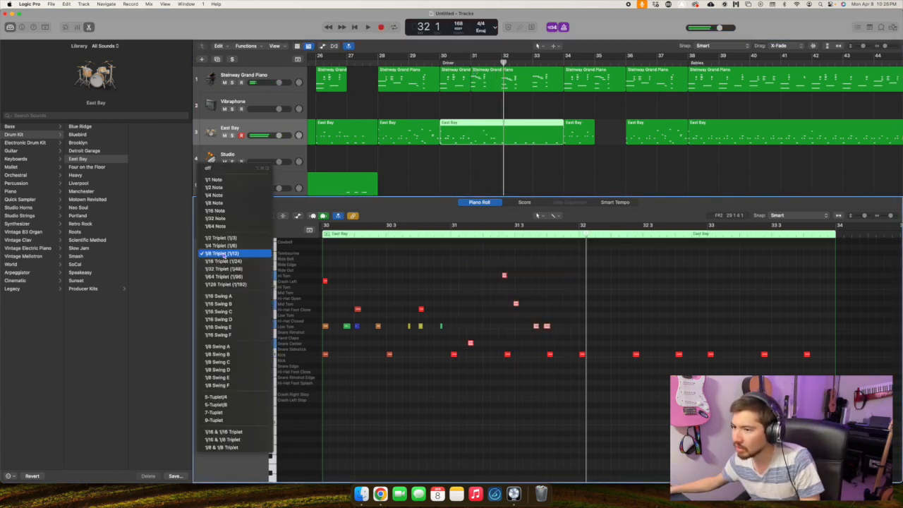
click(211, 252)
click(451, 236)
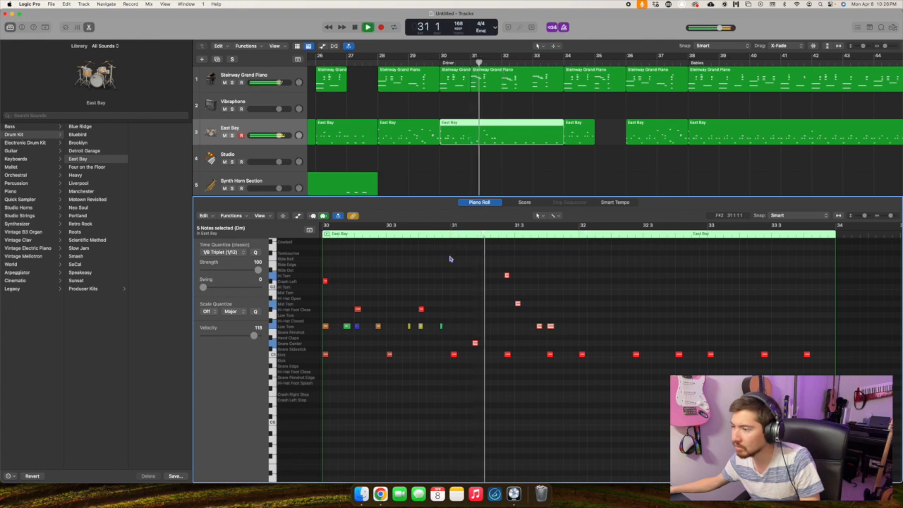
click(447, 258)
key(space)
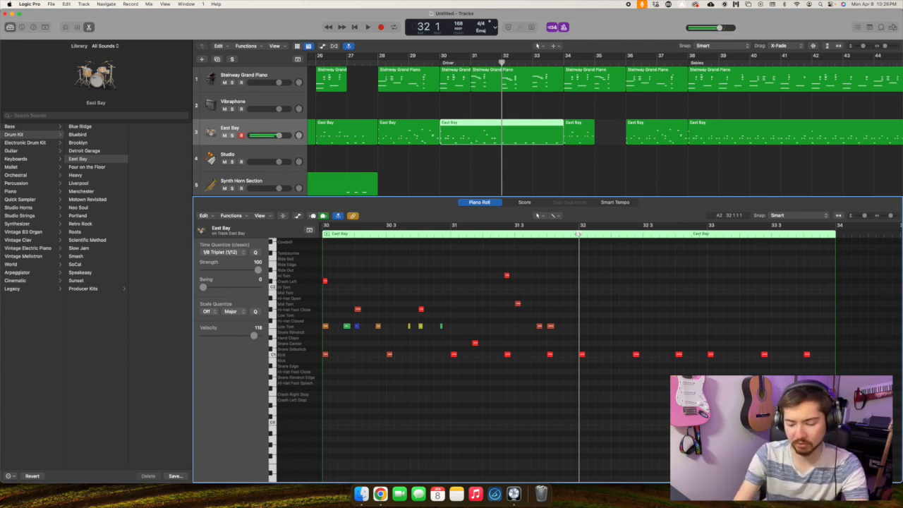
Overdub high, mid and low tom notes in bar 32 of the East Bay track and play the bar back.
key(r)
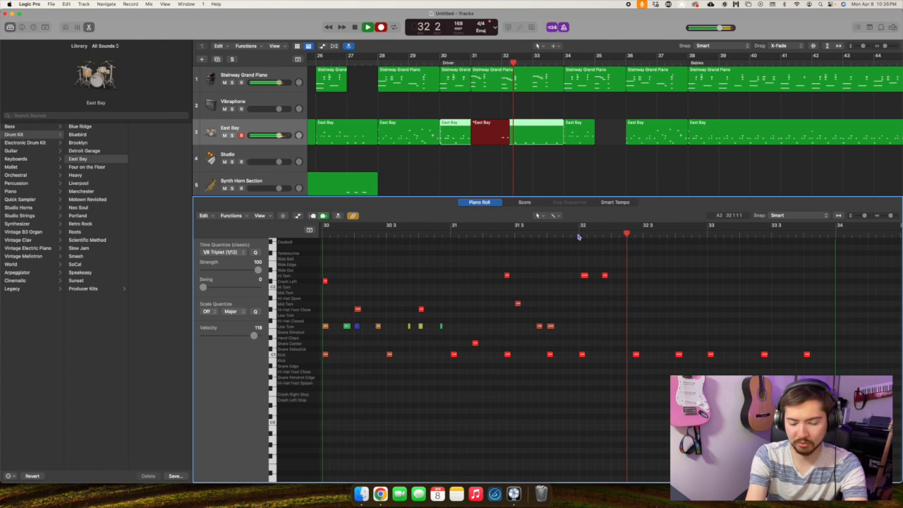
key(space)
click(579, 237)
key(space)
key(space)
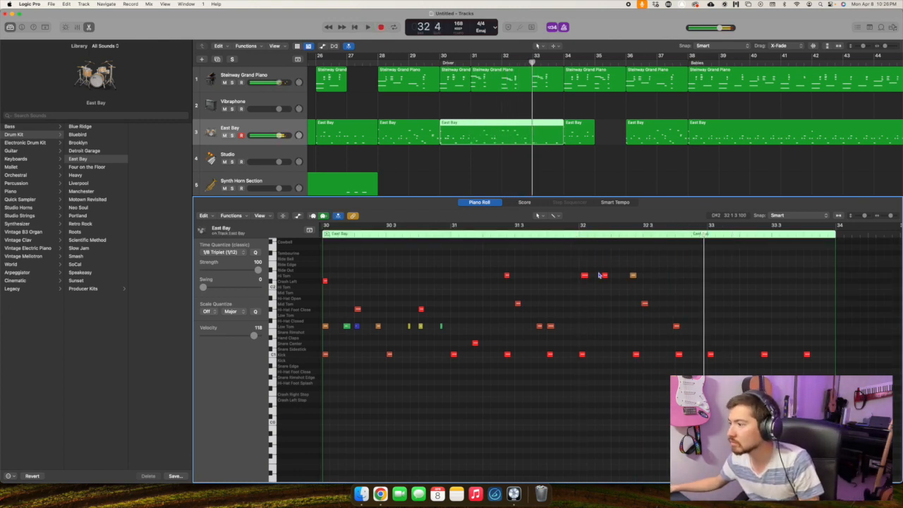
Delete bar 33 from the Steinway Grand Piano and East Bay parts after playing the section back.
click(705, 234)
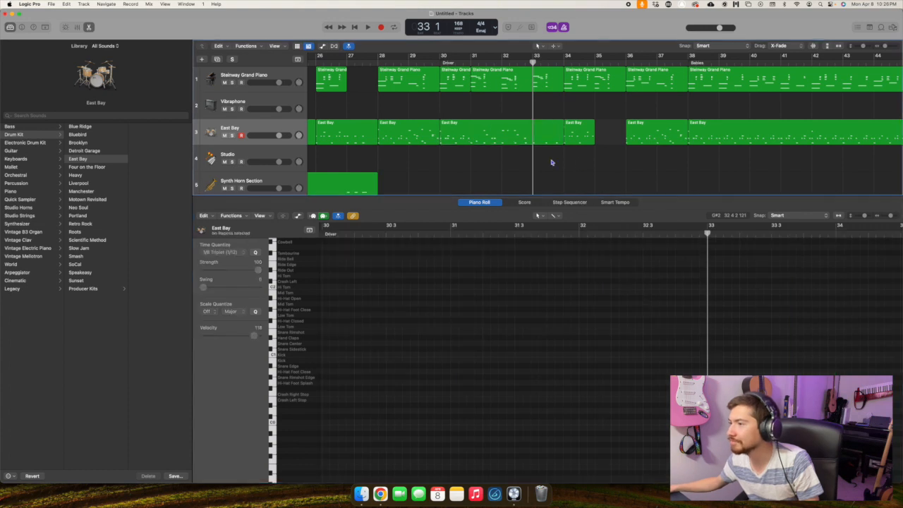
click(553, 161)
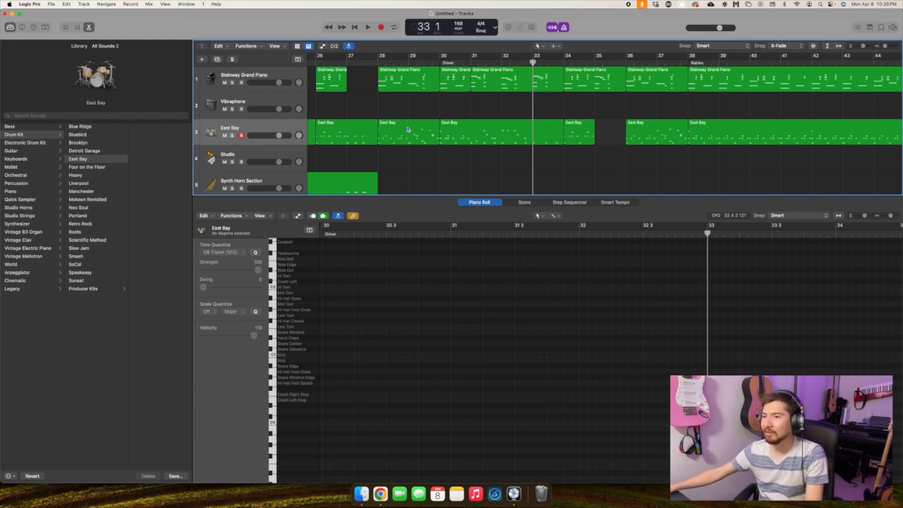
click(257, 102)
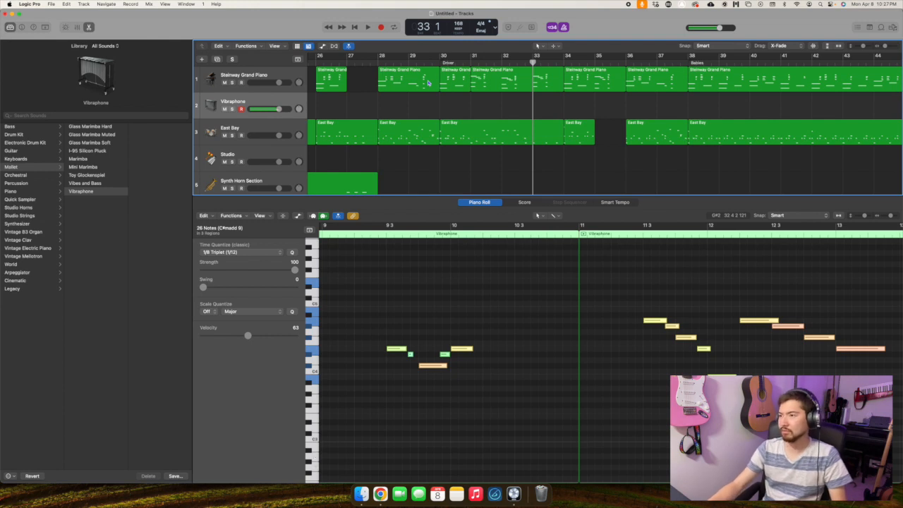
drag(548, 165, 545, 84)
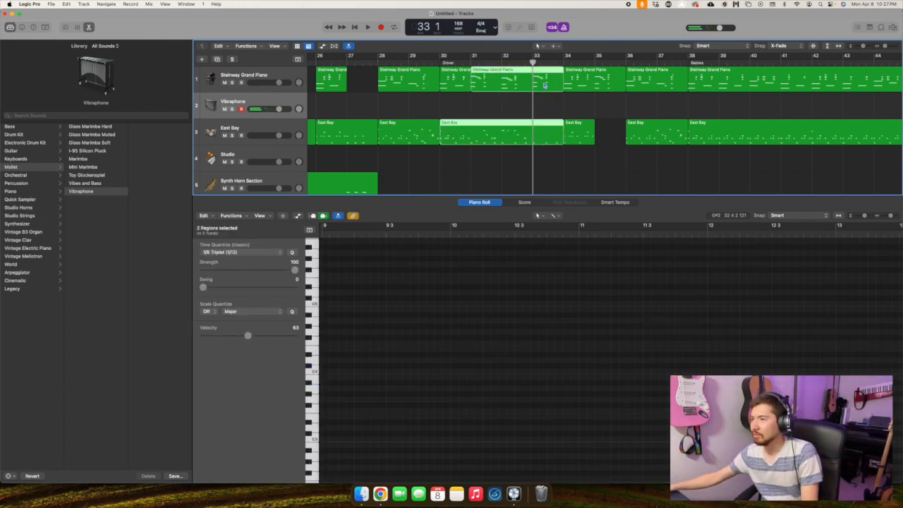
click(503, 62)
key(space)
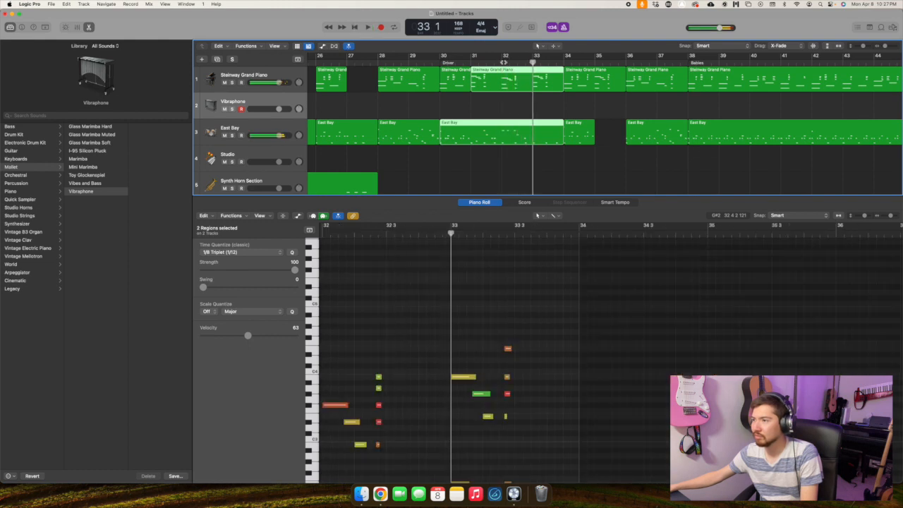
key(space)
drag(551, 155, 548, 86)
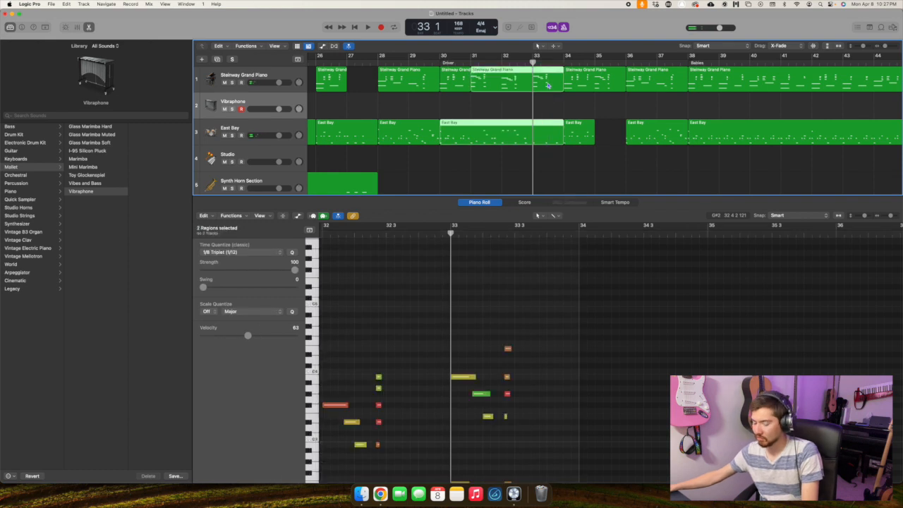
key(Delete)
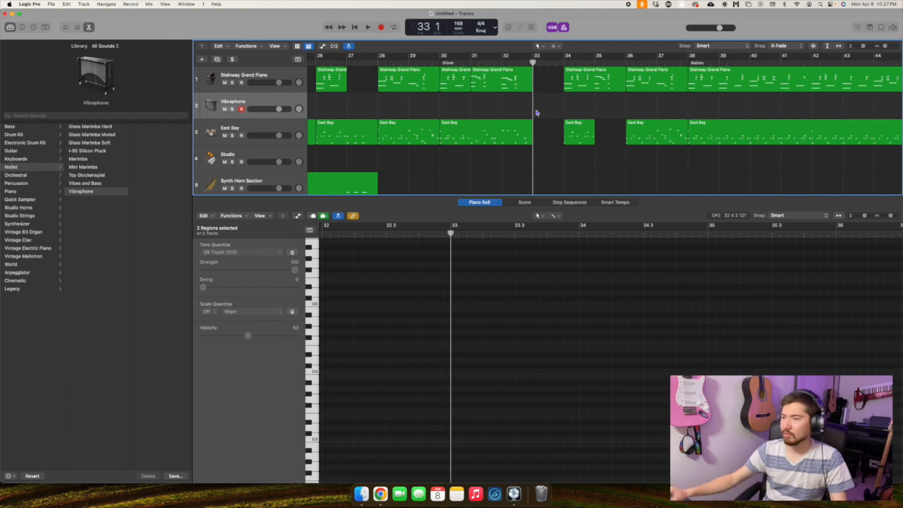
Add a new software instrument track below the Studio track and load the Picked Bass sound on it.
scroll(486, 89, down, 2)
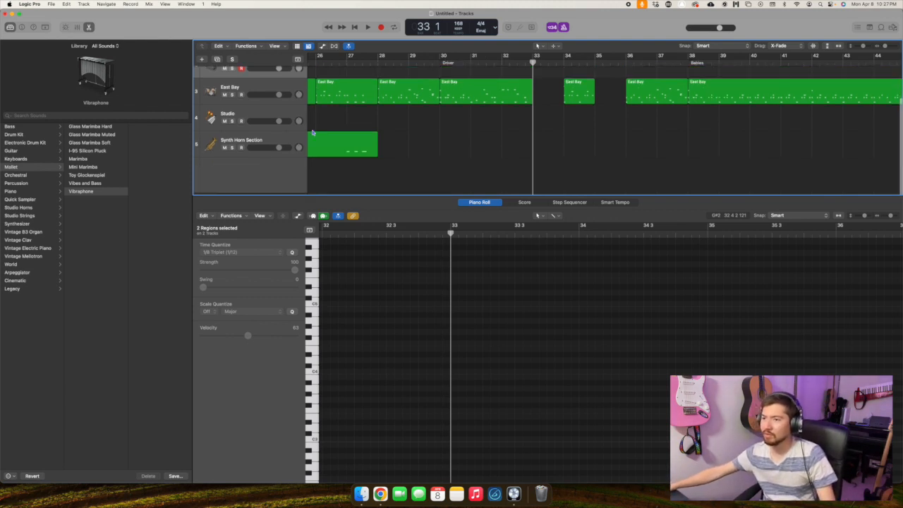
click(261, 119)
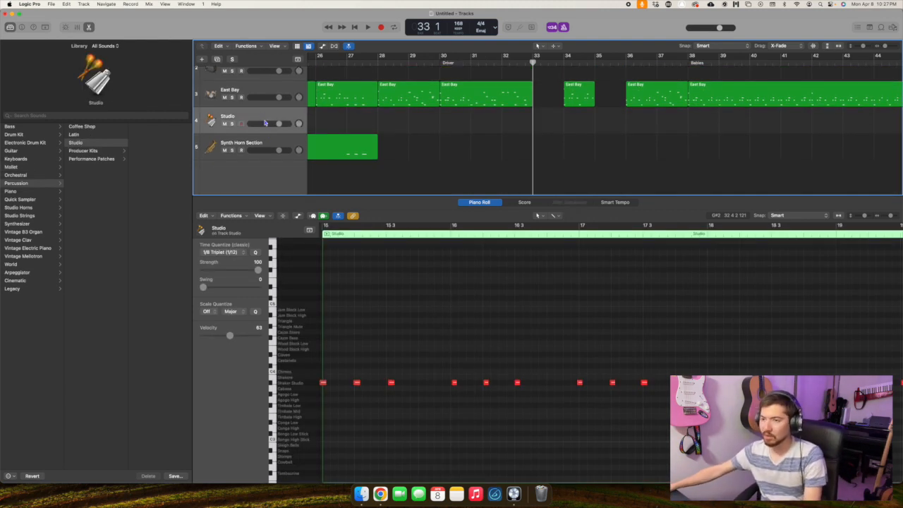
key(super+d)
click(17, 129)
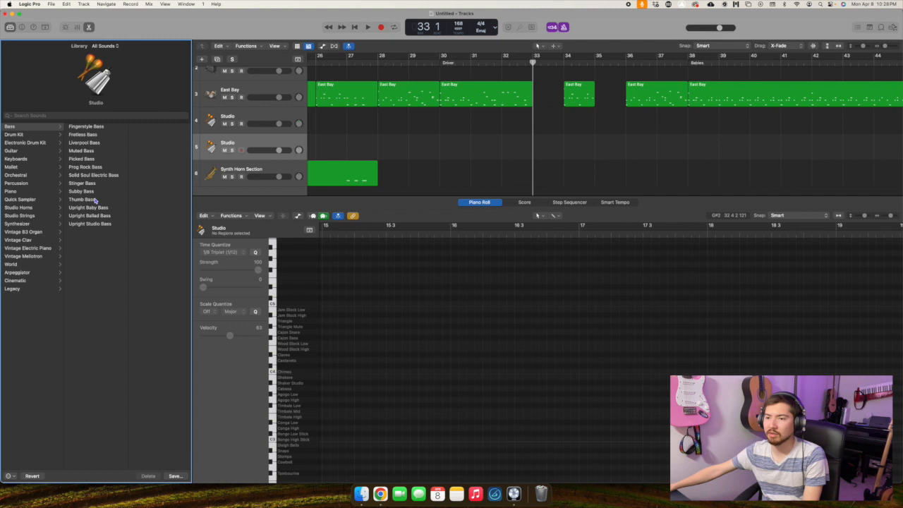
click(89, 159)
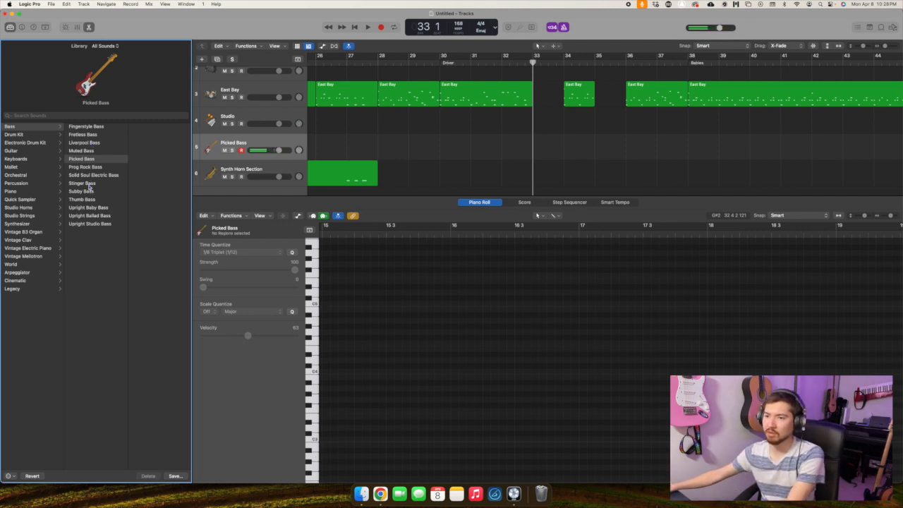
Audition the Prog Rock, Fretless, Stinger, Picked and Thumb Bass sounds, and settle on Solid Soul Electric Bass for the new track.
click(98, 168)
click(100, 176)
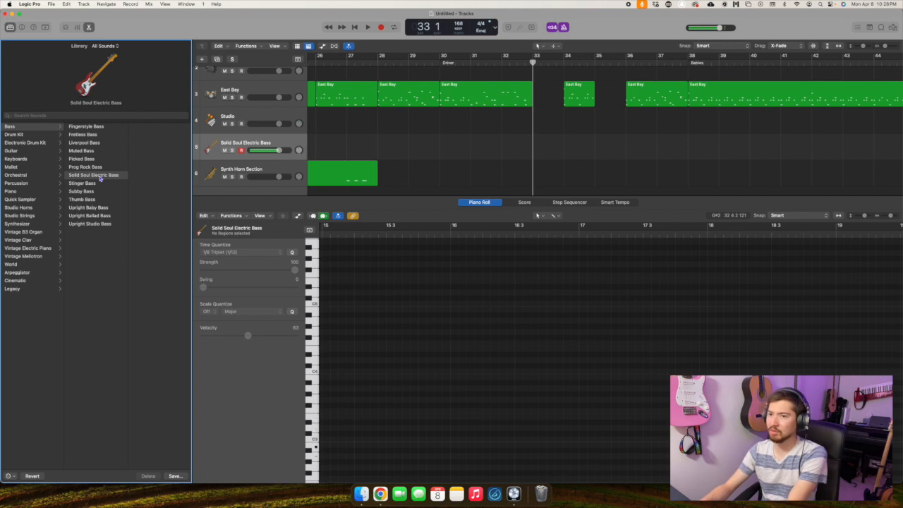
click(84, 136)
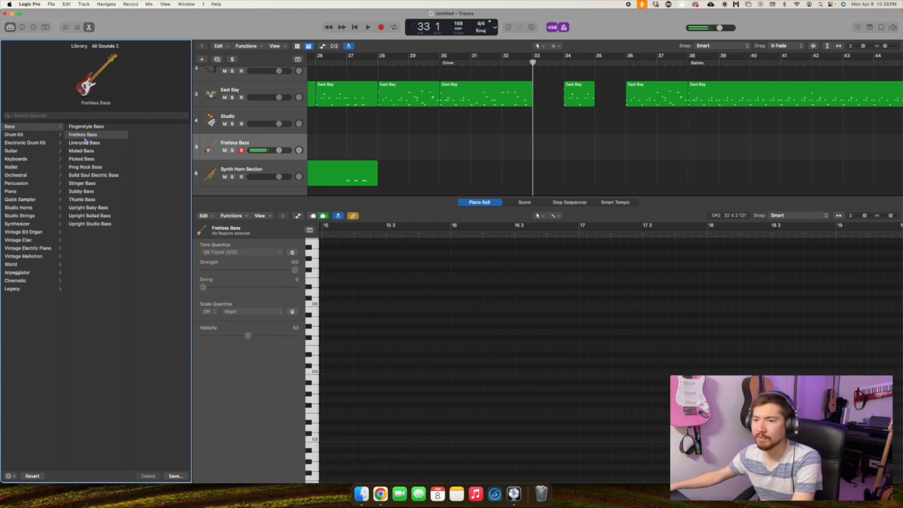
click(87, 168)
click(92, 175)
click(92, 184)
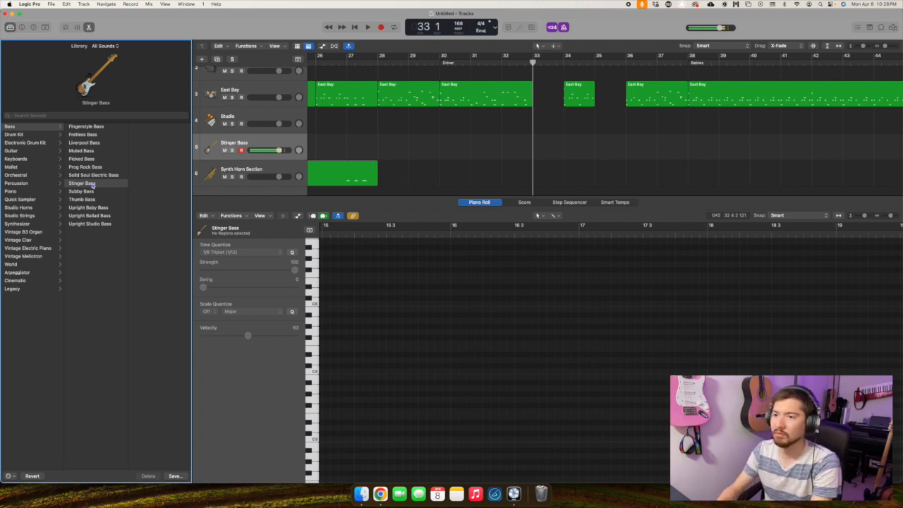
click(86, 160)
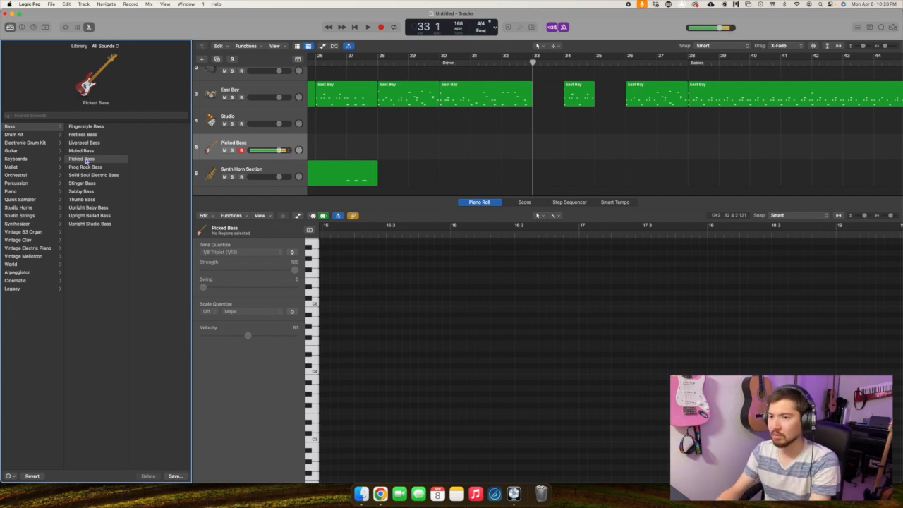
click(95, 200)
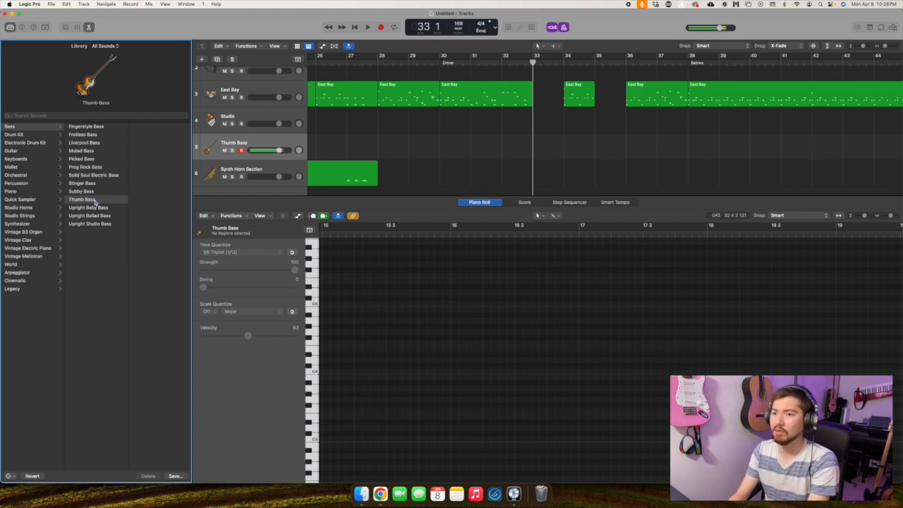
click(82, 175)
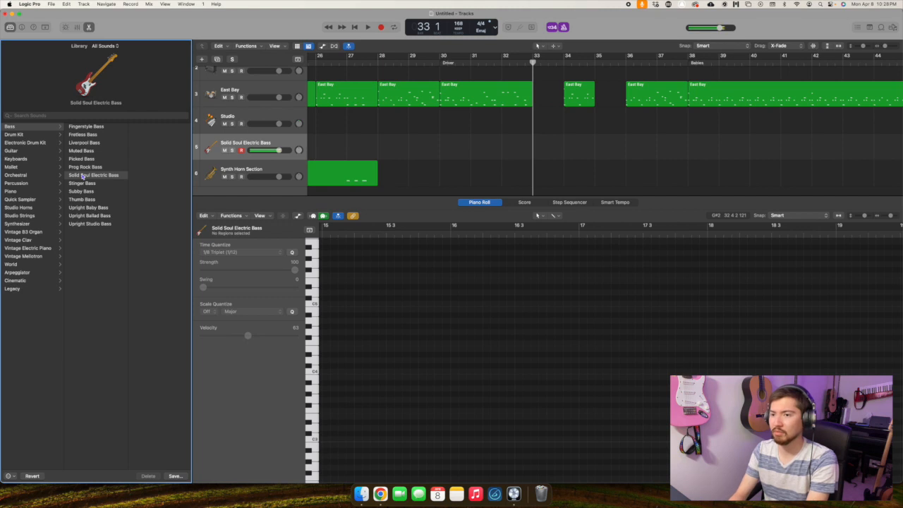
key(r)
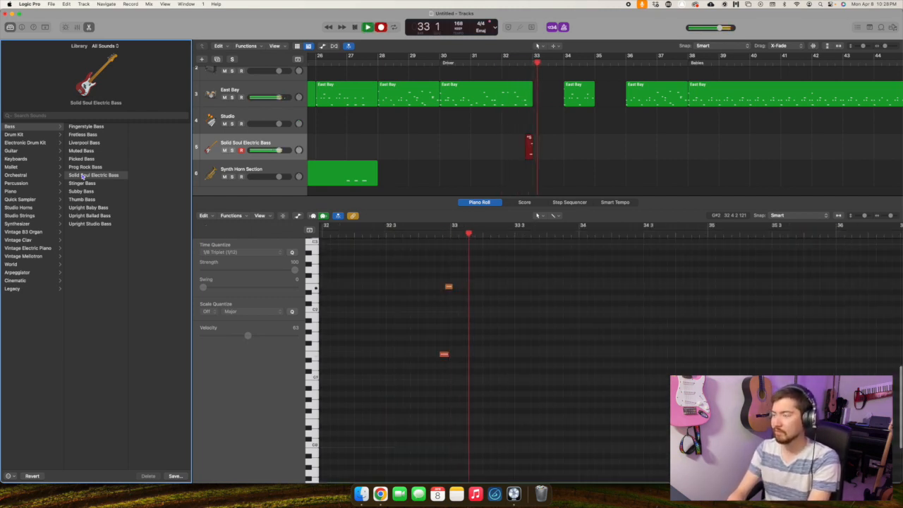
key(space)
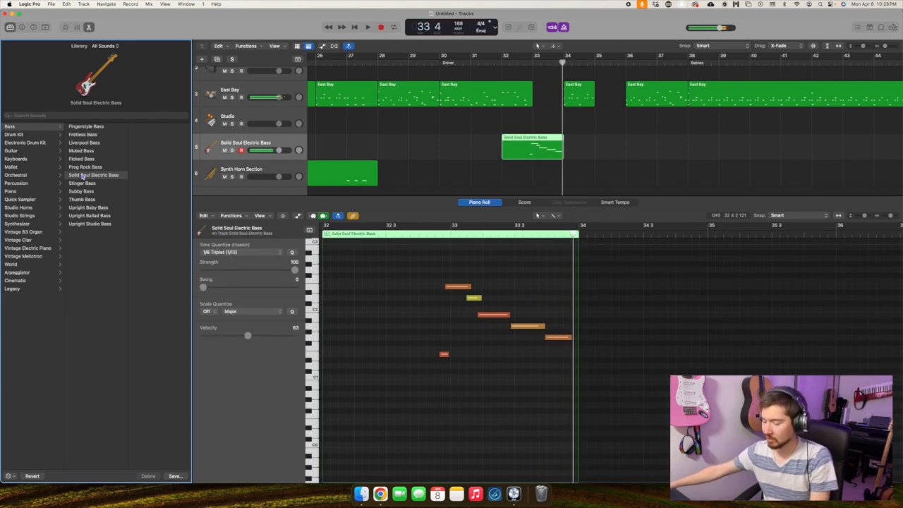
key(super+z)
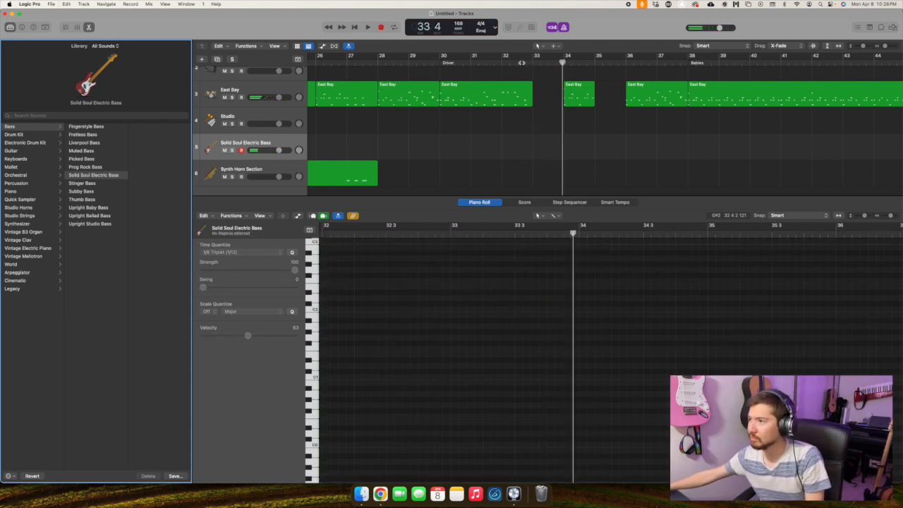
Record a descending bass line through bar 33 on the Solid Soul Electric Bass track, starting from bar 32.
click(501, 63)
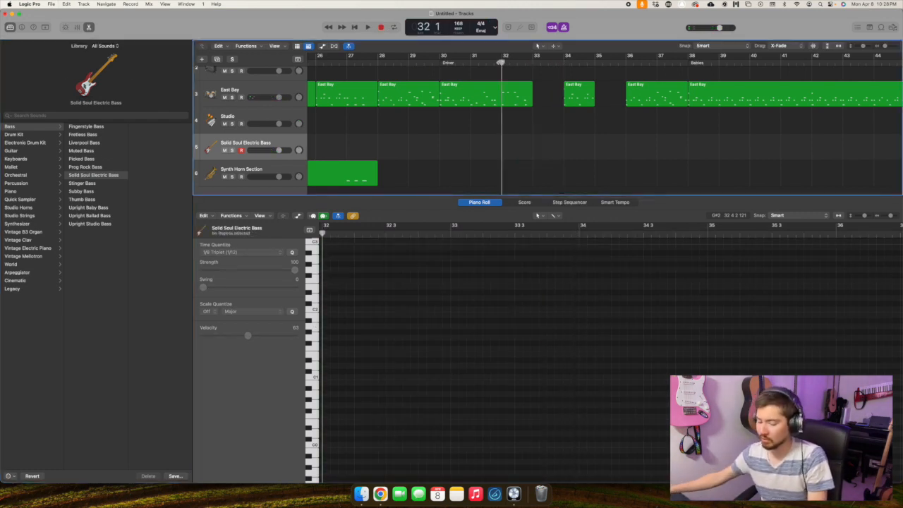
key(r)
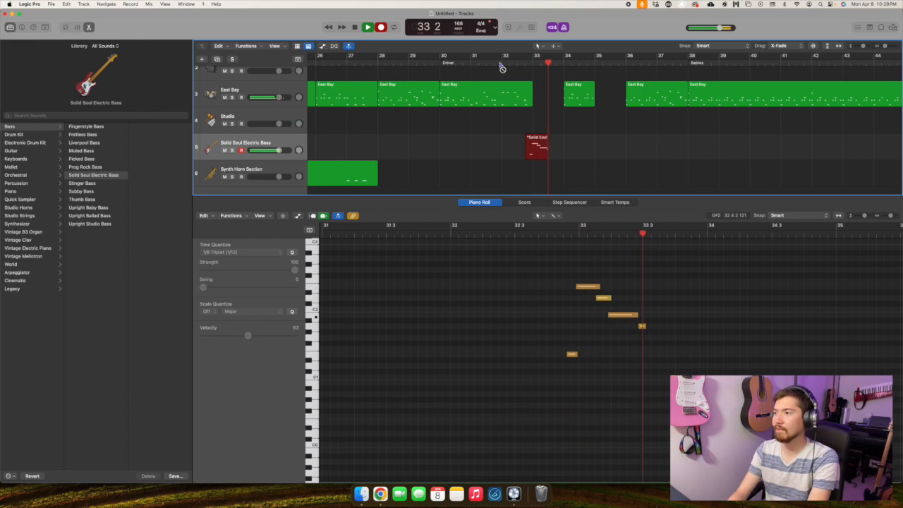
key(space)
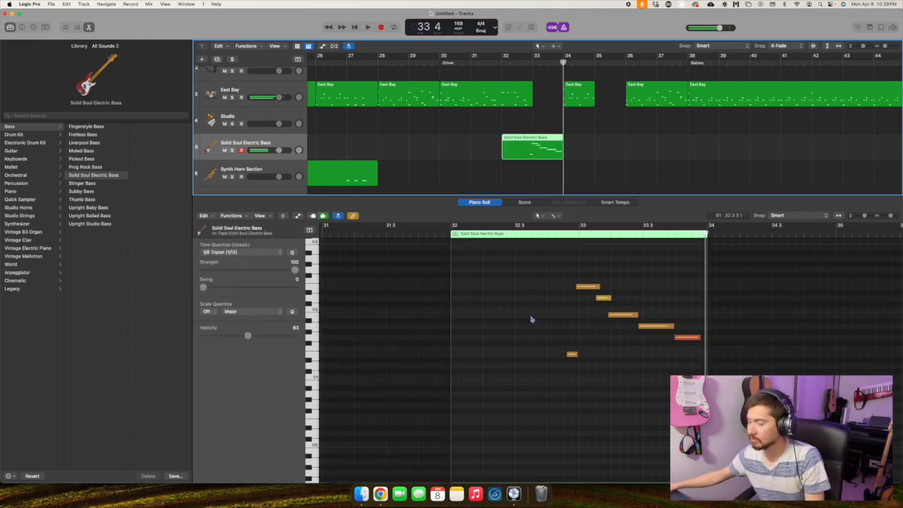
Quantize all notes of the recorded bass line to 1/8 Triplet and play the transition back from bar 32.
key(super+a)
click(238, 252)
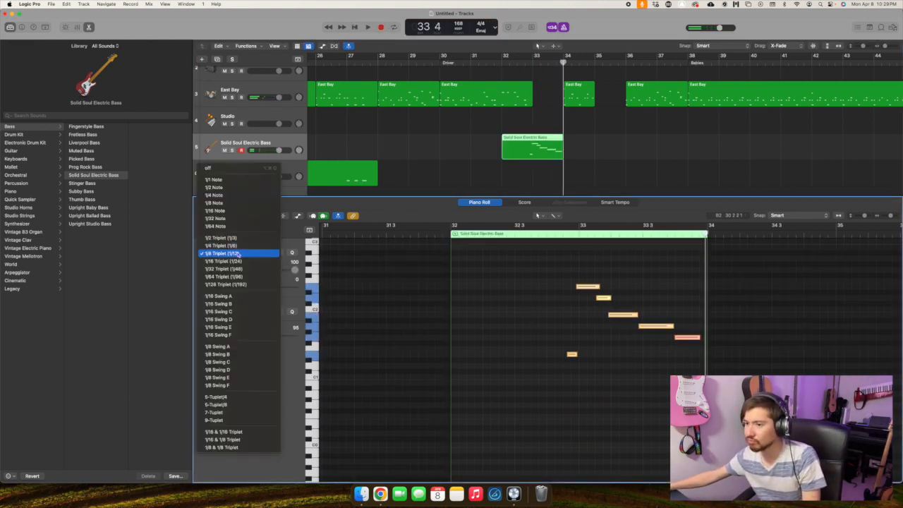
click(238, 252)
click(536, 226)
key(space)
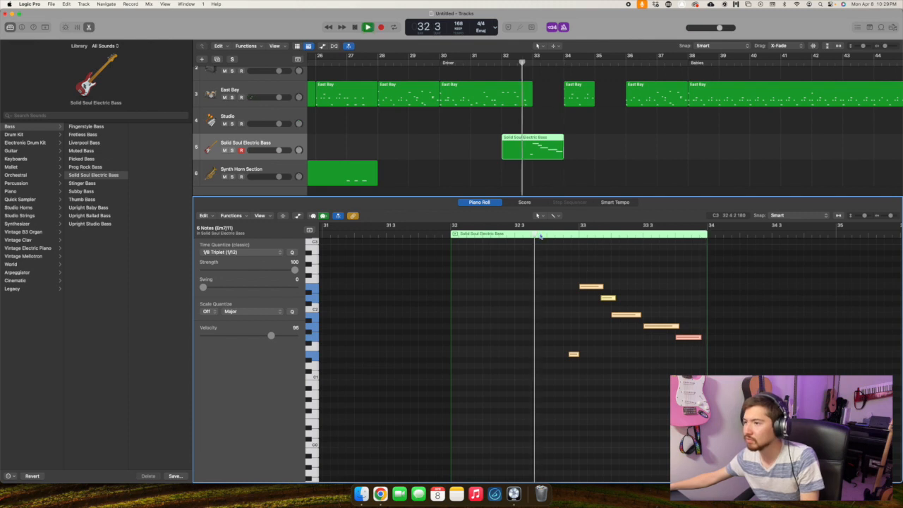
key(space)
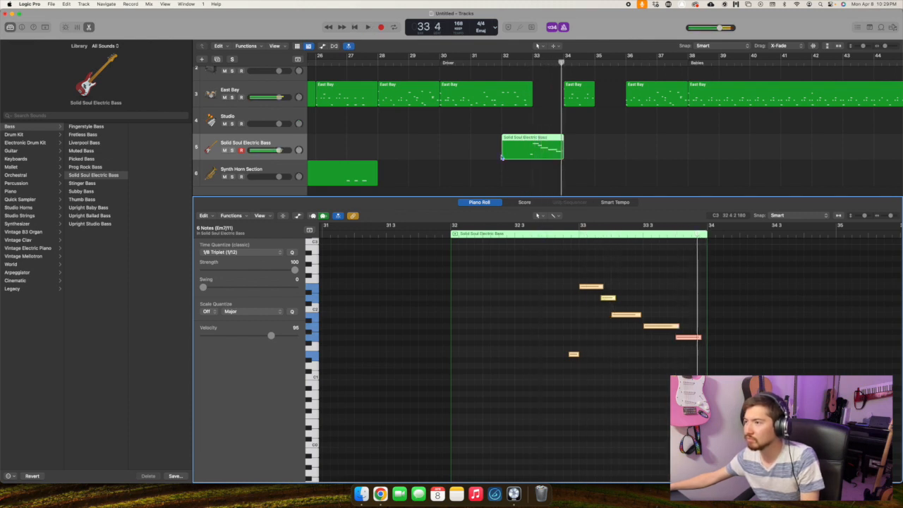
scroll(501, 157, up, 2)
key(space)
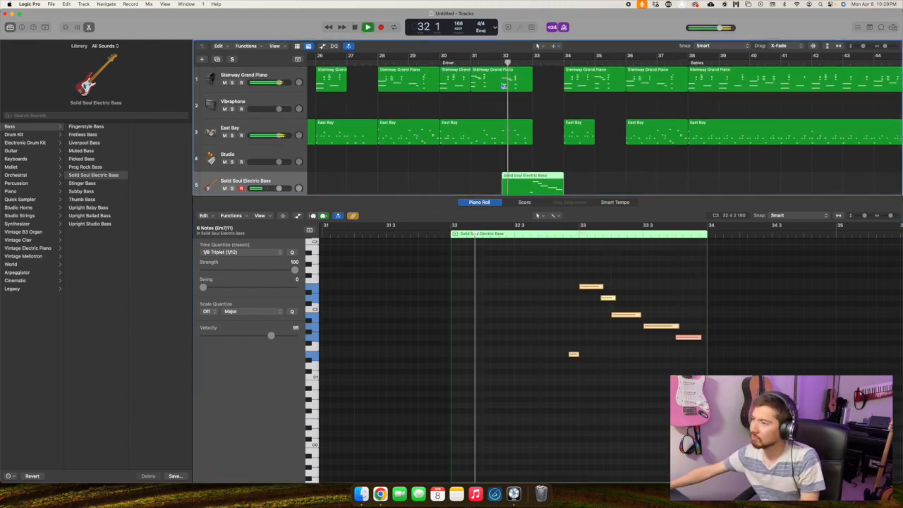
key(space)
Overdub drums on the East Bay track from the second half of bar 32 into bar 33.
click(522, 130)
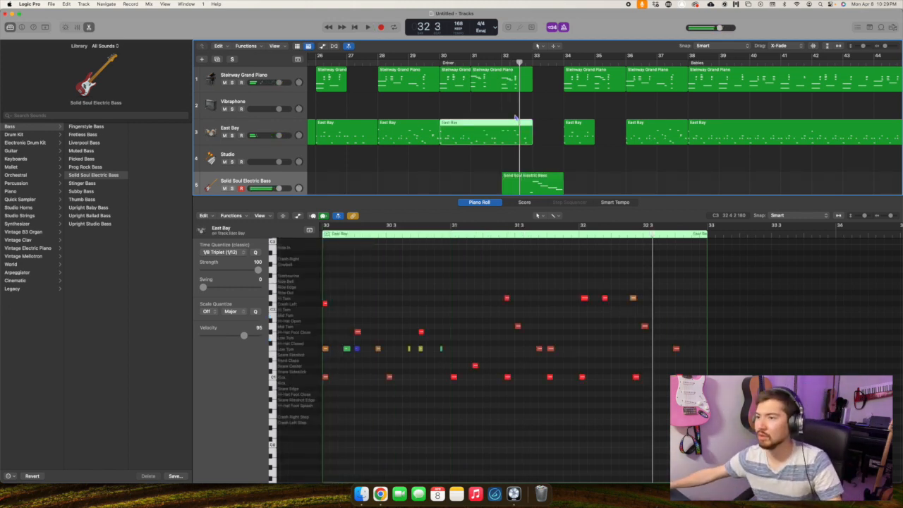
click(271, 125)
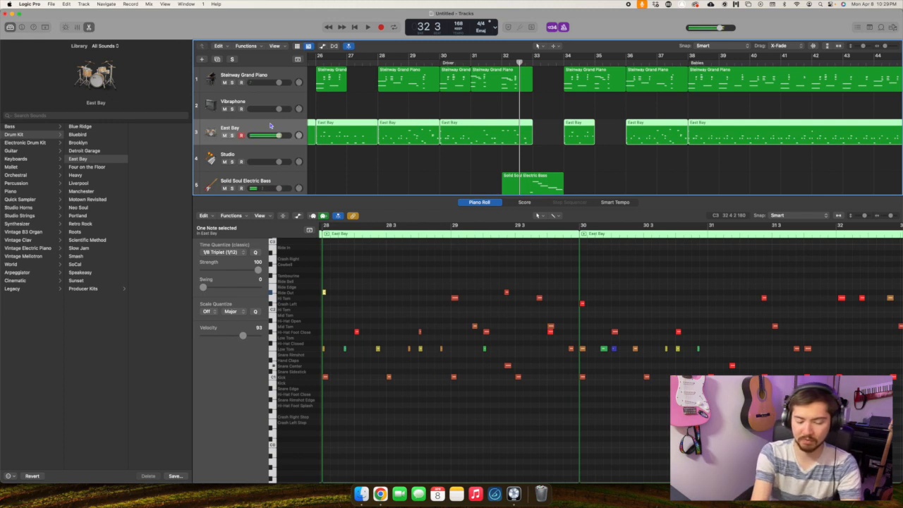
key(space)
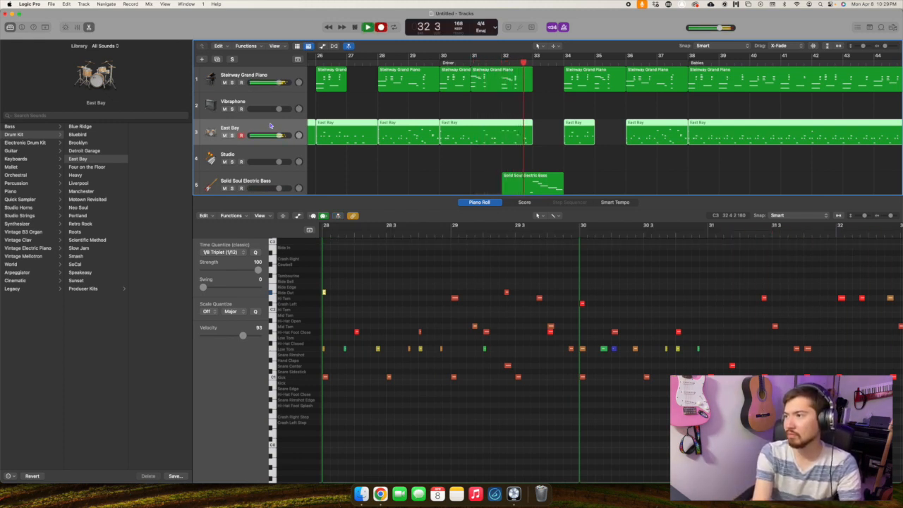
key(r)
key(space)
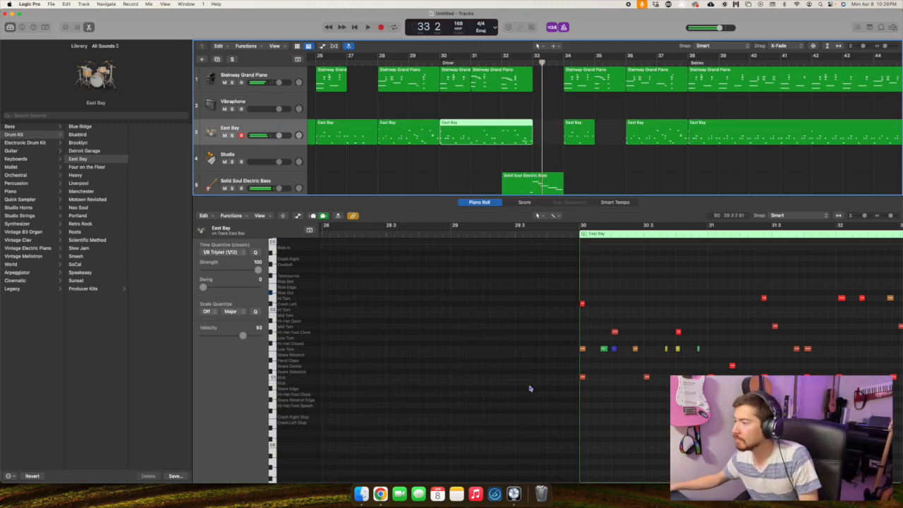
Quantize the three snare center notes at the end of bar 32 in the East Bay region to 1/8 triplets and play them back.
scroll(522, 387, right, 5)
drag(387, 363, 422, 364)
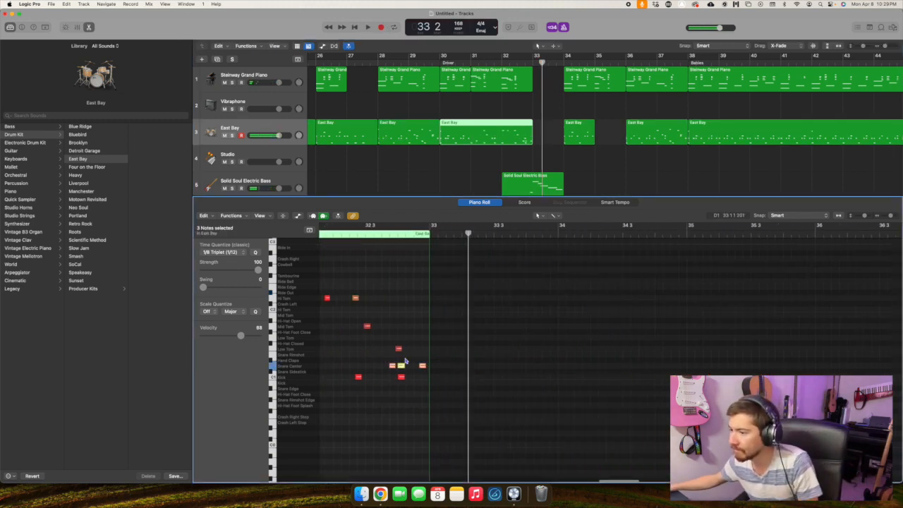
click(207, 253)
click(215, 253)
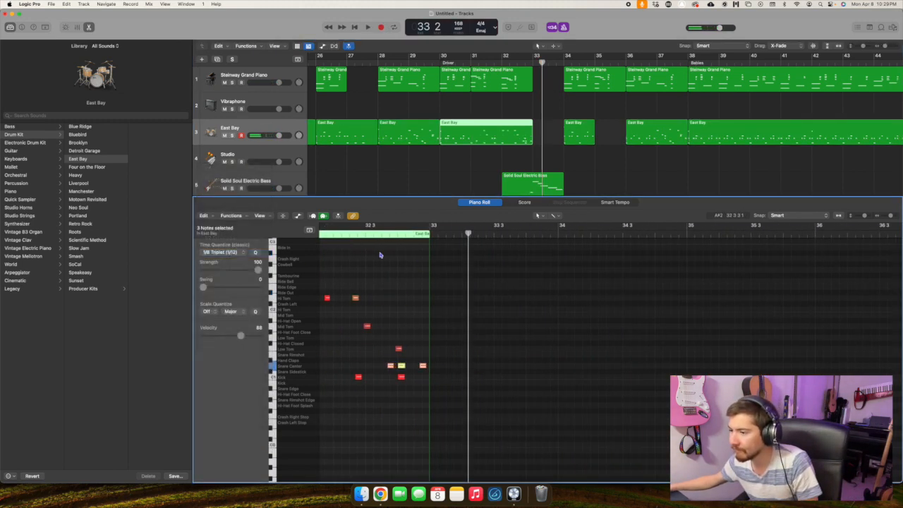
double_click(347, 238)
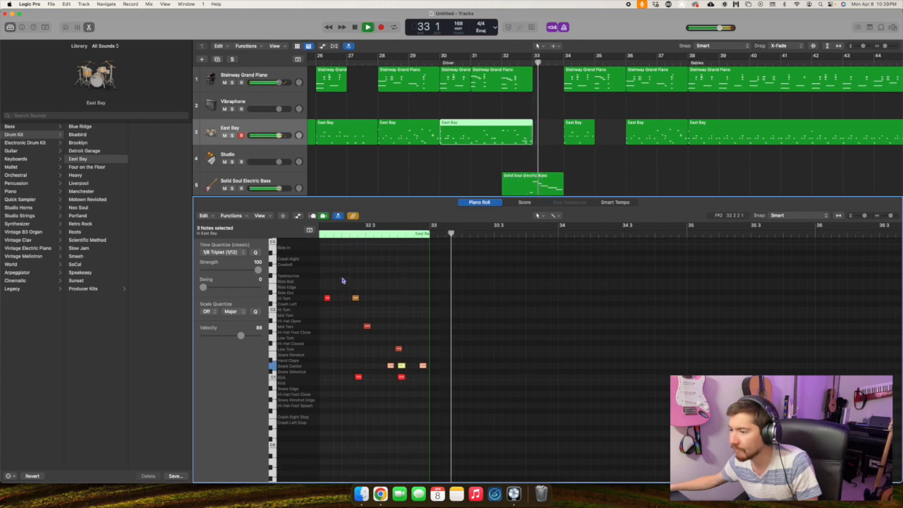
key(space)
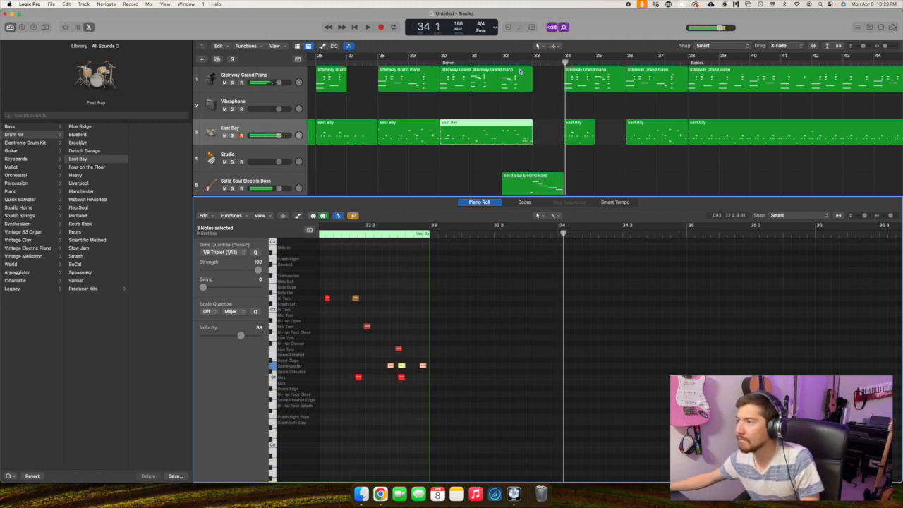
Play back the Driver section ending from bar 31 and again from bar 32 into bar 34 to check the drum fill and bass.
key(space)
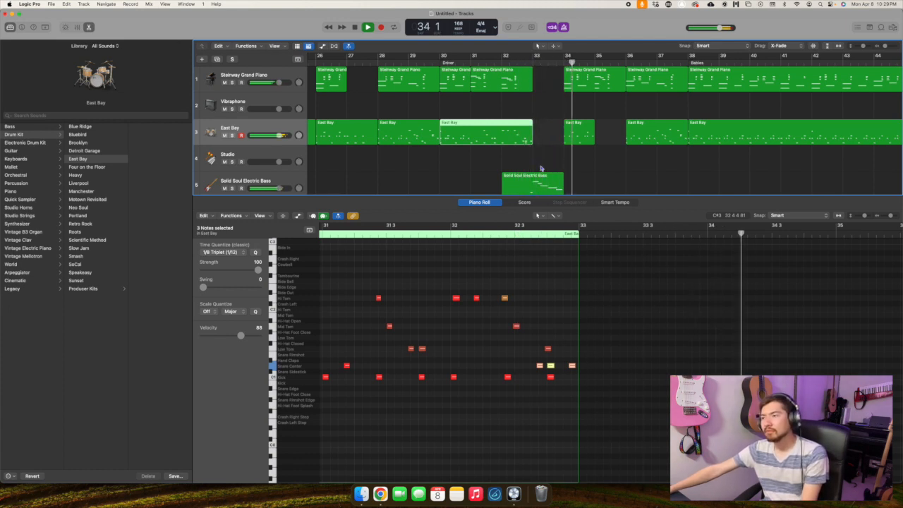
click(476, 61)
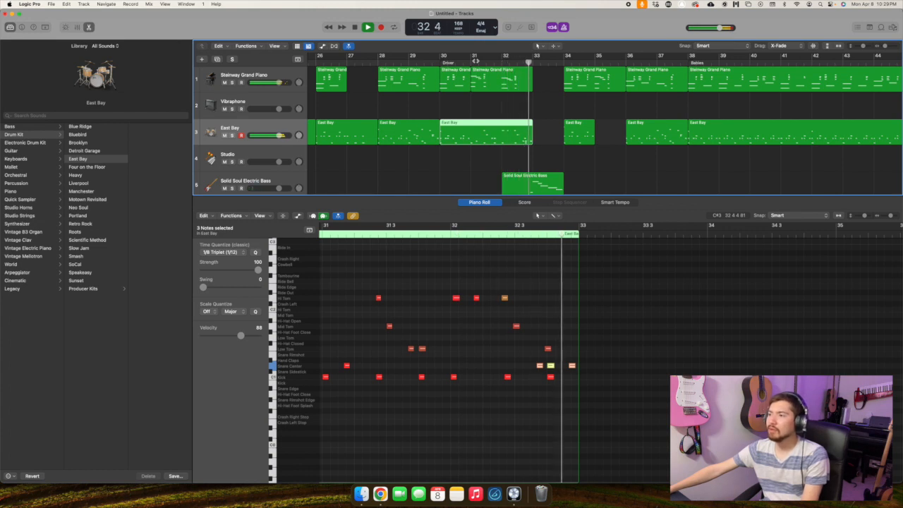
key(space)
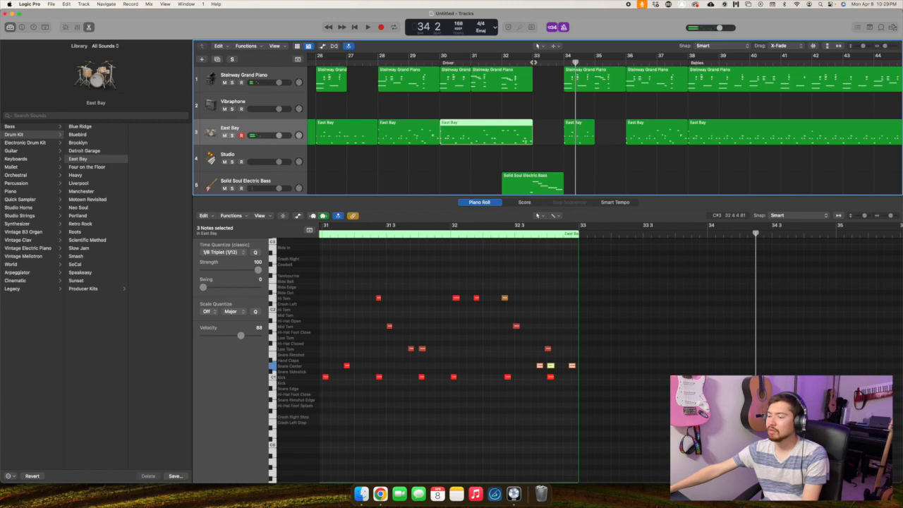
key(space)
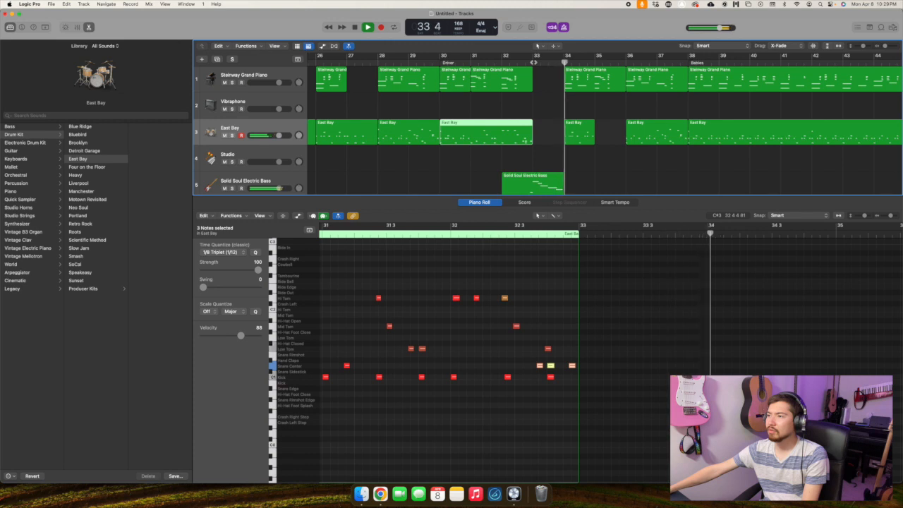
click(501, 62)
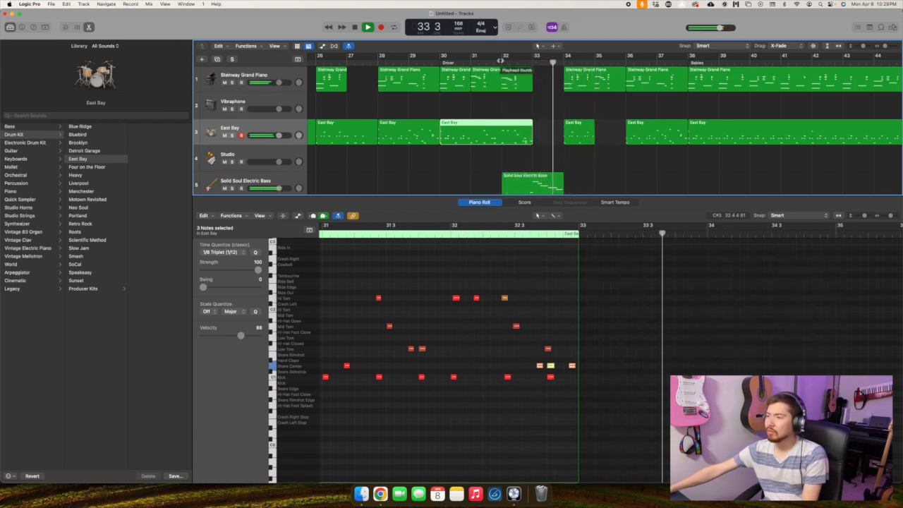
key(space)
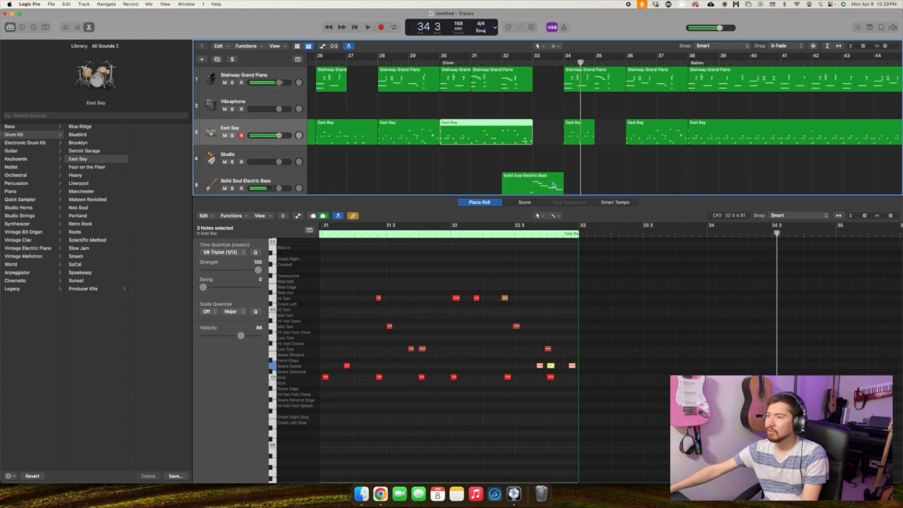
Extend the Solid Soul Electric Bass region slightly past bar 35 and lengthen its last note to about beat 2 of bar 34.
click(554, 185)
drag(563, 186, 600, 187)
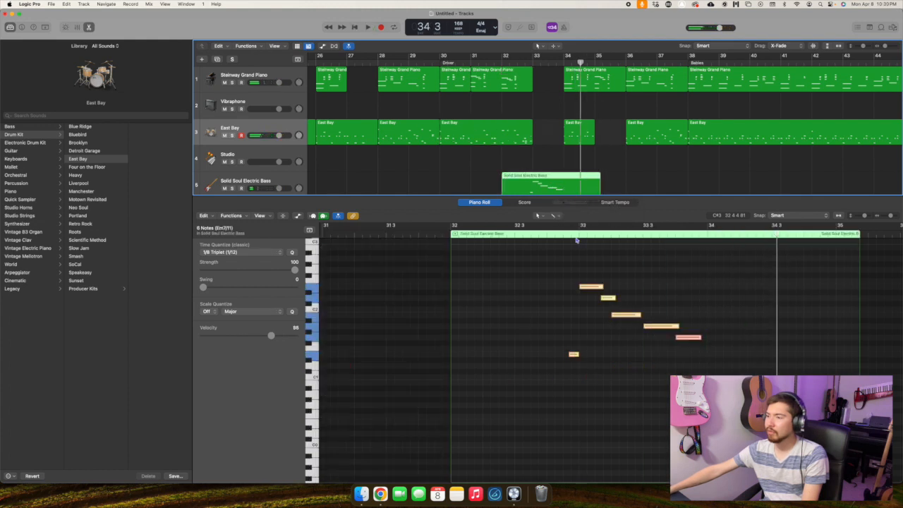
drag(700, 337, 739, 338)
click(599, 235)
key(space)
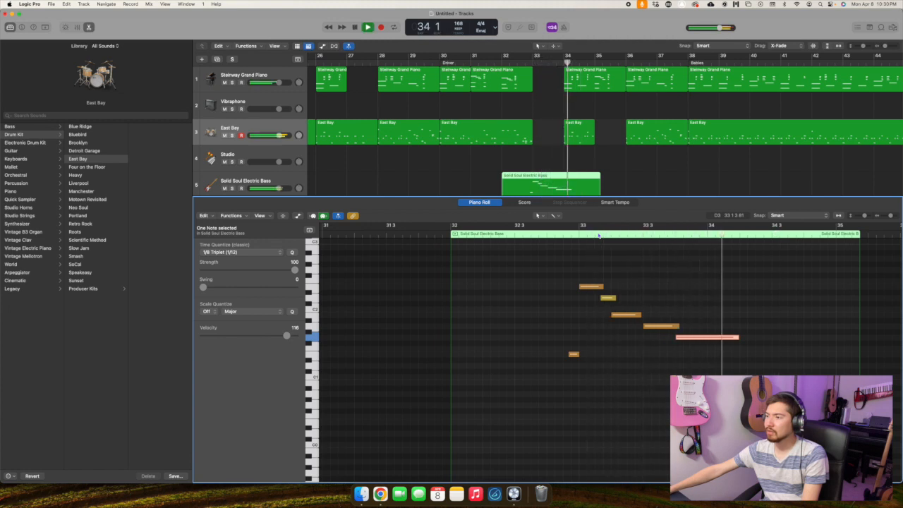
Shorten the last bass note so it ends just after the start of bar 34, checking its length by playback.
key(space)
drag(738, 341, 720, 339)
click(635, 241)
key(space)
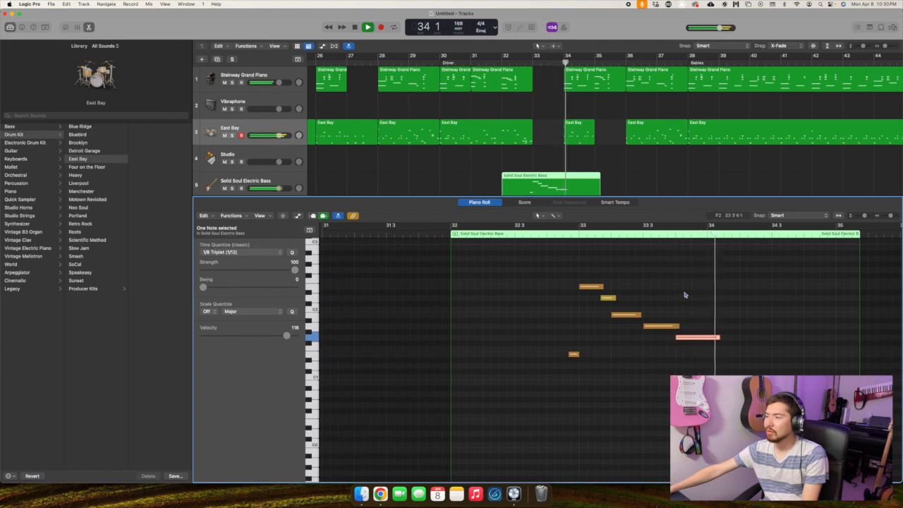
drag(719, 341, 714, 339)
click(655, 239)
click(650, 267)
key(space)
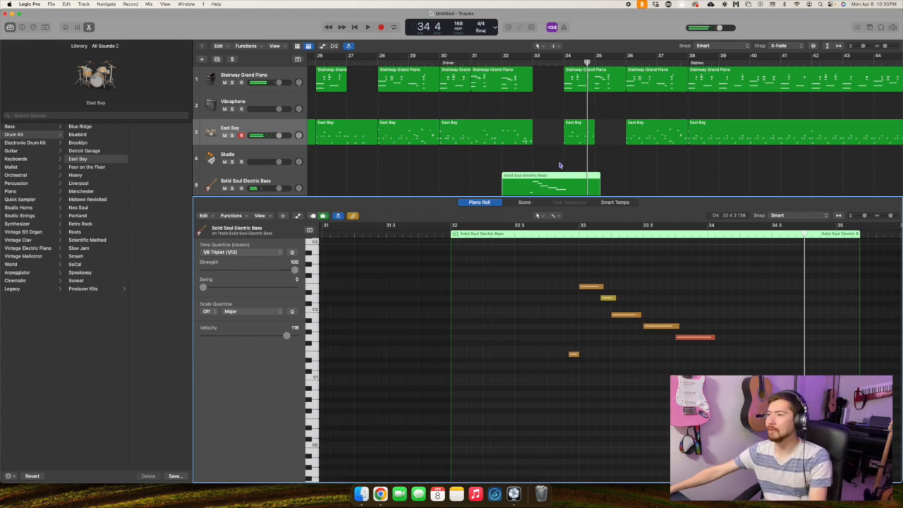
Play back the arrangement from bar 34 to hear where the drums drop out around bar 35.
scroll(554, 155, right, 3)
key(space)
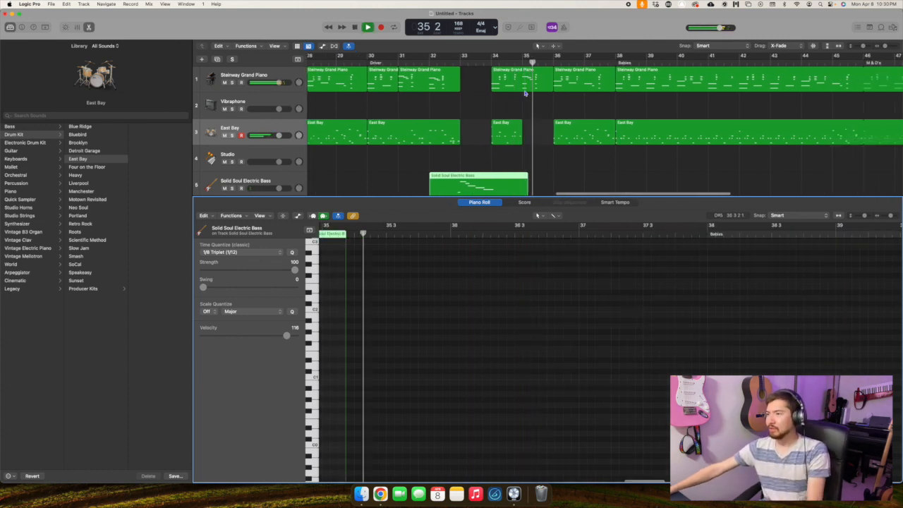
click(493, 62)
key(space)
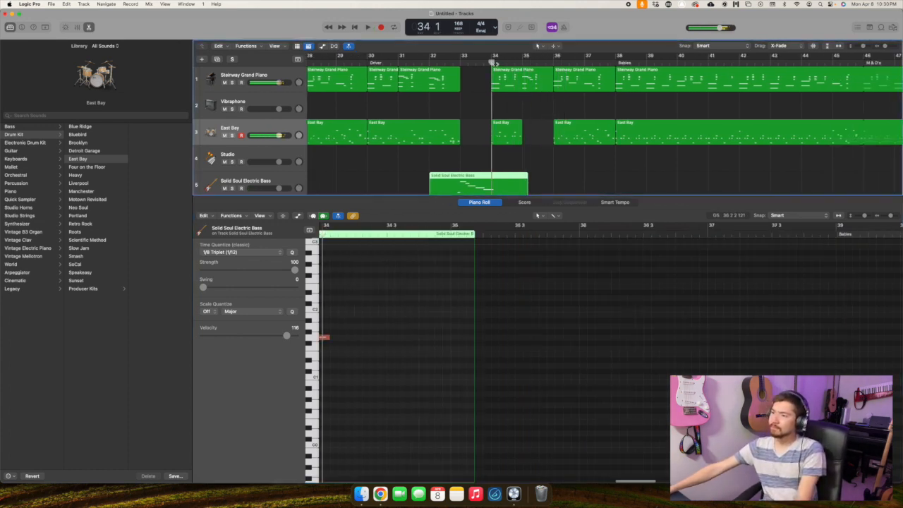
key(space)
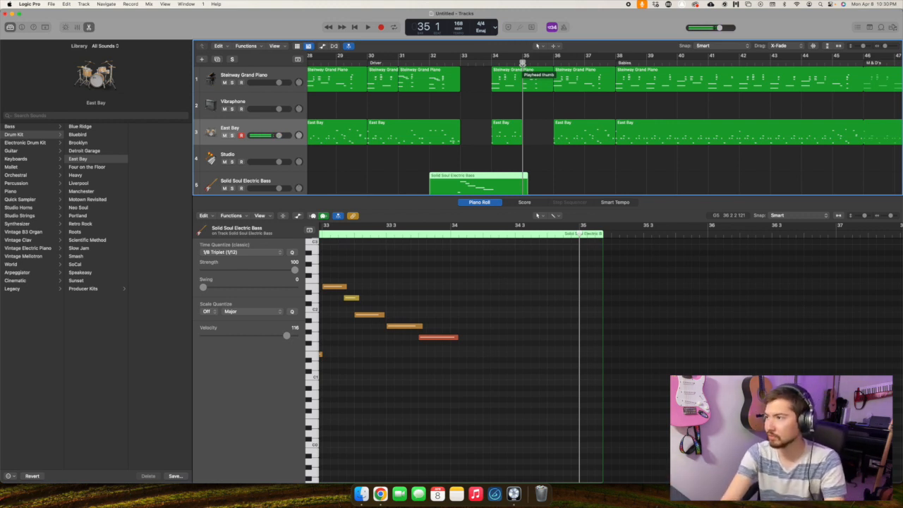
Record two kick hits in bar 35 on the East Bay track, quantize them to 1/8 triplets and play them back.
key(r)
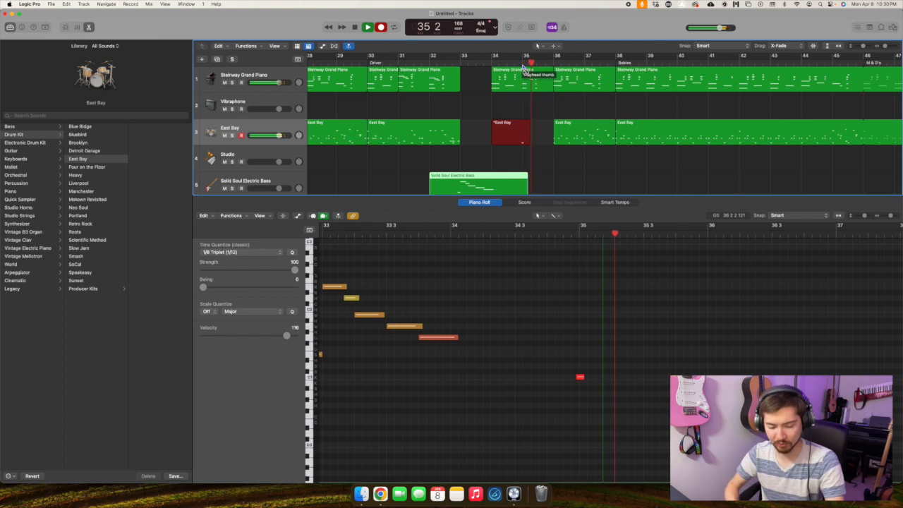
key(space)
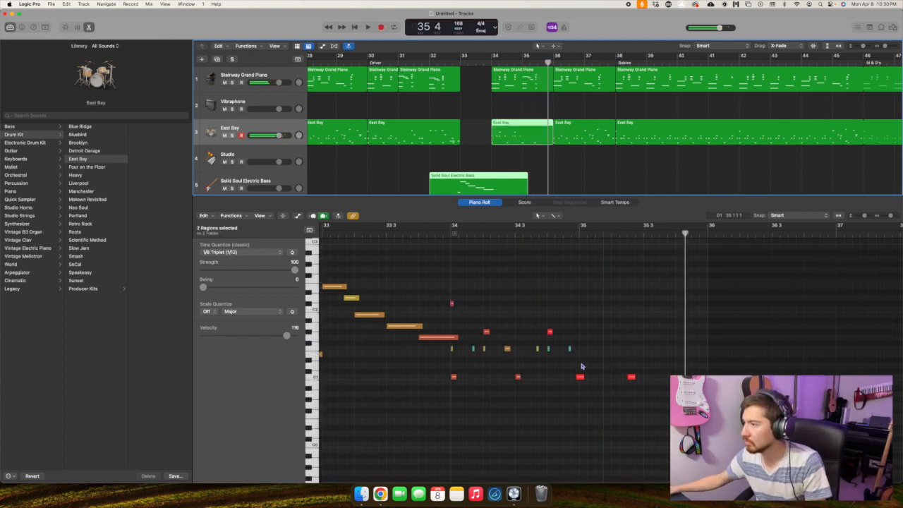
drag(581, 362, 647, 392)
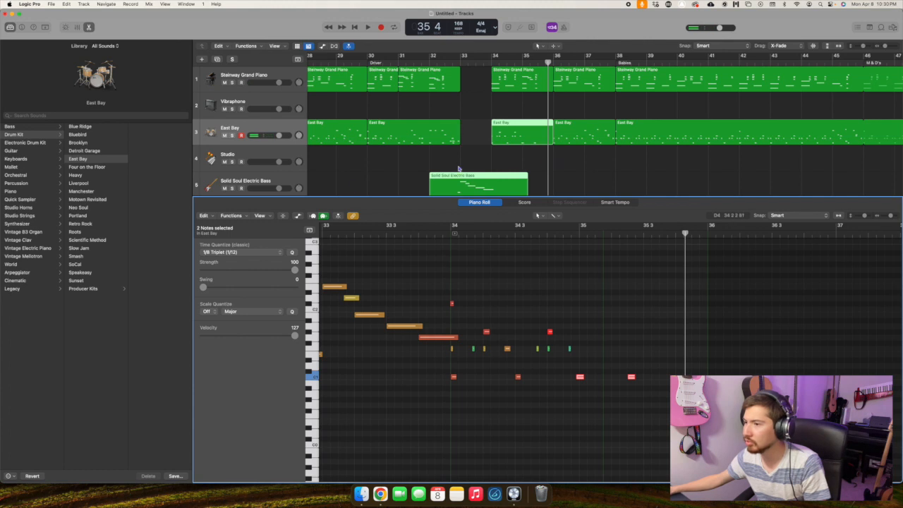
click(264, 247)
click(290, 252)
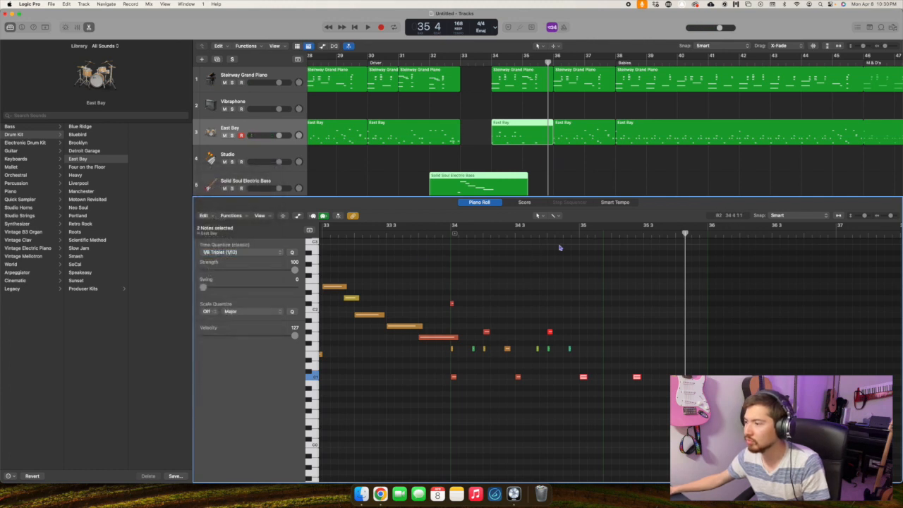
double_click(577, 236)
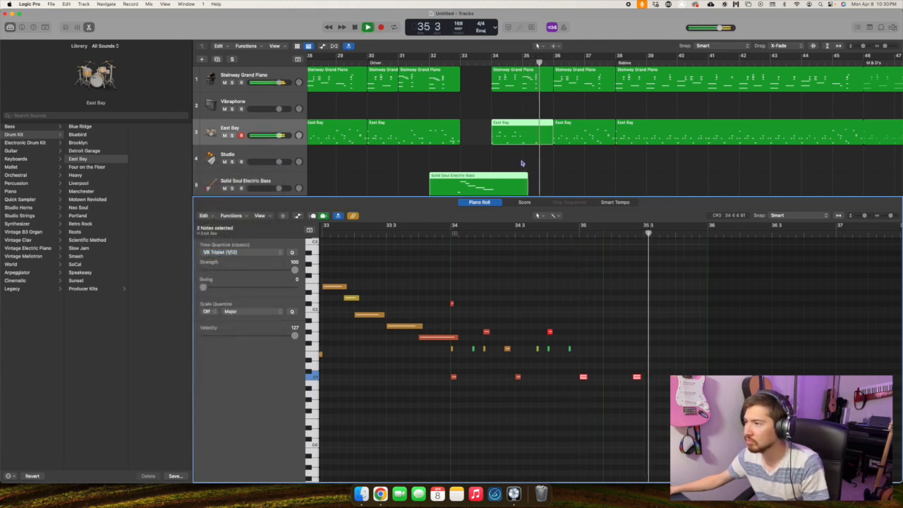
Record a five-note snare and tom fill leading into bar 35 on the East Bay track, starting from beat 4 of bar 34.
click(545, 164)
click(525, 63)
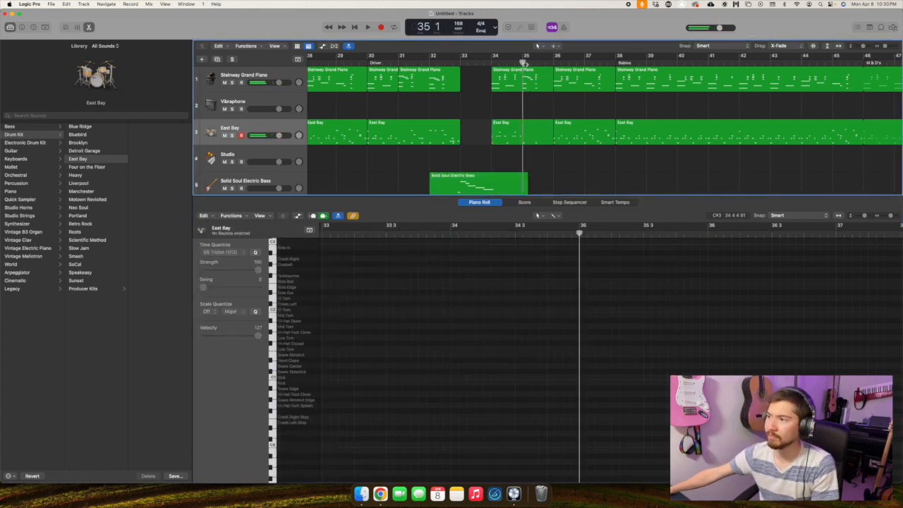
click(514, 63)
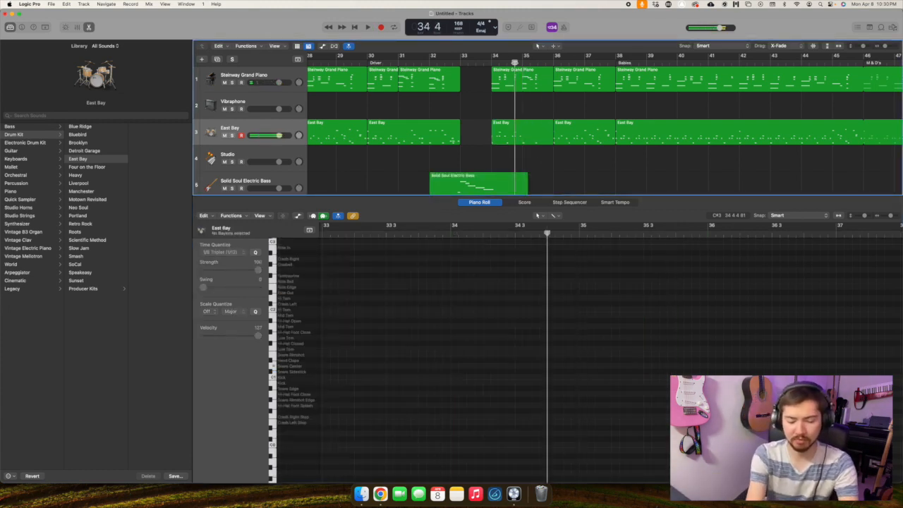
key(space)
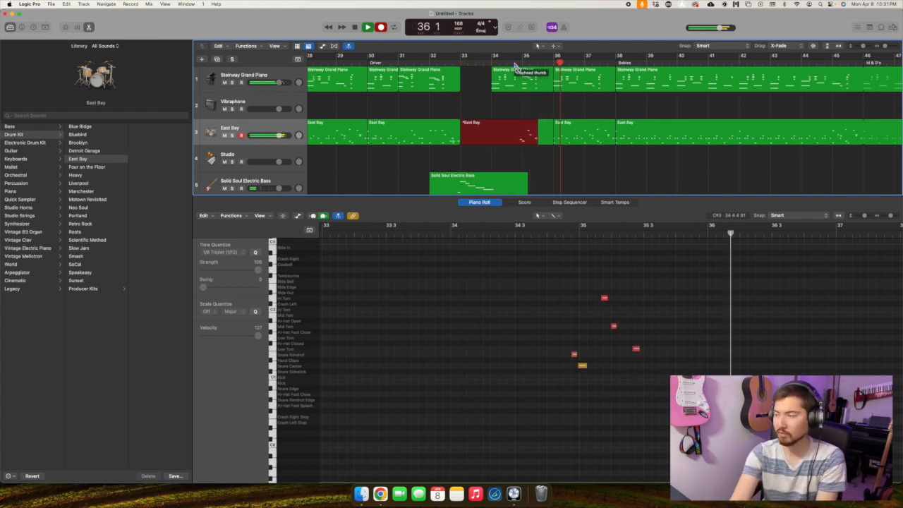
key(space)
Quantize the five recorded snare and tom fill notes around bar 35 to 1/8 triplets and play the fill back.
drag(580, 277, 641, 369)
drag(575, 288, 644, 371)
click(224, 253)
click(224, 254)
click(559, 239)
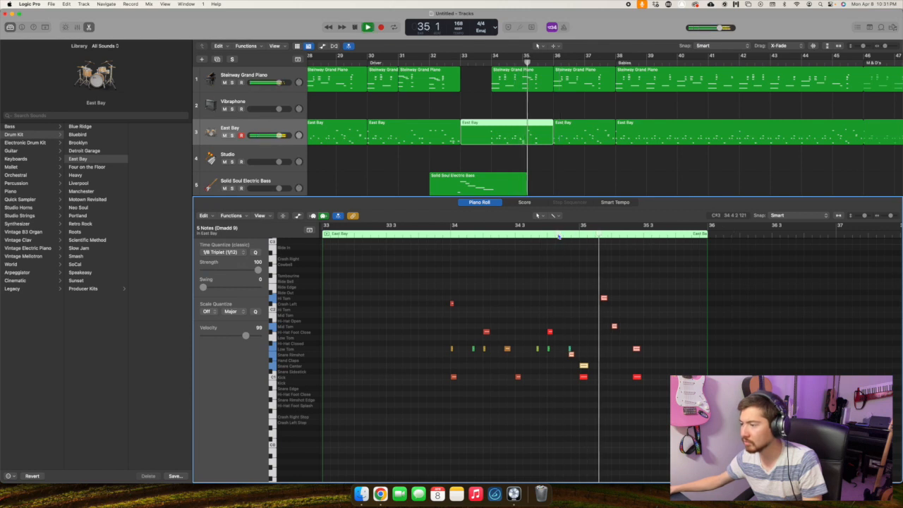
Record three low tom hits in the second half of bar 35 on the East Bay track.
click(644, 236)
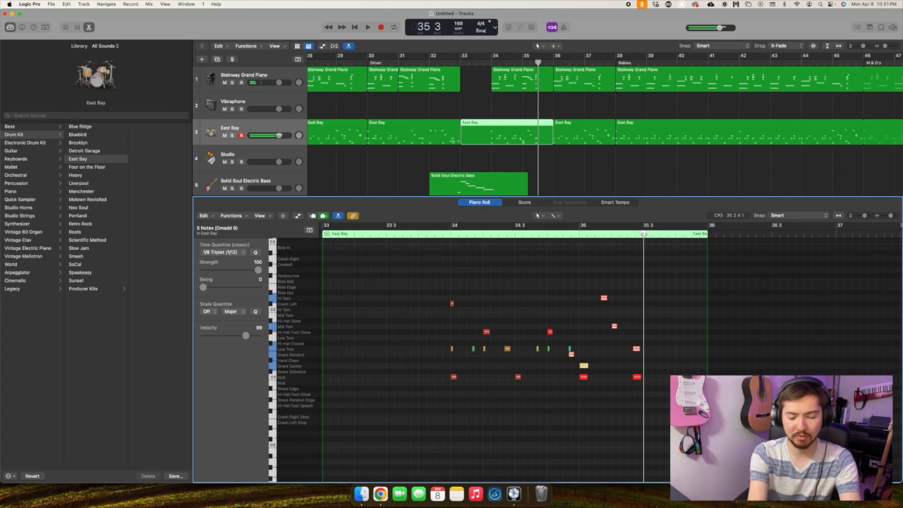
key(r)
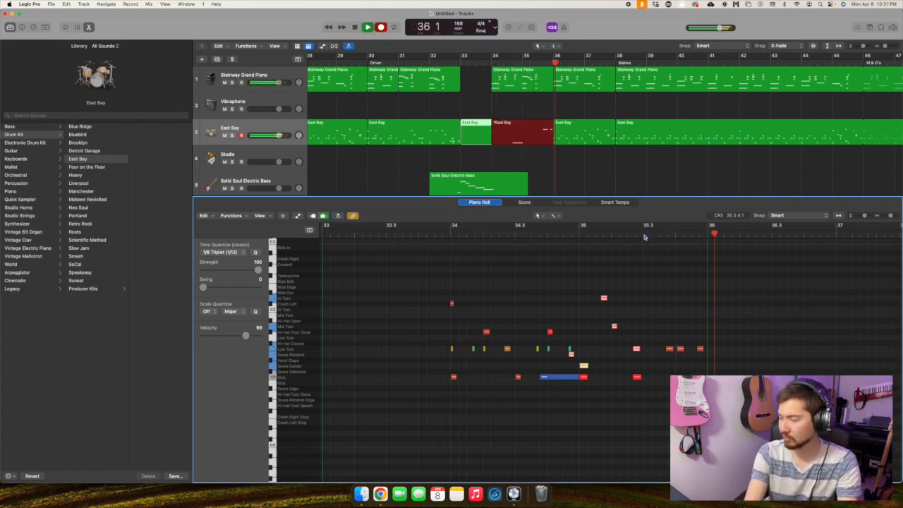
key(space)
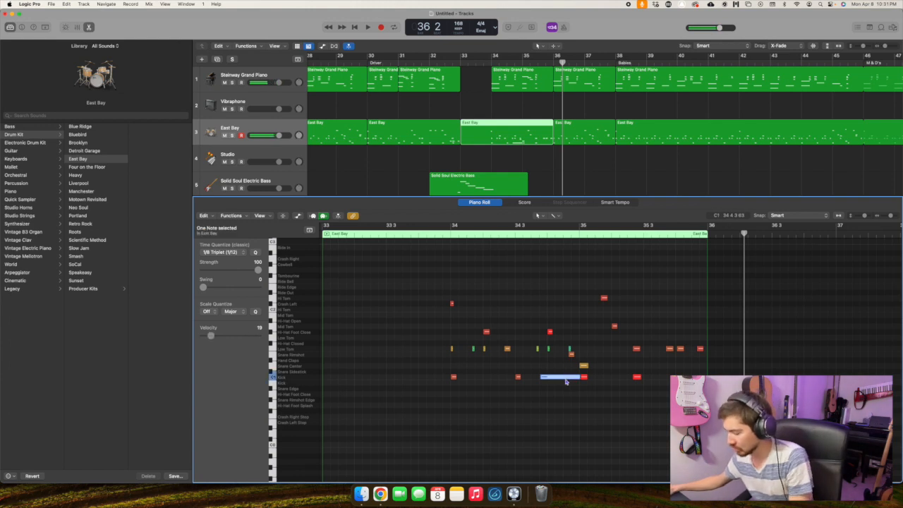
Quantize the three low tom notes at the end of bar 35 to 1/8 triplets and play through the new fill.
drag(662, 328, 713, 361)
click(221, 252)
click(220, 254)
key(space)
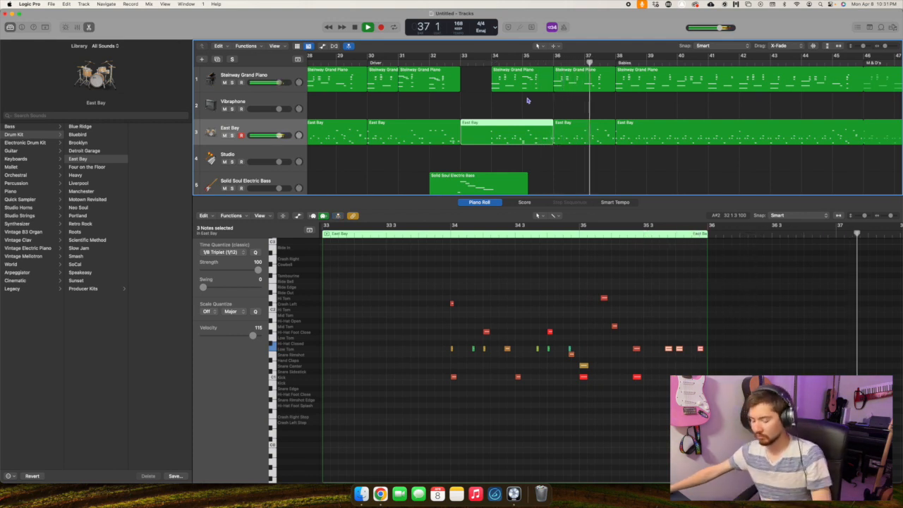
key(space)
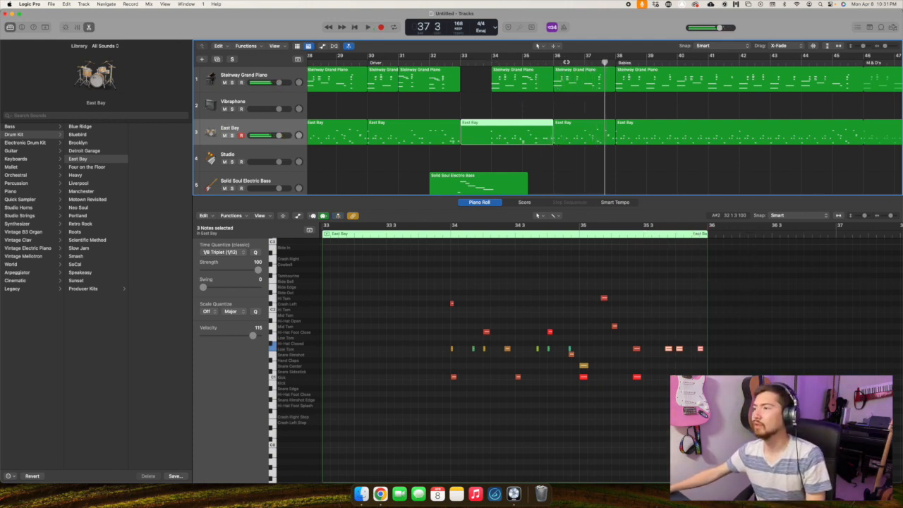
Play back bars 36 and 37 while examining the notes of the East Bay region there in the piano roll.
key(space)
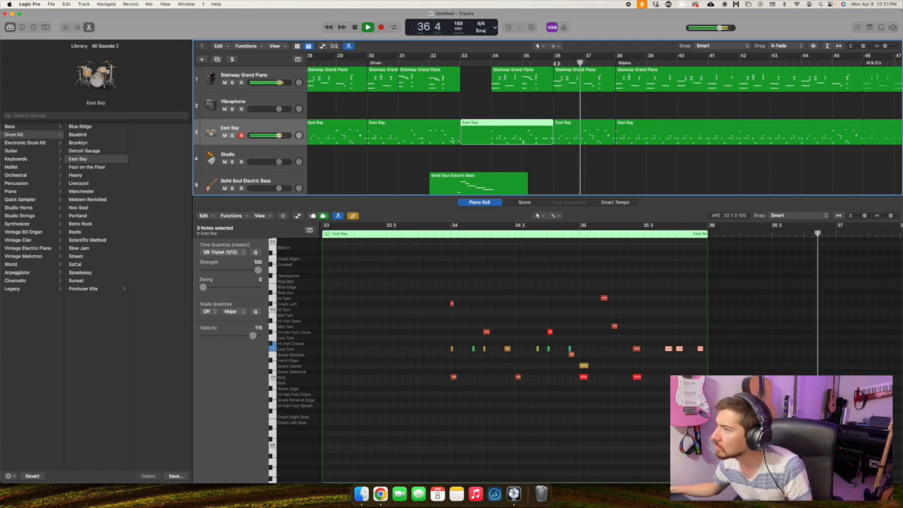
click(598, 131)
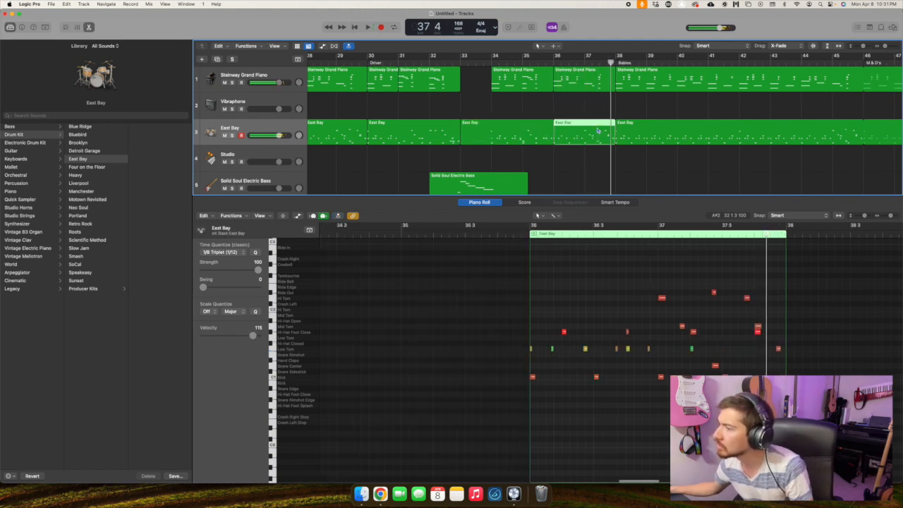
scroll(680, 289, right, 2)
key(space)
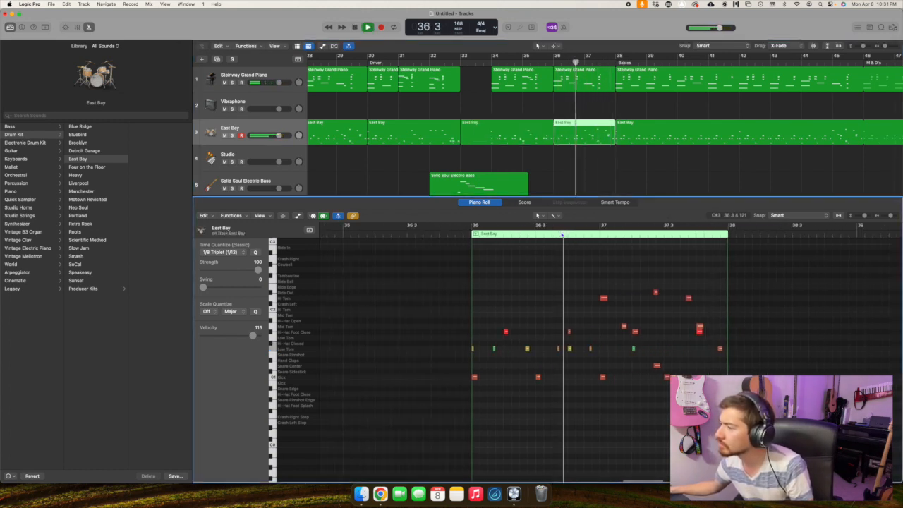
key(space)
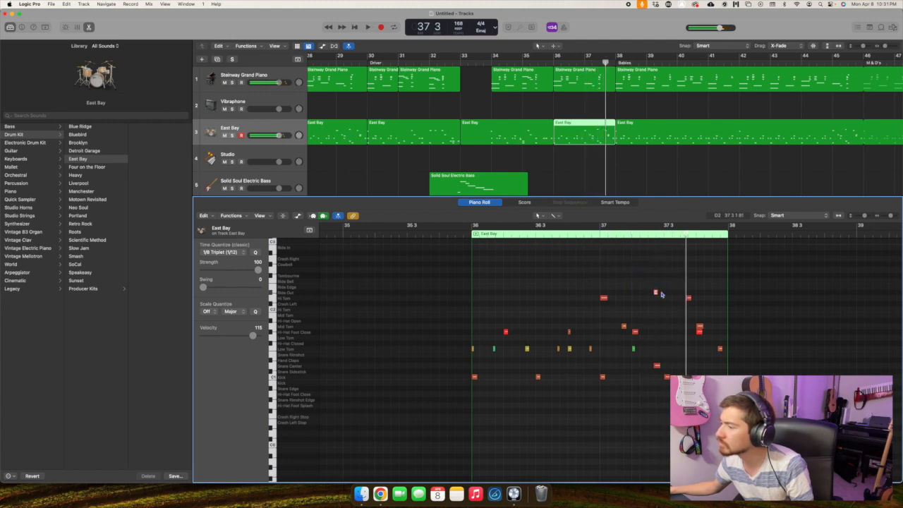
Play back bars 36 and 37 with the East Bay track soloed, and take it out of solo.
click(578, 237)
key(space)
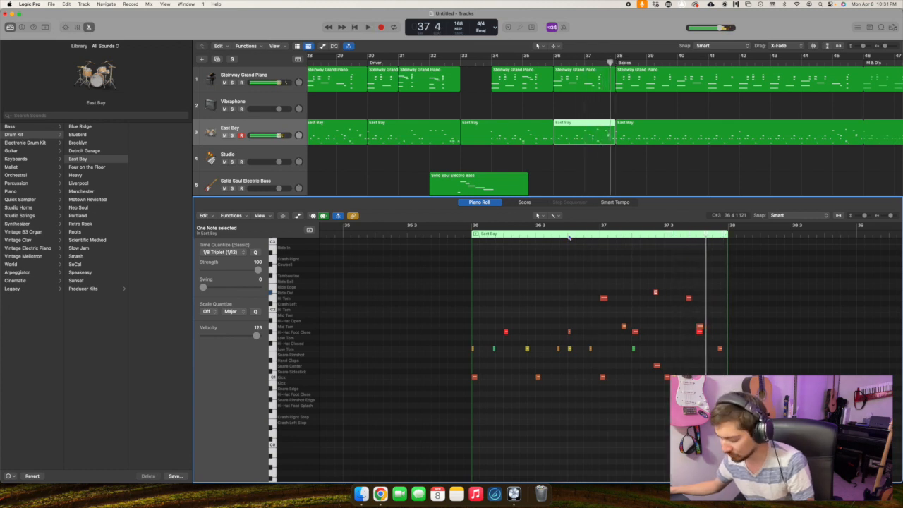
key(s)
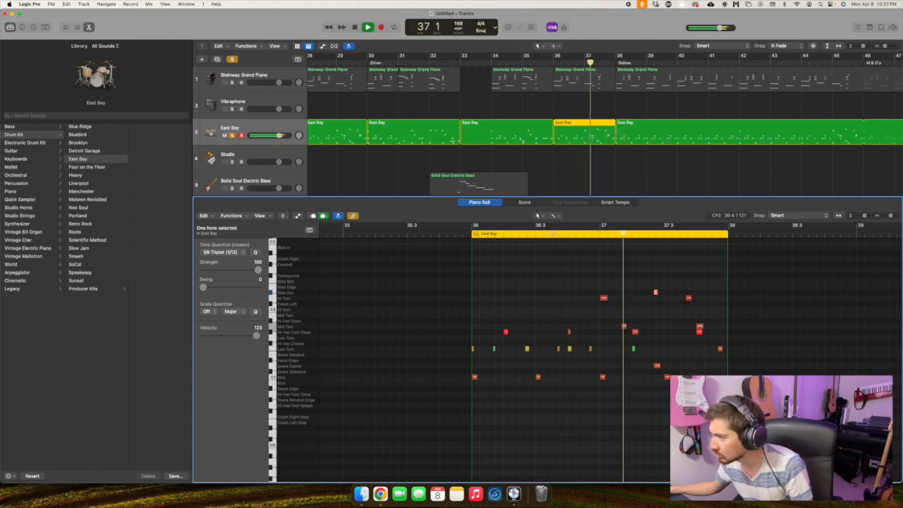
key(s)
Quantize the five chord notes near beat 3 of bar 37 in the Steinway Grand Piano region to 1/8 triplets.
click(596, 81)
key(space)
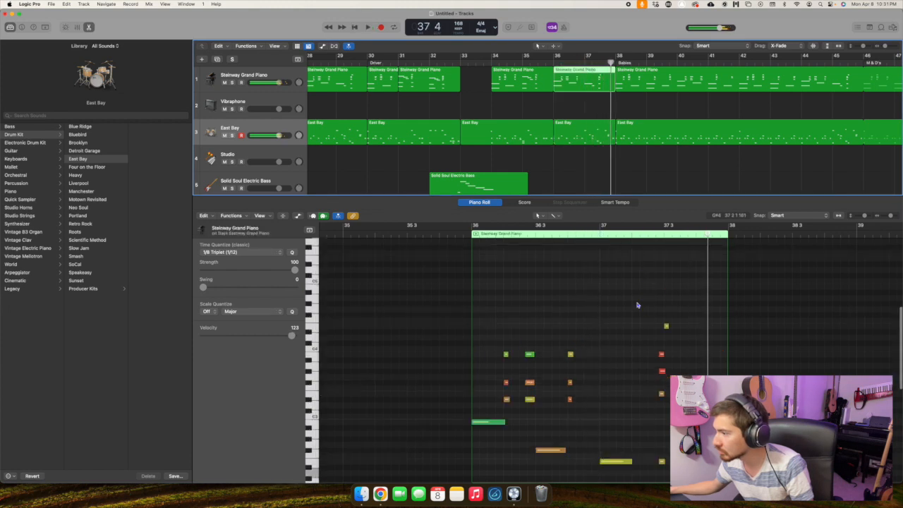
scroll(603, 318, right, 1)
scroll(602, 318, down, 3)
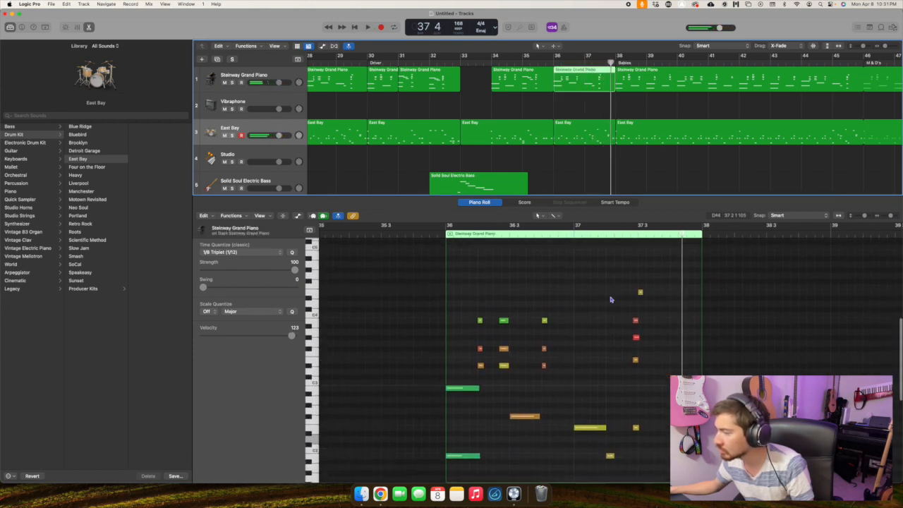
drag(624, 279, 670, 447)
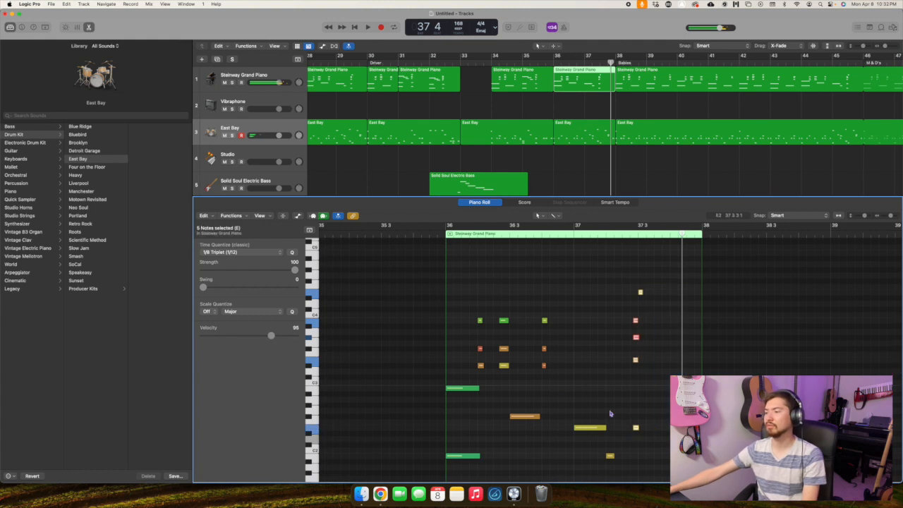
click(244, 252)
click(248, 252)
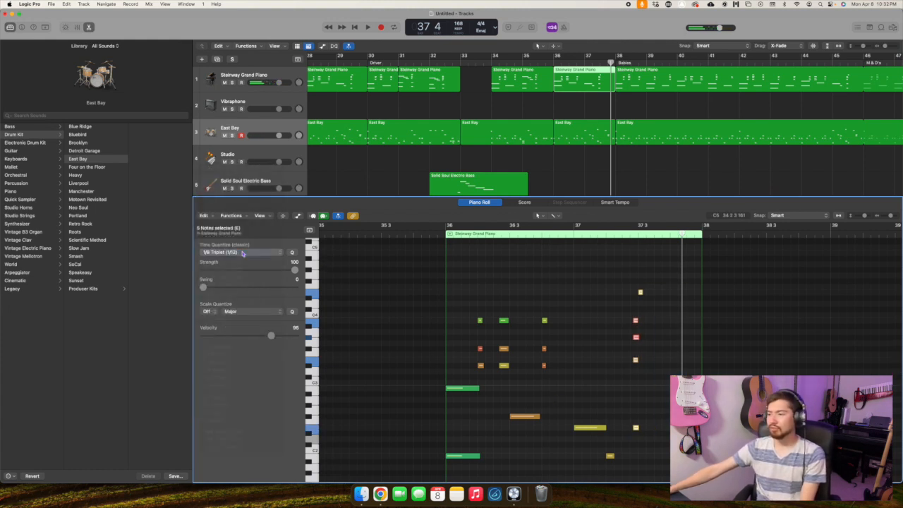
Play back bars 36 and 37 twice to check the quantized piano chord against the drums.
click(519, 232)
key(space)
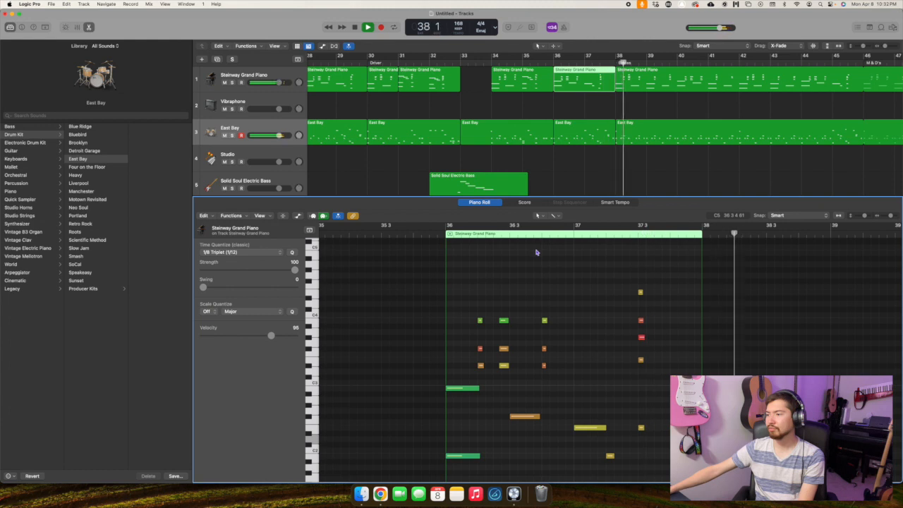
key(space)
click(564, 234)
key(space)
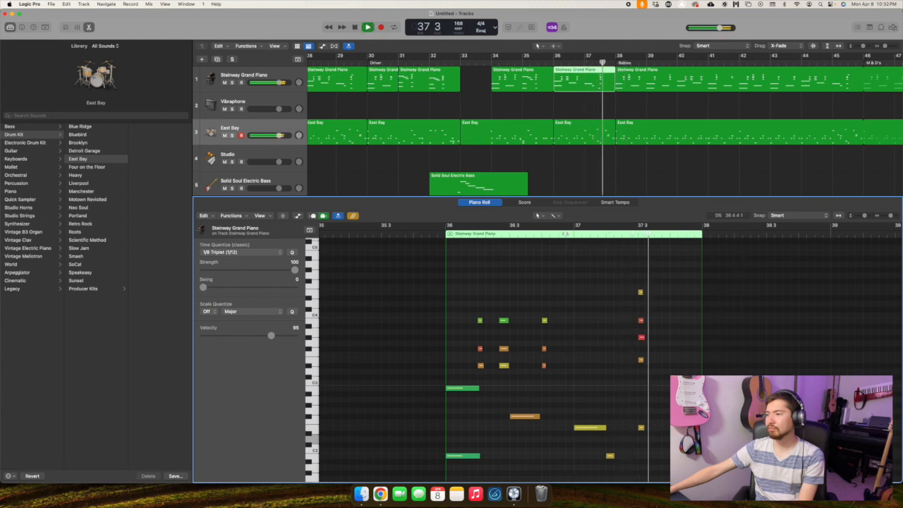
Copy the corrected piano region at bars 36–37 and audition the piano region starting at bar 31.
click(448, 81)
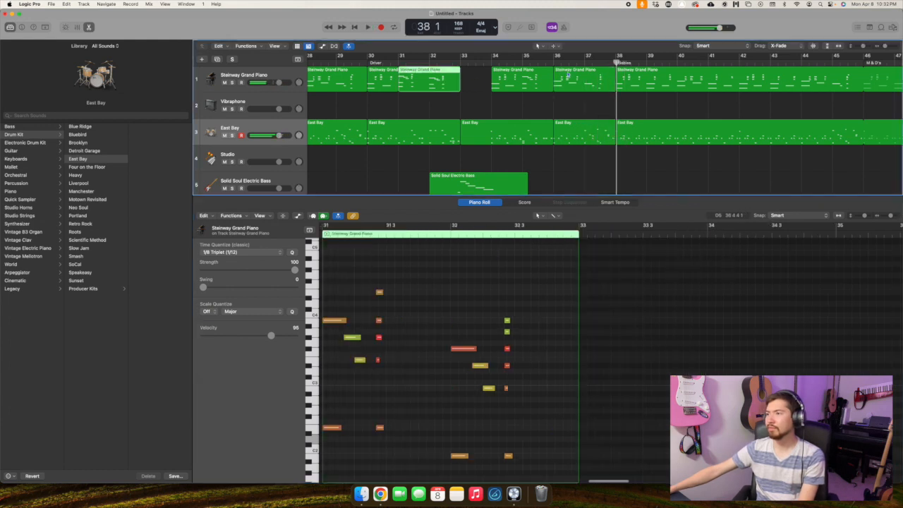
click(591, 79)
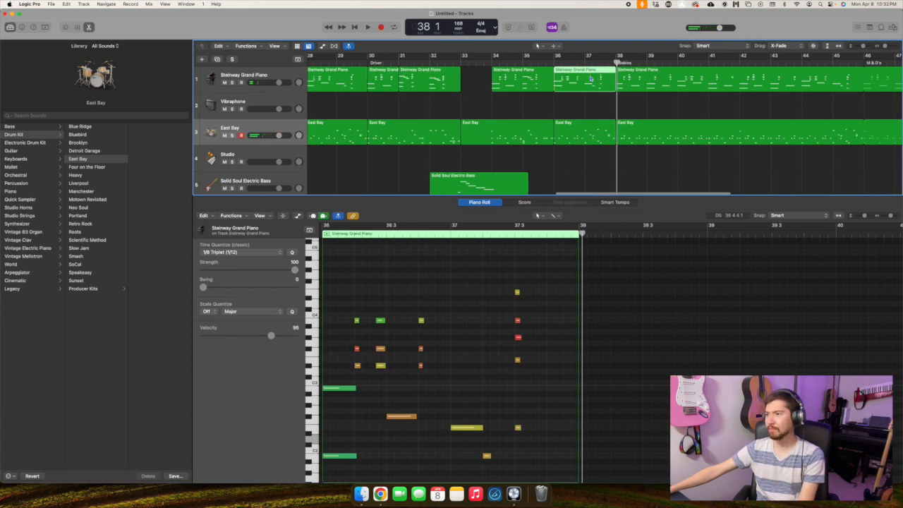
scroll(591, 79, left, 2)
click(442, 82)
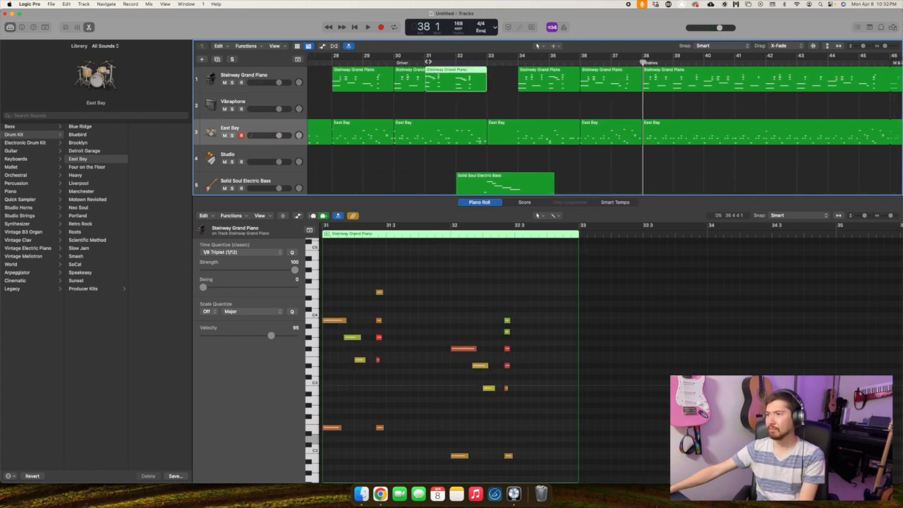
double_click(428, 62)
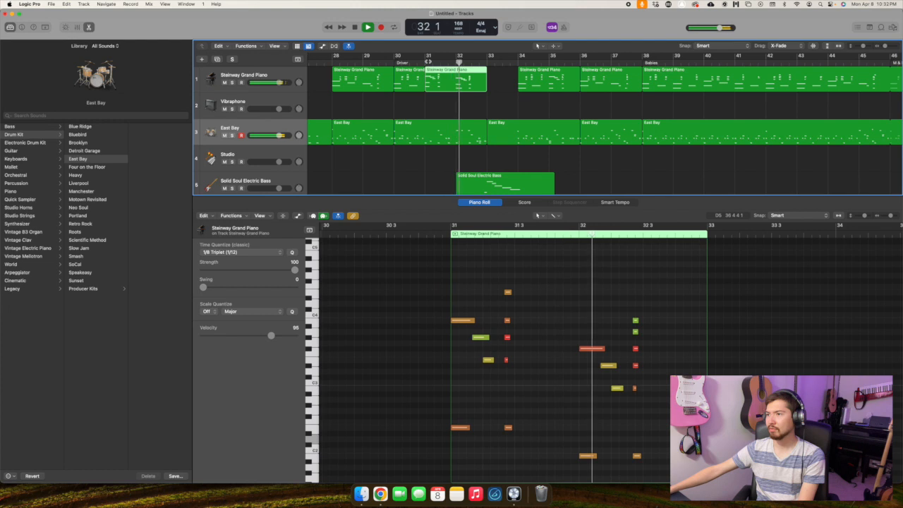
key(space)
Delete the Steinway Grand Piano region at bars 28–29.
scroll(387, 84, left, 1)
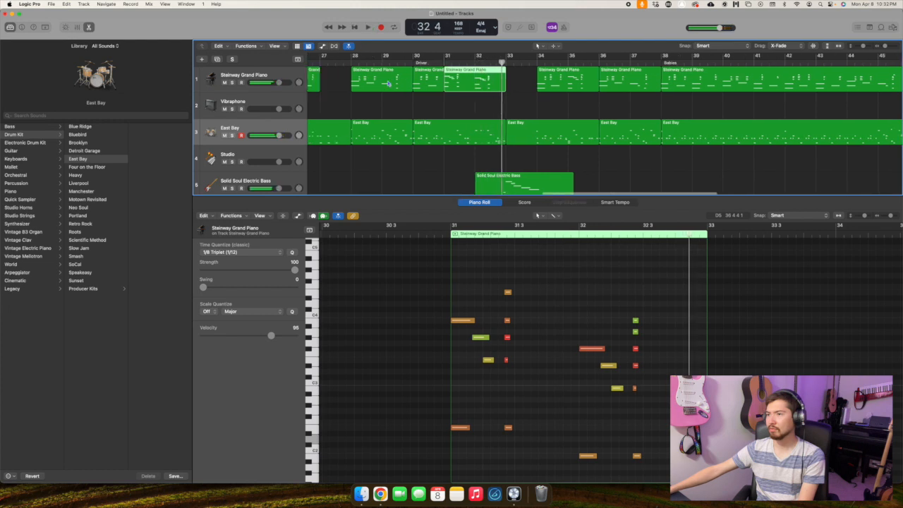
click(388, 83)
key(Delete)
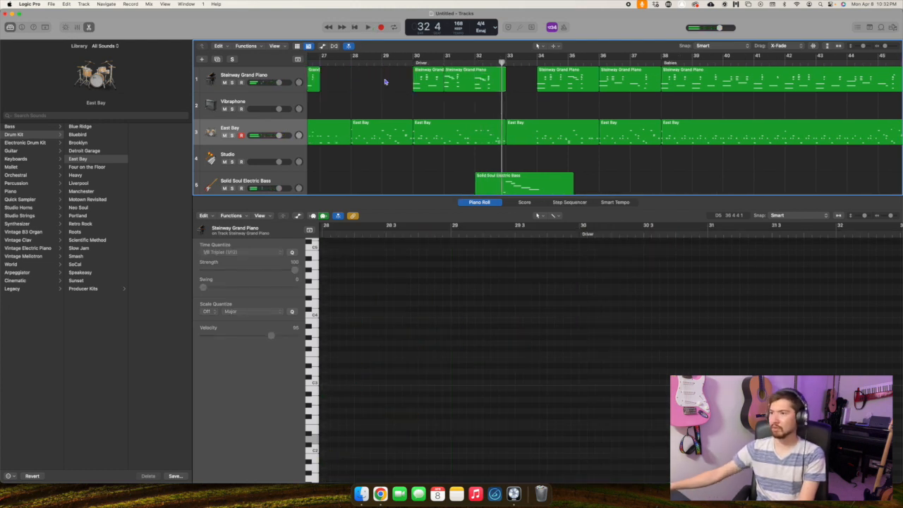
click(353, 64)
key(super+v)
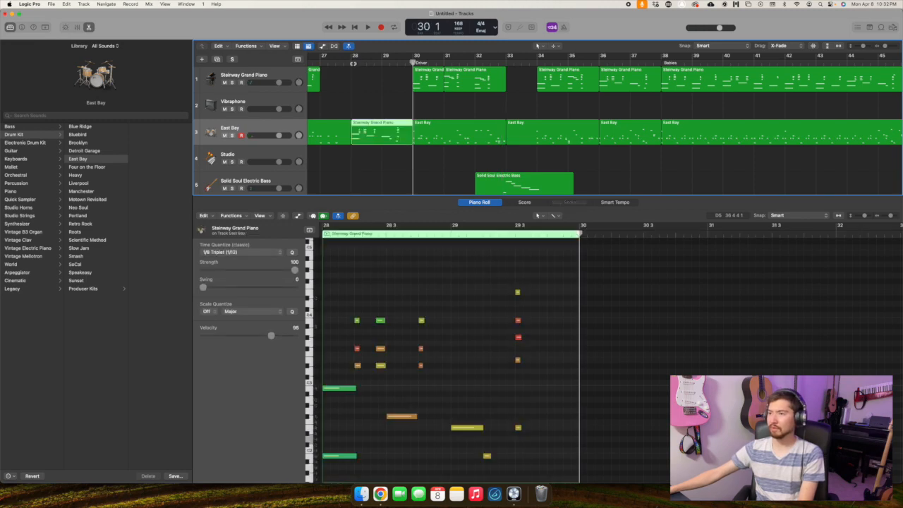
key(super+z)
Paste the copied piano region onto the Steinway Grand Piano track at bar 28.
click(276, 74)
click(351, 62)
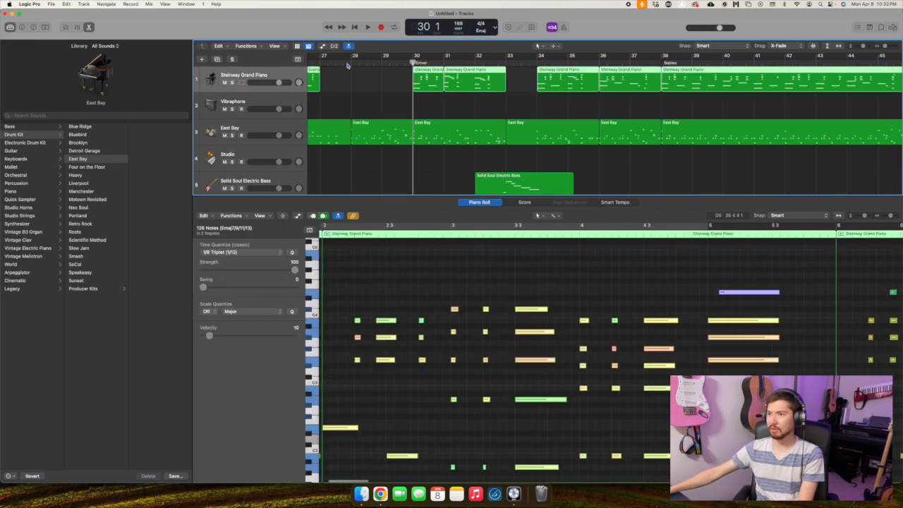
key(super+v)
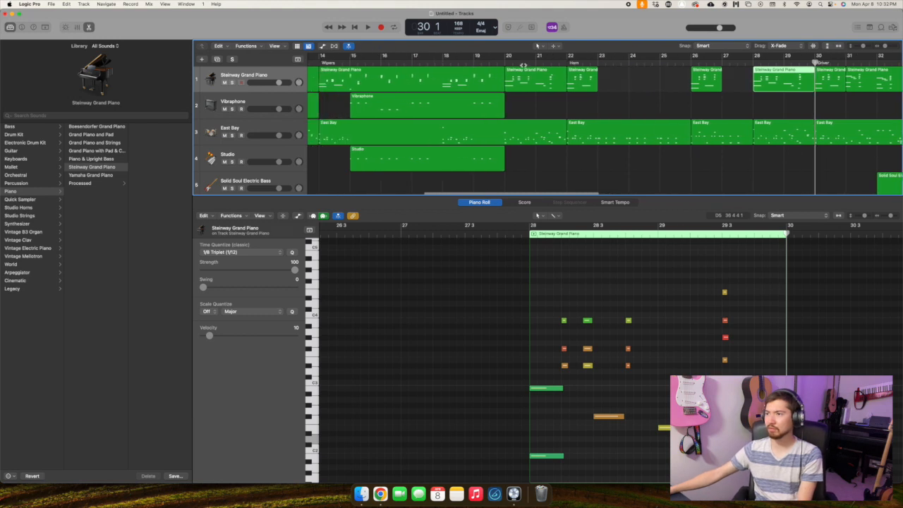
Replace the piano region at bars 20–21 with the copied corrected region.
click(508, 66)
key(Delete)
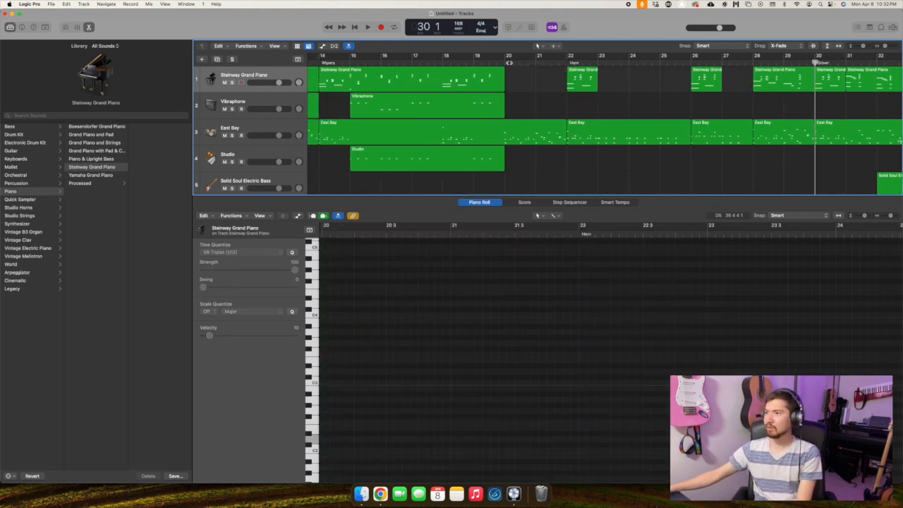
key(super+z)
Split the Wheels piano region at bar 12 and replace bars 12–13 with the copied region.
scroll(505, 61, left, 10)
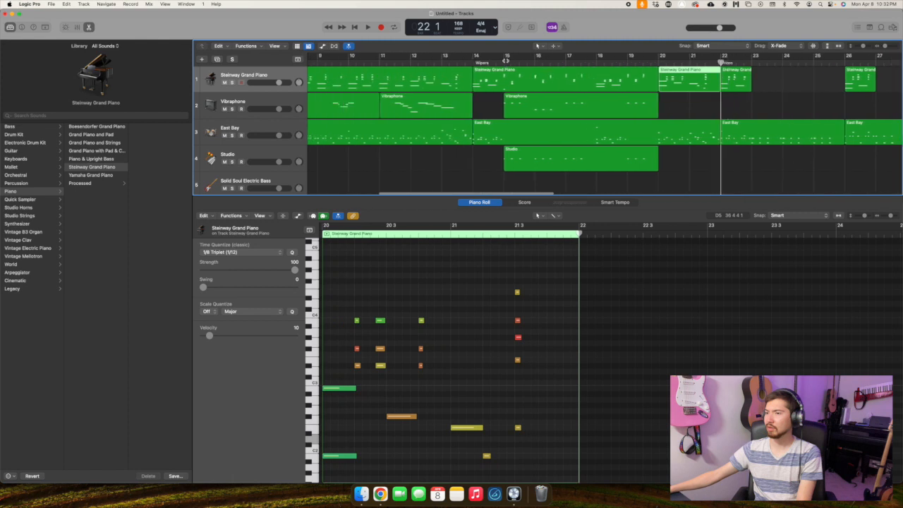
scroll(505, 61, left, 5)
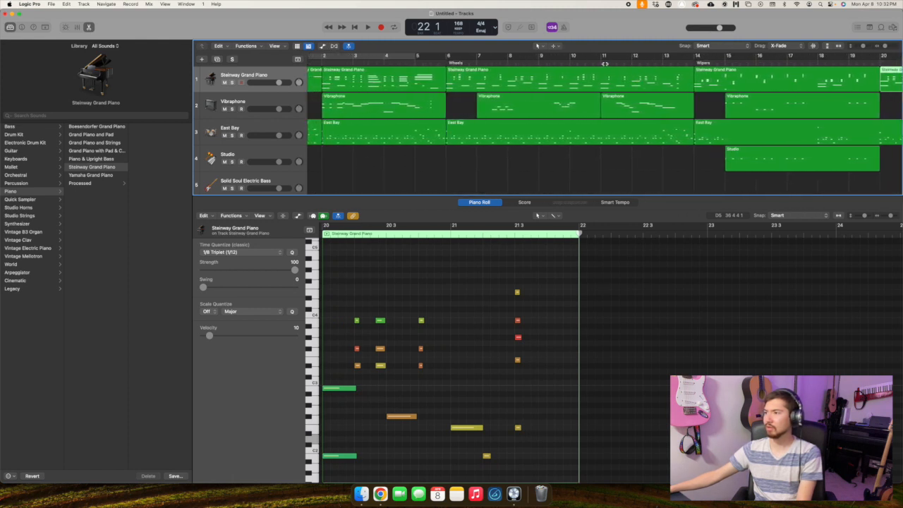
click(605, 63)
key(space)
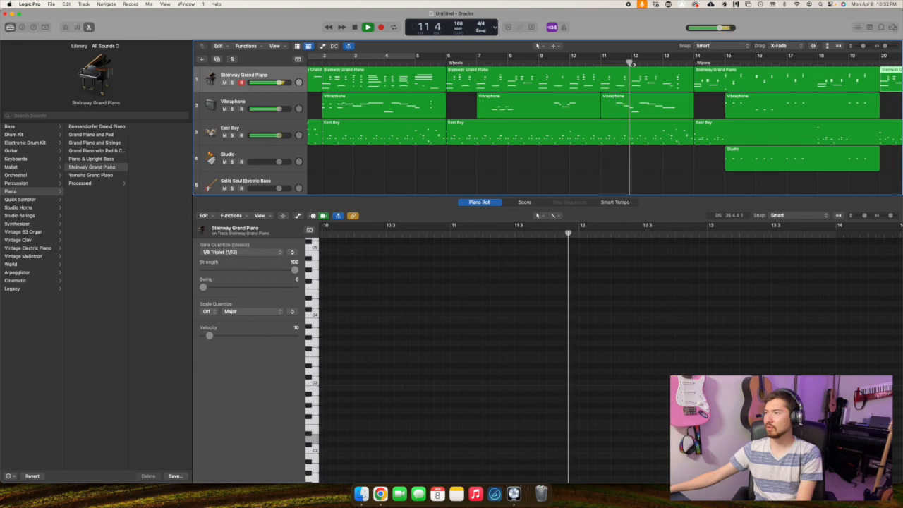
click(633, 64)
key(space)
click(639, 80)
key(super+t)
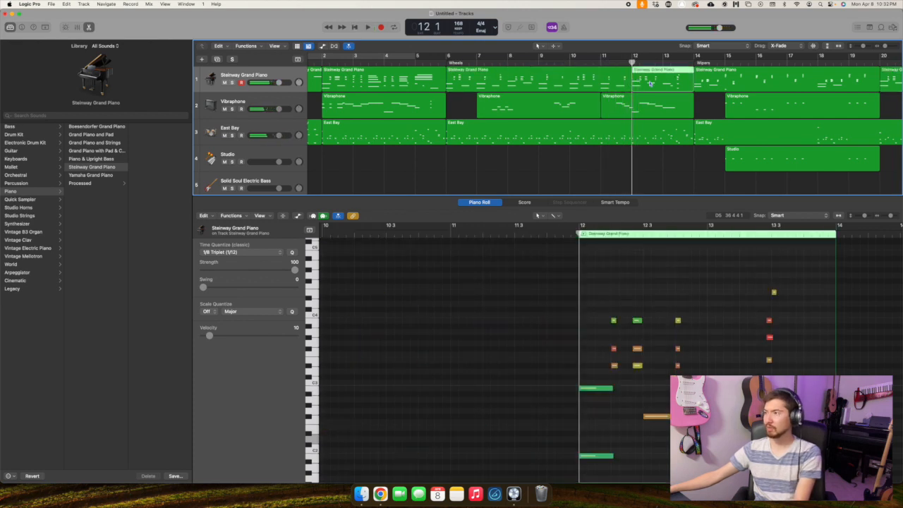
key(Delete)
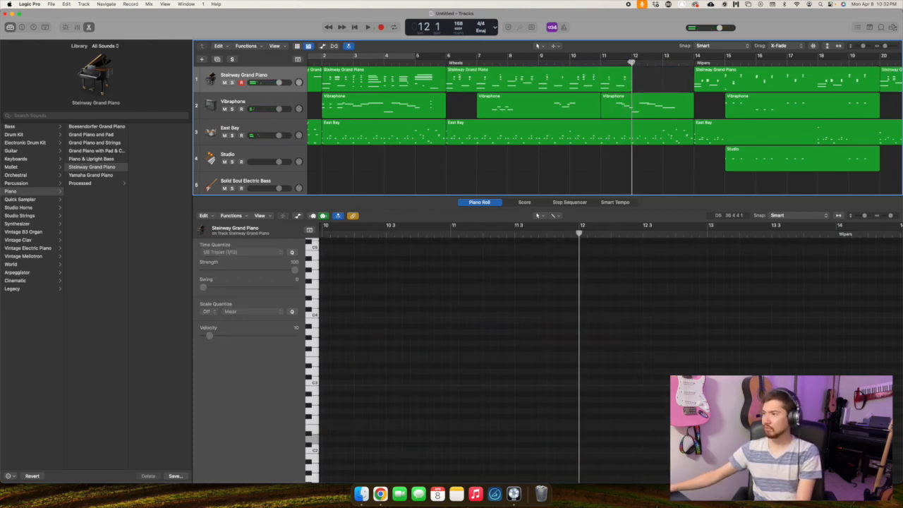
key(super+v)
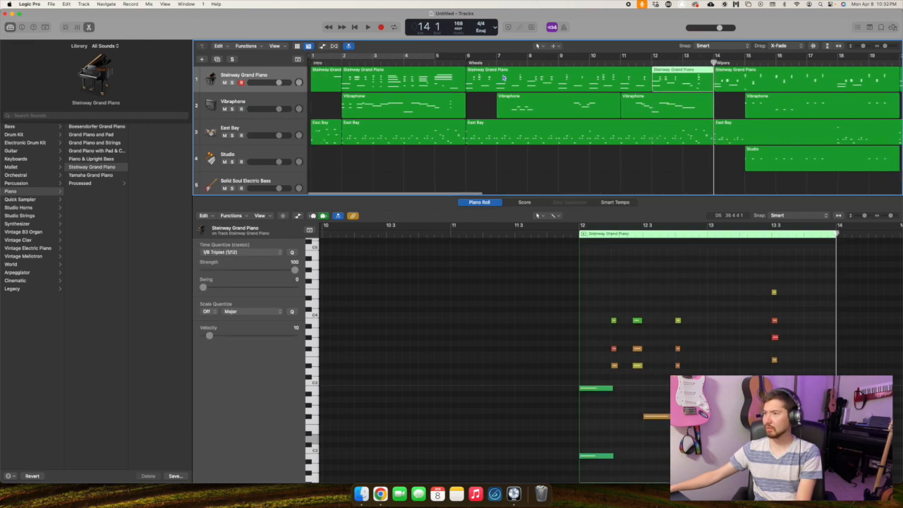
Split the long piano region at bars 46 and 44 and replace bars 44–45 with the copied region.
scroll(507, 78, right, 10)
scroll(507, 78, right, 10)
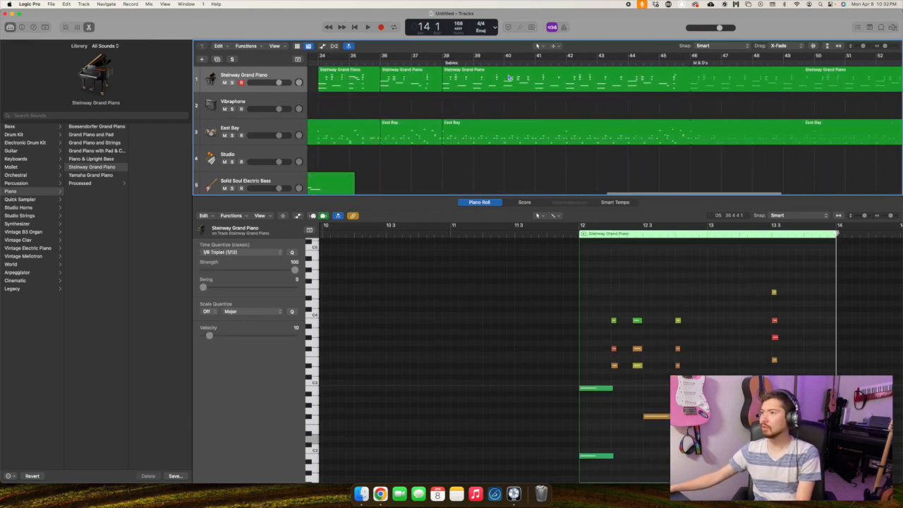
scroll(509, 78, right, 2)
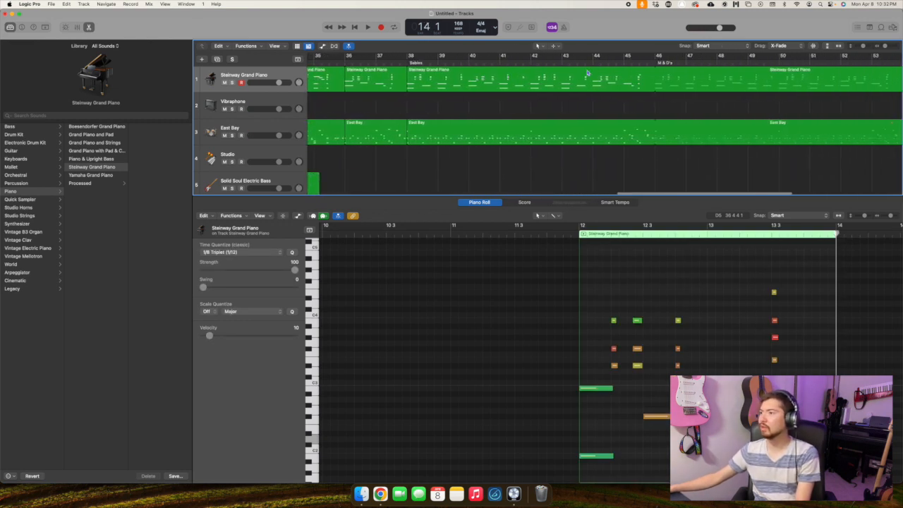
click(656, 62)
click(628, 81)
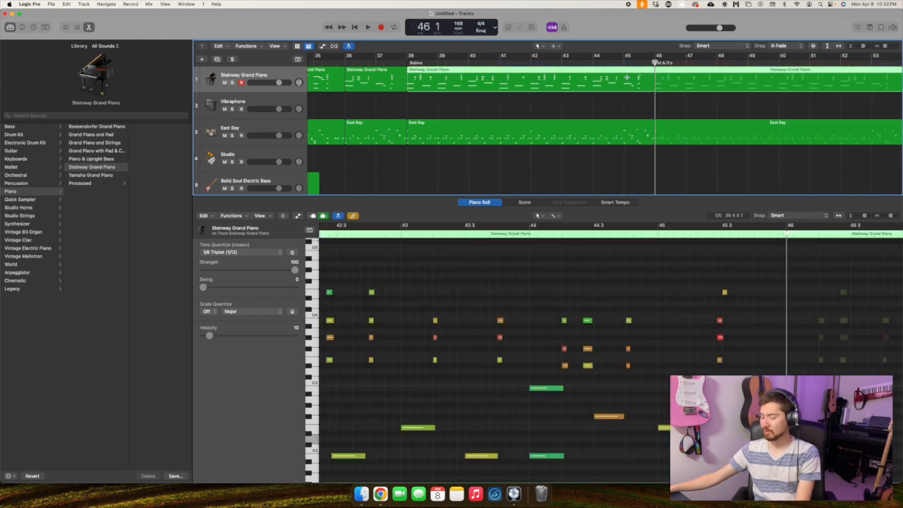
key(super+t)
click(594, 63)
click(604, 81)
key(super+t)
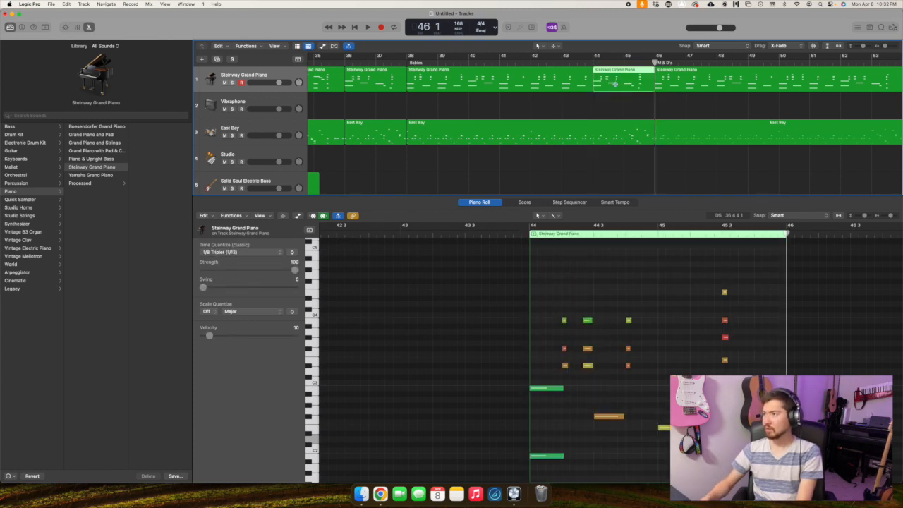
key(q)
Split the M & D's piano region at bar 52 and replace bars 52–53 with the copied region.
scroll(613, 78, right, 5)
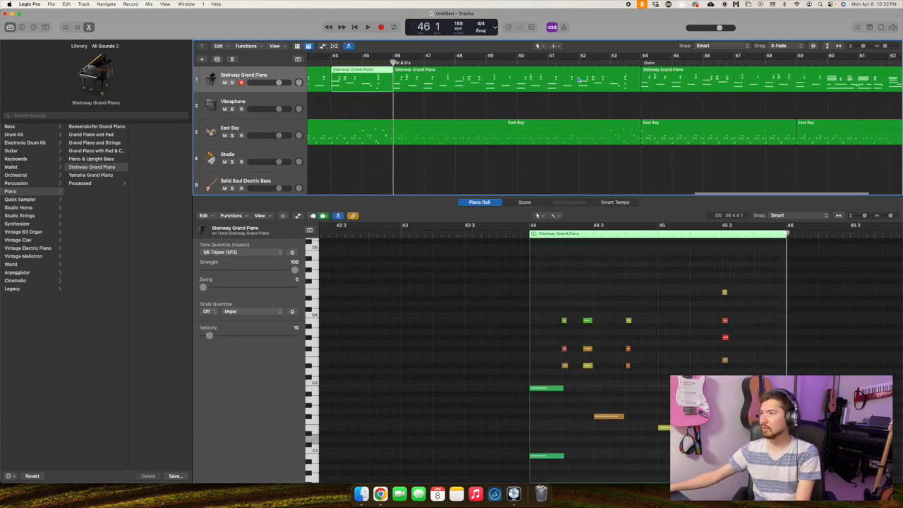
click(578, 79)
click(580, 63)
key(super+t)
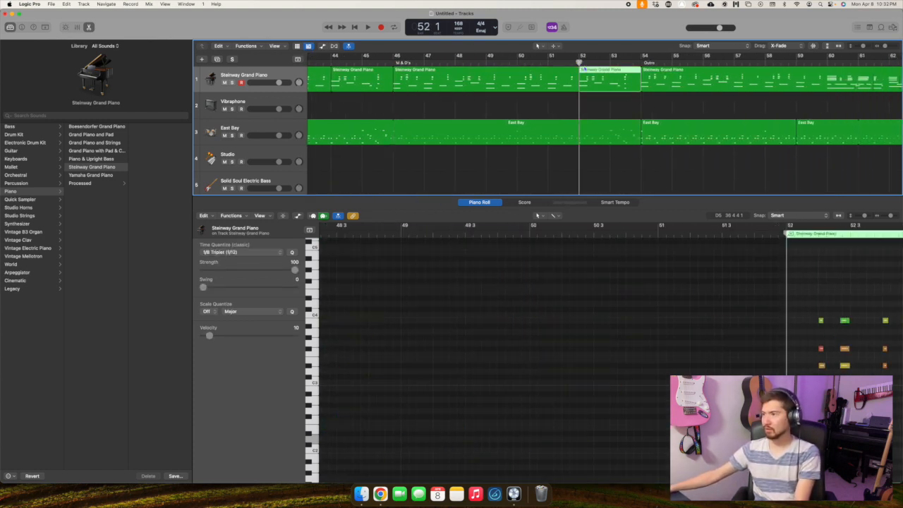
click(593, 78)
Play briefly from bar 38, and play the song from the beginning through bar 37 to review the edits.
scroll(595, 78, right, 5)
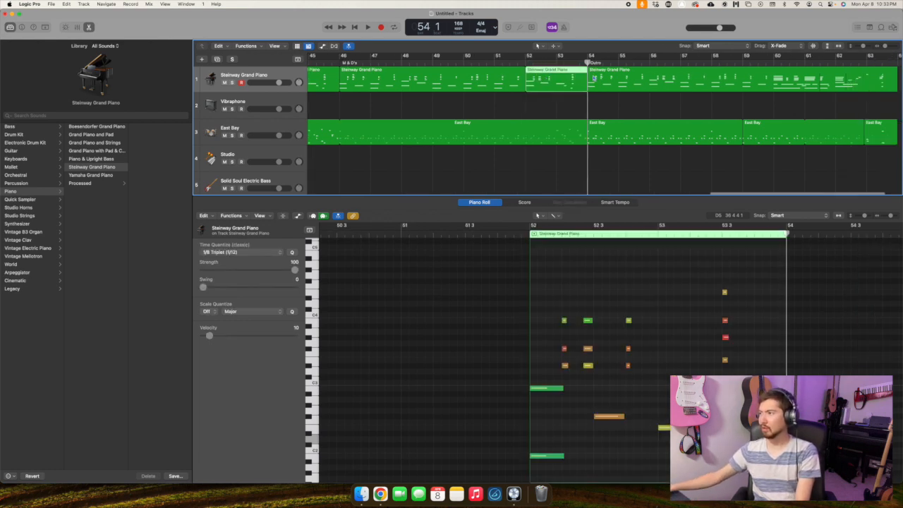
scroll(595, 79, left, 10)
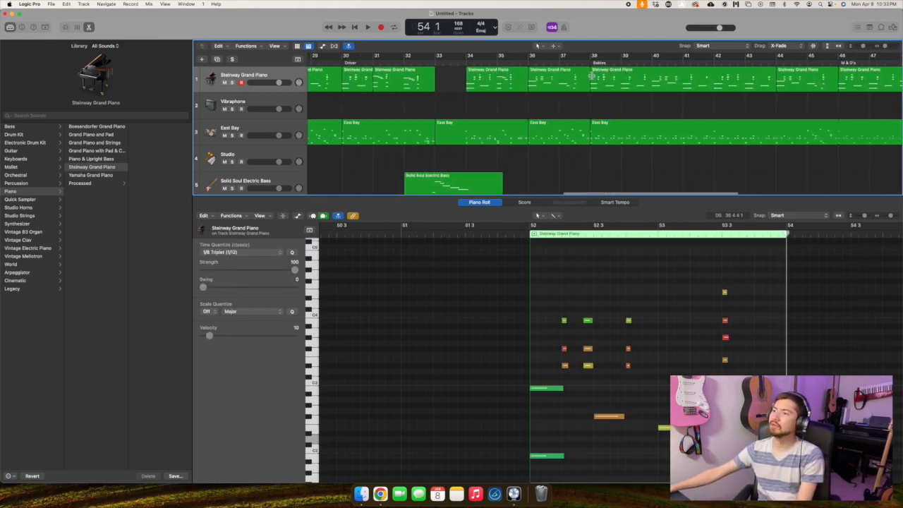
click(591, 63)
key(space)
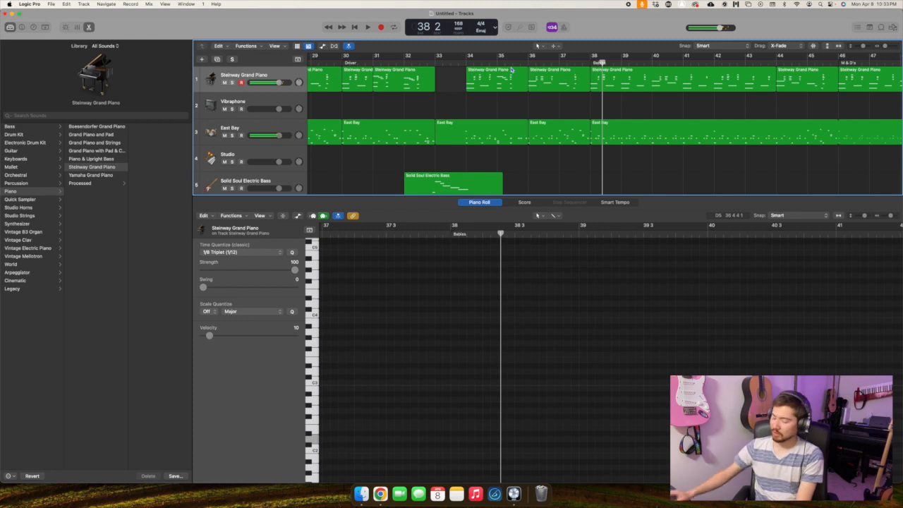
key(Return)
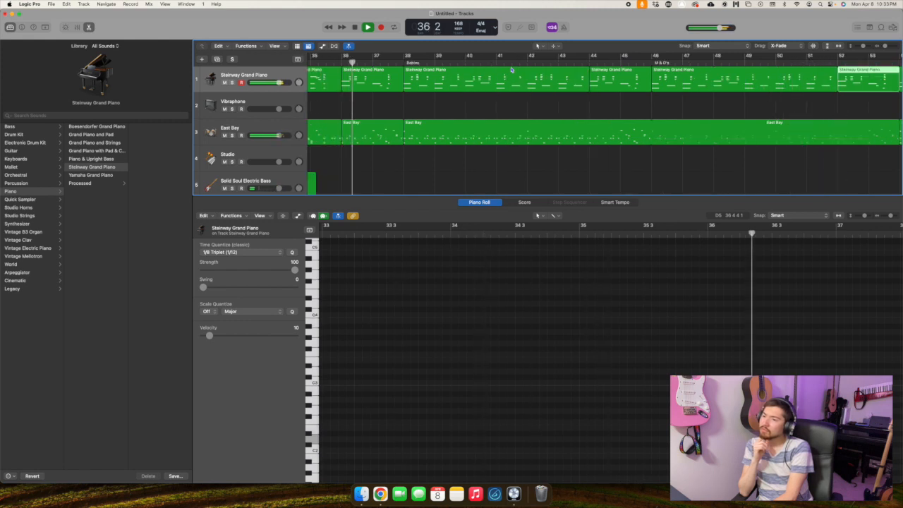
key(space)
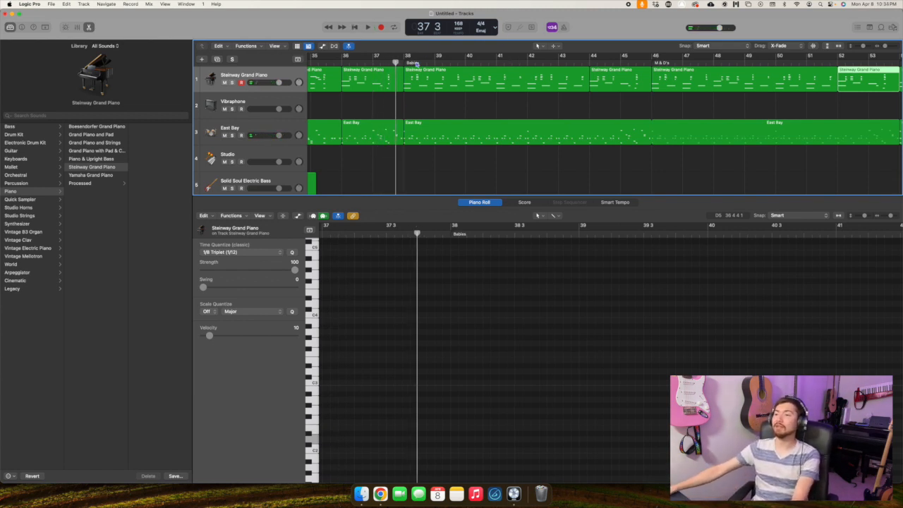
Close the piano roll, look over the arrangement around the Babies section, and play it from bar 38.
scroll(421, 109, right, 3)
key(e)
scroll(437, 122, left, 10)
scroll(437, 122, left, 15)
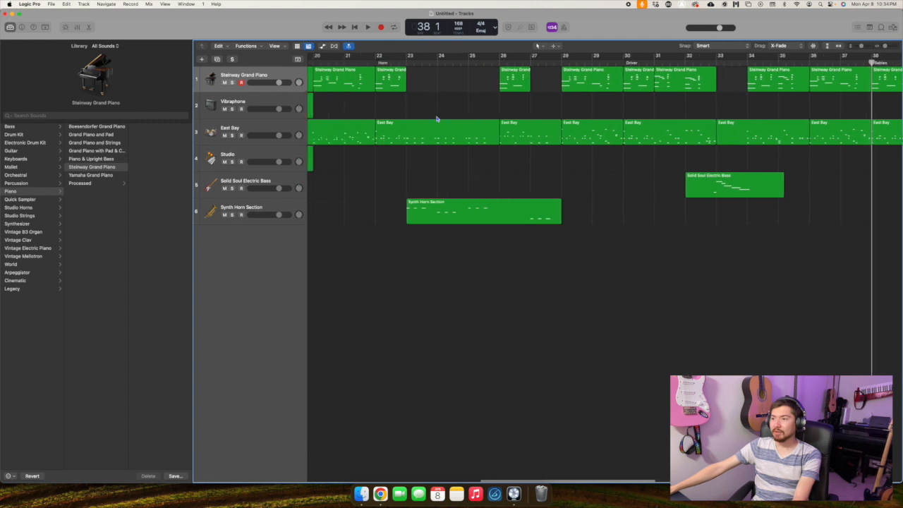
scroll(436, 119, right, 20)
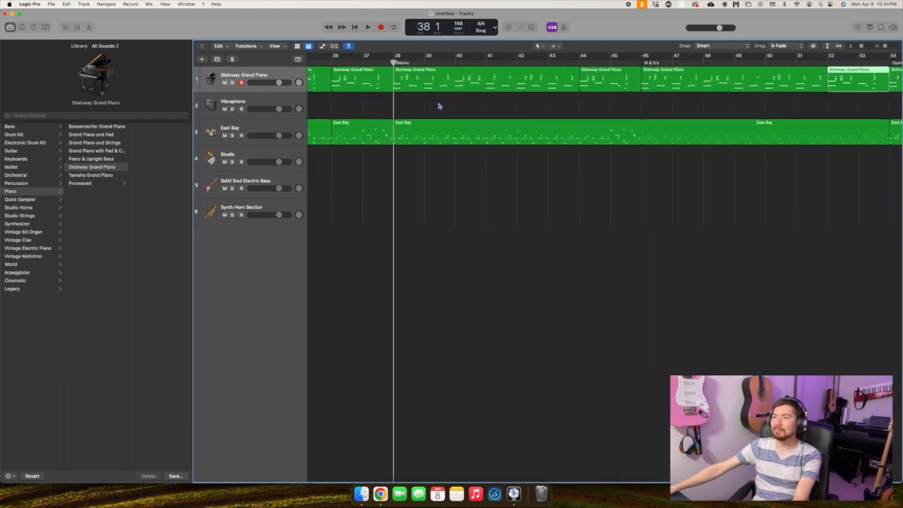
scroll(438, 106, right, 5)
scroll(438, 105, left, 7)
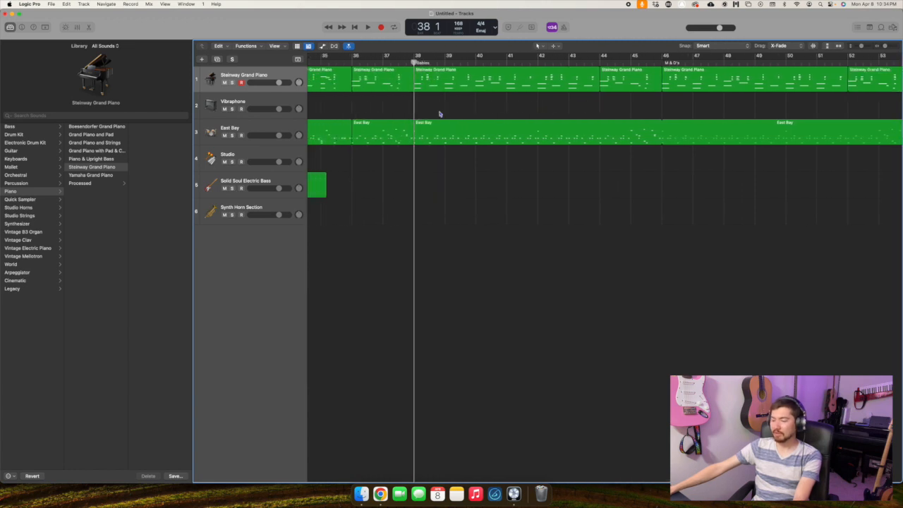
key(space)
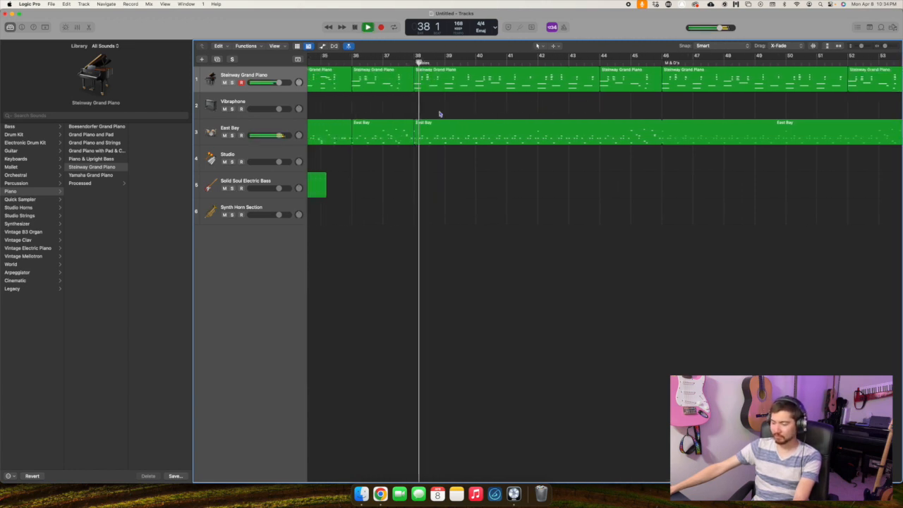
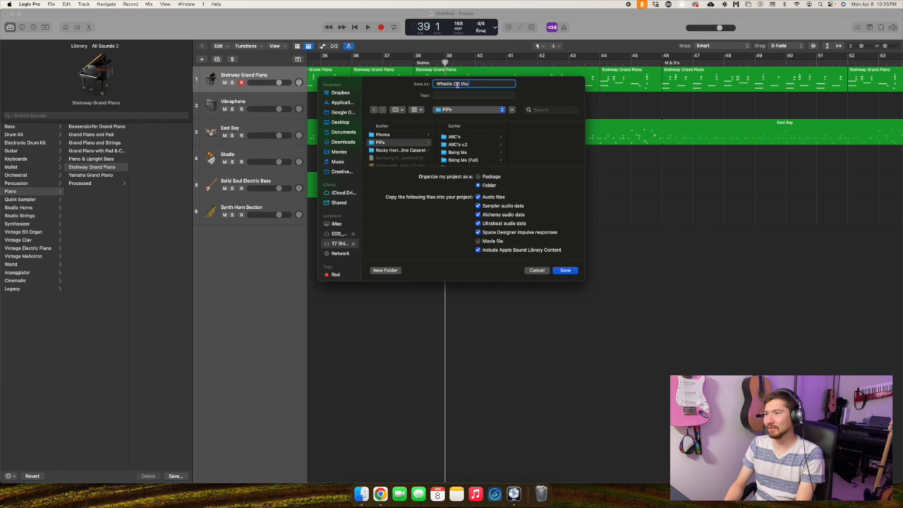
Save the project as Wheels On the Bus in the PiPs folder, and replay bar 38 up to bar 39.
click(566, 271)
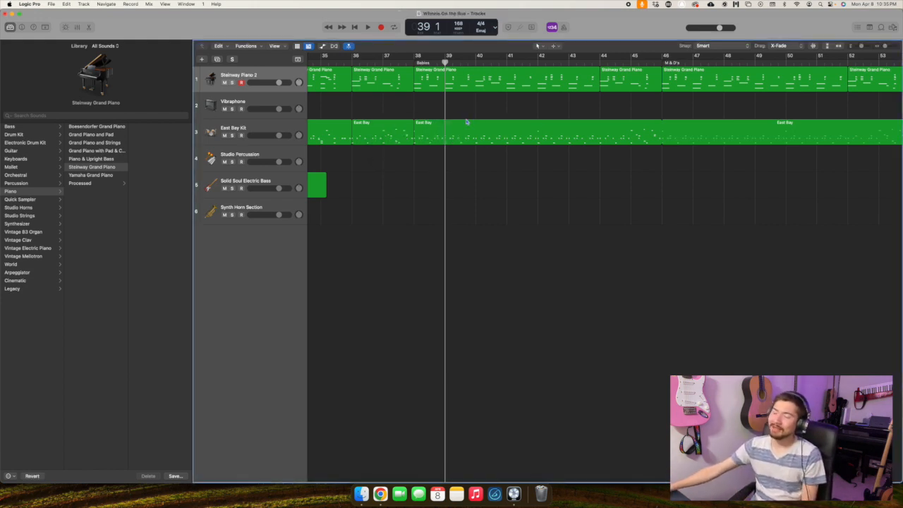
click(415, 62)
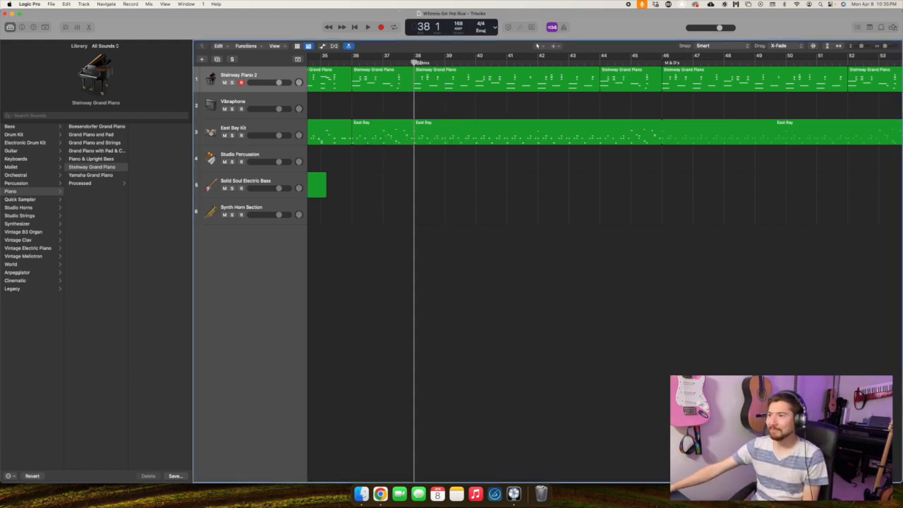
key(space)
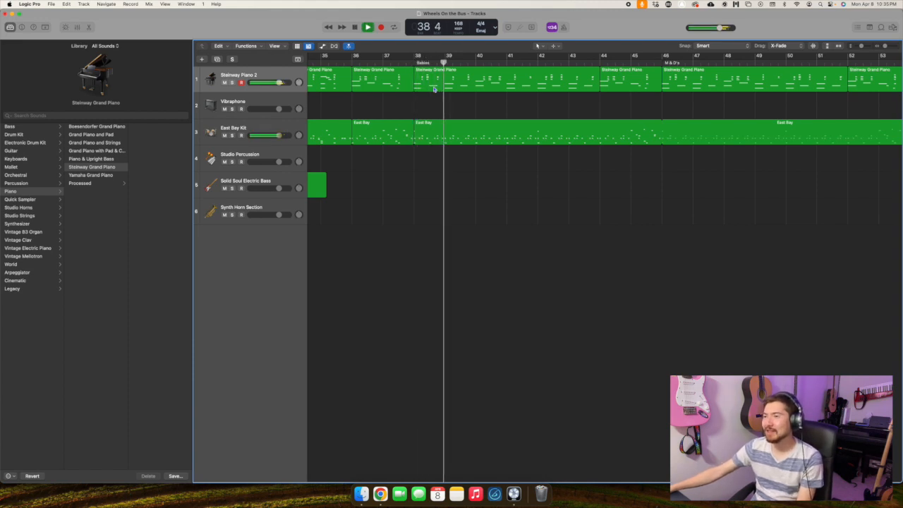
key(space)
click(445, 62)
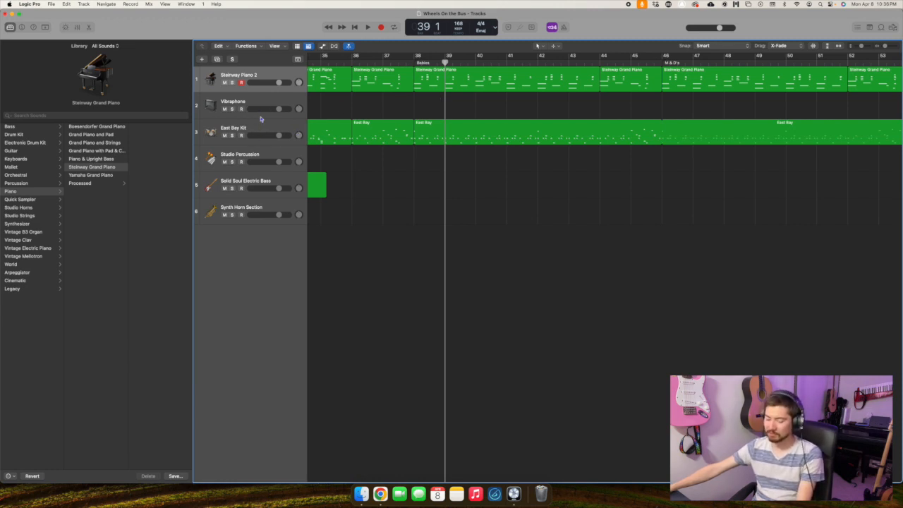
Add an instrument track below the piano with the Studio Violins 1 sound, and lower its volume to -5.8 dB.
key(super+d)
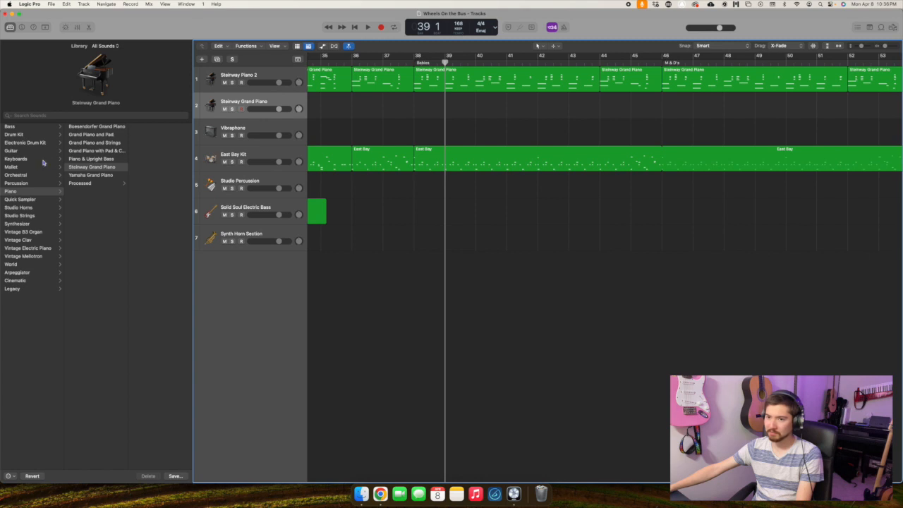
click(39, 218)
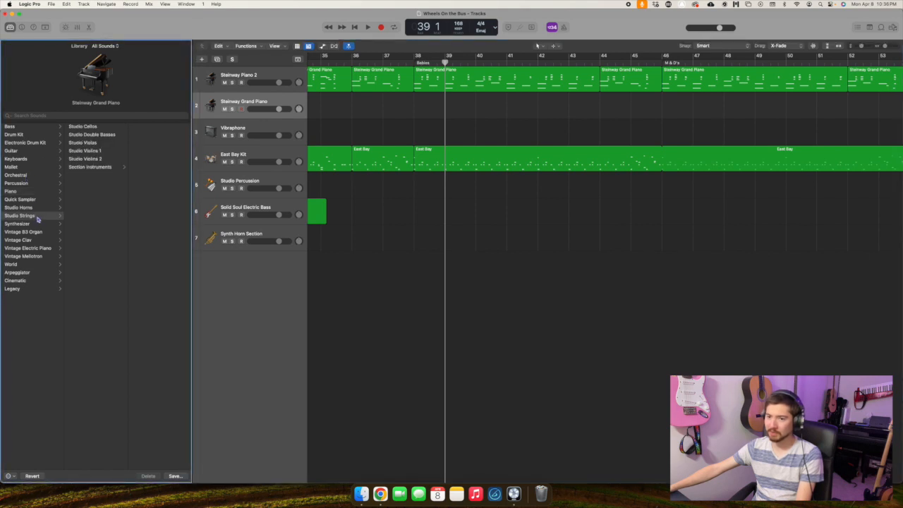
click(101, 151)
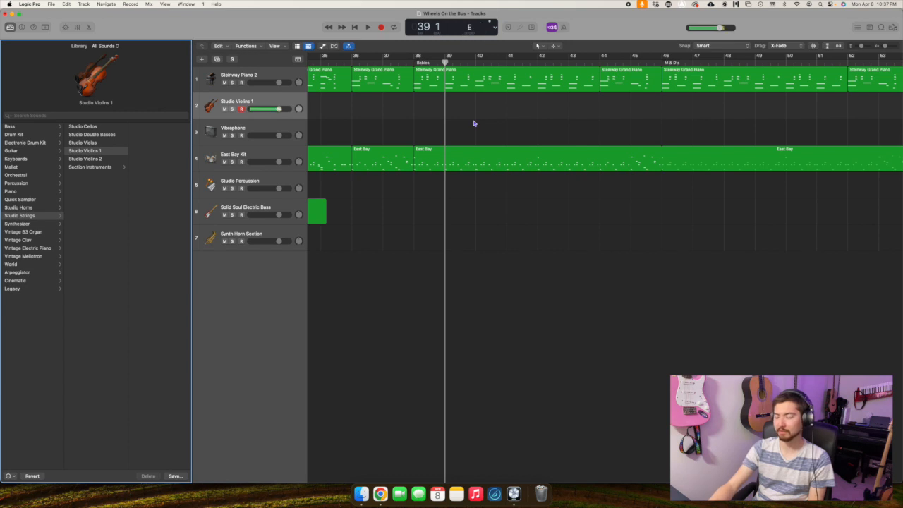
drag(279, 109, 257, 113)
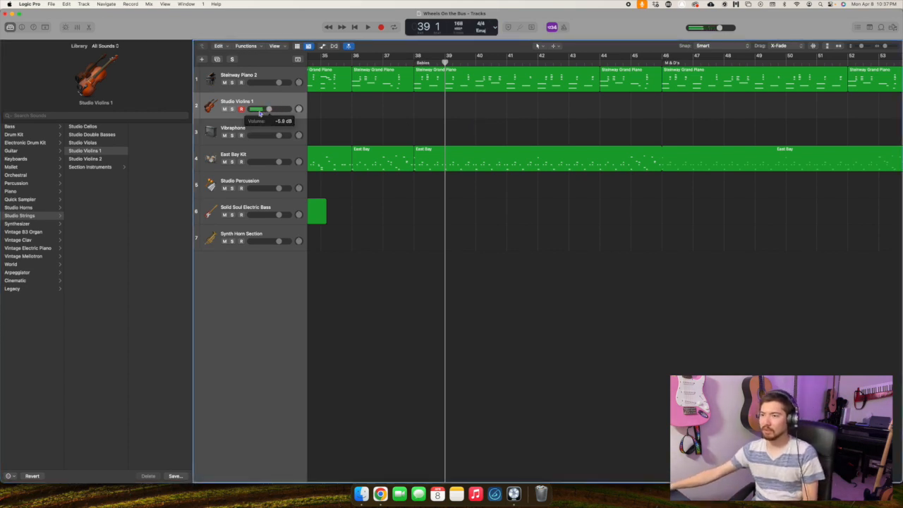
Audition violins over the Babies section from bars 39 and 38, and select the Vibraphone track with the playhead at bar 38.
key(space)
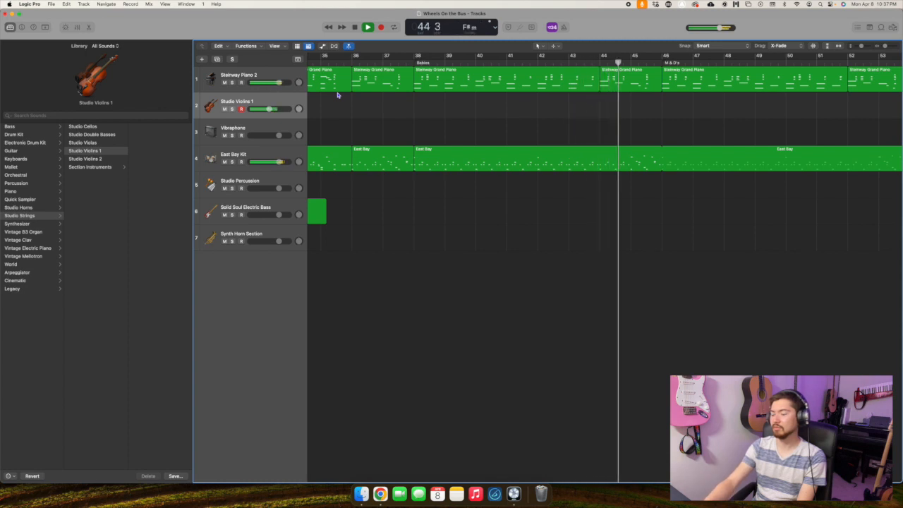
key(space)
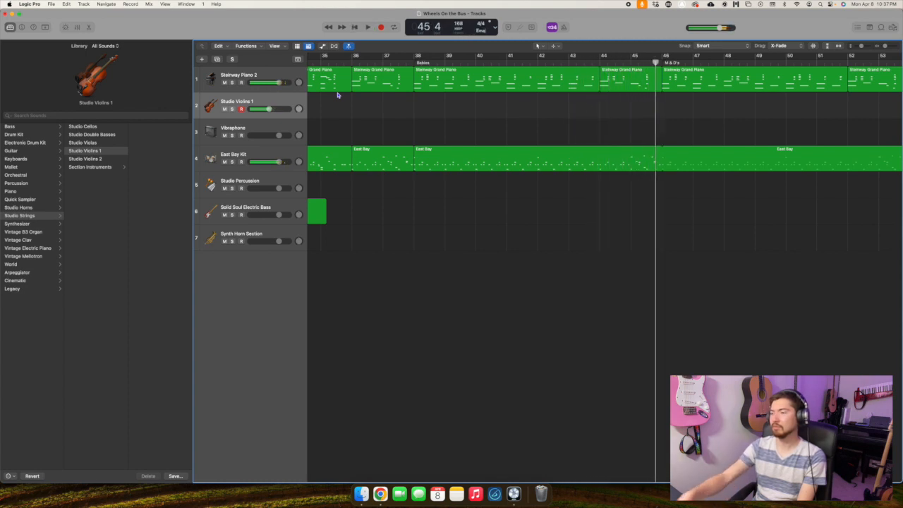
key(alt+comma)
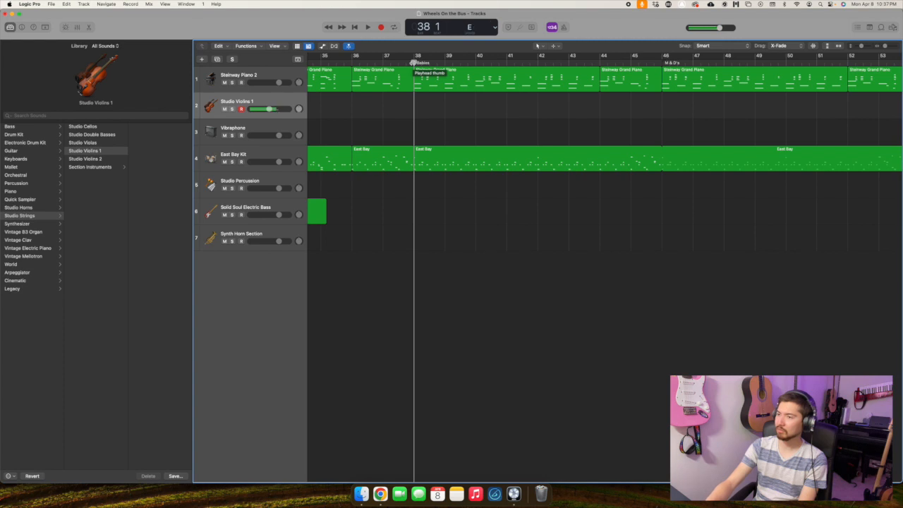
key(space)
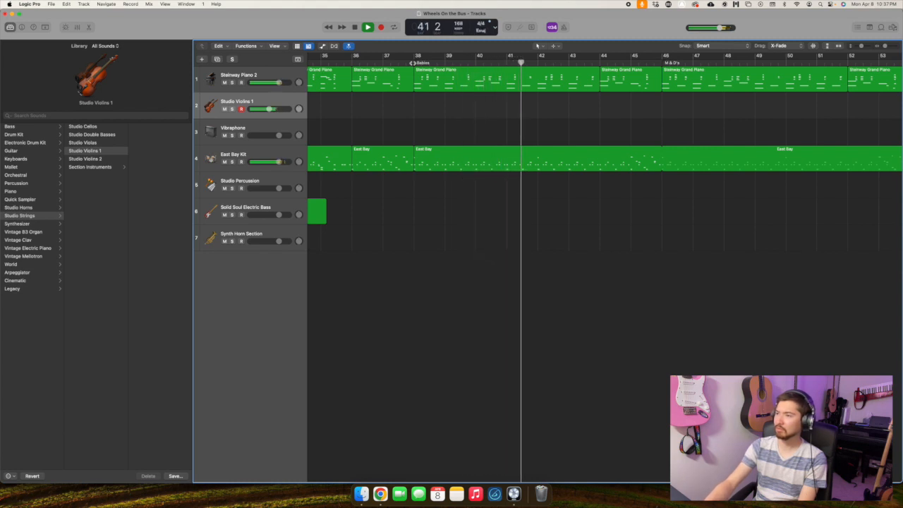
key(space)
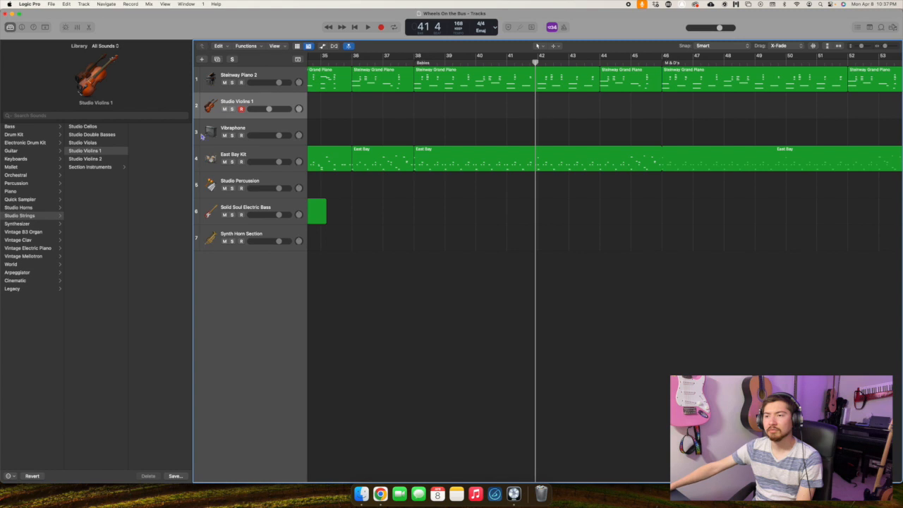
click(259, 126)
click(414, 62)
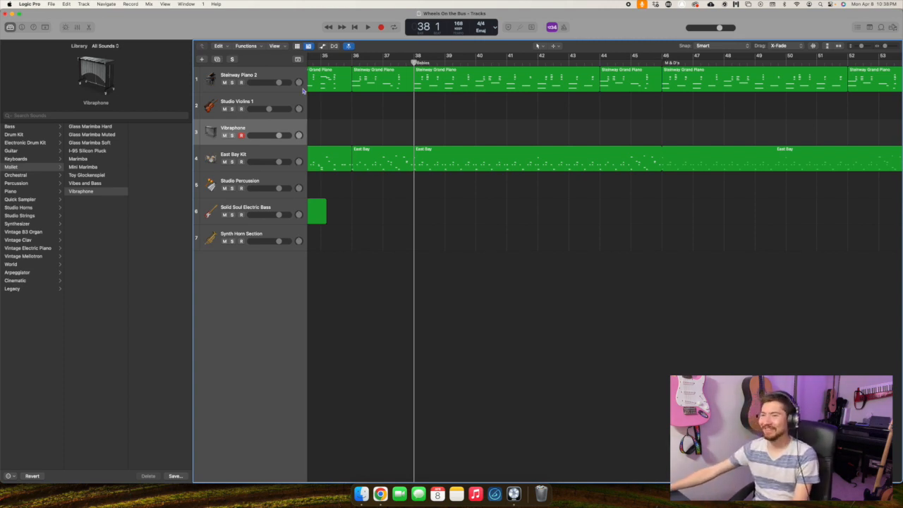
Play the piano track's Babies section up to bar 39, and split the piano and drum regions there.
click(271, 78)
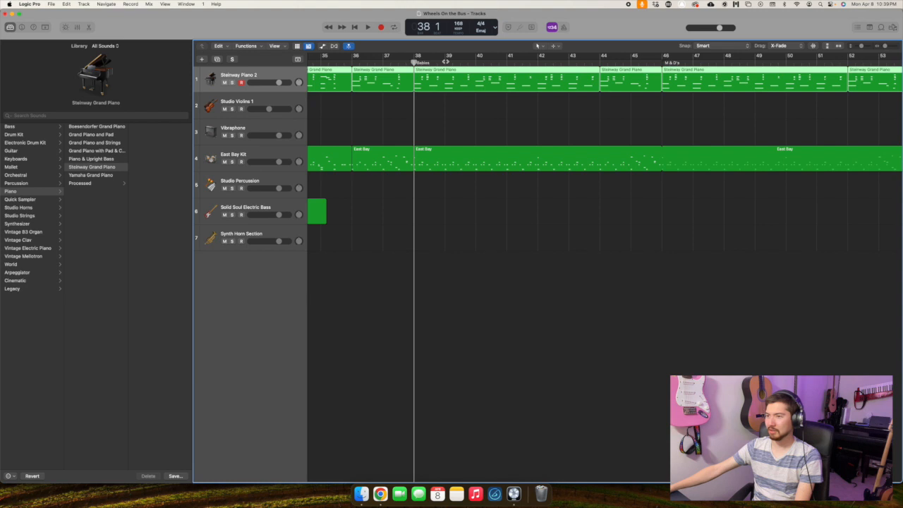
key(space)
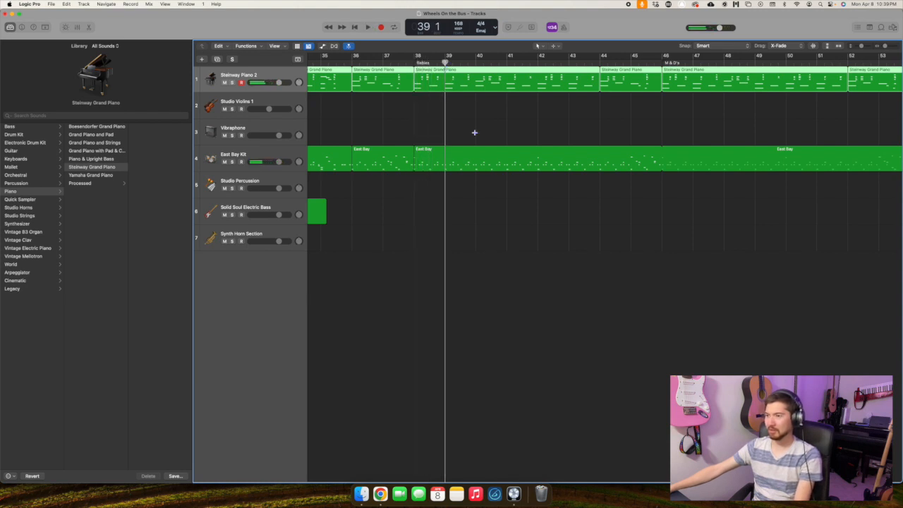
click(477, 161)
key(super+t)
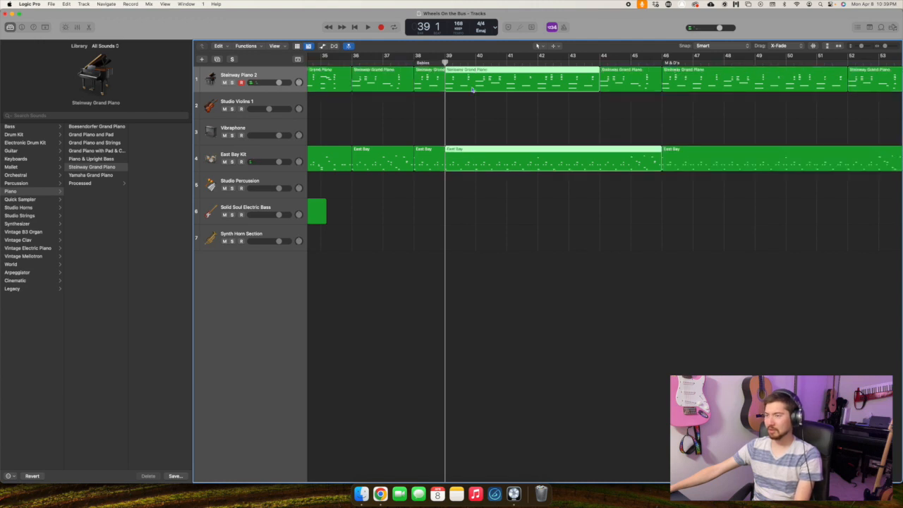
Split the piano and drum regions at bar 42, and delete both parts from bars 39–41.
key(space)
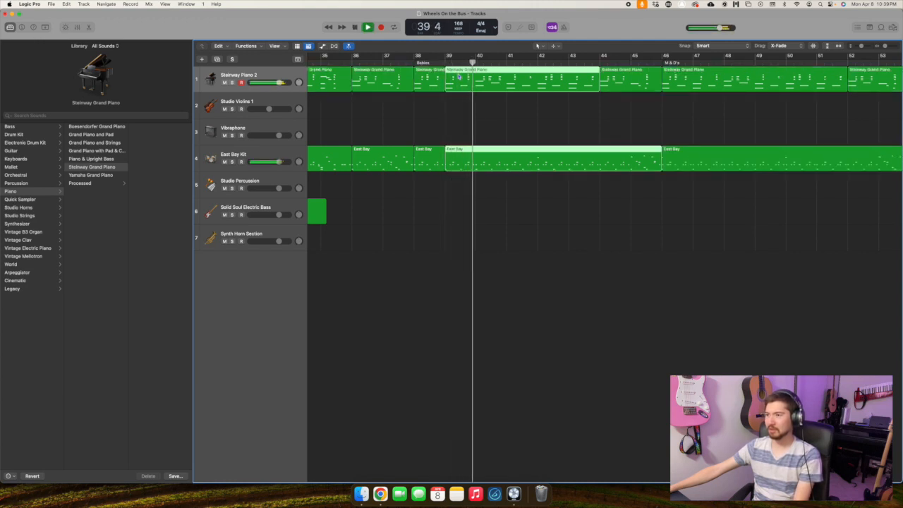
key(space)
key(super+t)
click(508, 171)
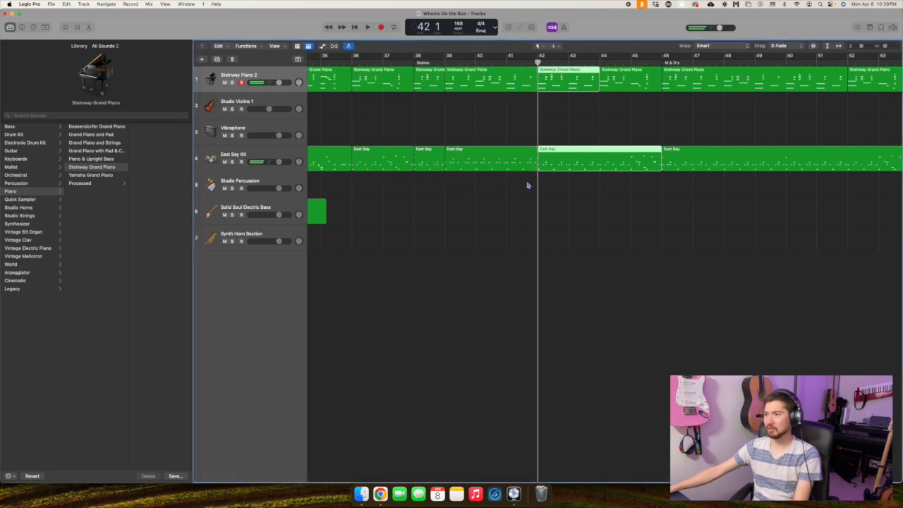
drag(515, 190, 496, 68)
key(Delete)
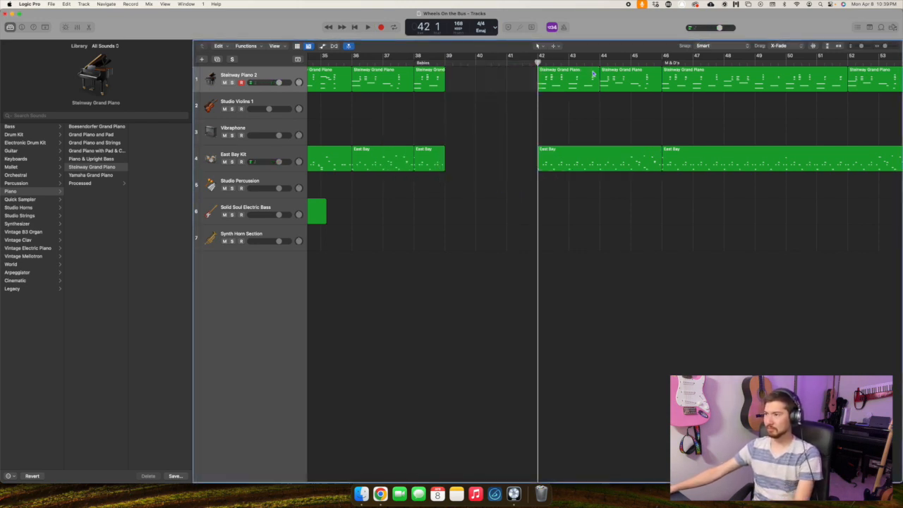
Play on to bar 43, and split both the piano and drum regions there.
key(space)
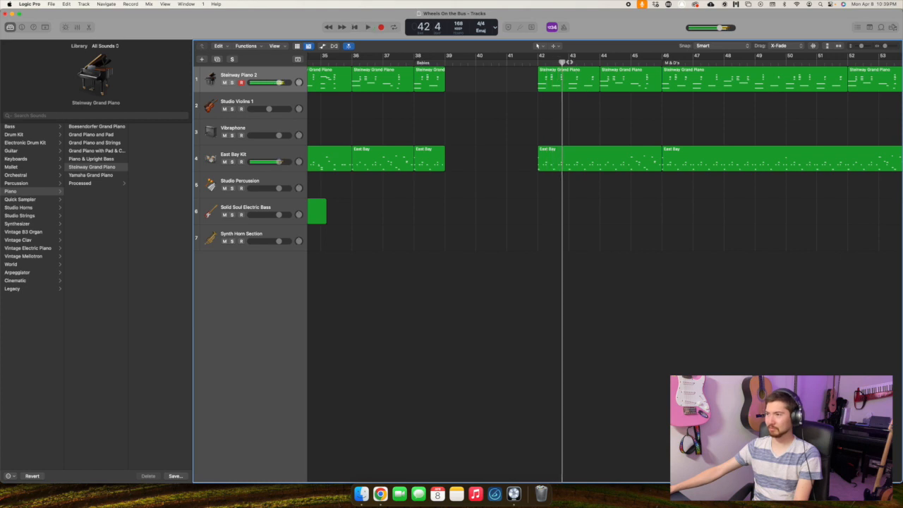
click(584, 163)
shift+click(581, 90)
key(super+t)
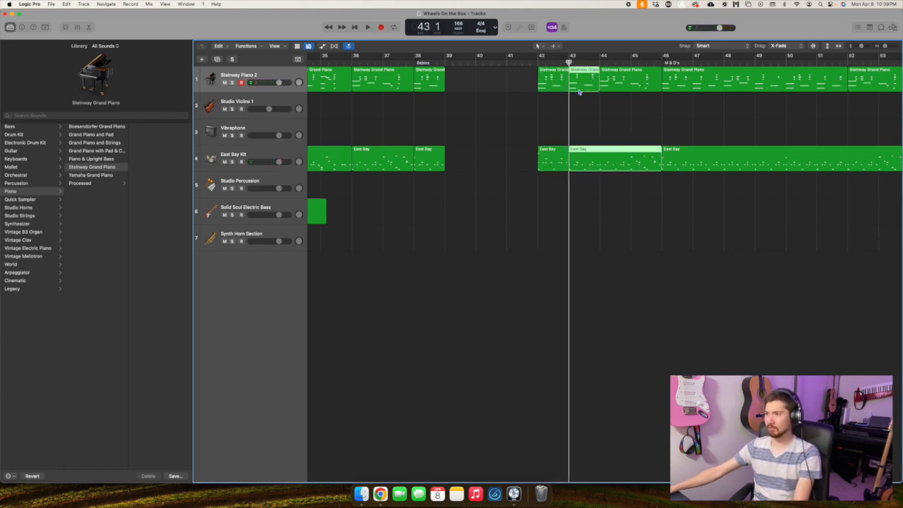
Play on to bar 45, and split the drum region at bar 44.
key(space)
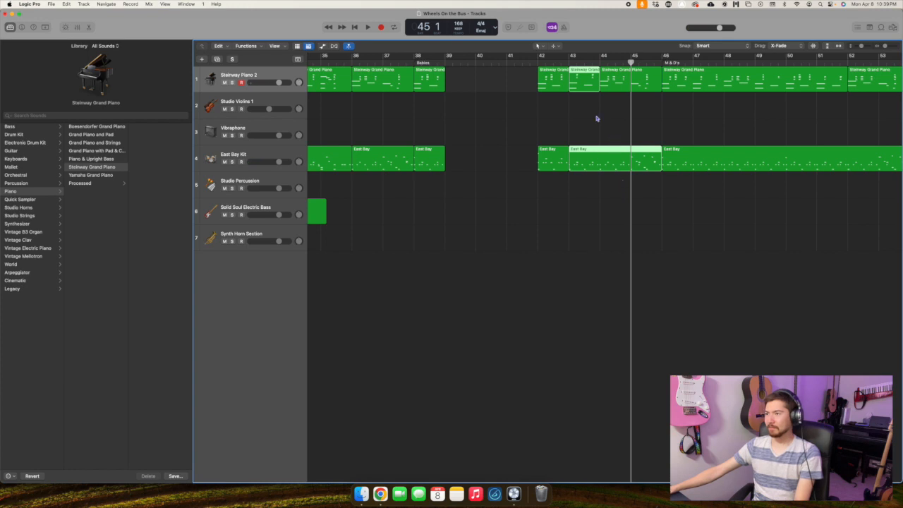
click(609, 86)
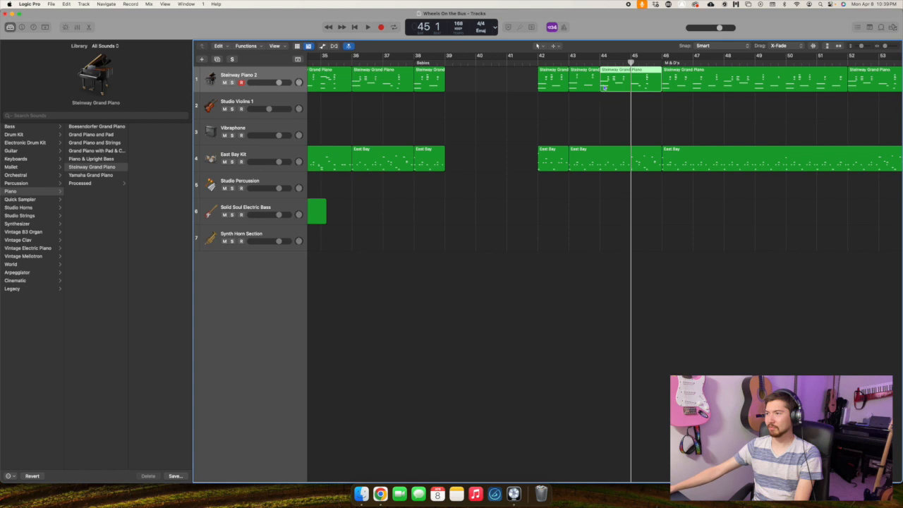
click(599, 158)
key(super+t)
Split the piano region at bar 45, and delete the piano parts in bars 43–44.
click(631, 84)
key(super+t)
drag(617, 96, 594, 88)
key(Delete)
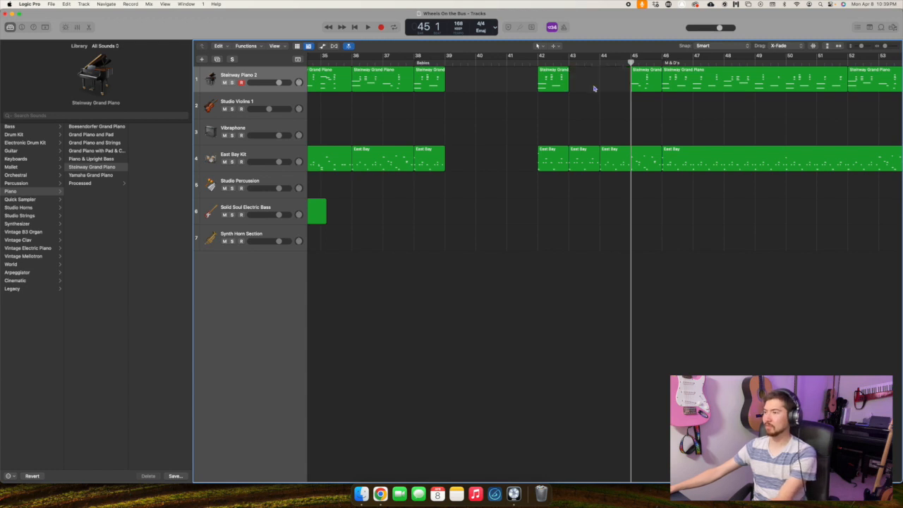
click(444, 62)
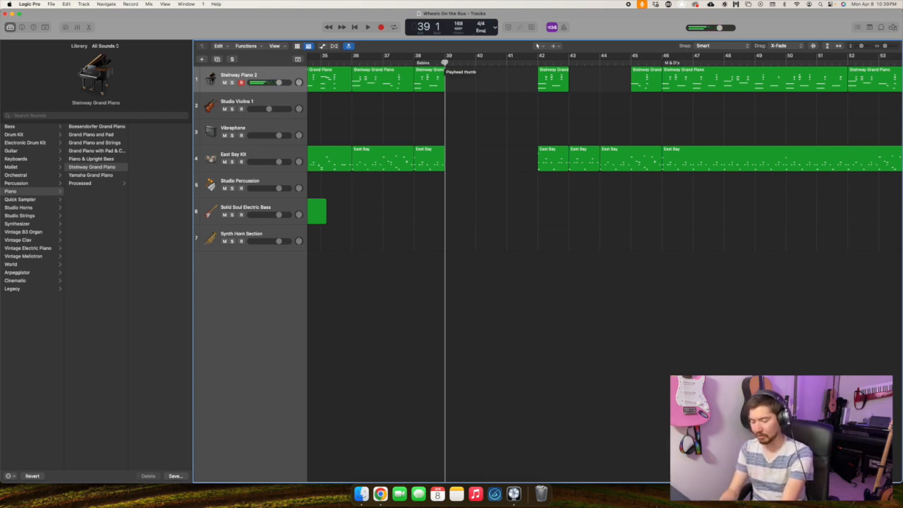
key(space)
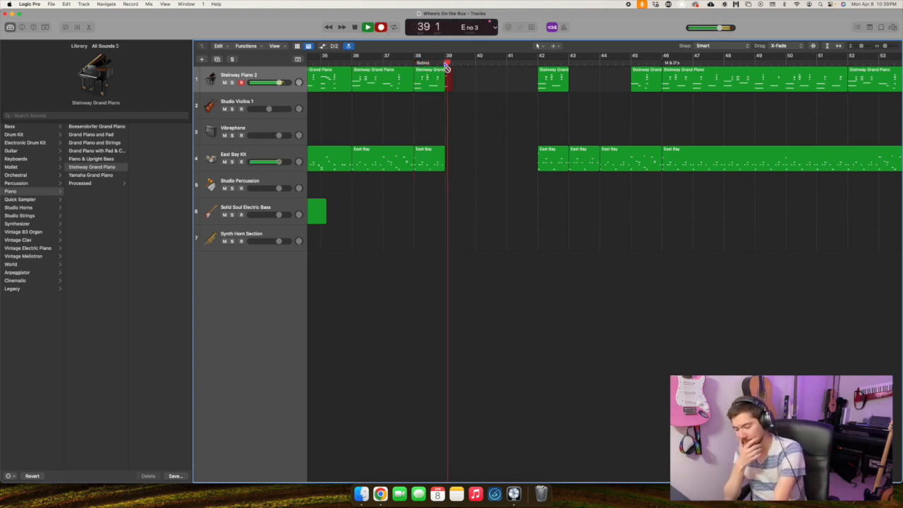
key(space)
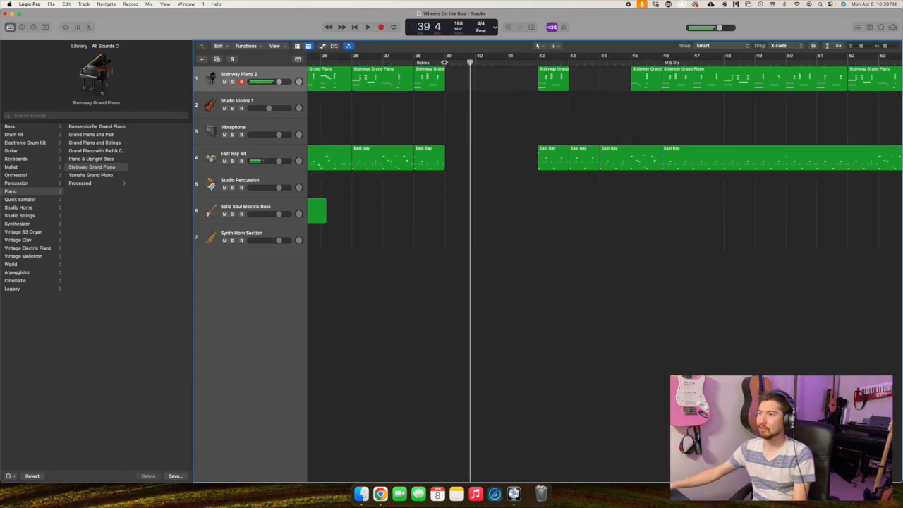
Record a new piano part across bars 39–41.
key(comma)
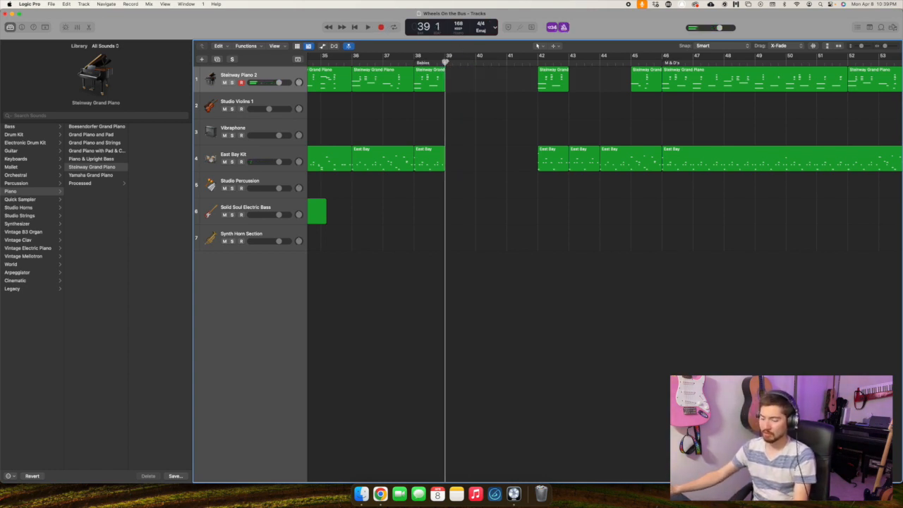
key(r)
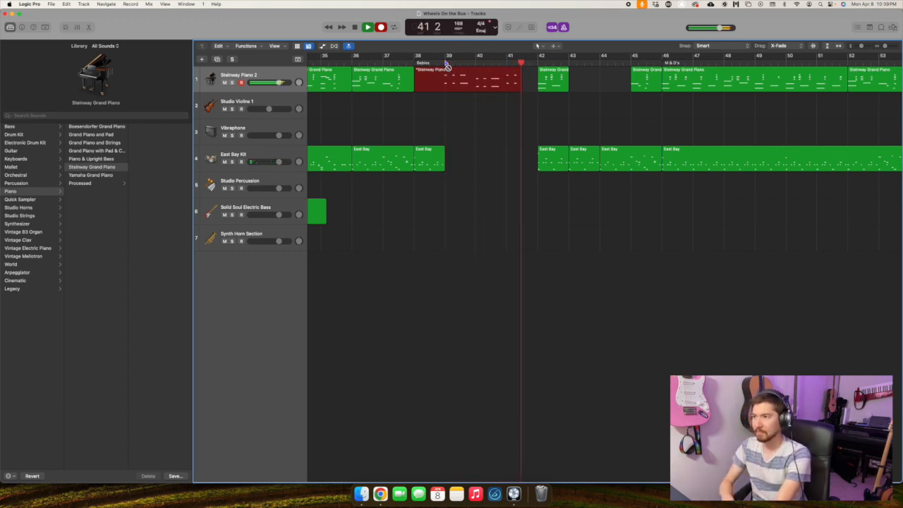
key(space)
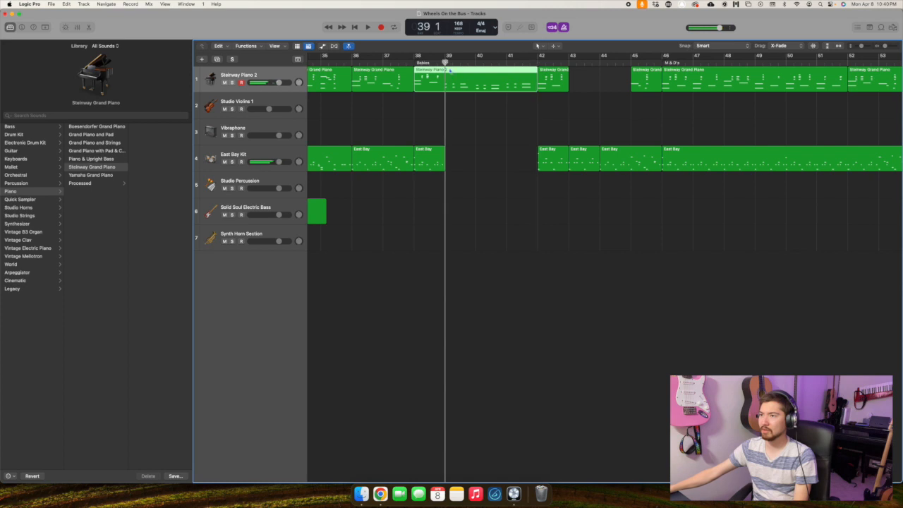
Quantize the newly recorded piano notes in bars 39–41 to 1/8 Triplet (1/12).
double_click(453, 77)
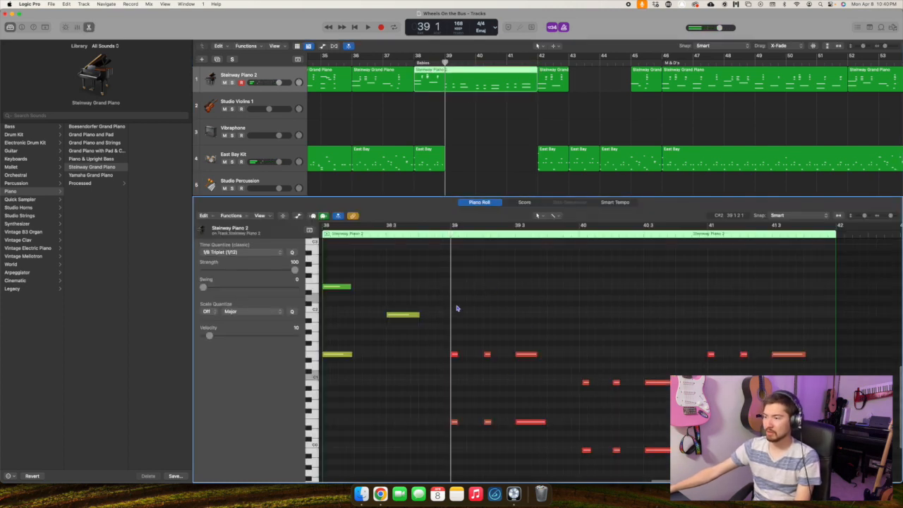
scroll(460, 311, down, 2)
drag(455, 287, 816, 417)
click(247, 253)
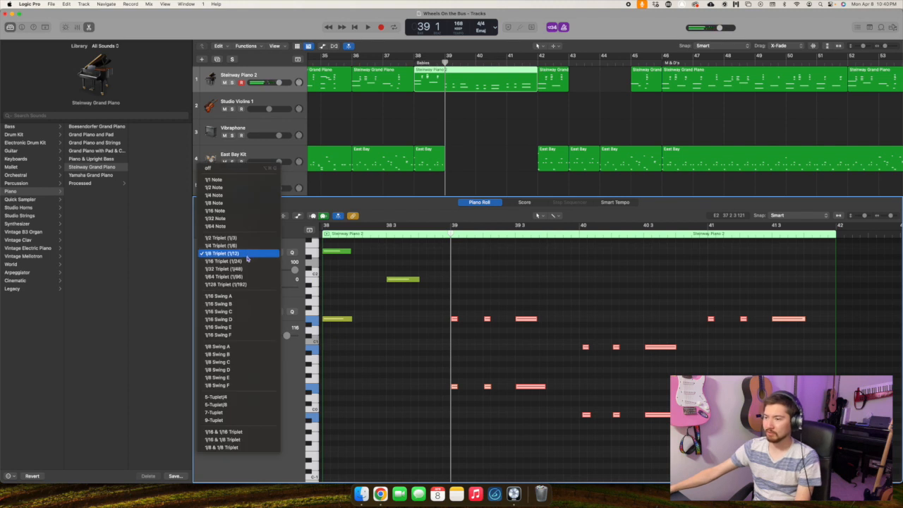
click(247, 256)
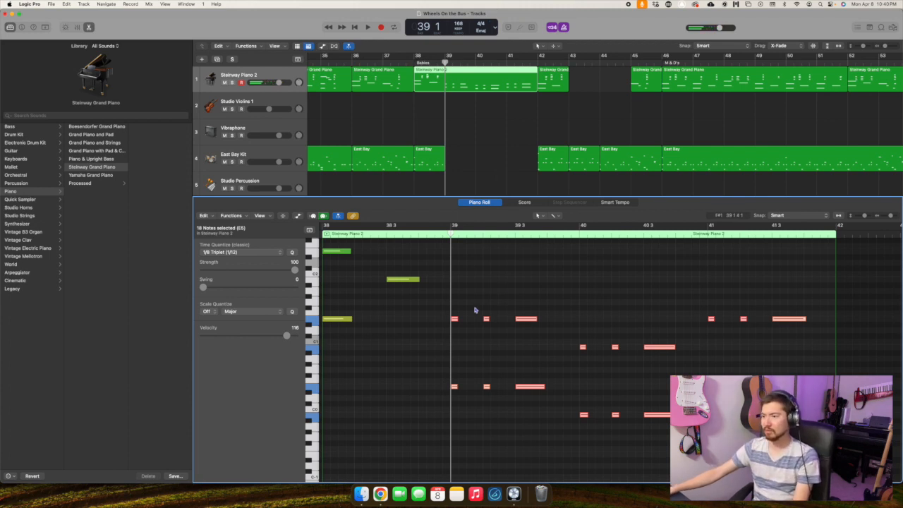
click(455, 320)
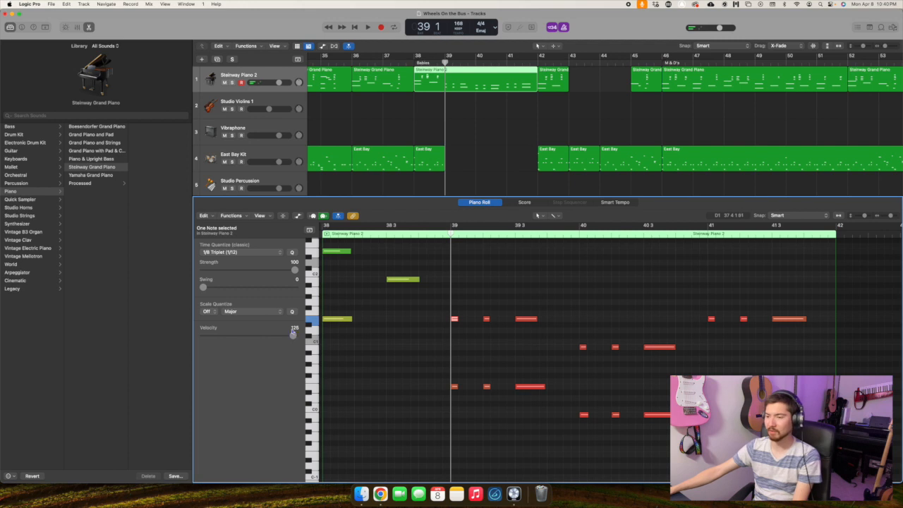
Record new piano chords in bar 43, and record more piano chords in bar 44.
click(570, 62)
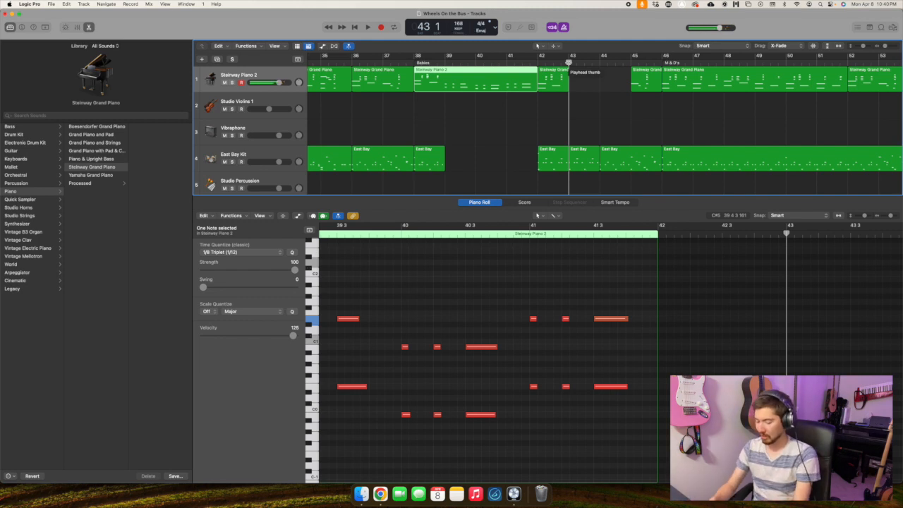
key(r)
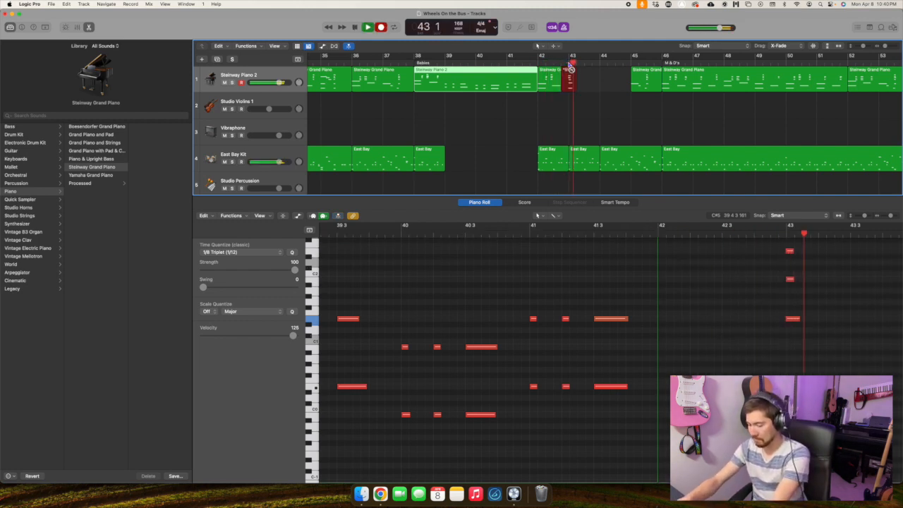
key(space)
key(space)
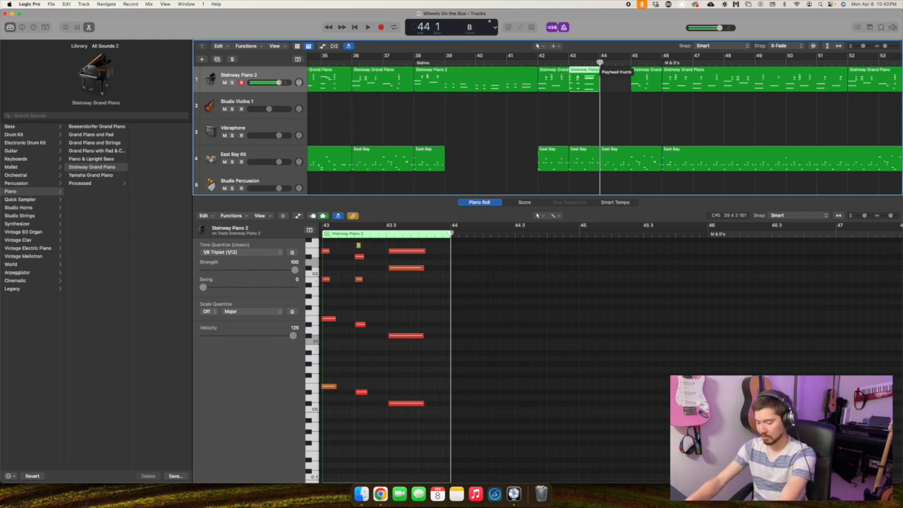
key(r)
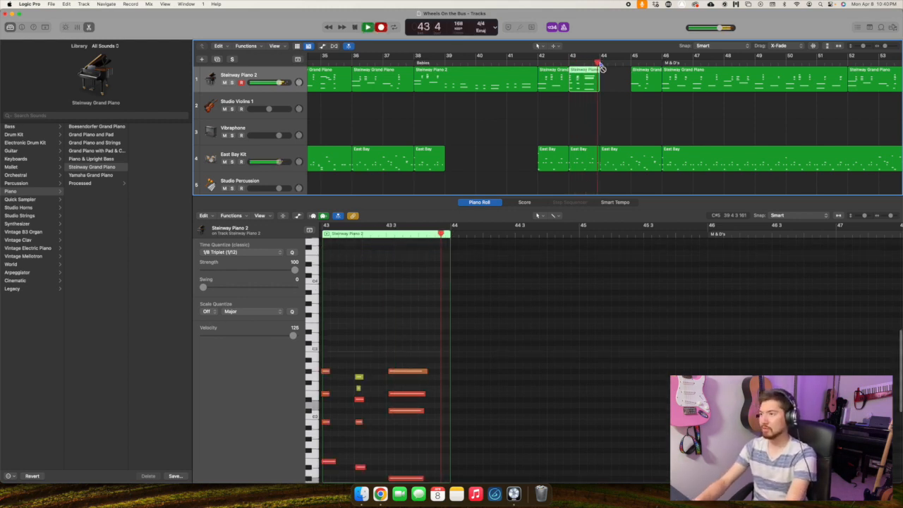
key(space)
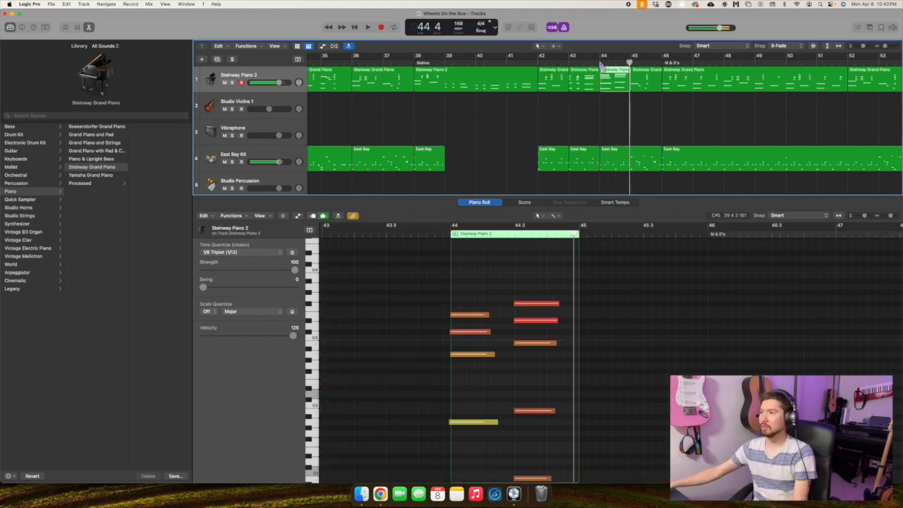
Join the two new piano regions in bars 43–44, and quantize all their notes to 1/8 Triplet (1/12).
shift+click(597, 70)
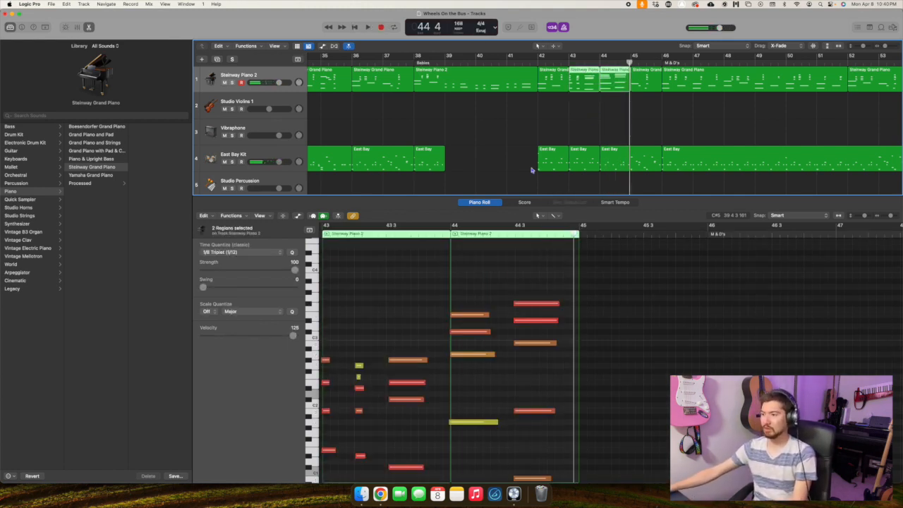
key(super+j)
click(474, 262)
key(super+a)
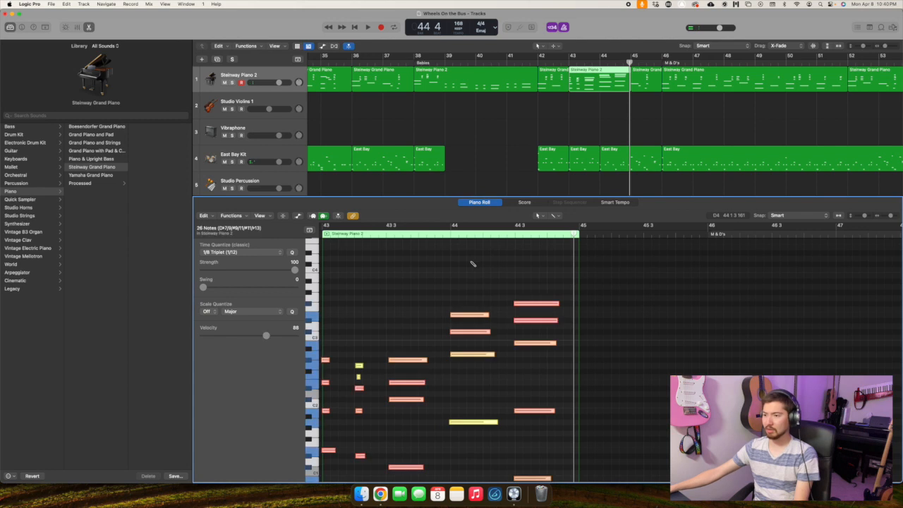
click(219, 253)
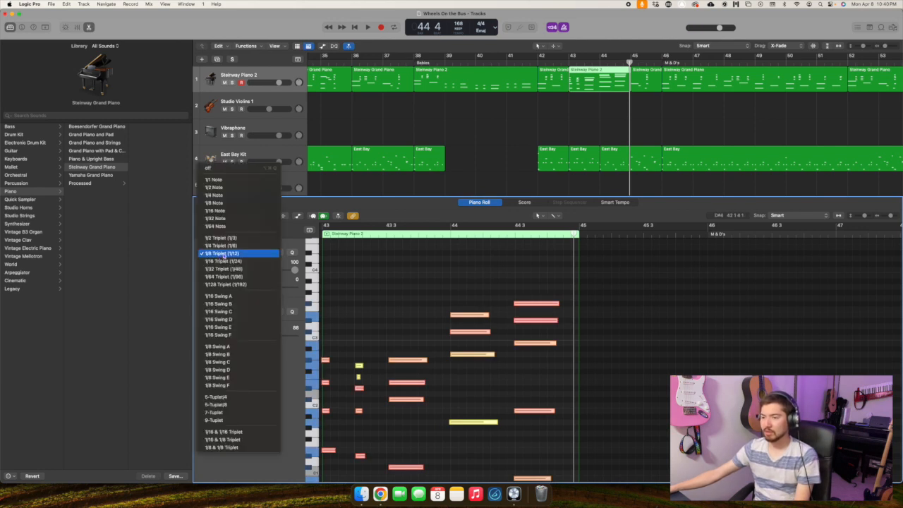
click(223, 254)
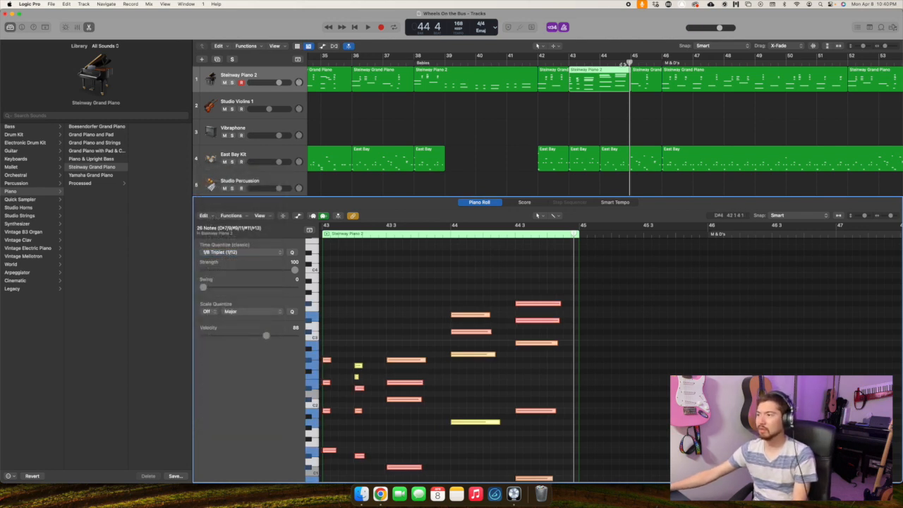
Delete the very short stray piano note on beat 2 of bar 43, and play the passage back.
key(shift+space)
click(484, 377)
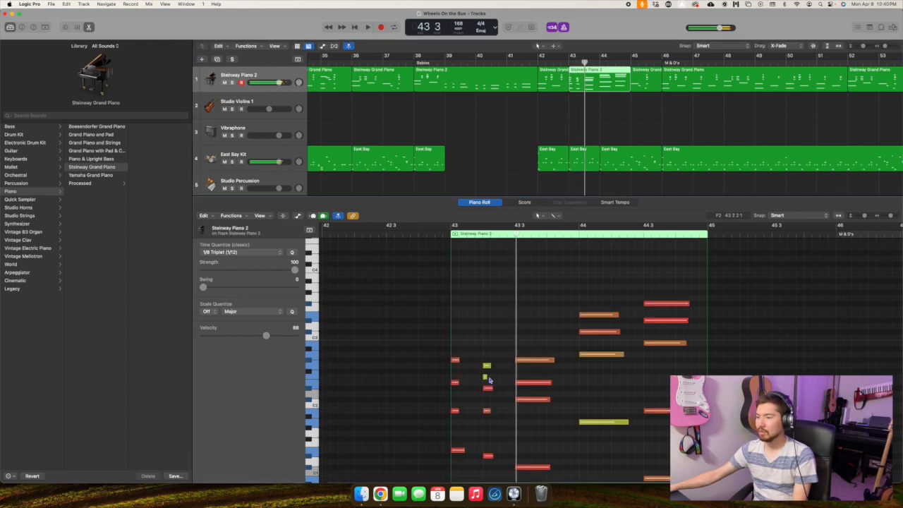
key(space)
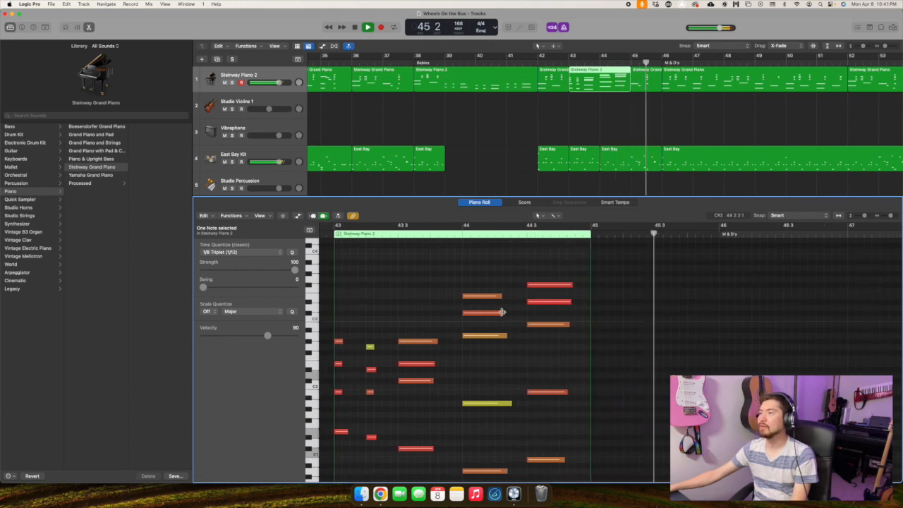
key(space)
Play again from bar 43, and delete the drum region in that bar.
double_click(570, 62)
key(space)
click(581, 161)
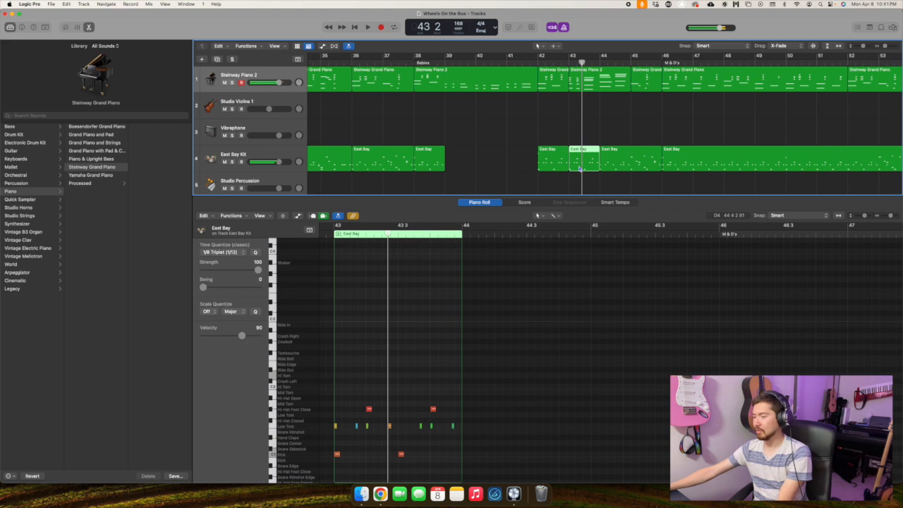
key(Delete)
Record new East Bay Kit drum hits in bars 39–41, and quantize them to 1/8 Triplet (1/12).
click(446, 62)
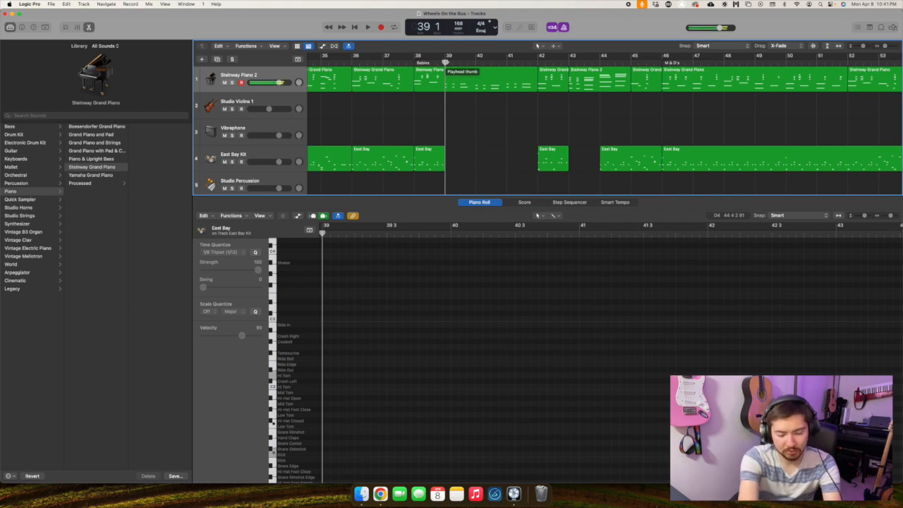
click(266, 154)
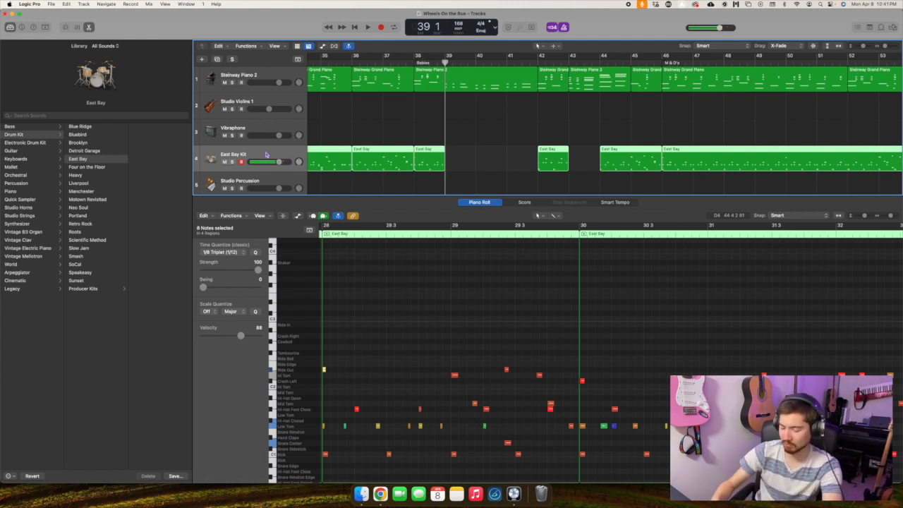
key(r)
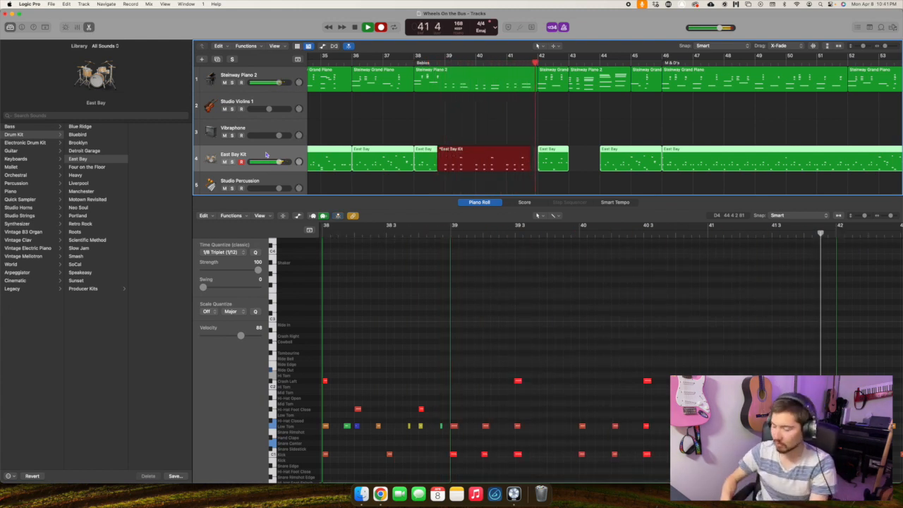
key(space)
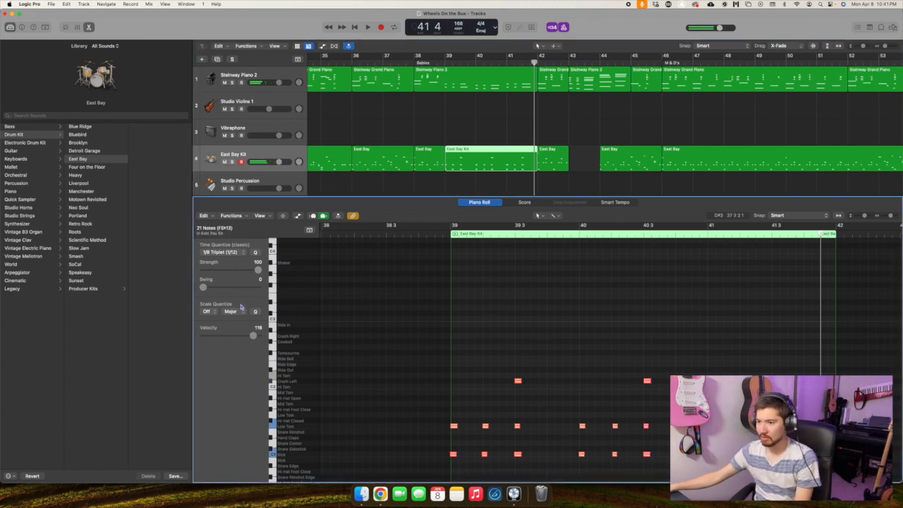
click(220, 252)
click(221, 252)
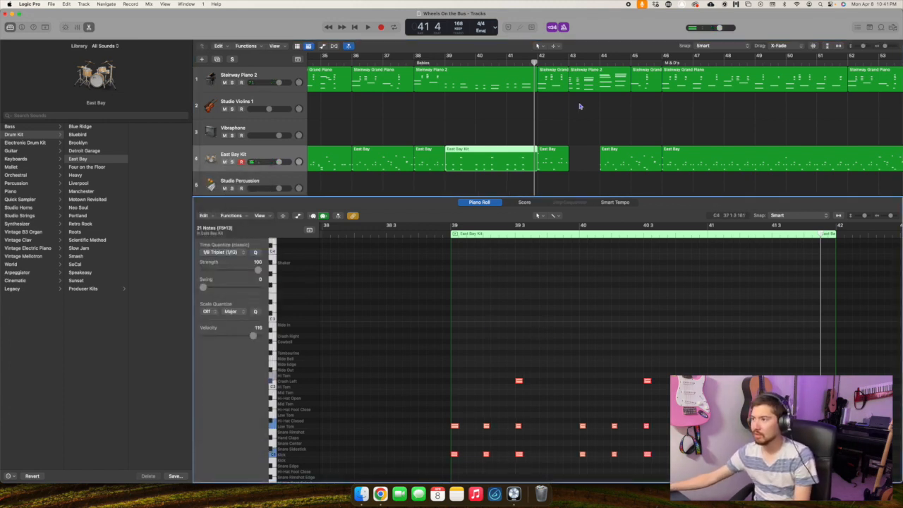
Record new East Bay Kit drum hits in the empty bar 43.
click(569, 56)
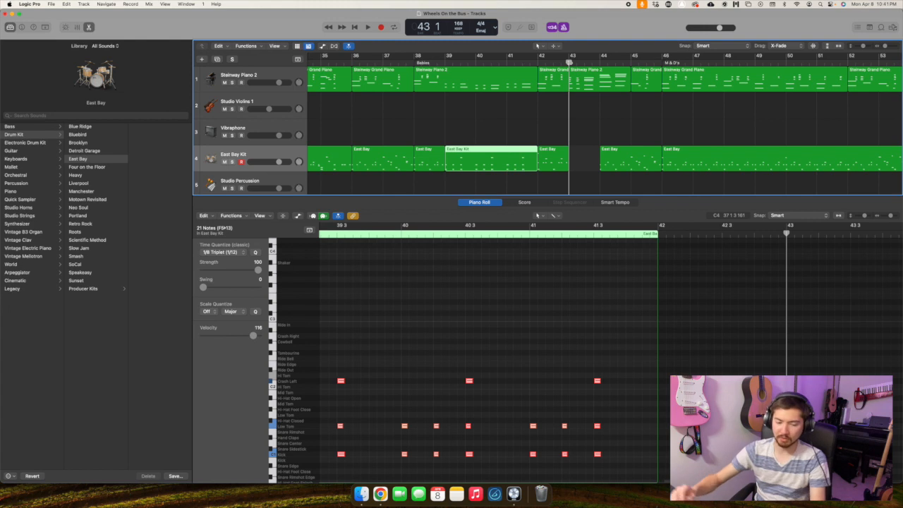
key(r)
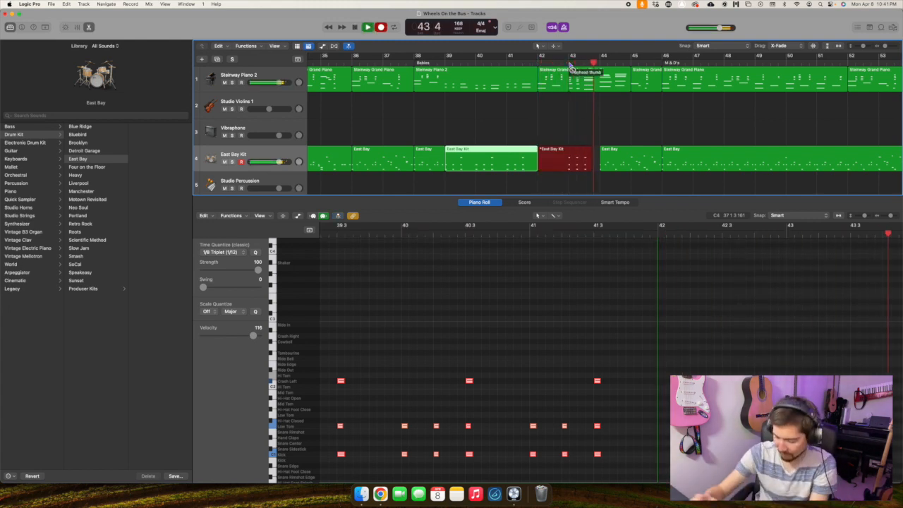
key(space)
Quantize the new drum hits in bar 43 to 1/8 Triplet (1/12), and play the passage back.
scroll(703, 337, down, 5)
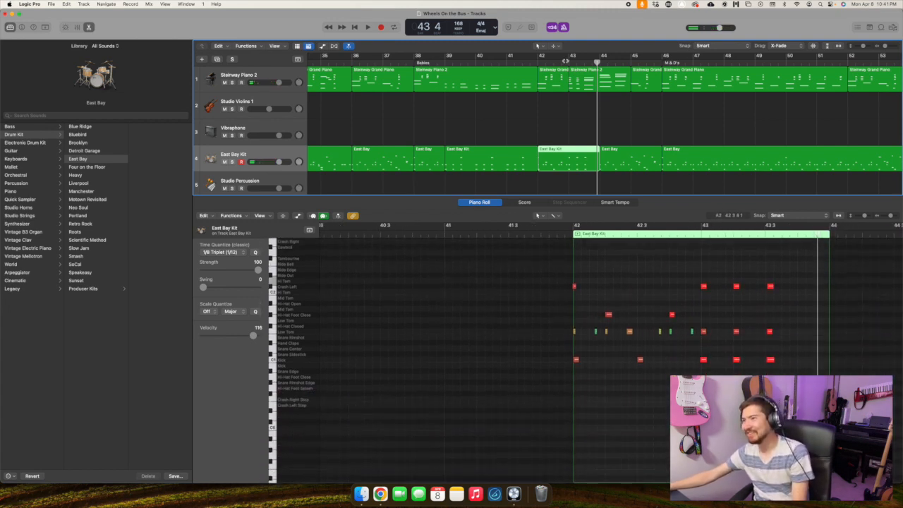
click(569, 62)
scroll(675, 283, up, 1)
drag(776, 286, 688, 376)
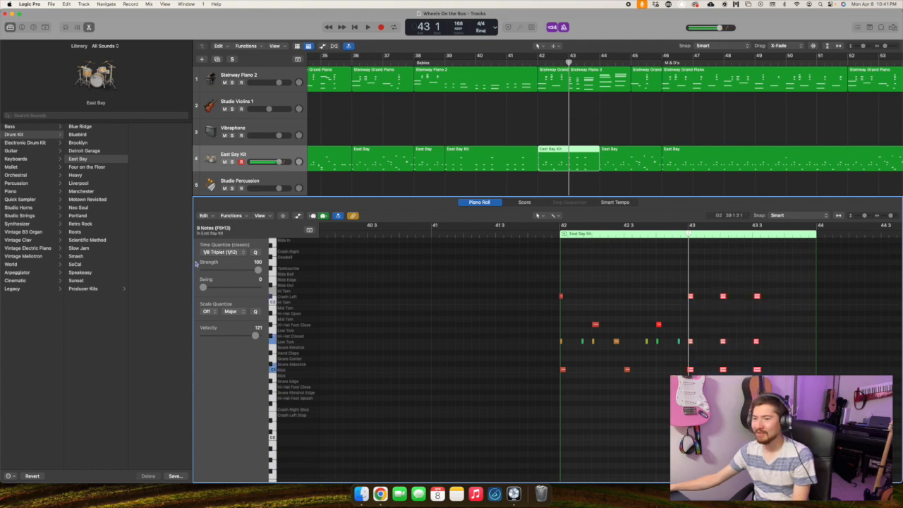
click(229, 251)
click(230, 252)
key(space)
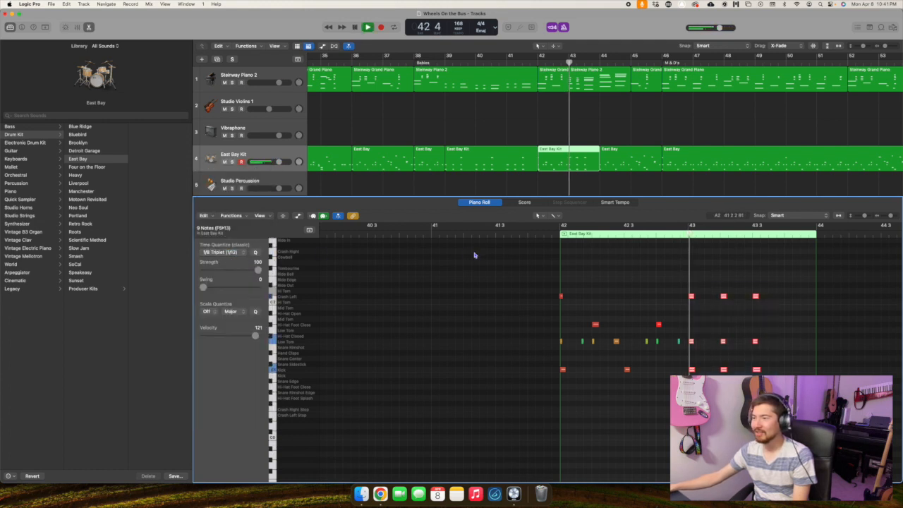
scroll(487, 117, right, 5)
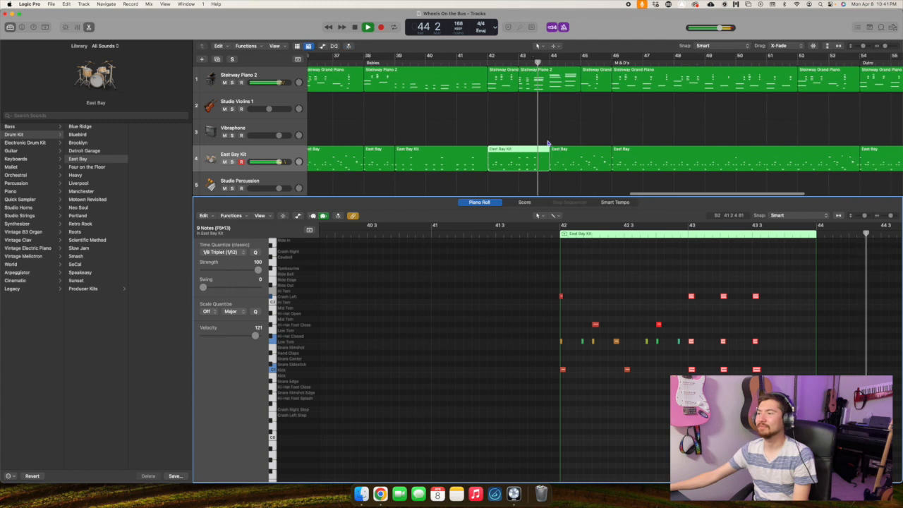
key(space)
Delete the drum and piano regions in the M & D's section, bars 46–53.
click(464, 62)
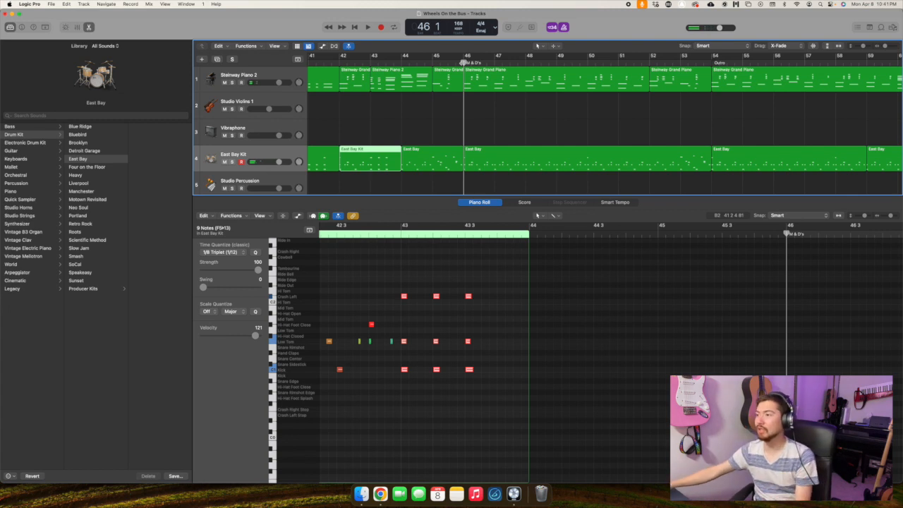
click(676, 158)
key(Delete)
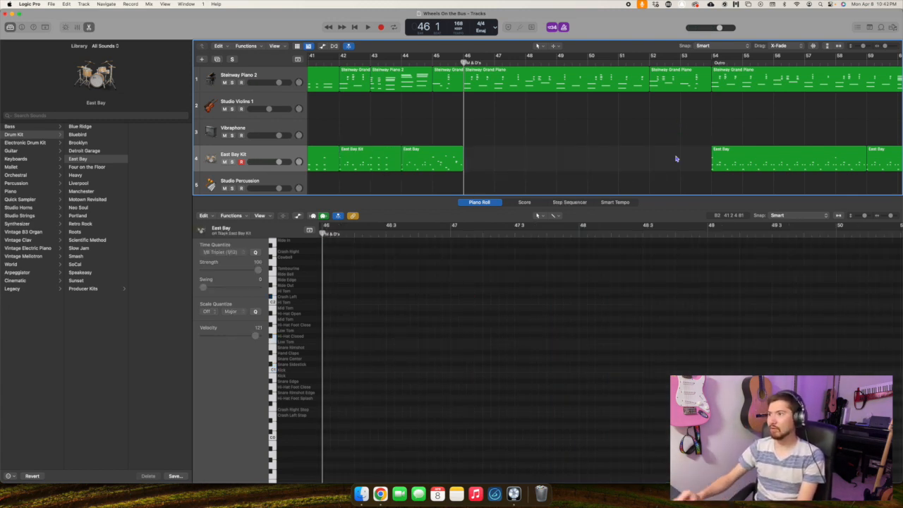
click(583, 79)
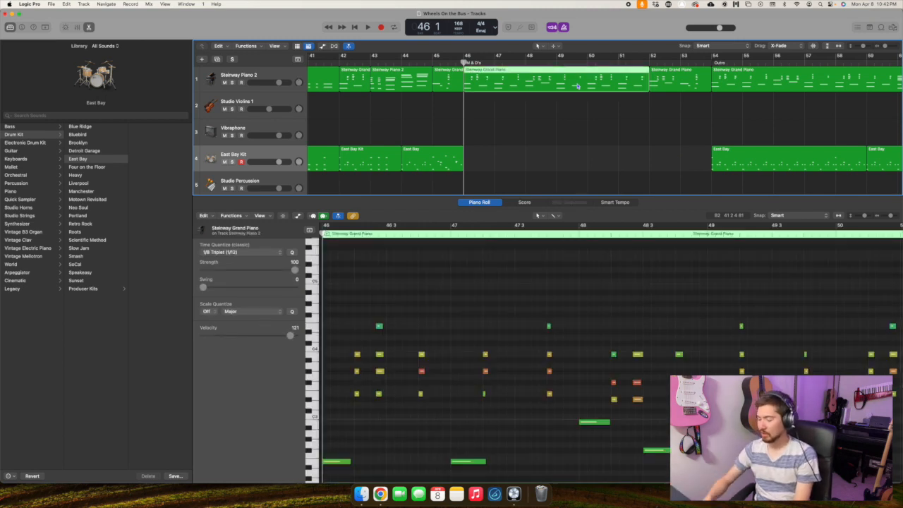
key(Delete)
click(670, 77)
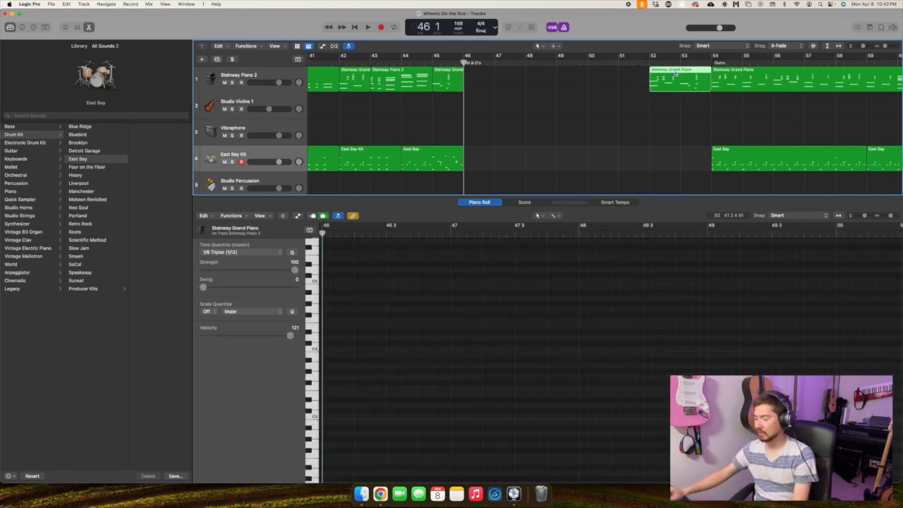
key(Delete)
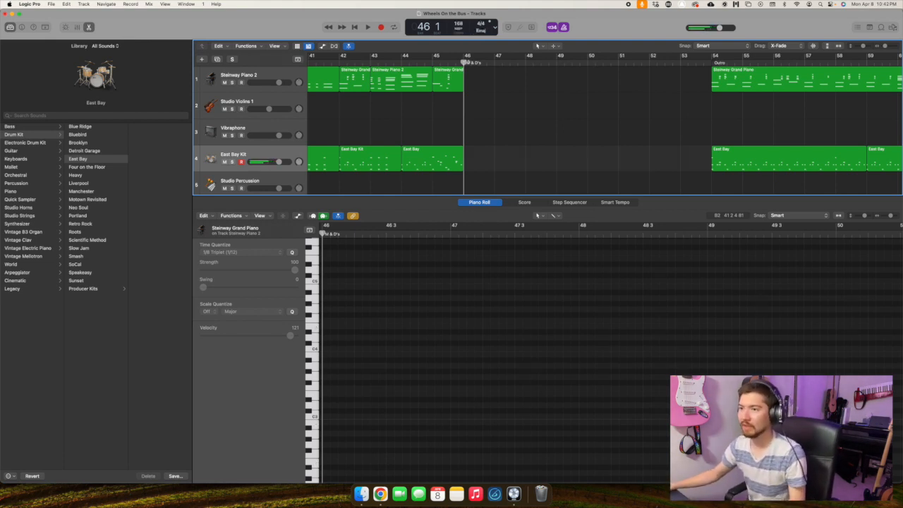
Try to record a Steinway Piano 2 take from the start of the M & D's section at bar 46.
click(278, 78)
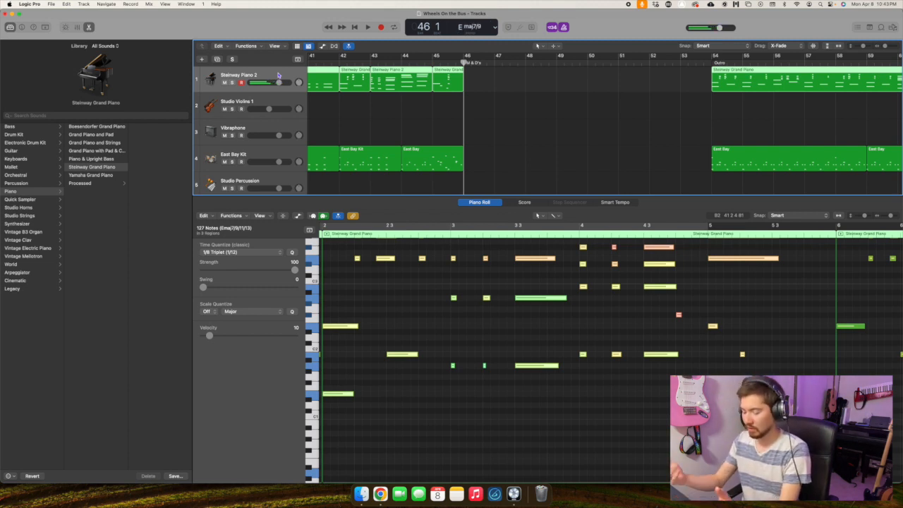
key(r)
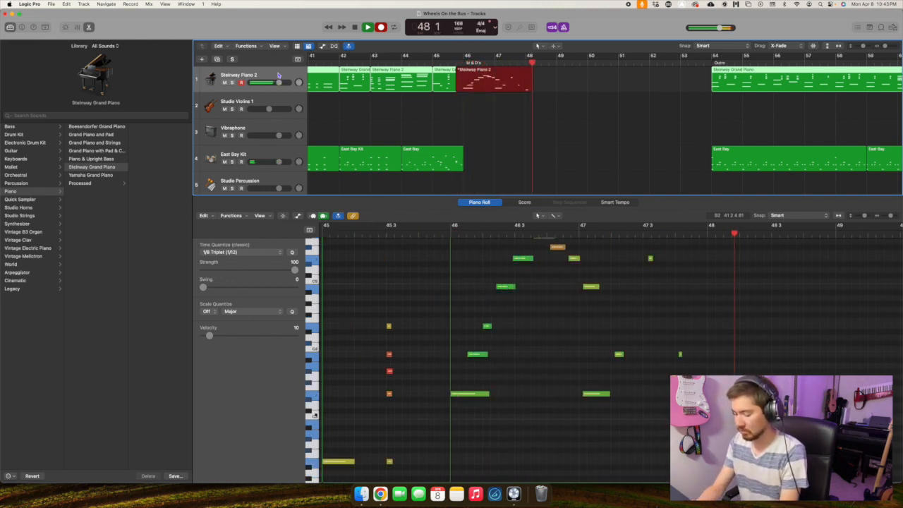
key(space)
key(super+z)
click(462, 62)
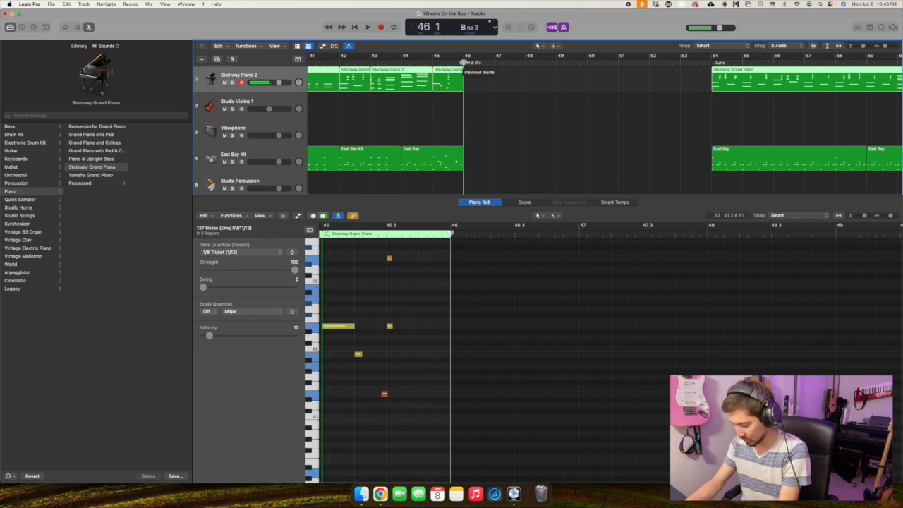
Record a Steinway Piano 2 part over bars 46–53 and quantize it to 1/16 Triplet (1/24), except the four high notes in bar 53.
key(r)
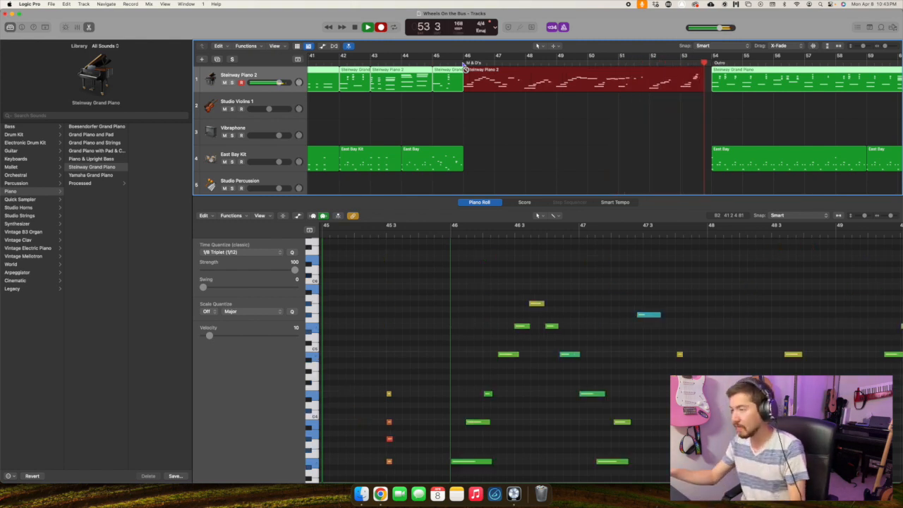
key(space)
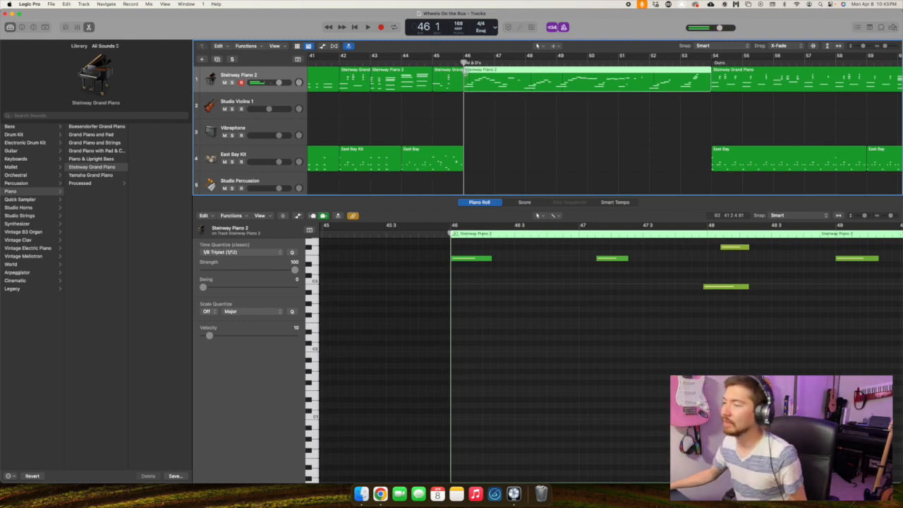
click(603, 309)
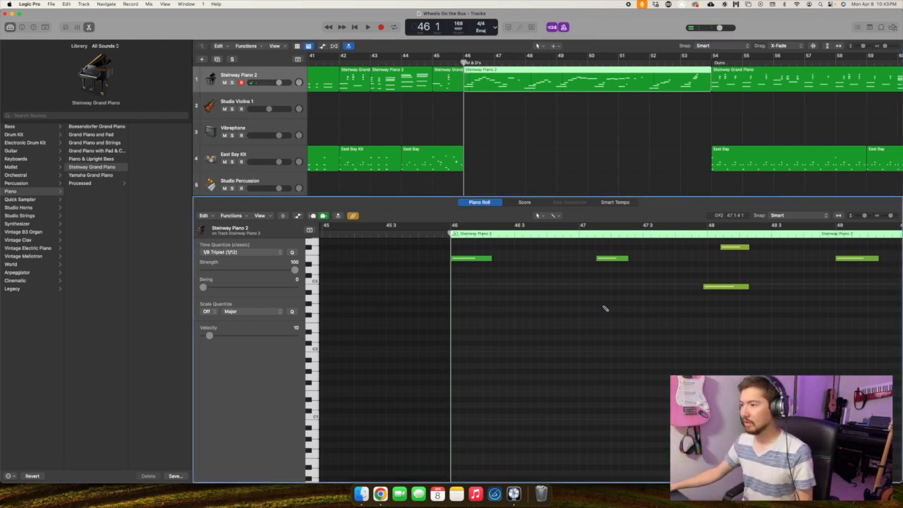
key(super+a)
scroll(603, 309, right, 15)
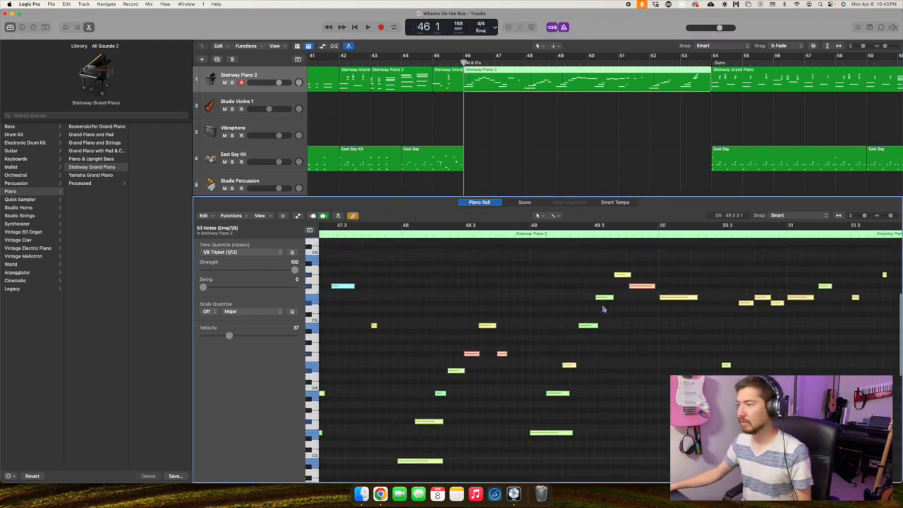
scroll(581, 363, up, 2)
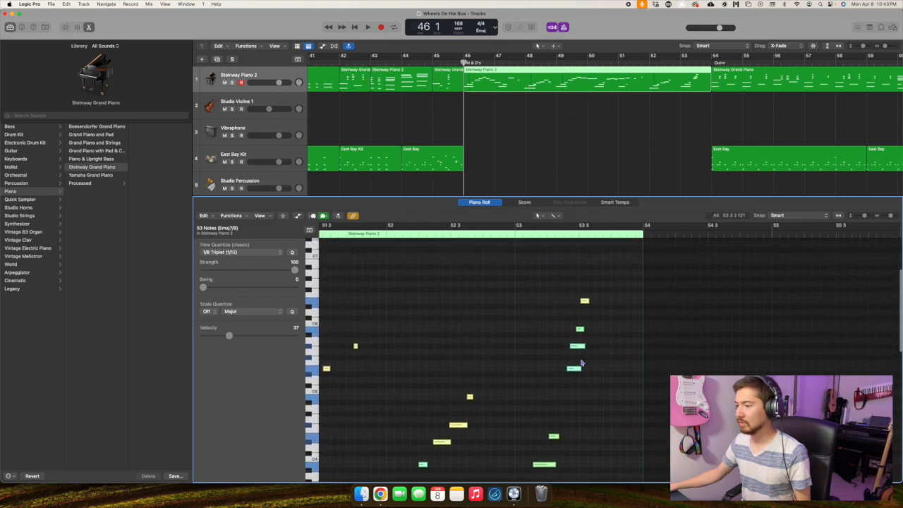
drag(592, 393, 569, 281)
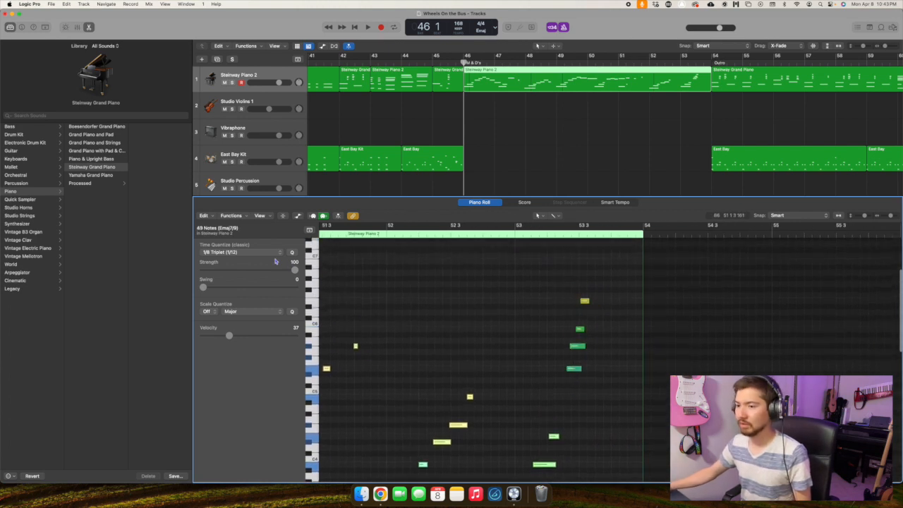
click(232, 252)
click(225, 261)
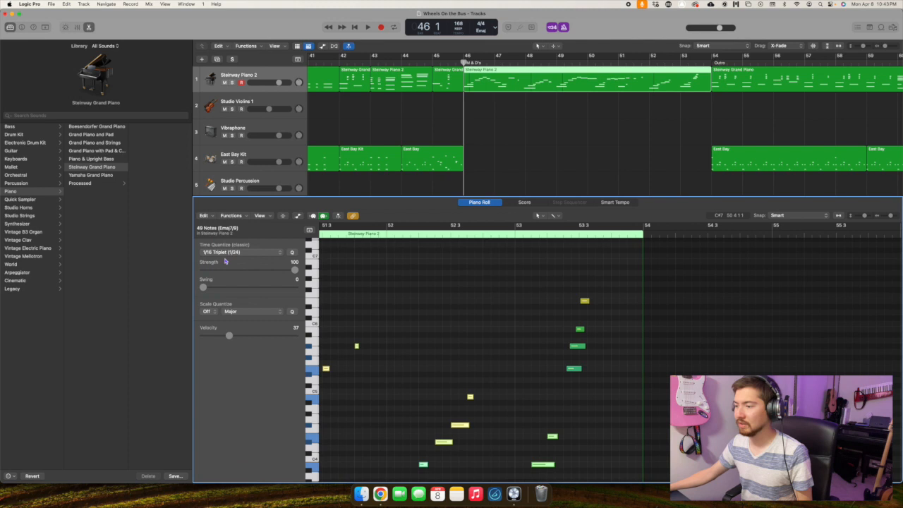
Play back the M & D's piano part, quantize the selected notes to 1/8 Triplet (1/12), and listen again from bar 46.
key(space)
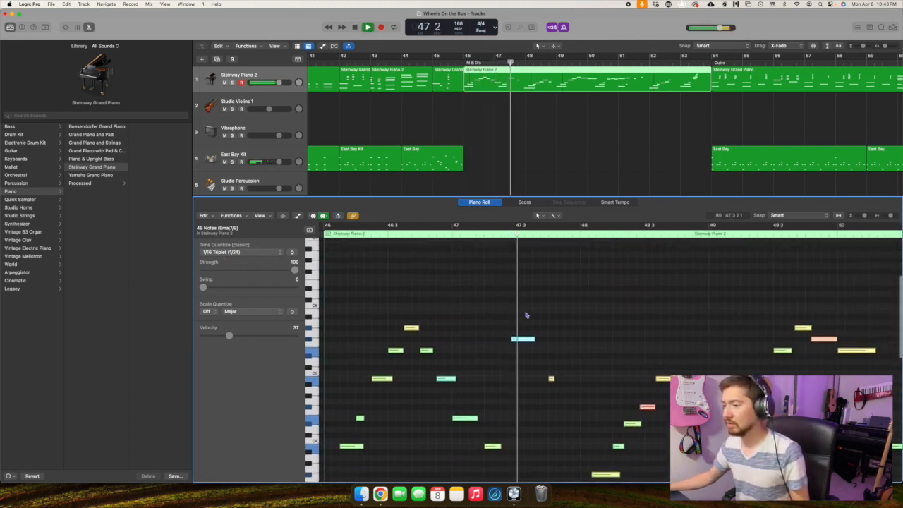
scroll(527, 315, down, 3)
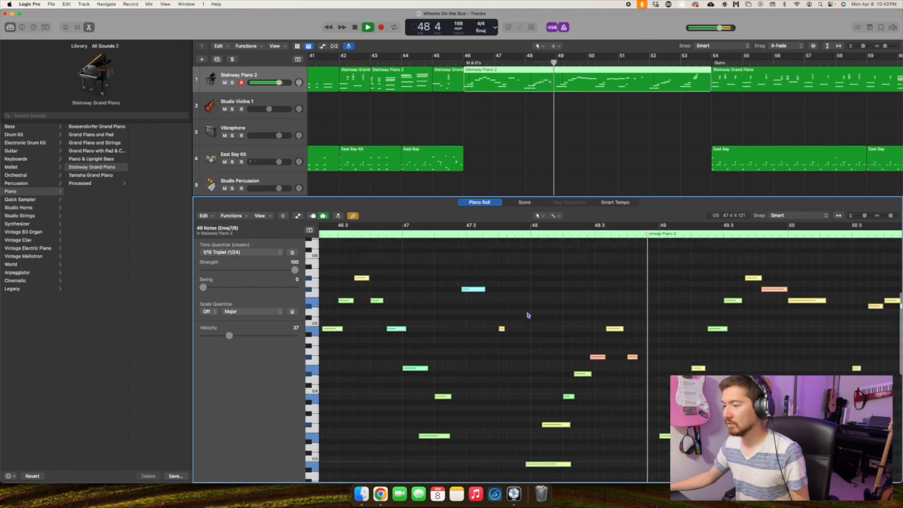
key(space)
click(253, 252)
click(251, 244)
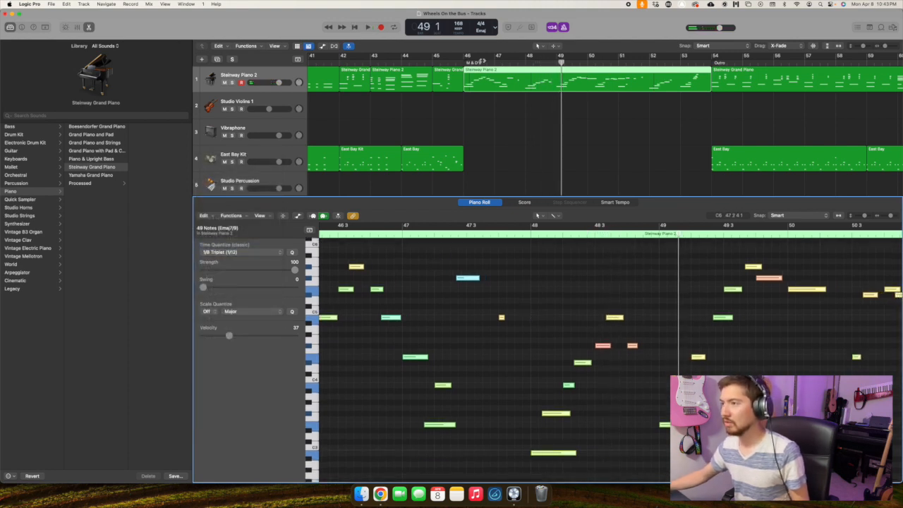
click(460, 64)
key(space)
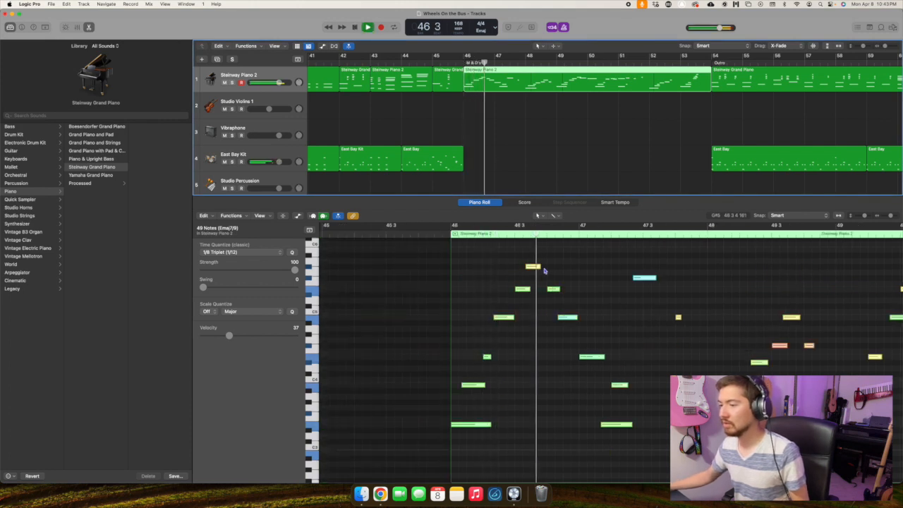
key(space)
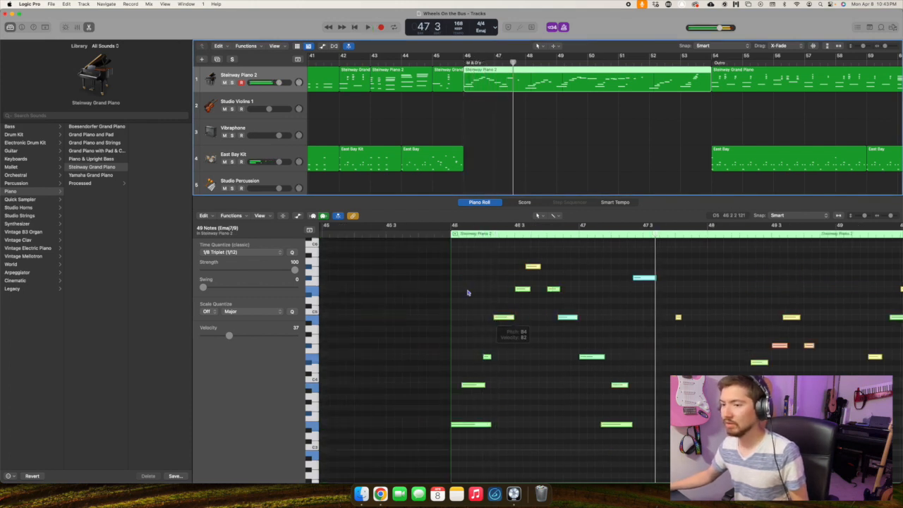
Quantize the selected piano notes to 1/32 Triplet (1/48) and play the section back from bar 46.
click(232, 252)
click(233, 269)
click(451, 236)
key(space)
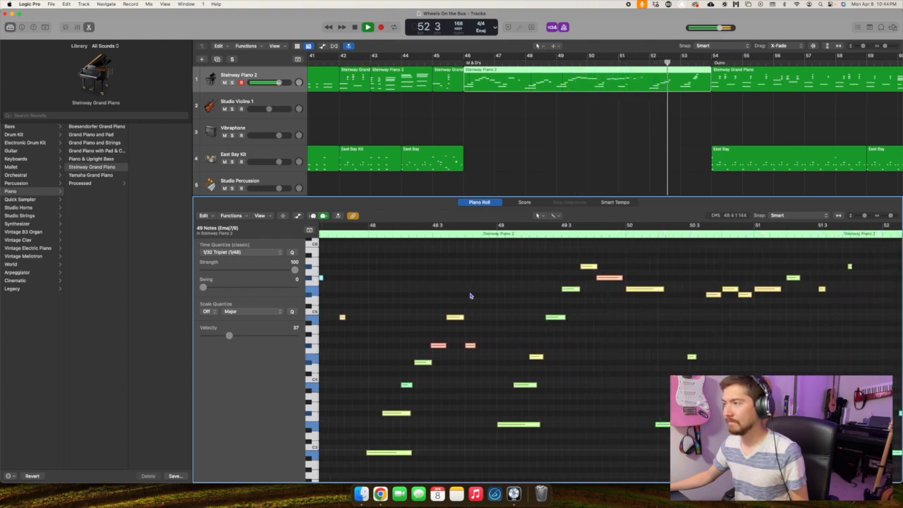
key(space)
Delete the newly recorded Steinway Piano 2 region in bars 46–53.
click(512, 101)
click(513, 84)
key(Delete)
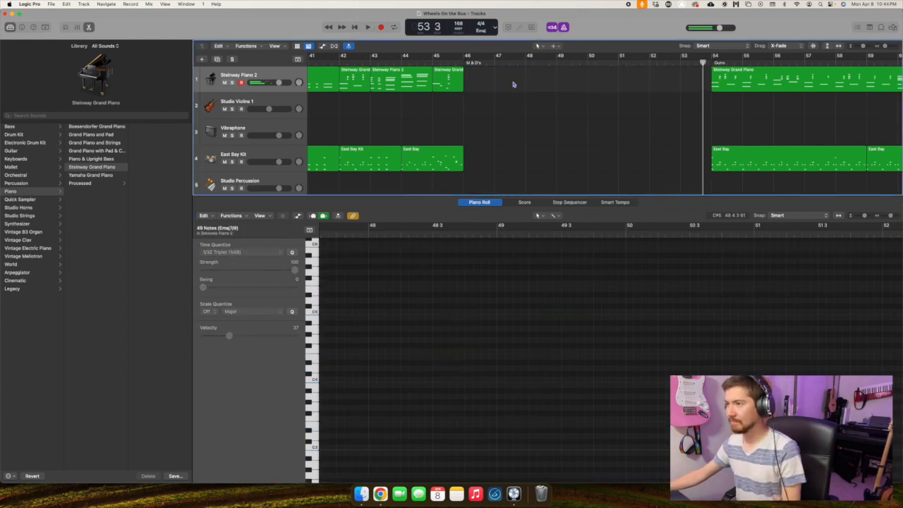
Record a fresh Steinway Piano 2 take over the empty M & D's section, bars 46–53.
click(464, 62)
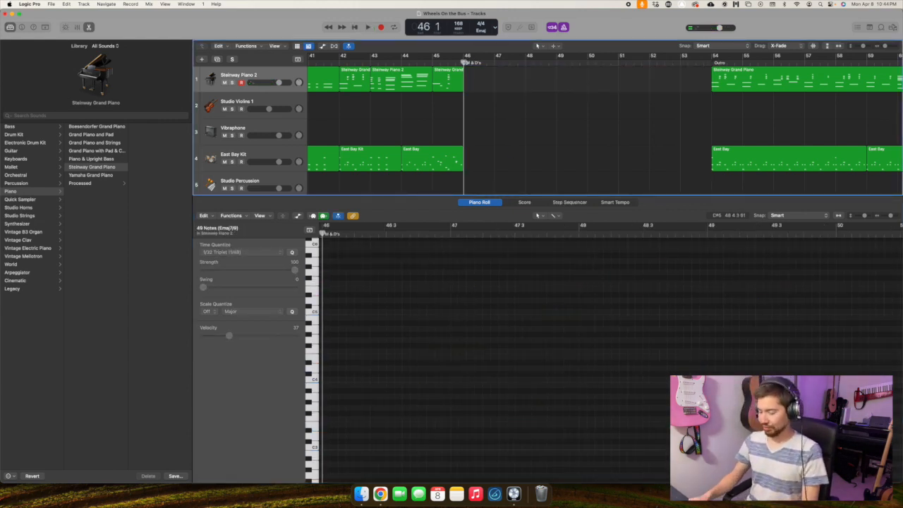
key(r)
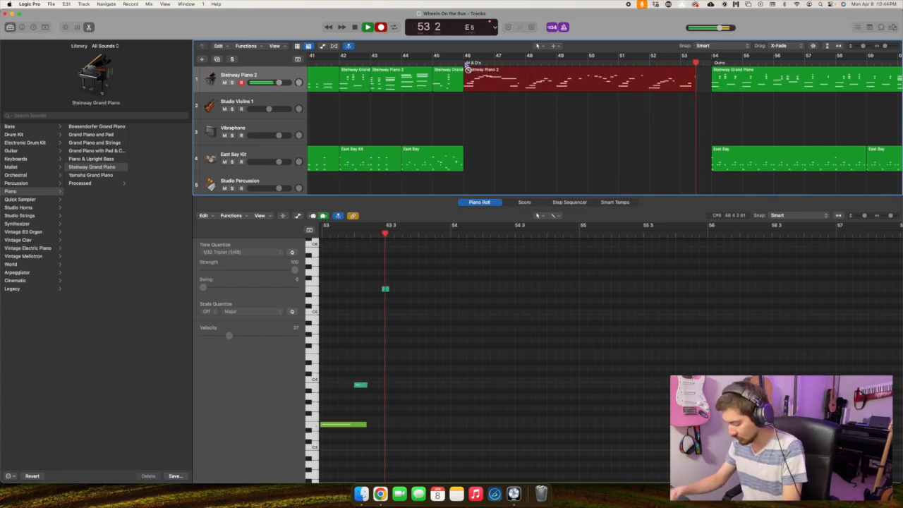
key(space)
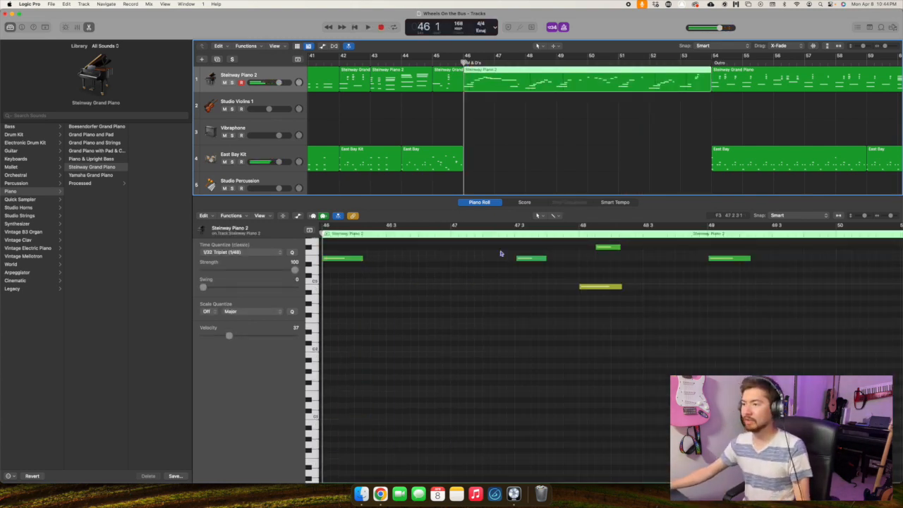
Quantize the new piano notes to 1/16 Triplet (1/24), except the four high notes in bar 53, and play the section back.
key(super+a)
scroll(541, 316, right, 10)
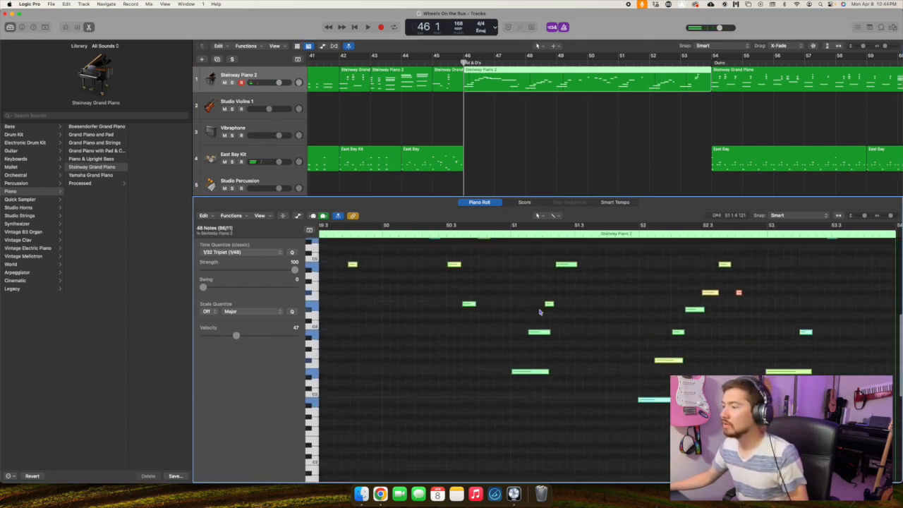
key(super+z)
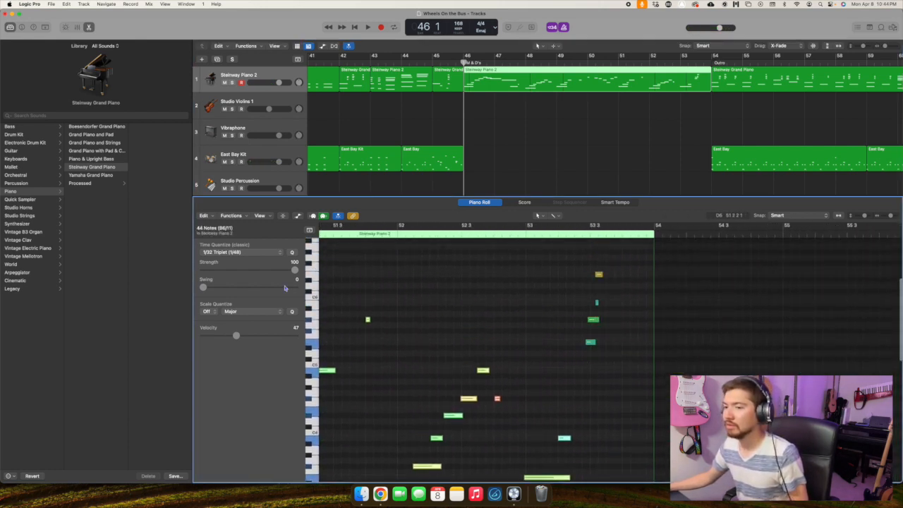
click(231, 253)
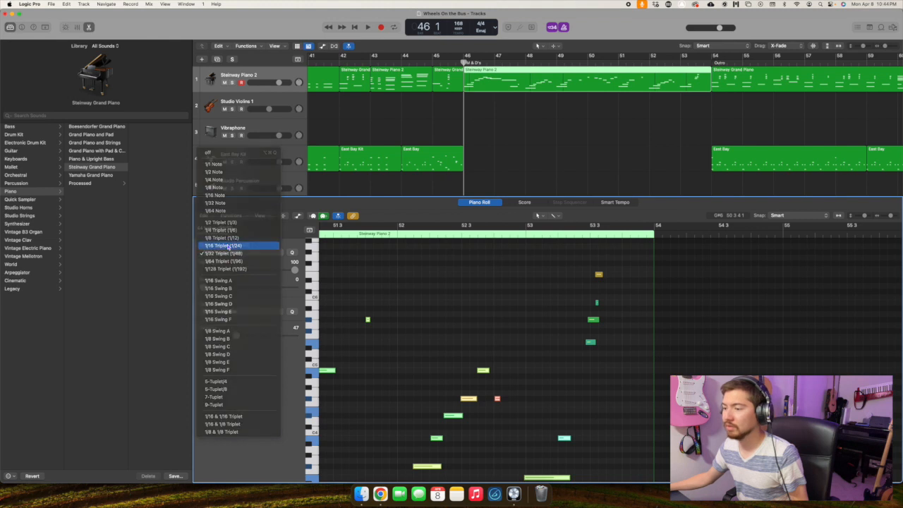
click(224, 234)
key(space)
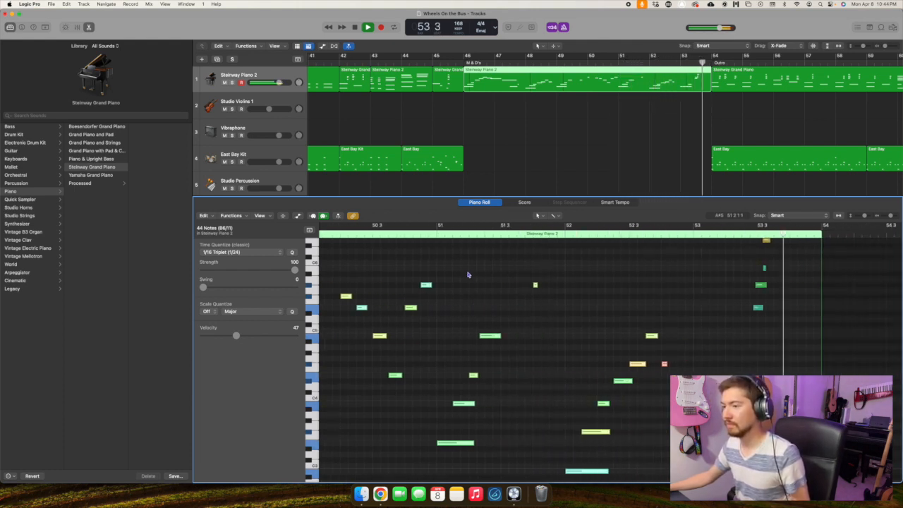
key(space)
Move the B4 piano note in bar 51 to position 51 2 3 1, checking the passage by ear from bar 51.
click(438, 235)
click(466, 314)
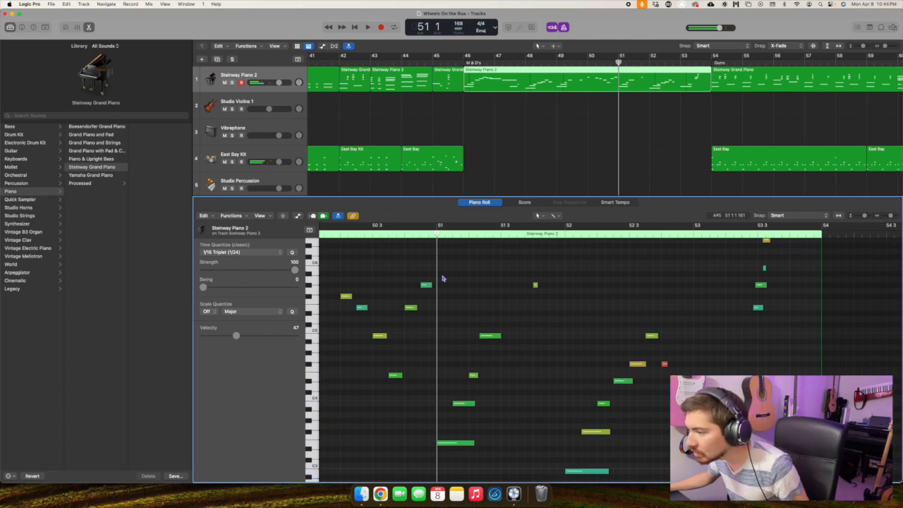
key(space)
key(space)
click(491, 336)
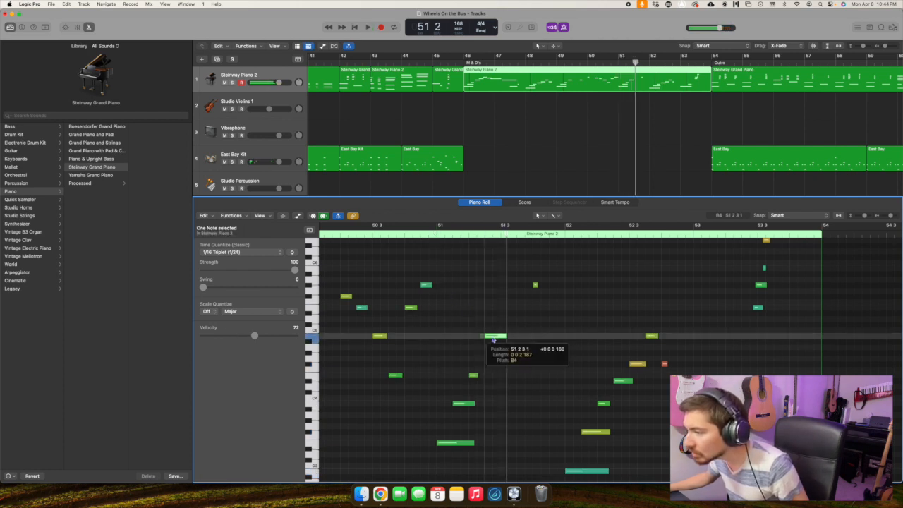
click(438, 235)
key(space)
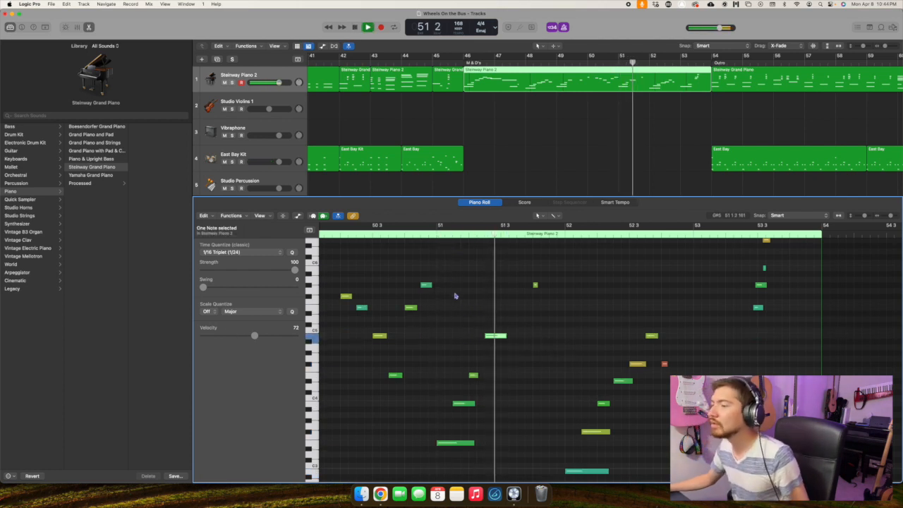
click(562, 141)
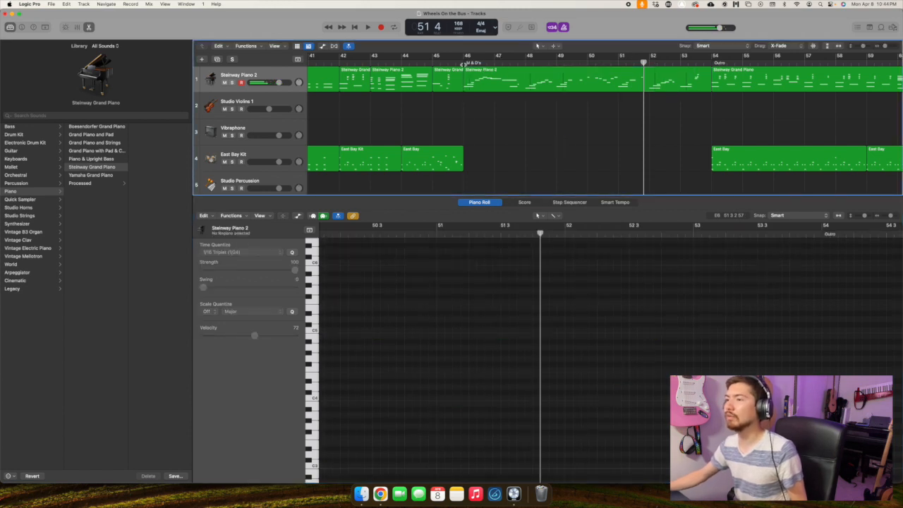
Return the playhead to bar 46 and add an instrument track below Steinway Piano 2 with the Toy Glockenspiel mallet sound.
click(464, 64)
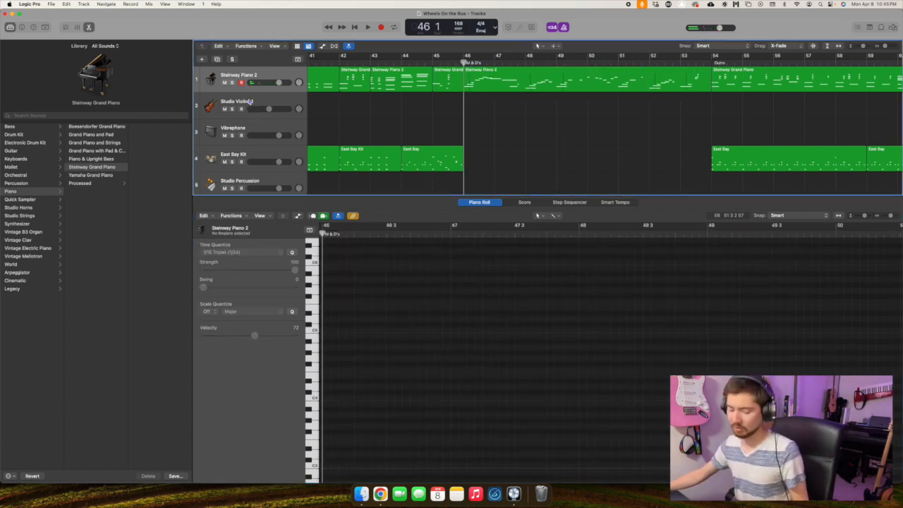
key(super+alt+s)
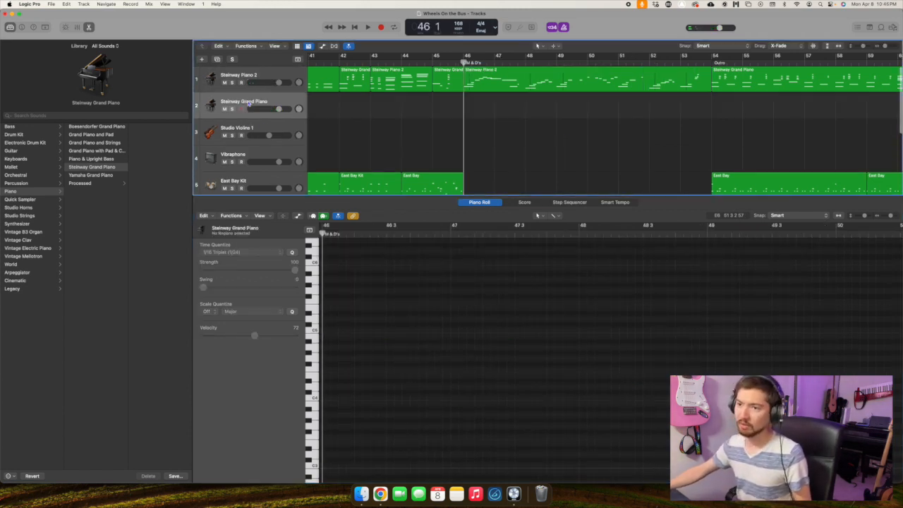
click(21, 168)
click(79, 174)
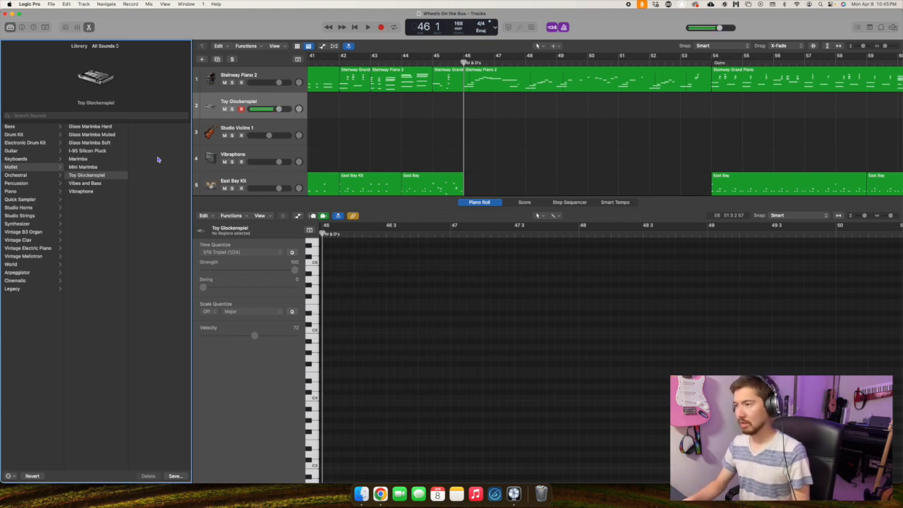
Record a Toy Glockenspiel part over the M & D's section, bars 46–53.
key(r)
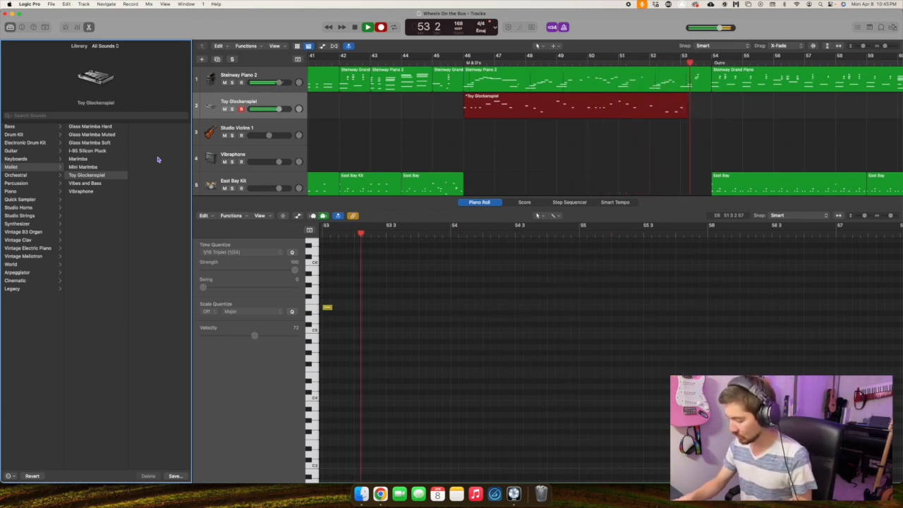
key(shift+r)
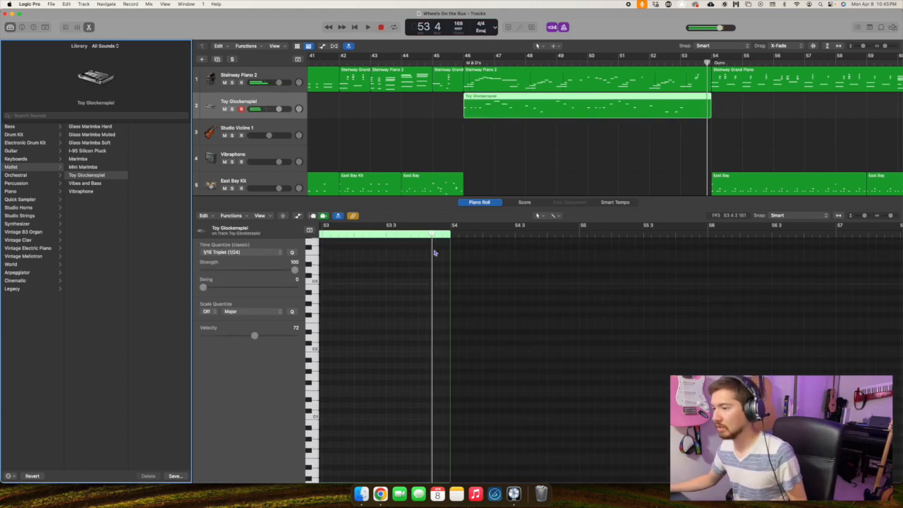
Select all the Toy Glockenspiel notes, quantize them to 1/8 Triplet (1/12), and check the result from bar 46.
scroll(410, 288, left, 10)
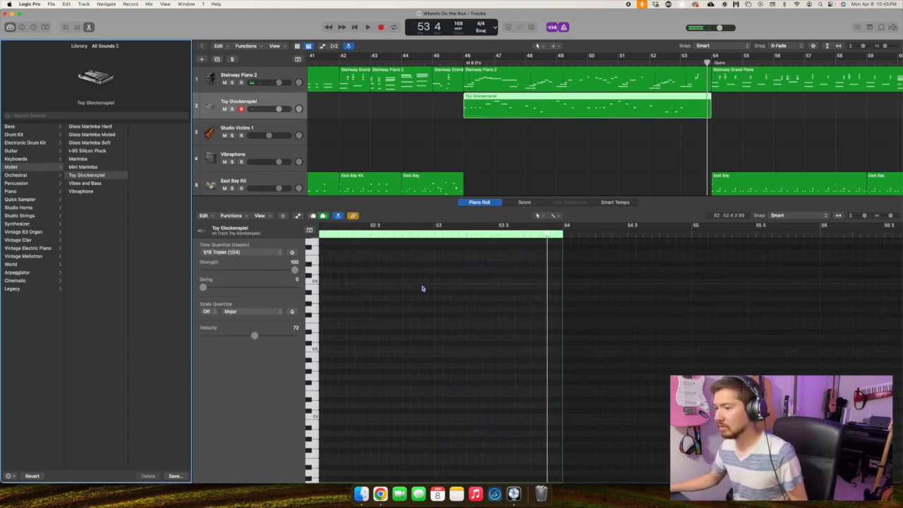
scroll(425, 286, up, 5)
click(472, 272)
key(super+a)
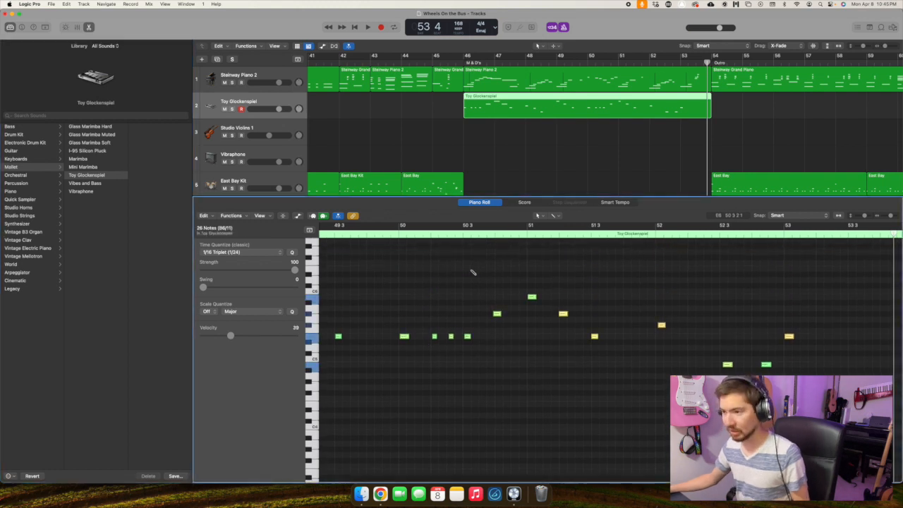
click(232, 252)
click(229, 244)
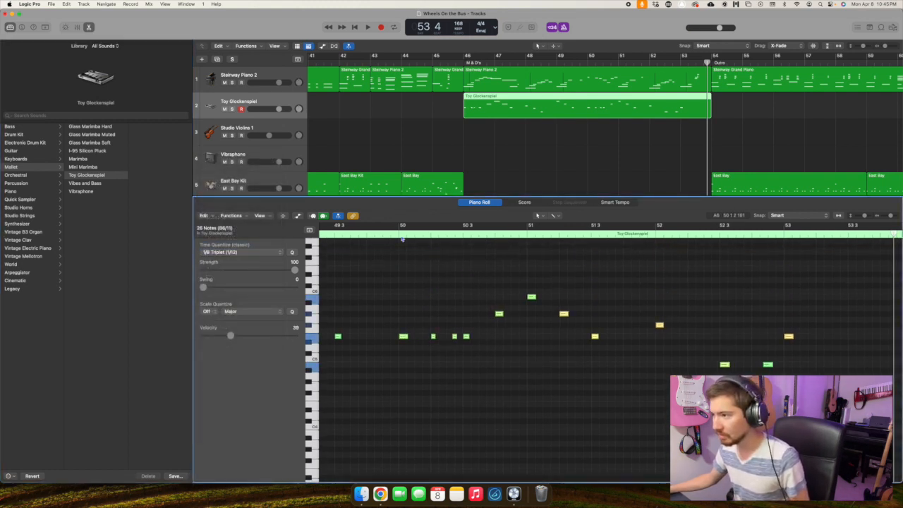
click(463, 62)
key(space)
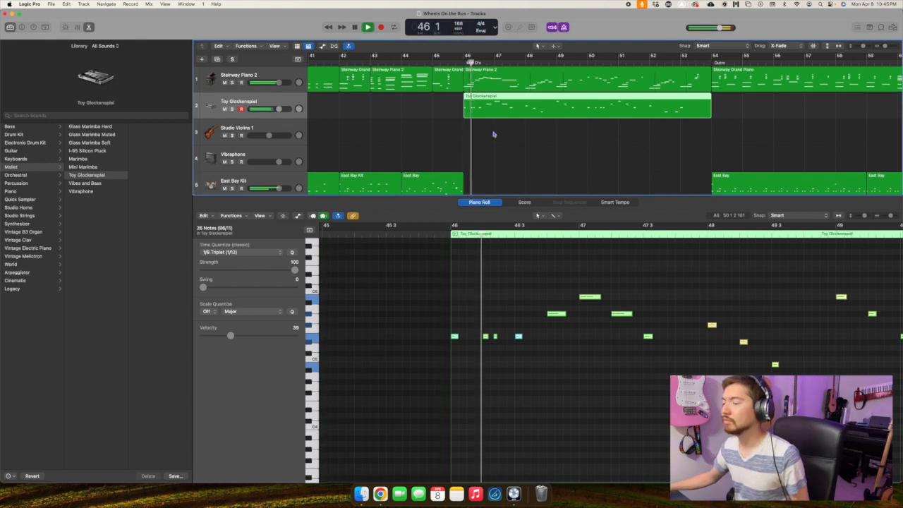
key(space)
Requantize all the Toy Glockenspiel notes to 1/16 Triplet (1/24) and listen to the opening of the part.
click(232, 252)
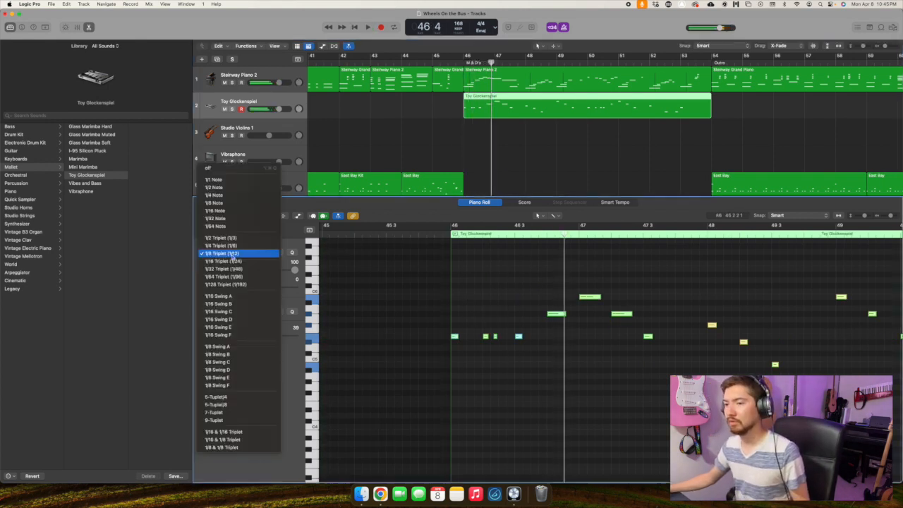
click(222, 258)
key(space)
key(space)
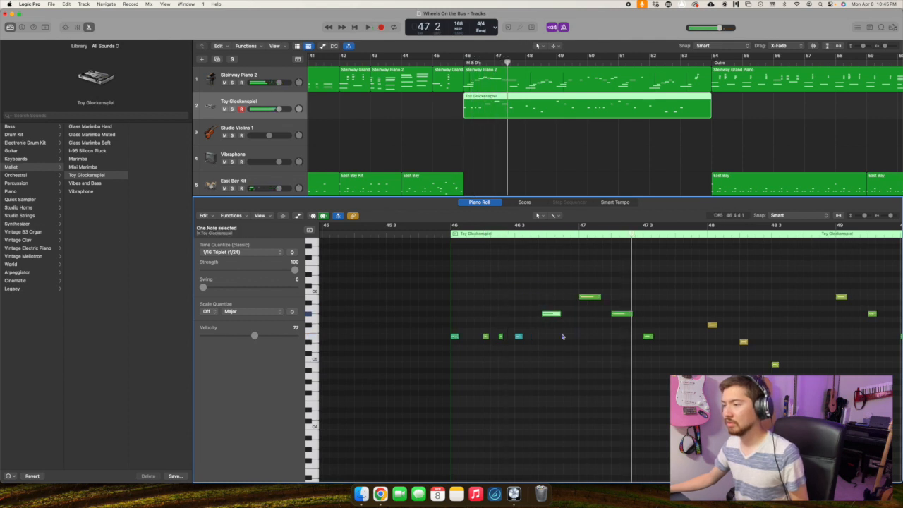
Solo the Toy Glockenspiel track and move the last note of bar 46 onto beat 4, checking by ear from bar 46.
key(s)
key(space)
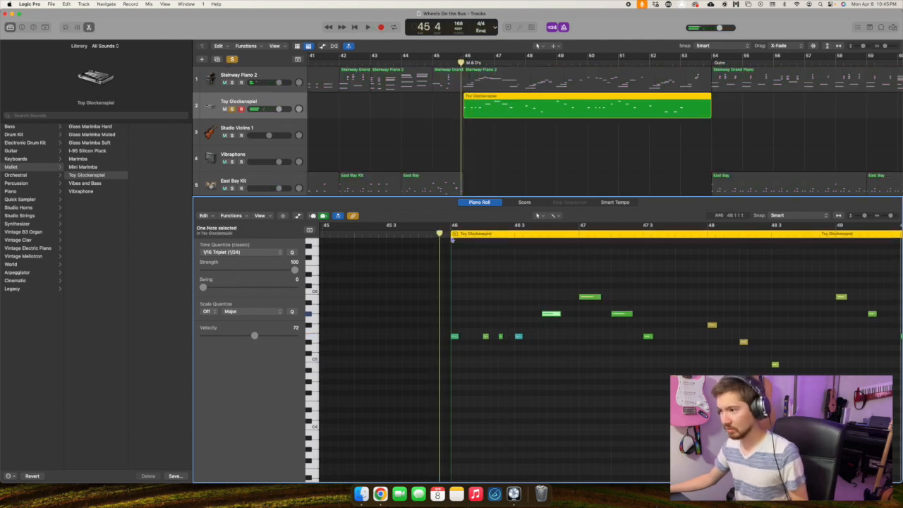
key(space)
click(542, 304)
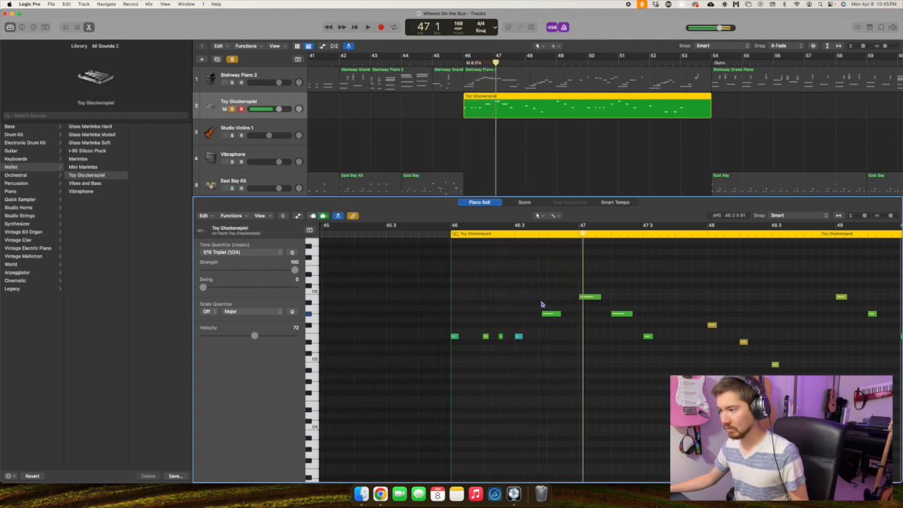
drag(557, 318, 563, 317)
click(452, 227)
key(space)
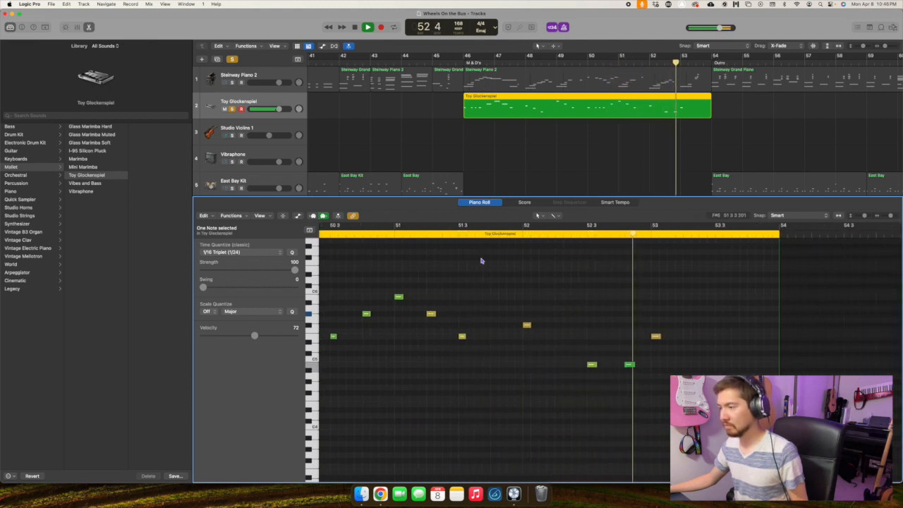
Move the second low glockenspiel note in bar 52 later, closer to bar 53, checking from bar 52, and unsolo the track.
key(space)
drag(576, 368, 579, 364)
double_click(471, 237)
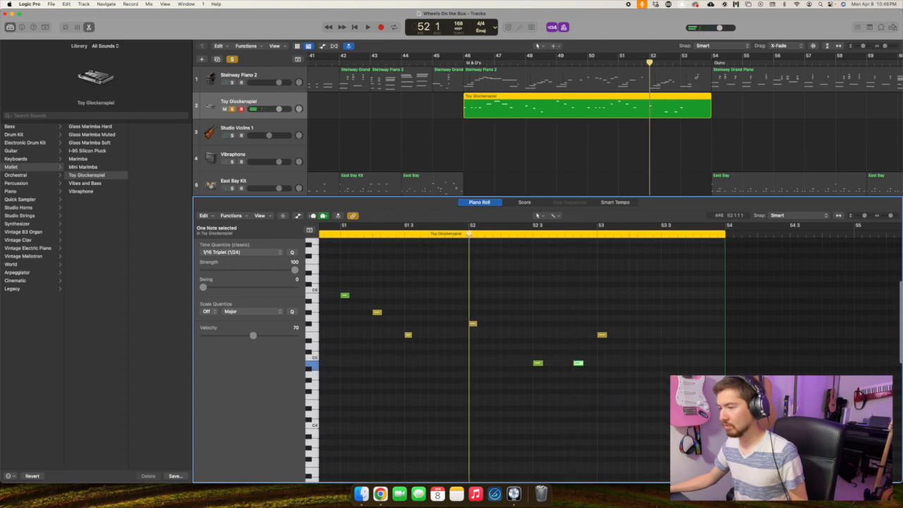
key(space)
drag(579, 367, 587, 367)
double_click(471, 237)
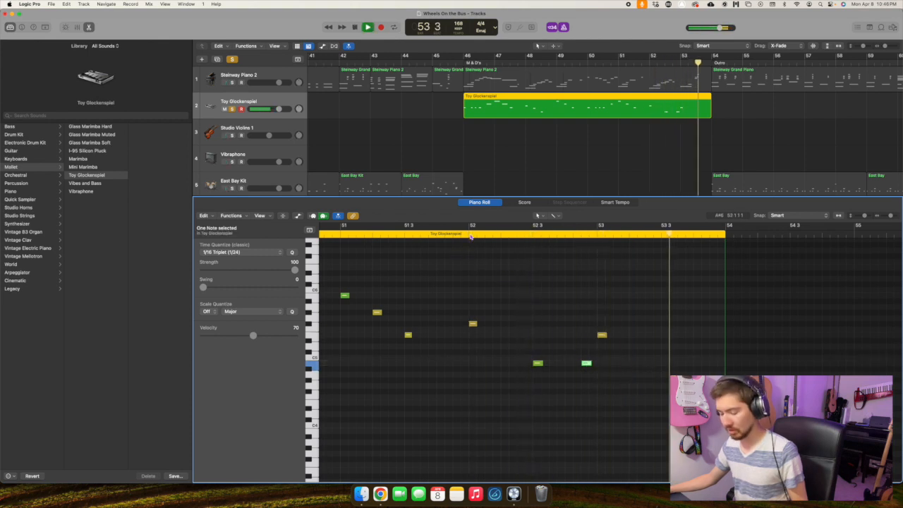
key(s)
key(space)
Play the M & D's section from bar 46 with all tracks to check the glockenspiel against the piano.
scroll(614, 147, down, 1)
scroll(614, 148, up, 1)
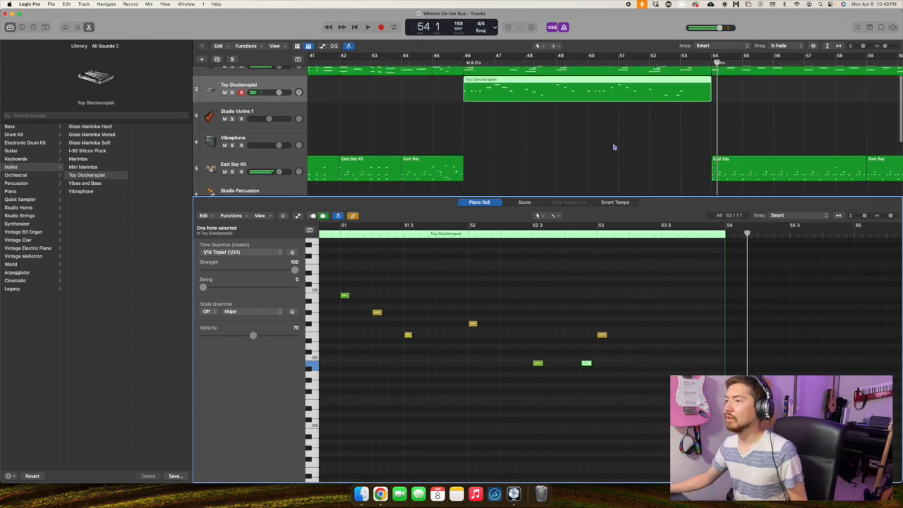
scroll(614, 148, right, 3)
scroll(614, 148, left, 4)
scroll(614, 147, left, 1)
scroll(614, 148, down, 1)
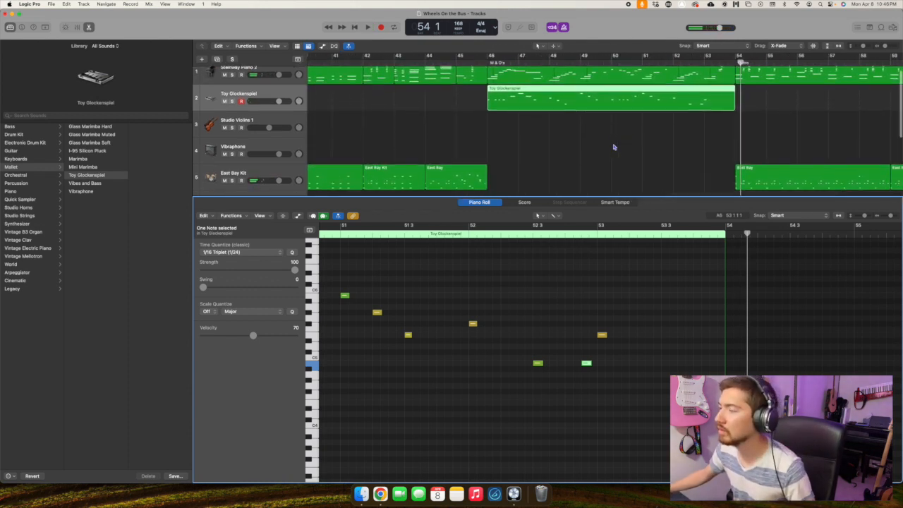
click(488, 62)
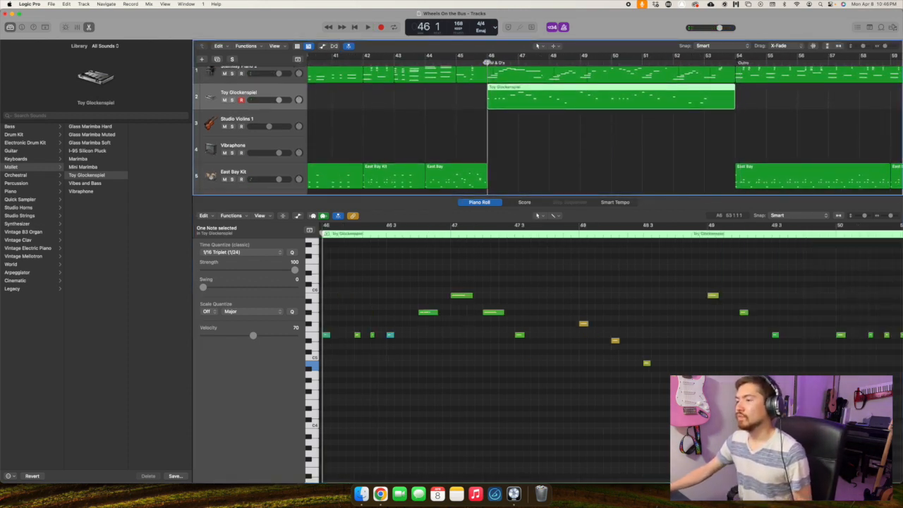
key(space)
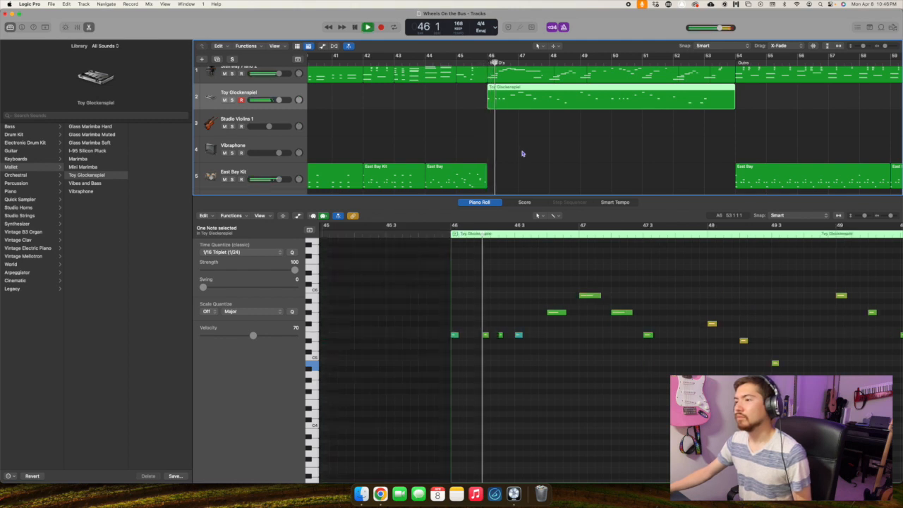
scroll(522, 153, up, 1)
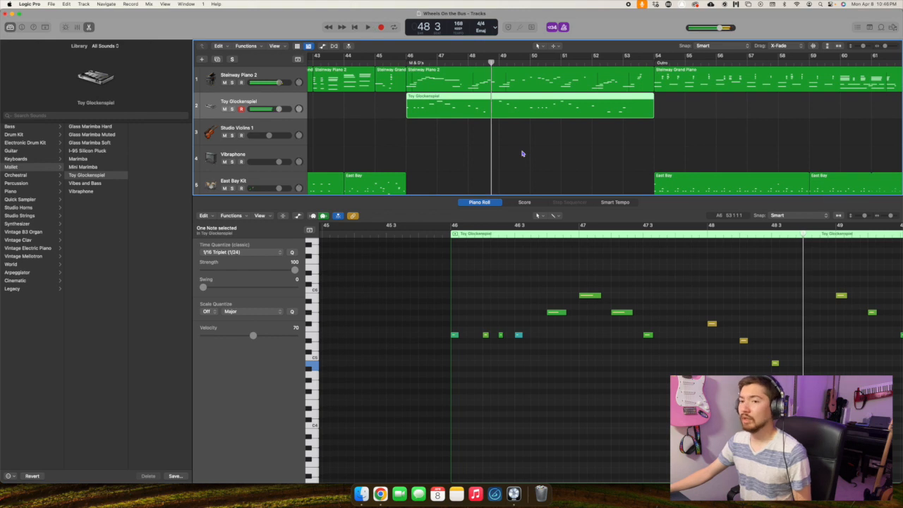
key(space)
Close the Piano Roll and listen to the intro from bar 2 with its Vibraphone part.
key(super+Left)
key(super+Left)
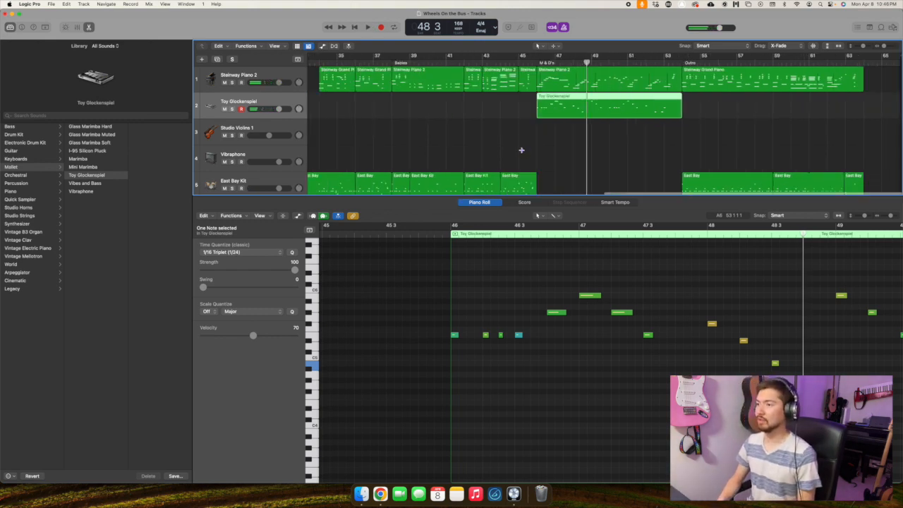
key(e)
scroll(529, 130, left, 15)
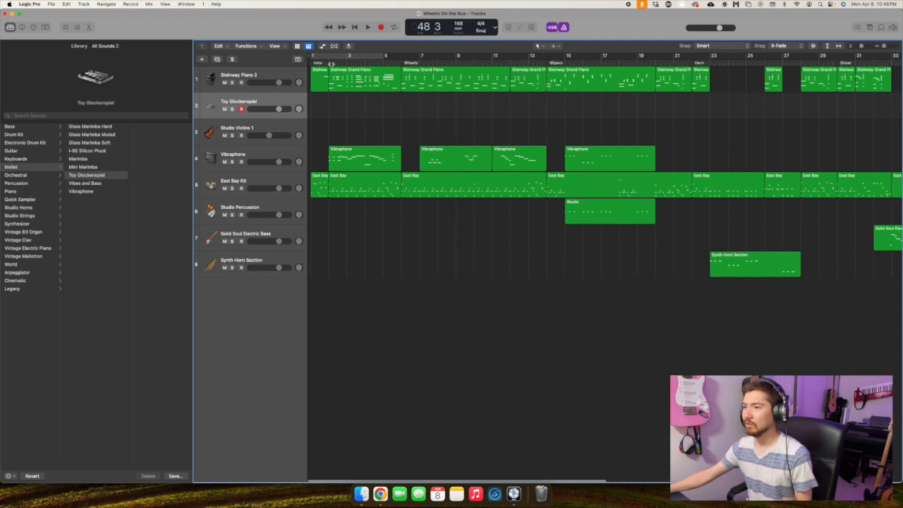
click(328, 63)
key(space)
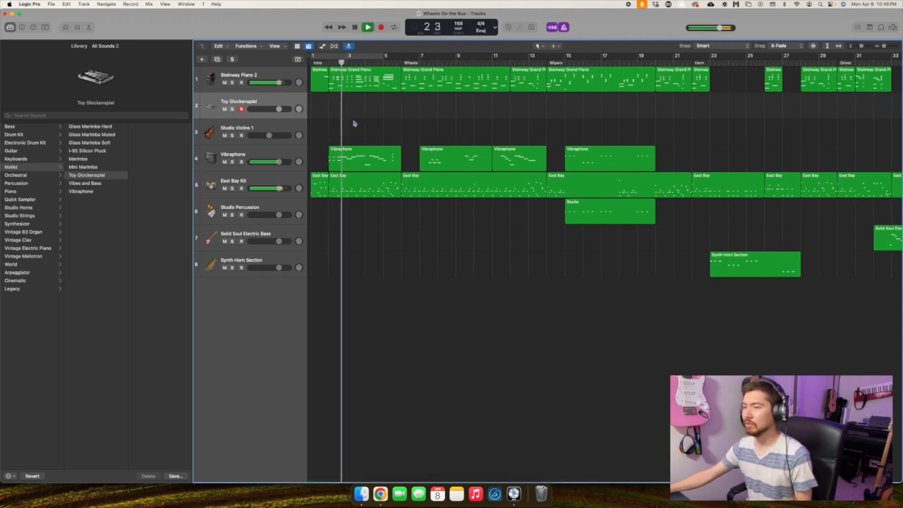
scroll(351, 141, right, 15)
key(space)
Copy the two Vibraphone regions starting at bar 7 to the Outro at bar 54 and play them from there.
scroll(352, 141, left, 15)
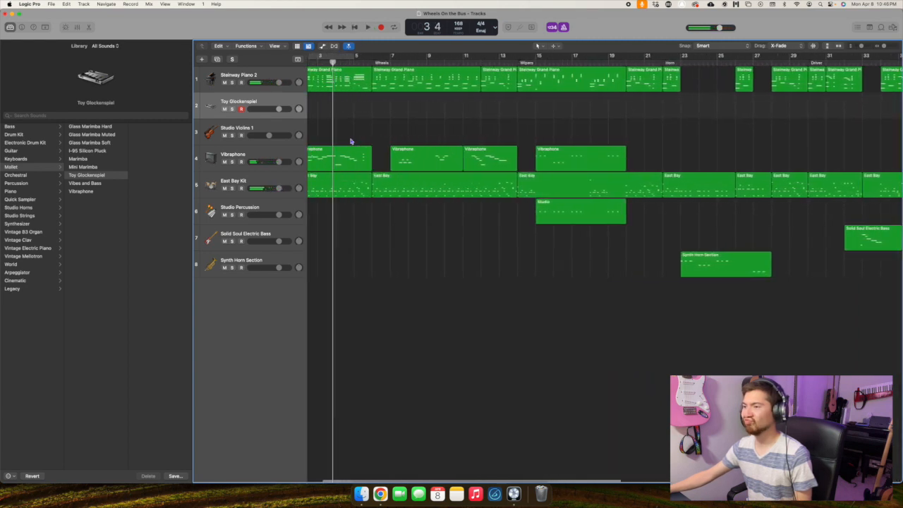
drag(405, 133, 458, 160)
scroll(465, 162, right, 15)
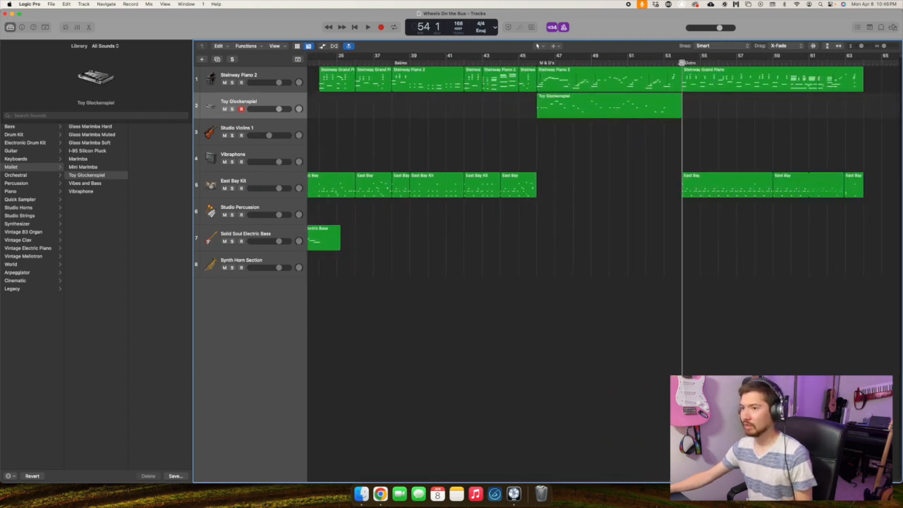
click(253, 154)
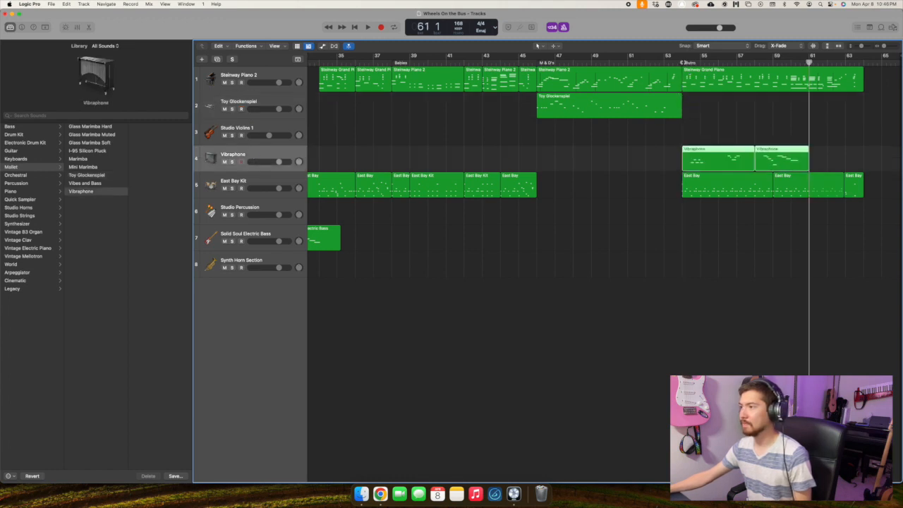
click(682, 63)
key(space)
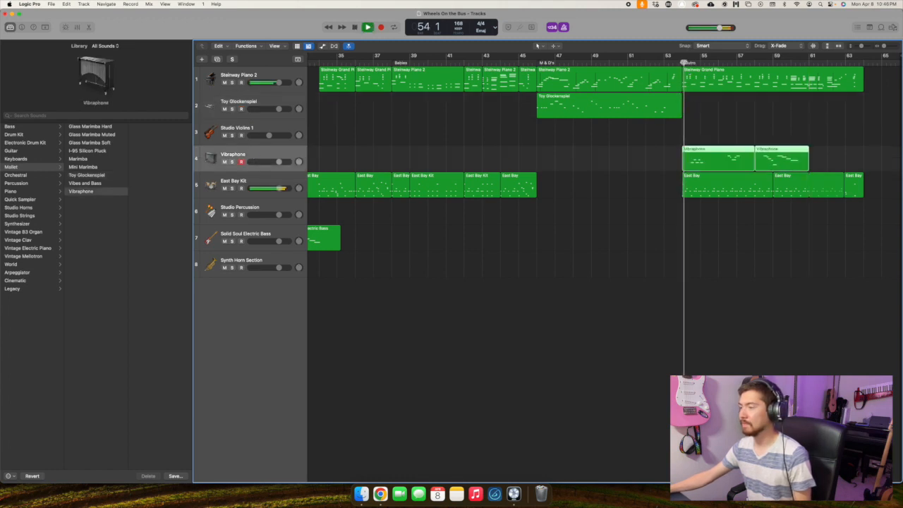
key(space)
Move the two copied Vibraphone regions in the Outro to start at bar 55 and play the section back.
drag(715, 151, 723, 153)
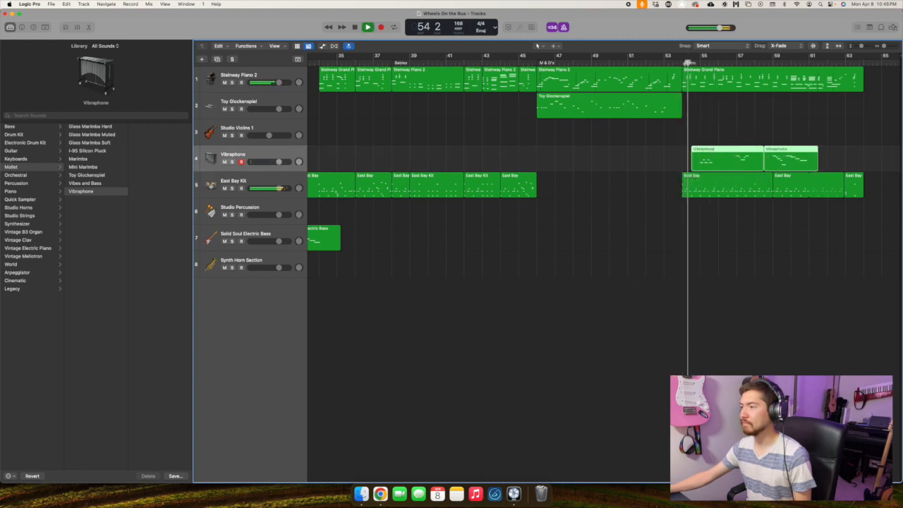
drag(712, 151, 722, 151)
key(space)
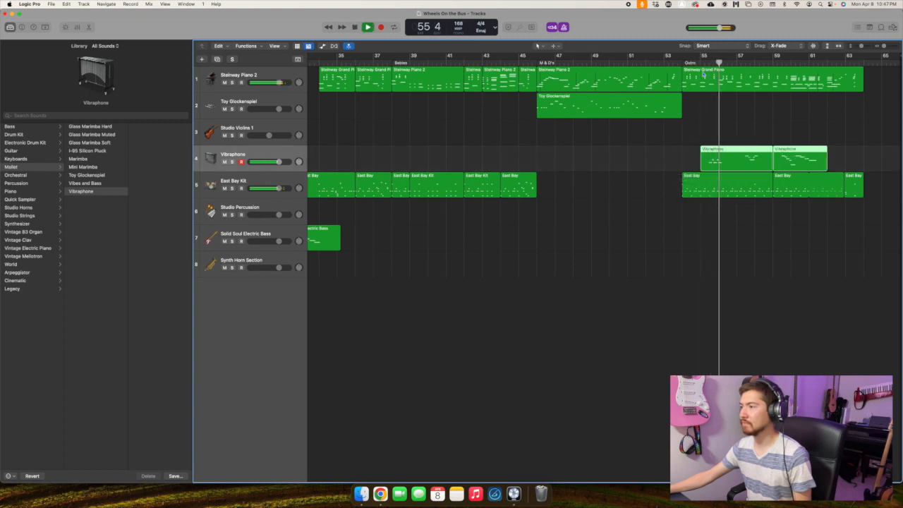
click(714, 123)
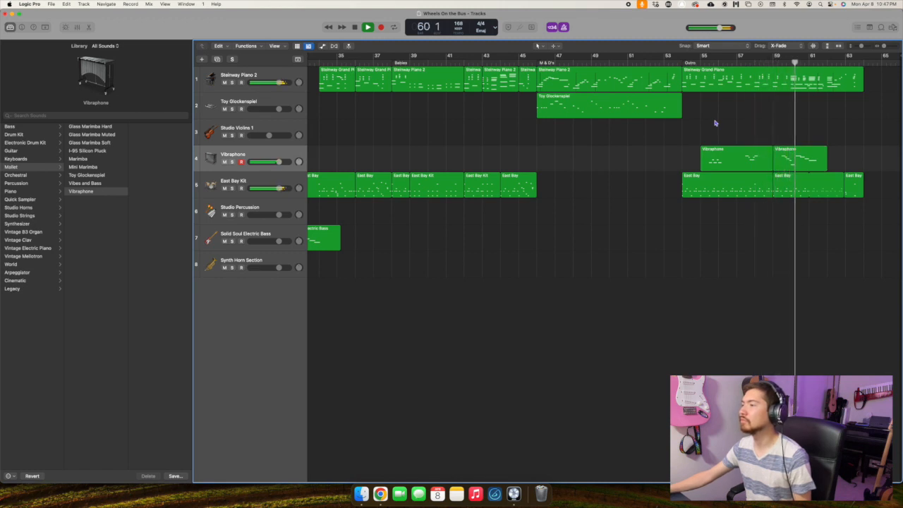
Open the second Outro Vibraphone region in the Piano Roll and delete its notes from bar 60 onward.
double_click(809, 166)
click(512, 300)
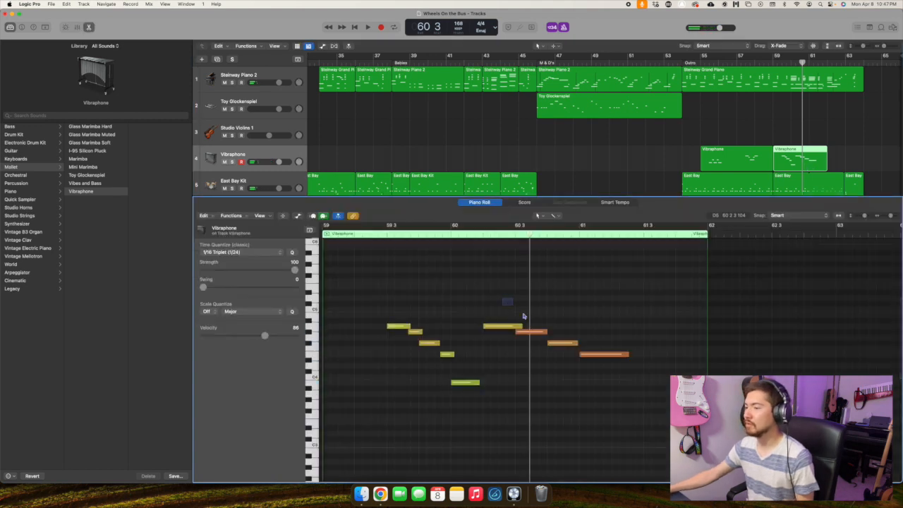
drag(506, 299, 652, 388)
key(Delete)
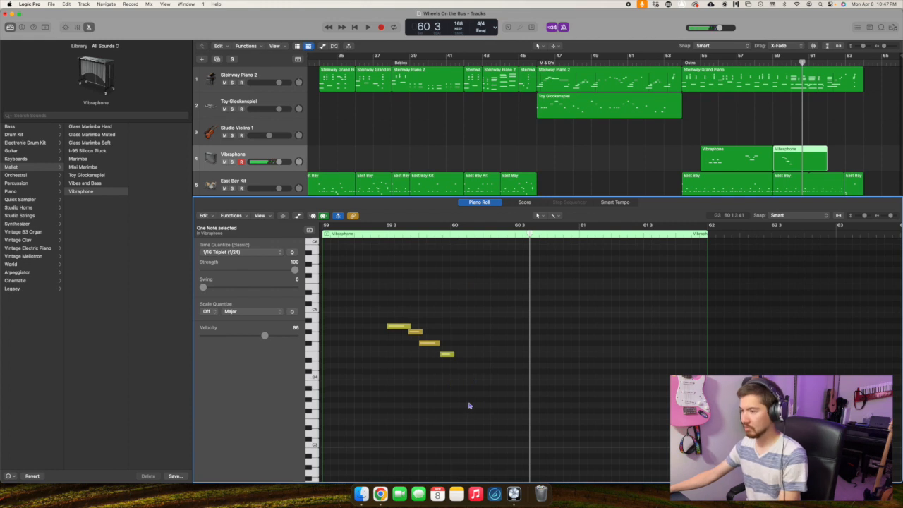
Record a new Vibraphone ending from bar 60 through bar 63.
click(449, 237)
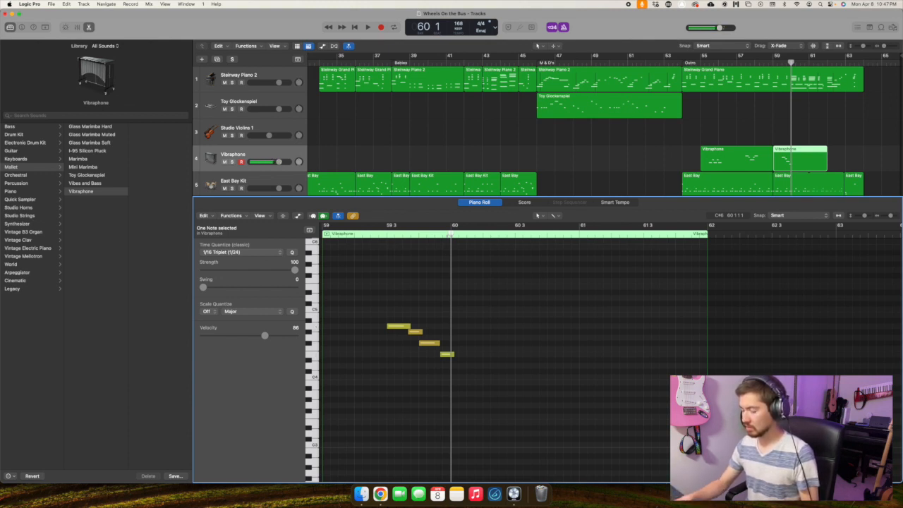
key(r)
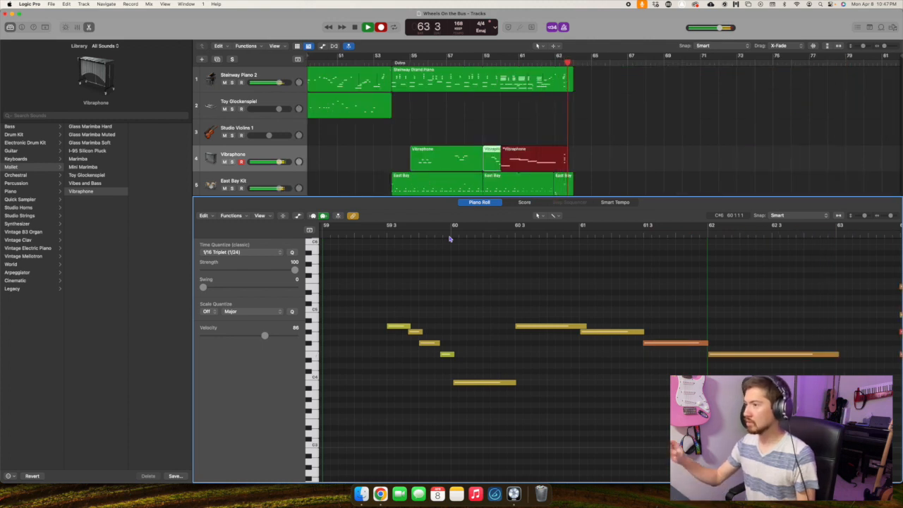
key(space)
key(Tab)
Quantize the newly recorded Vibraphone notes, including the low note at bar 60, to 1/8 Triplet (1/12) and play the ending back.
scroll(532, 387, up, 10)
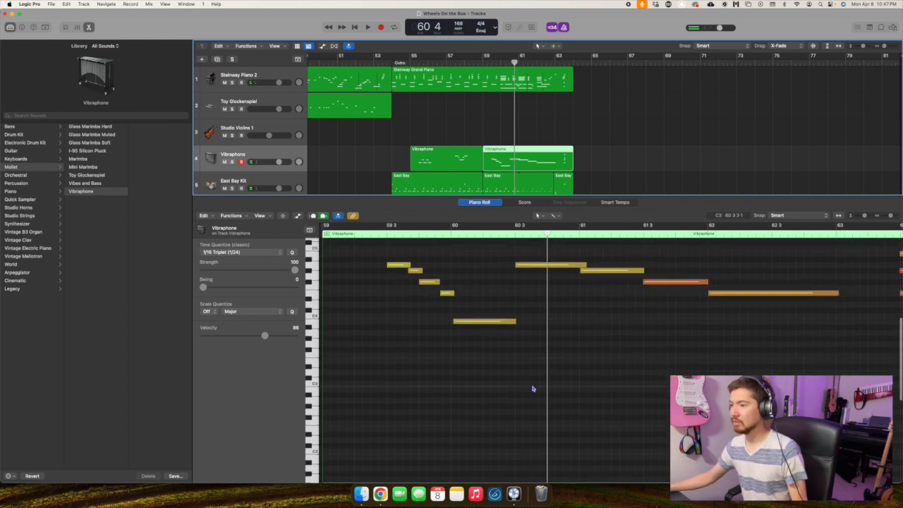
drag(412, 262, 787, 394)
click(247, 253)
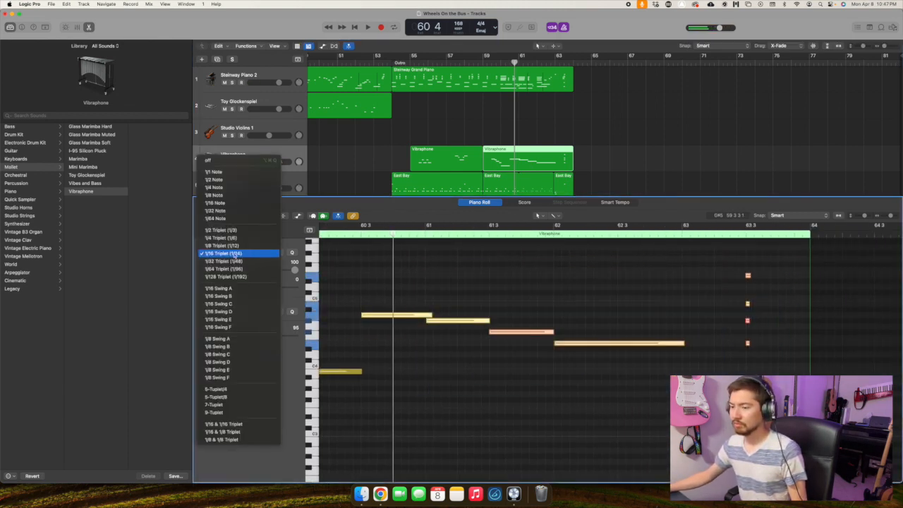
click(221, 246)
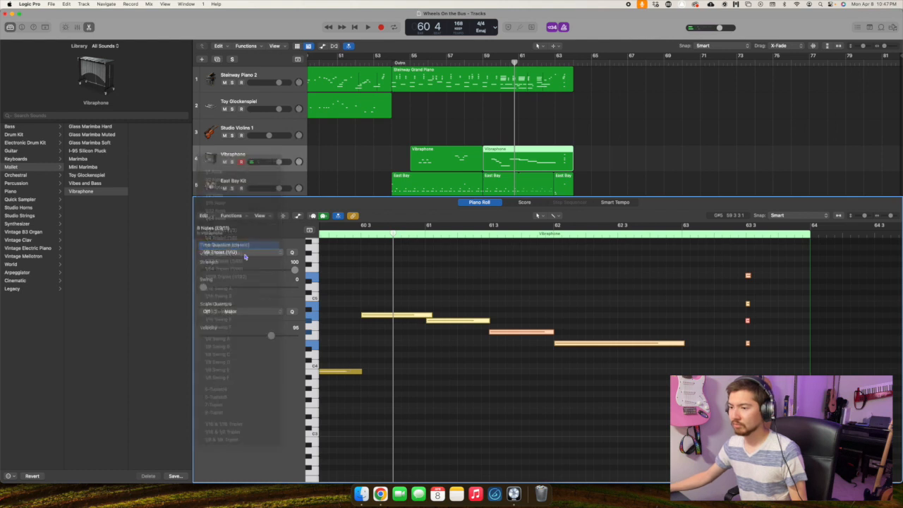
click(355, 374)
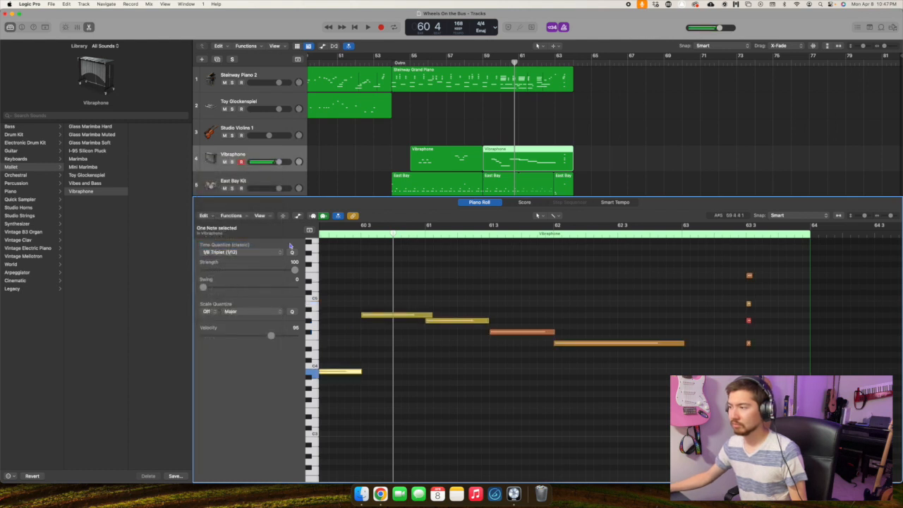
click(255, 252)
click(292, 249)
scroll(381, 317, left, 3)
click(349, 237)
key(space)
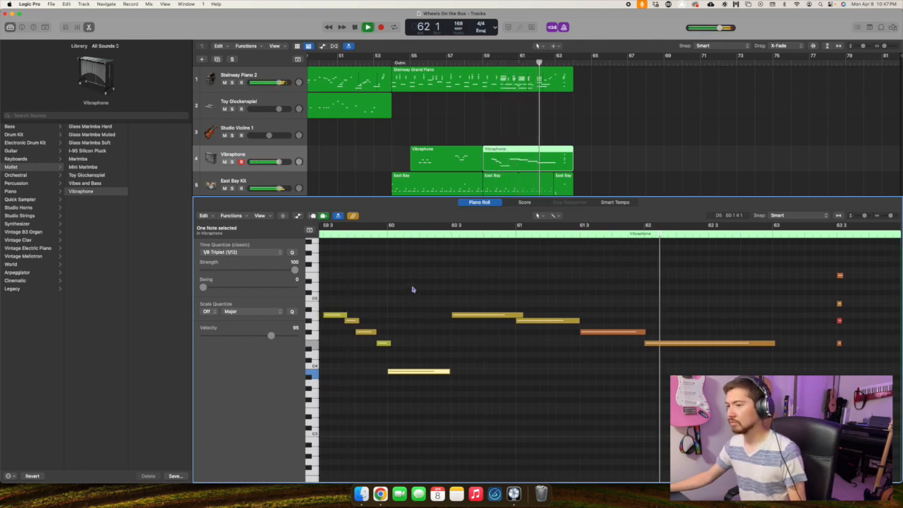
Stop the playback of the Outro ending, return to the start of the song and close the Piano Roll.
scroll(412, 290, right, 3)
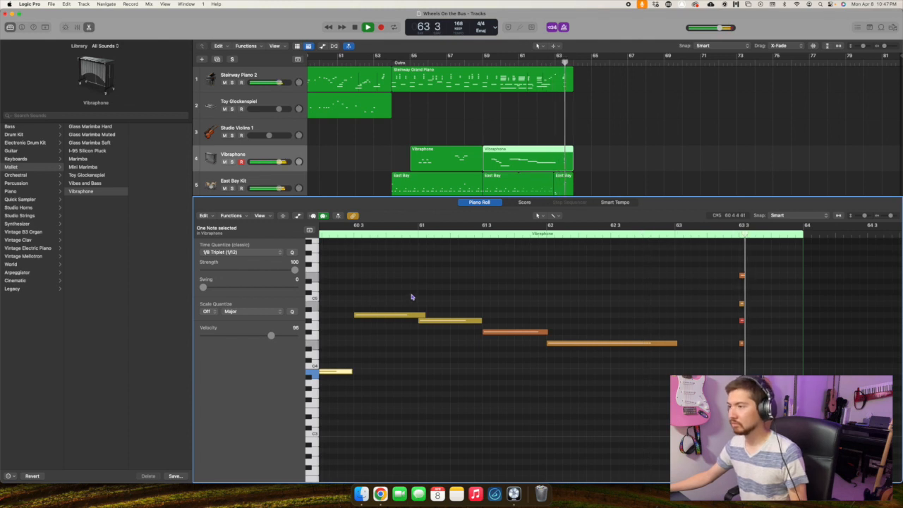
key(space)
click(533, 128)
key(Return)
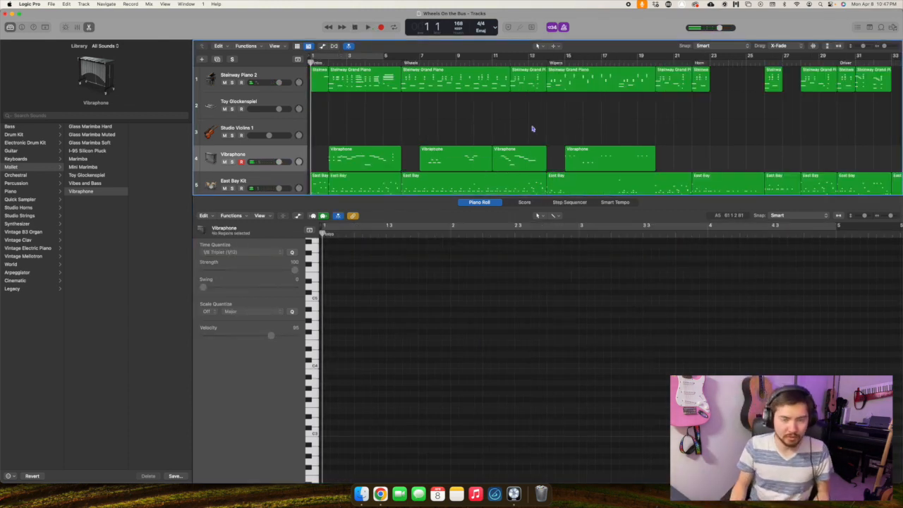
key(r)
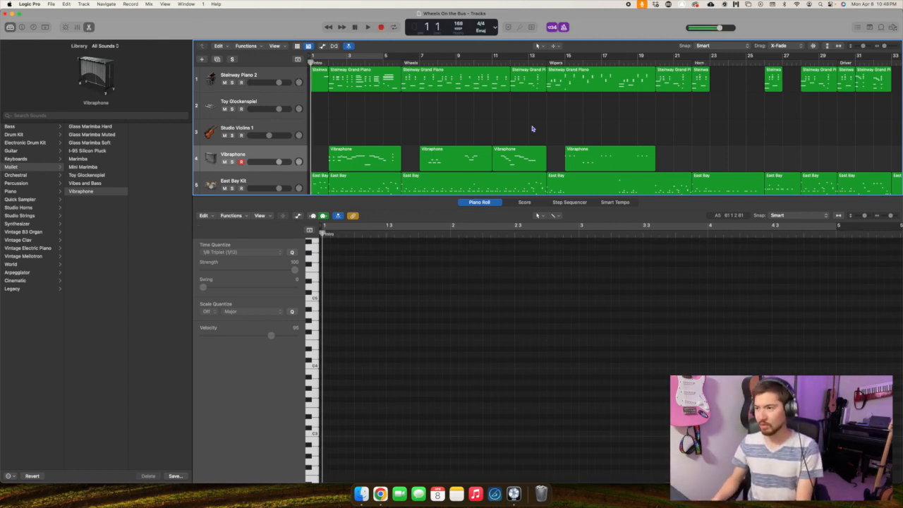
key(p)
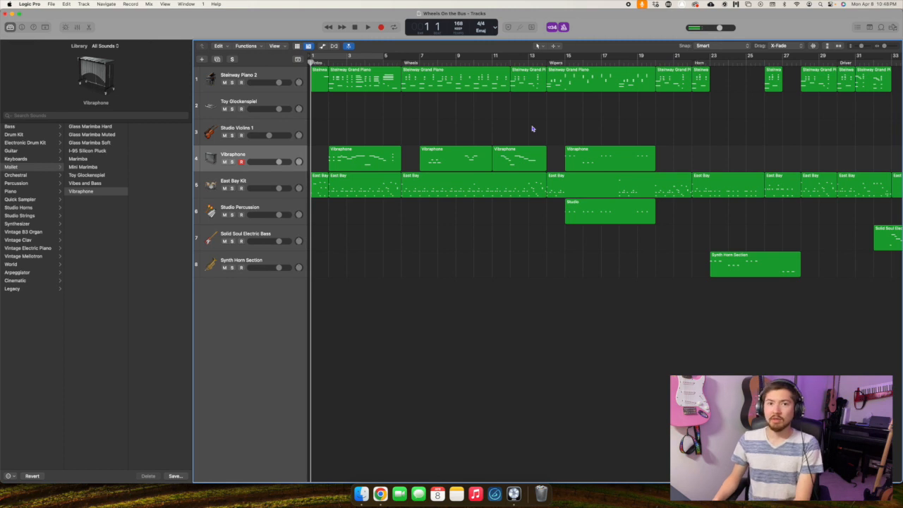
Play the whole arrangement from bar 1 through the end of the Outro to review it.
key(space)
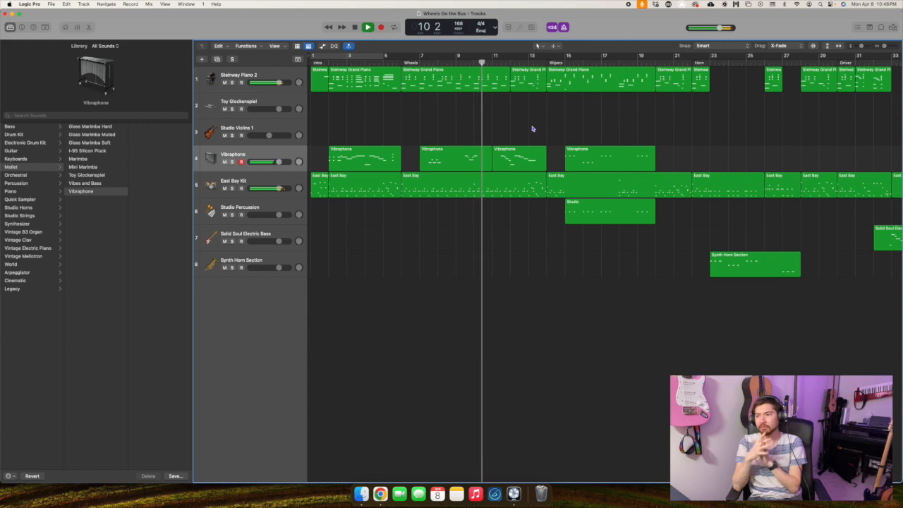
key(space)
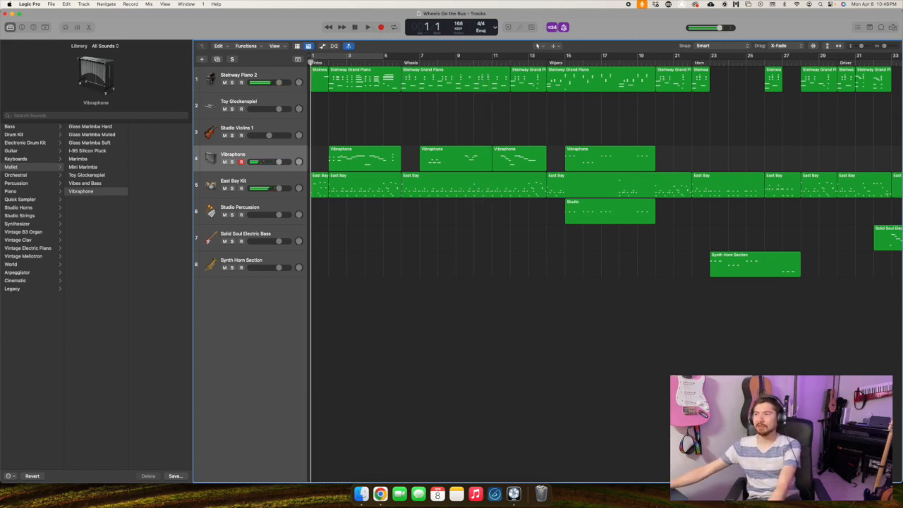
key(space)
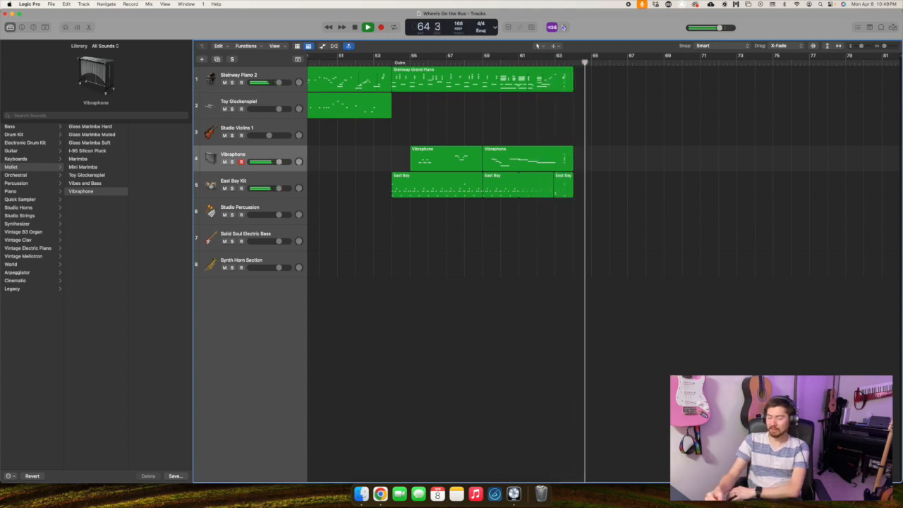
key(space)
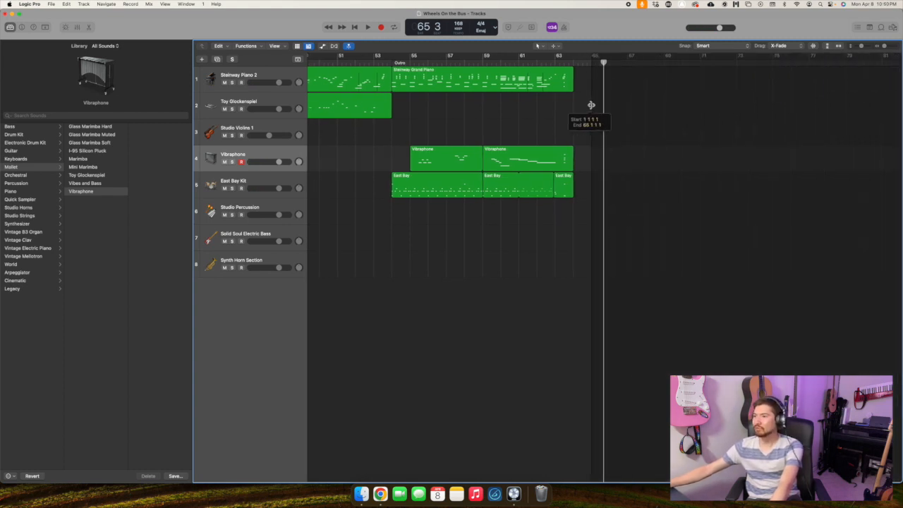
Move the project's end marker to bar 67, return to the start and save the project.
scroll(597, 104, left, 10)
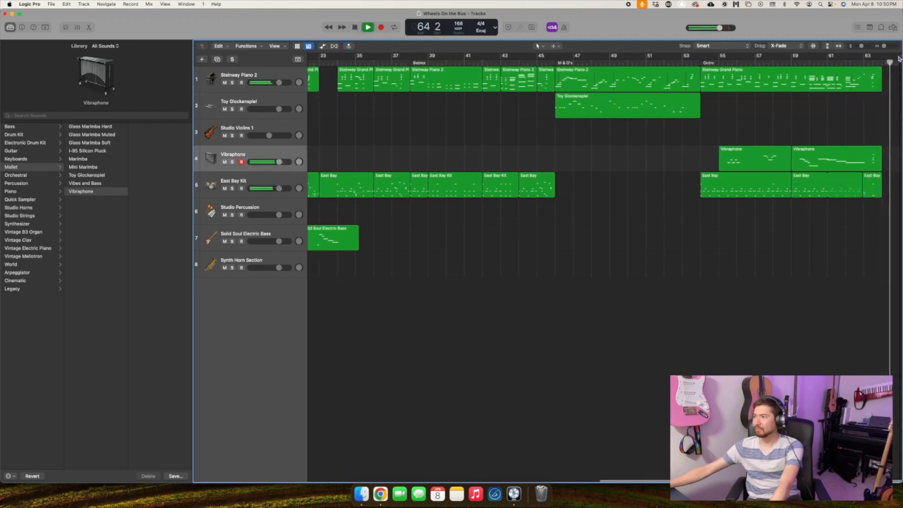
key(space)
scroll(875, 81, right, 2)
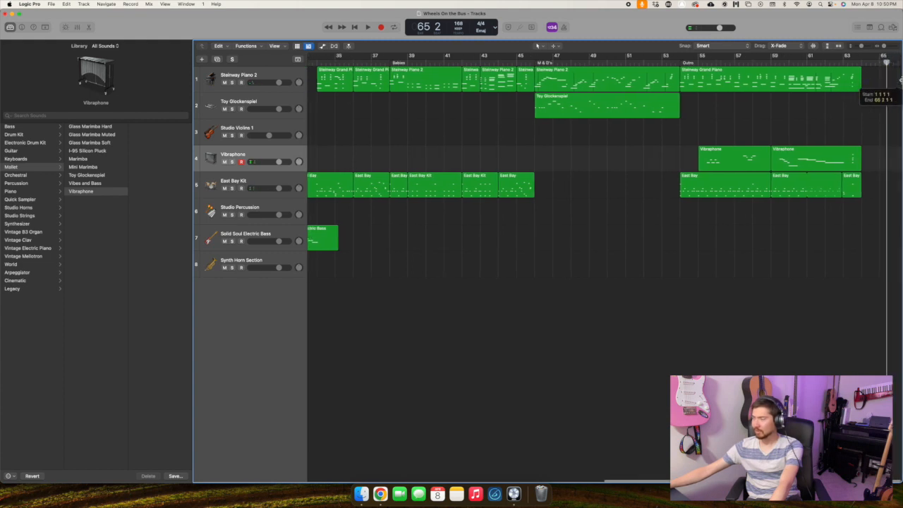
scroll(900, 79, right, 6)
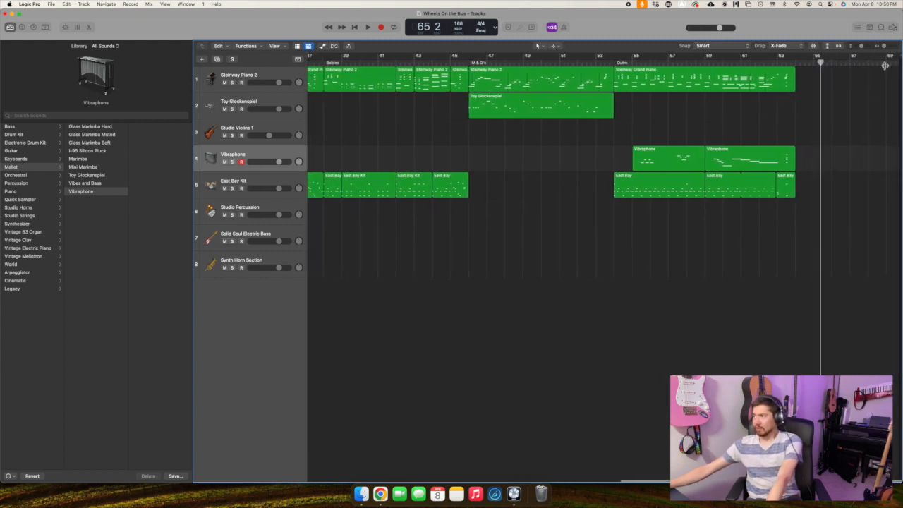
scroll(882, 74, left, 1)
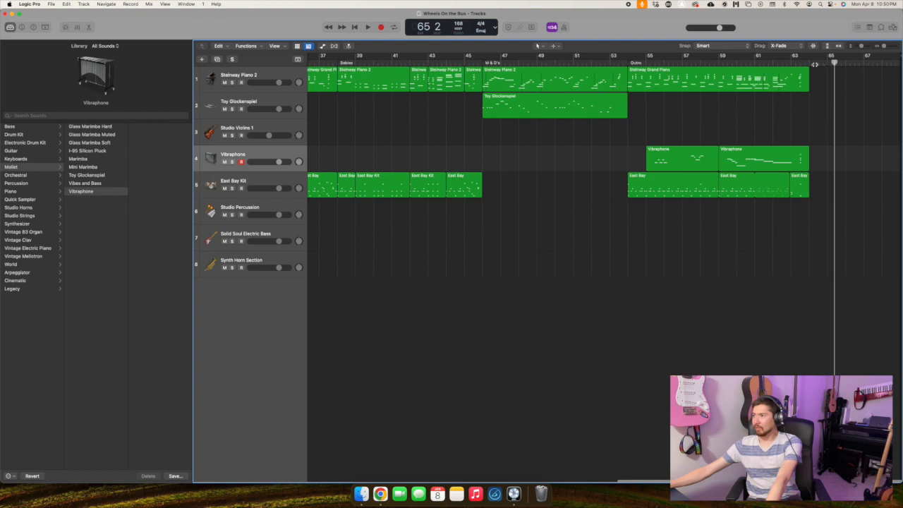
key(space)
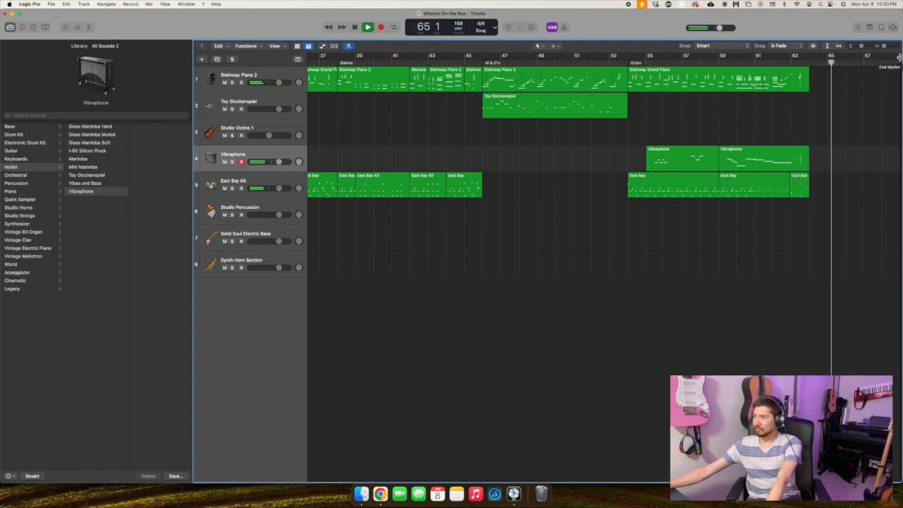
drag(898, 57, 867, 75)
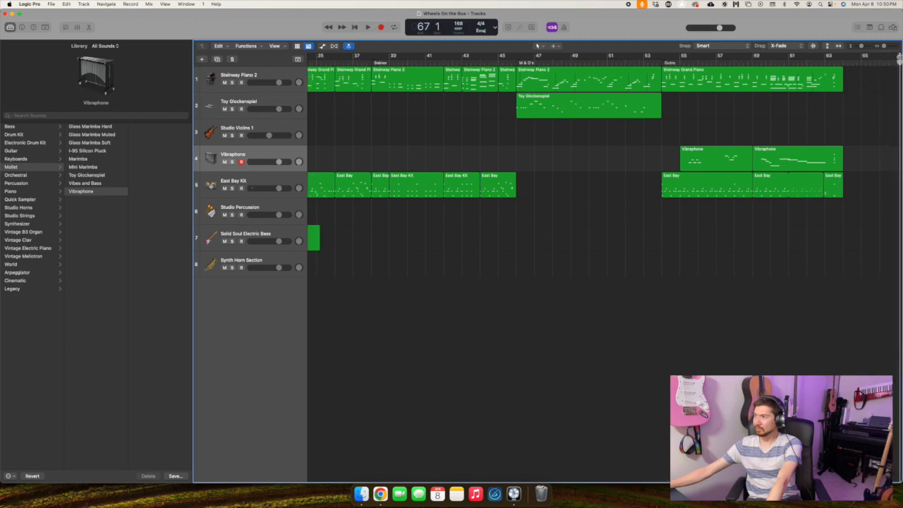
key(Return)
key(super+s)
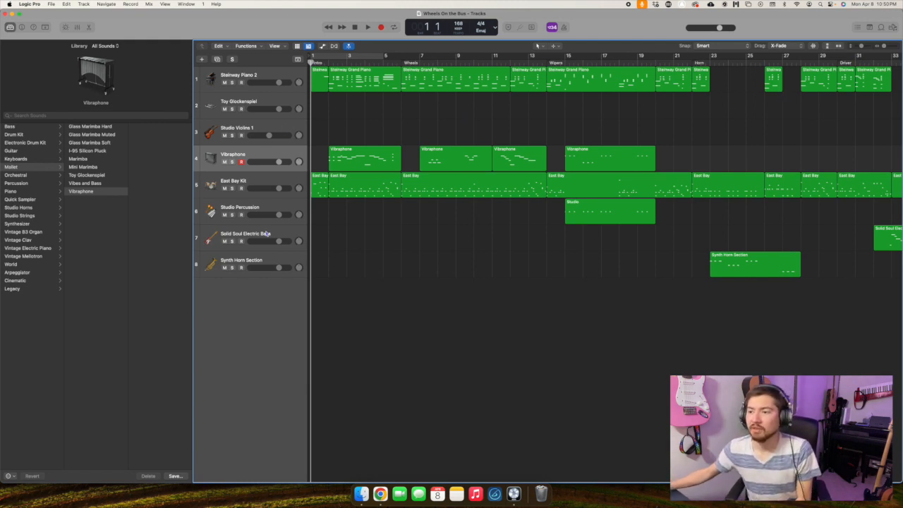
Add a new audio track below Synth Horn Section and set its input to Hi Tom for the bass.
click(265, 261)
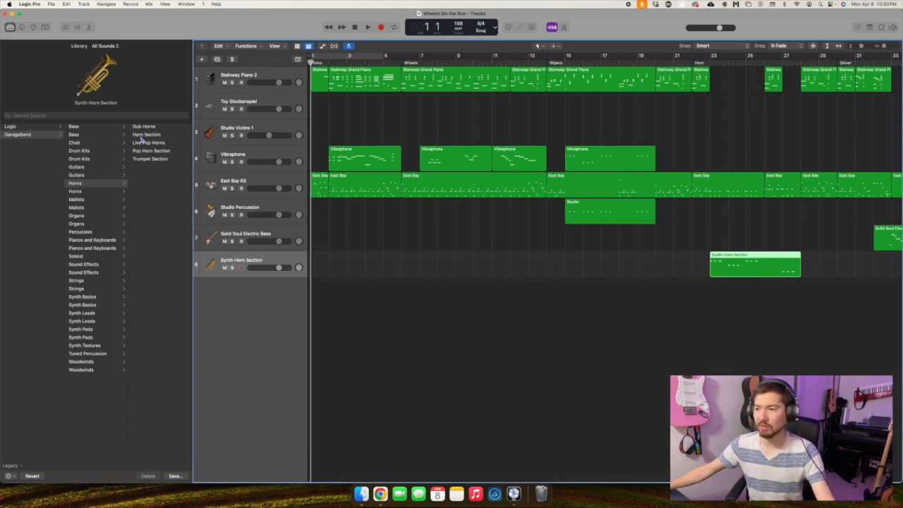
key(alt+super+a)
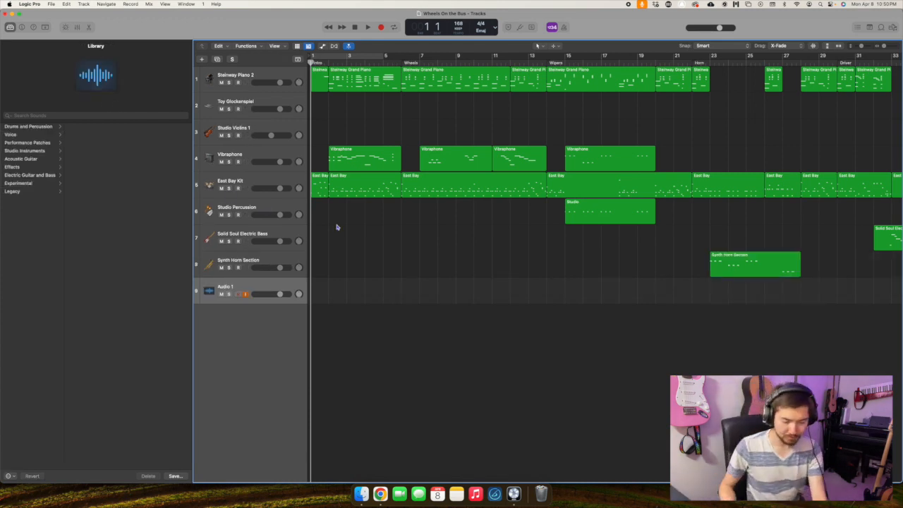
key(i)
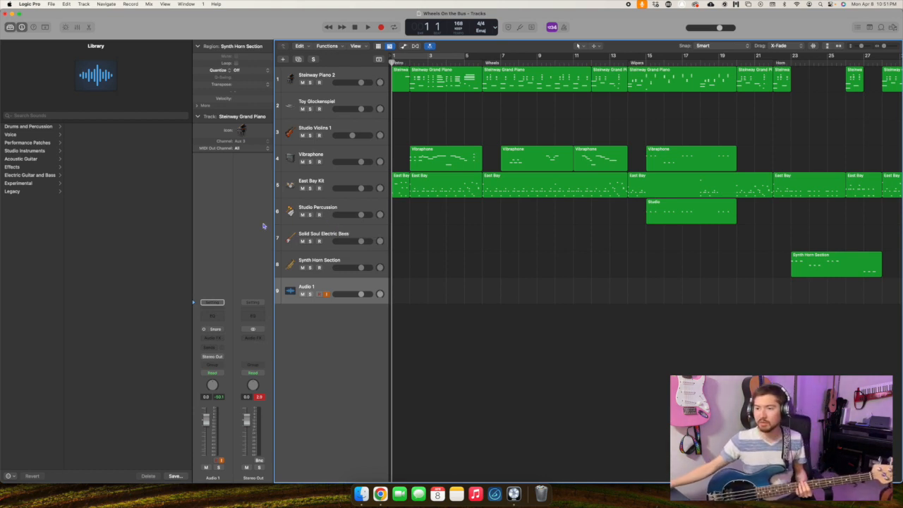
click(215, 329)
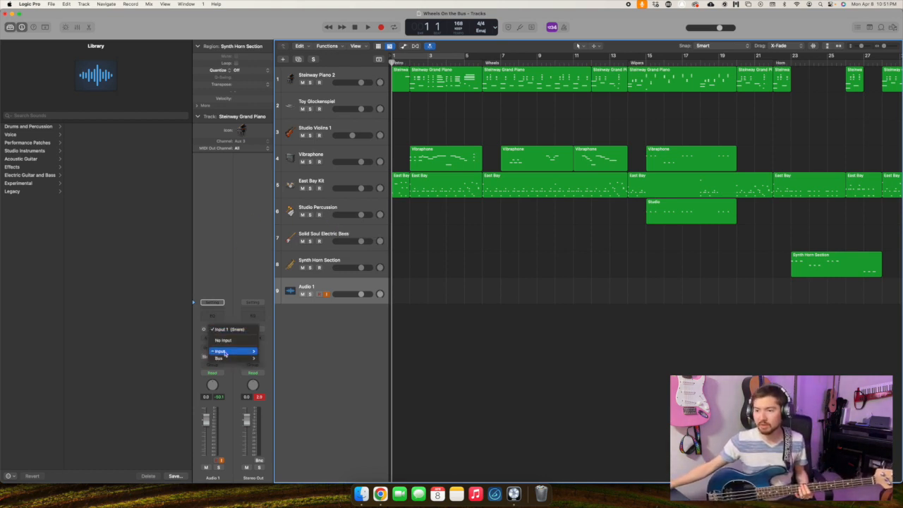
mouse_move(222, 352)
click(295, 350)
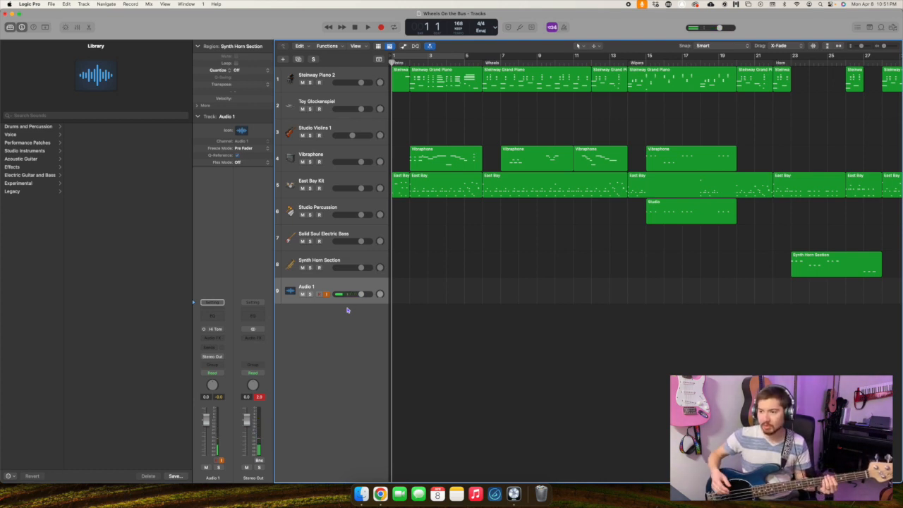
Play the song twice from the start to rehearse the live bass part, then return to bar 1.
key(space)
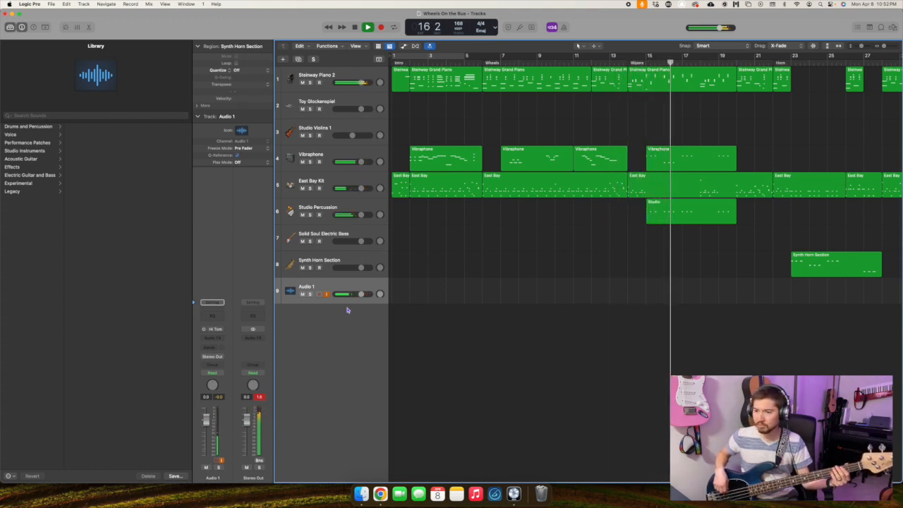
key(space)
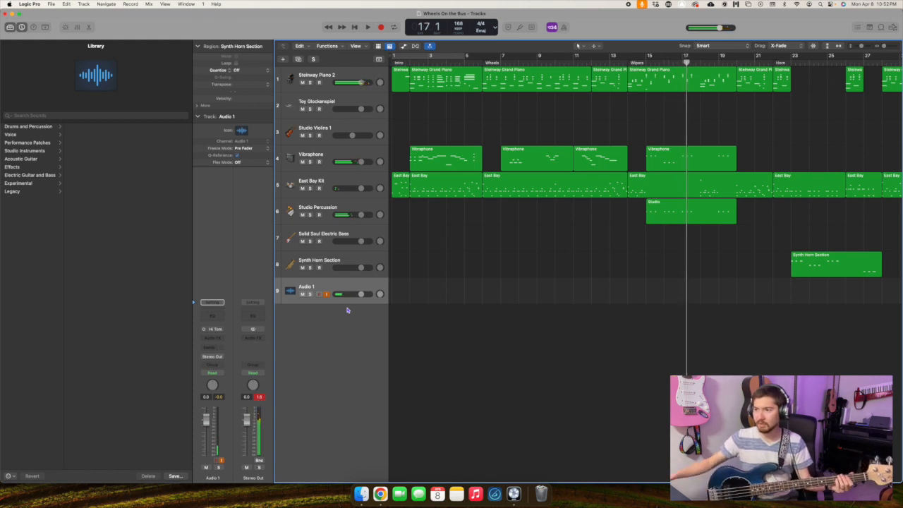
key(Return)
key(space)
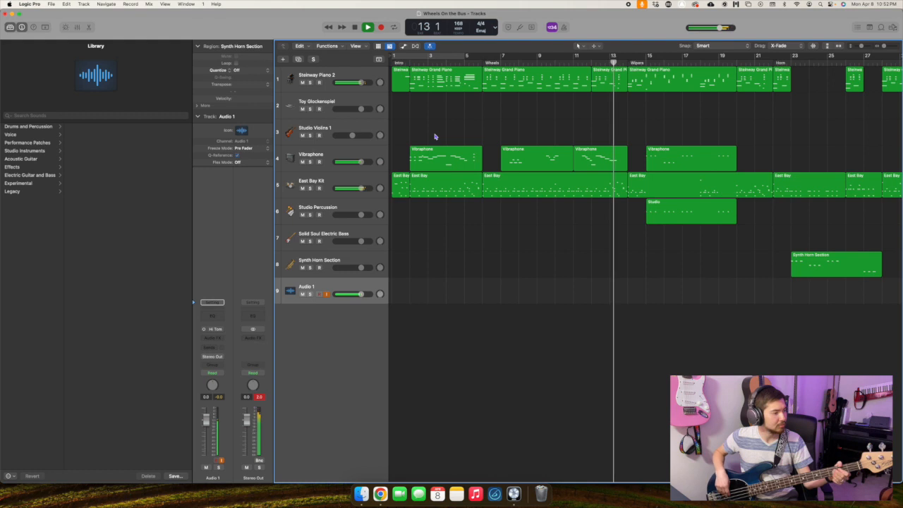
key(space)
key(Return)
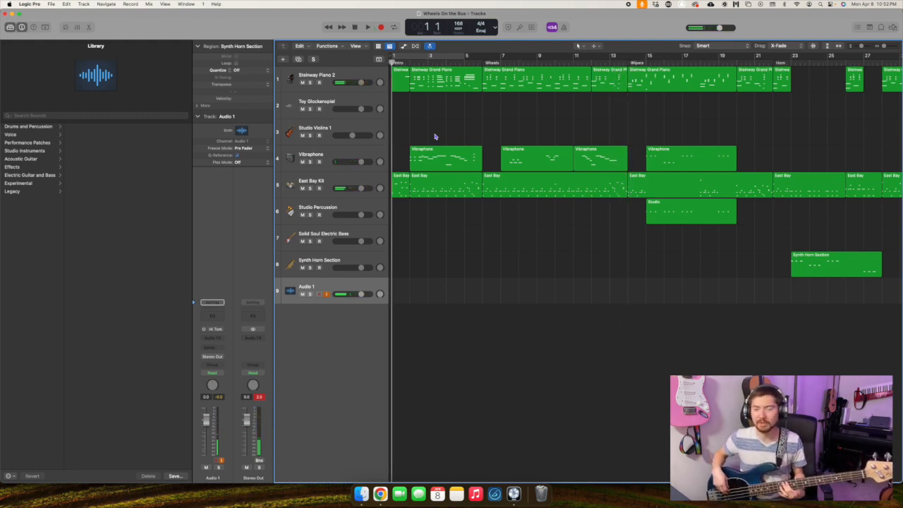
key(r)
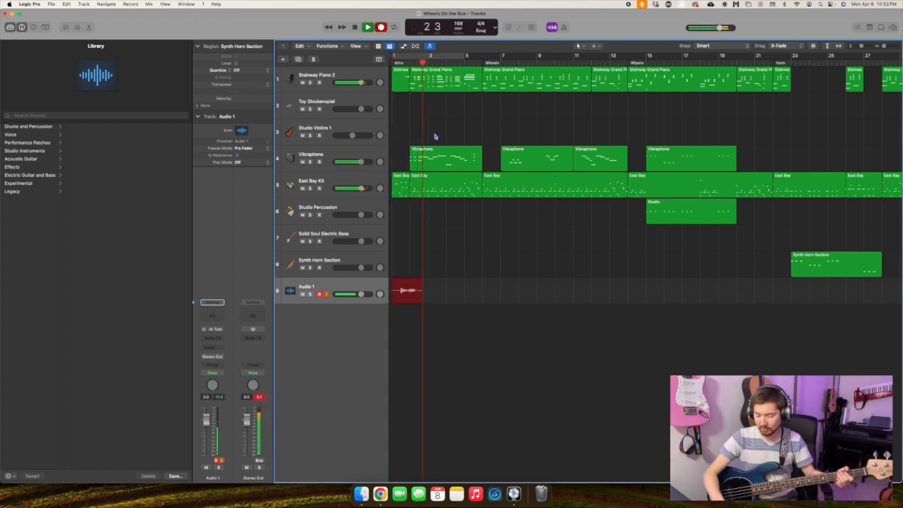
key(space)
key(super+z)
key(super+z)
key(Return)
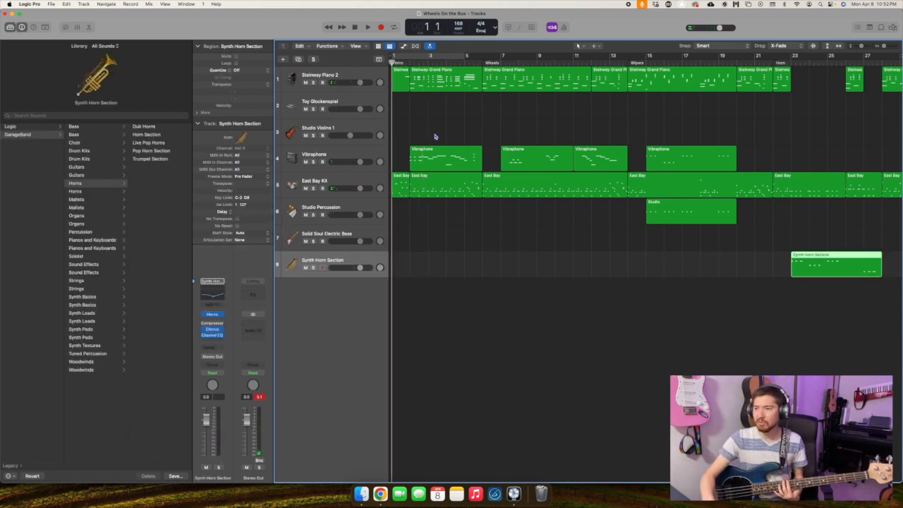
Restore the removed Audio 1 track and record a bass take on it from bar 1 into bar 32.
key(super+shift+z)
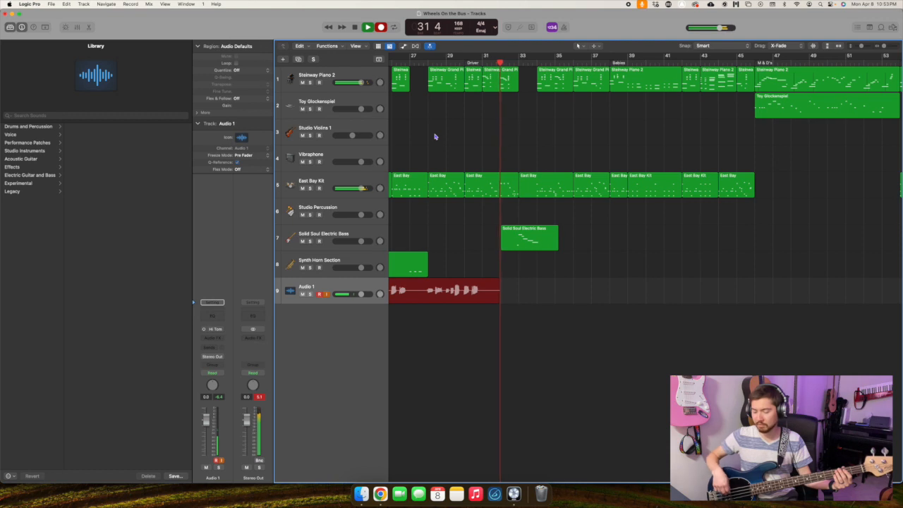
key(space)
key(comma)
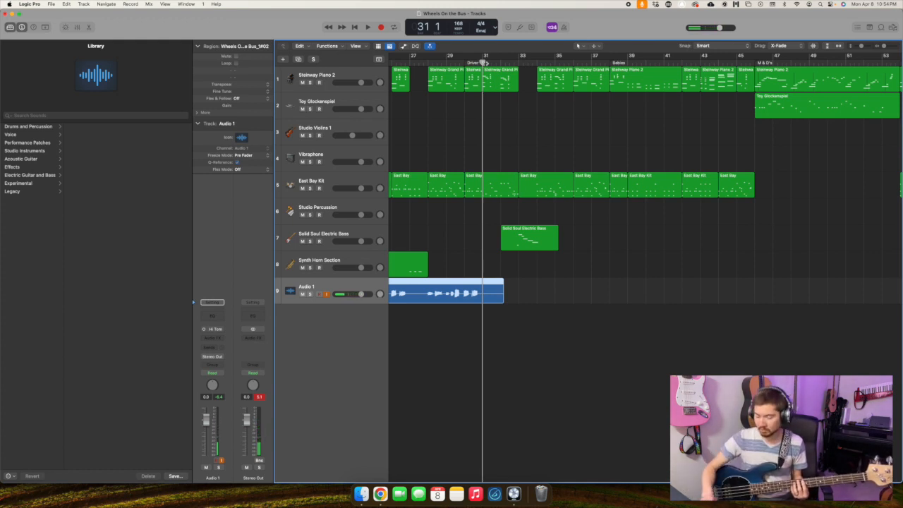
key(space)
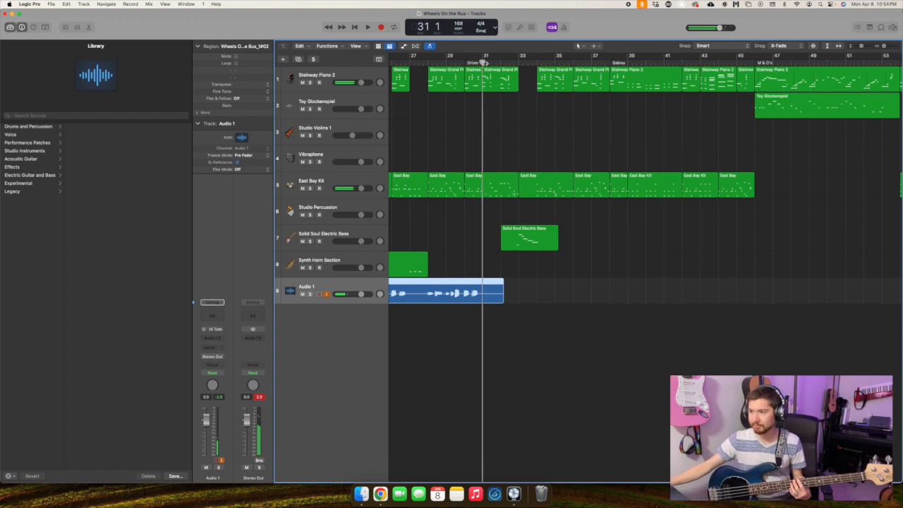
key(r)
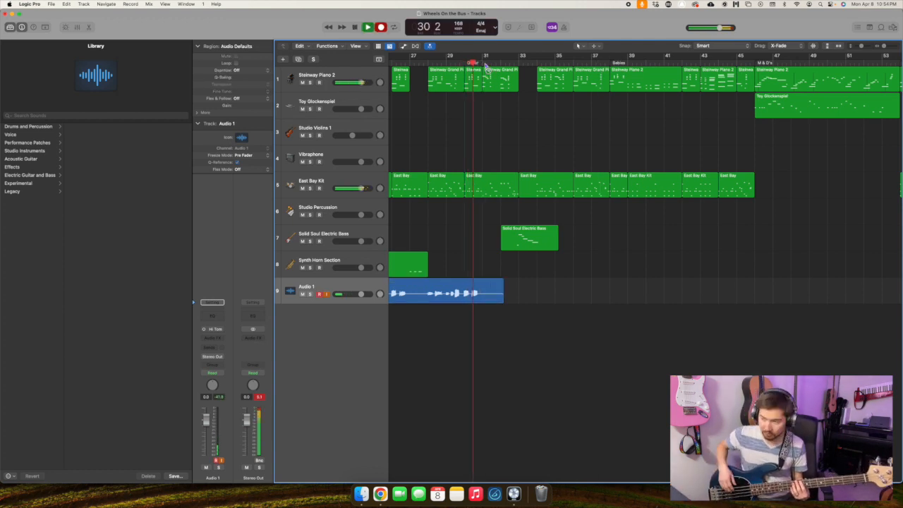
key(space)
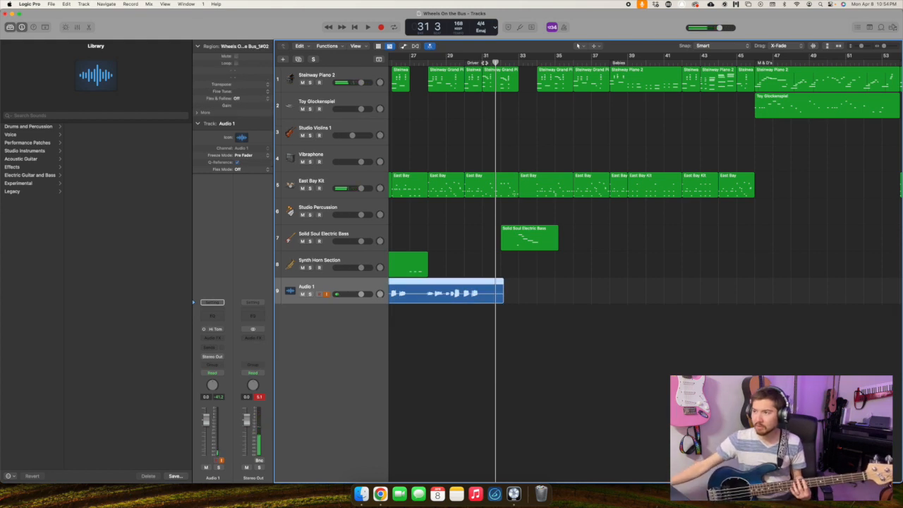
key(r)
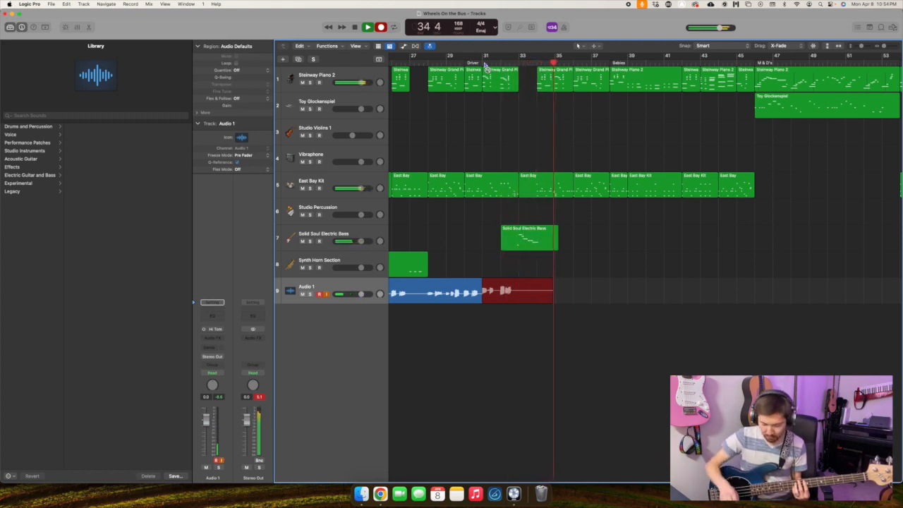
key(space)
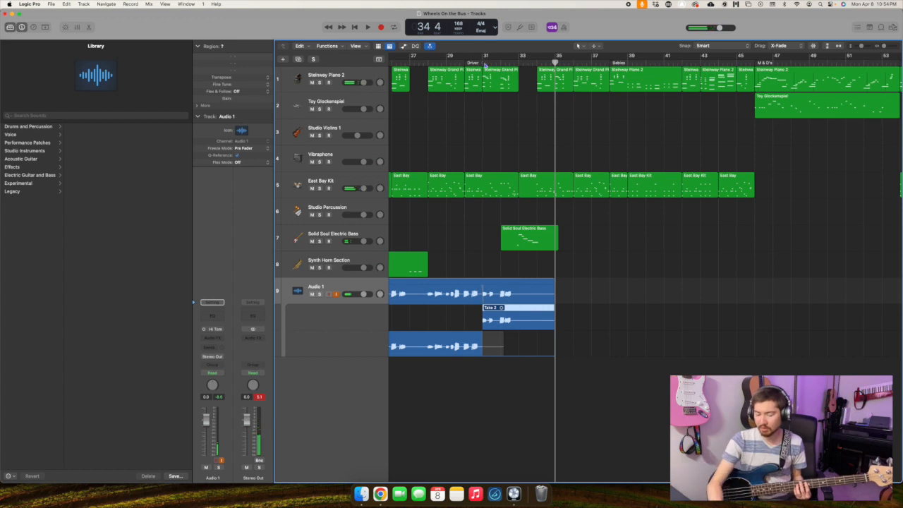
key(super+z)
Discard the short bass attempts from bar 31 and record a new take on Audio 1 from bar 31 into bar 44.
key(alt+comma)
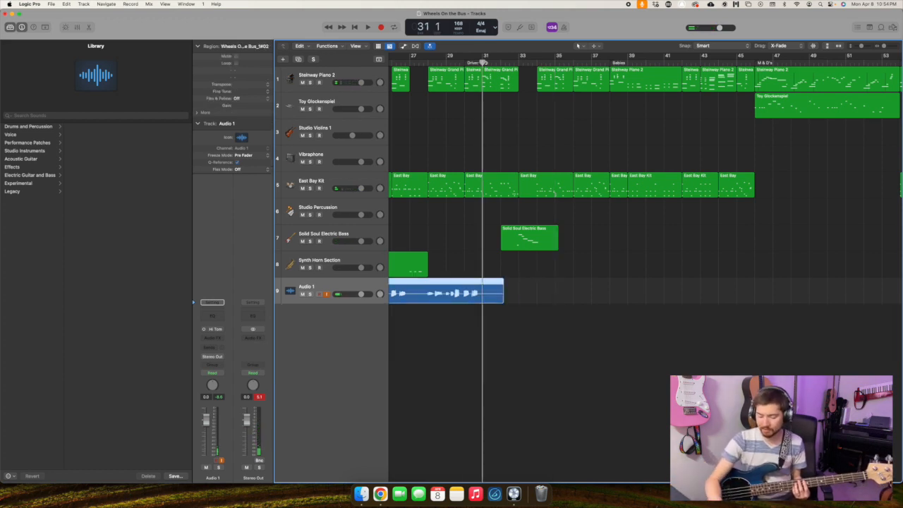
key(r)
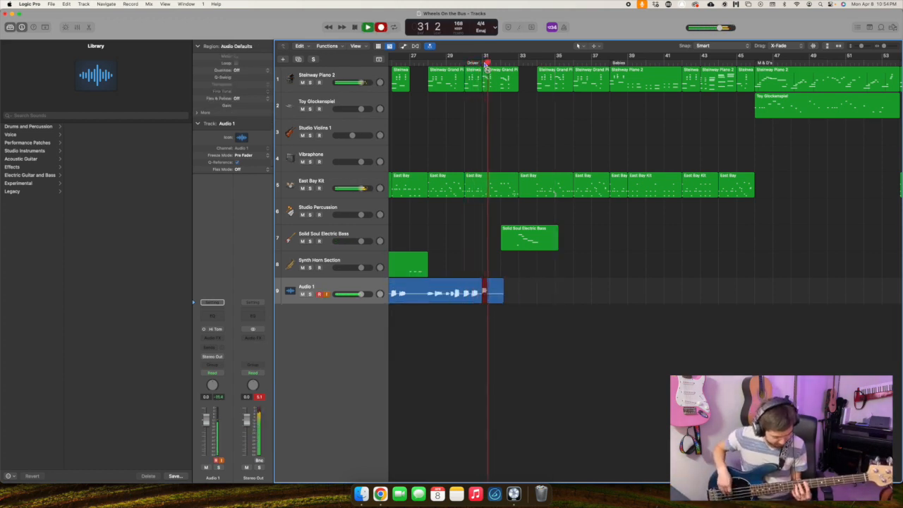
key(space)
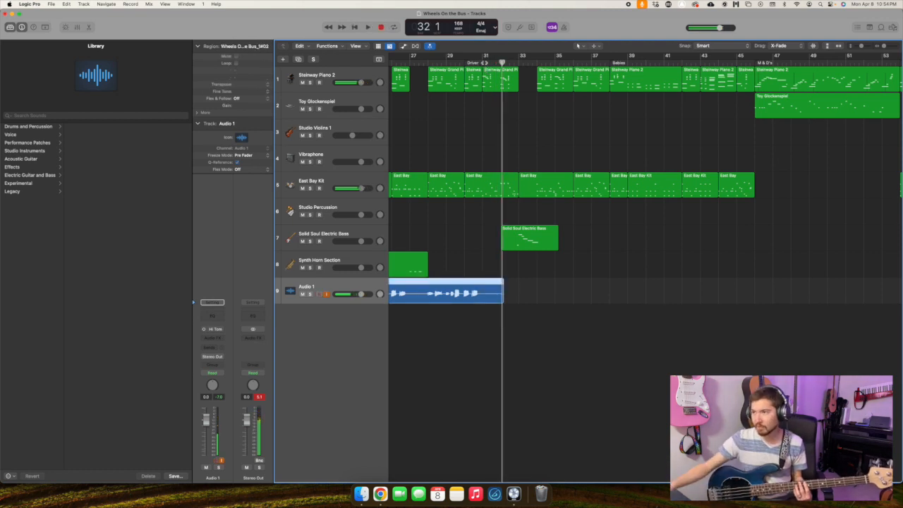
click(485, 64)
key(r)
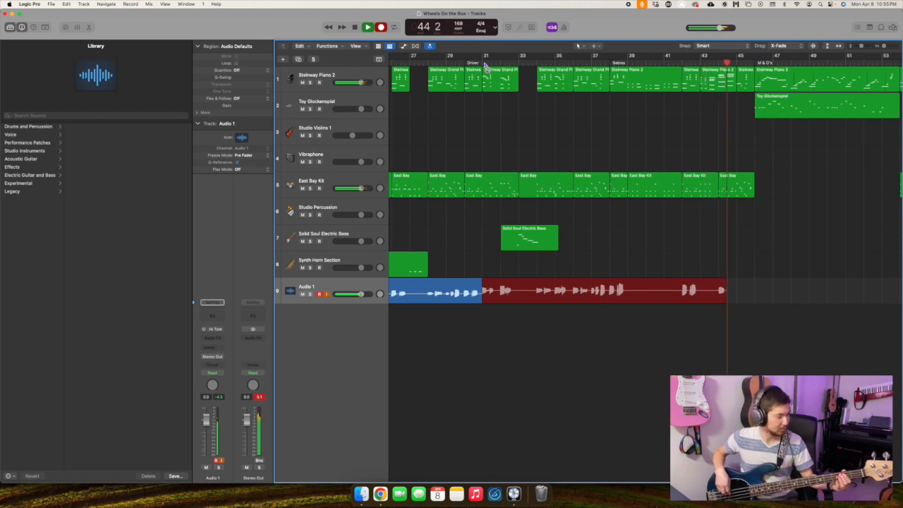
key(space)
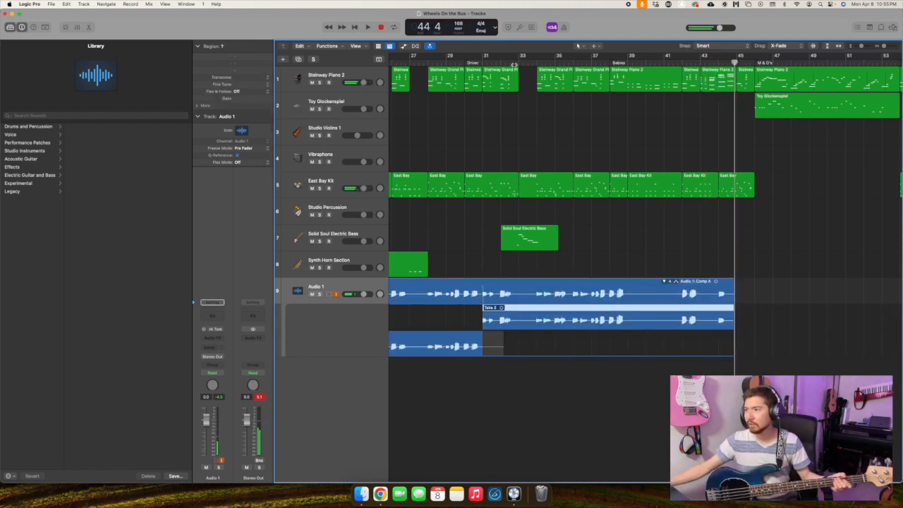
click(611, 63)
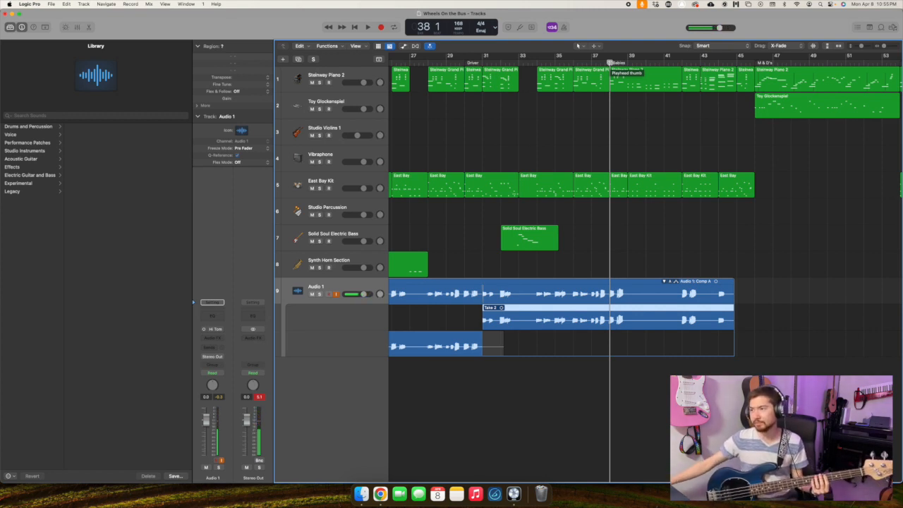
key(r)
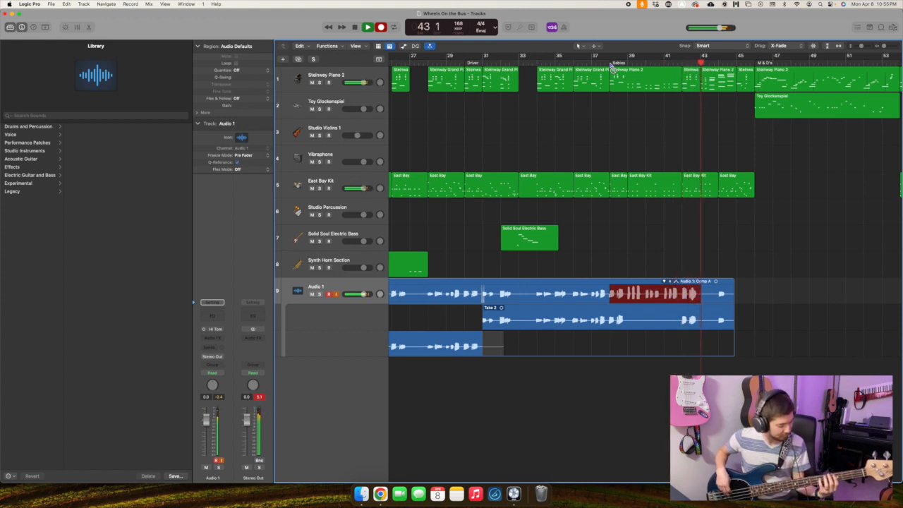
key(space)
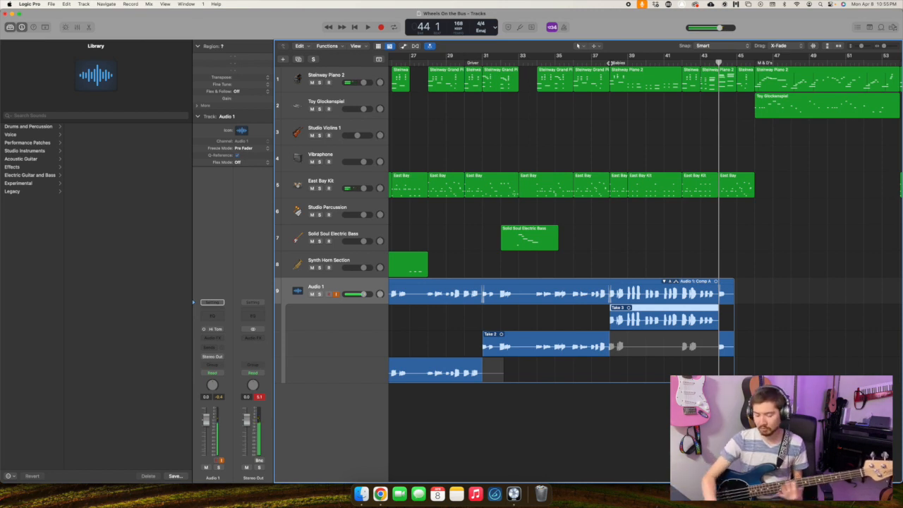
key(BackSpace)
key(alt+comma)
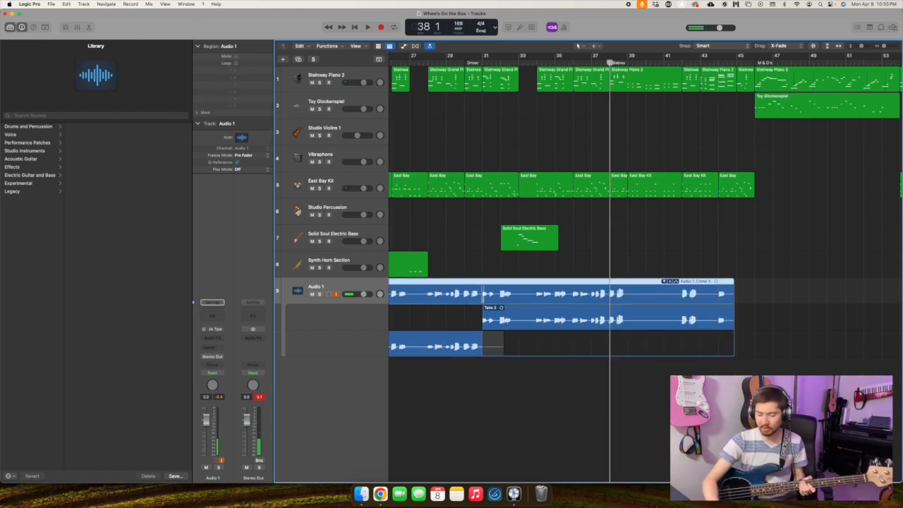
key(e)
key(e)
key(r)
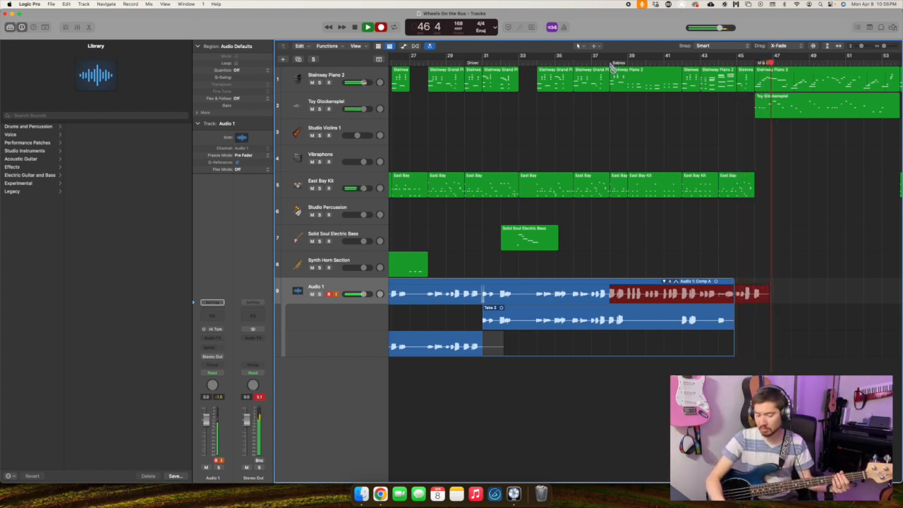
key(space)
click(609, 62)
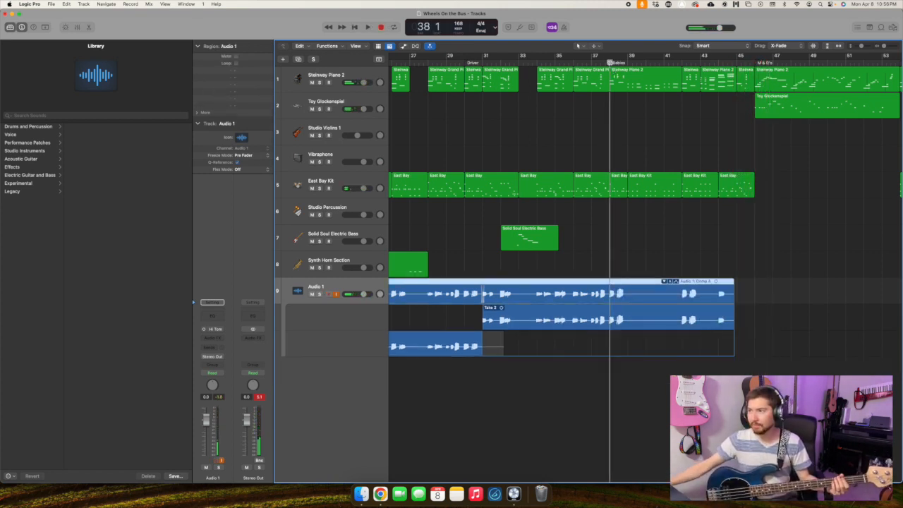
click(591, 62)
key(r)
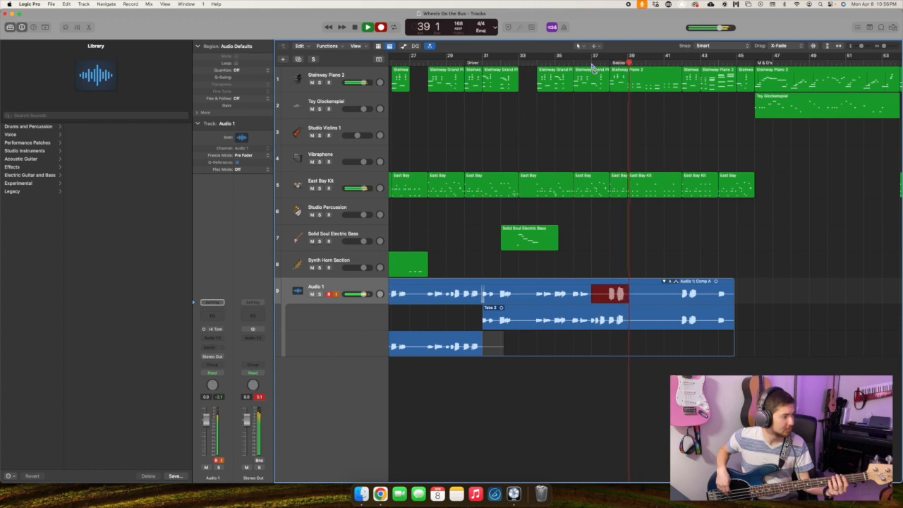
key(b)
key(space)
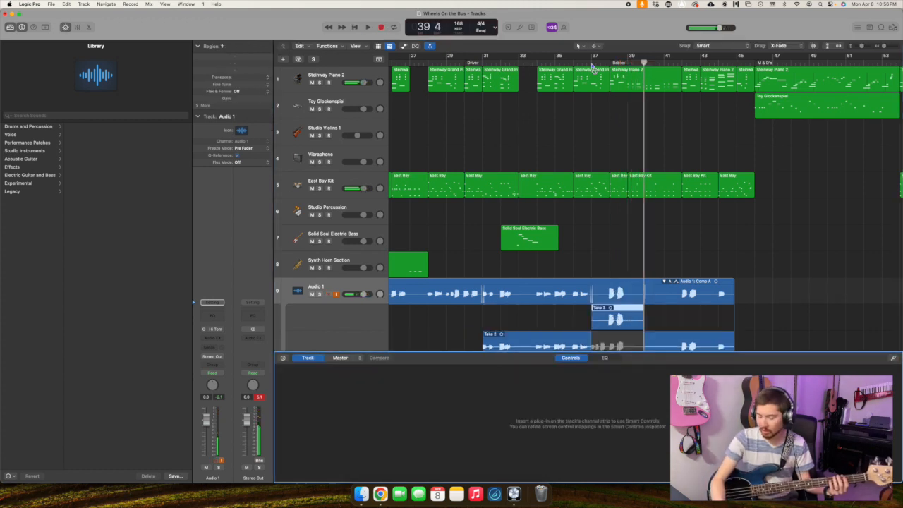
key(b)
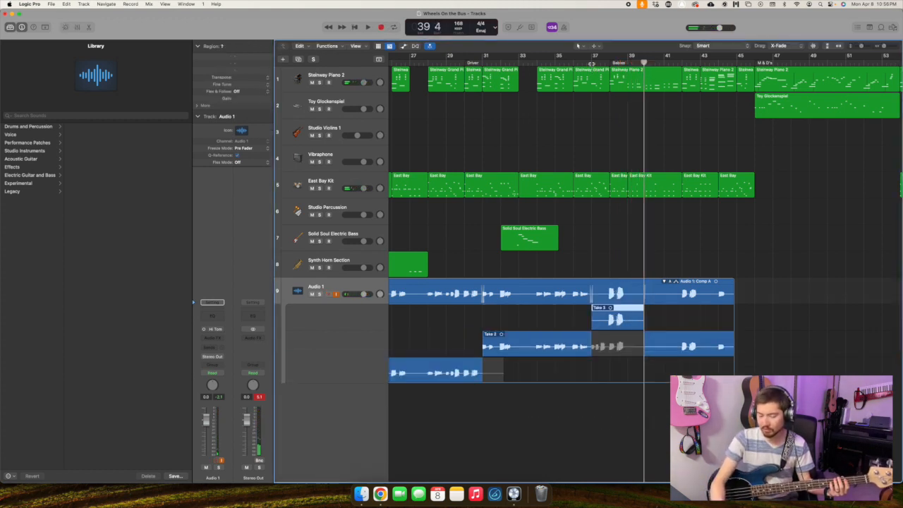
key(Delete)
Record a bass take on Audio 1 from bar 37 into bar 46.
click(591, 63)
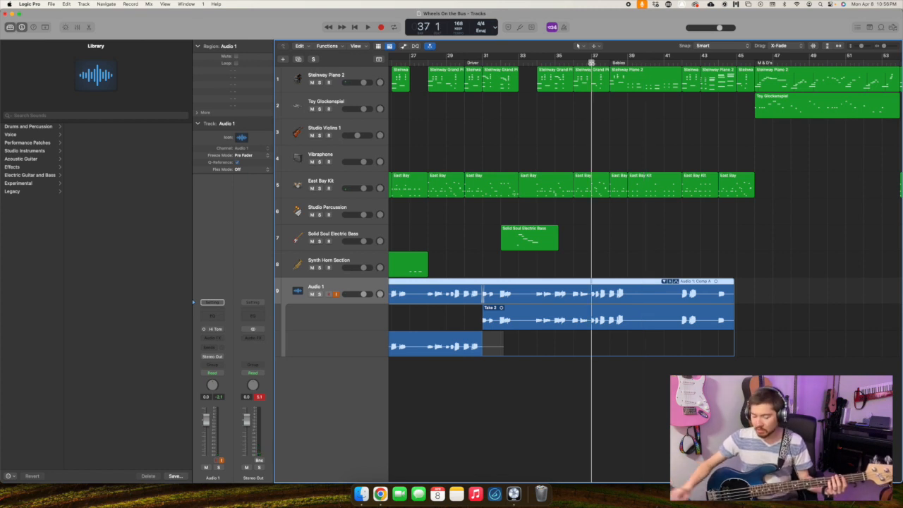
key(r)
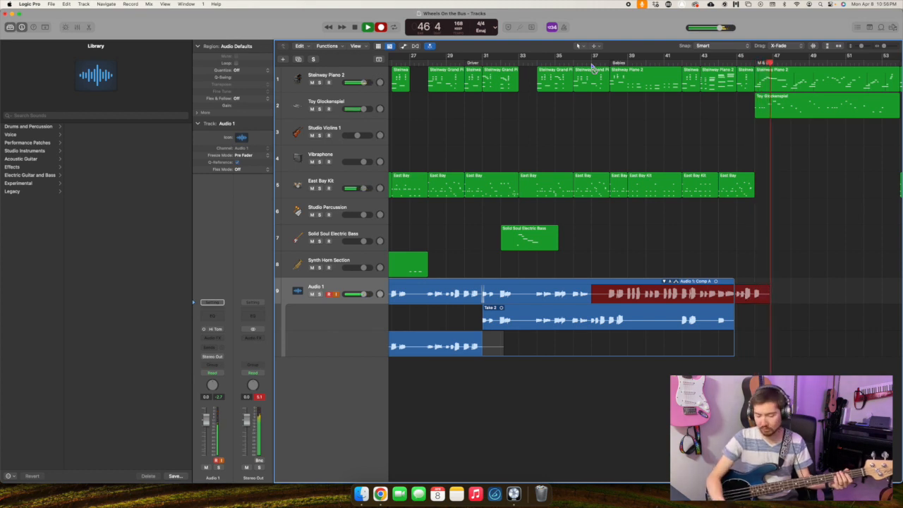
key(space)
Collapse the Audio 1 take folder and cut off its recording after the start of bar 46.
click(756, 62)
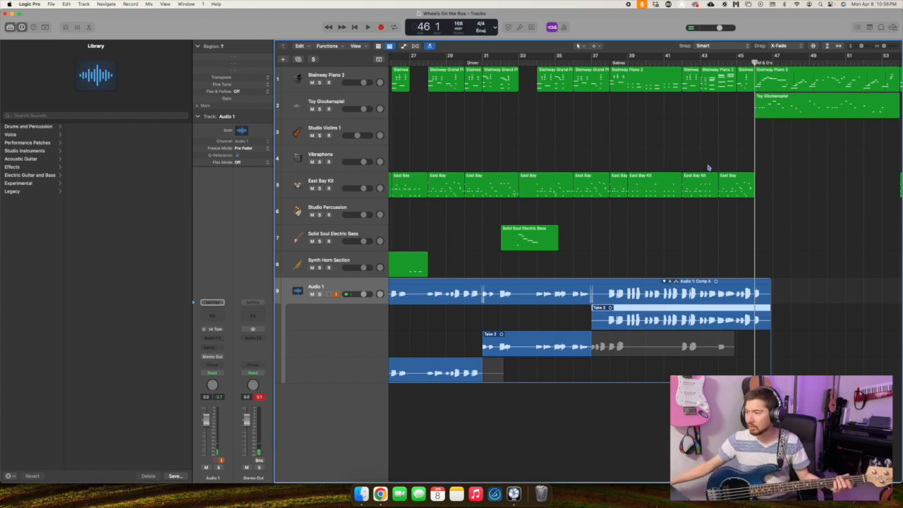
click(664, 282)
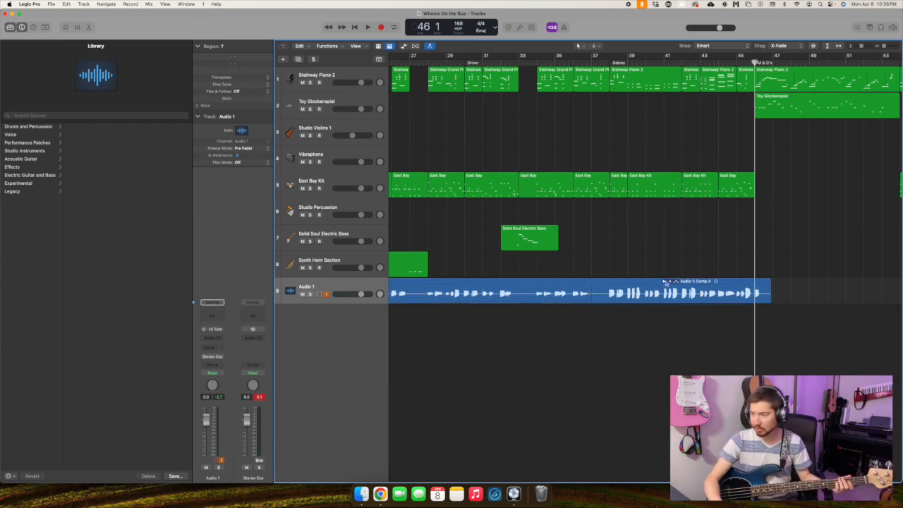
click(708, 288)
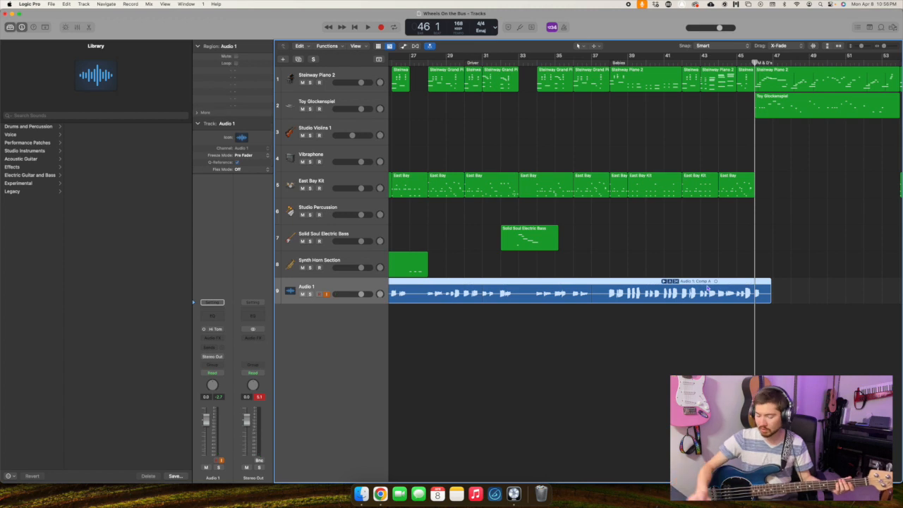
click(708, 286)
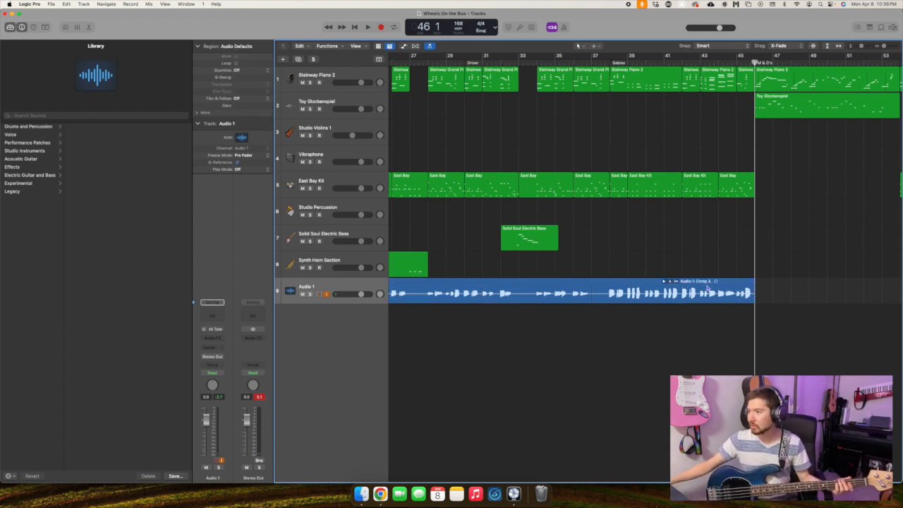
Record the Outro bass part on Audio 1 from bar 53 into bar 64.
scroll(706, 268, right, 8)
click(652, 60)
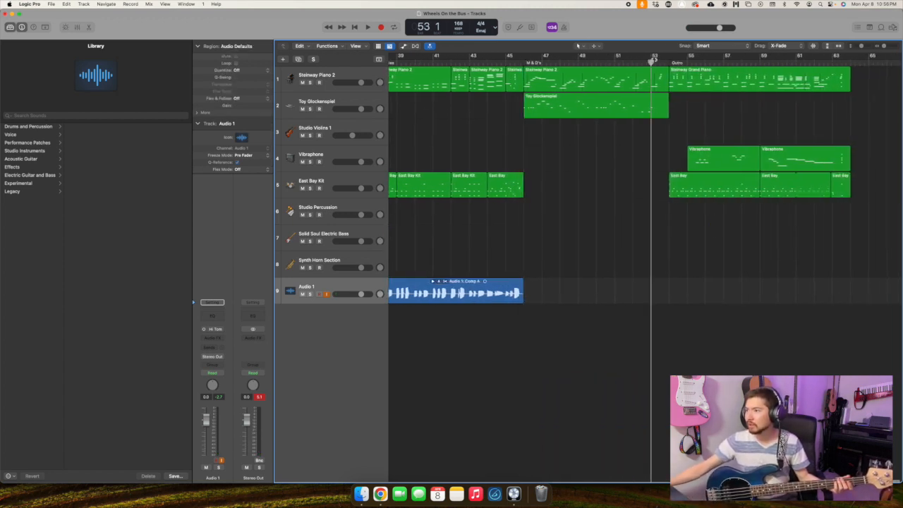
key(r)
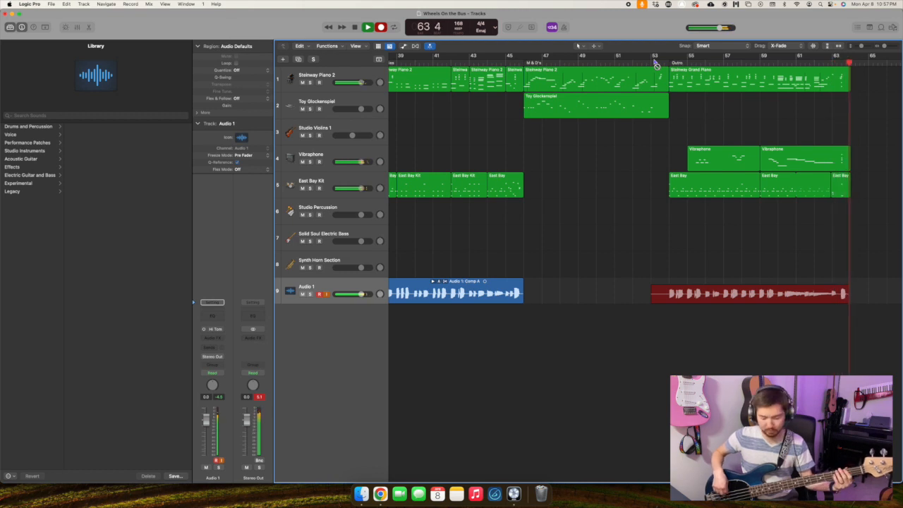
key(space)
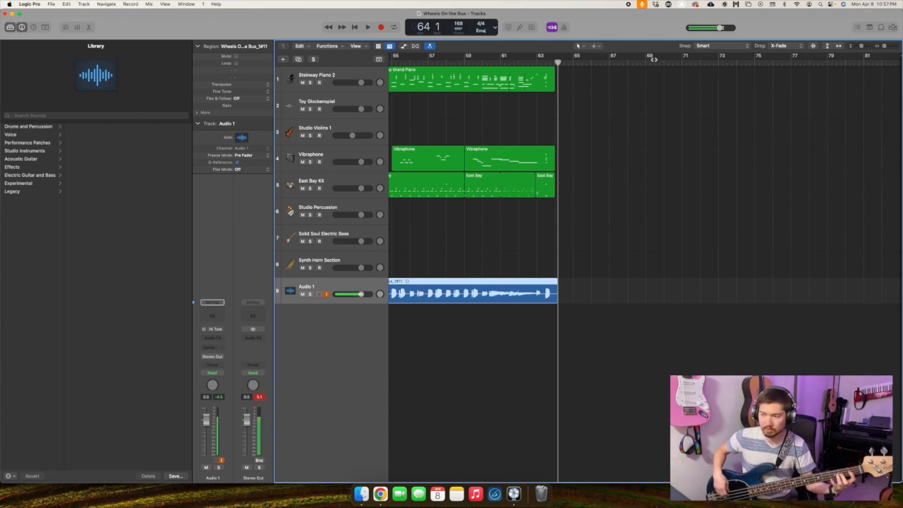
click(465, 61)
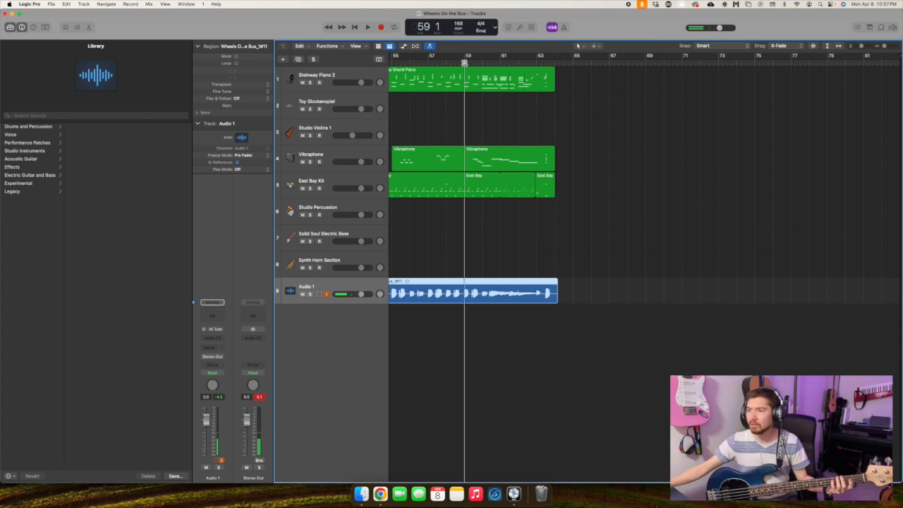
scroll(465, 63, left, 3)
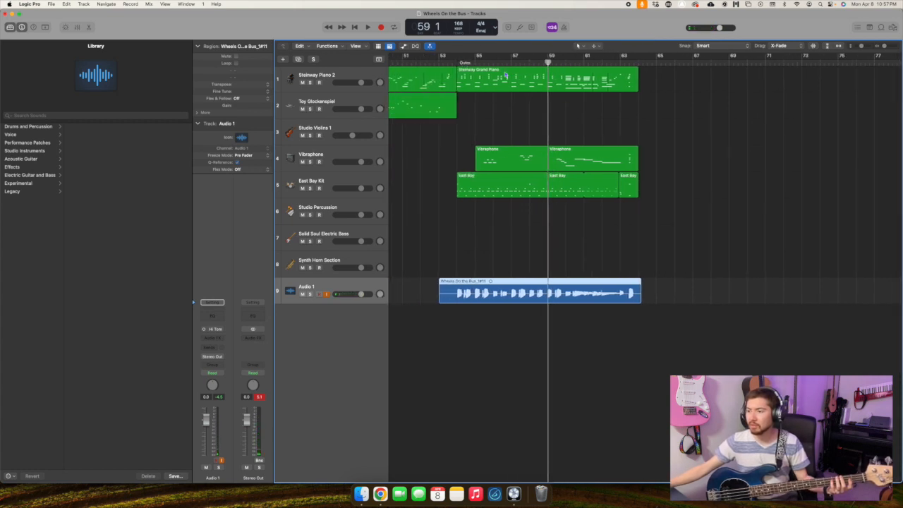
key(r)
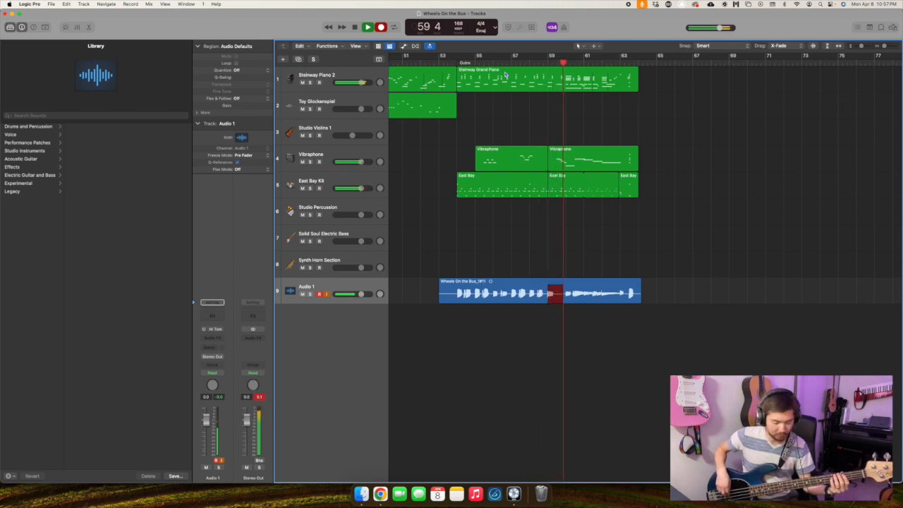
key(space)
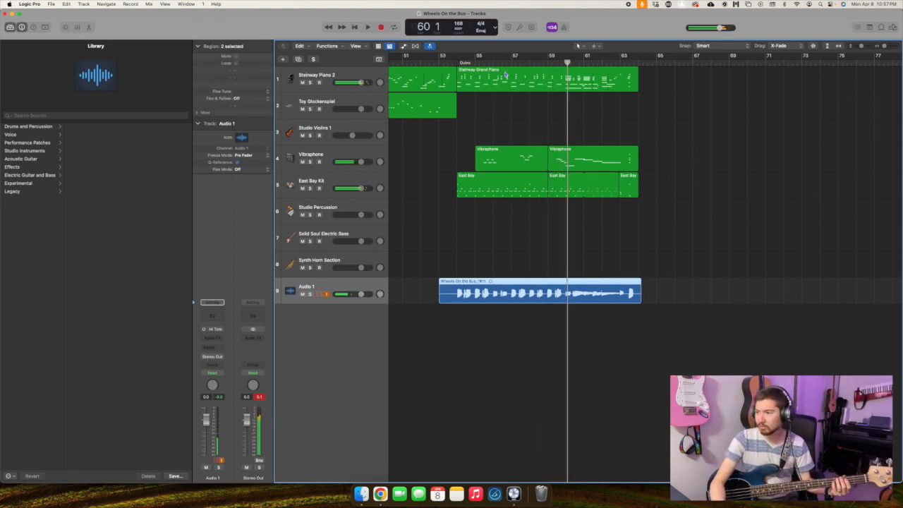
Listen to the Outro bass from bar 59 and record a second take from bar 60 into bar 64.
click(549, 61)
key(space)
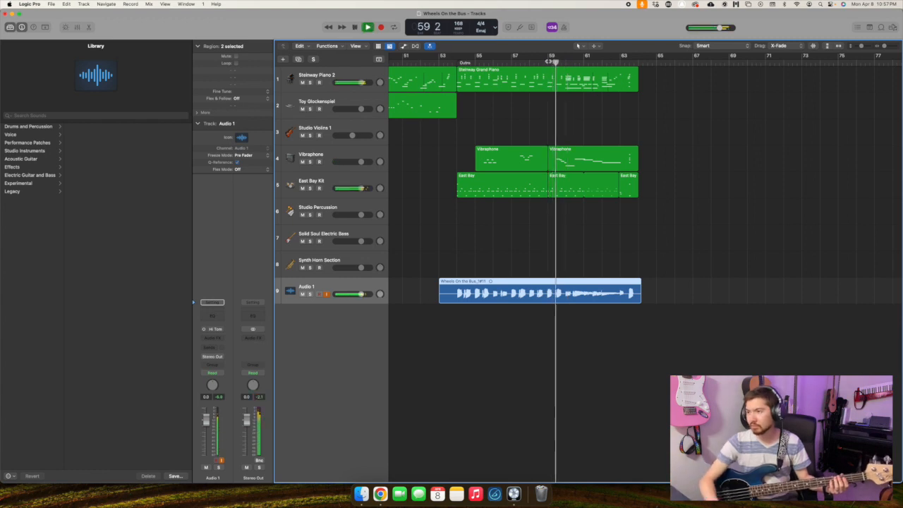
key(space)
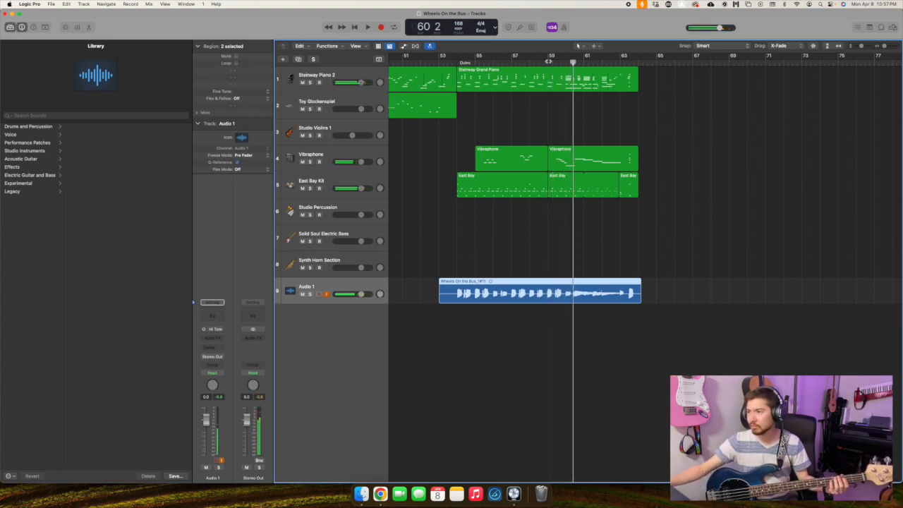
key(comma)
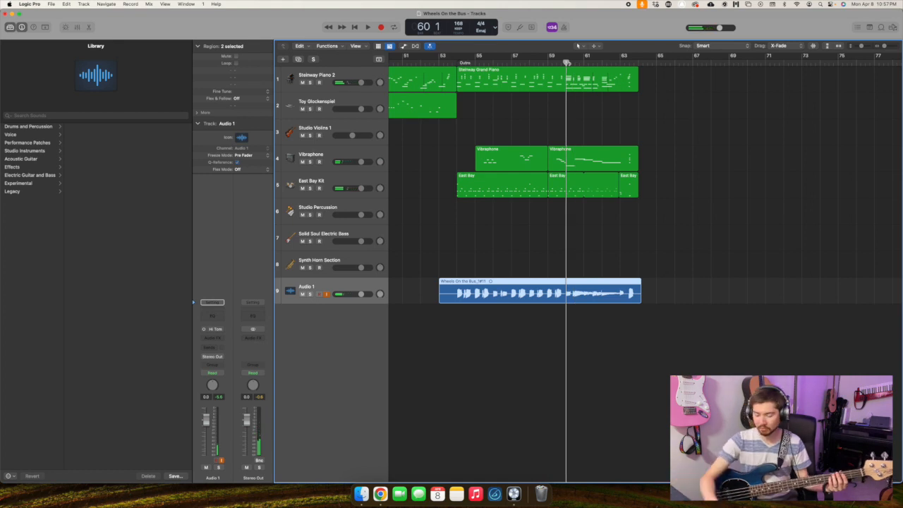
key(r)
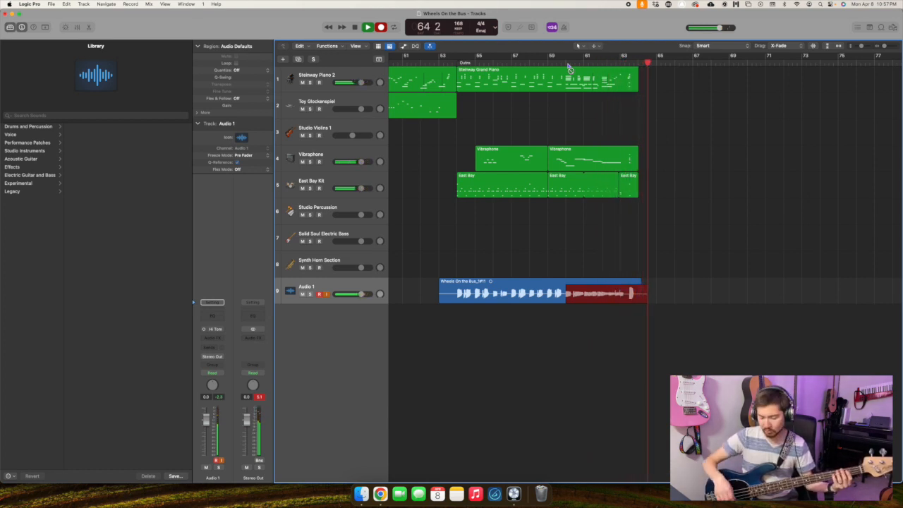
key(space)
Listen to the Outro bass from bar 59 and from the Outro's start, and collapse its Audio 1 take folder.
click(548, 63)
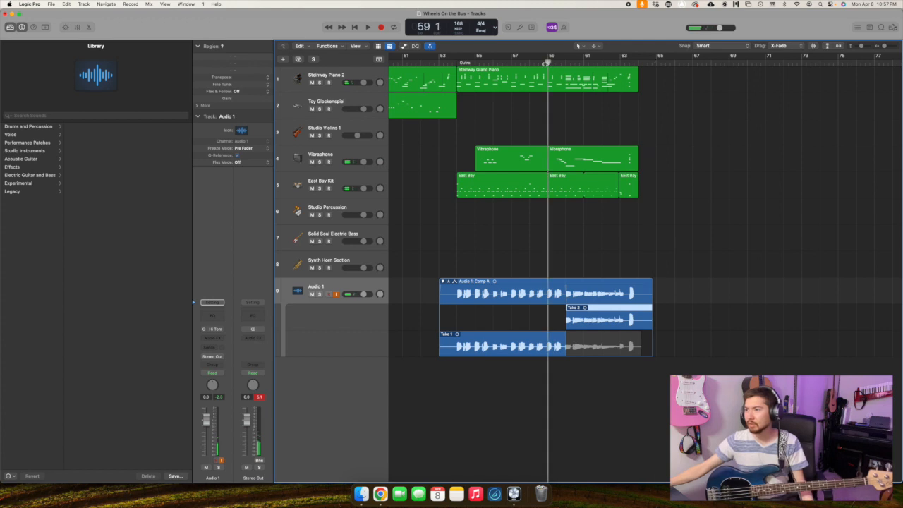
key(space)
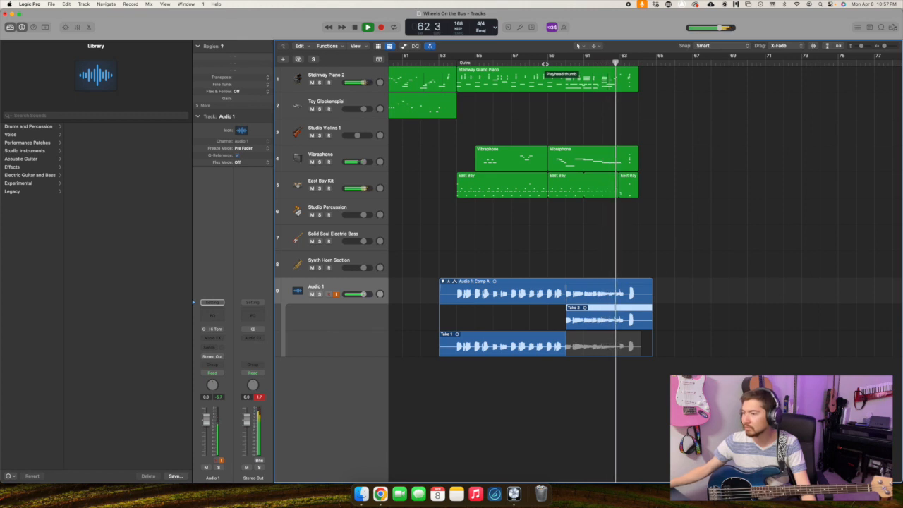
click(461, 63)
scroll(513, 137, left, 5)
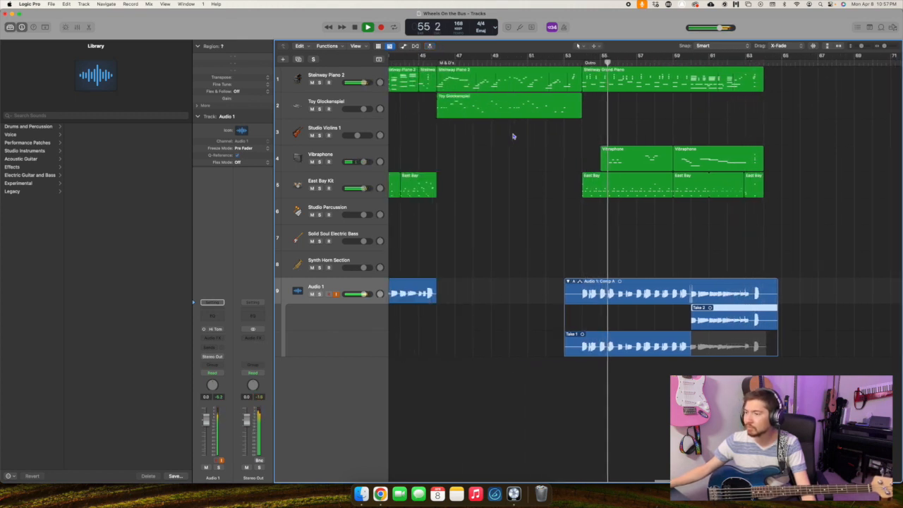
click(591, 280)
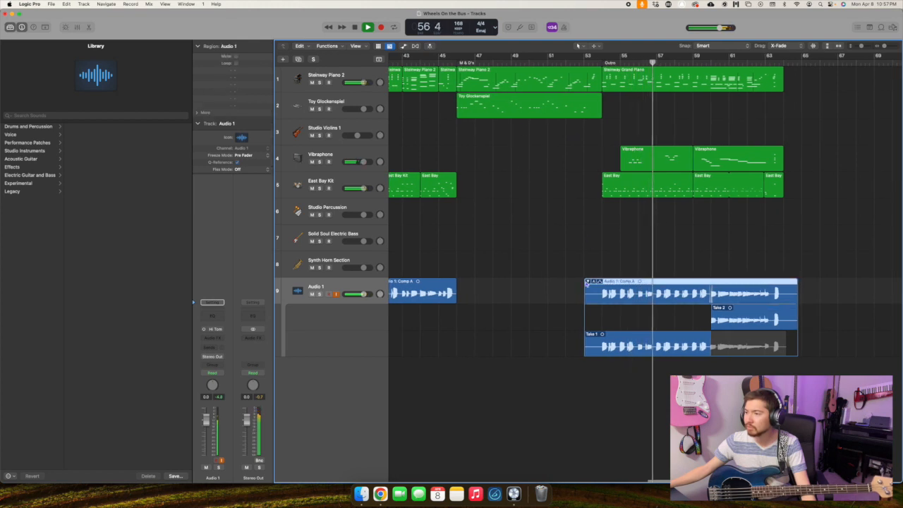
click(588, 281)
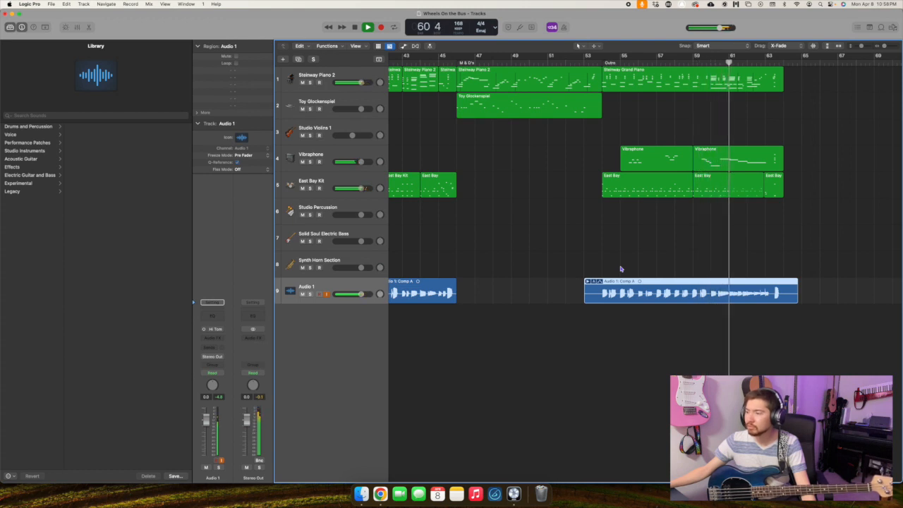
Play the arrangement from bar 1 to review the recorded bass with the other tracks.
scroll(621, 269, left, 4)
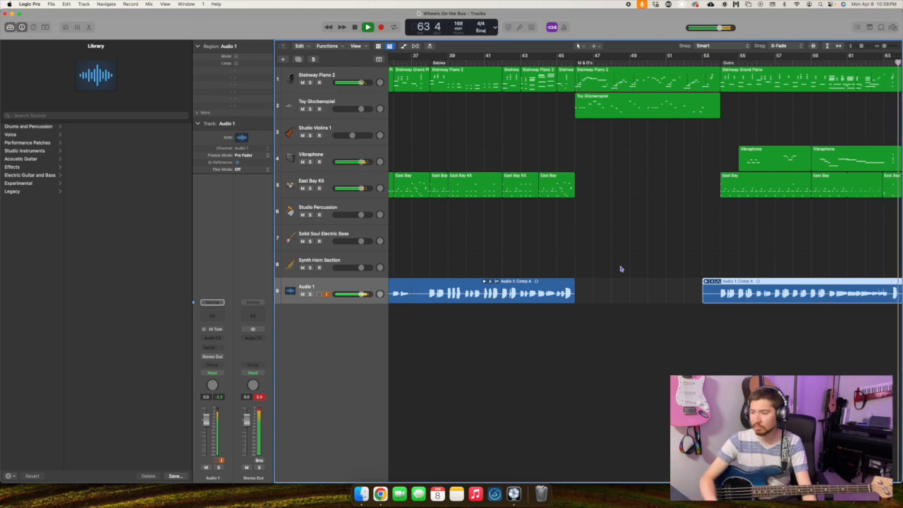
key(Return)
key(space)
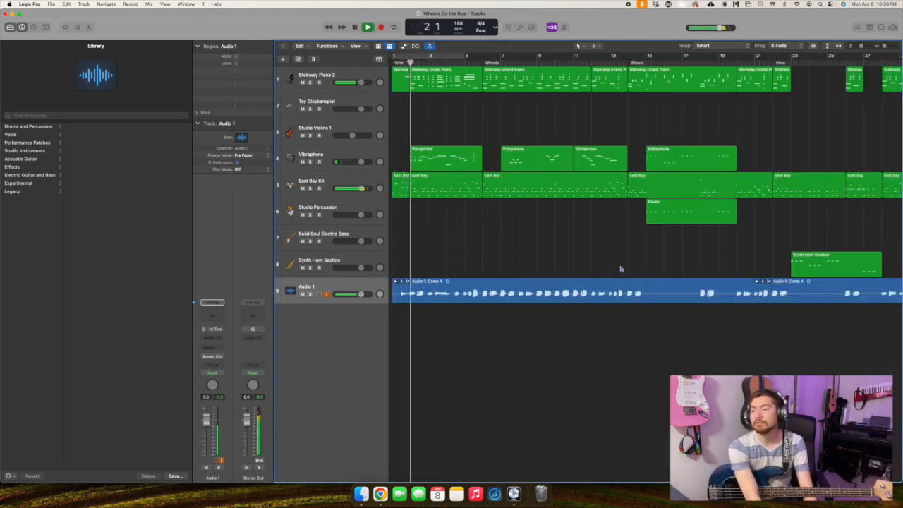
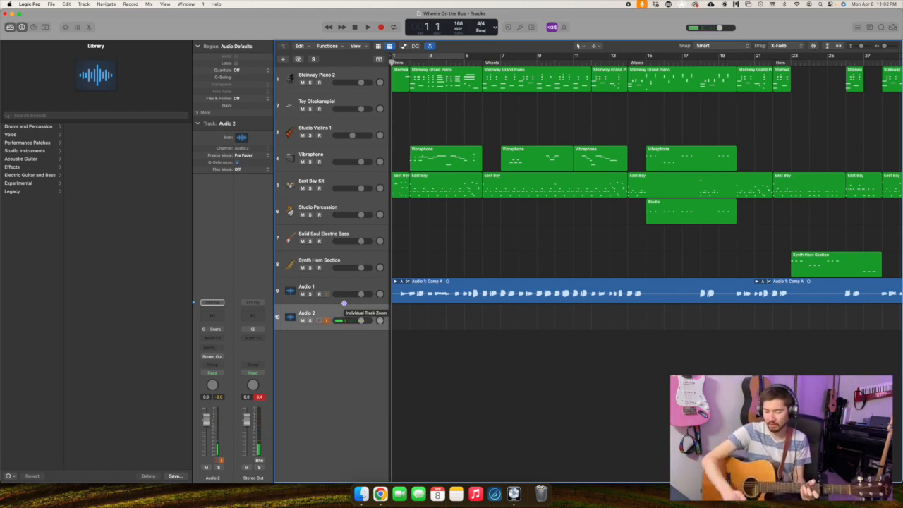
key(r)
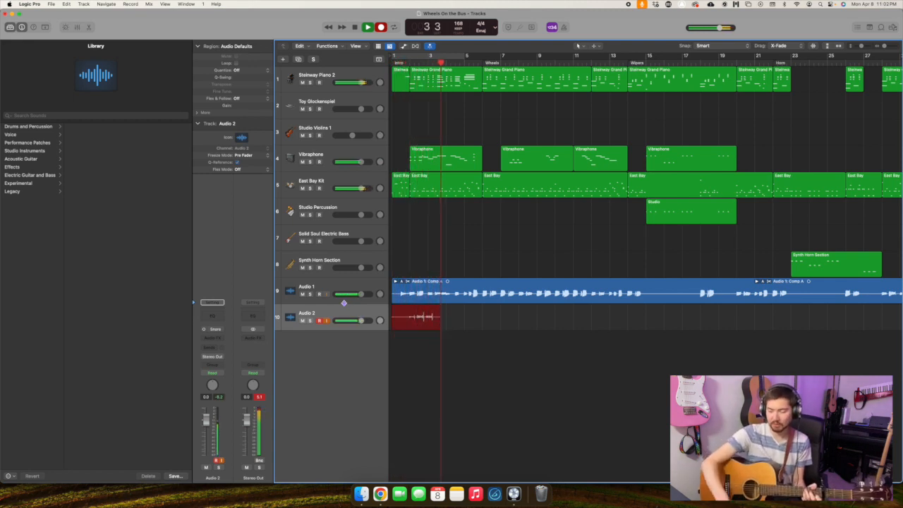
key(space)
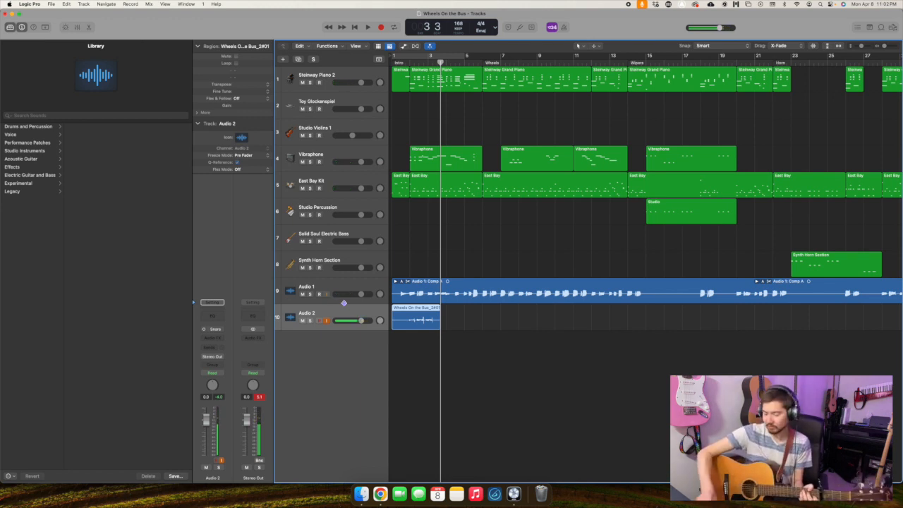
key(BackSpace)
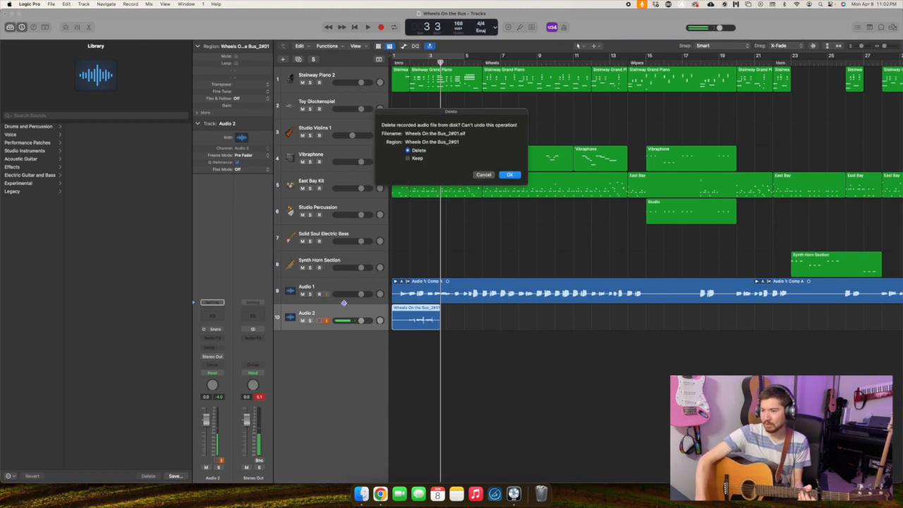
key(Return)
key(Return)
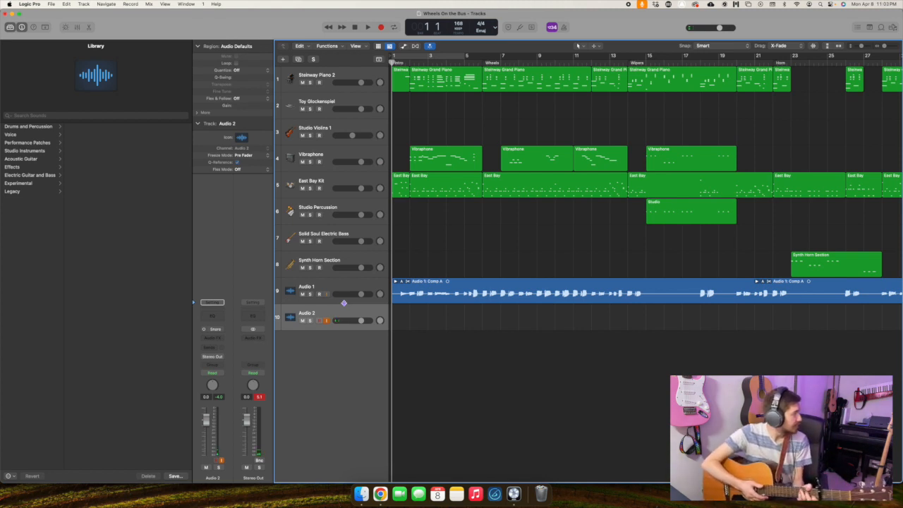
Record acoustic guitar on Audio 2 from bar 1 into bar 32, plus a second take from bar 30 to bar 44.
key(r)
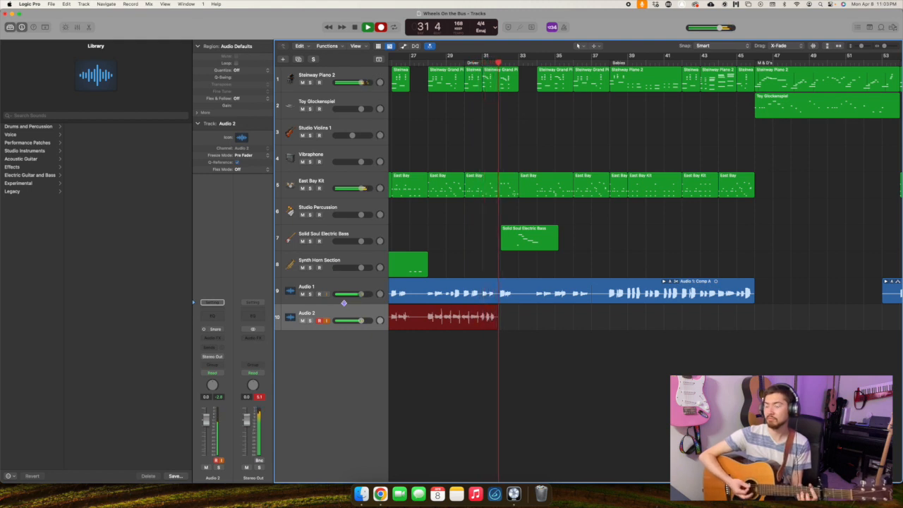
key(space)
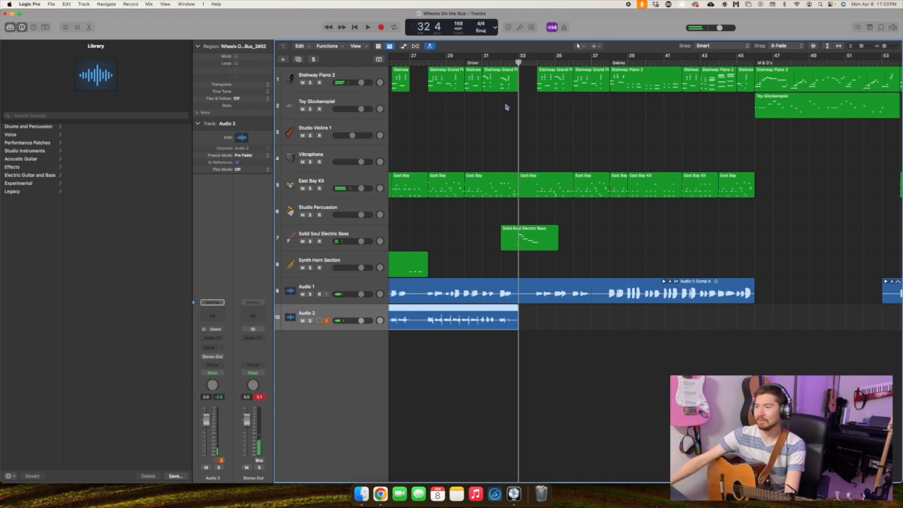
click(473, 62)
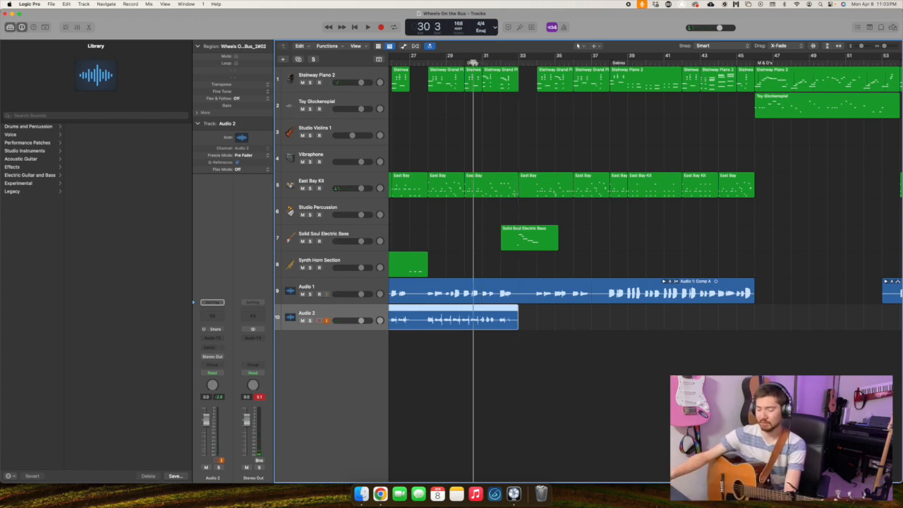
key(r)
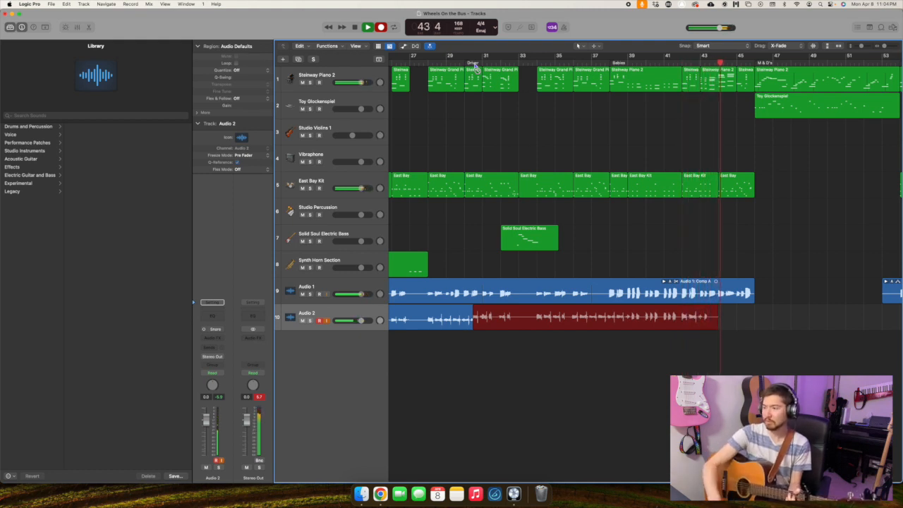
key(space)
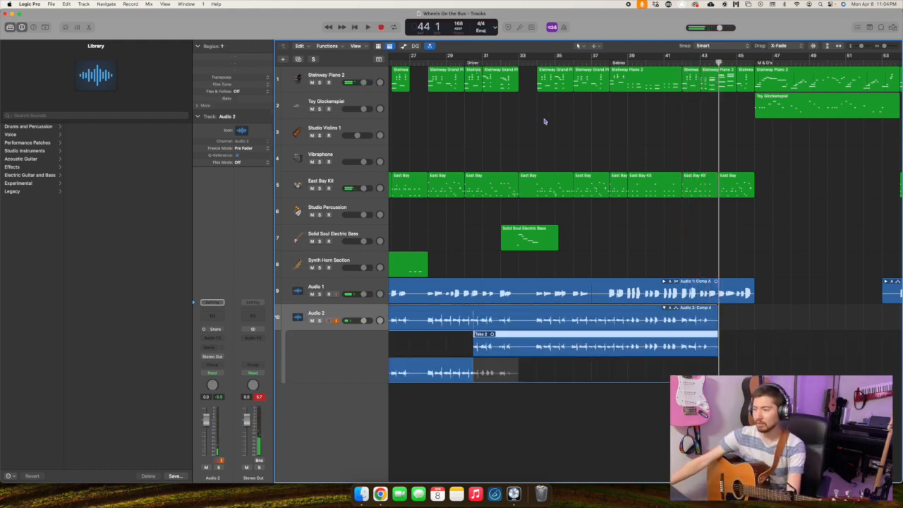
Listen to the recording from bar 37 and expand the Audio 1 take folder around that bar.
click(591, 63)
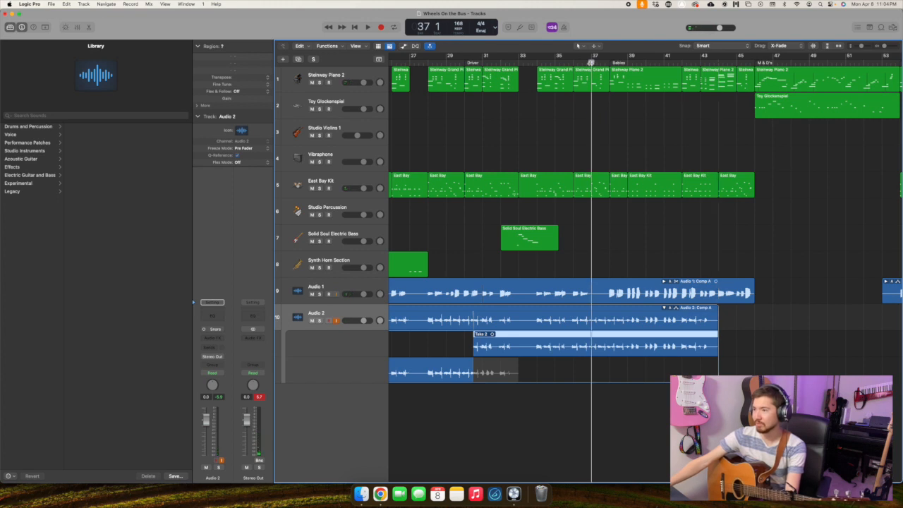
key(space)
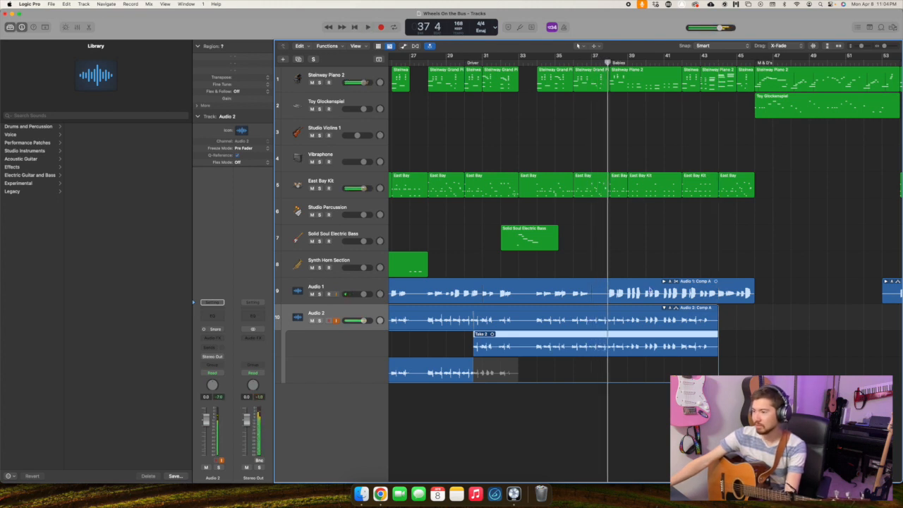
click(664, 282)
scroll(595, 341, left, 2)
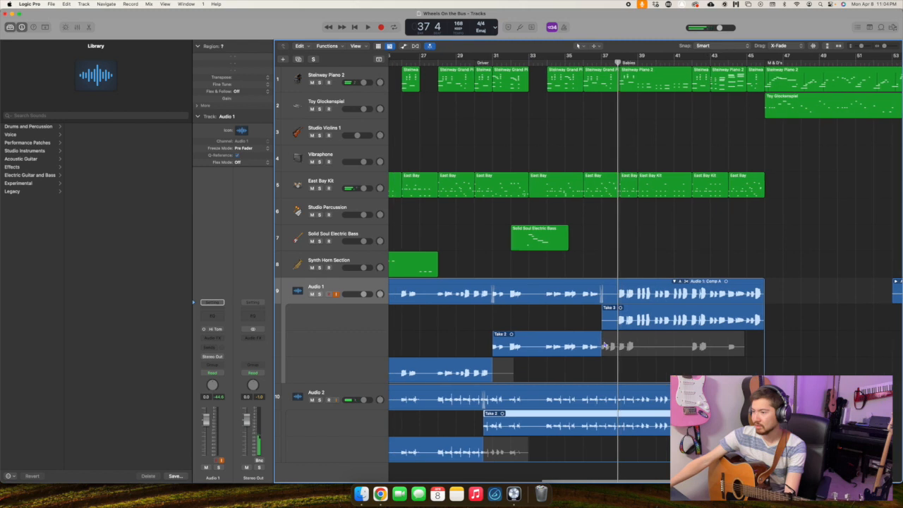
Try to move the comp boundary between Take 2 and Take 3 on Audio 1 near bar 37 and inspect Take 2's waveform.
click(601, 346)
drag(601, 346, 612, 347)
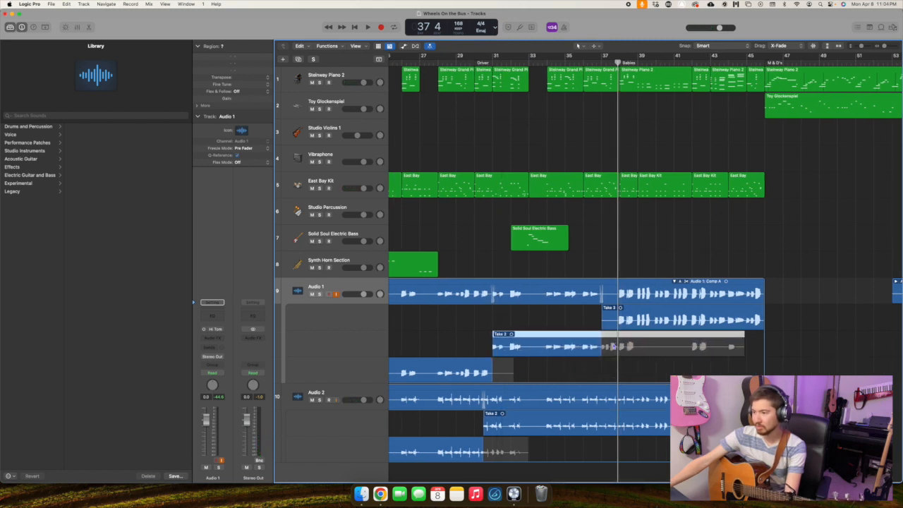
drag(602, 323, 616, 327)
key(super+z)
drag(600, 347, 600, 347)
double_click(604, 349)
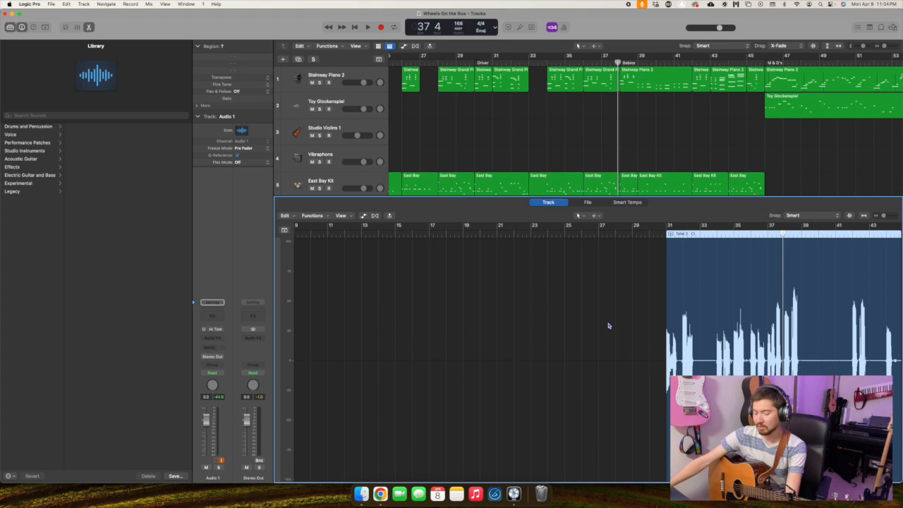
key(e)
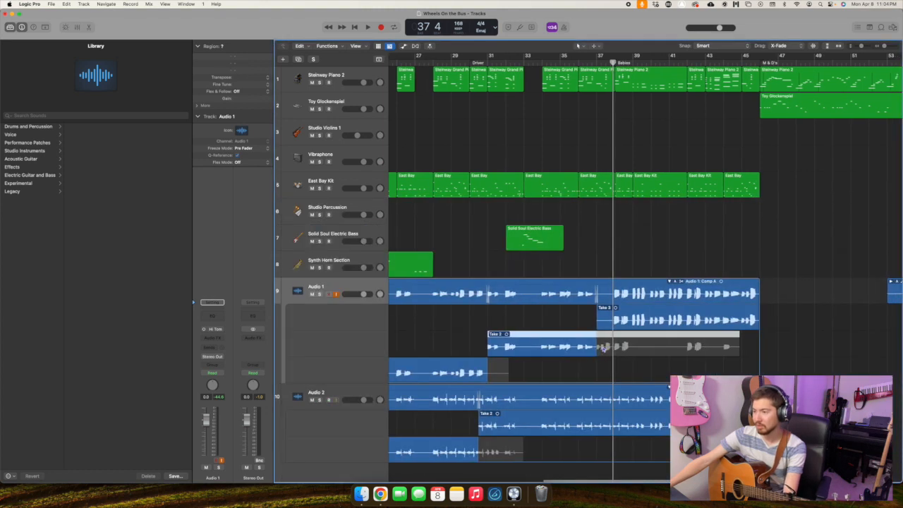
Try shifting Take 3 on Audio 1 about half a bar earlier, and undo the move.
click(586, 329)
click(597, 325)
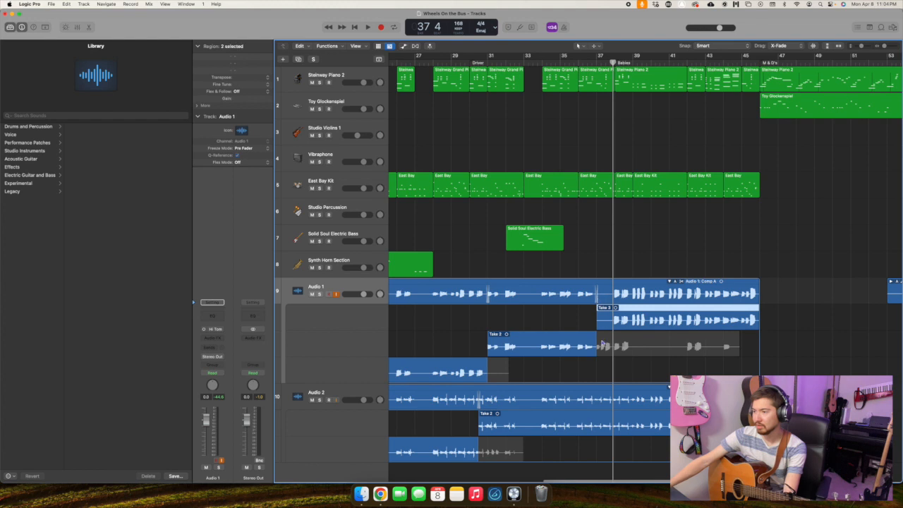
drag(608, 322, 598, 324)
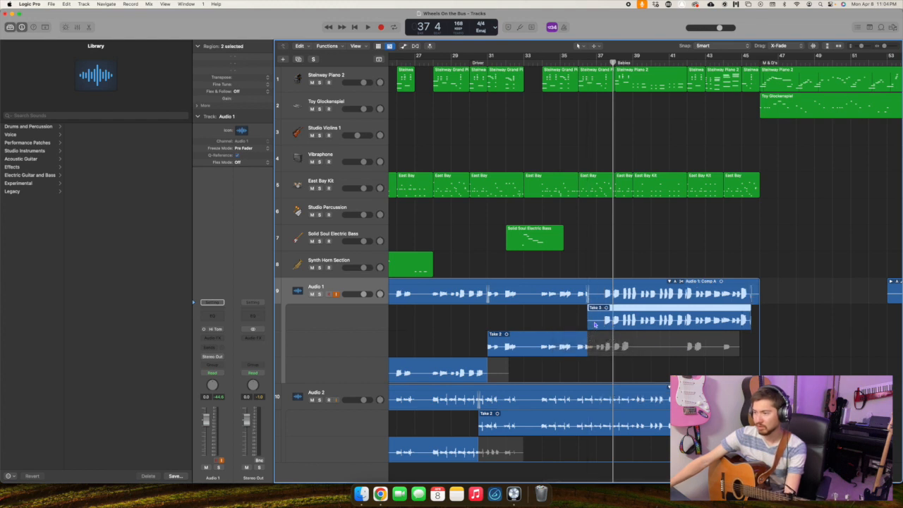
key(super+z)
key(super+z)
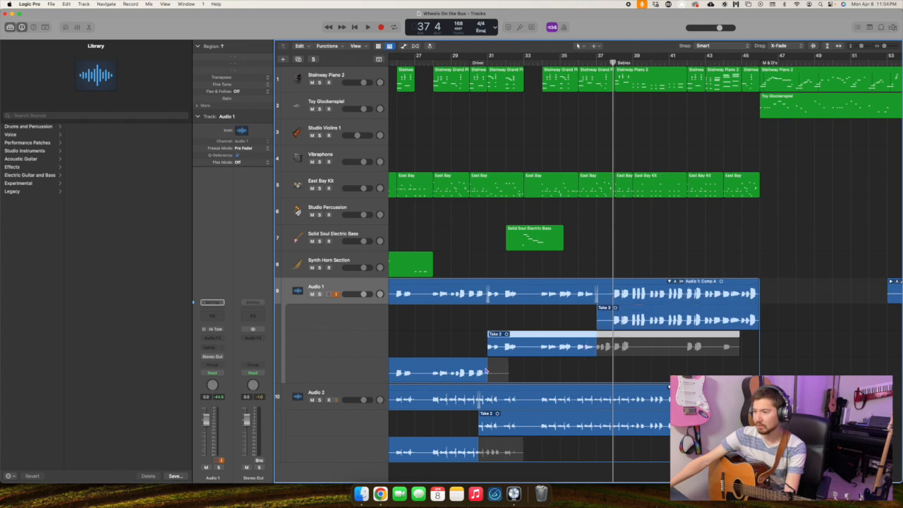
Open Audio 1's Take 2 in the audio editor, try to extend its end past bar 45, and close the editor.
click(486, 368)
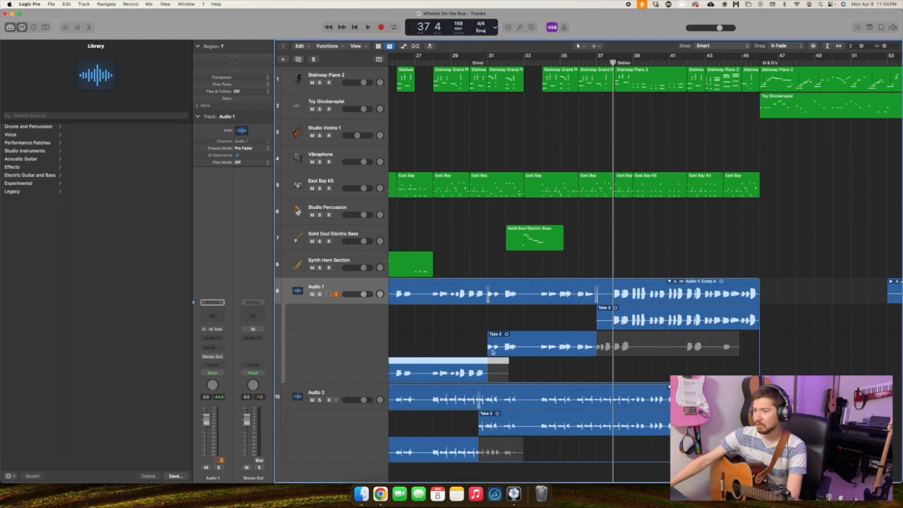
click(601, 347)
double_click(602, 349)
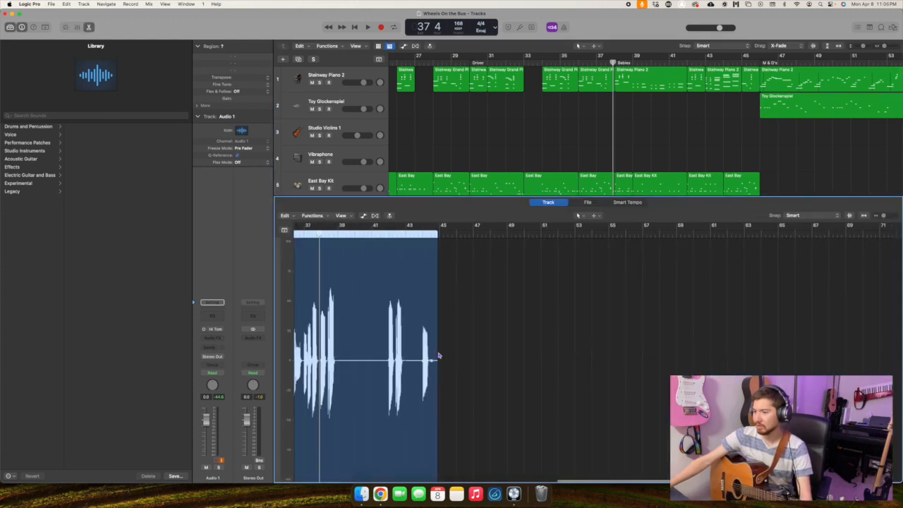
click(438, 355)
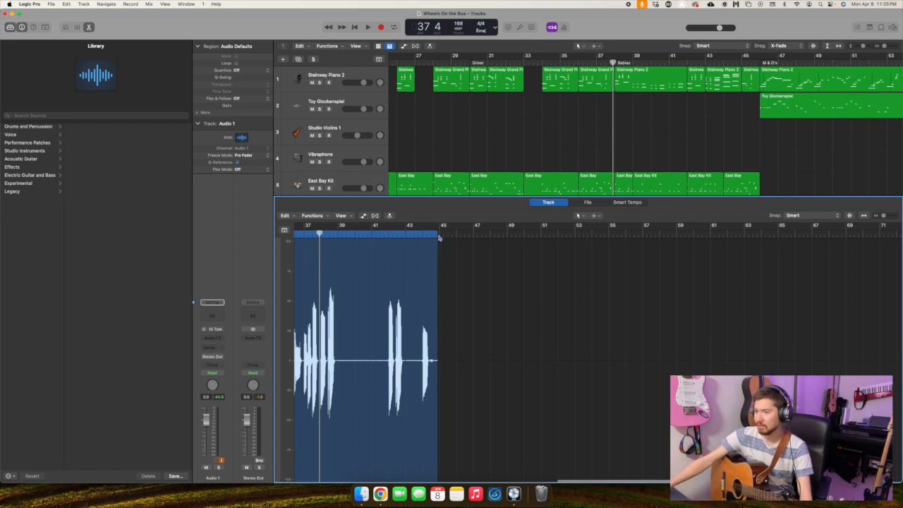
drag(437, 234, 469, 234)
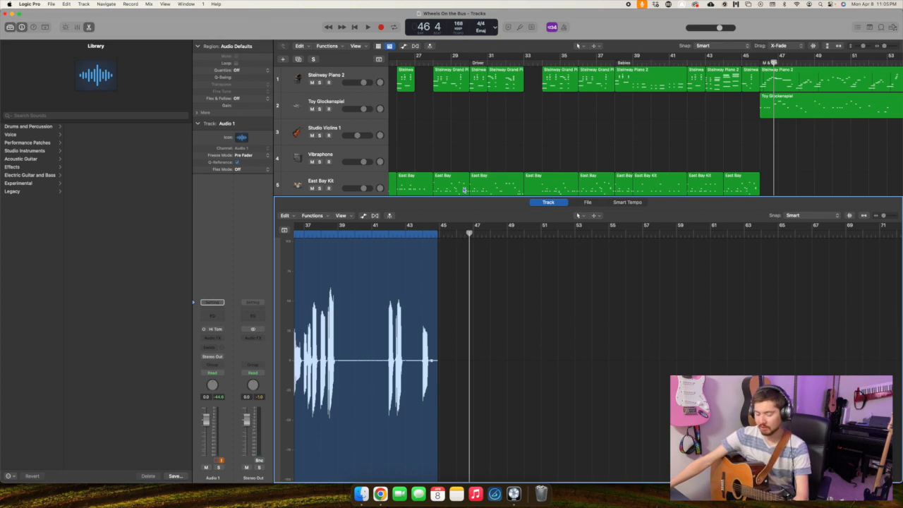
key(e)
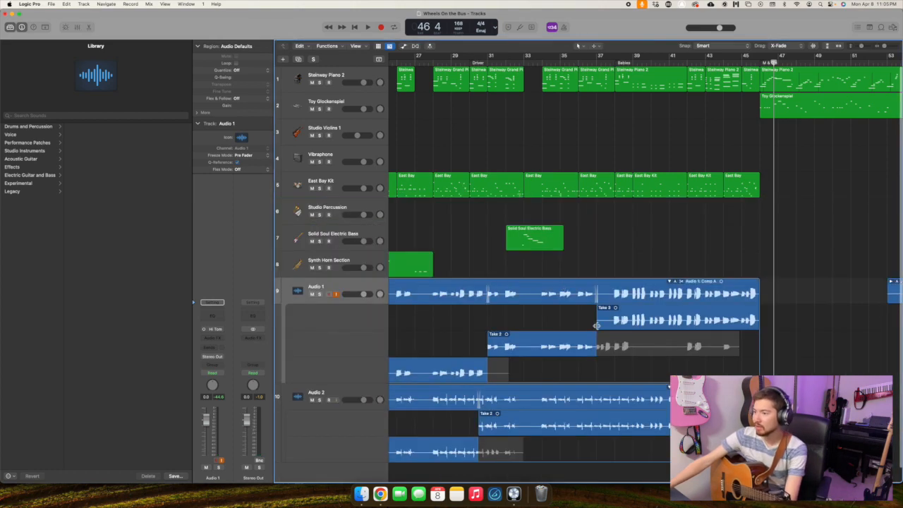
Trim the start of Take 3 on Audio 1 to about bar 37.5 and briefly inspect Take 2 in the audio editor.
drag(597, 327, 611, 328)
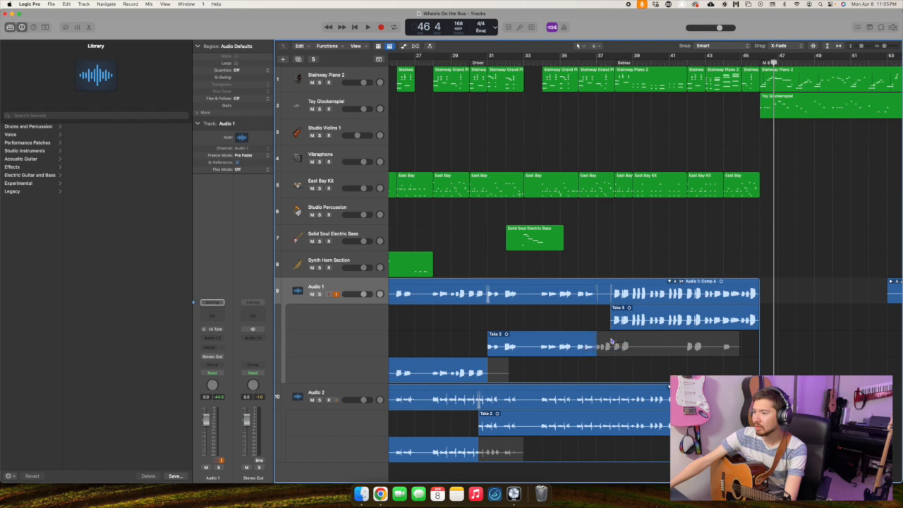
click(601, 350)
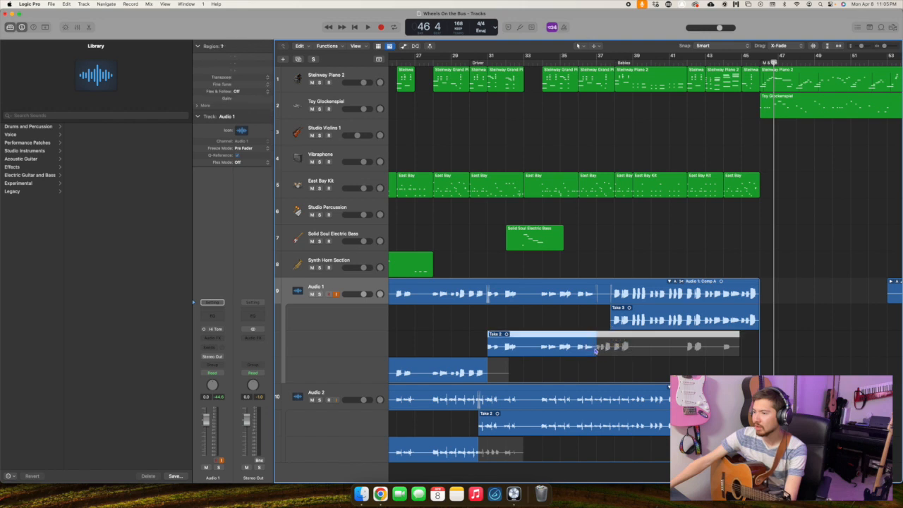
key(e)
key(e)
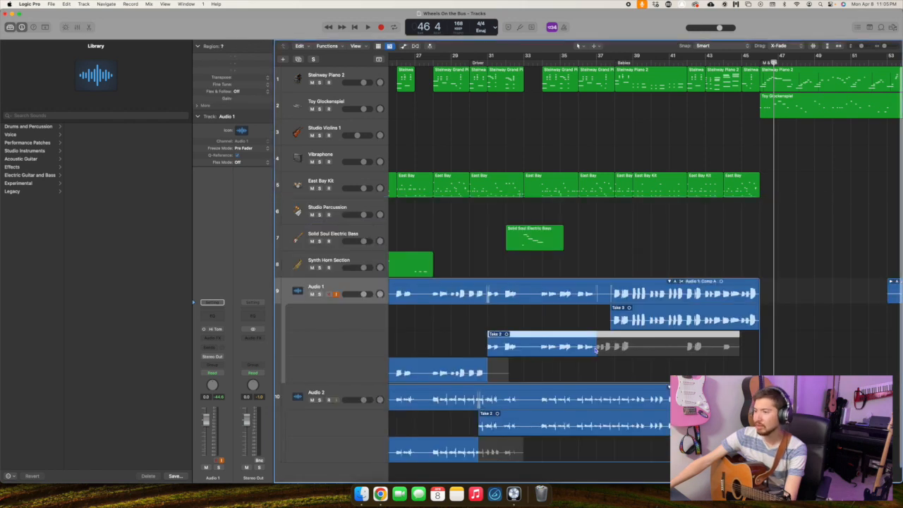
mouse_move(611, 320)
mouse_down()
mouse_move(592, 323)
mouse_move(605, 325)
mouse_up()
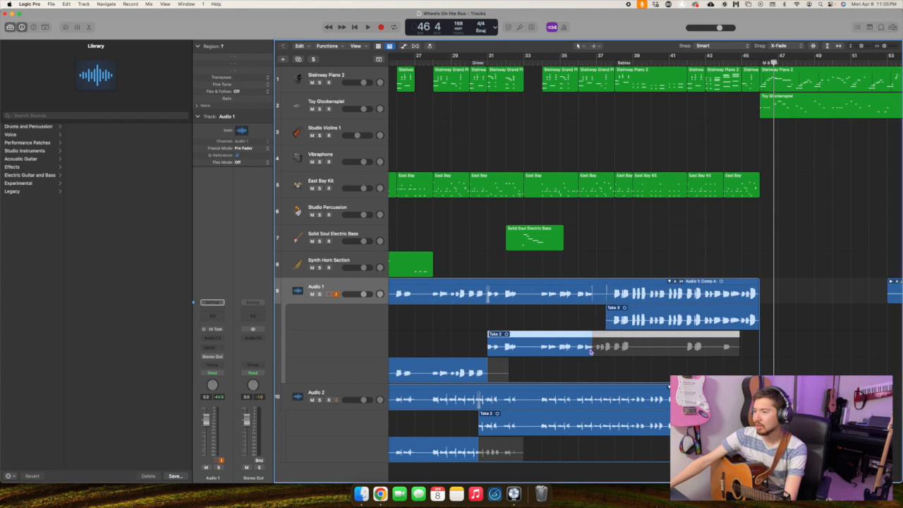
Shorten Take 2 on Audio 1 and set its comp handover to Take 3 just before bar 39.
drag(738, 346, 618, 347)
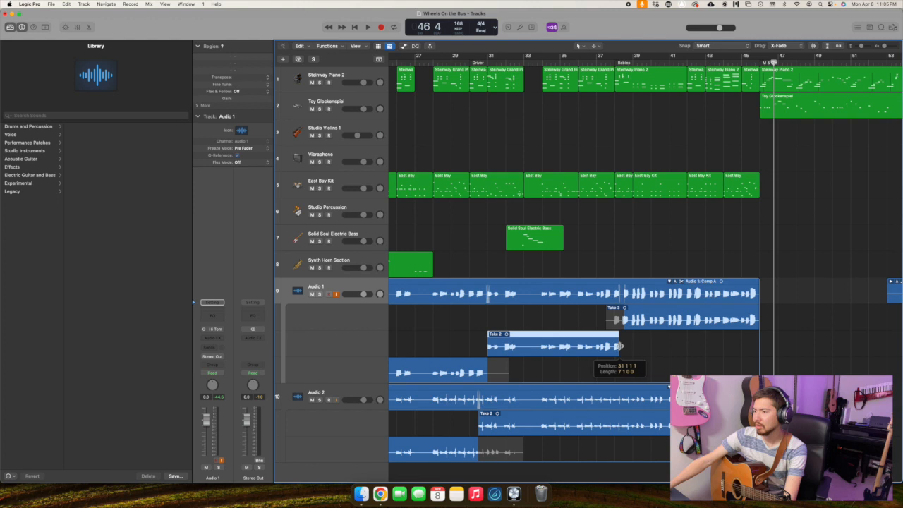
drag(622, 345, 622, 345)
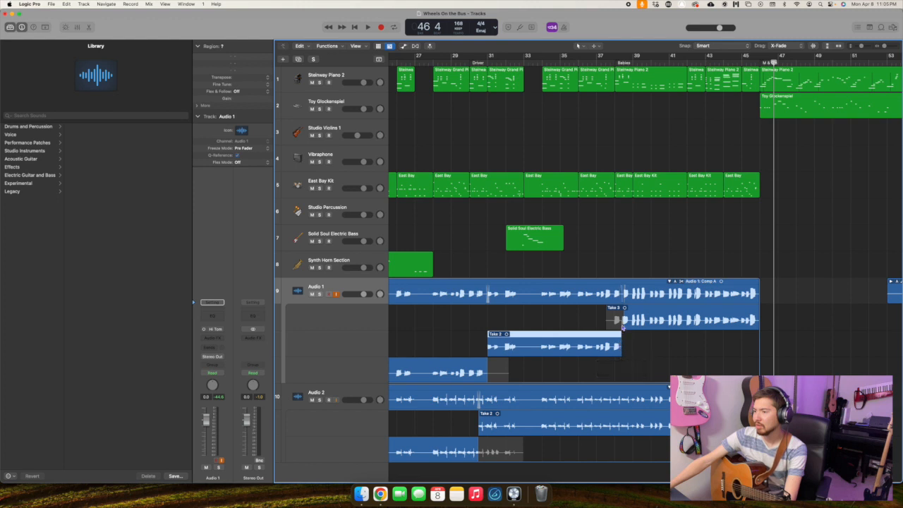
click(628, 312)
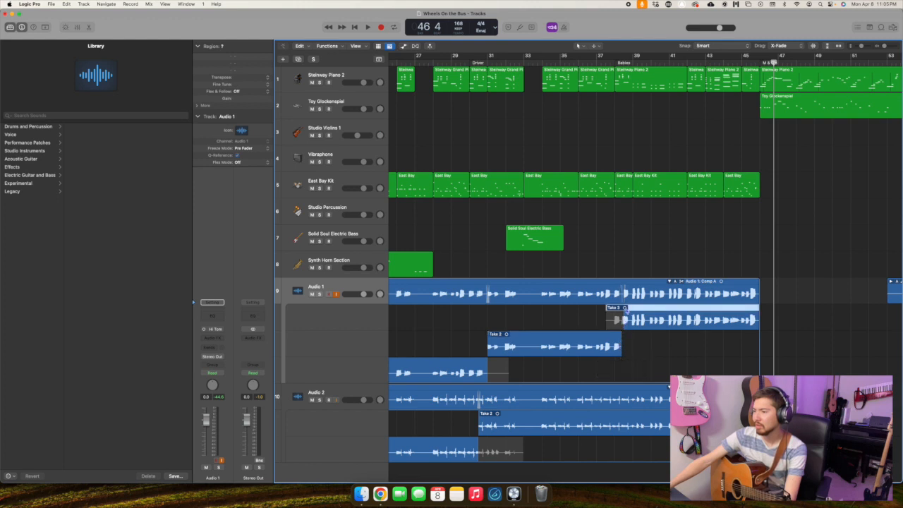
drag(624, 326, 625, 326)
drag(622, 327, 621, 342)
click(621, 344)
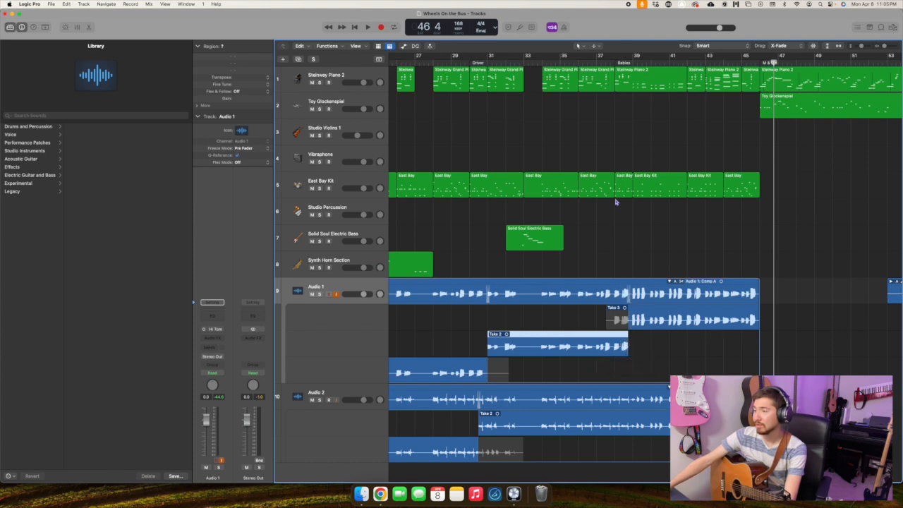
Listen to the Audio 1 comp edit from bar 37 and collapse the take folders of Audio 1 and Audio 2.
click(598, 62)
key(space)
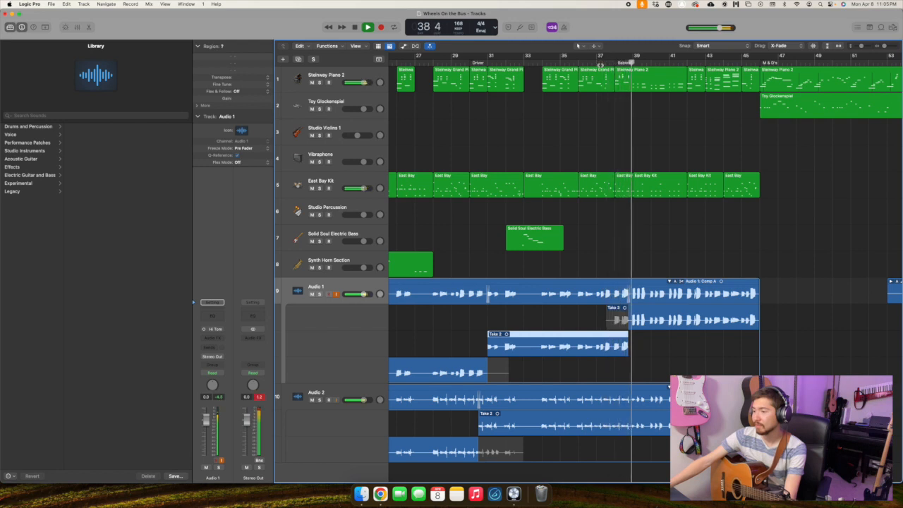
key(space)
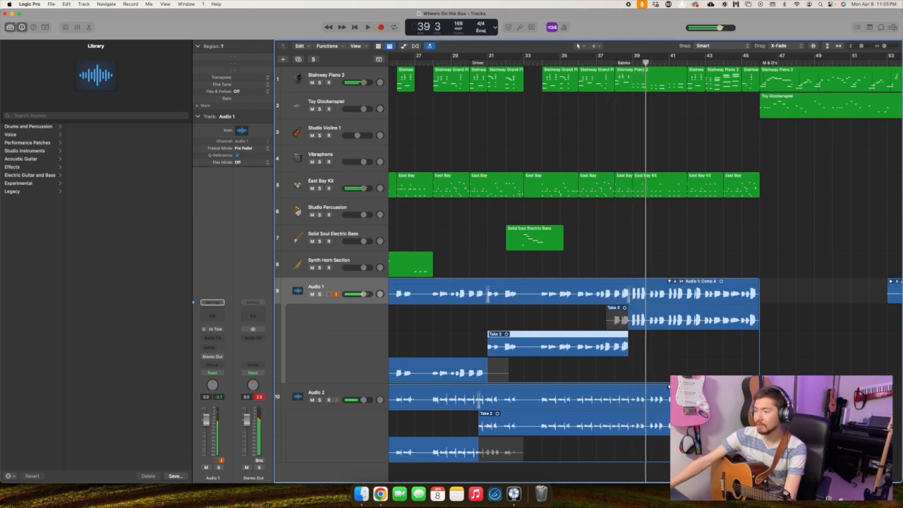
key(Down)
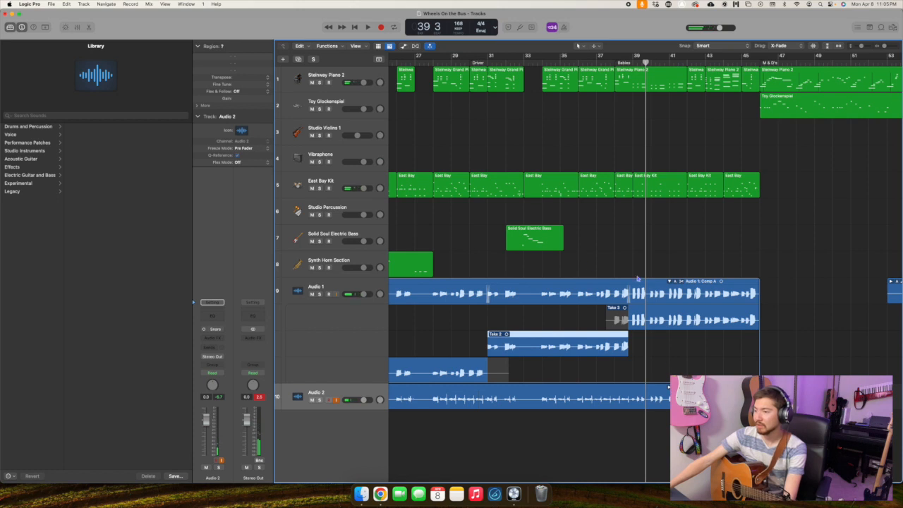
click(669, 281)
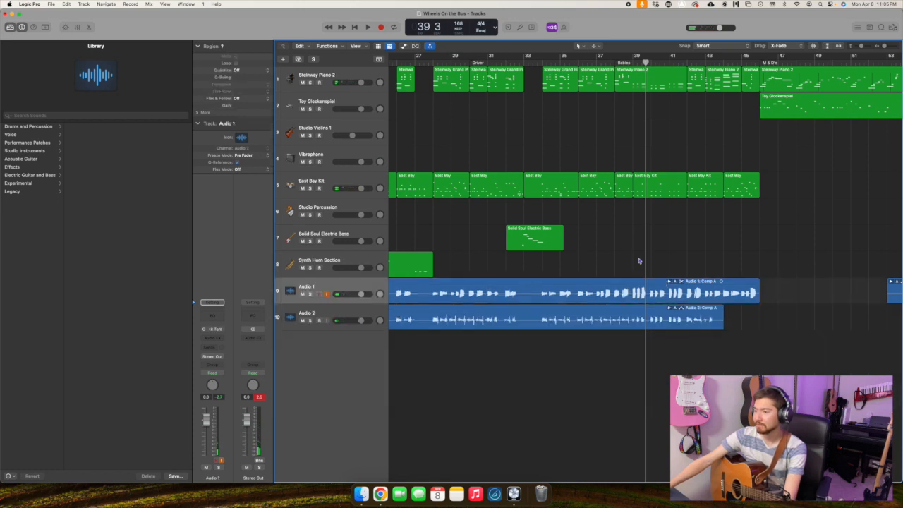
Listen to the arrangement from bar 34 up to about bar 39.
click(545, 65)
key(space)
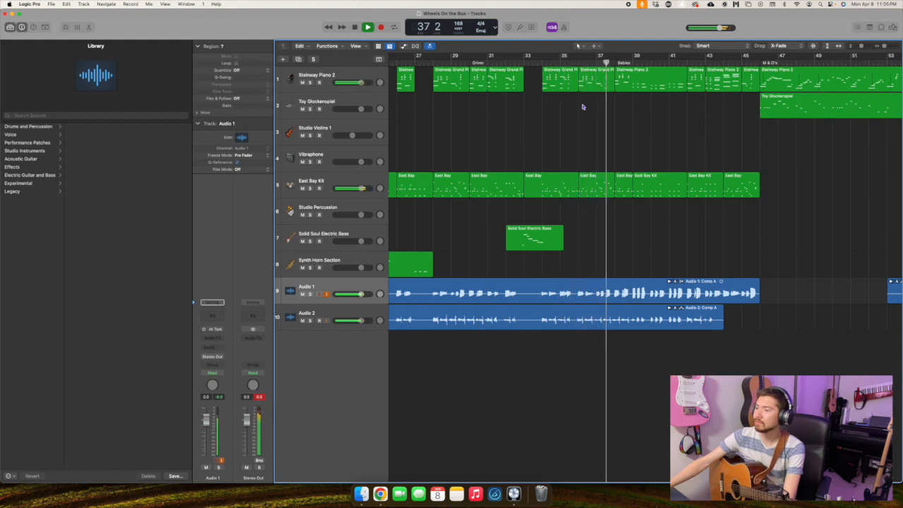
key(space)
Split the Audio 2 comp at bar 39 and delete the part after it.
drag(615, 64, 633, 64)
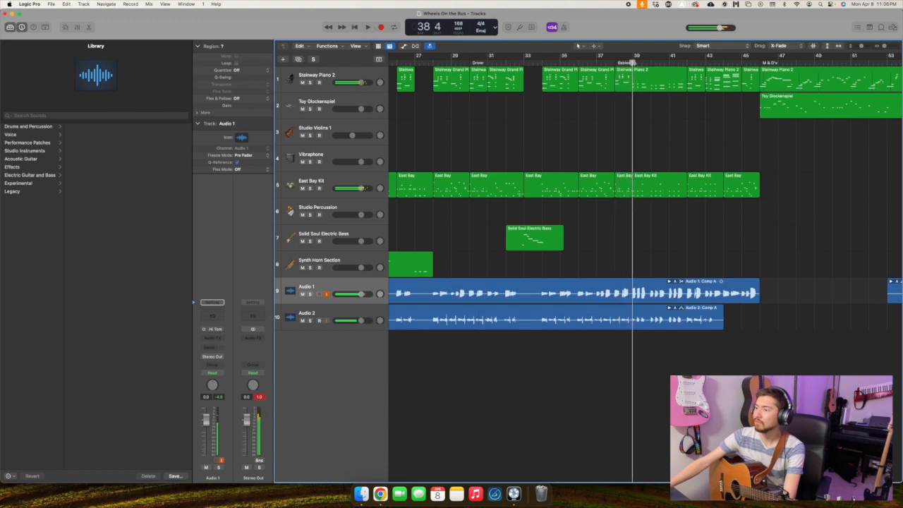
click(656, 320)
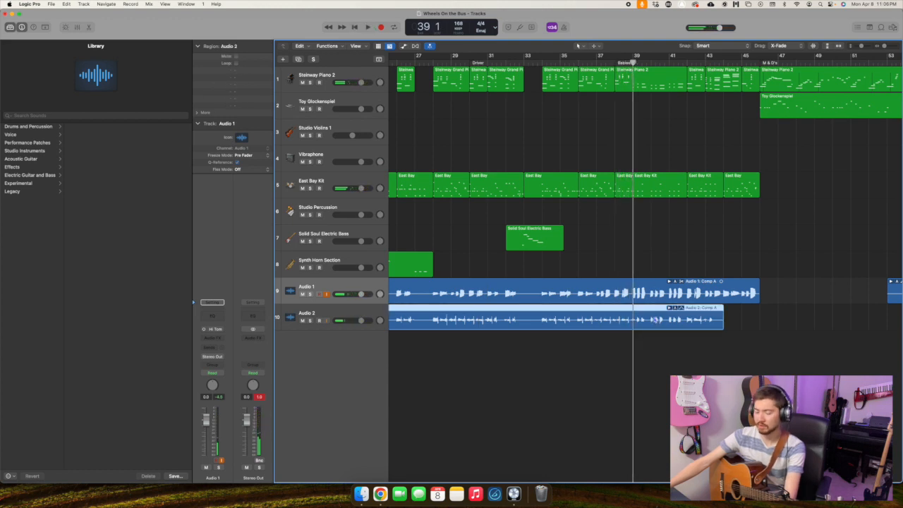
key(super+t)
key(Delete)
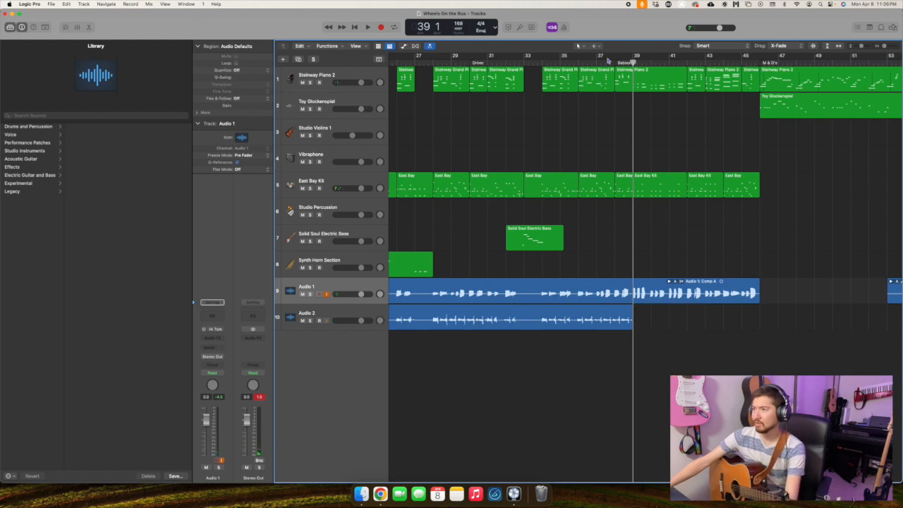
Listen to the section following the Audio 2 cut at bar 39.
key(space)
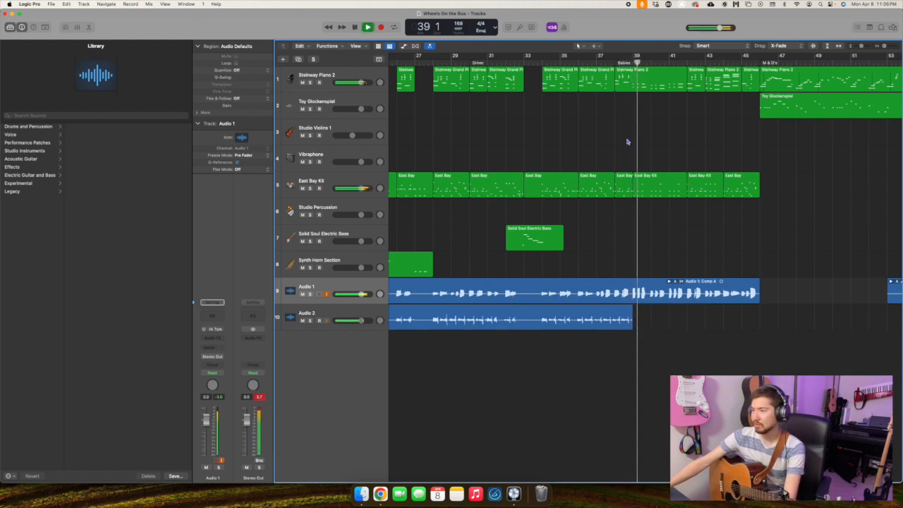
scroll(627, 141, right, 3)
scroll(627, 141, right, 2)
key(space)
Try to record a new guitar take on Audio 1 from just before bar 41.
drag(509, 62, 486, 62)
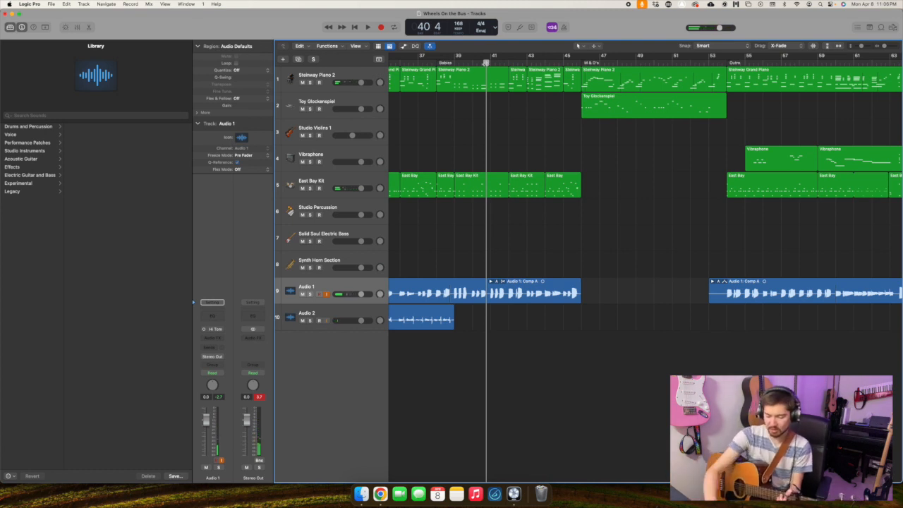
key(space)
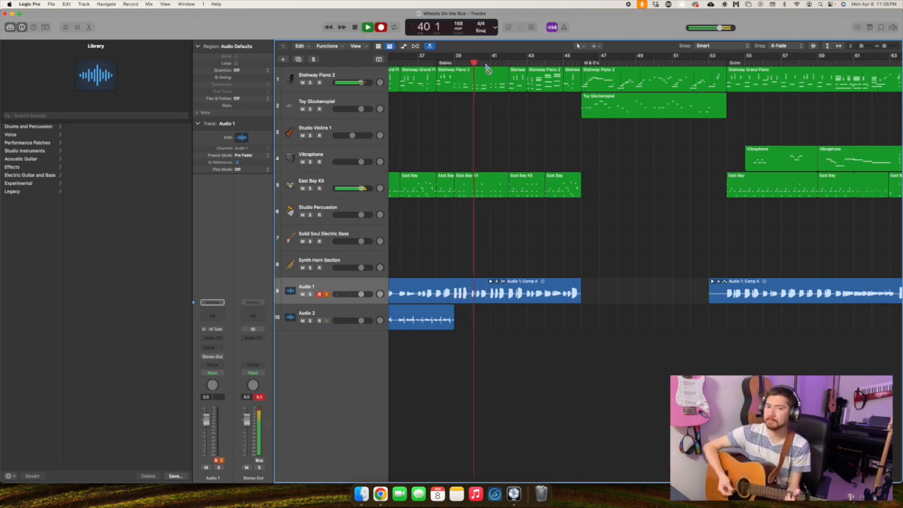
key(r)
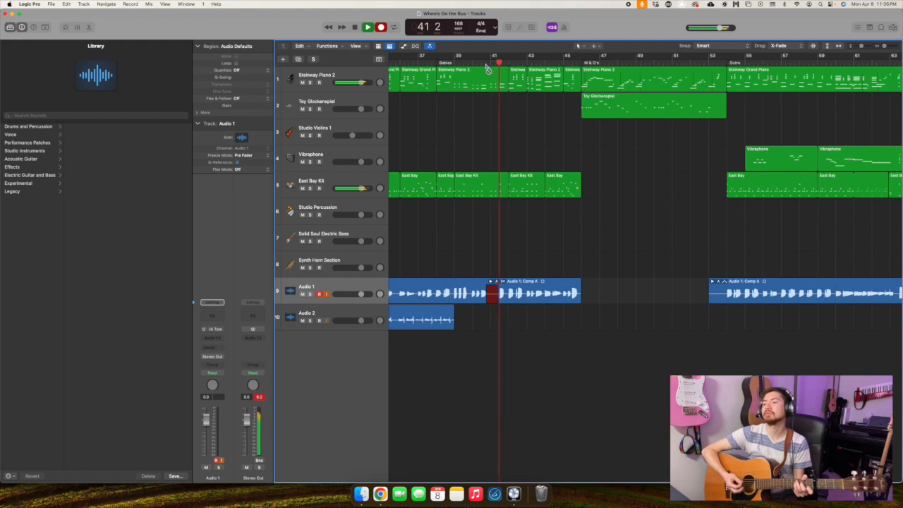
key(space)
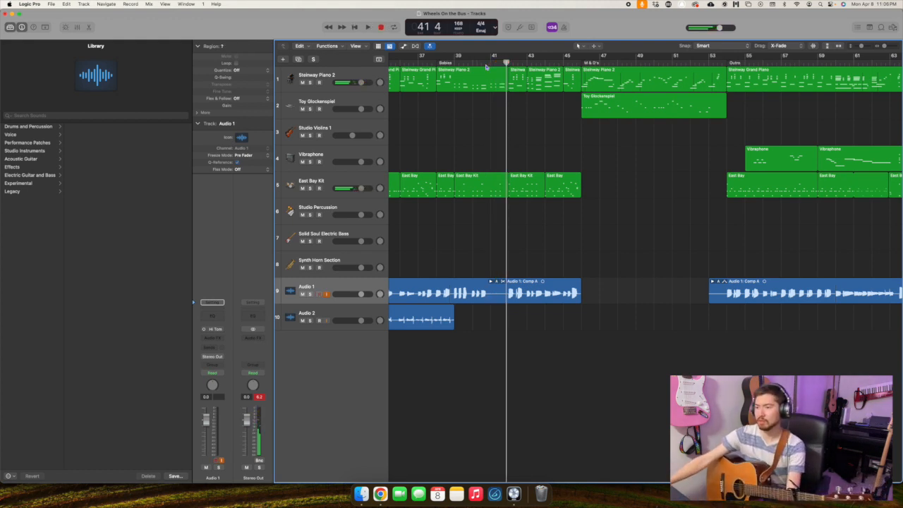
Record a new acoustic guitar part on Audio 2 from about bar 40 to bar 46.
click(351, 313)
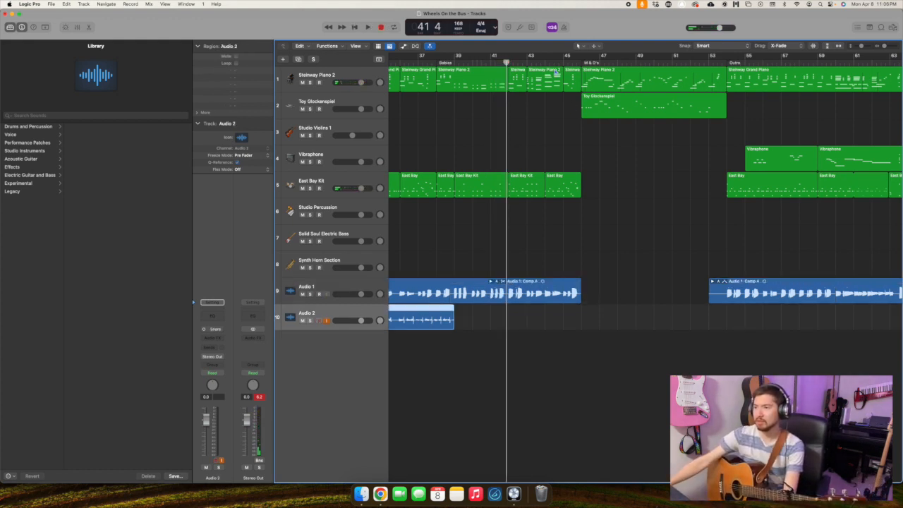
click(479, 63)
key(r)
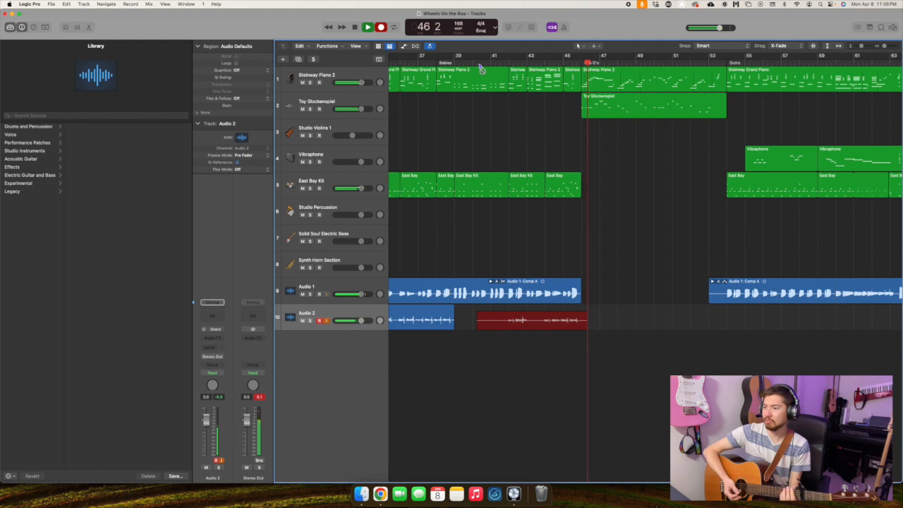
key(space)
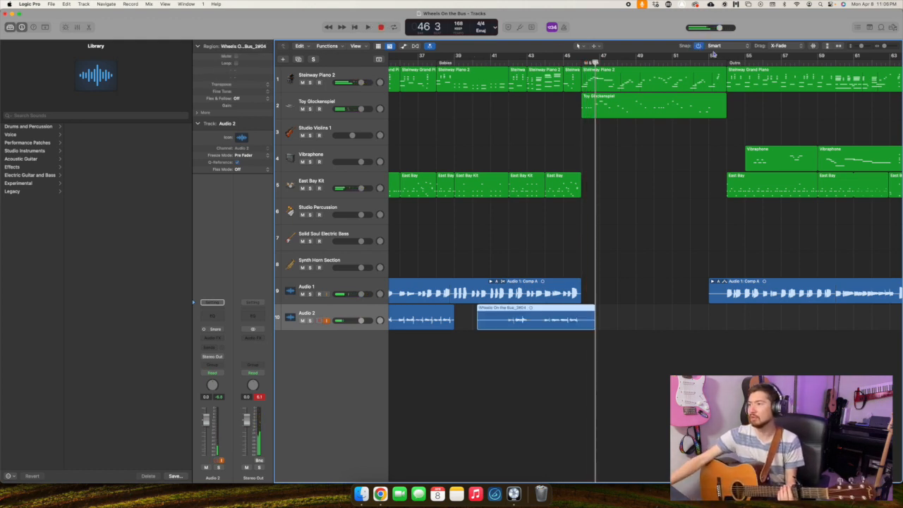
Record the outro guitar part on Audio 2 from about bar 52 to bar 65.
key(alt+period)
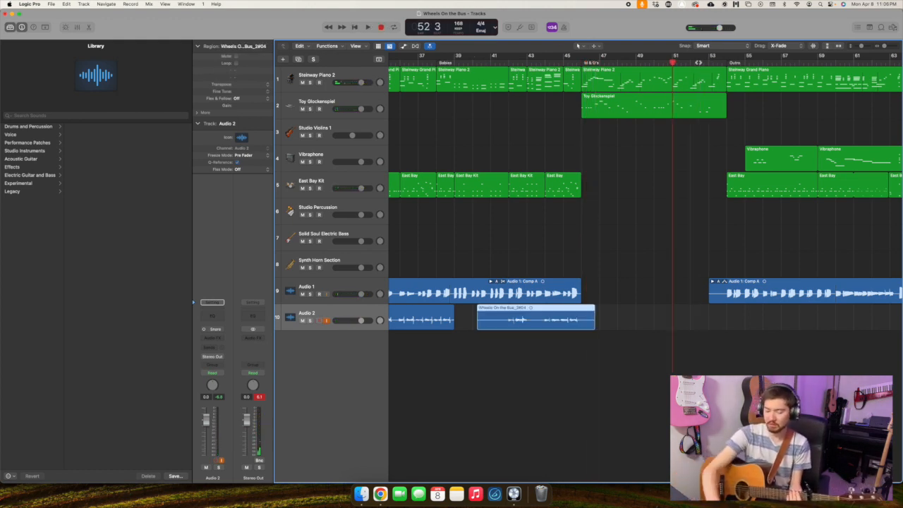
key(r)
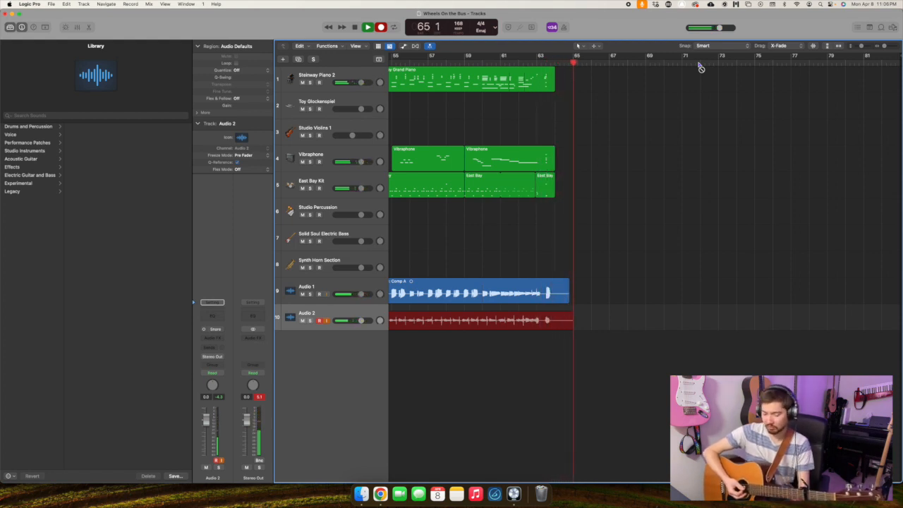
key(space)
Listen to the song's intro from bar 1 to about bar 5.
key(Return)
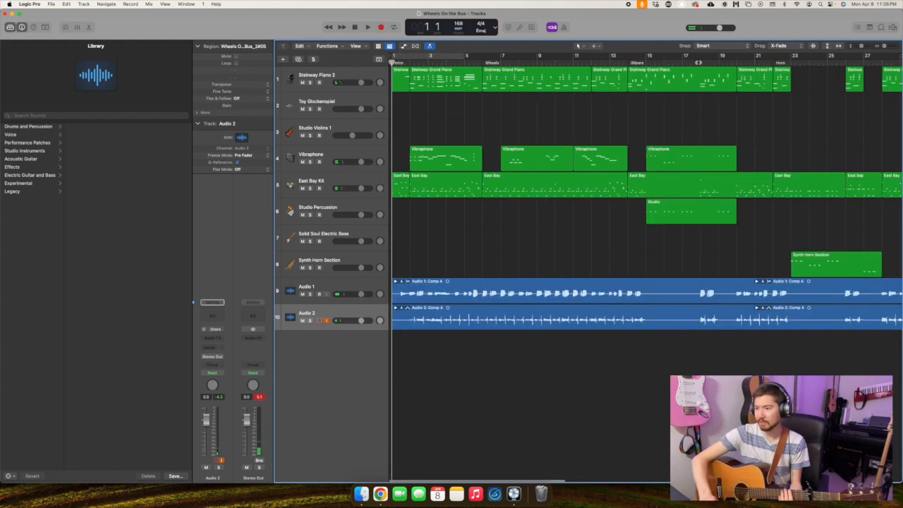
key(space)
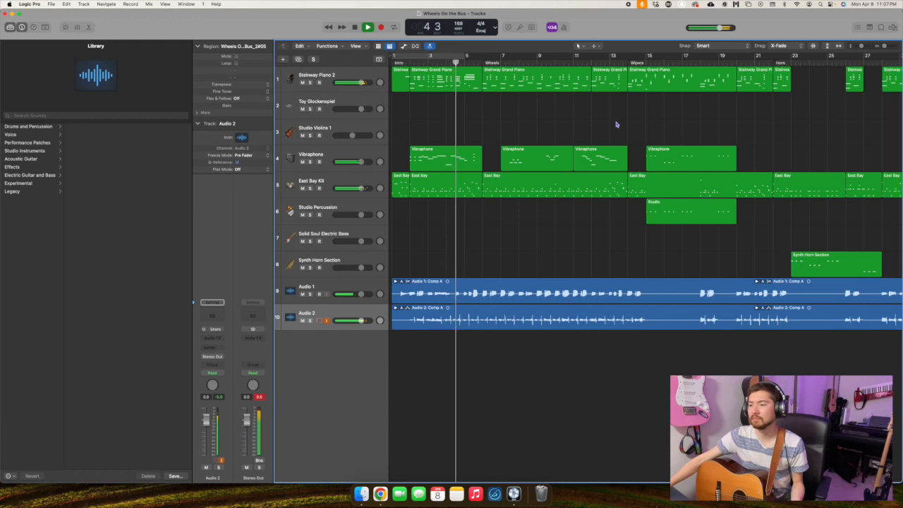
key(space)
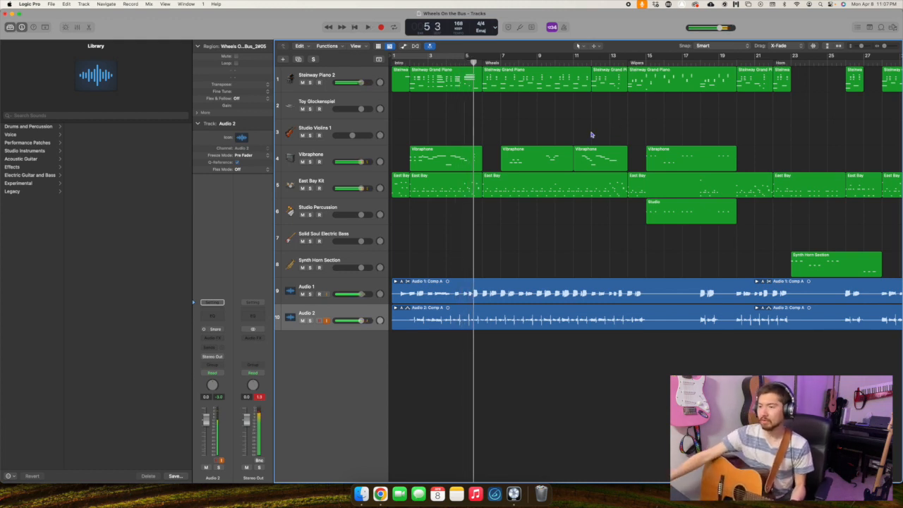
Expand the first Audio 2 take folder and record a new guitar take from bar 1 into bar 6.
click(395, 308)
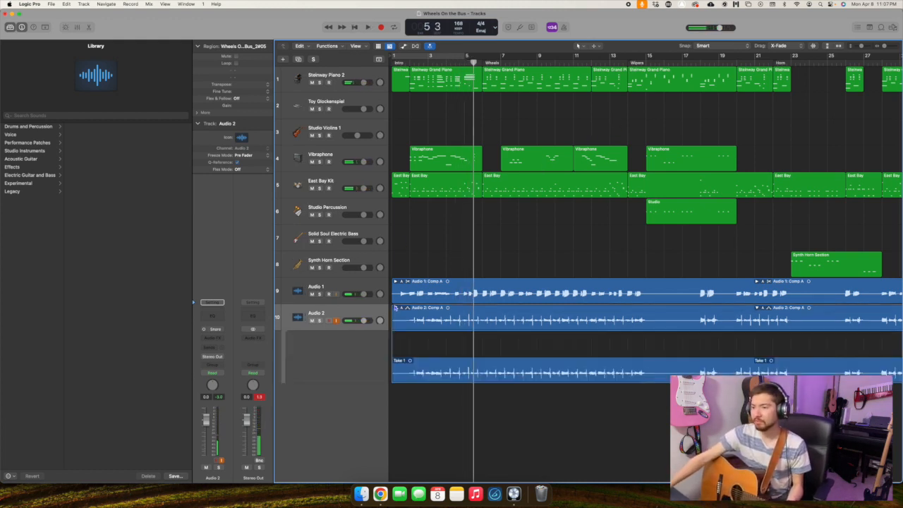
key(Return)
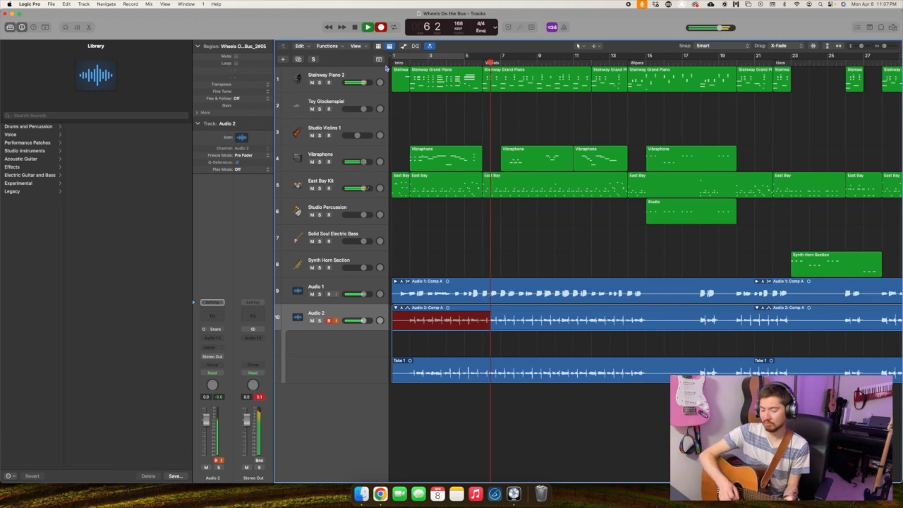
key(space)
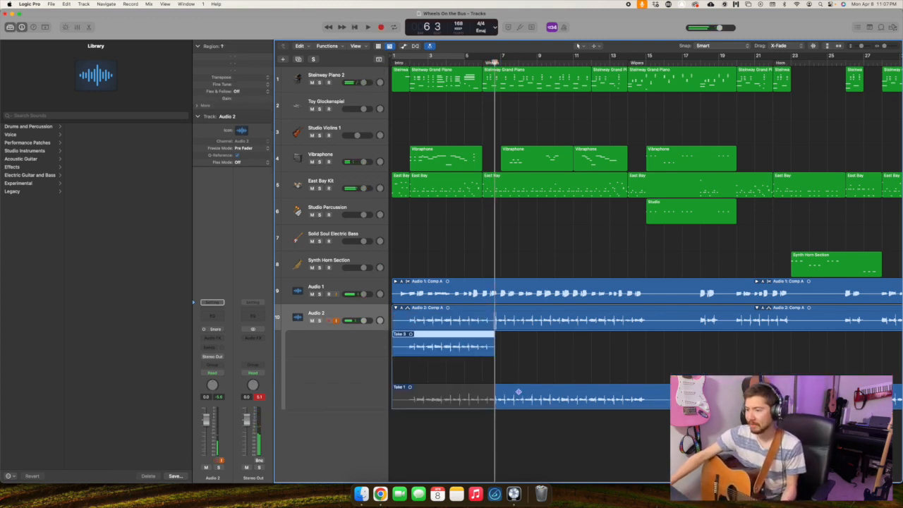
Move the Audio 2 comp boundary between Take 3 and Take 1 to about bar 6 beat 2, and place the playhead at bar 4.
mouse_move(494, 398)
mouse_down()
mouse_move(475, 400)
mouse_move(484, 399)
mouse_up()
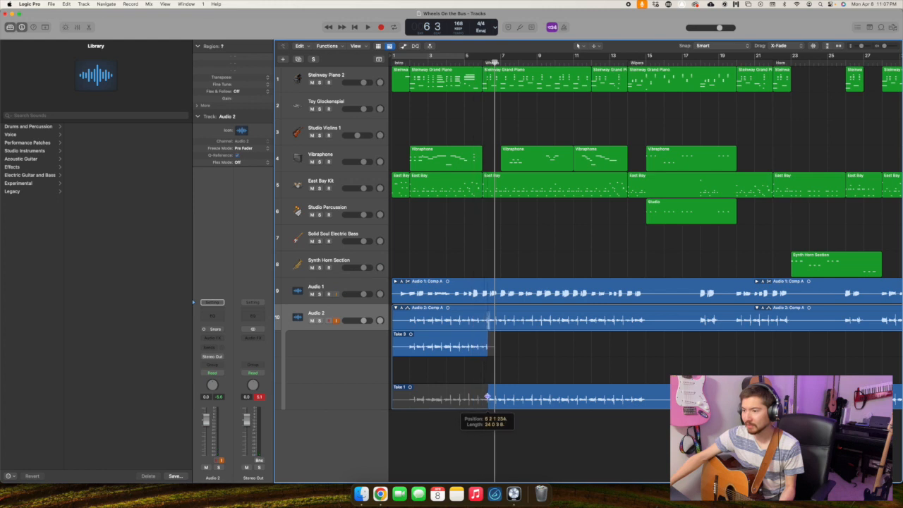
drag(488, 397, 487, 396)
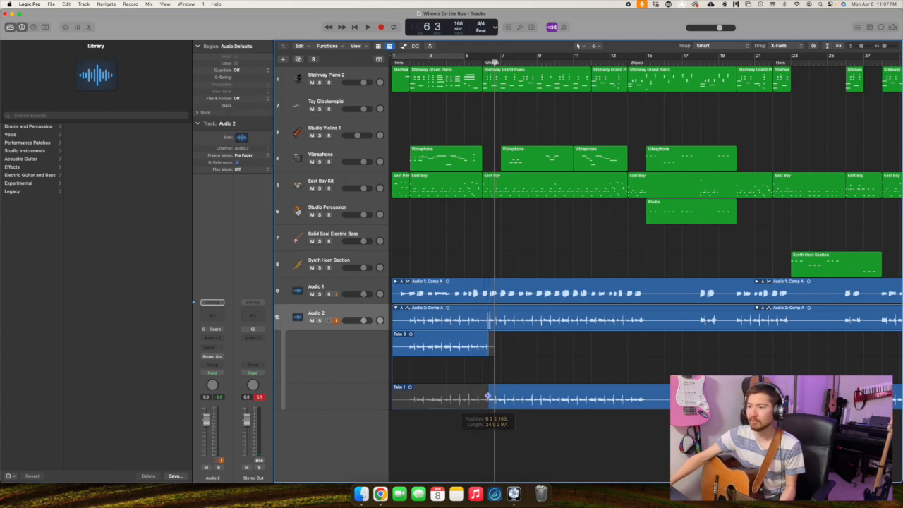
click(445, 62)
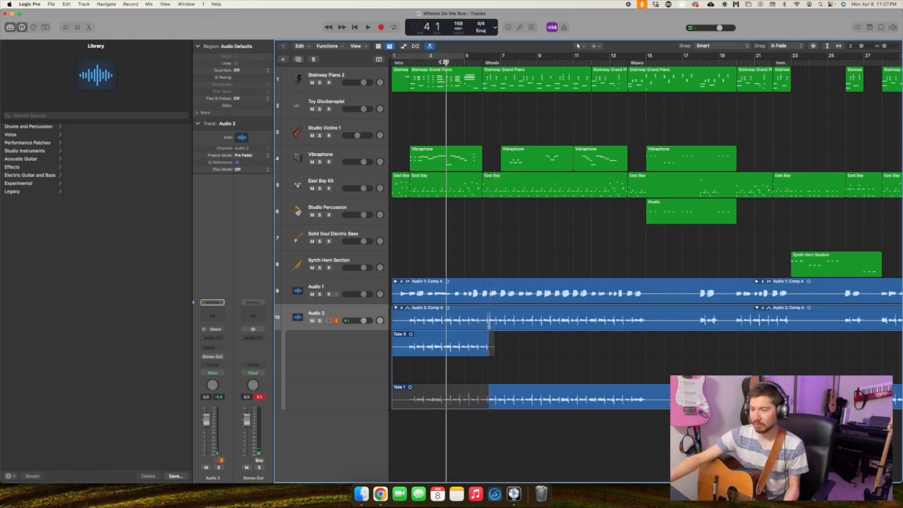
Play the song from the intro and collapse the first Audio 2 take folder.
click(405, 62)
key(space)
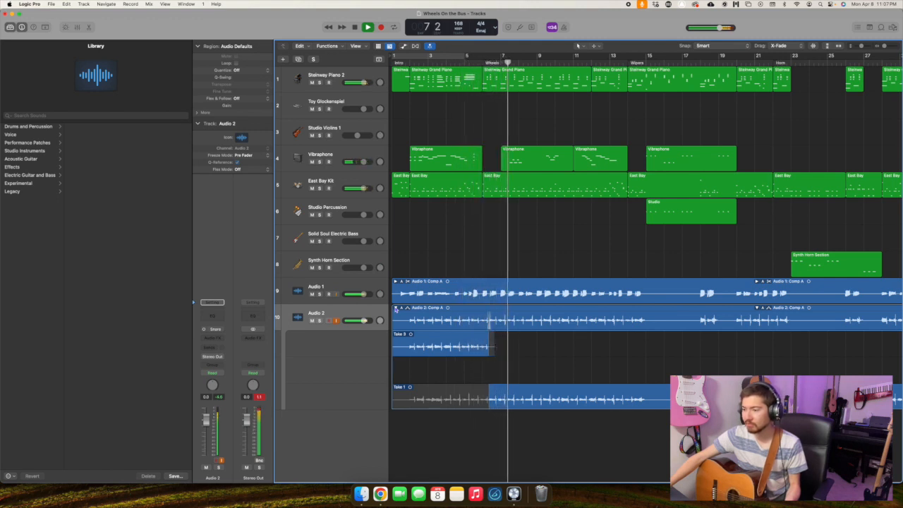
click(396, 309)
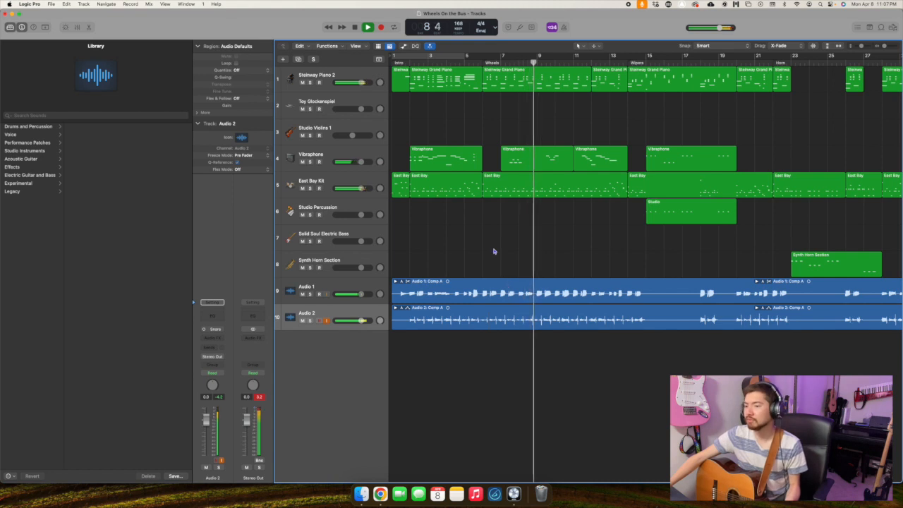
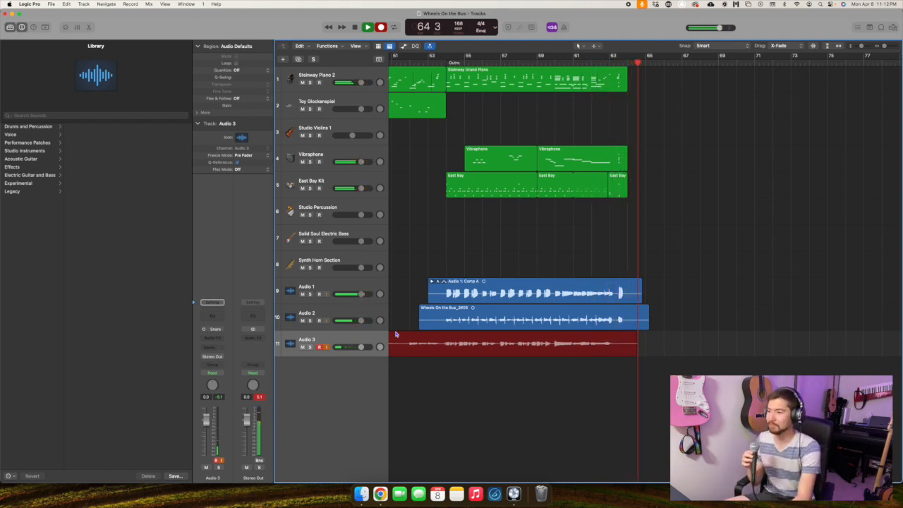
Finish the first Audio 3 vocal recording at bar 64, and record a second take from about bar 45 beat 4 to bar 53.
key(space)
scroll(512, 165, left, 6)
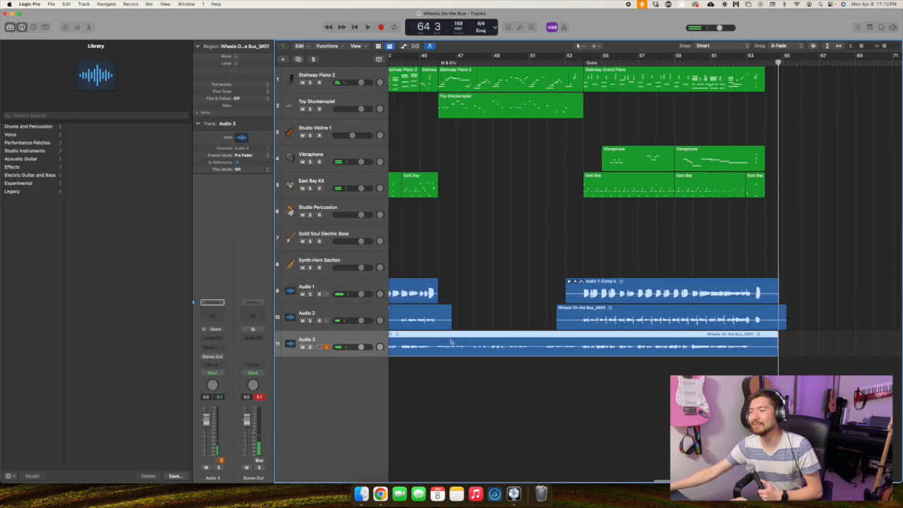
key(alt+comma)
key(alt+comma)
key(comma)
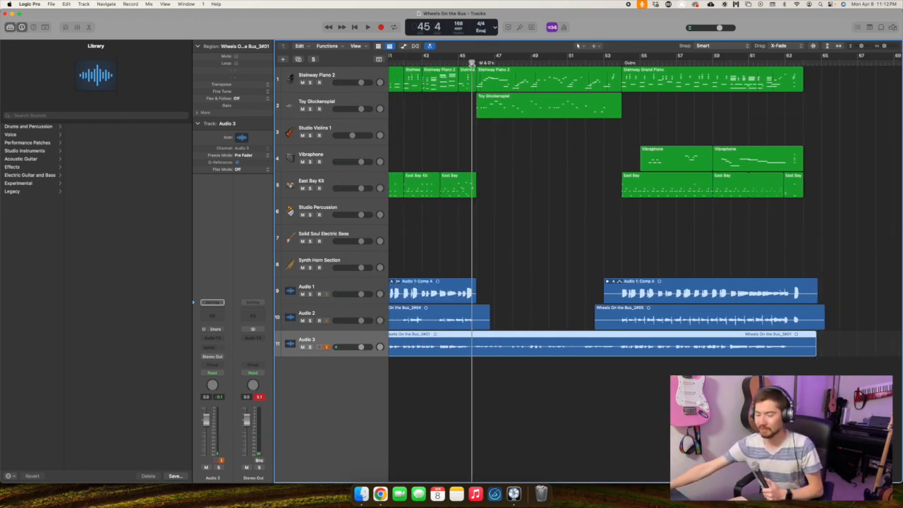
key(r)
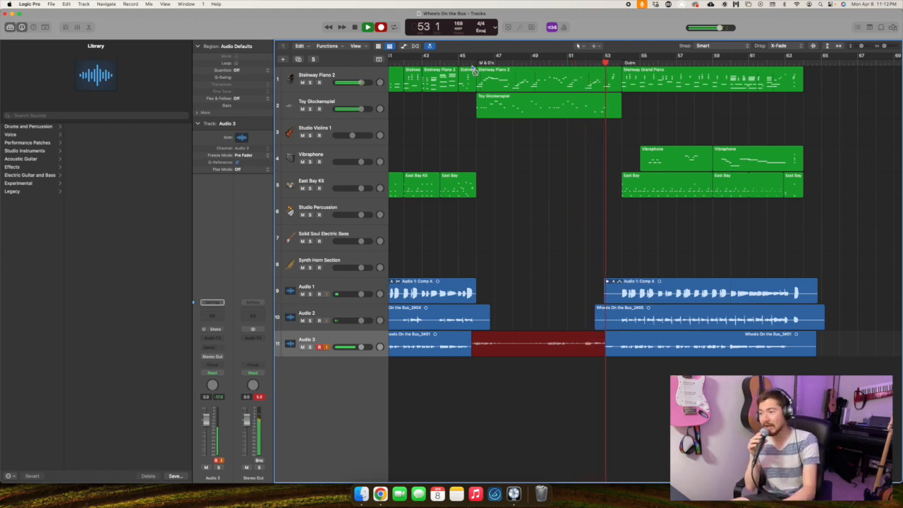
key(space)
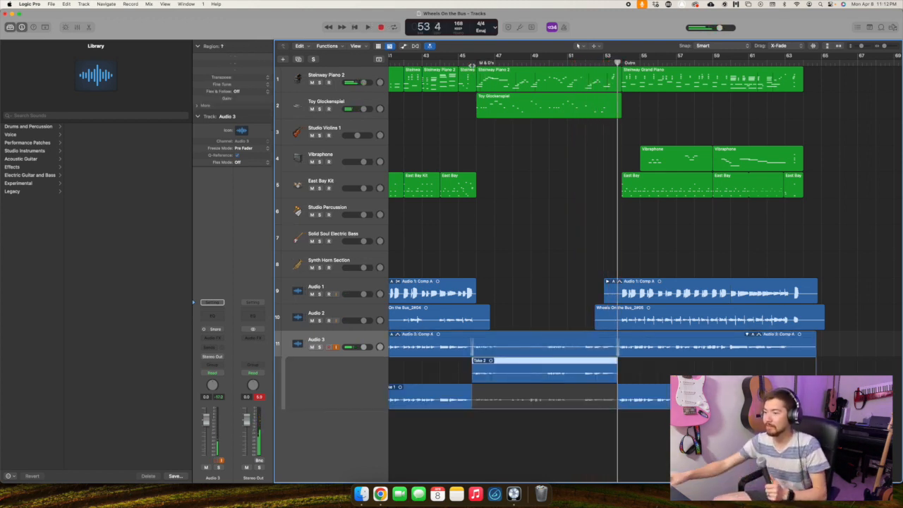
Listen to the new Audio 3 take from about bar 45 to bar 51, and collapse the take folder with its comp regions selected.
click(460, 55)
key(space)
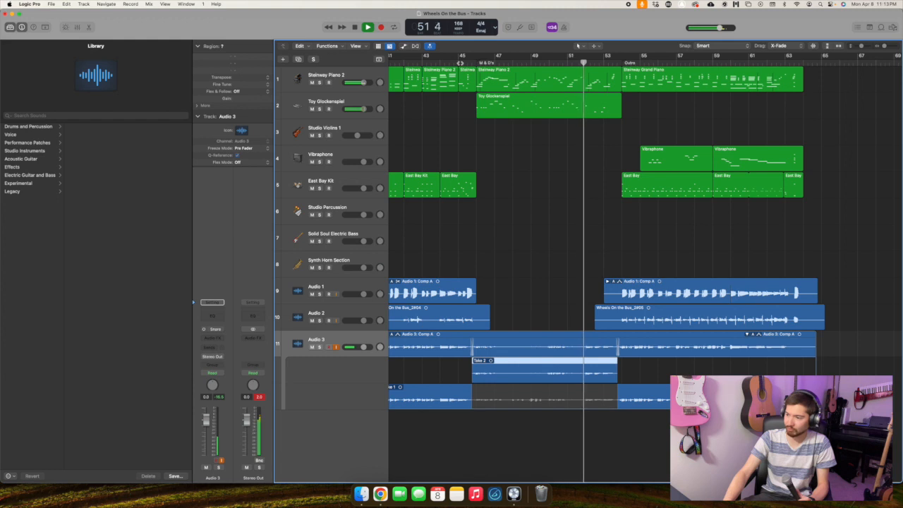
key(space)
key(Return)
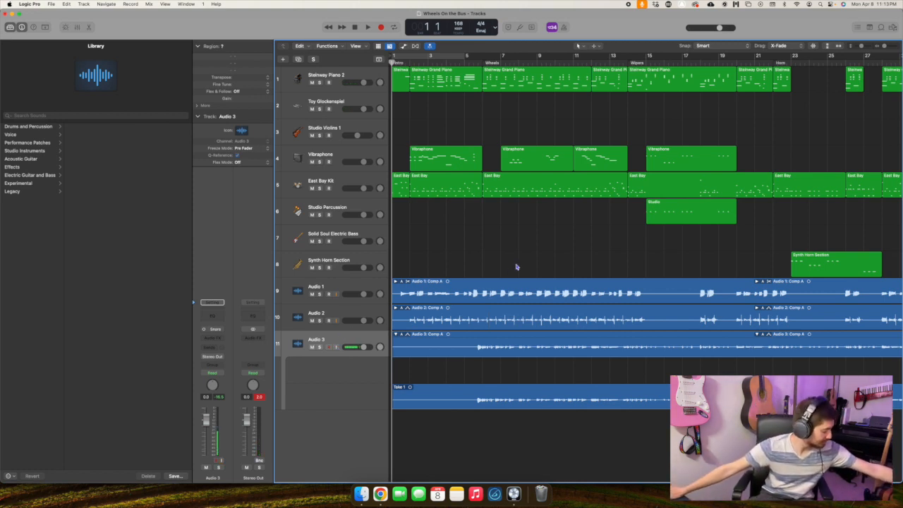
click(396, 336)
click(511, 342)
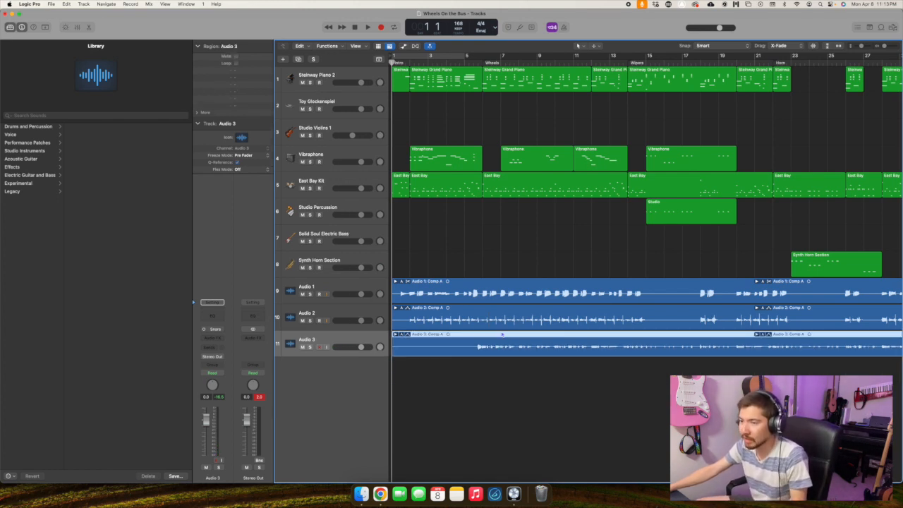
click(197, 114)
click(197, 113)
click(198, 114)
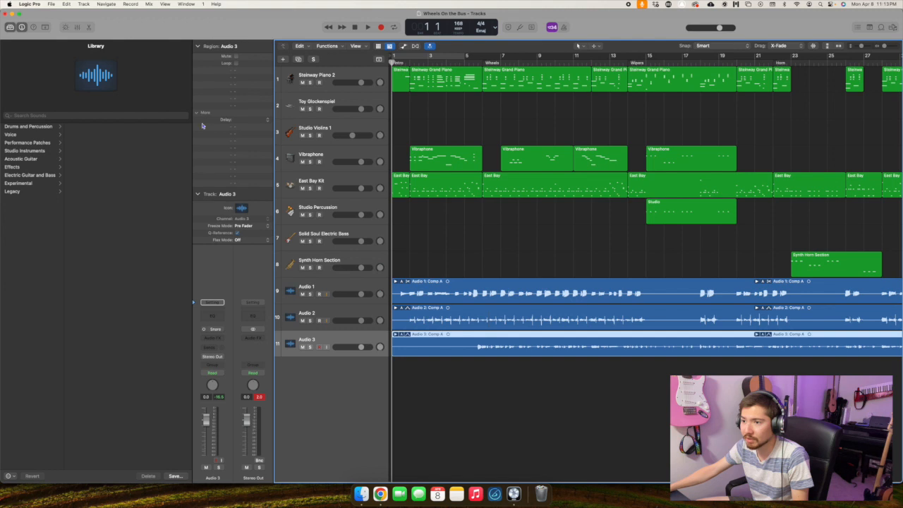
click(198, 114)
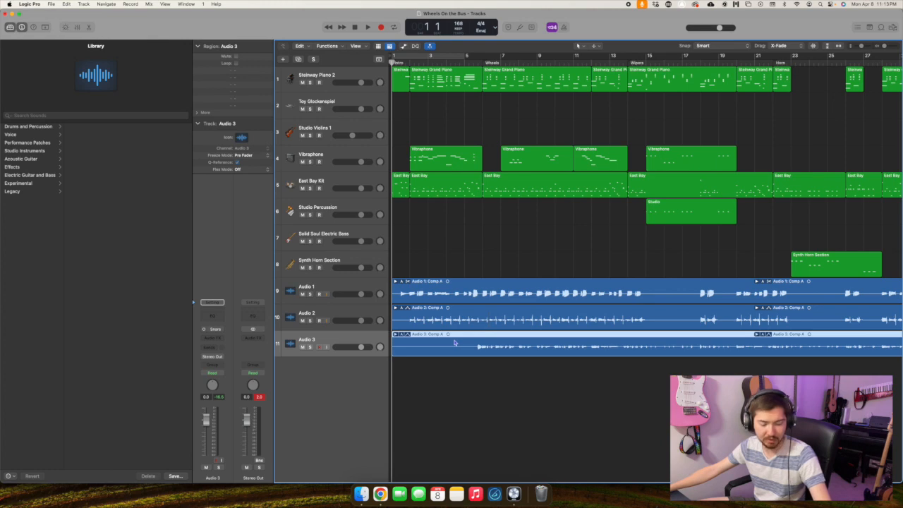
Bounce the selected Audio 3 regions in place to a new track named Vocals.
key(ctrl+b)
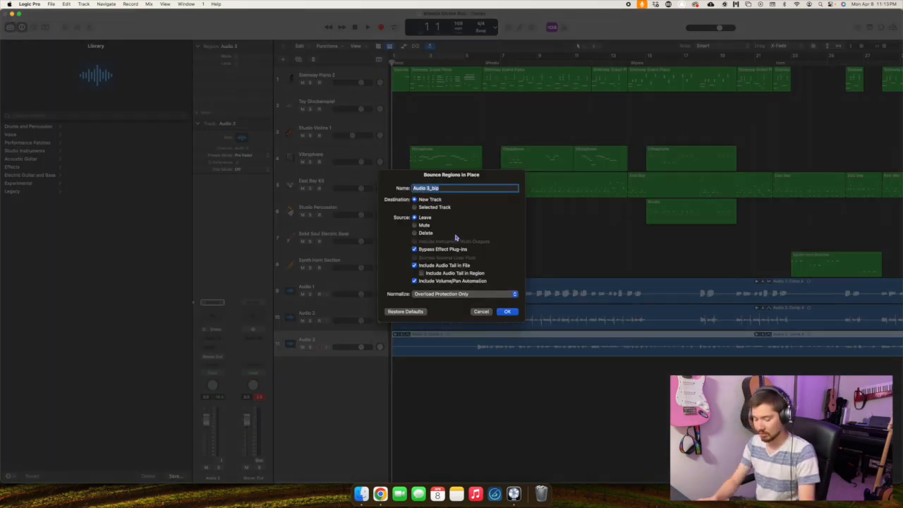
text(Vocals)
key(Return)
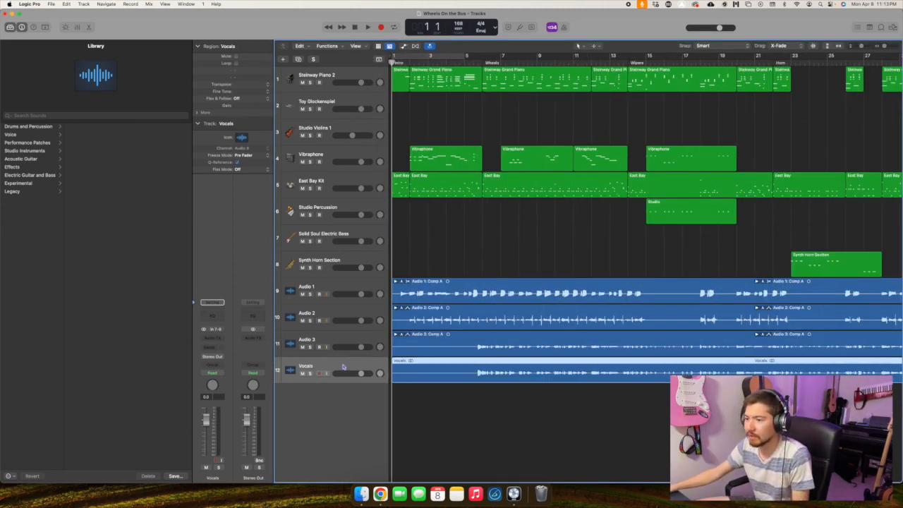
Place the Vocals track above Audio 3 and mute Audio 3.
drag(343, 366, 336, 347)
click(302, 373)
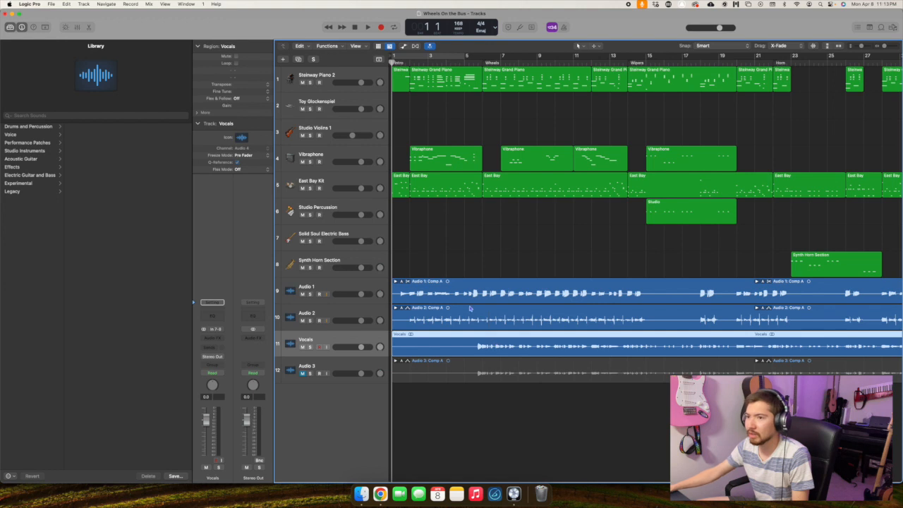
Set the Vocals regions' gain to +4.7 dB and play the song from bar 3.
drag(239, 107, 239, 96)
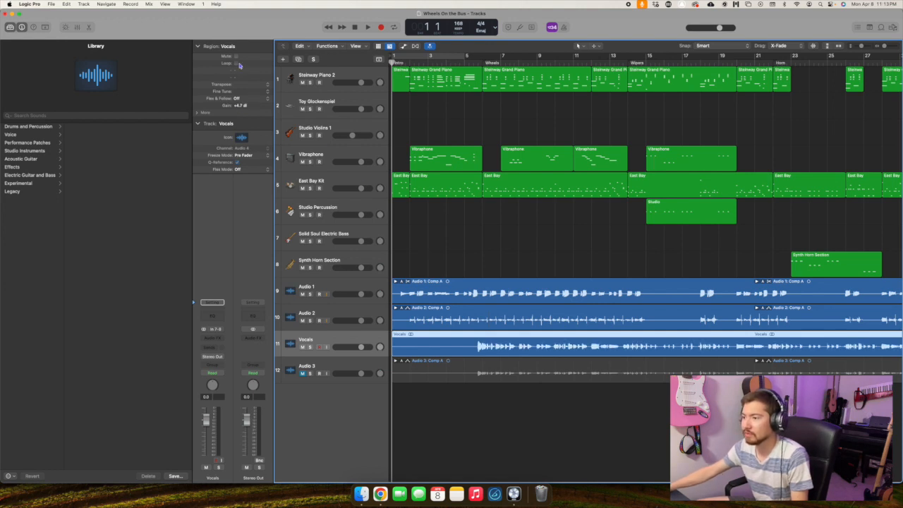
click(430, 61)
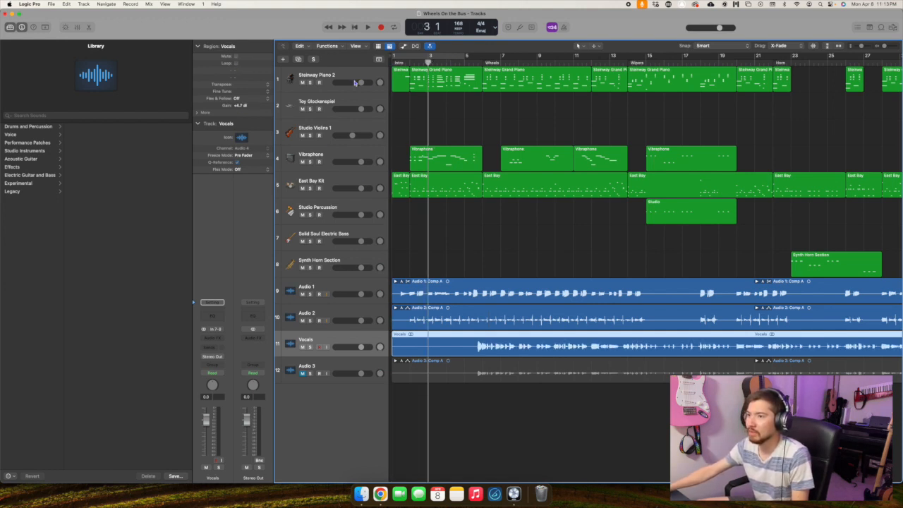
key(space)
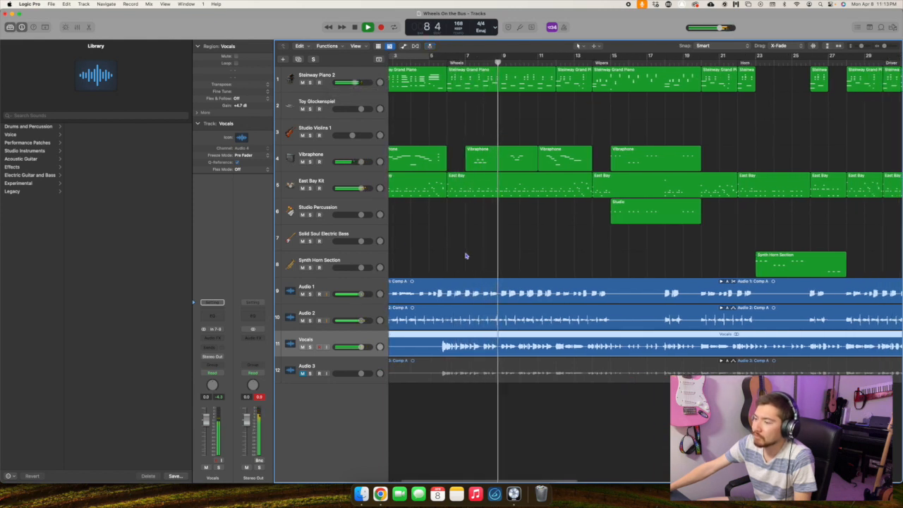
Lower the Audio 2 track volume to -1.7 dB and rename the track Guitar.
drag(361, 320, 357, 320)
double_click(306, 313)
text(Guitar)
key(Return)
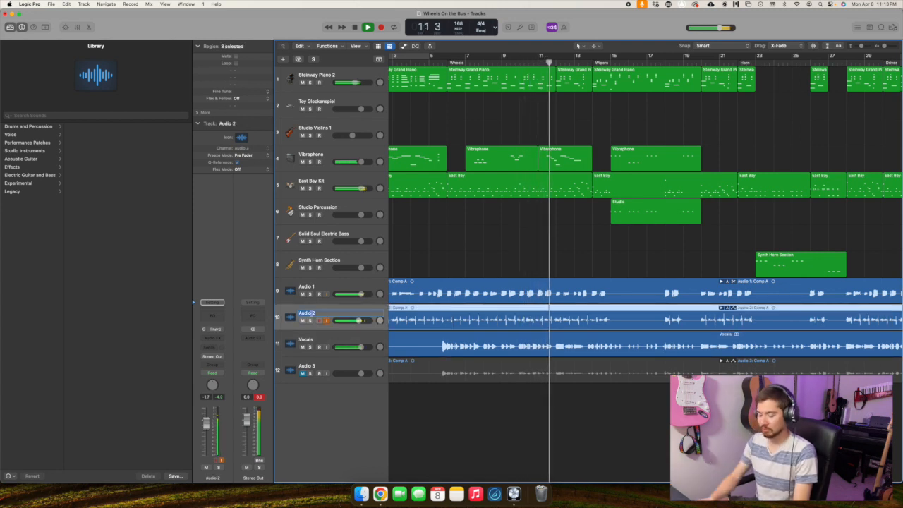
Rename the Audio 1 track Bass and lower the Vibraphone track volume to -1.2 dB.
double_click(306, 286)
text(Bass)
key(Return)
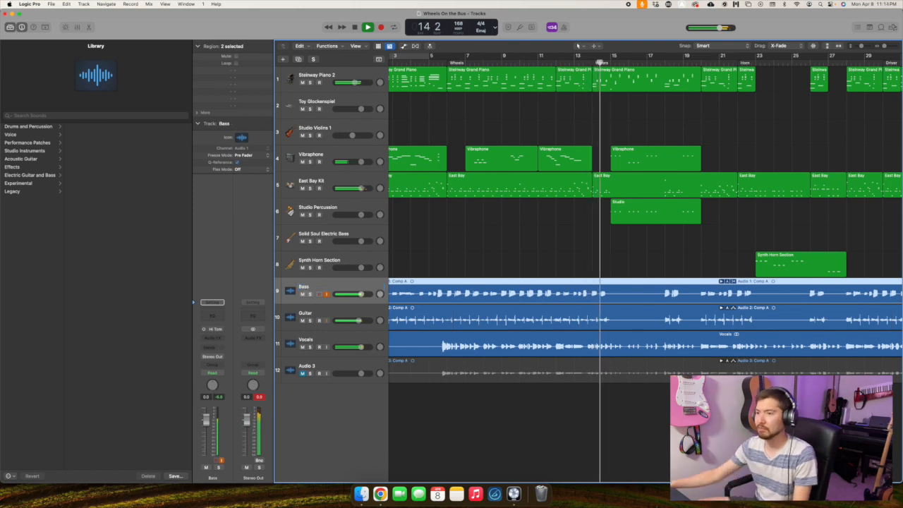
drag(360, 163, 357, 165)
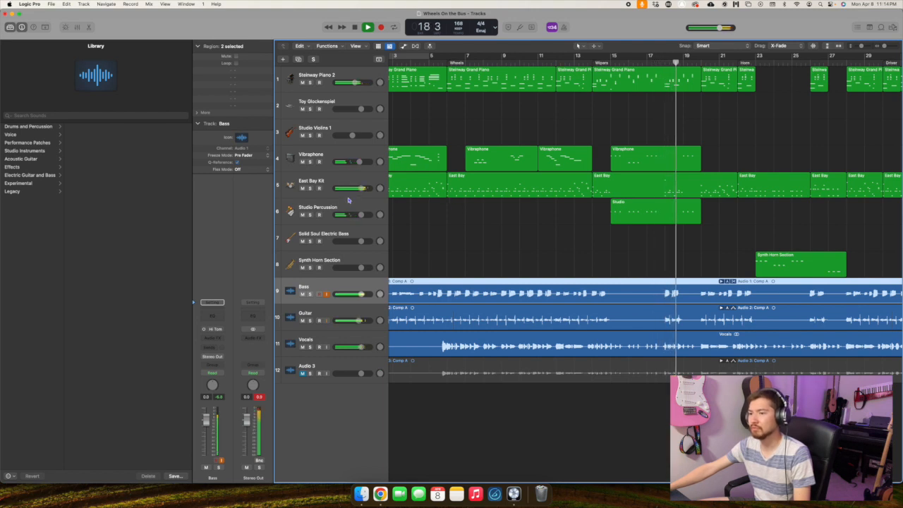
Hide the Library and the Inspector, and show the Mixer.
scroll(427, 209, right, 3)
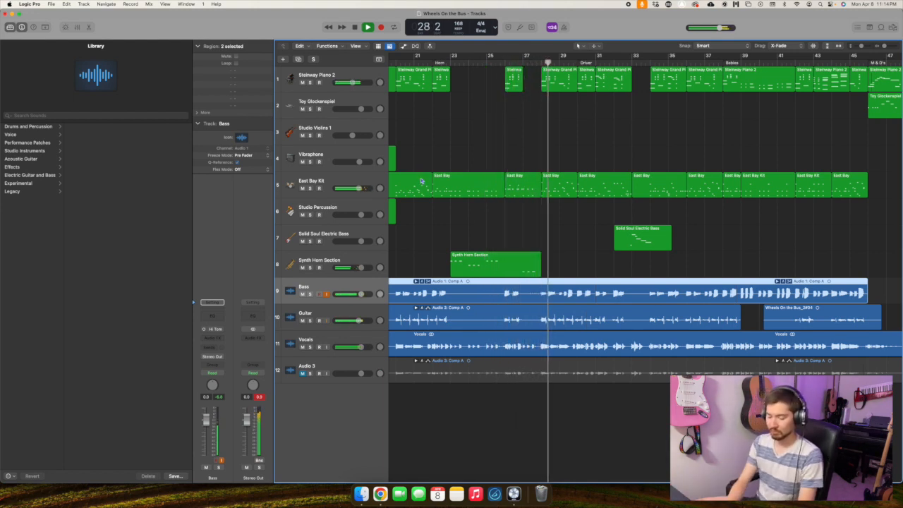
key(y)
key(i)
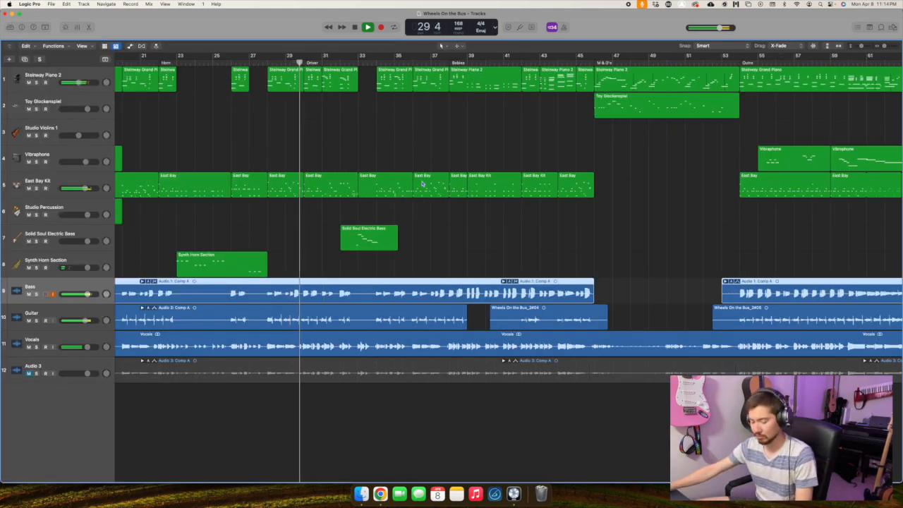
key(x)
Create a new auxiliary channel strip and set its input to Bus 5.
click(51, 233)
click(92, 238)
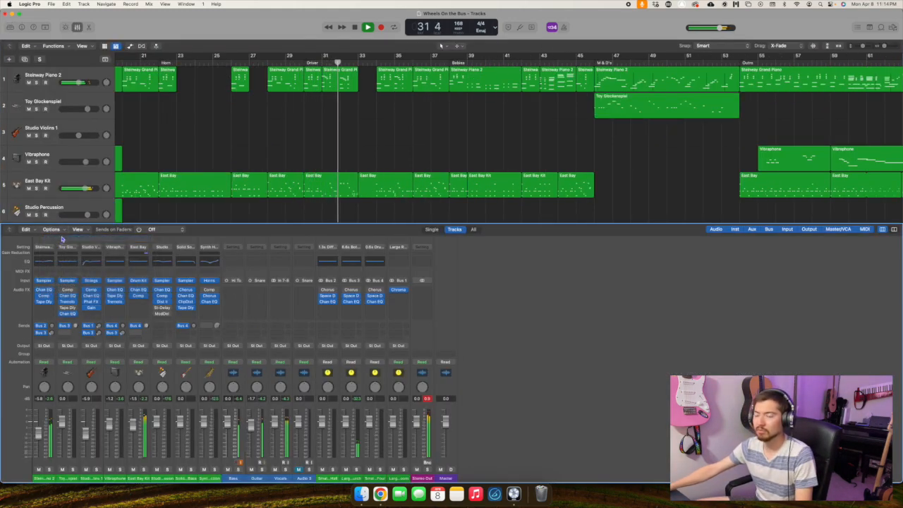
click(424, 282)
mouse_move(444, 308)
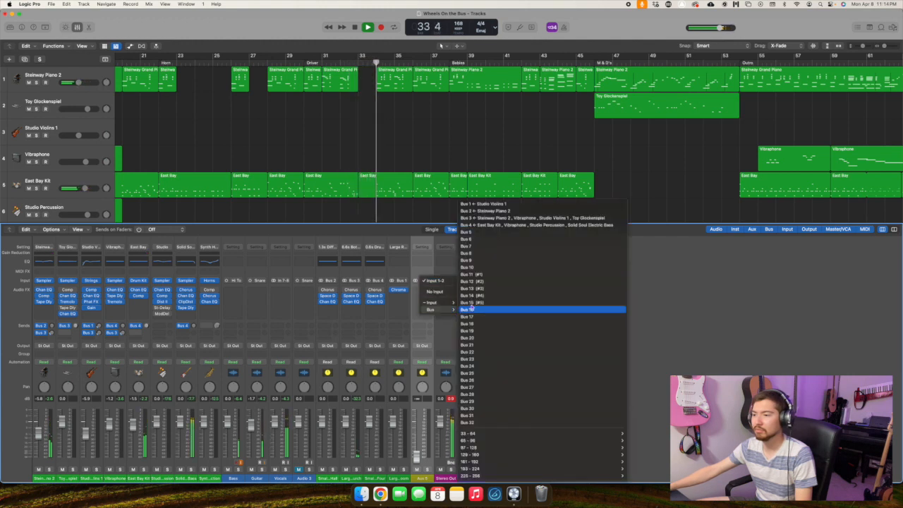
click(487, 233)
Insert a ChromaVerb reverb on the new auxiliary channel strip, keep its default Room settings, and close the plug-in window.
click(427, 289)
mouse_move(438, 307)
click(484, 308)
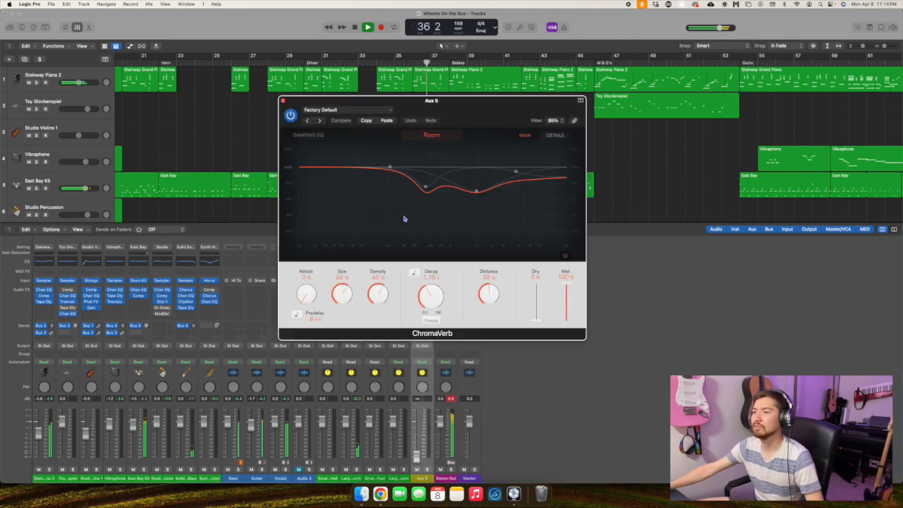
click(283, 100)
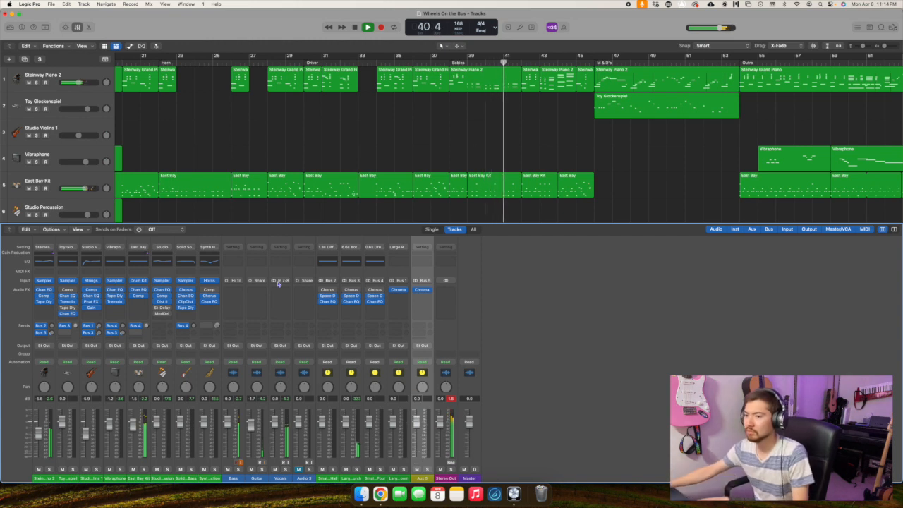
Send the Vocals channel to Bus 5 and raise the send level, briefly soloing the Vocals track to judge the reverb.
click(287, 385)
click(280, 325)
mouse_move(280, 336)
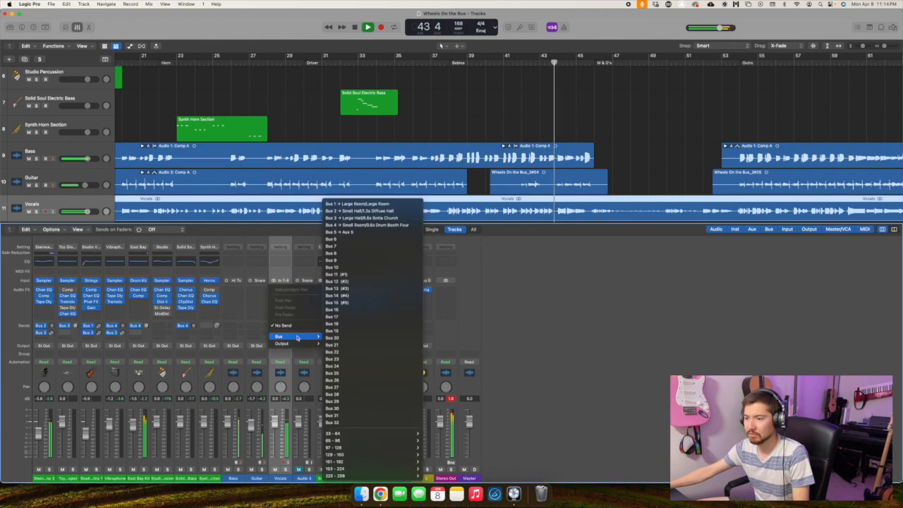
click(339, 232)
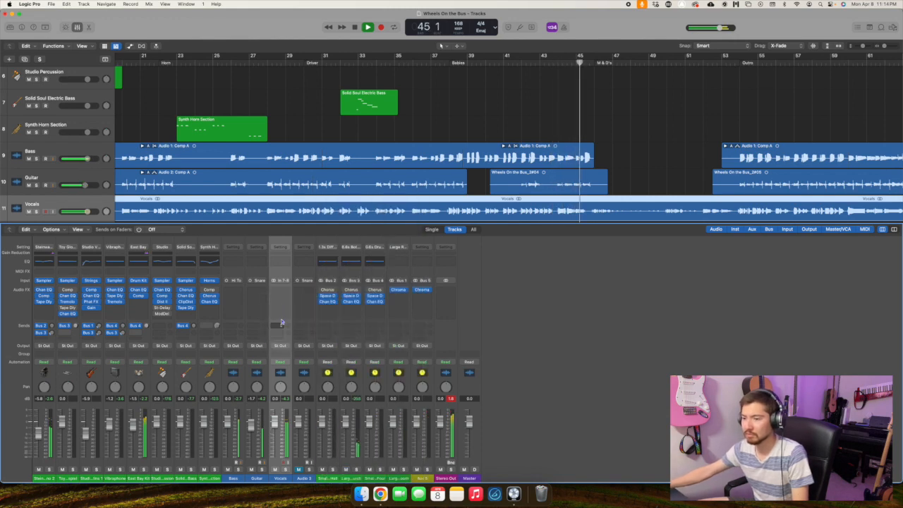
key(s)
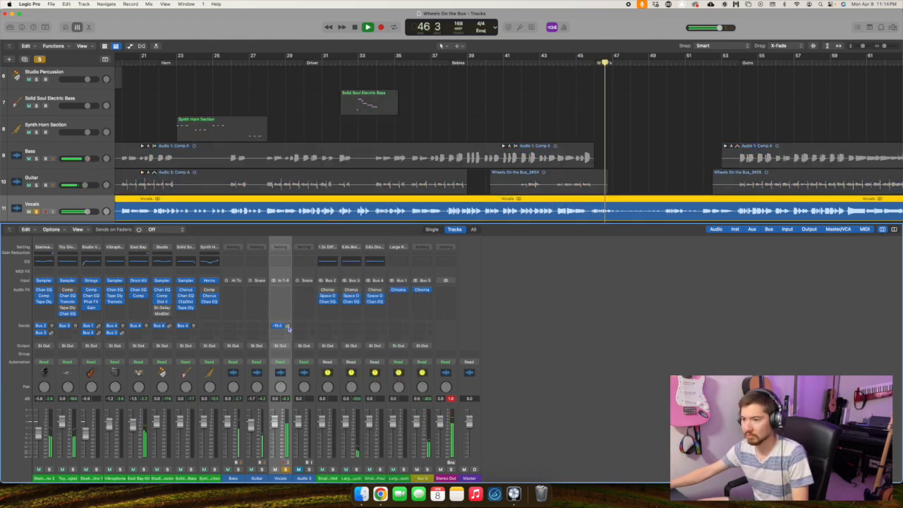
key(s)
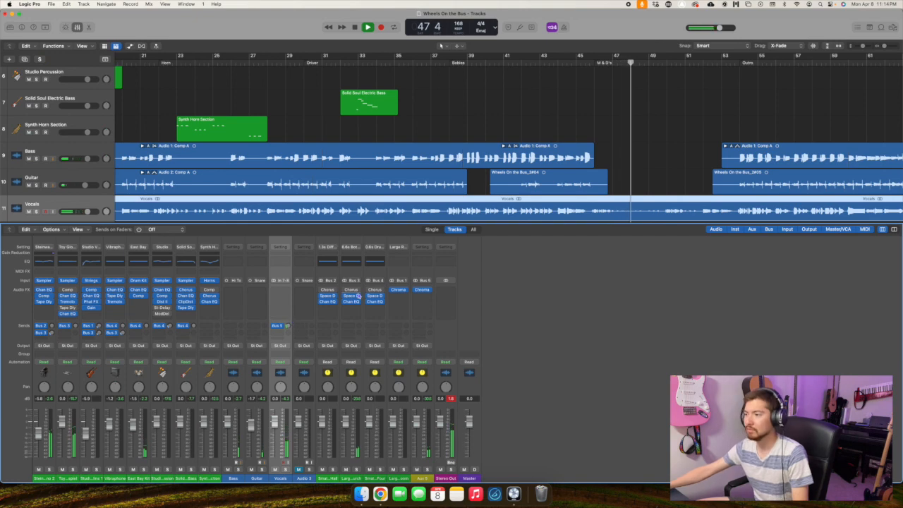
Hide the Mixer and move the project end to about bar 67.
key(x)
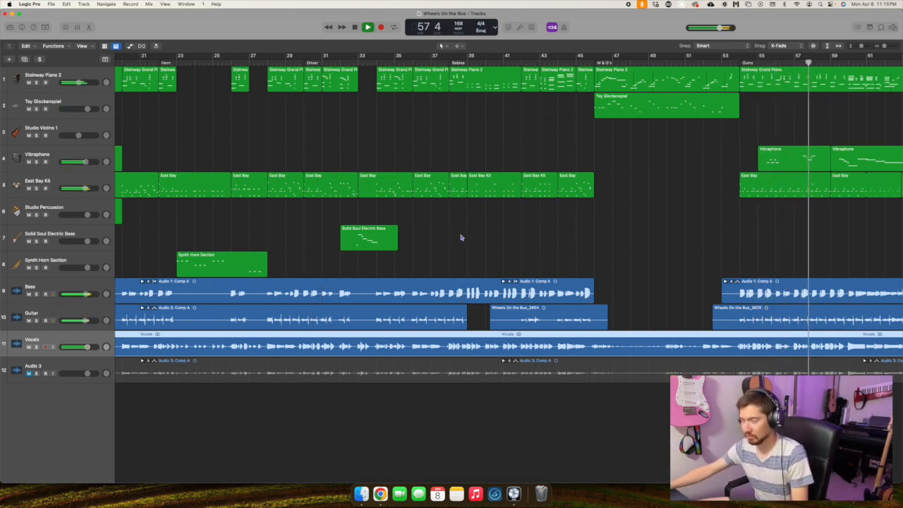
scroll(461, 238, right, 5)
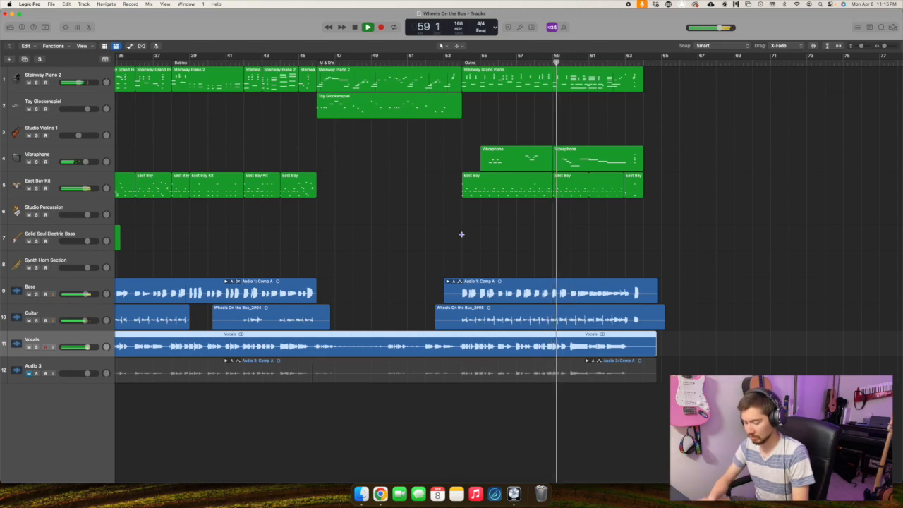
key(z)
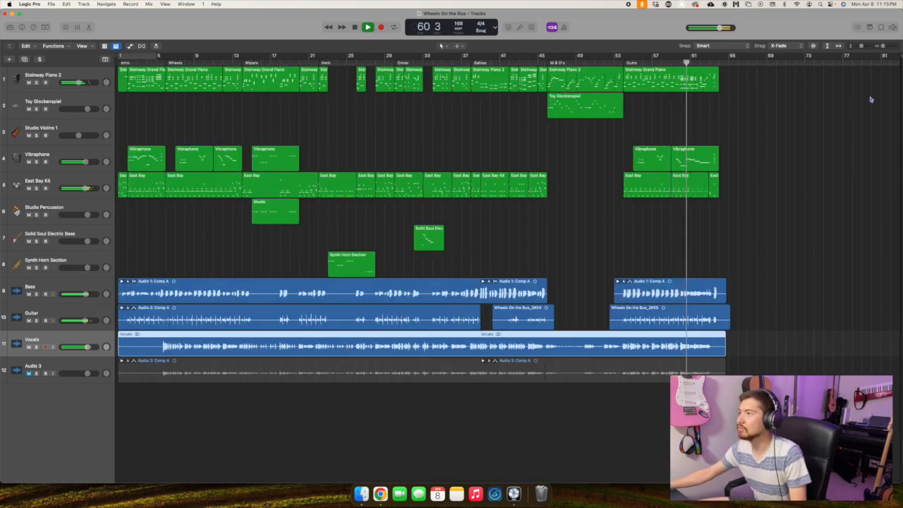
drag(900, 62, 749, 108)
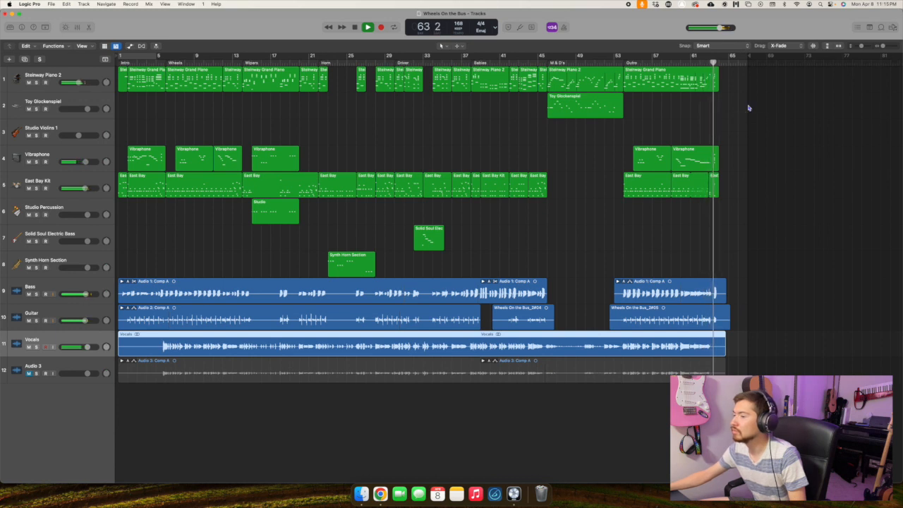
key(super+Right)
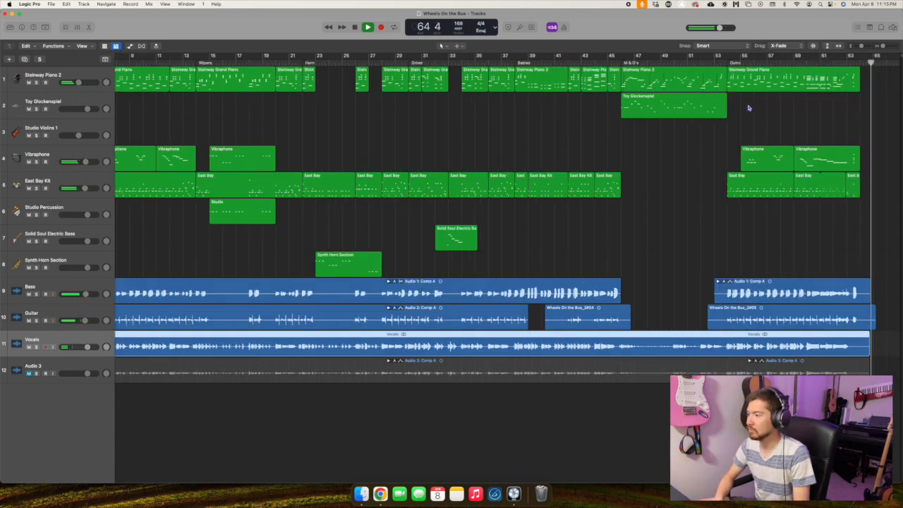